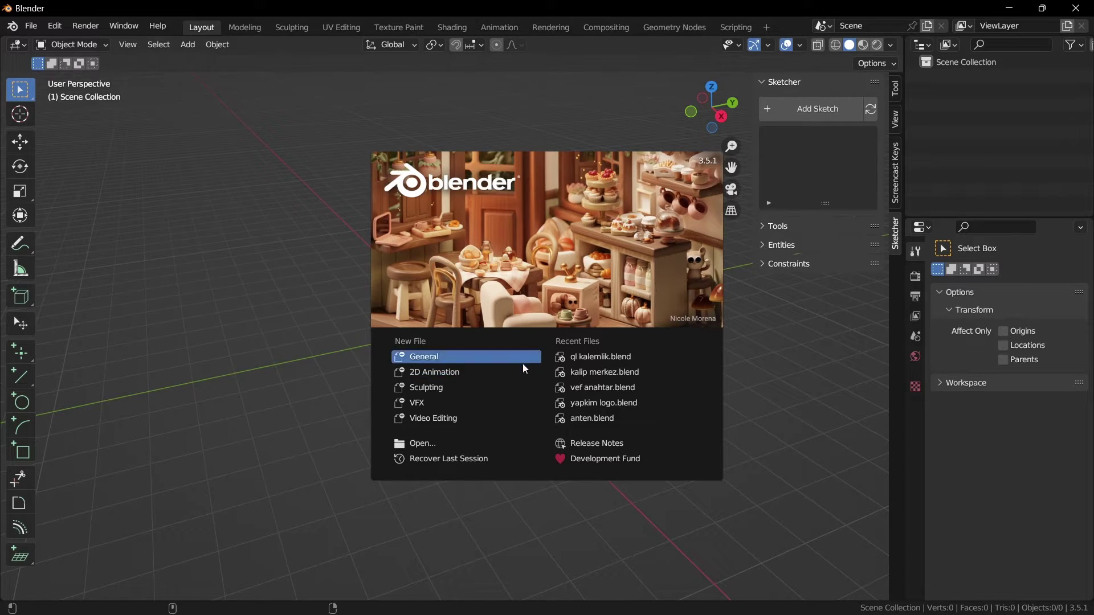
Start a new General file and enable Screencast Keys for the 3D viewport
left_click(431, 358)
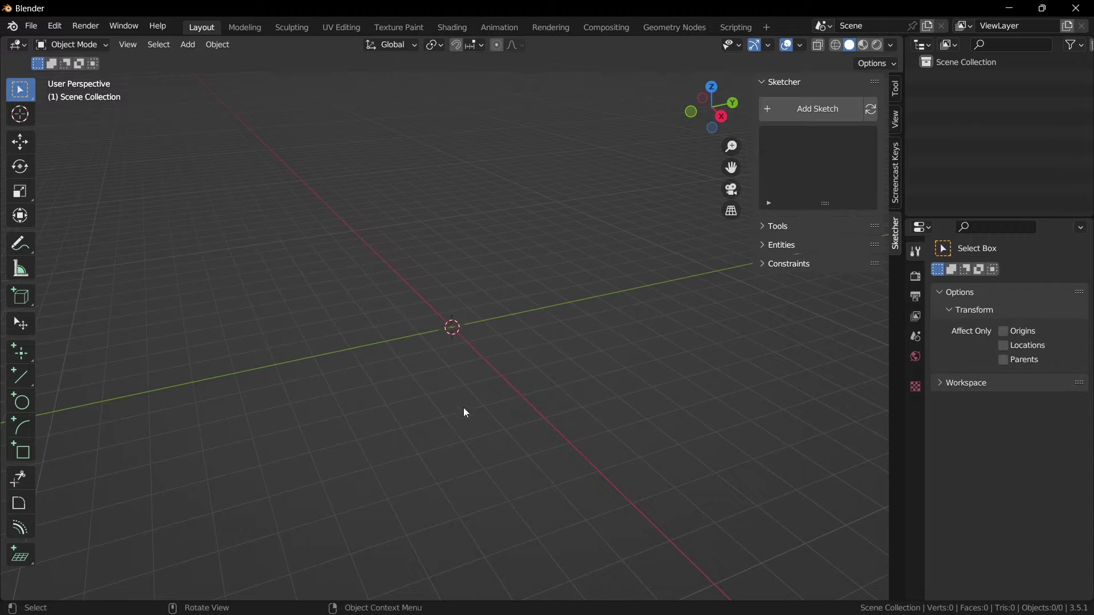
left_click(897, 87)
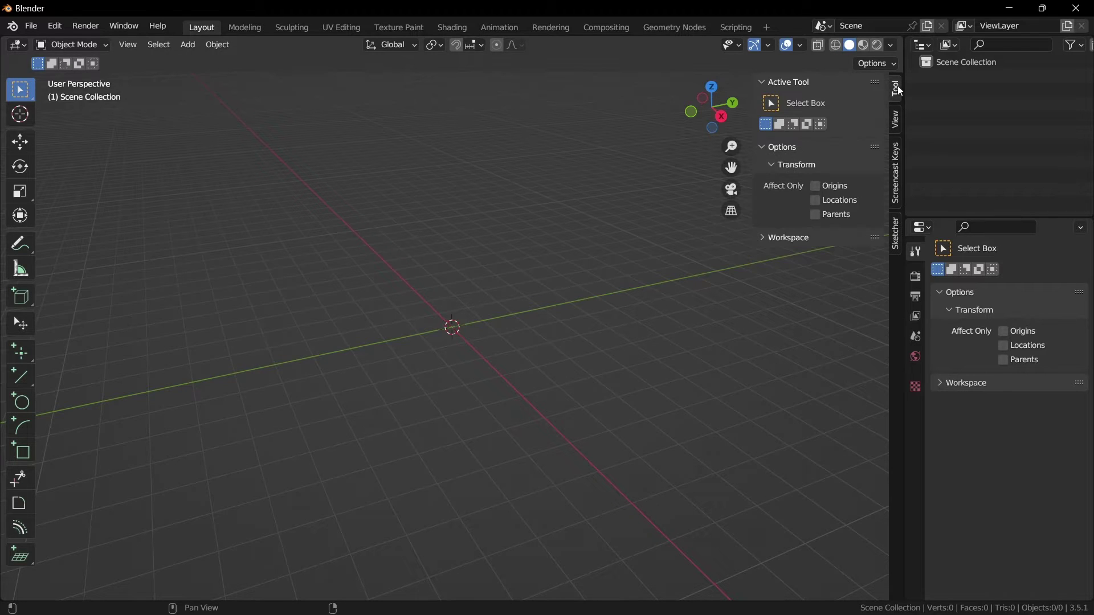
left_click(898, 120)
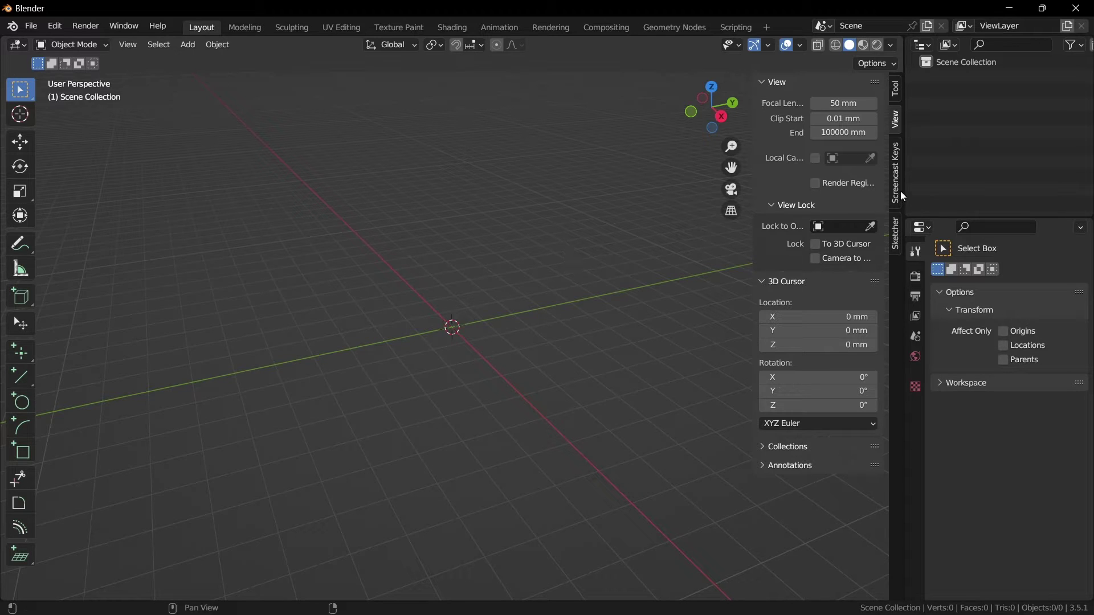
left_click(896, 171)
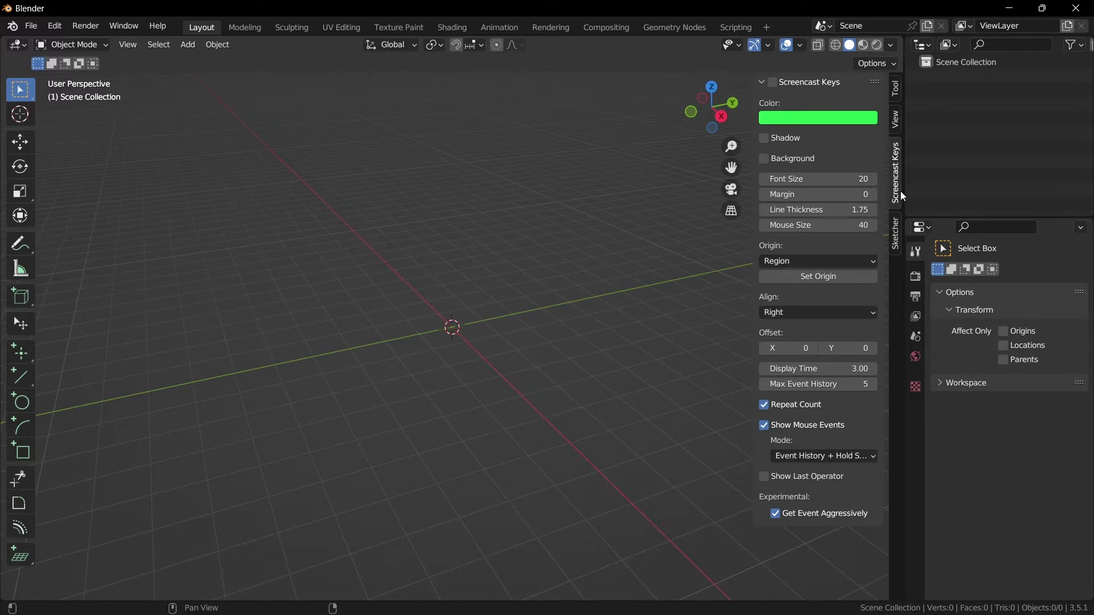
left_click(773, 83)
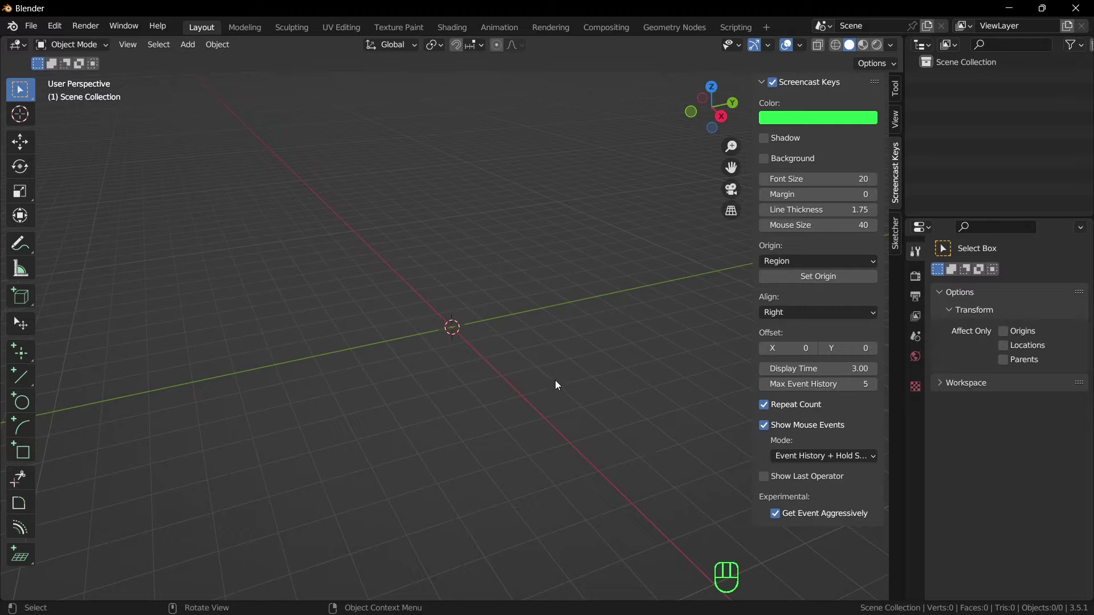
key("grave")
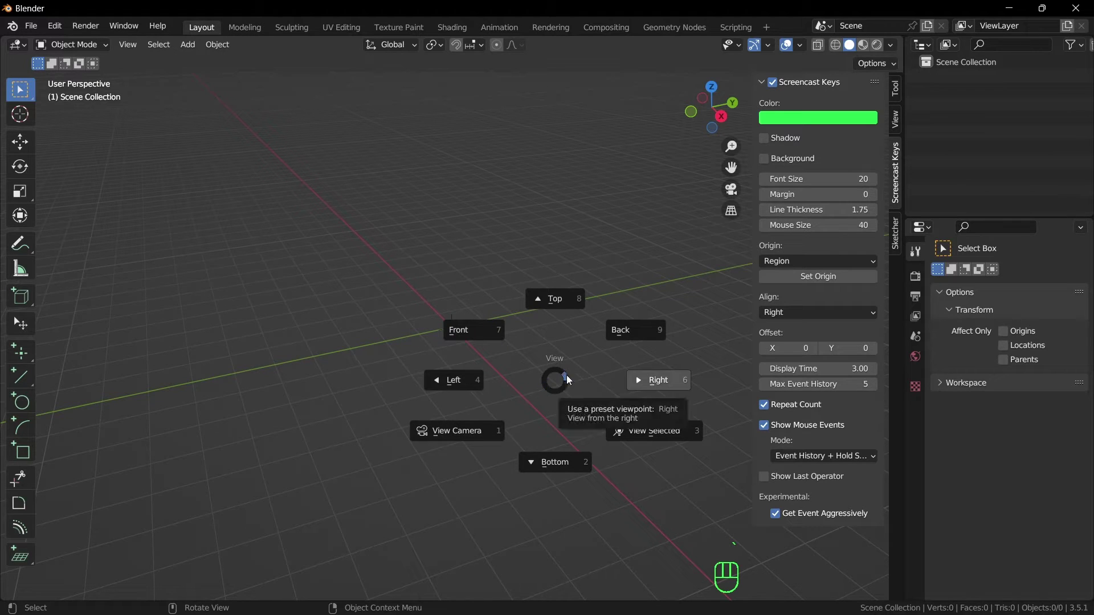
left_click(554, 381)
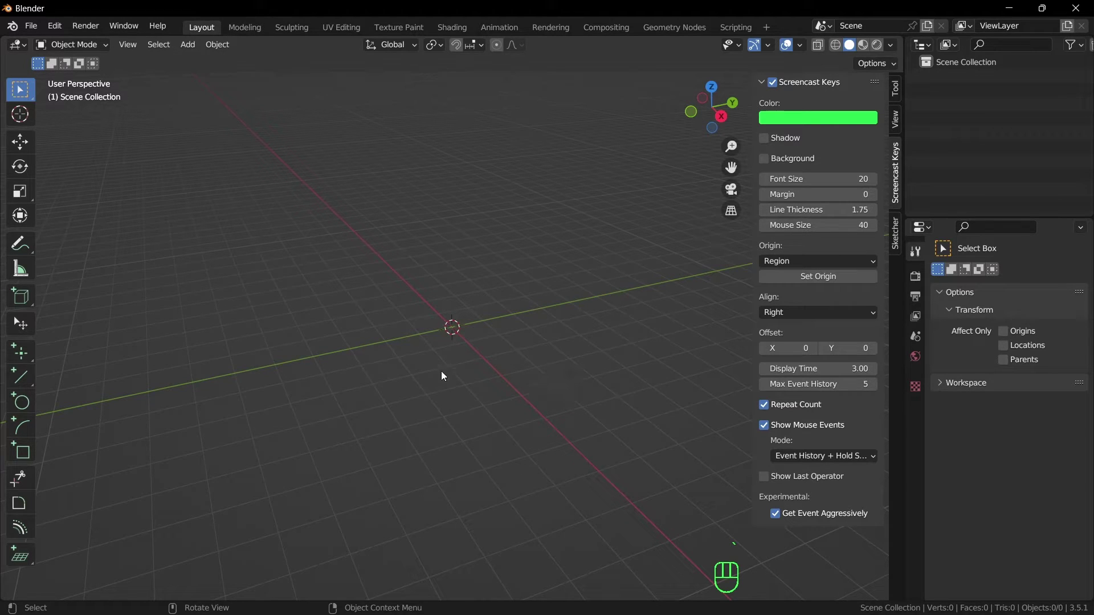
left_click(898, 118)
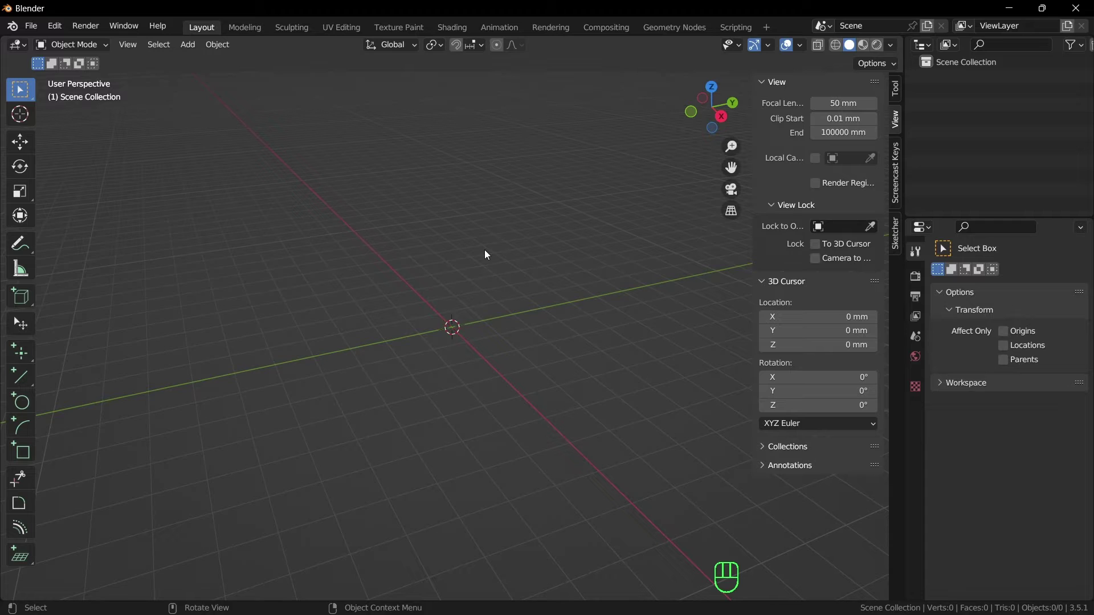
Load "—Pngtree—arabic text allahu akbar vector_9044858.png" from Downloads as a reference image in the perspective view, with Align to View enabled
key("shift")
key("shift+a")
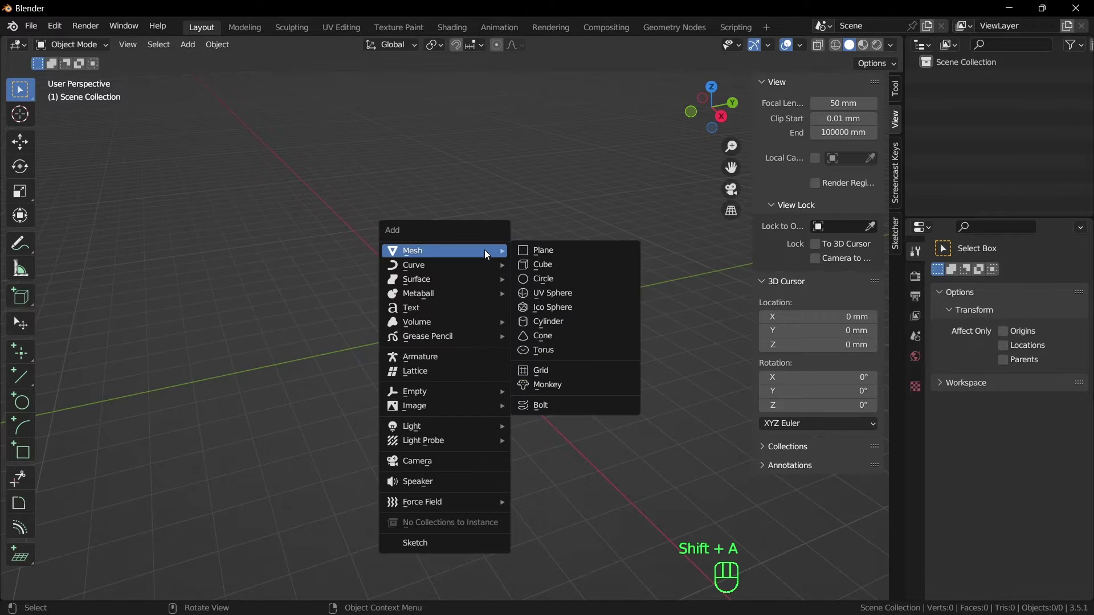
mouse_move(437, 249)
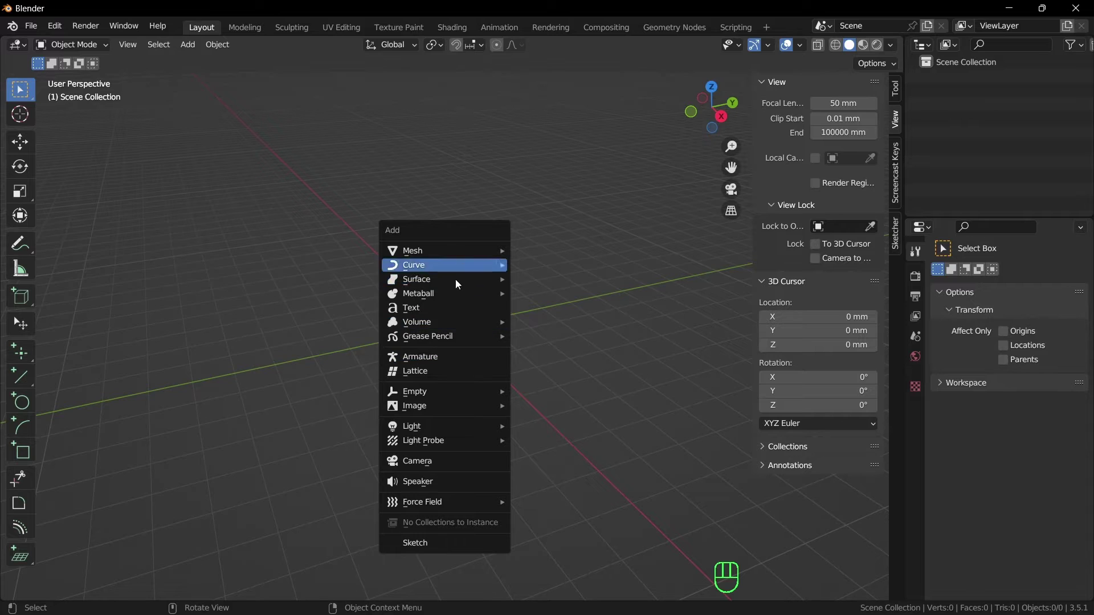
mouse_move(445, 409)
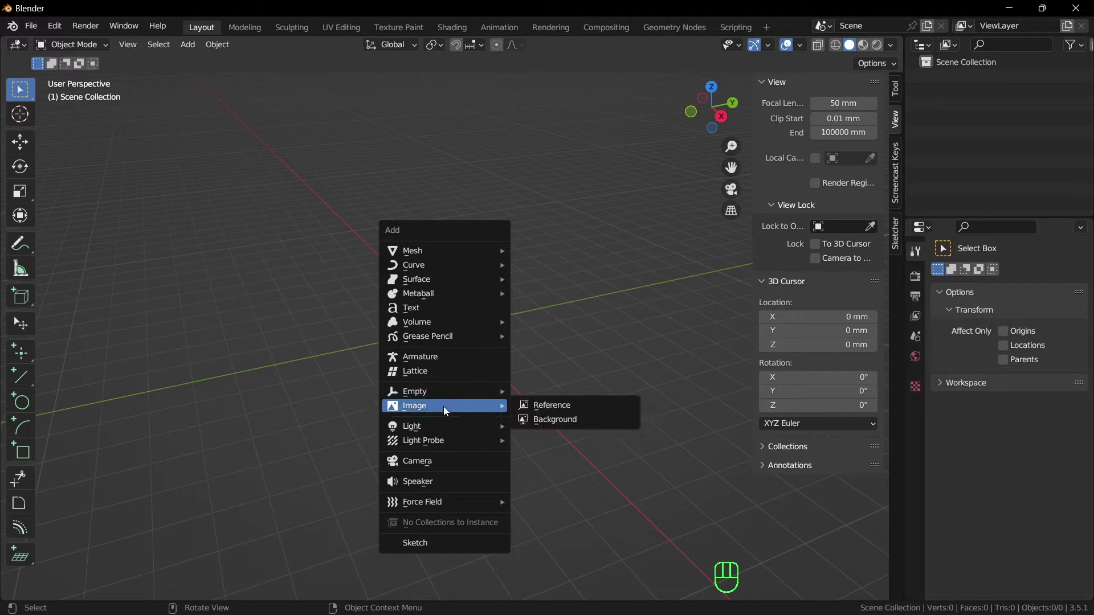
left_click(557, 404)
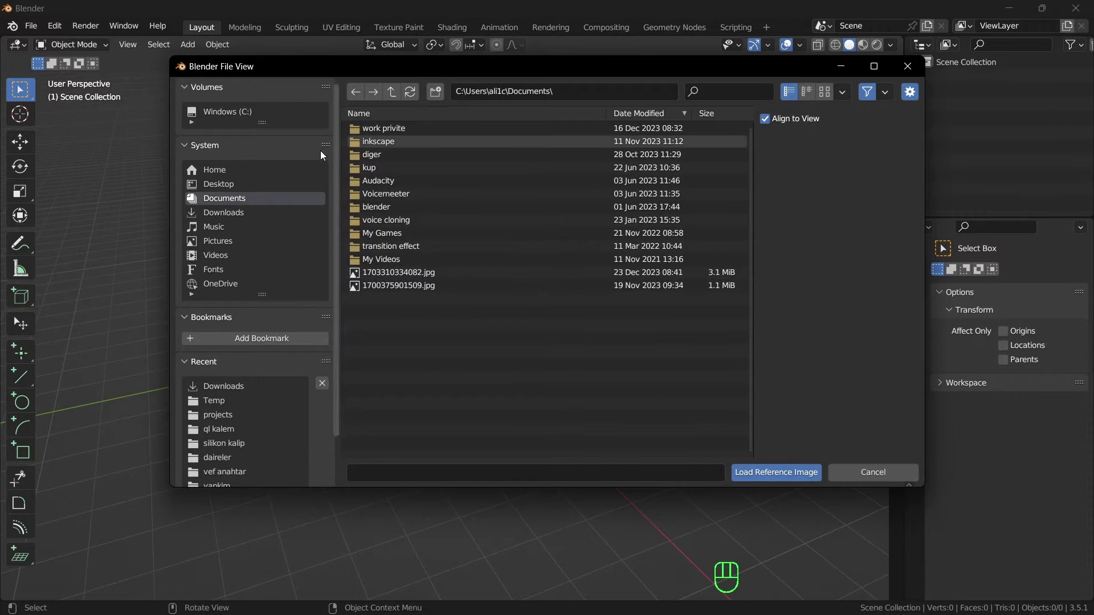
left_click(224, 212)
left_click(398, 140)
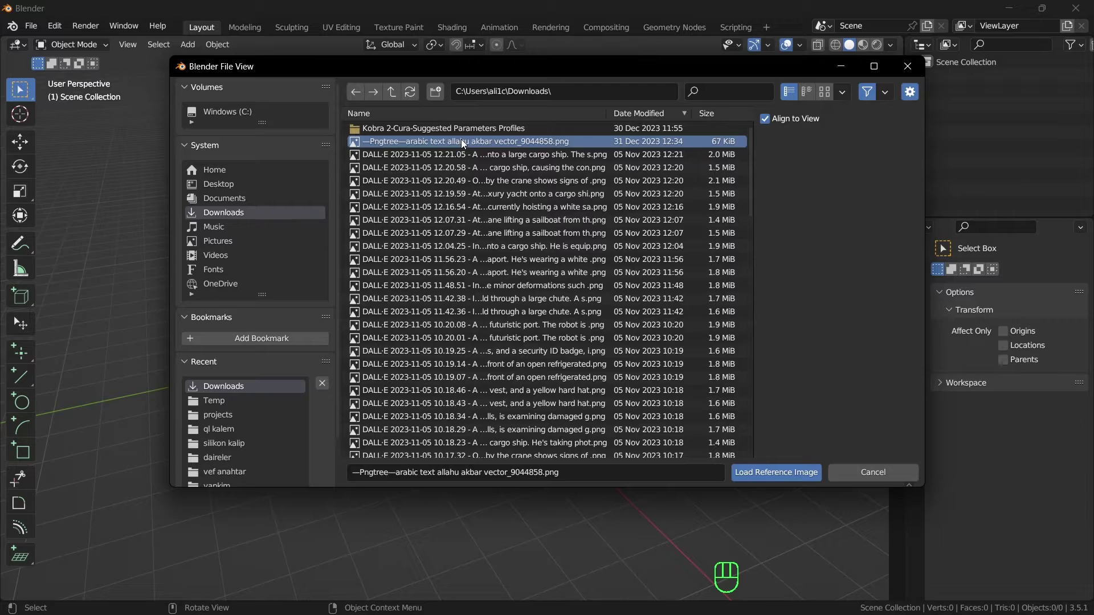
left_click(777, 473)
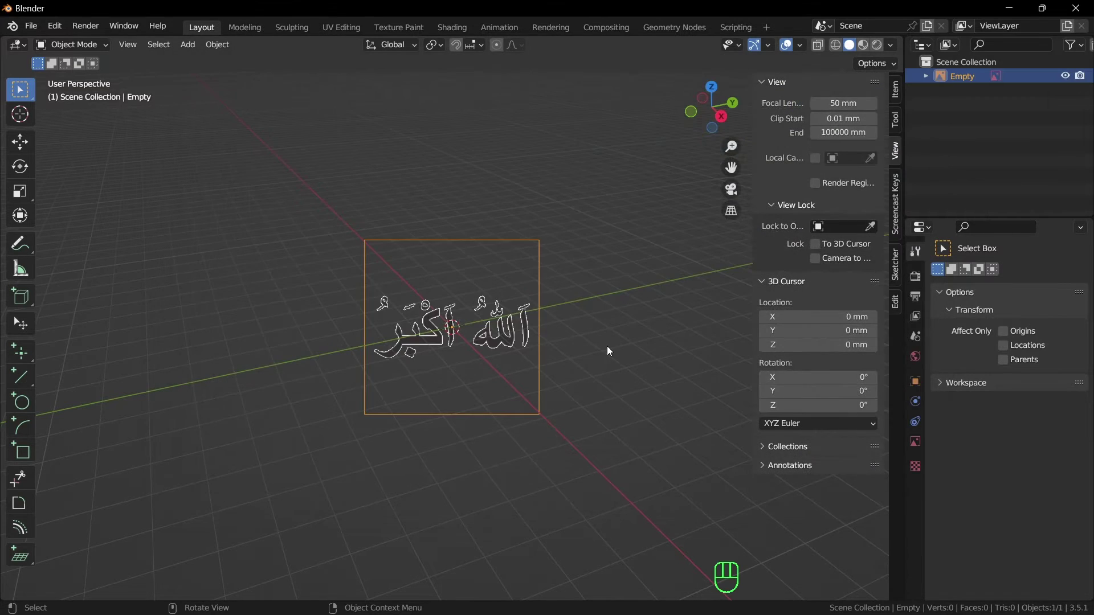
Delete the reference image that was added in the perspective view
scroll(607, 346, "up", 3)
middle_click_drag(676, 371, 589, 330)
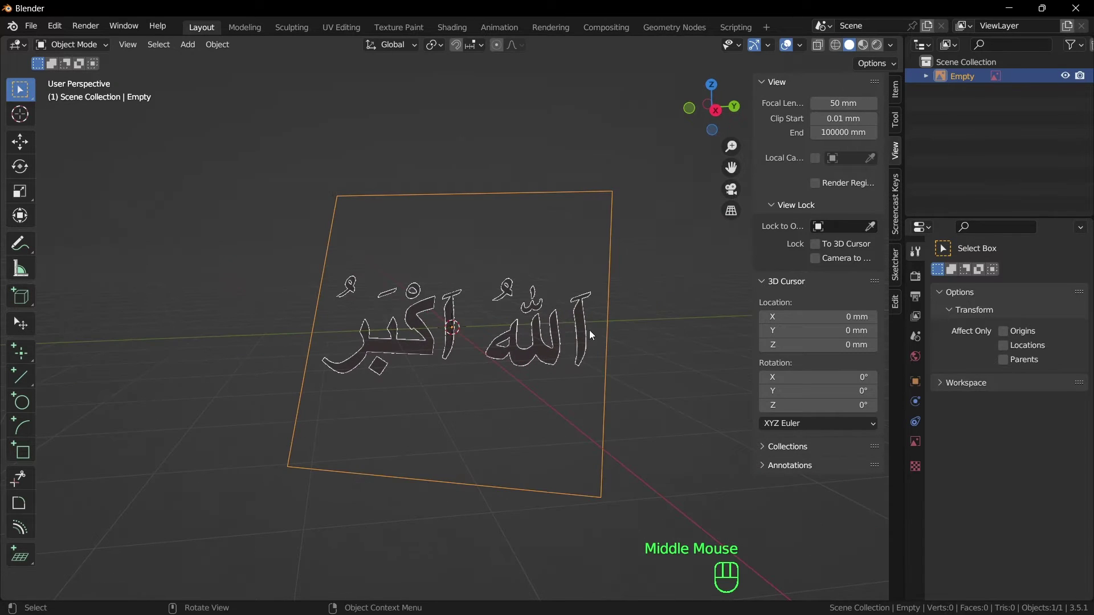
left_click(443, 326)
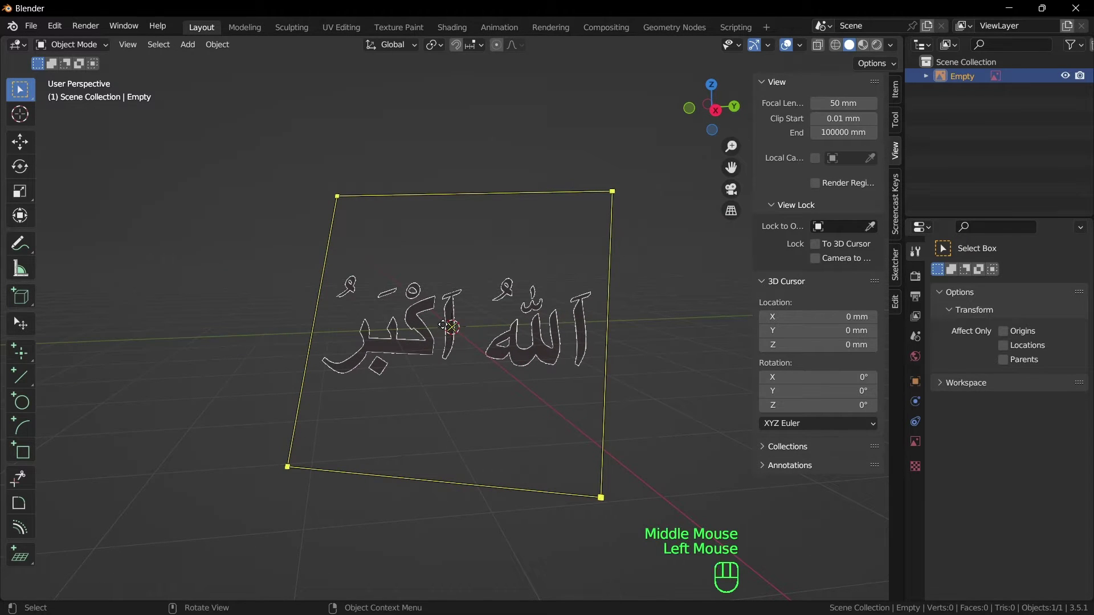
key("Delete")
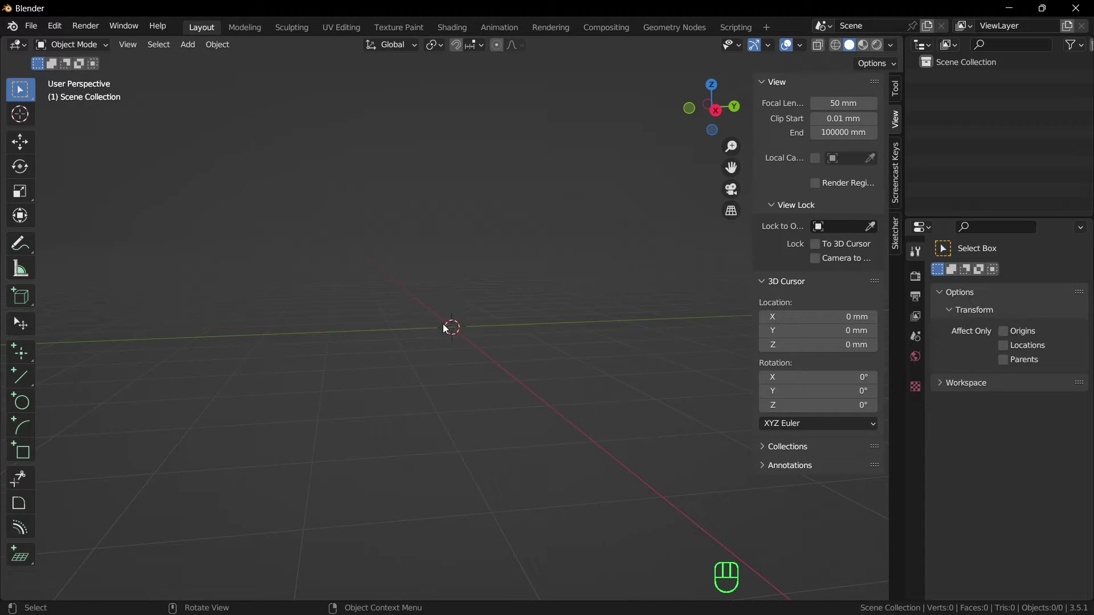
Switch to the Right orthographic view and load the Arabic text PNG from Downloads as a reference image aligned to the view
key("grave")
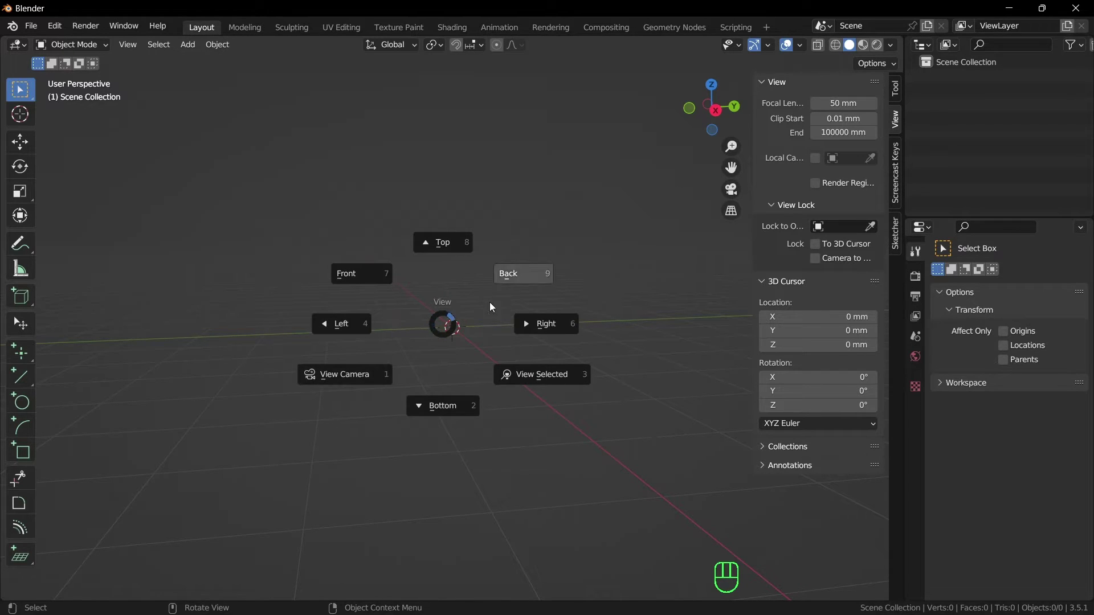
left_click(537, 324)
scroll(508, 341, "down", 2)
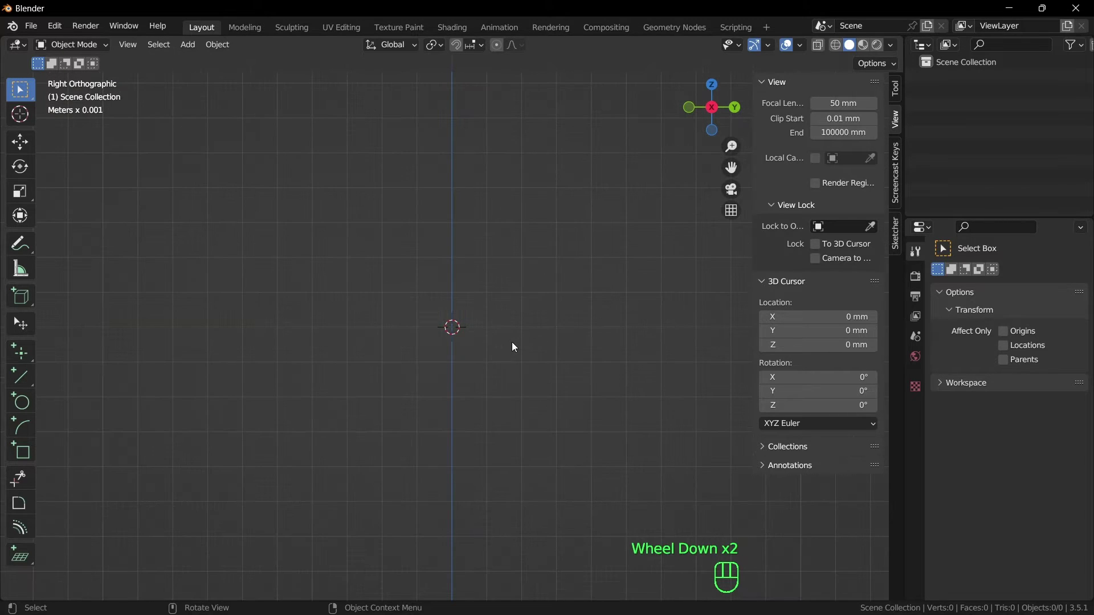
scroll(514, 347, "up", 1)
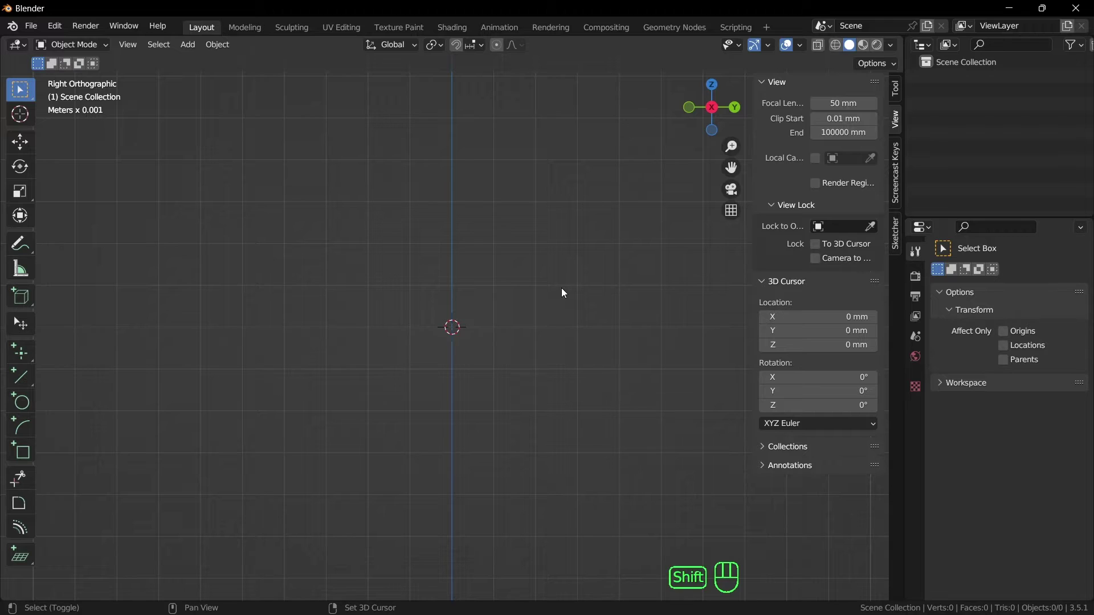
key("shift+a")
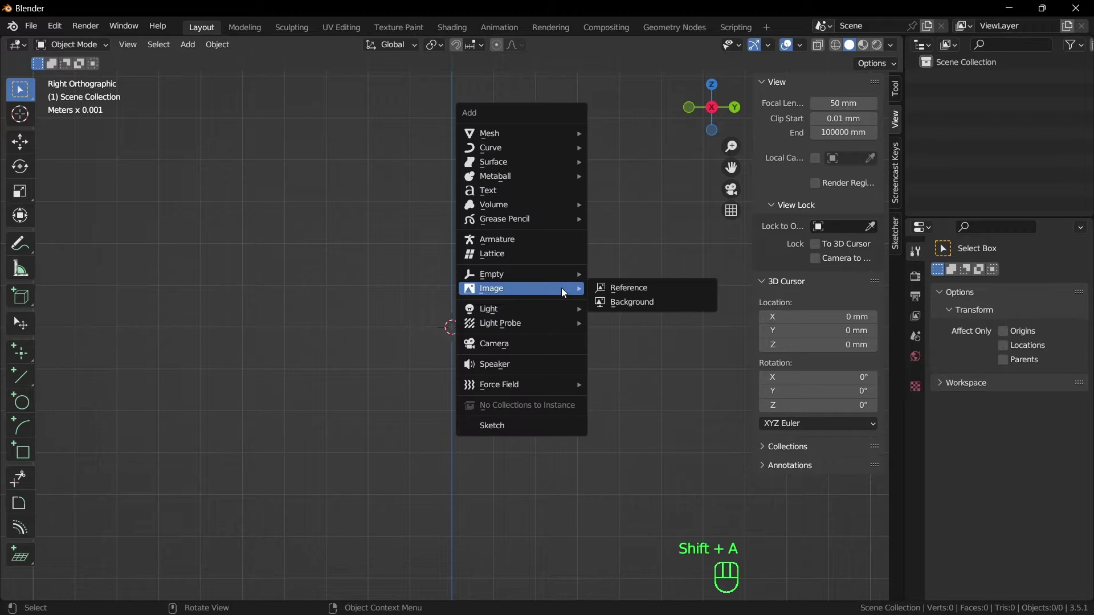
left_click(631, 289)
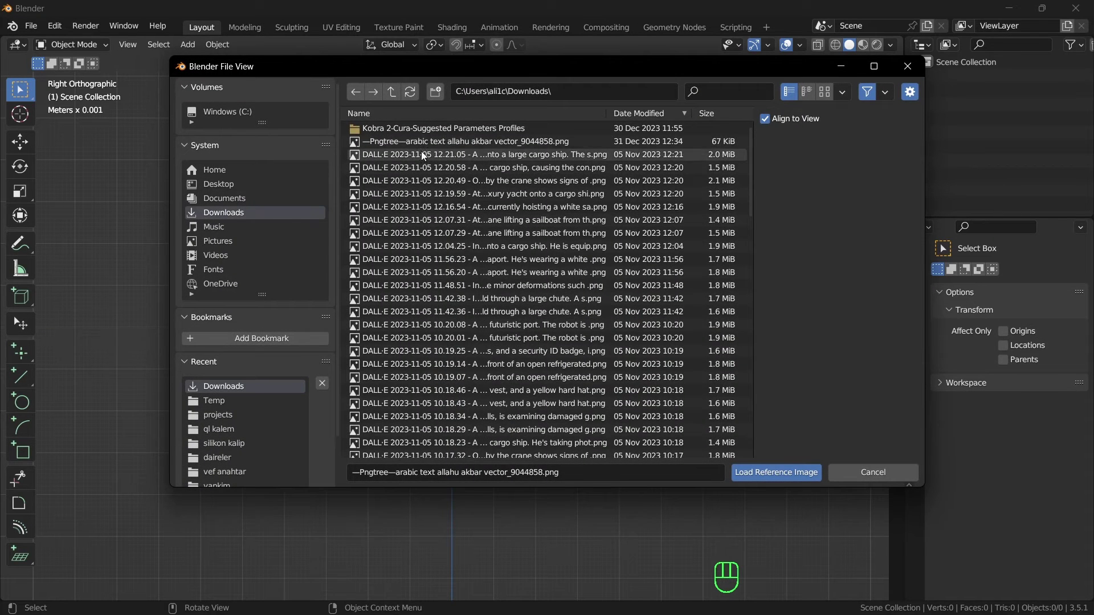
left_click(763, 473)
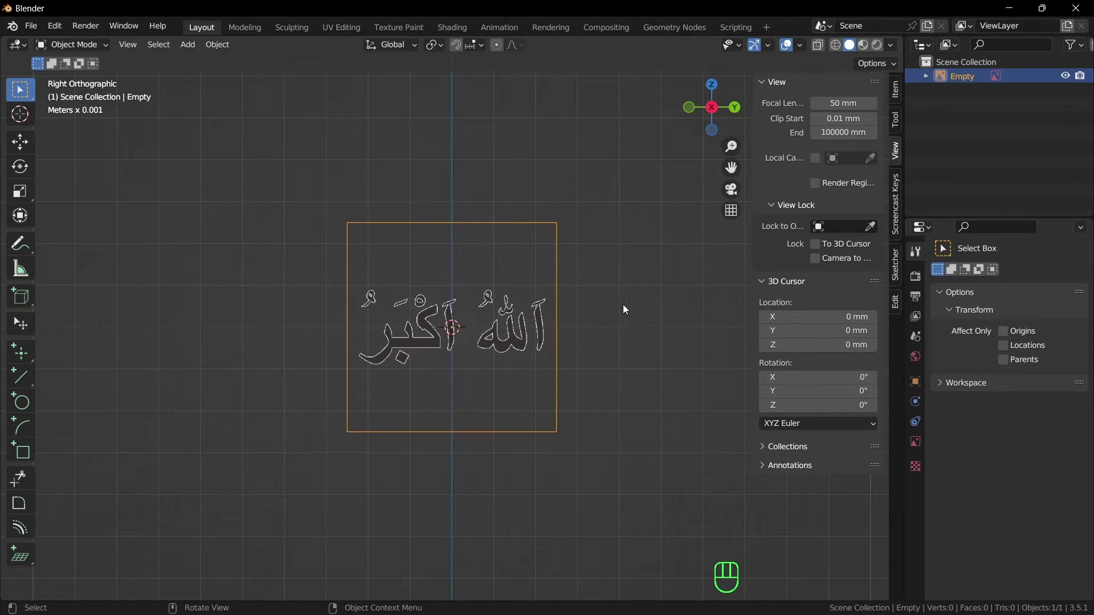
Delete the reference image that was aligned to the Right view
middle_click_drag(635, 296, 620, 322)
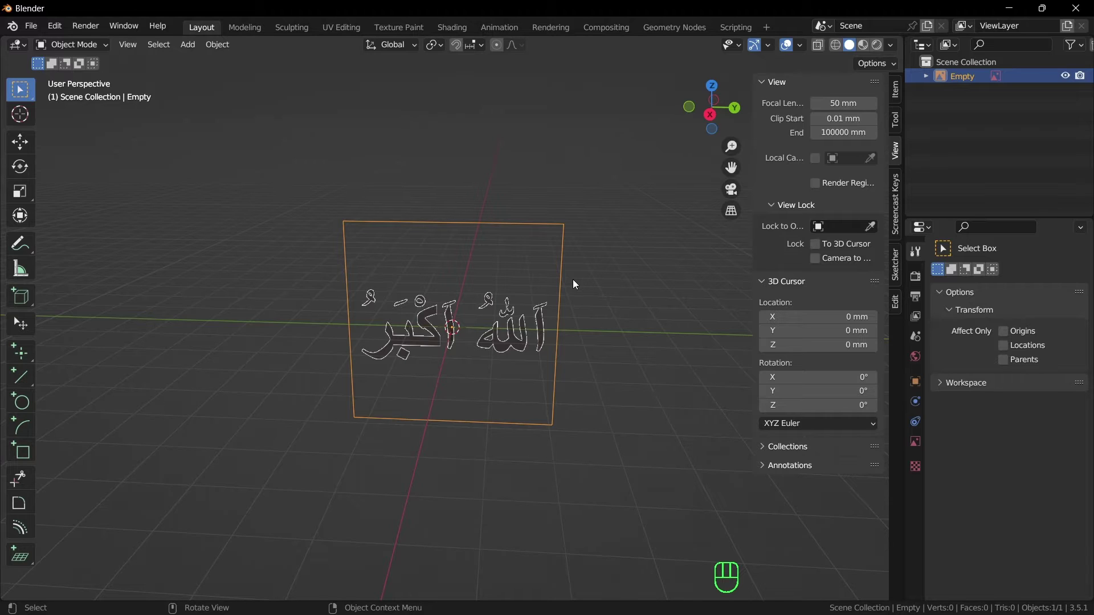
key("Delete")
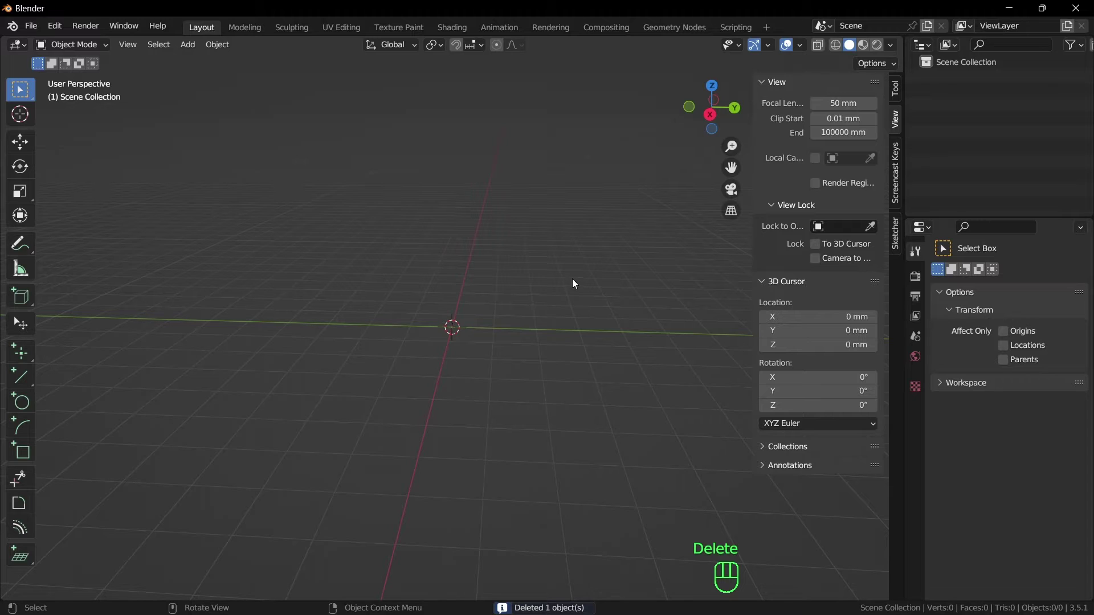
Load "—Pngtree—arabic text allahu akbar vector_9044858.png" from Downloads as a background image aligned to the Right orthographic view
key("grave")
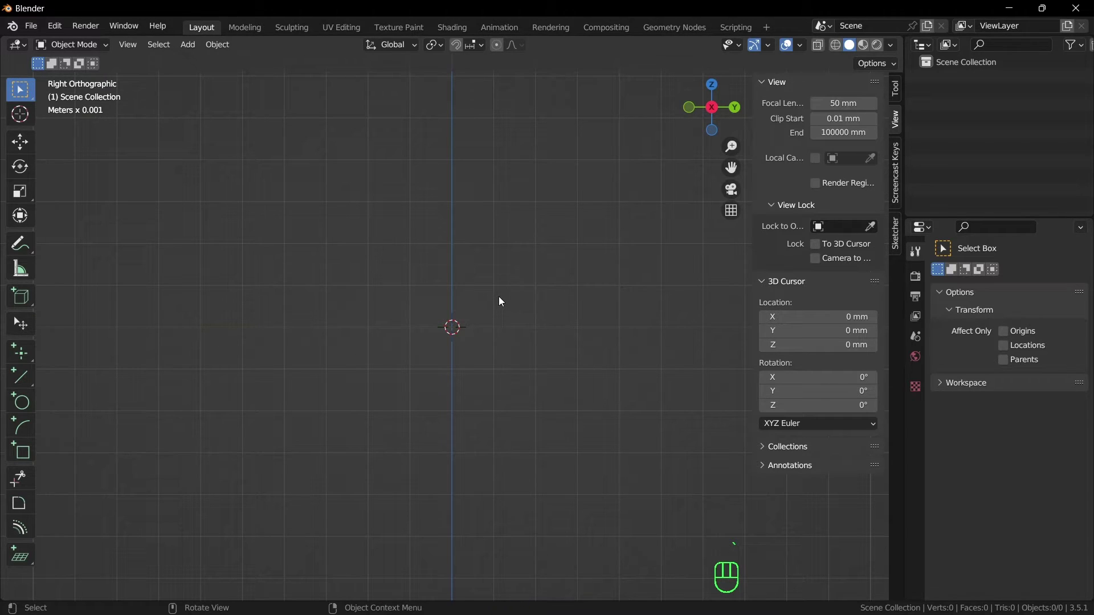
key("shift+a")
mouse_move(500, 296)
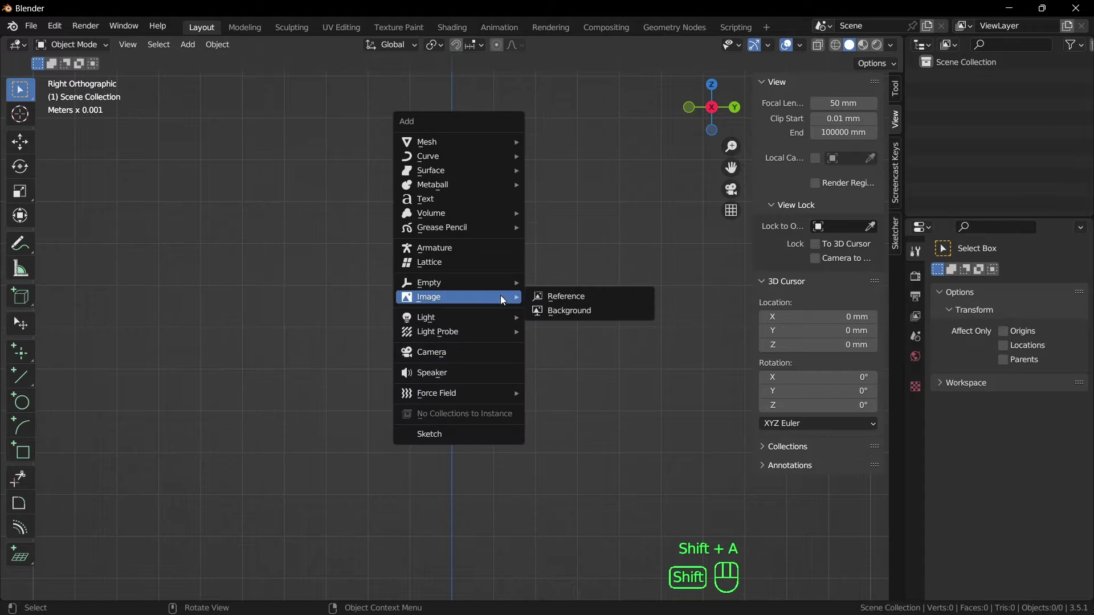
left_click(558, 310)
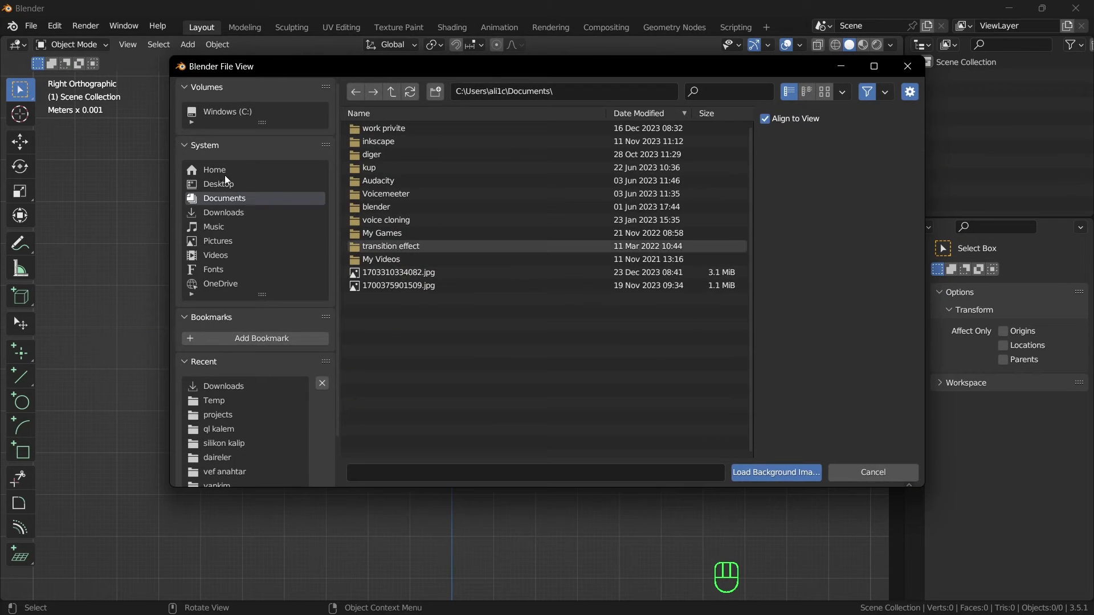
left_click(223, 213)
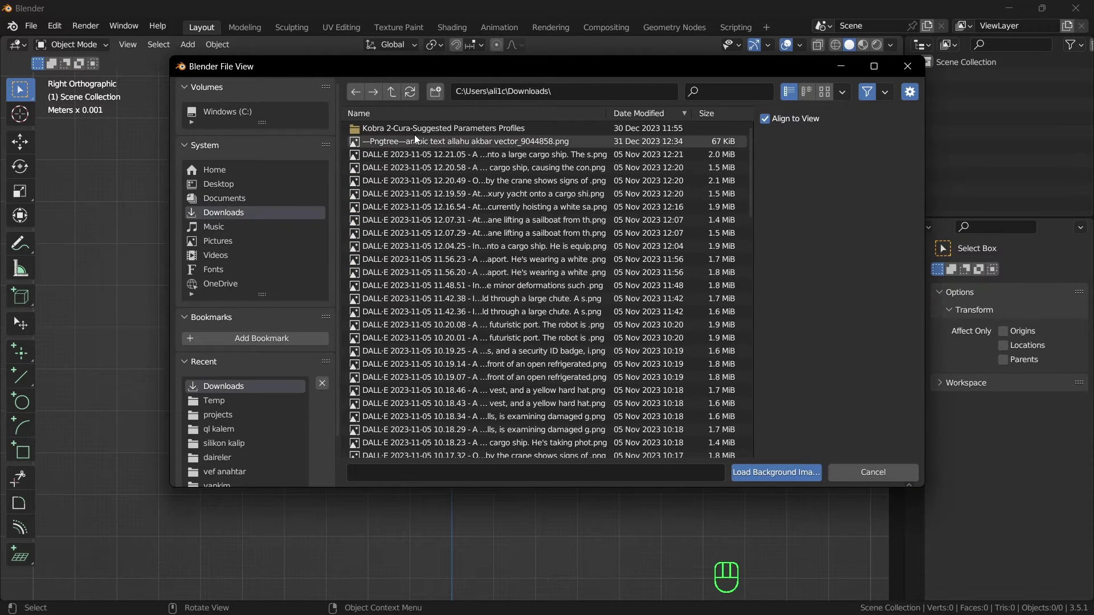
left_click(415, 141)
left_click(795, 477)
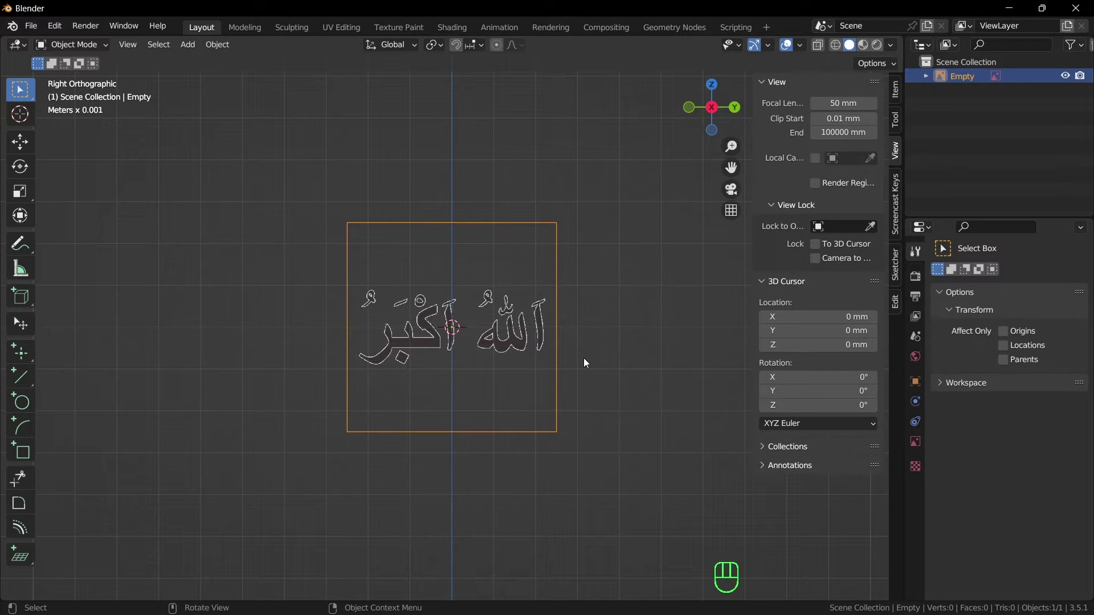
Compare how the background image displays in a rotated perspective view and in the Right orthographic view
scroll(596, 348, "up", 2)
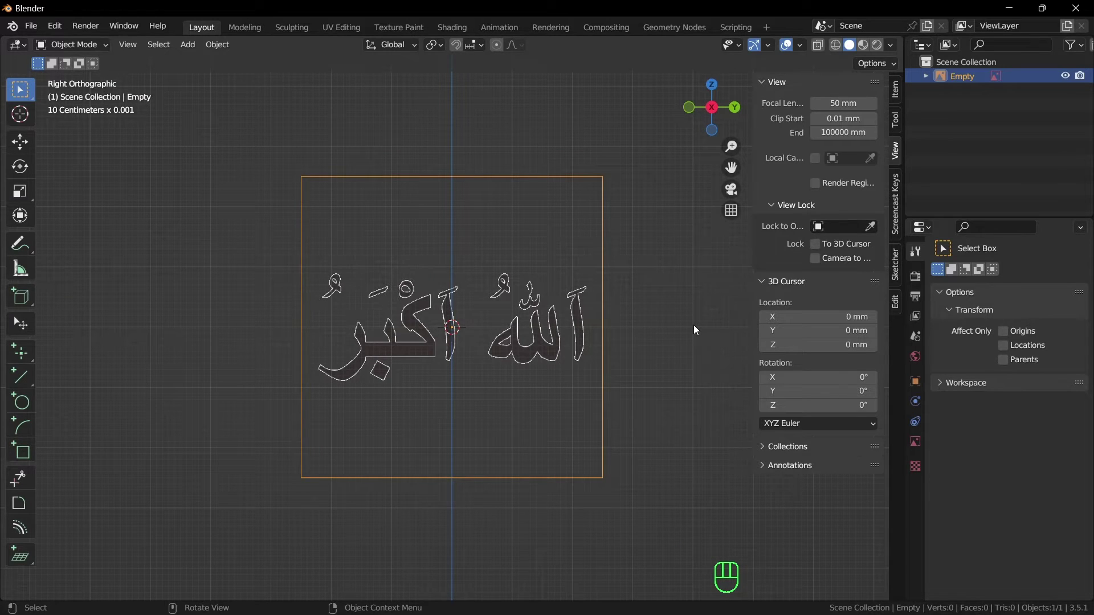
middle_click_drag(693, 325, 562, 362)
scroll(555, 354, "down", 2)
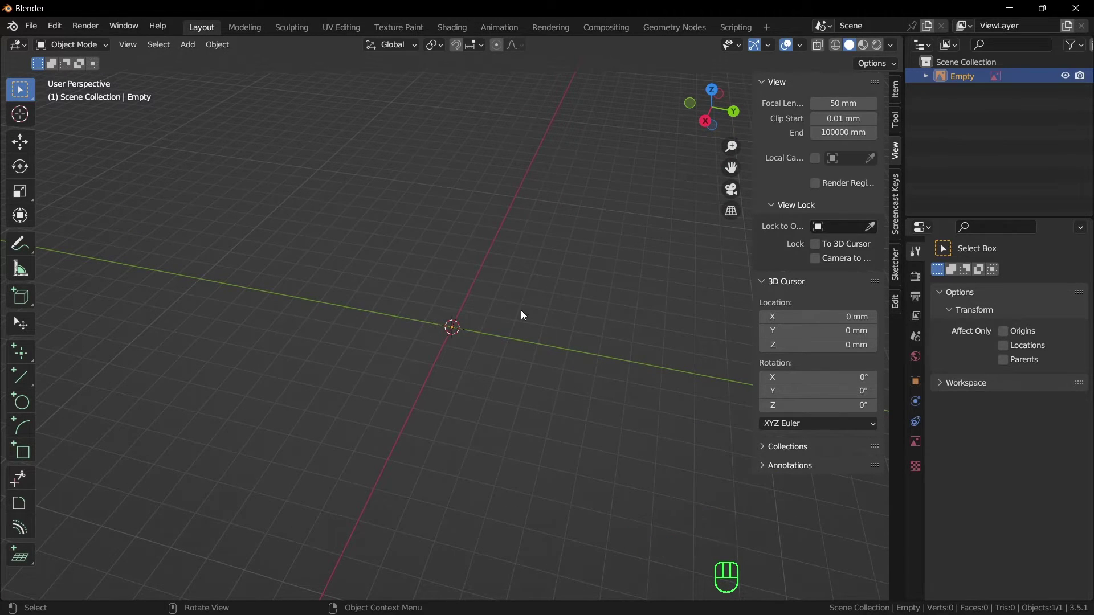
middle_click_drag(556, 348, 563, 357)
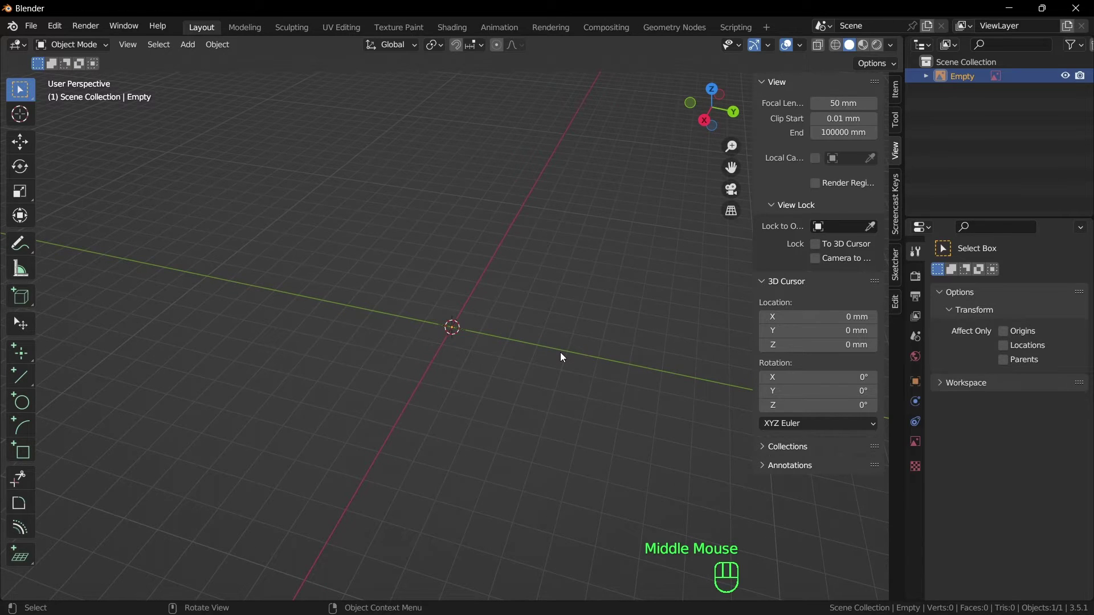
key("grave")
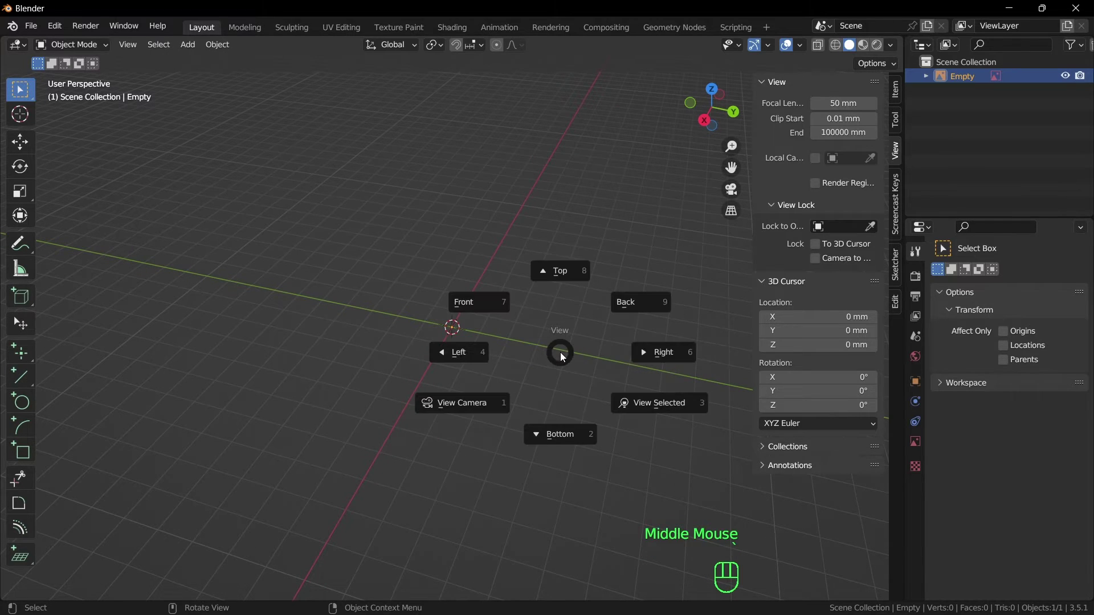
left_click(662, 353)
scroll(564, 365, "up", 3)
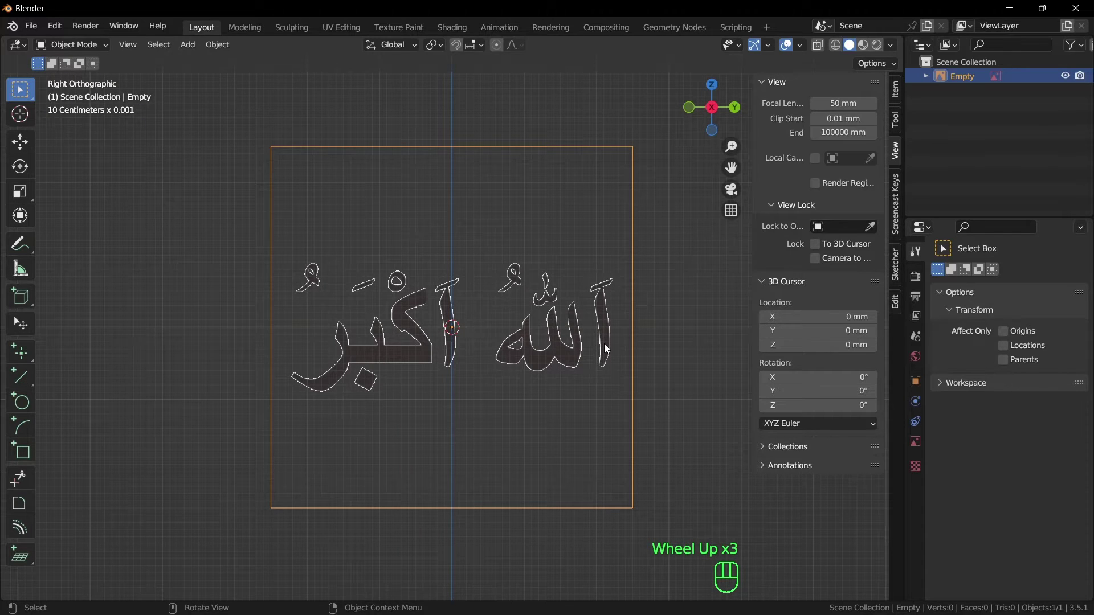
Examine the background image against the grid at several zoom levels in the Right orthographic view
scroll(606, 348, "down", 5)
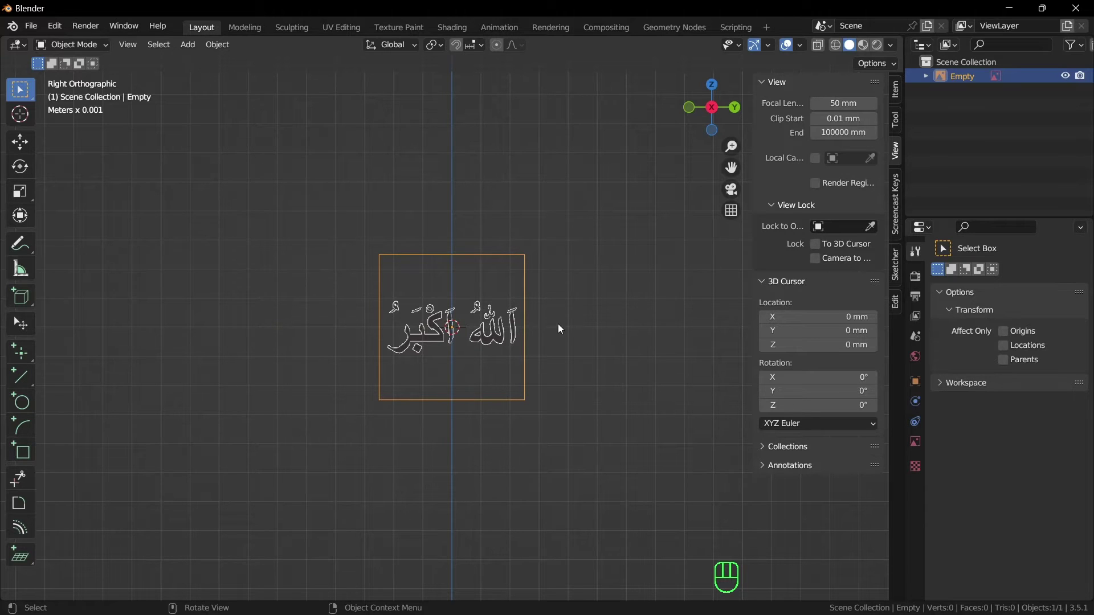
scroll(559, 328, "down", 5)
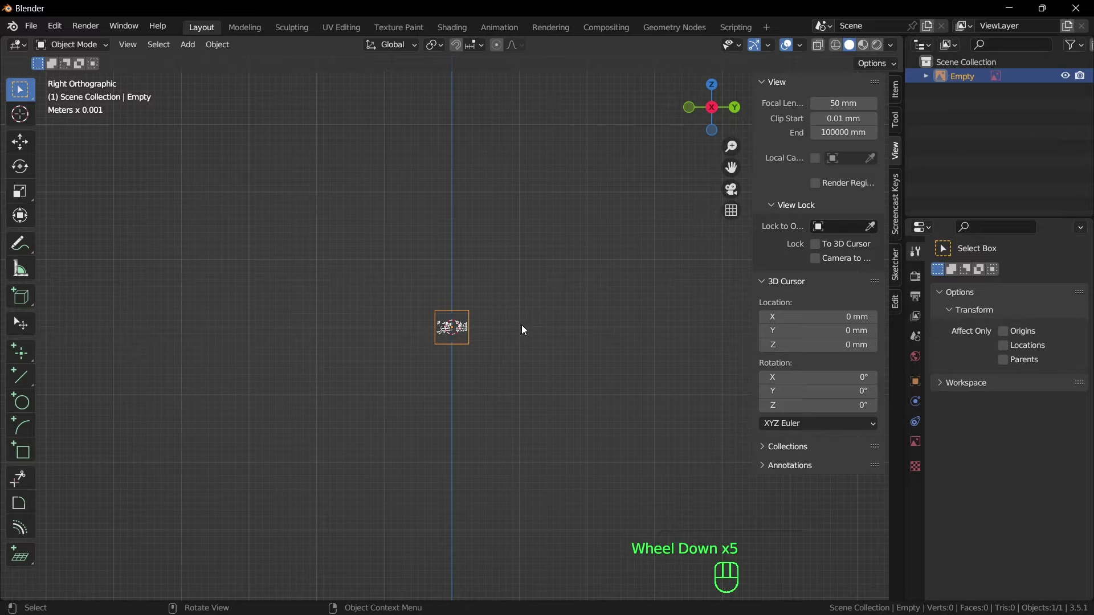
scroll(522, 327, "down", 6)
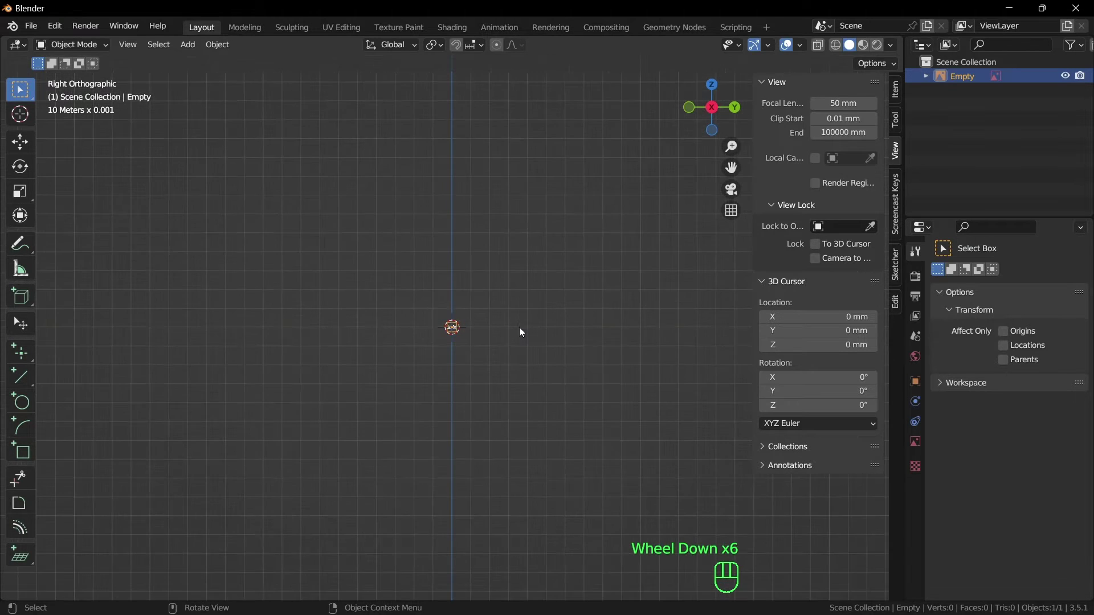
scroll(520, 332, "down", 5)
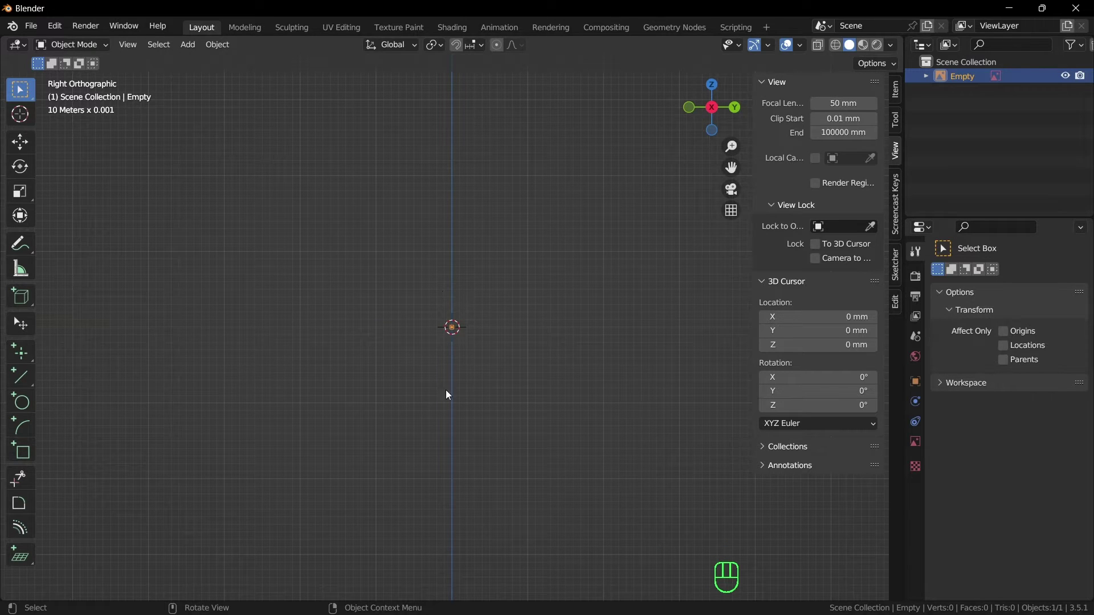
scroll(444, 369, "up", 4)
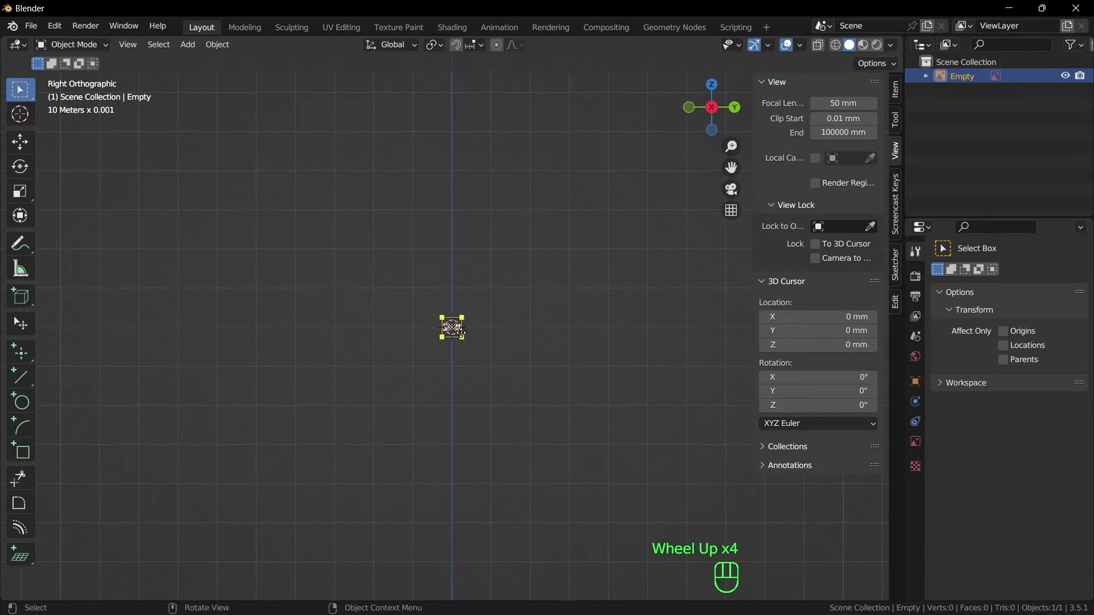
scroll(463, 335, "up", 6)
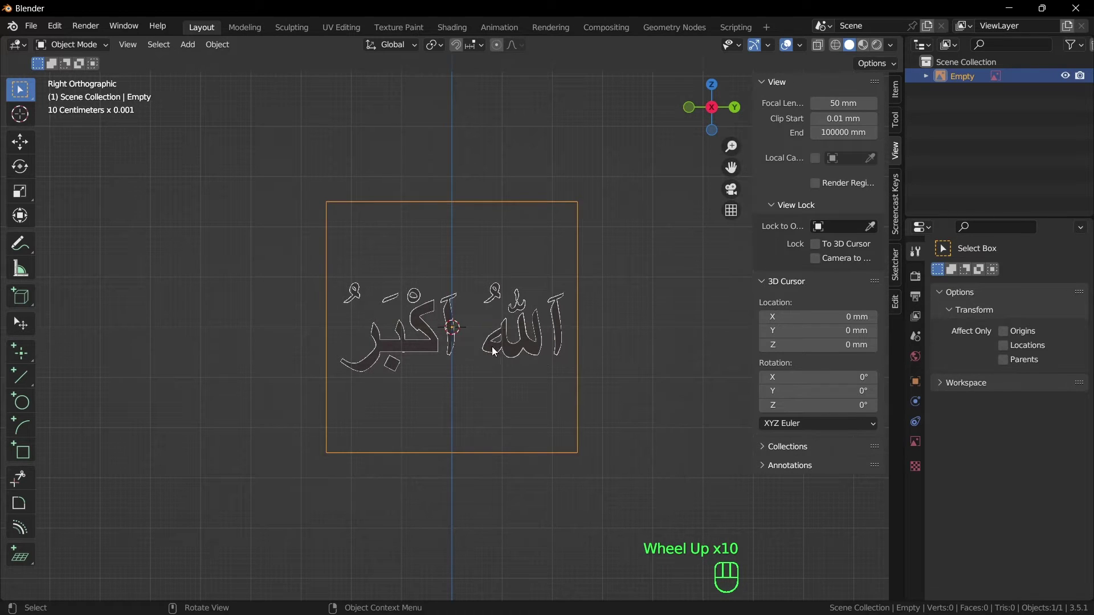
left_click(570, 370)
key("shift+a")
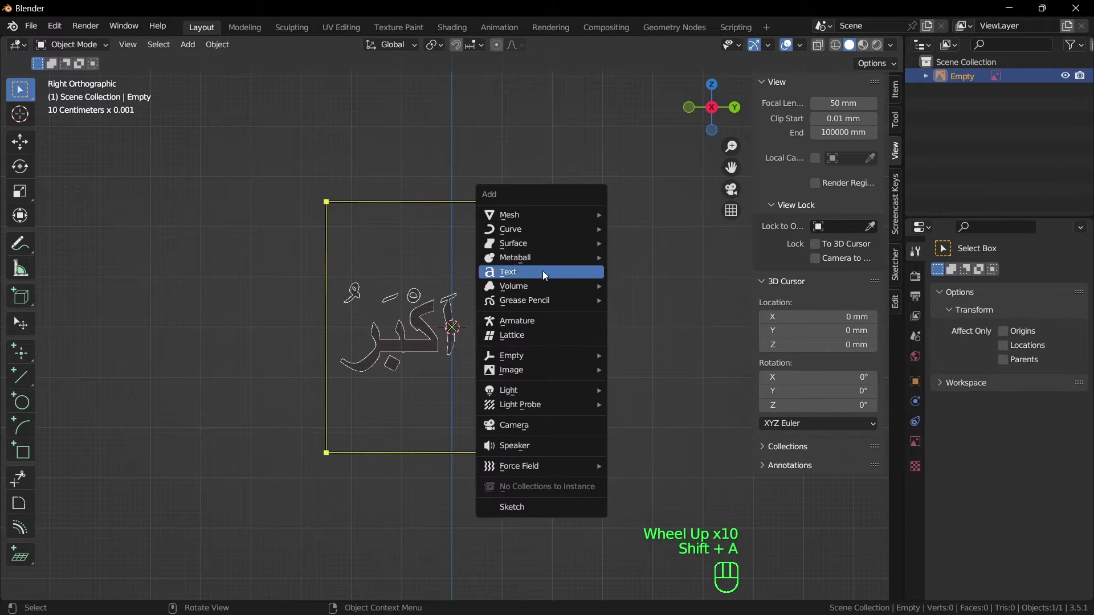
mouse_move(549, 257)
key("Escape")
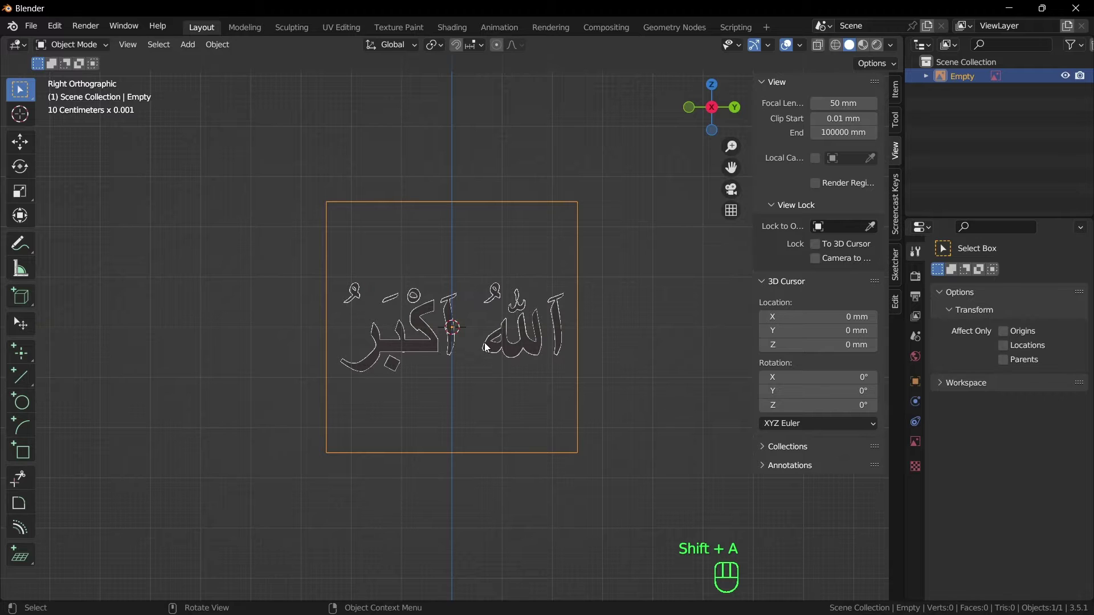
Add a Bezier circle at the world origin and view it in perspective
key("shift+a")
mouse_move(490, 203)
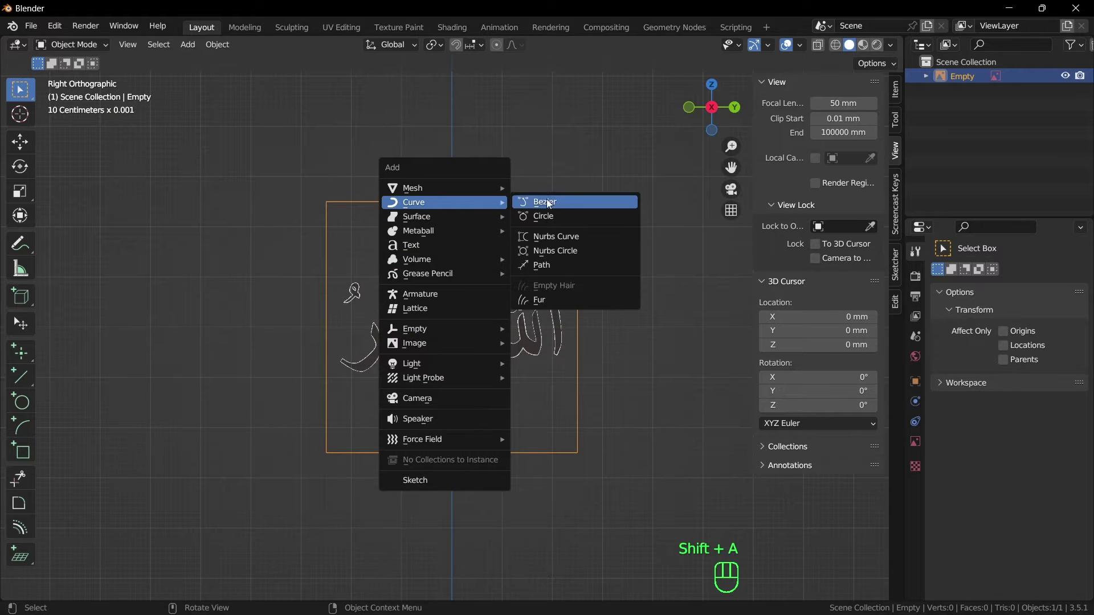
left_click(570, 217)
scroll(528, 369, "up", 2)
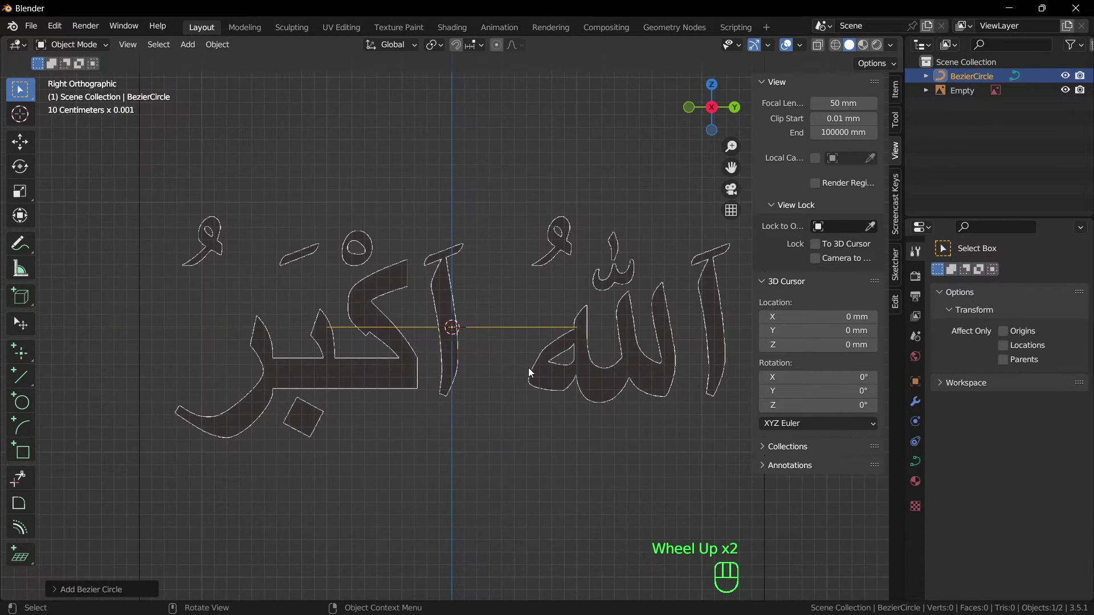
middle_click_drag(529, 369, 538, 435)
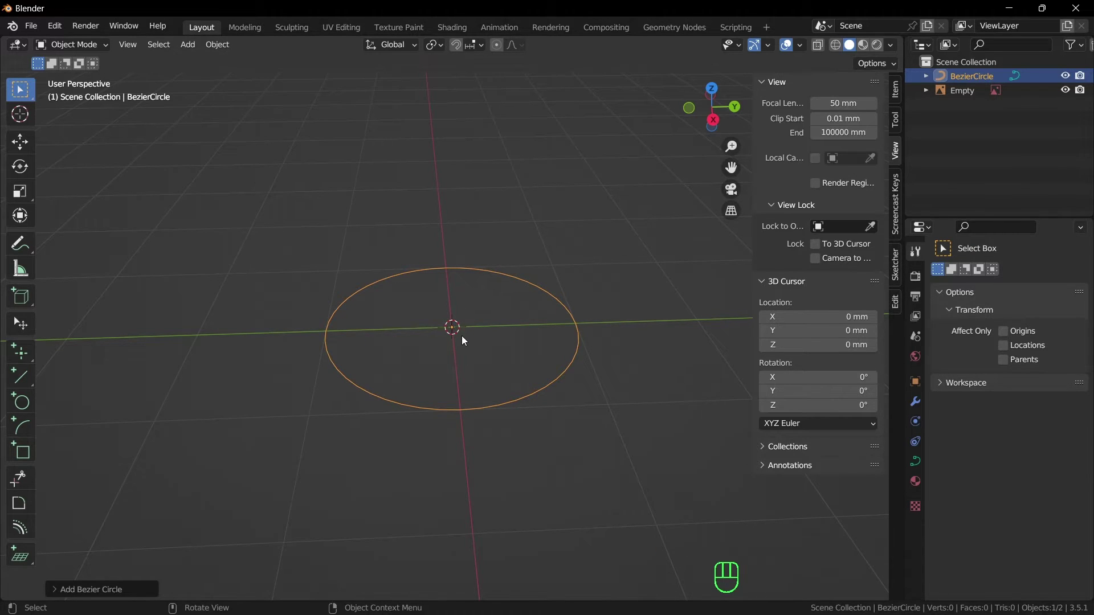
Display the Bezier circle's transform values and dimensions and examine it from a lower angle
left_click(895, 120)
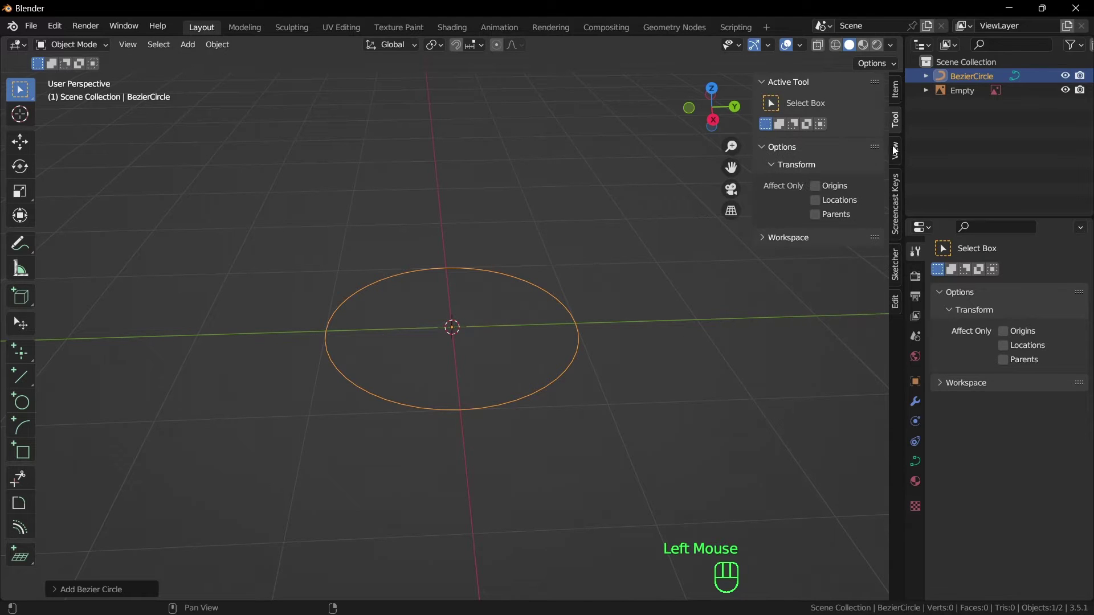
left_click(896, 91)
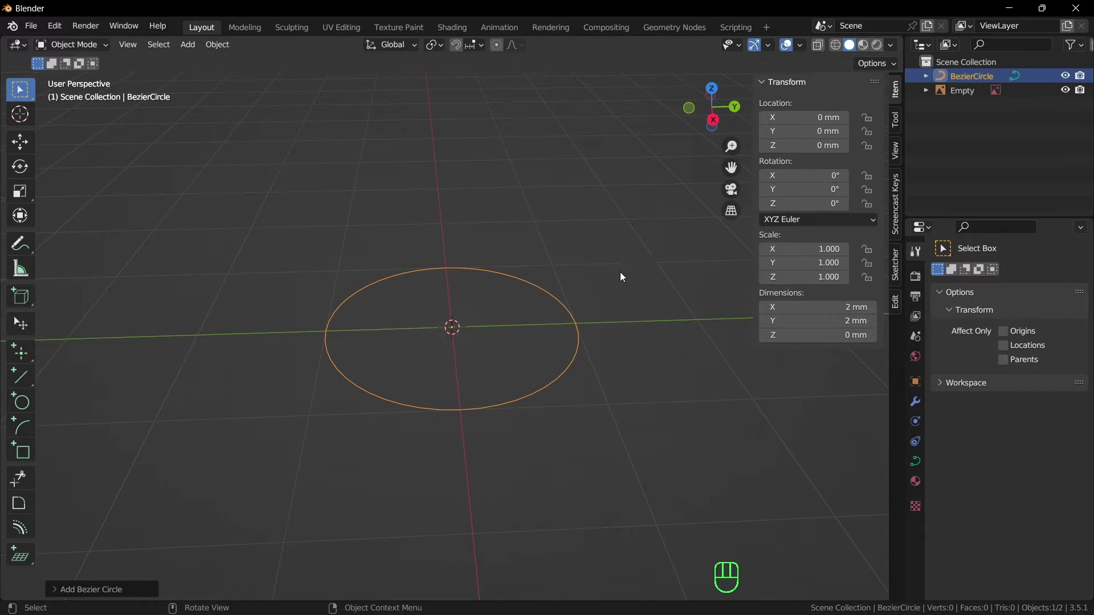
middle_click_drag(613, 322, 614, 288)
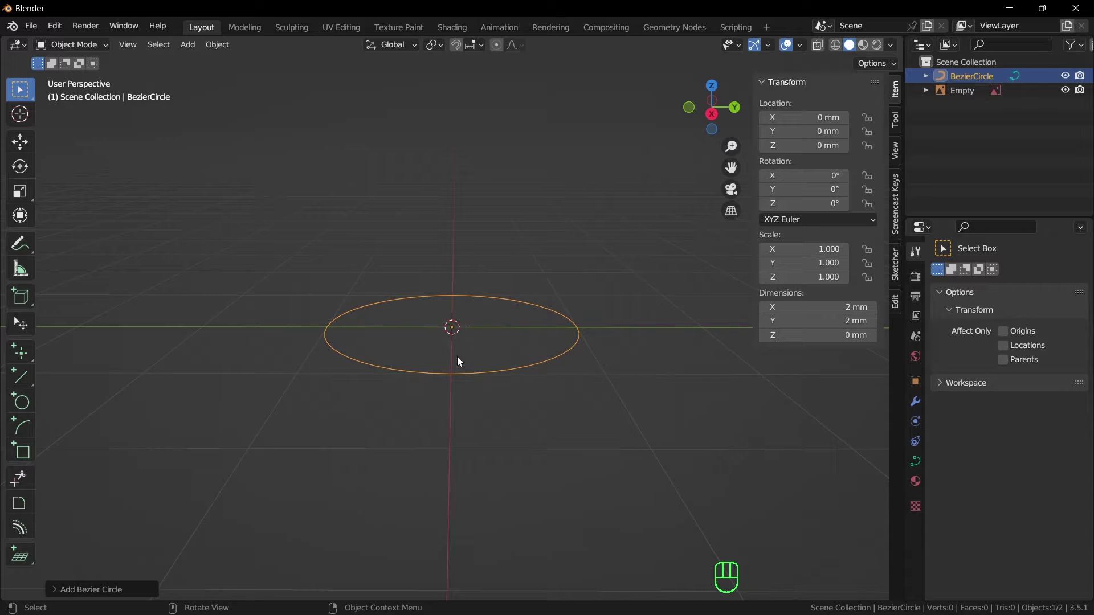
scroll(479, 416, "down", 2)
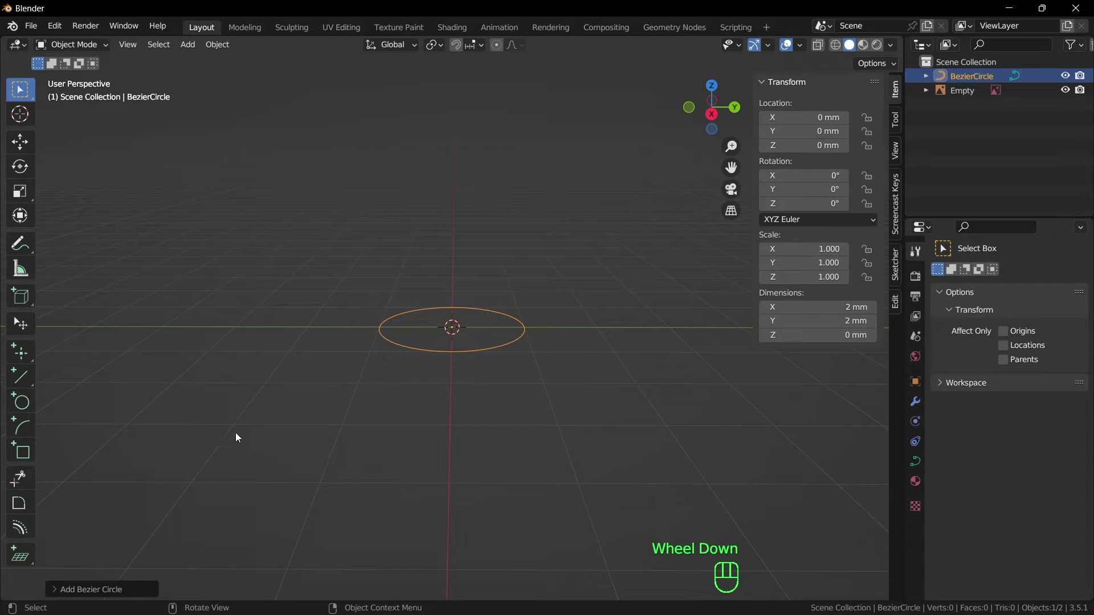
Move the 3D cursor off the origin, placing it above and beyond the Bezier circle
key("shift")
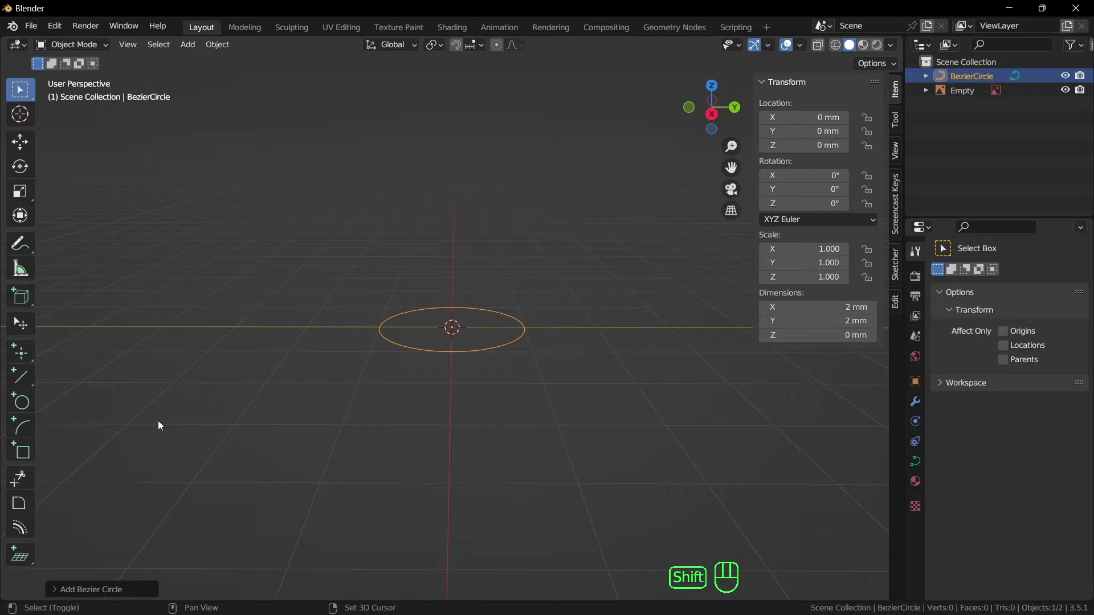
right_click(159, 421, "shift")
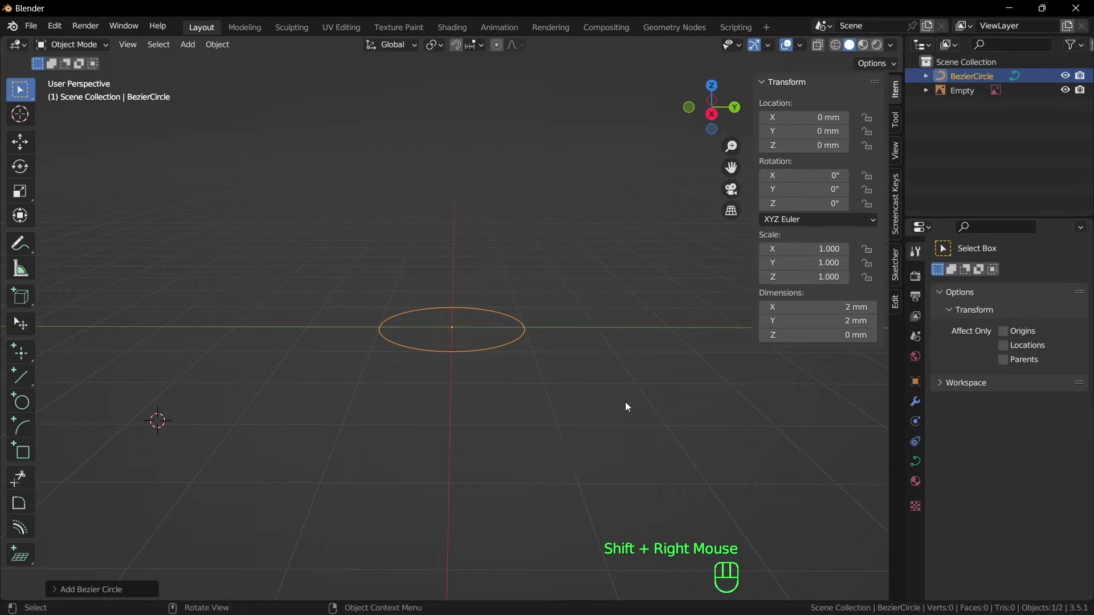
right_click(591, 224, "shift")
Add a mesh plane at the 3D cursor and inspect its placement relative to the Bezier circle
key("shift+a")
mouse_move(639, 263)
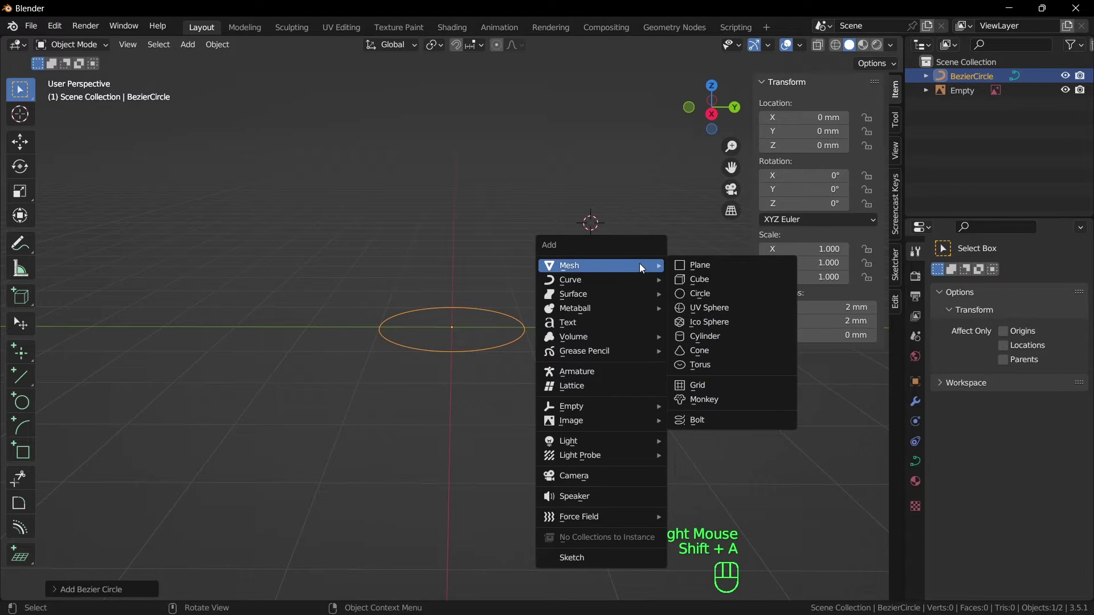
left_click(716, 270)
middle_click_drag(651, 272, 656, 241)
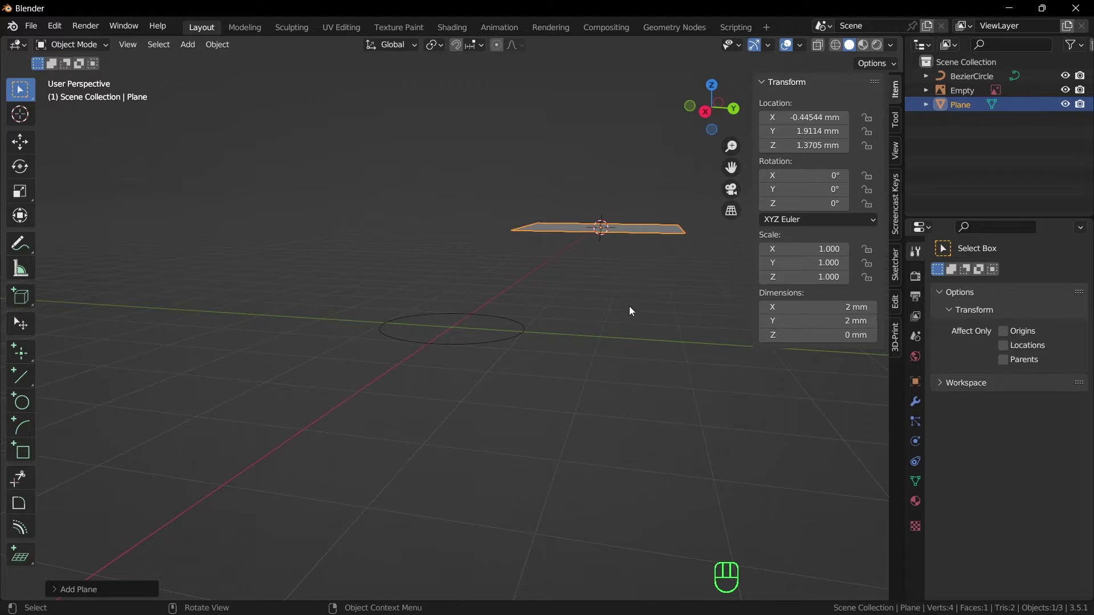
middle_click_drag(631, 311, 650, 257)
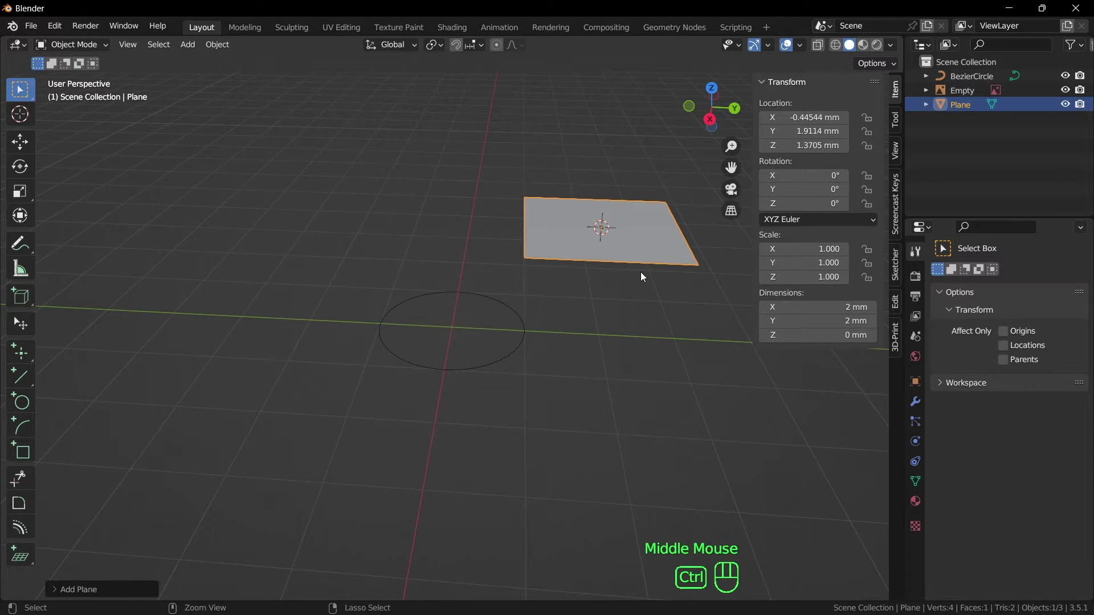
Undo adding the plane and the Bezier circle
key("ctrl+z")
key("ctrl+z")
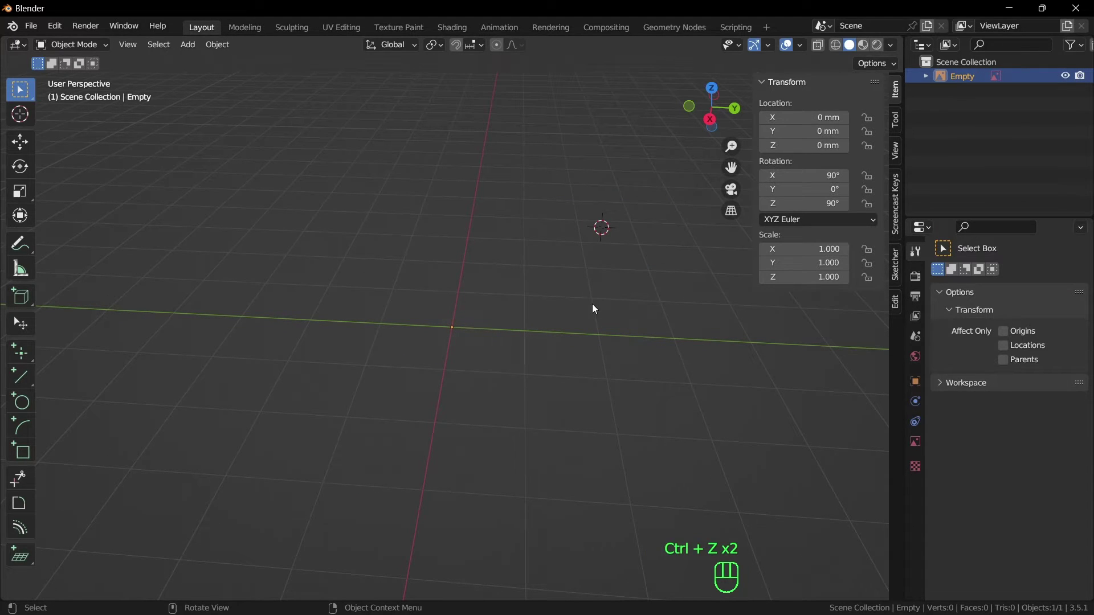
Return to the Right orthographic view and inspect the background image against the grid
key("grave")
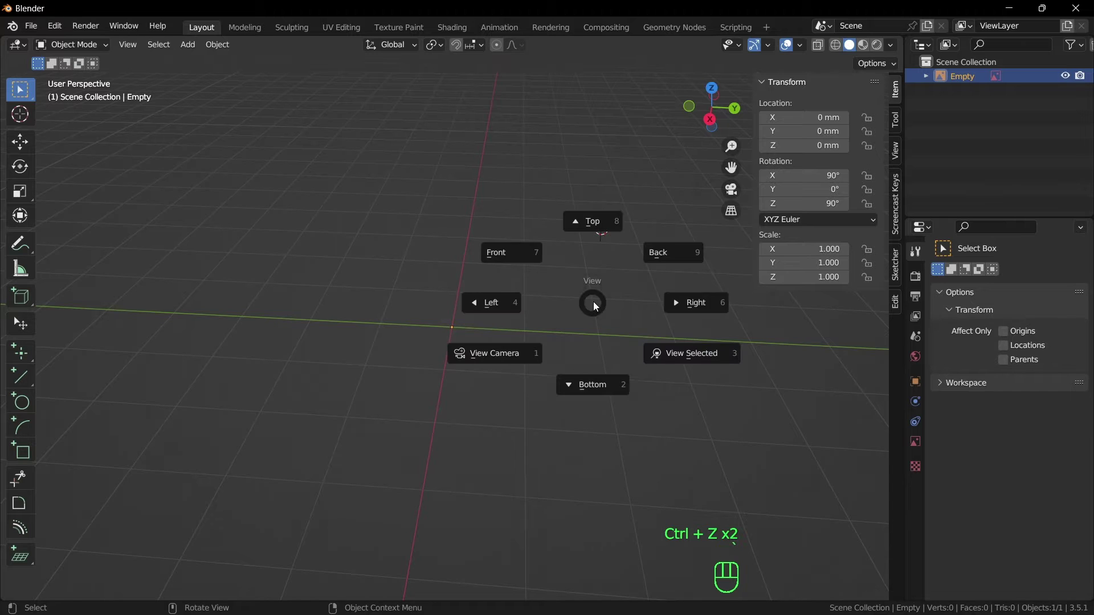
left_click(682, 303)
scroll(601, 357, "down", 5)
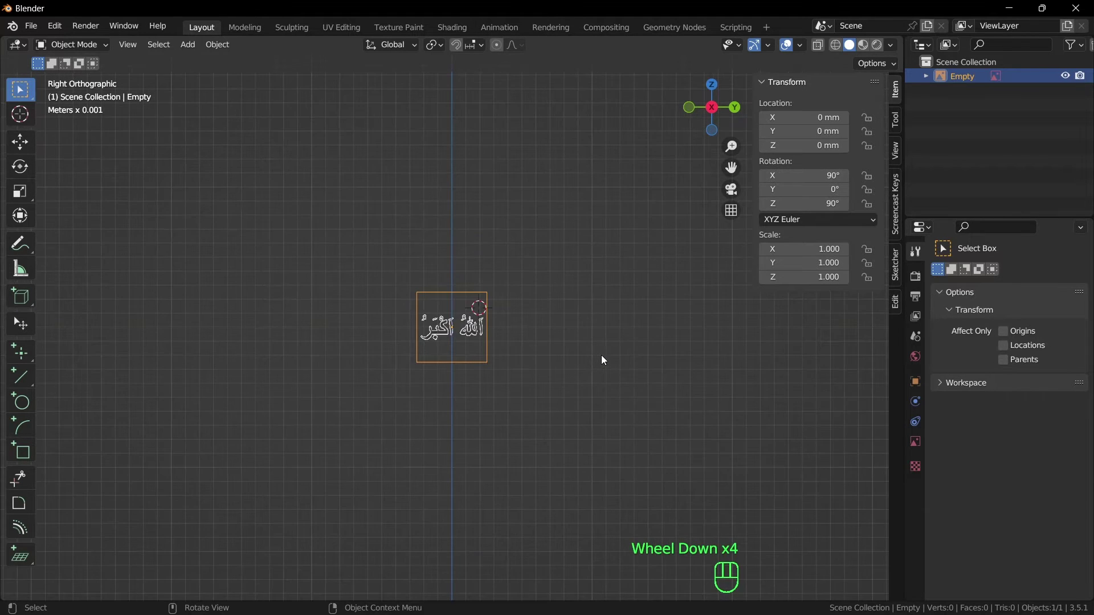
scroll(601, 360, "down", 7)
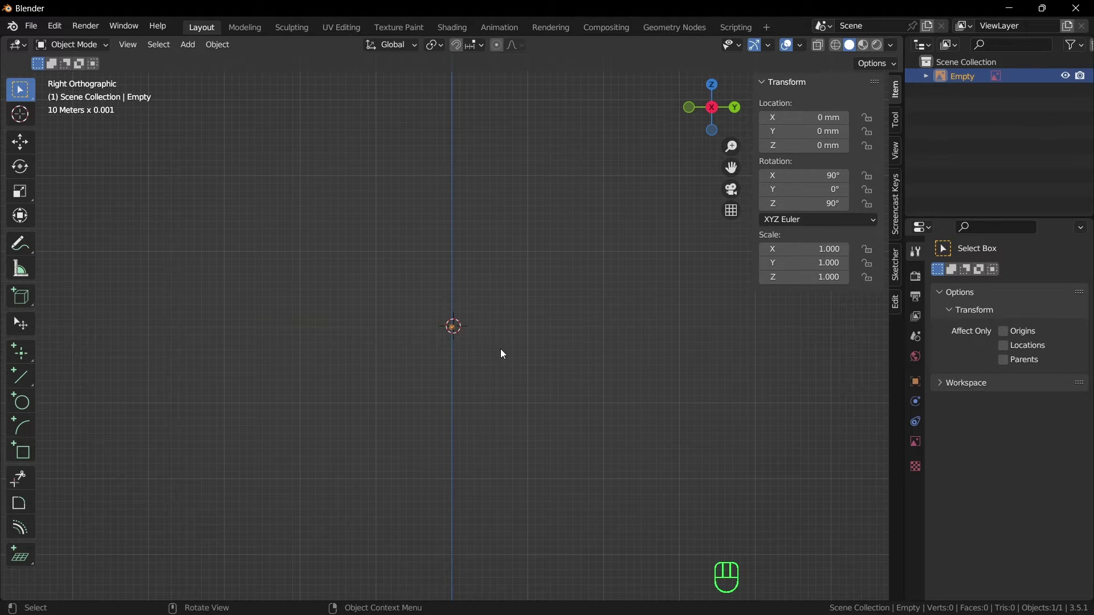
scroll(517, 353, "up", 7)
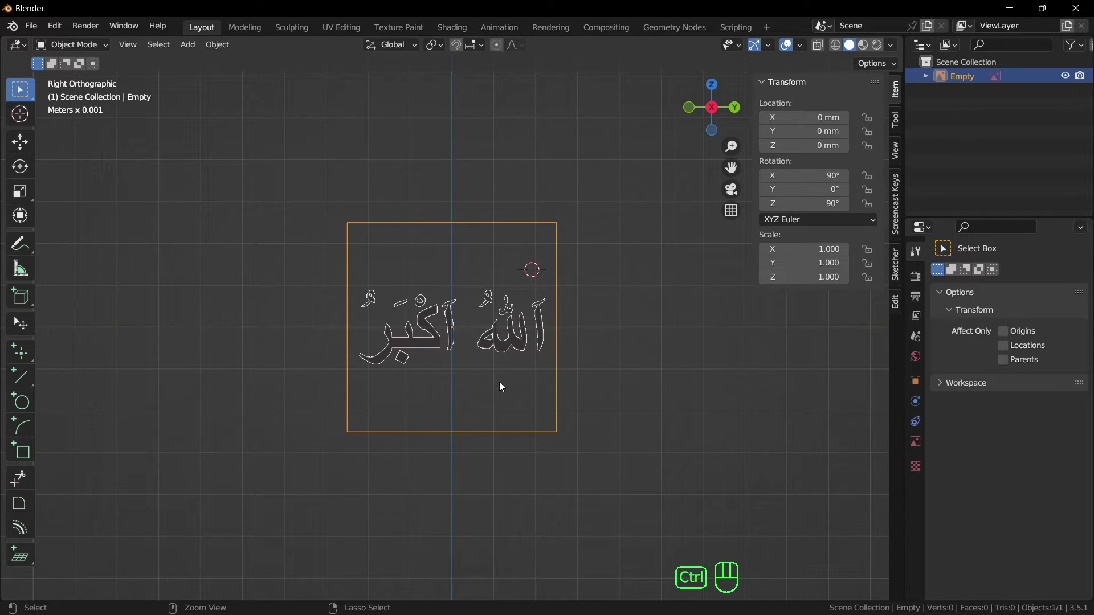
Undo the recent changes back to the earlier image that is tilted relative to the Right view
key("ctrl+z")
key("ctrl+z")
key("ctrl+z")
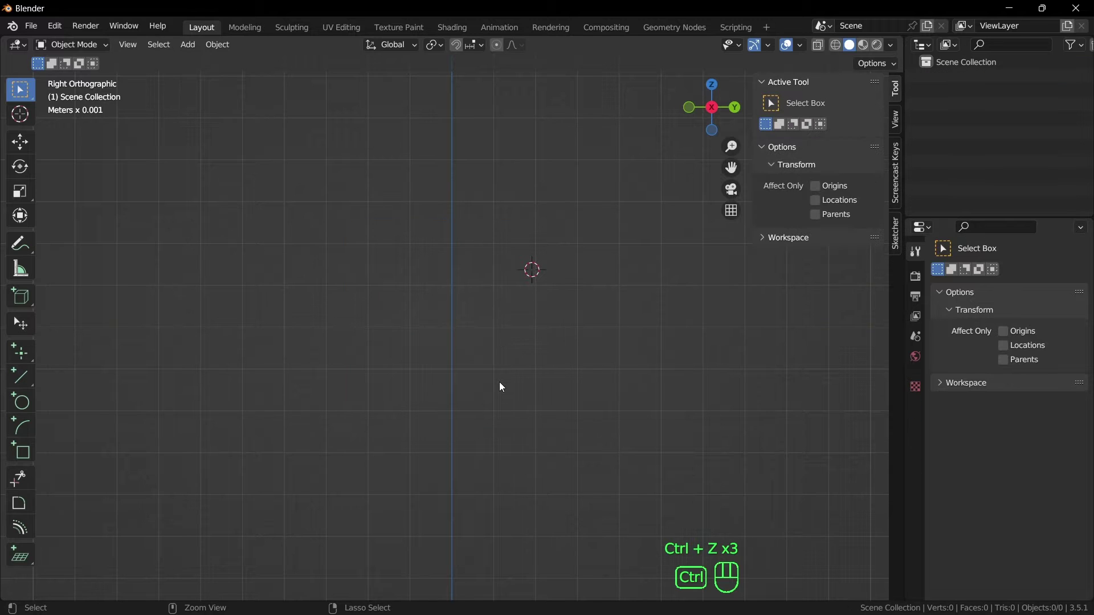
key("ctrl+z")
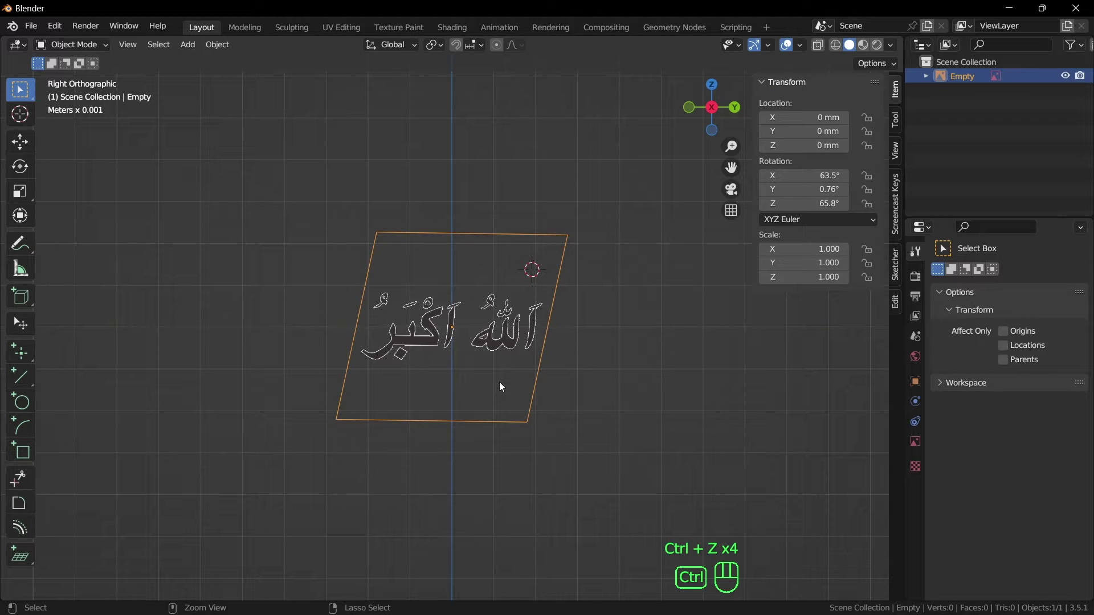
key("ctrl+z")
middle_click_drag(499, 382, 634, 412)
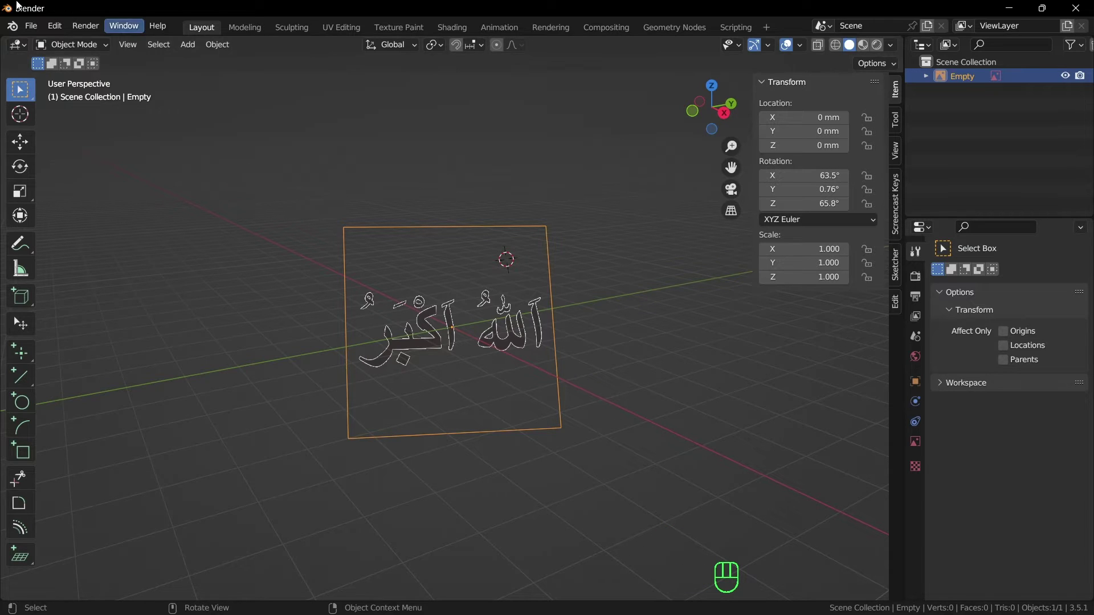
Redo the last undone change and switch back to the Right orthographic view
left_click(54, 26)
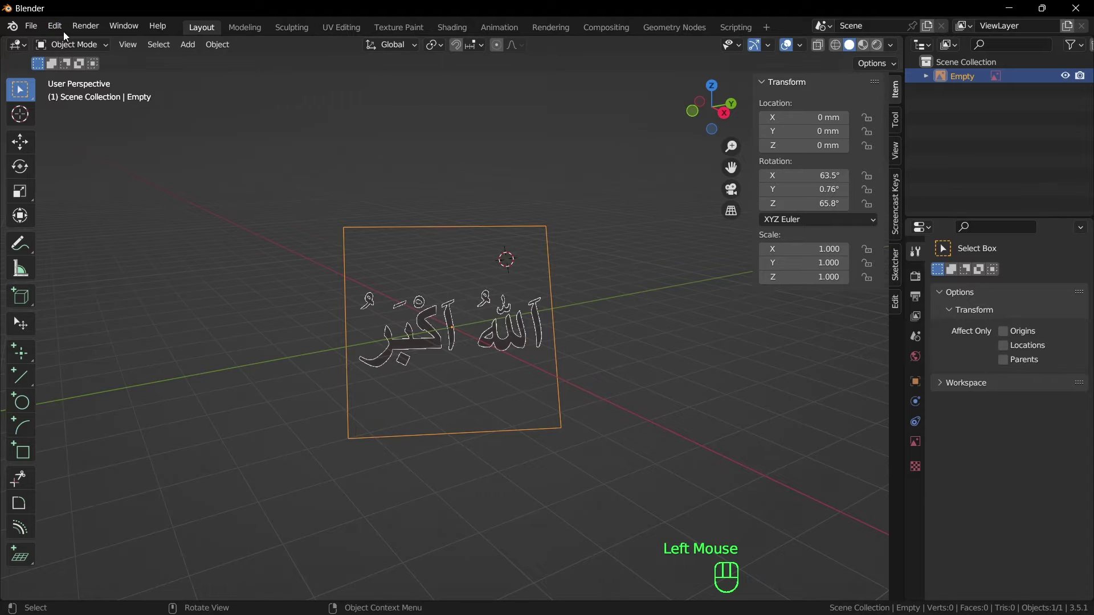
left_click(63, 28)
left_click(55, 26)
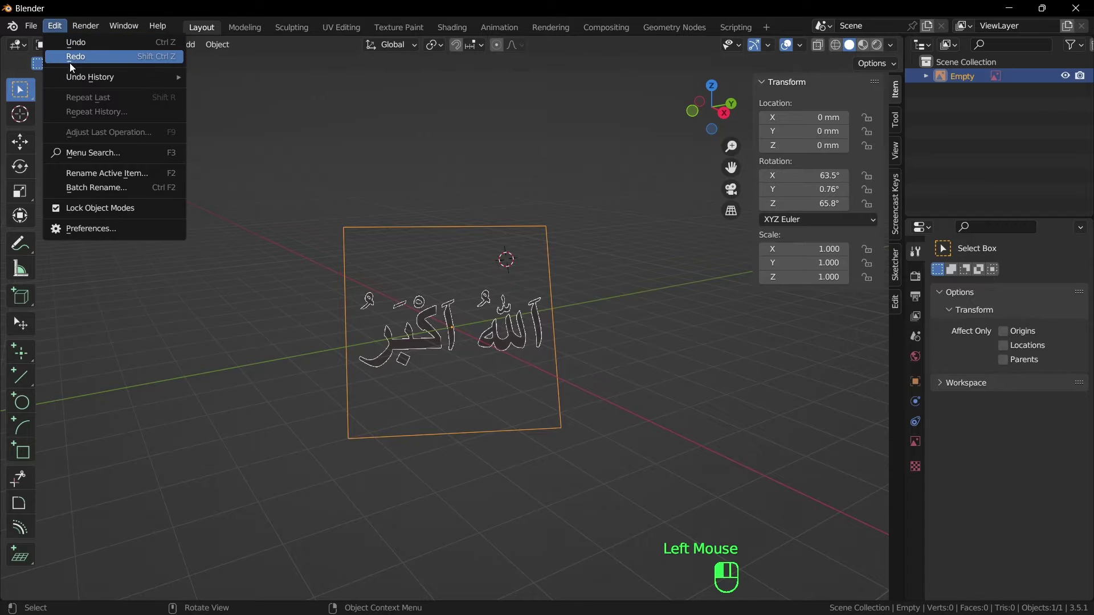
left_click(73, 56)
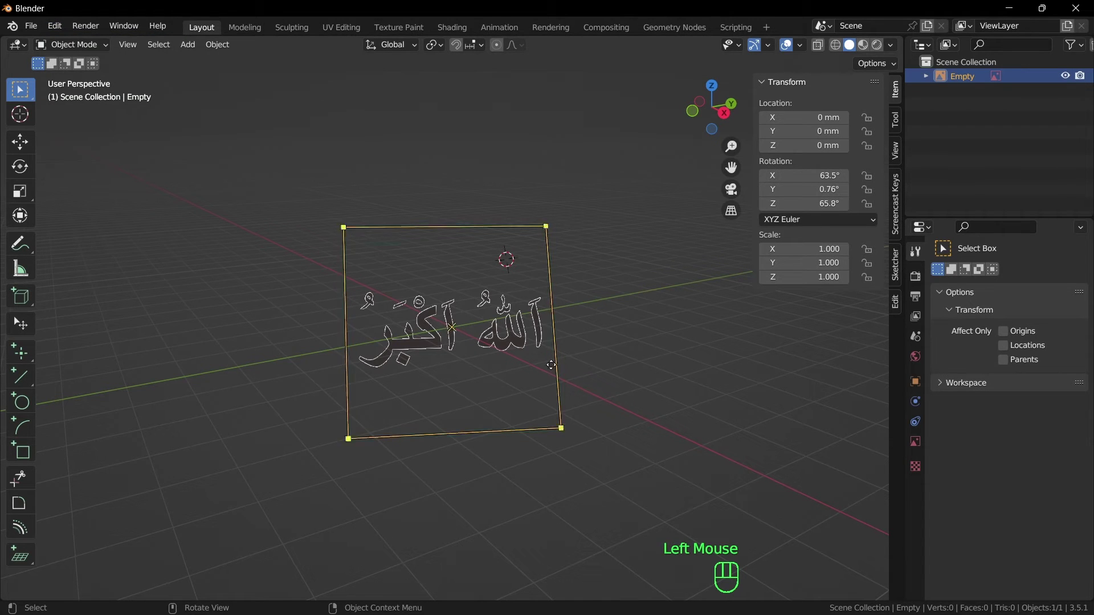
key("grave")
key("grave")
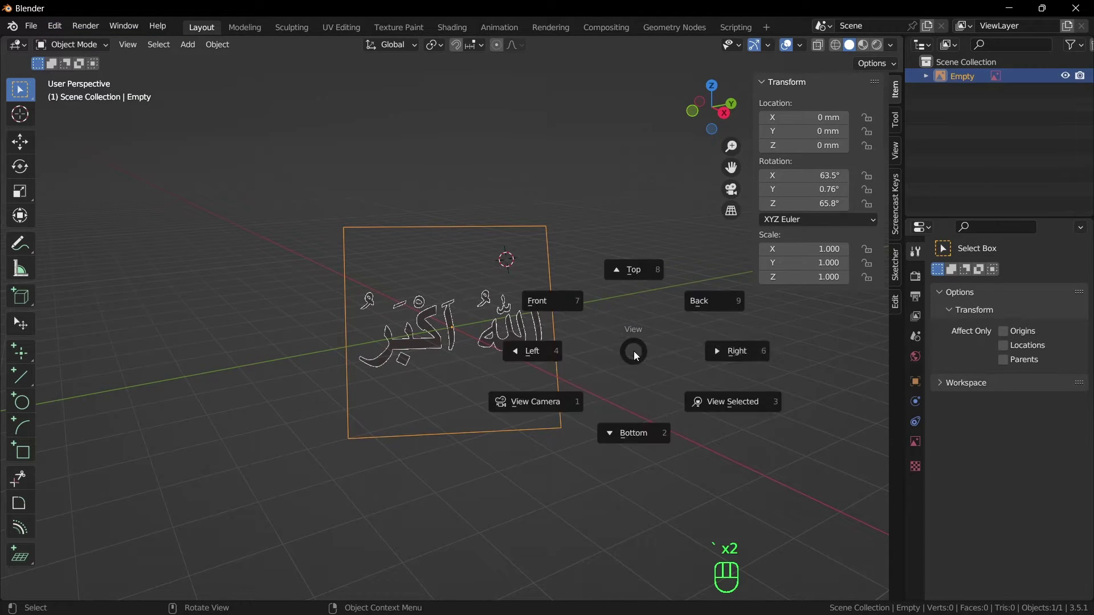
left_click(728, 359)
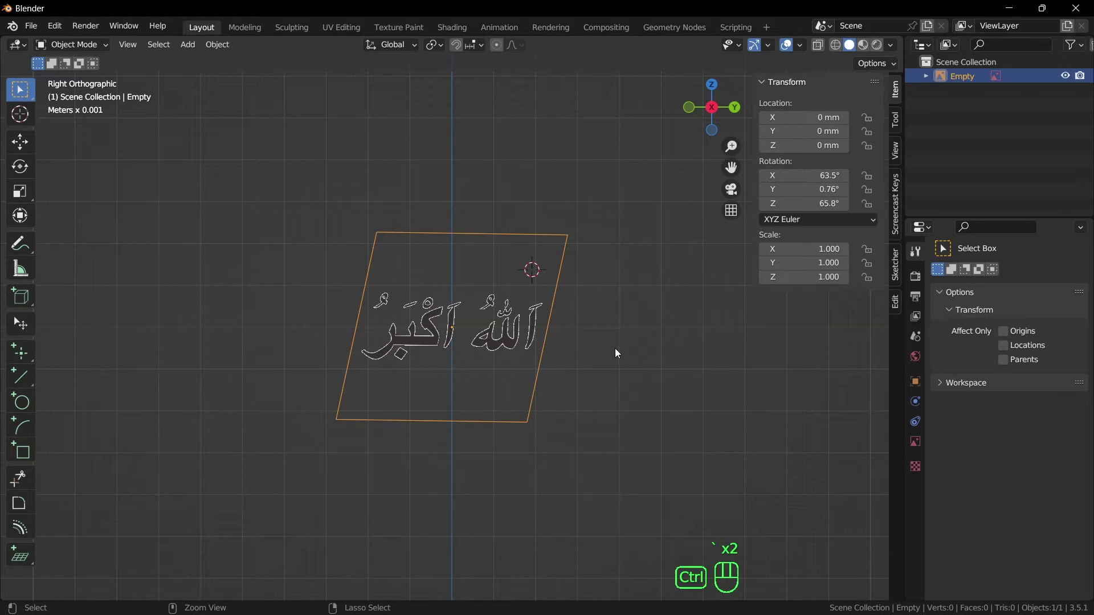
Redo the undone changes to restore the background image aligned to the Right orthographic view
key("ctrl+shift+z")
key("ctrl+shift+z")
key("ctrl+shift+z")
key("ctrl+shift+z")
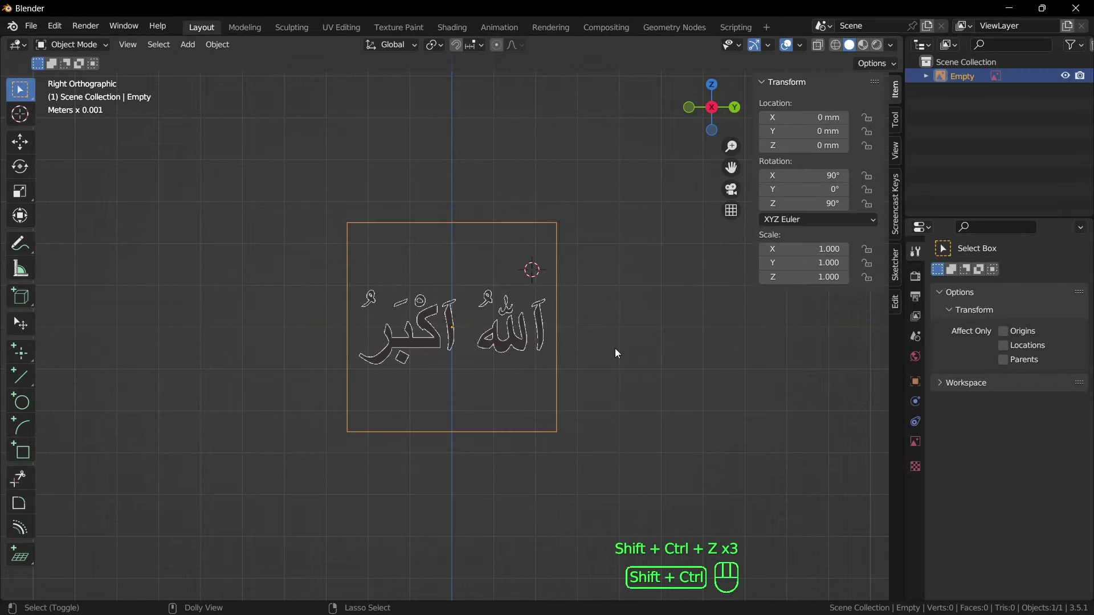
key("ctrl+shift+z")
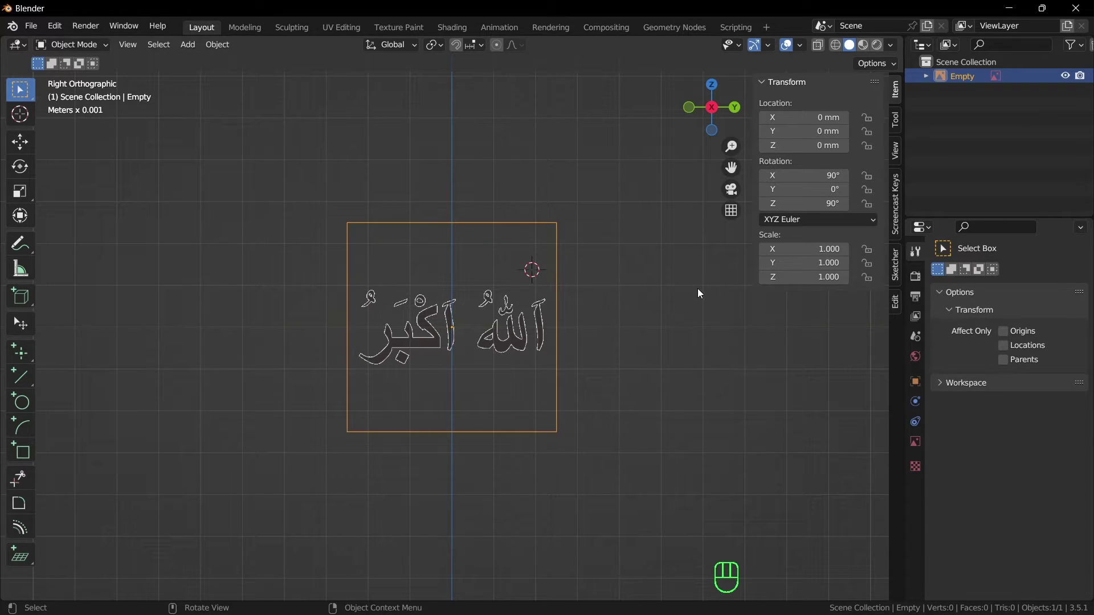
Snap the 3D cursor to the world origin at the centre of the background image
key("ctrl+s")
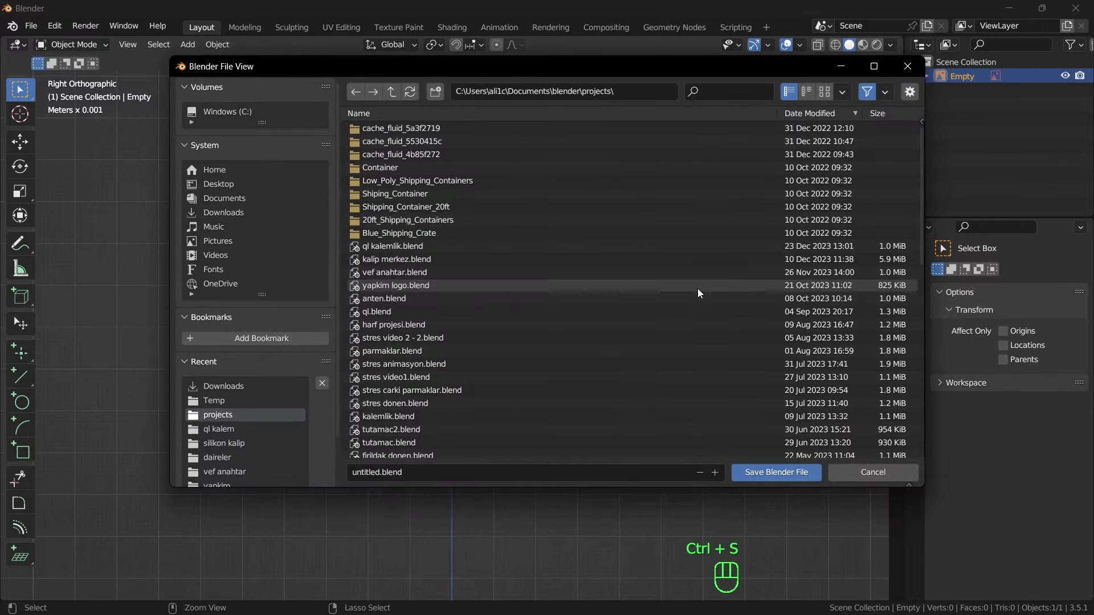
left_click(874, 476)
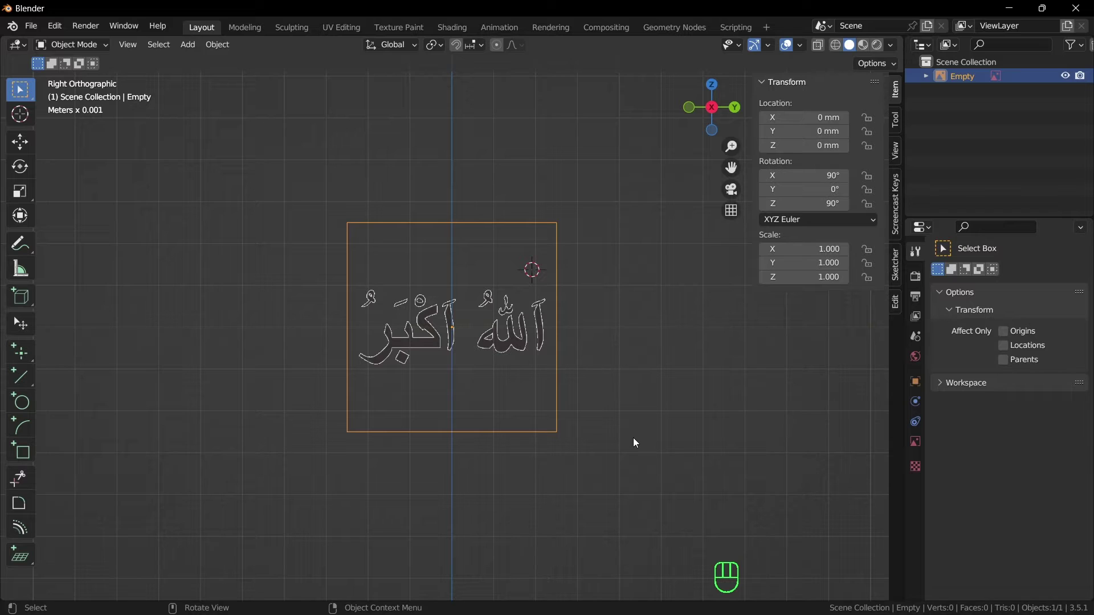
key("shift+s")
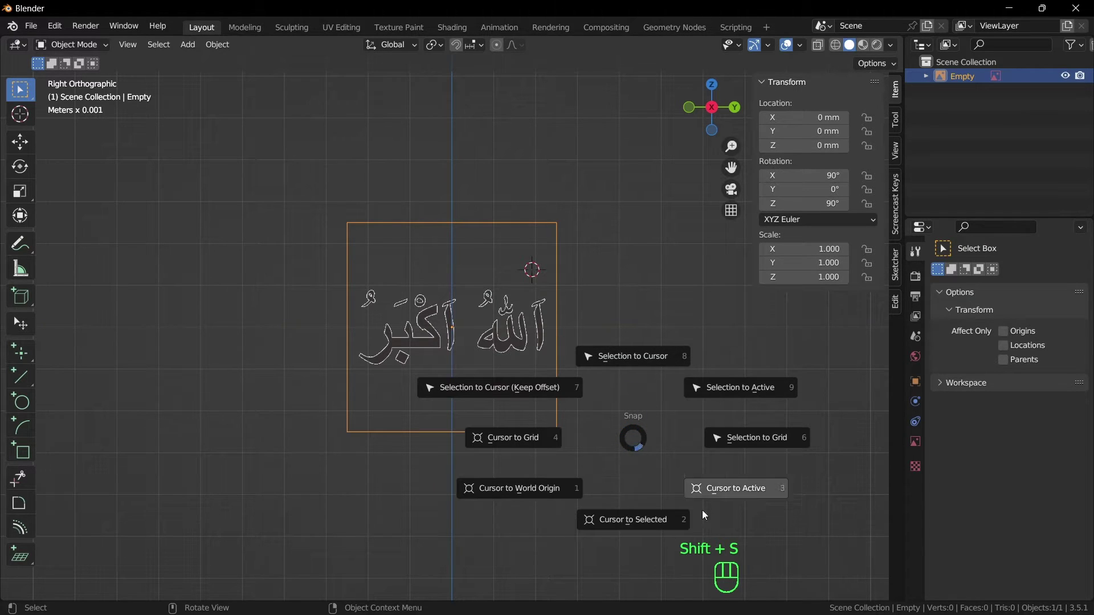
left_click(528, 490)
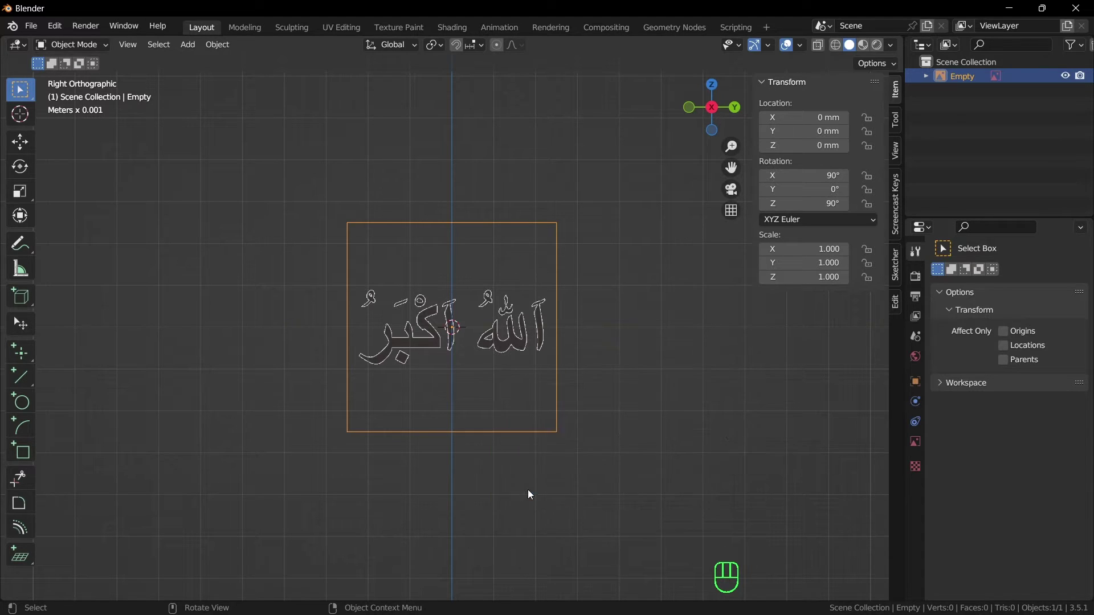
Examine the background image's size against the grid in the Right orthographic view at different magnifications
scroll(726, 403, "down", 1)
middle_click_drag(726, 402, 597, 450)
key("grave")
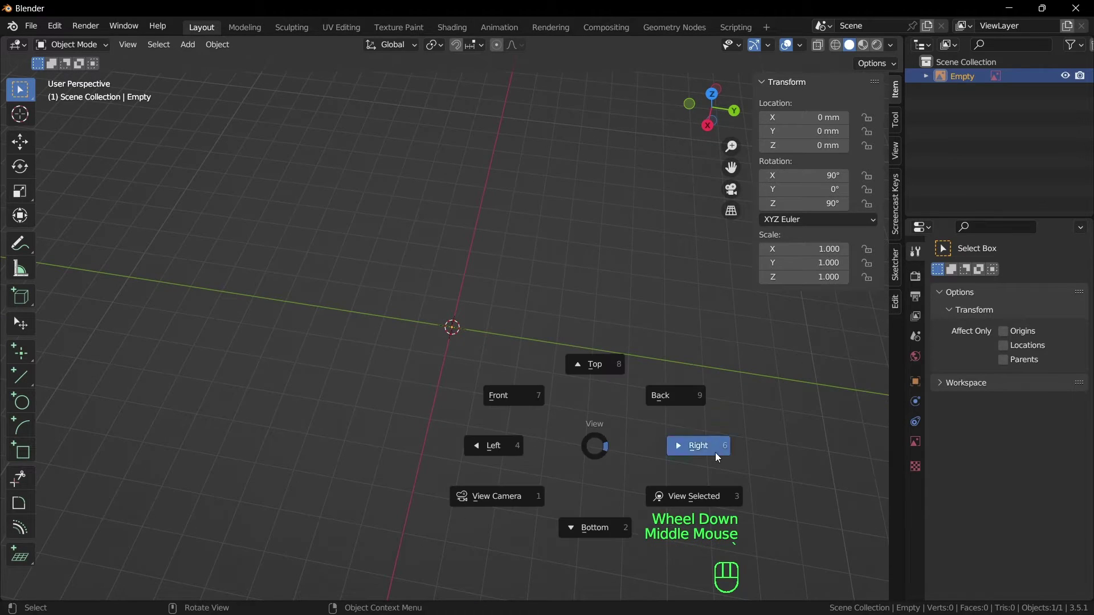
scroll(628, 410, "down", 6)
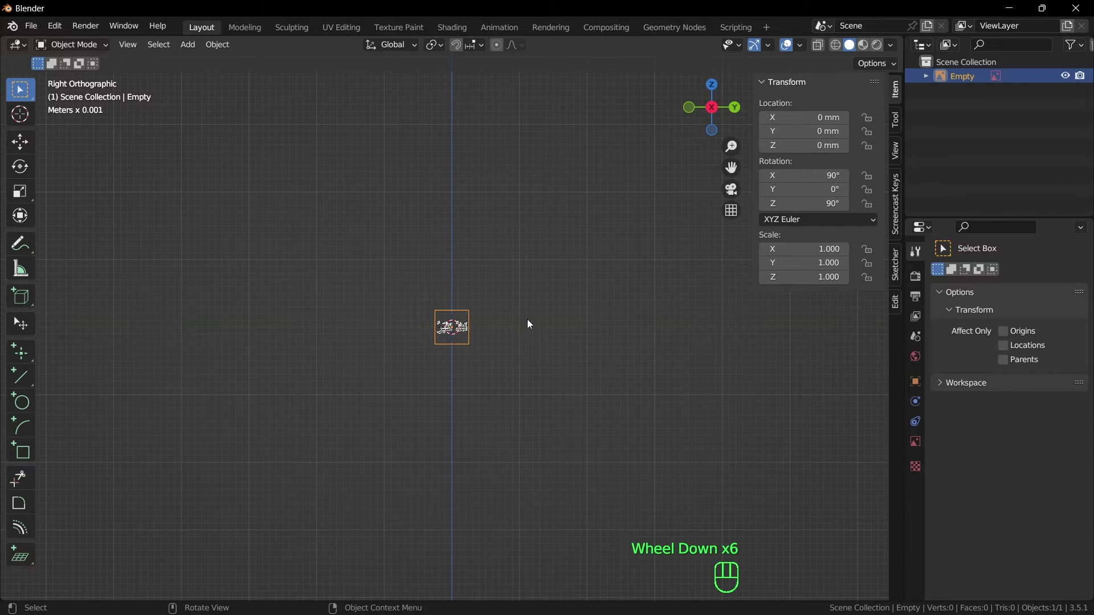
scroll(490, 349, "up", 4)
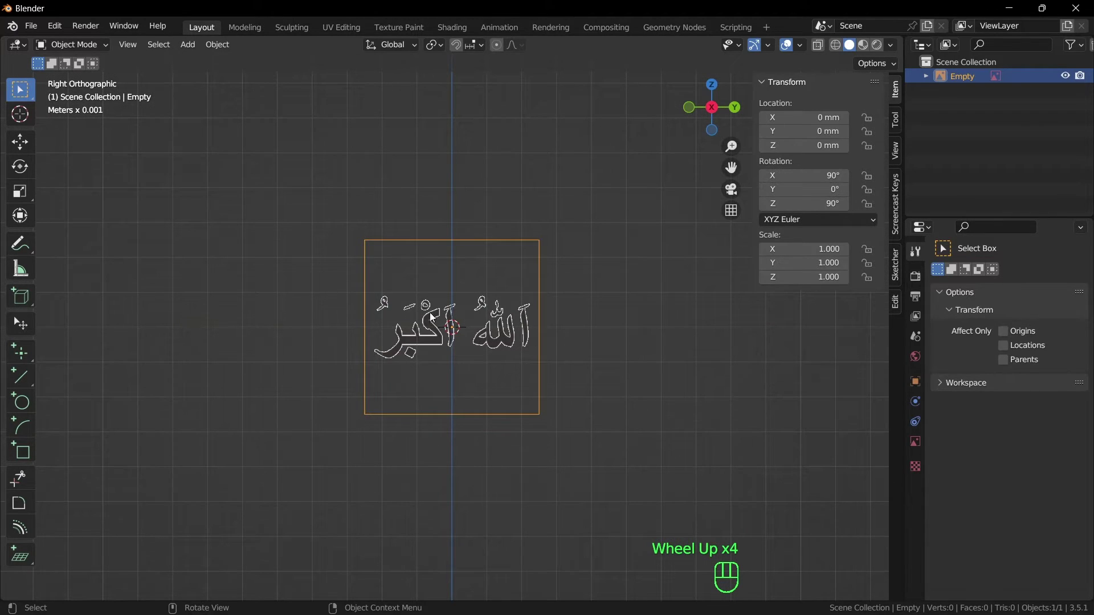
scroll(547, 333, "down", 3)
scroll(535, 335, "down", 1)
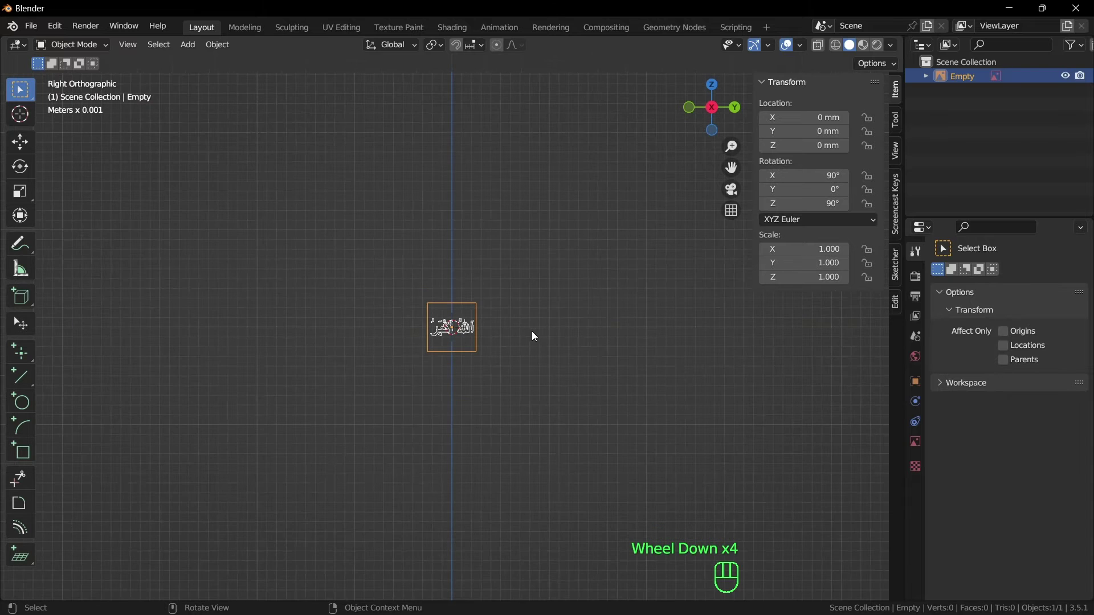
scroll(550, 338, "down", 7)
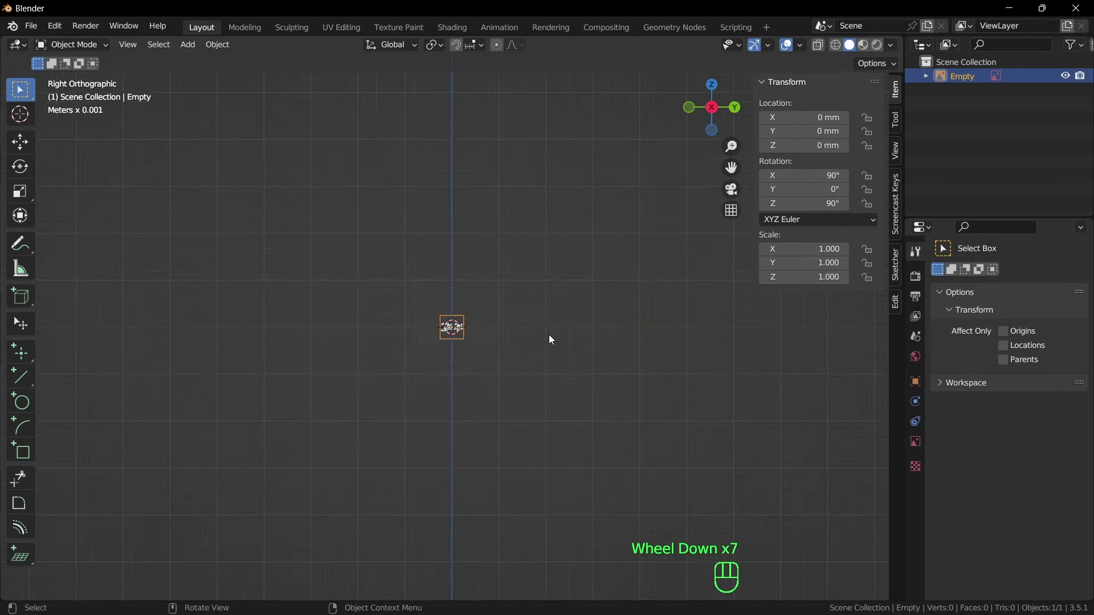
scroll(551, 340, "down", 4)
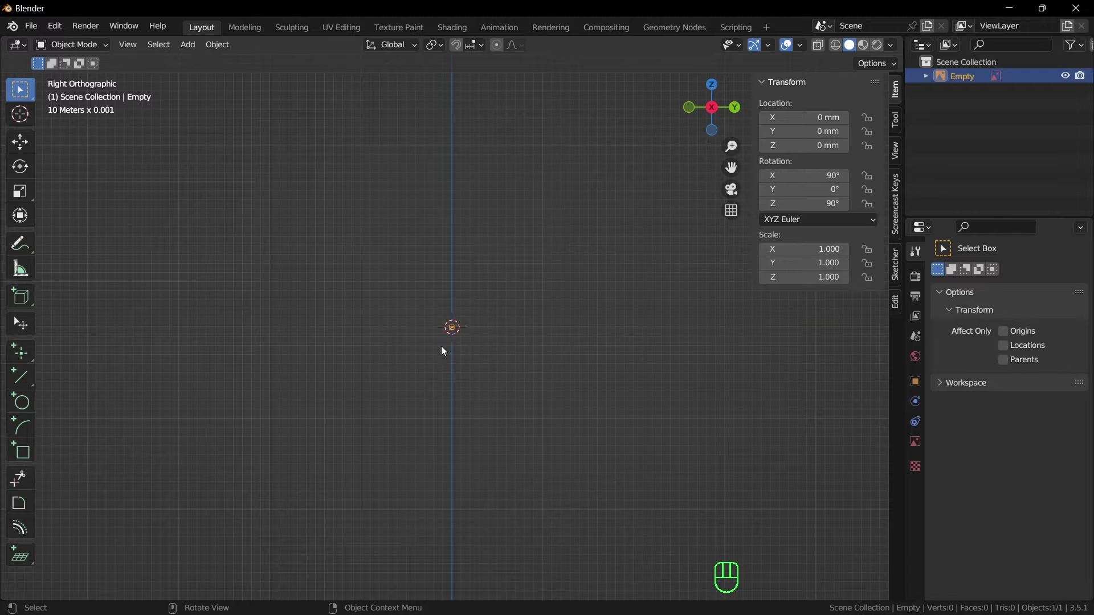
scroll(450, 349, "up", 6)
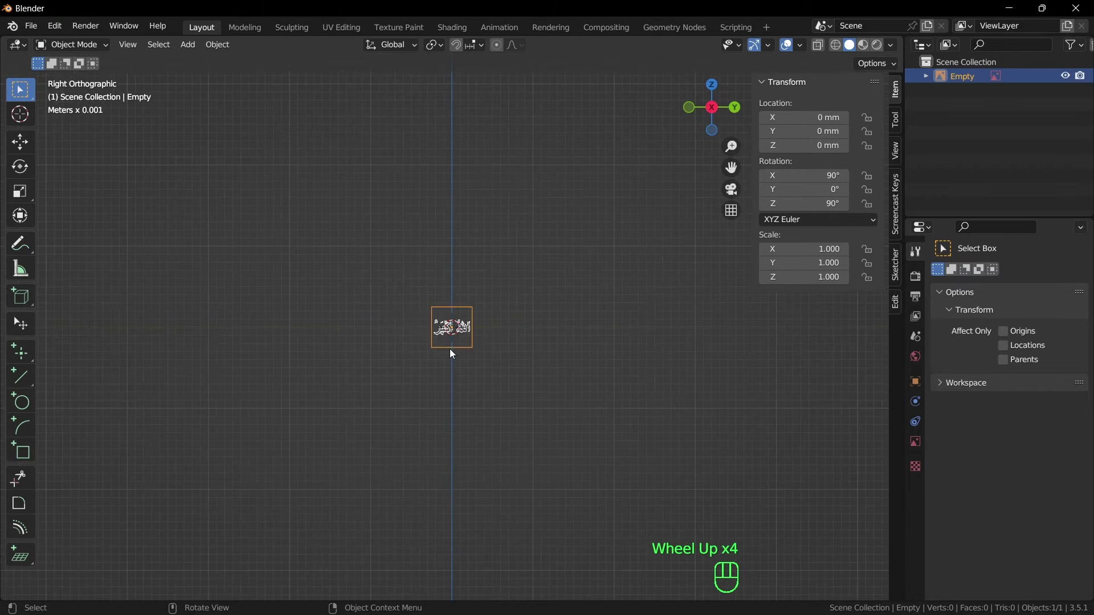
Select the background image and scale it up uniformly to about 16.5 on all axes
left_click(963, 76)
scroll(527, 386, "down", 6)
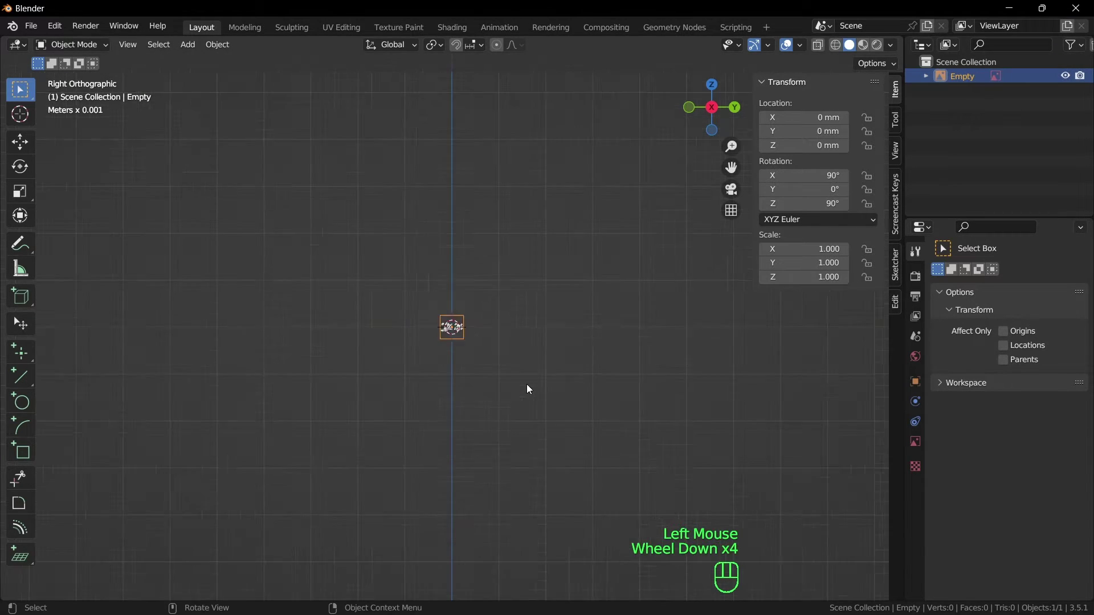
scroll(527, 388, "down", 3)
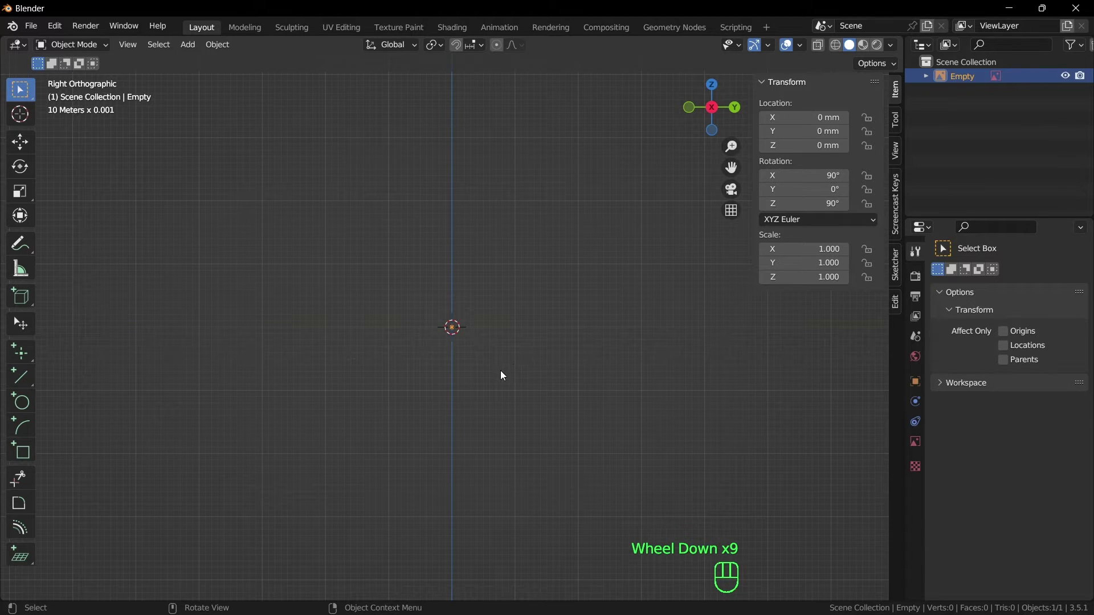
scroll(503, 373, "up", 9)
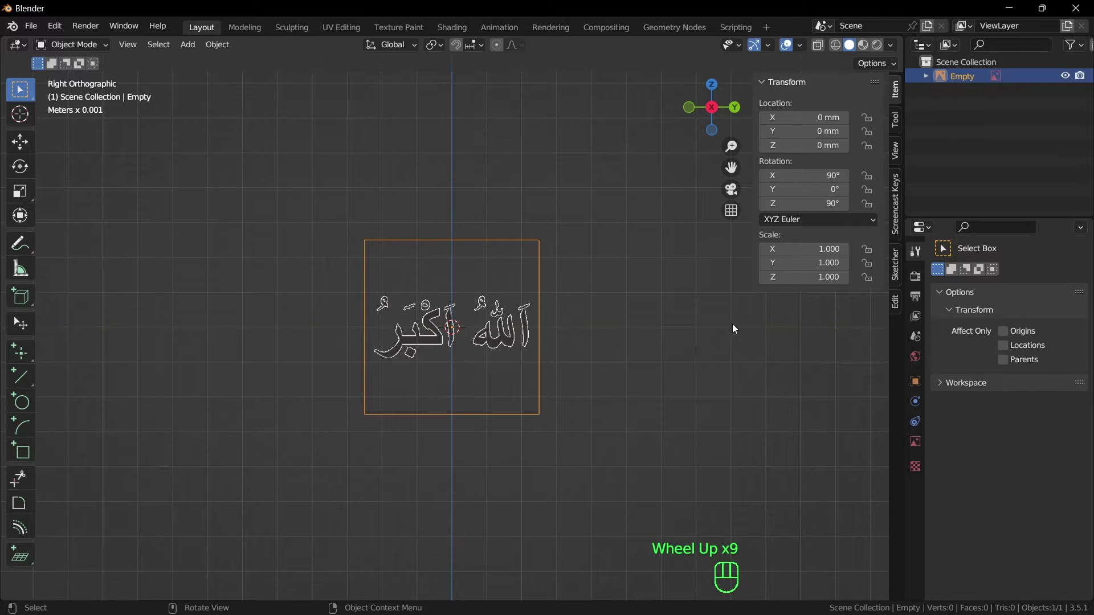
scroll(638, 326, "down", 4)
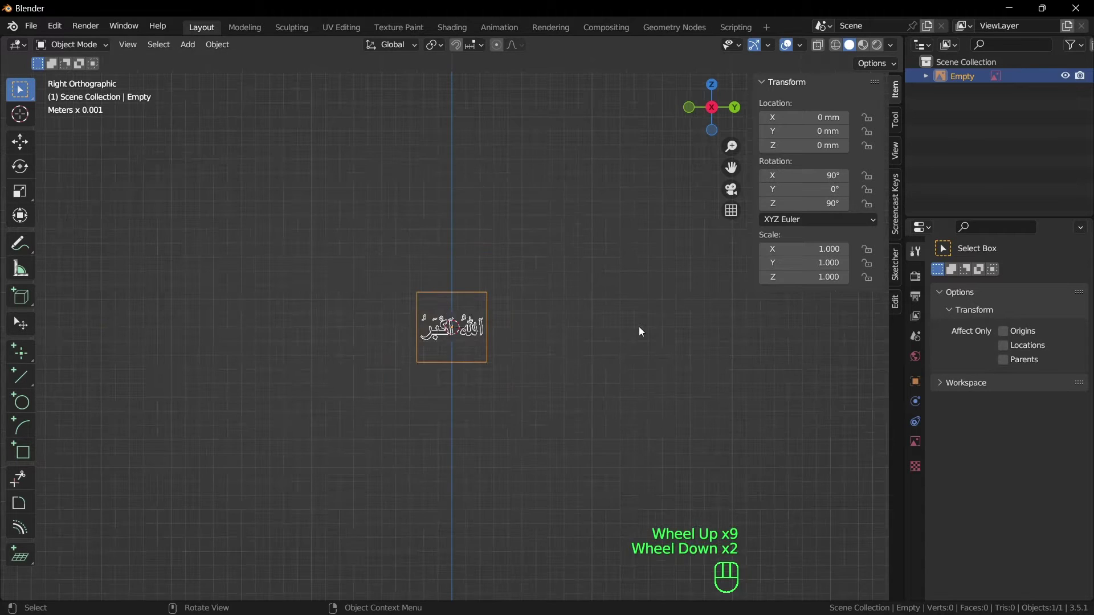
key("s")
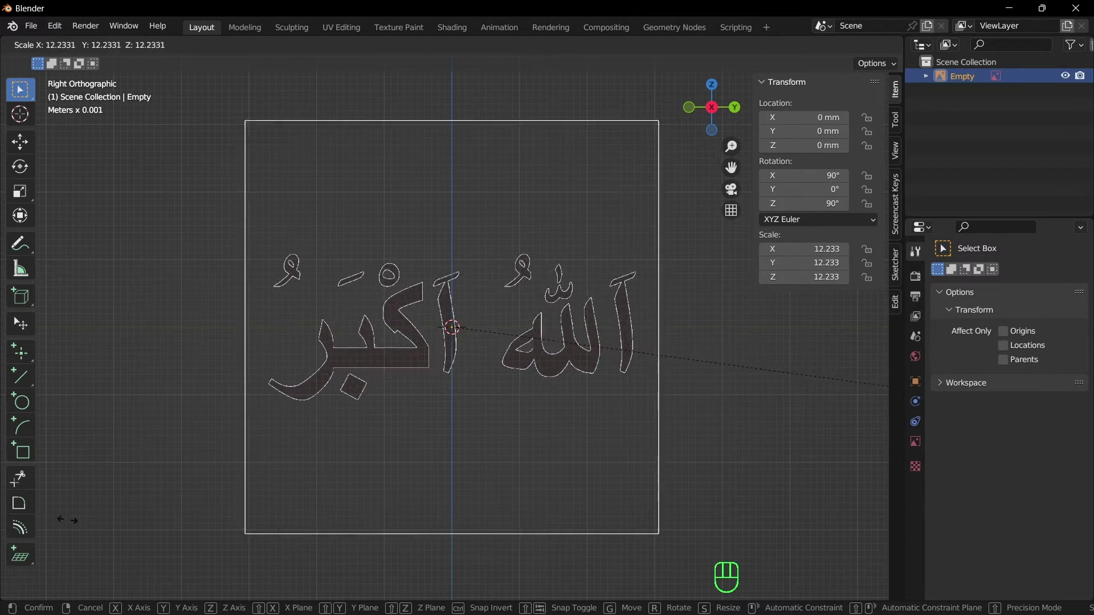
left_click(337, 531)
scroll(543, 467, "down", 6)
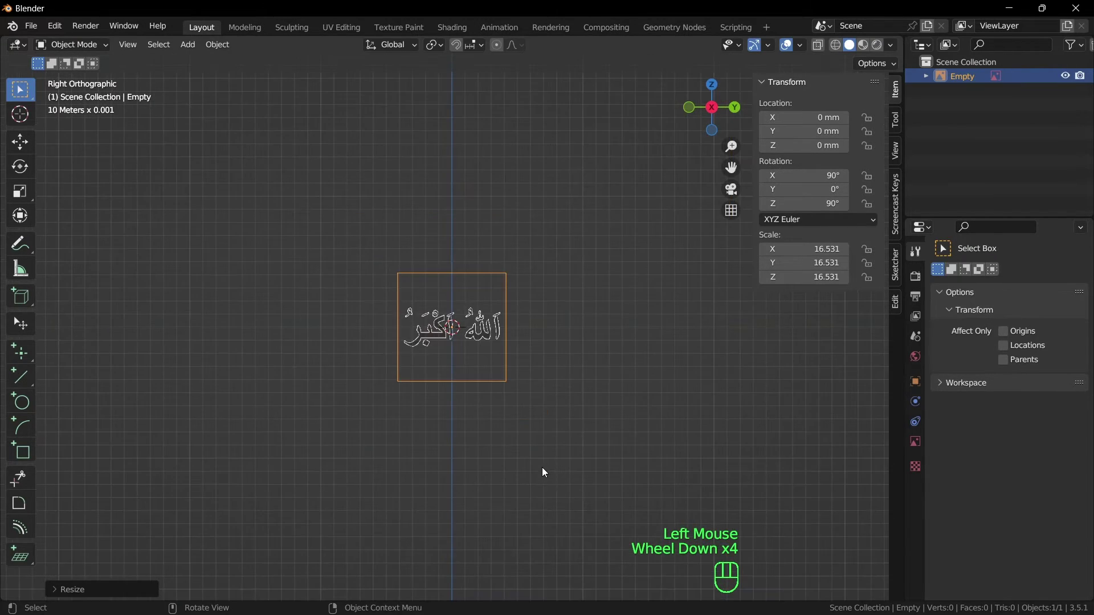
scroll(472, 454, "down", 5)
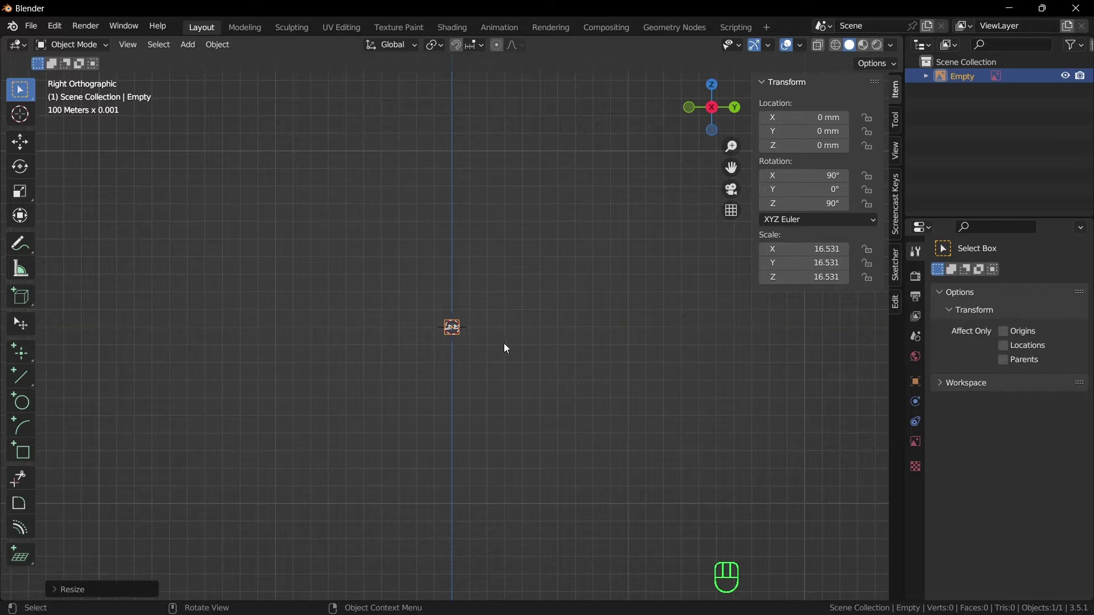
Enlarge the background image further in two uniform scalings, to about 103.7 and finally about 105.6 on all axes
key("s")
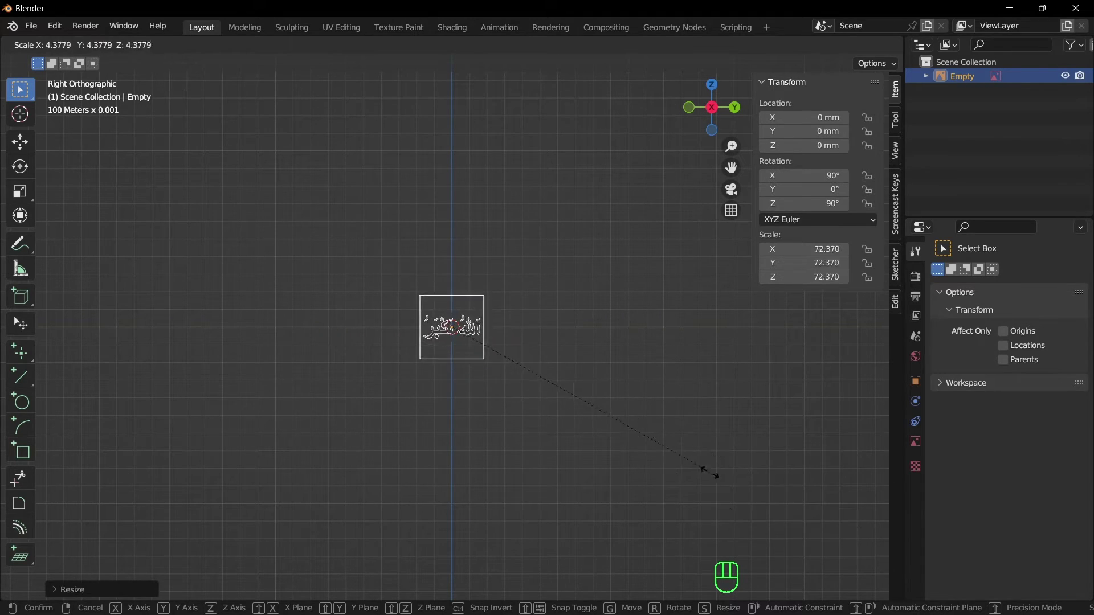
left_click(818, 535)
scroll(564, 396, "up", 3)
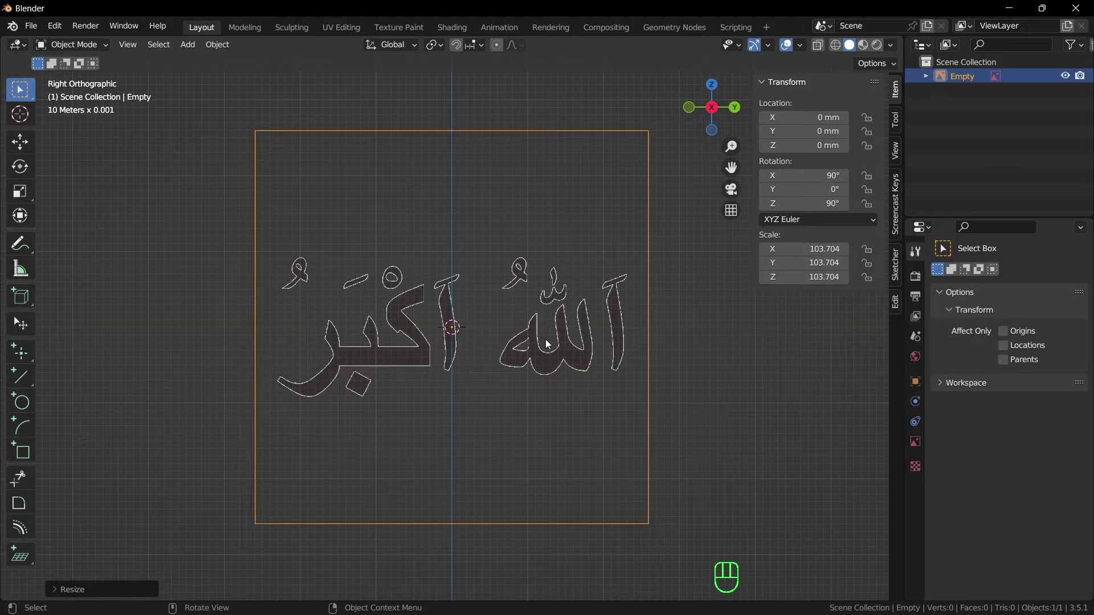
key("s")
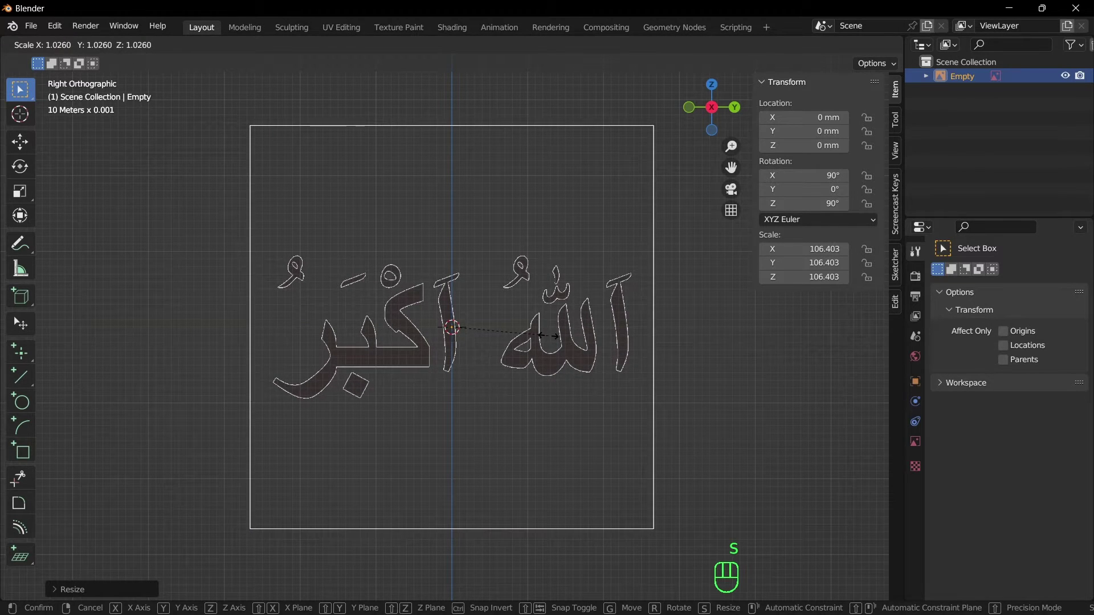
left_click(557, 333)
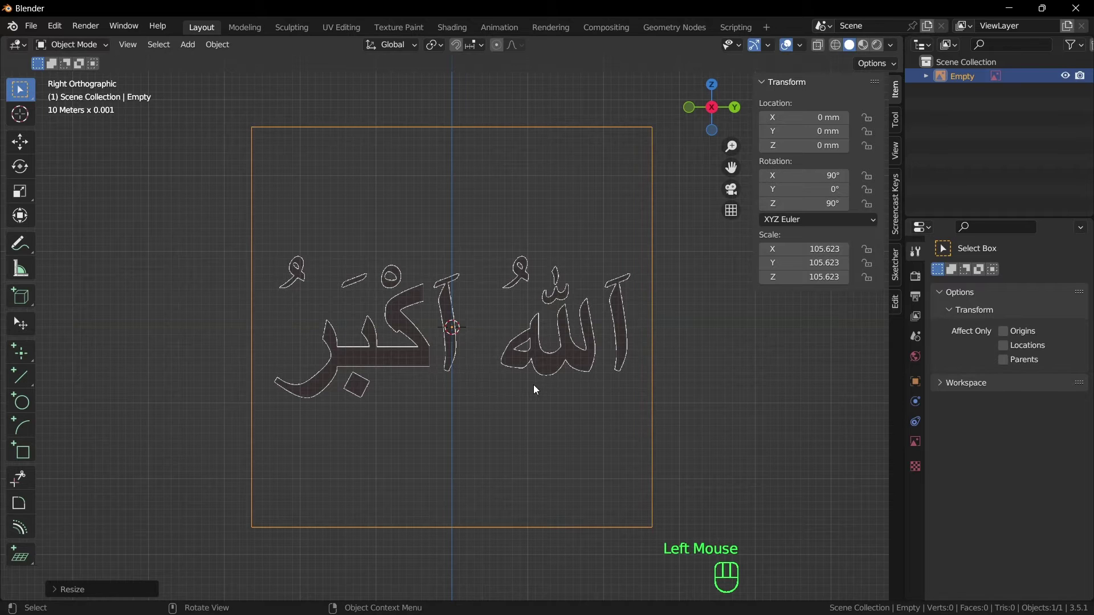
Examine the extents of the enlarged calligraphy lettering against the grid
scroll(532, 386, "up", 2)
scroll(419, 386, "down", 2)
scroll(421, 386, "up", 2)
scroll(454, 435, "down", 1)
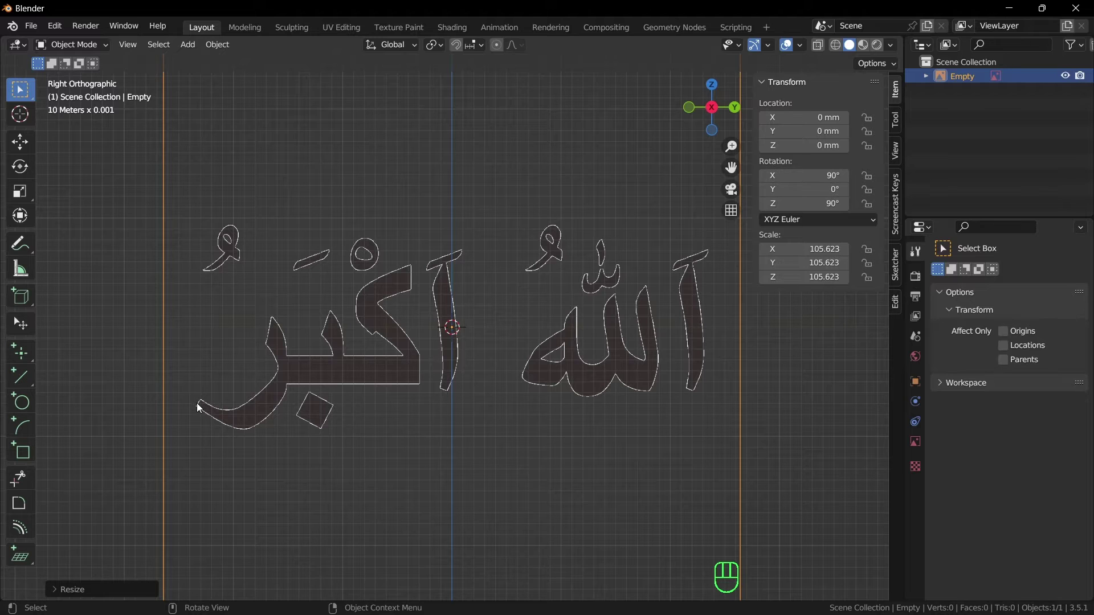
scroll(541, 405, "down", 3)
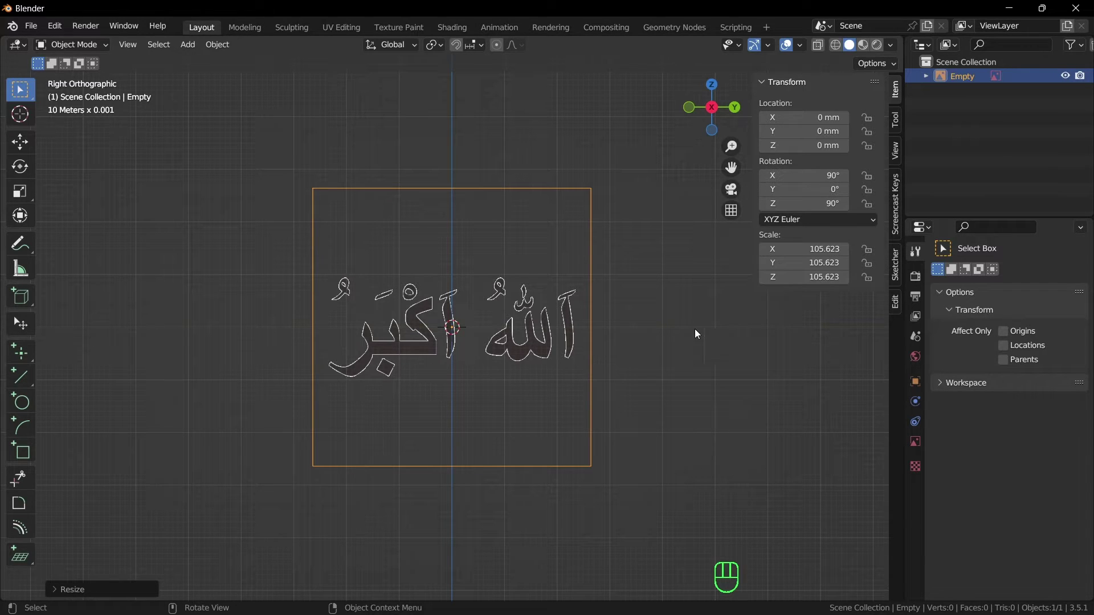
scroll(536, 350, "up", 2)
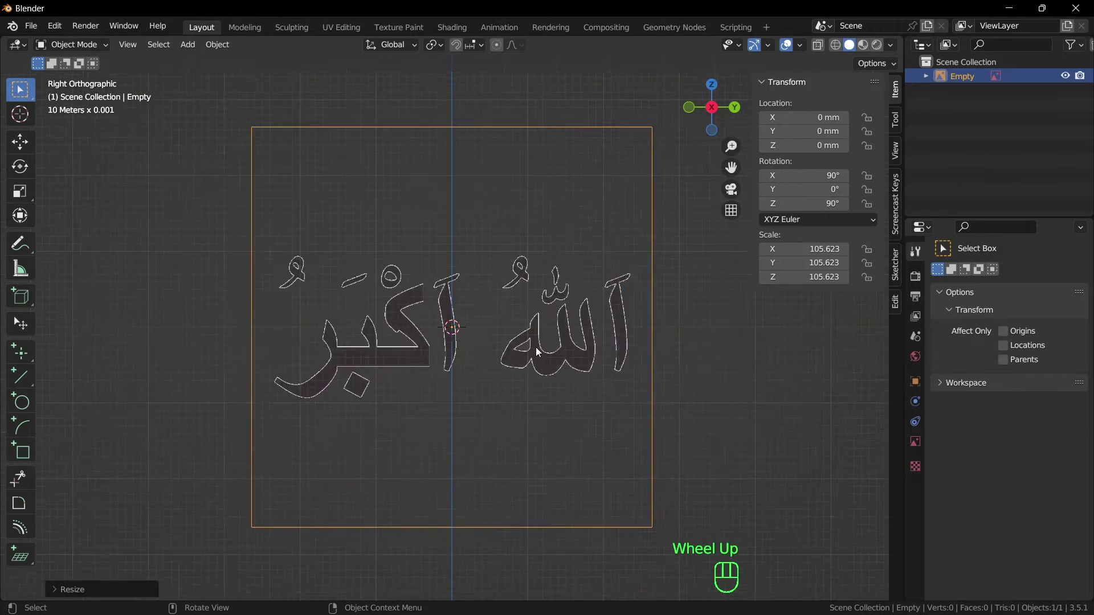
scroll(547, 352, "up", 1)
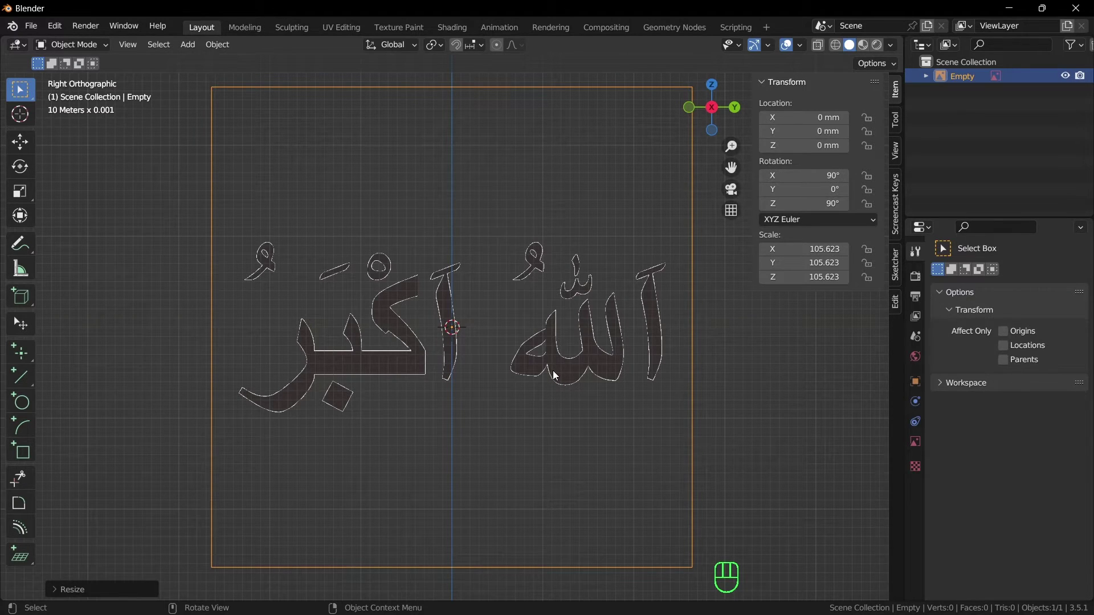
Check which mesh primitives can be added, and open the add-on preferences
key("shift+a")
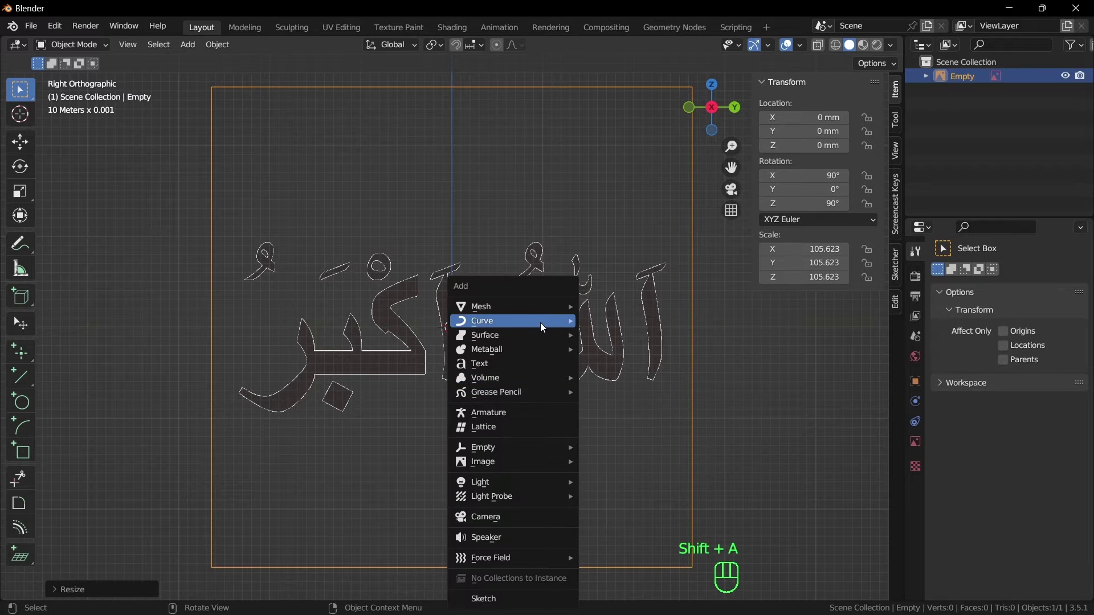
mouse_move(542, 309)
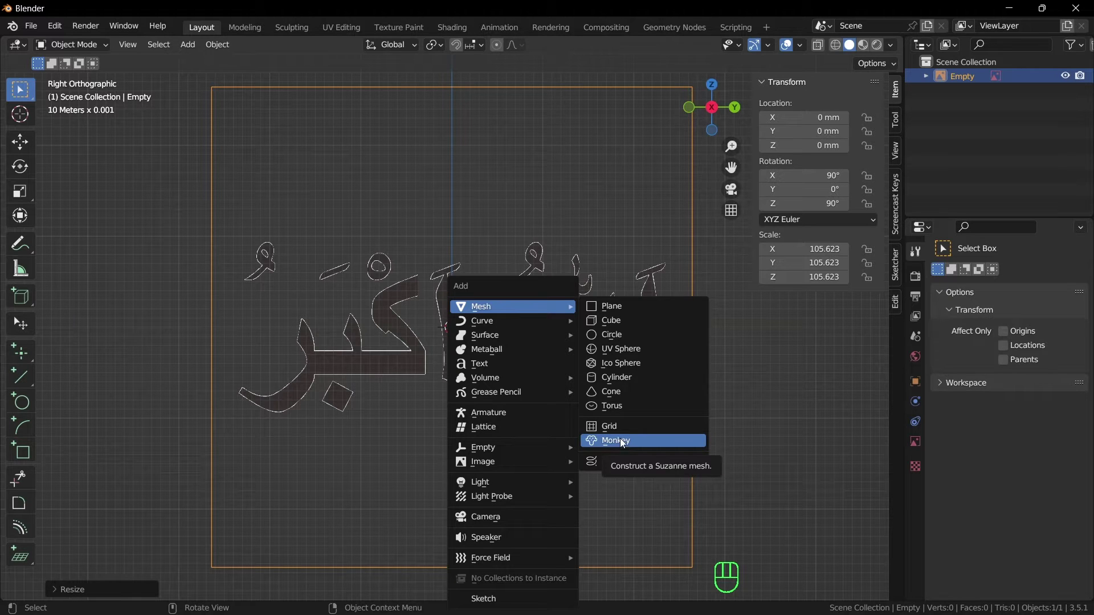
left_click(57, 25)
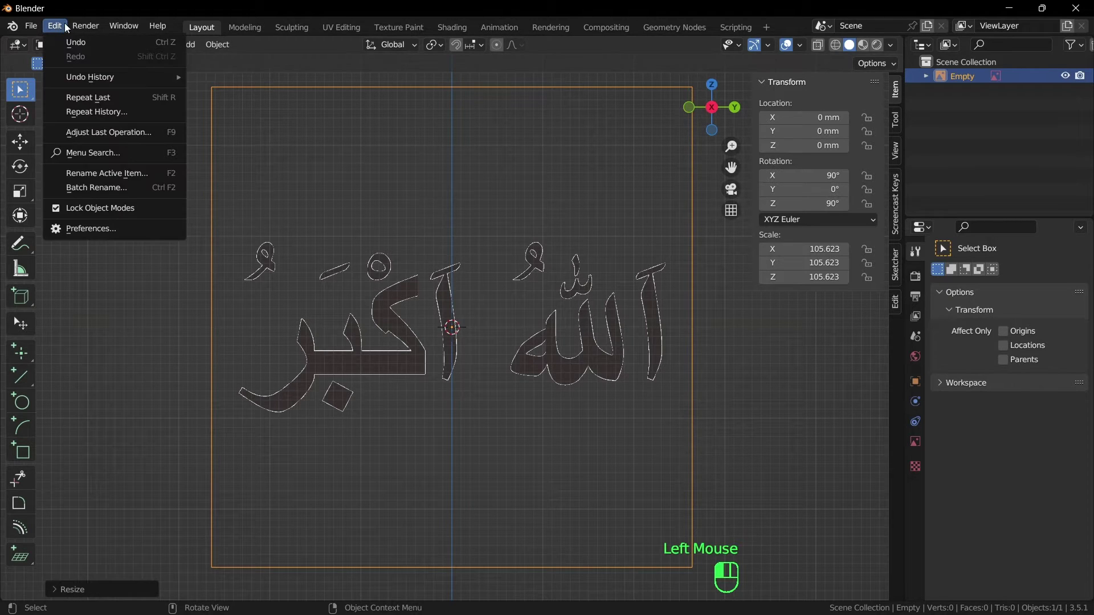
left_click(79, 230)
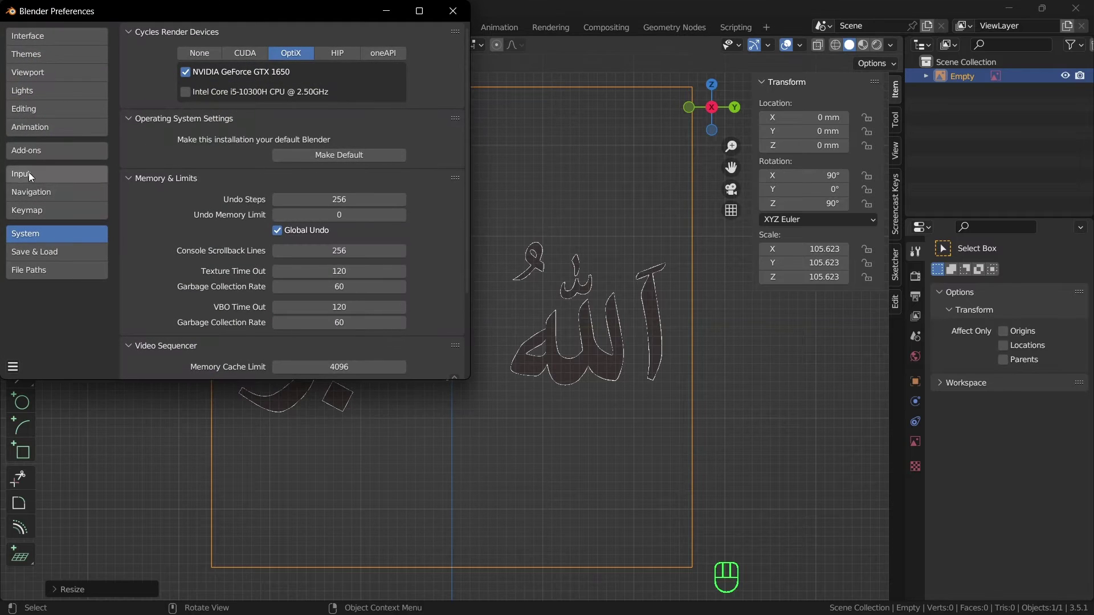
left_click(39, 153)
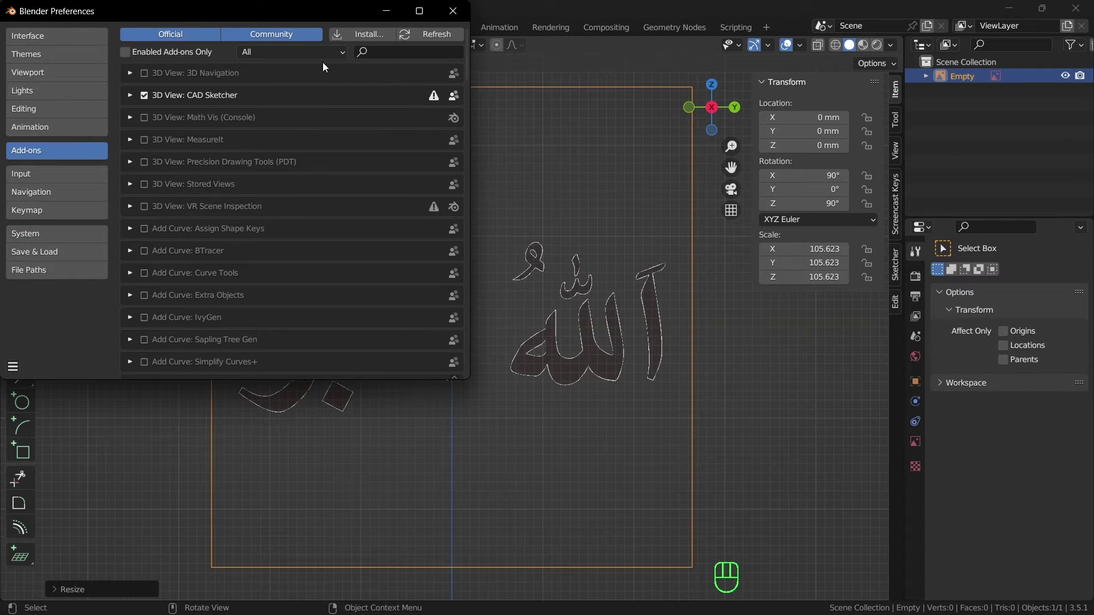
Search the add-ons for "extra", enable Add Mesh: Extra Objects and save the preferences
left_click(437, 52)
type("extra")
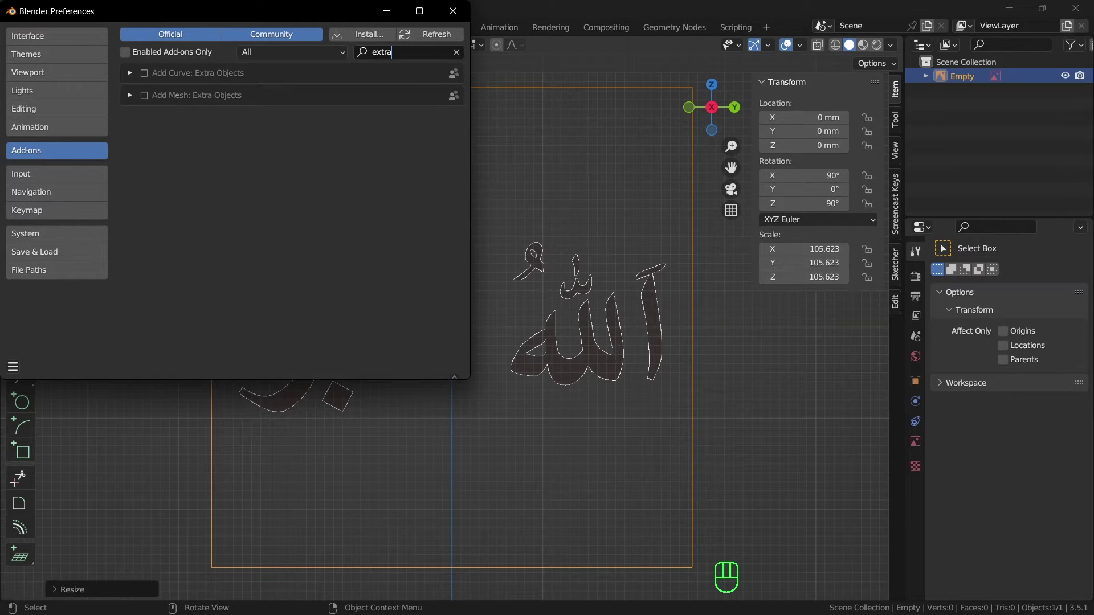
key("Return")
left_click(144, 96)
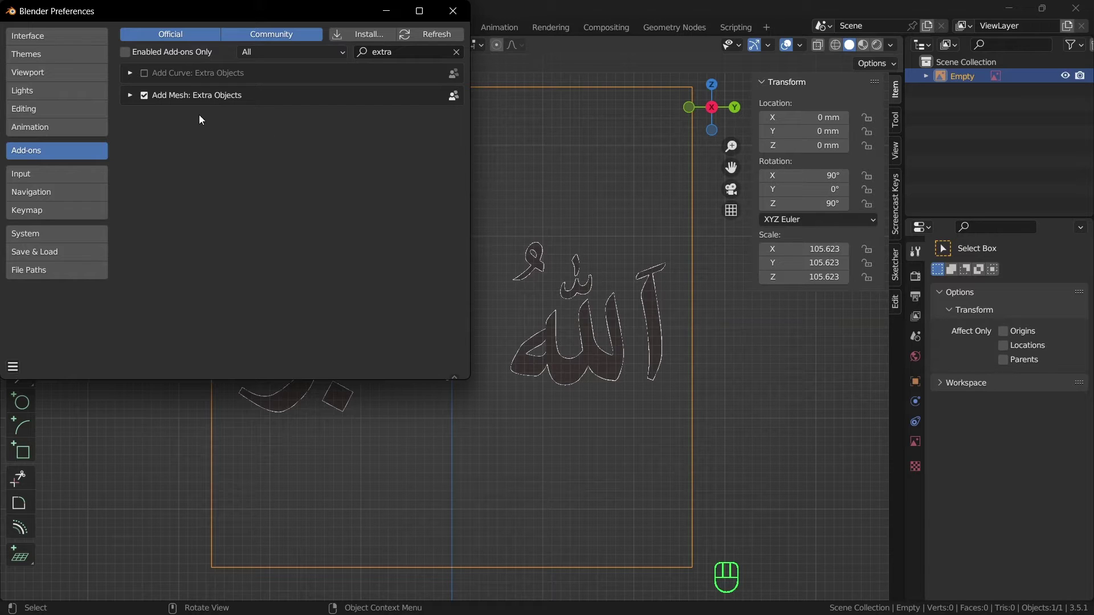
left_click(13, 366)
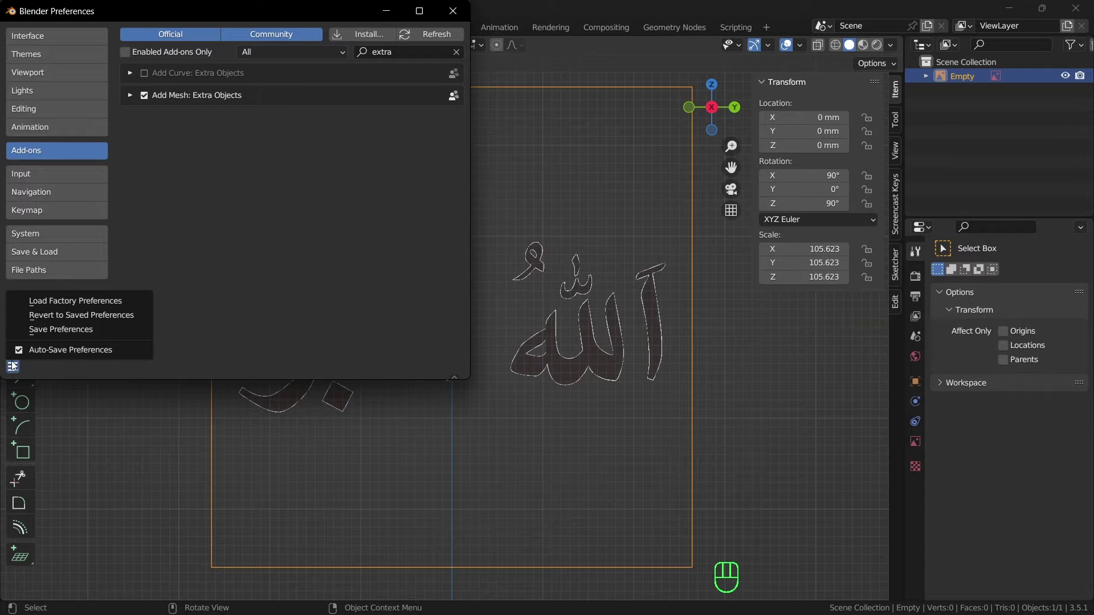
left_click(56, 329)
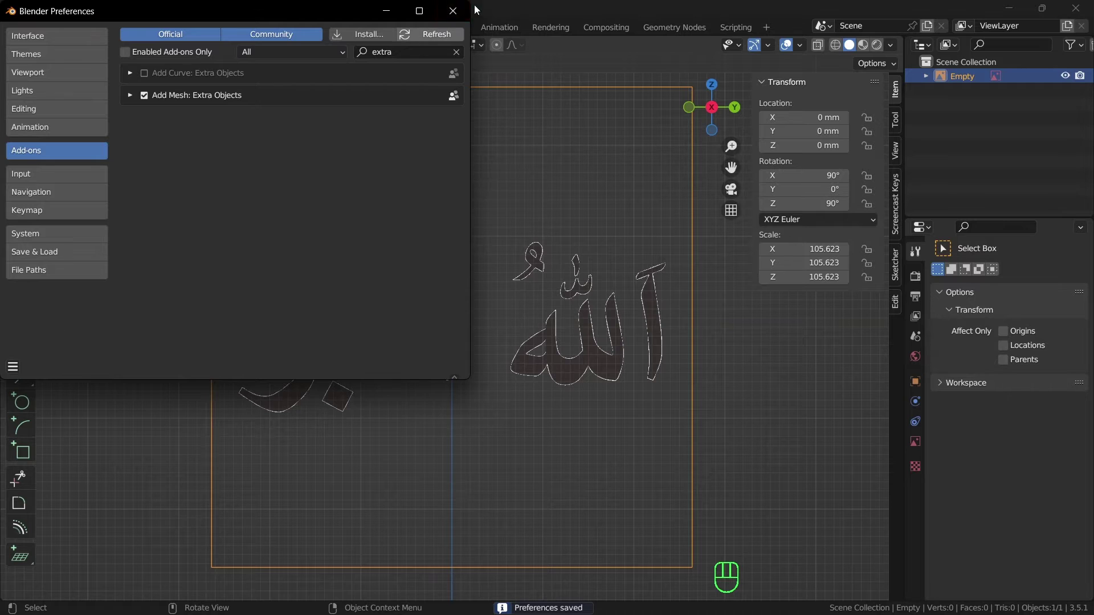
Close the add-on preferences window
left_click(453, 10)
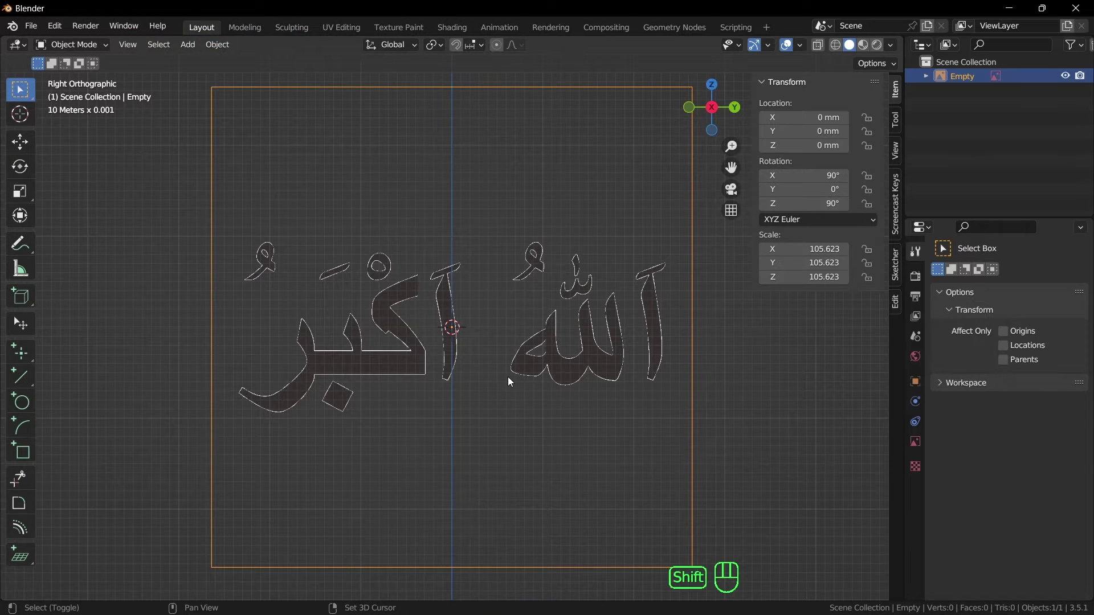
key("shift+a")
mouse_move(494, 308)
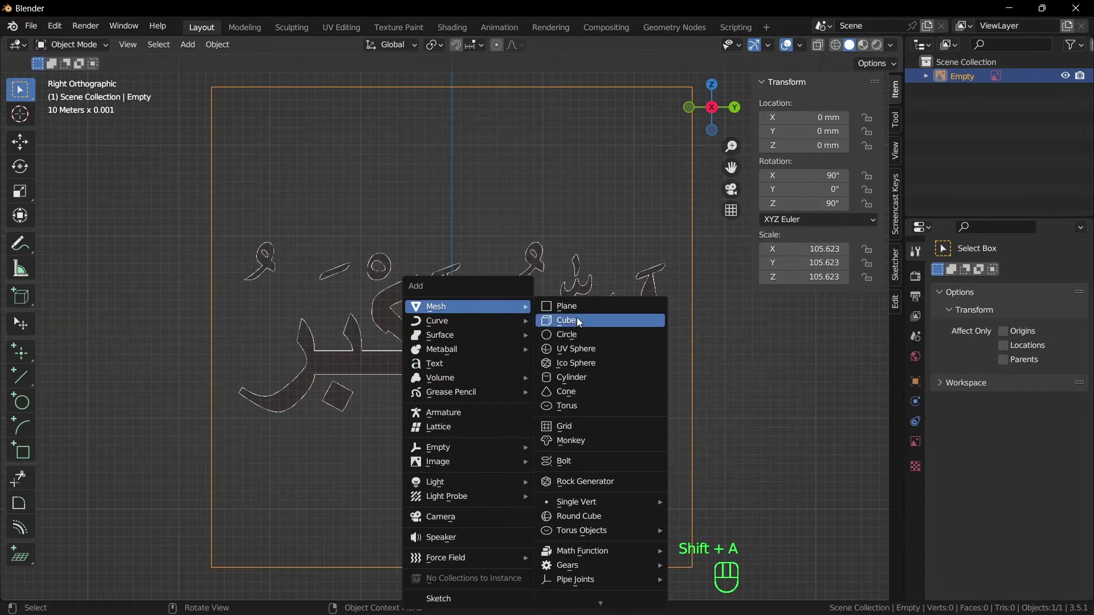
mouse_move(573, 579)
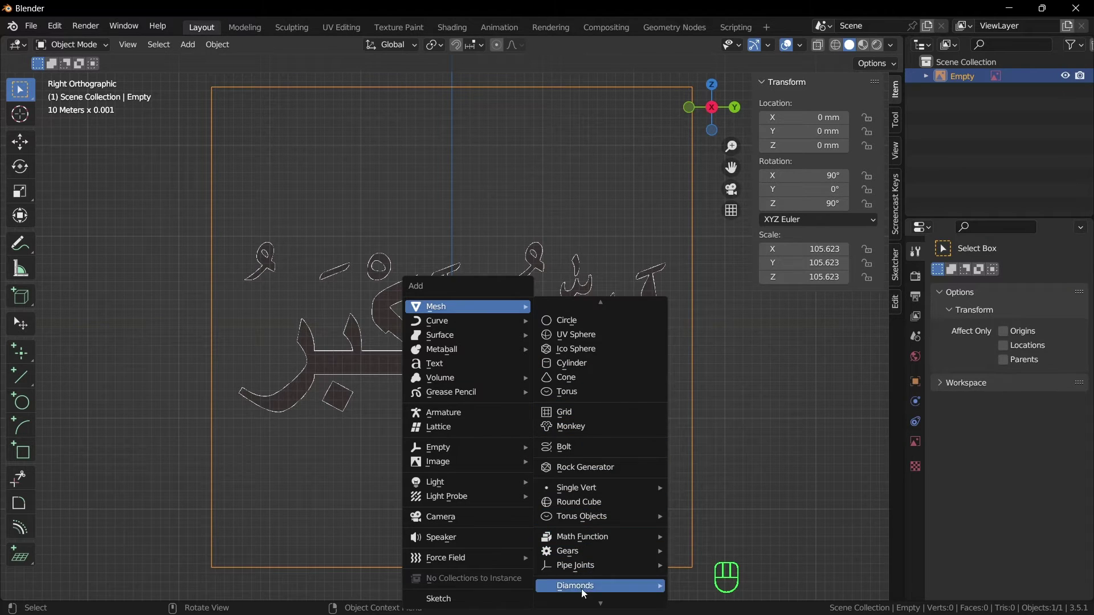
scroll(581, 584, "down", 2)
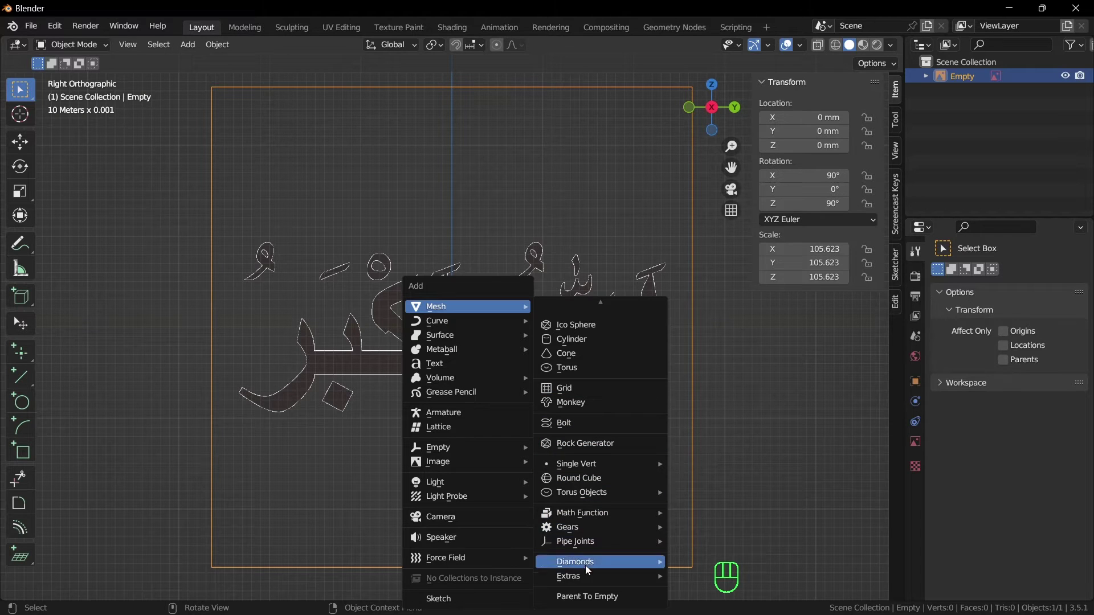
left_click(593, 597)
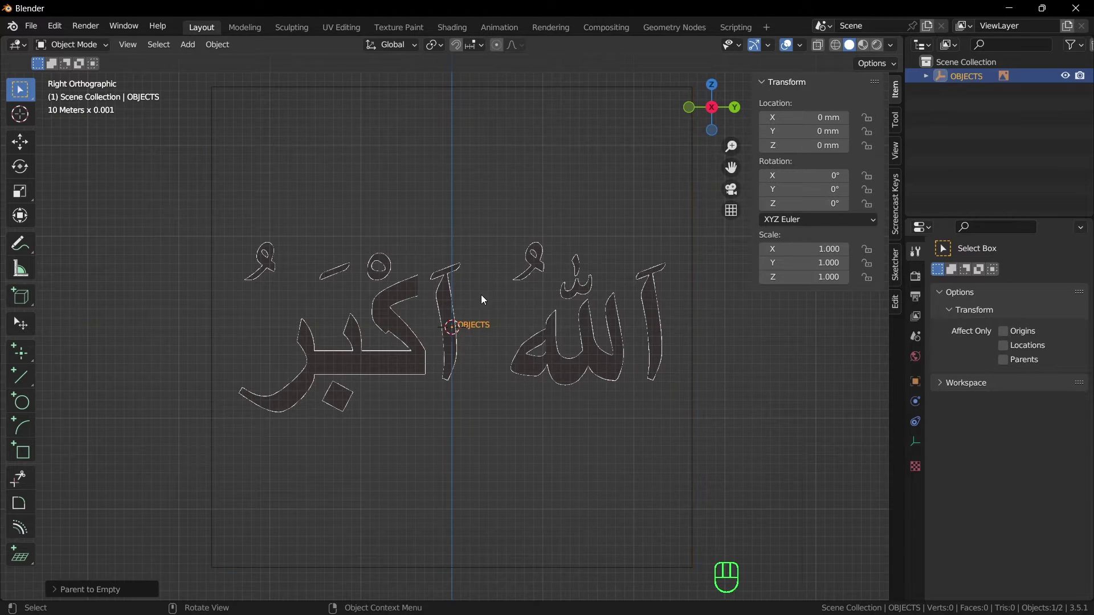
key("ctrl+z")
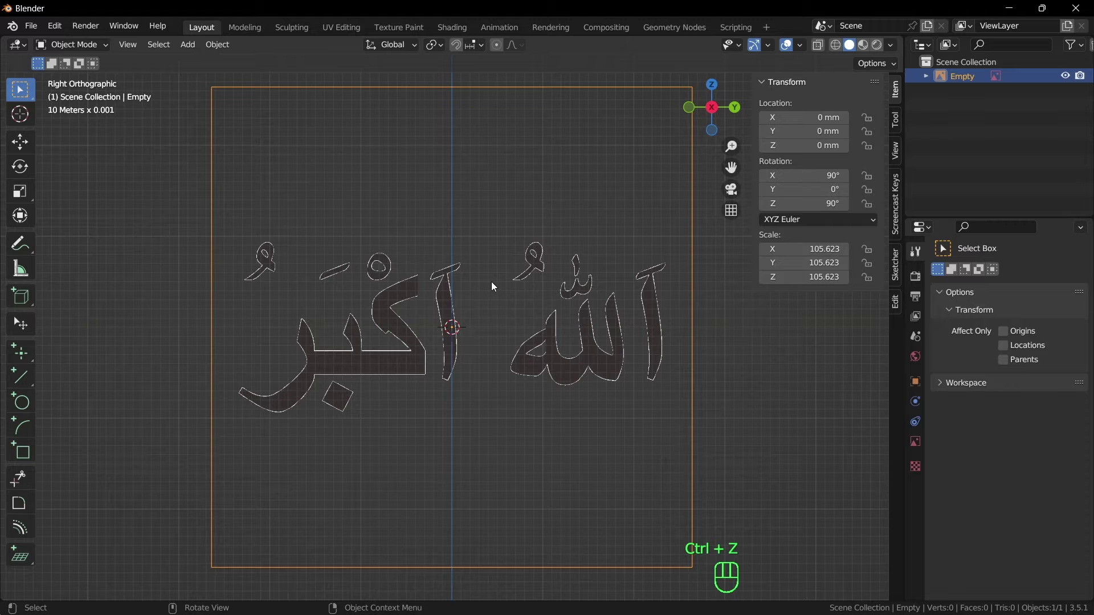
Add a Single Vert mesh object at the world origin
key("shift+a")
mouse_move(489, 282)
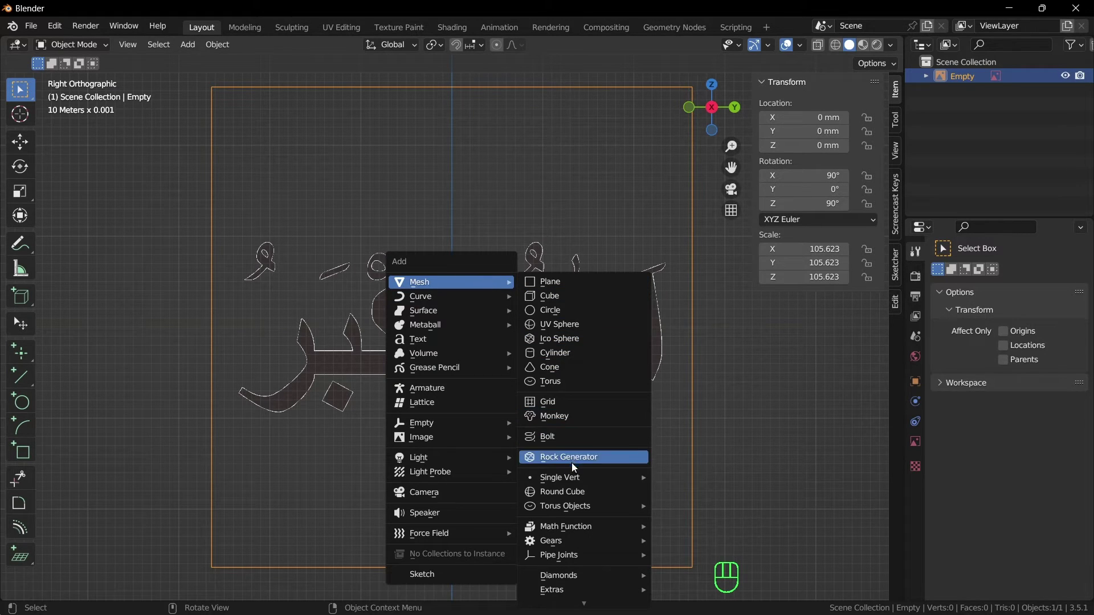
mouse_move(575, 481)
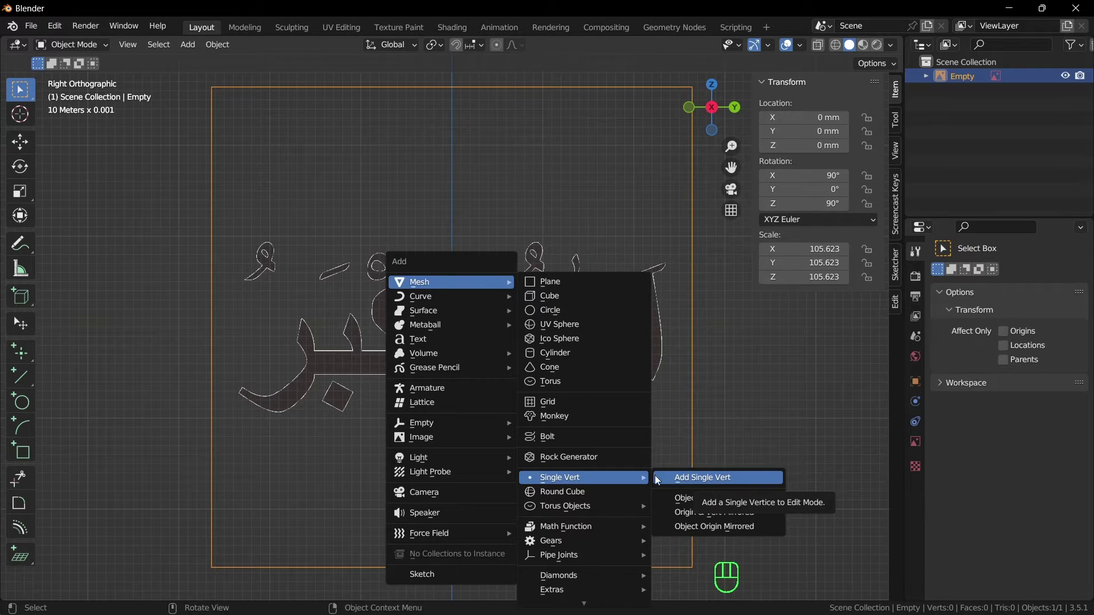
left_click(681, 477)
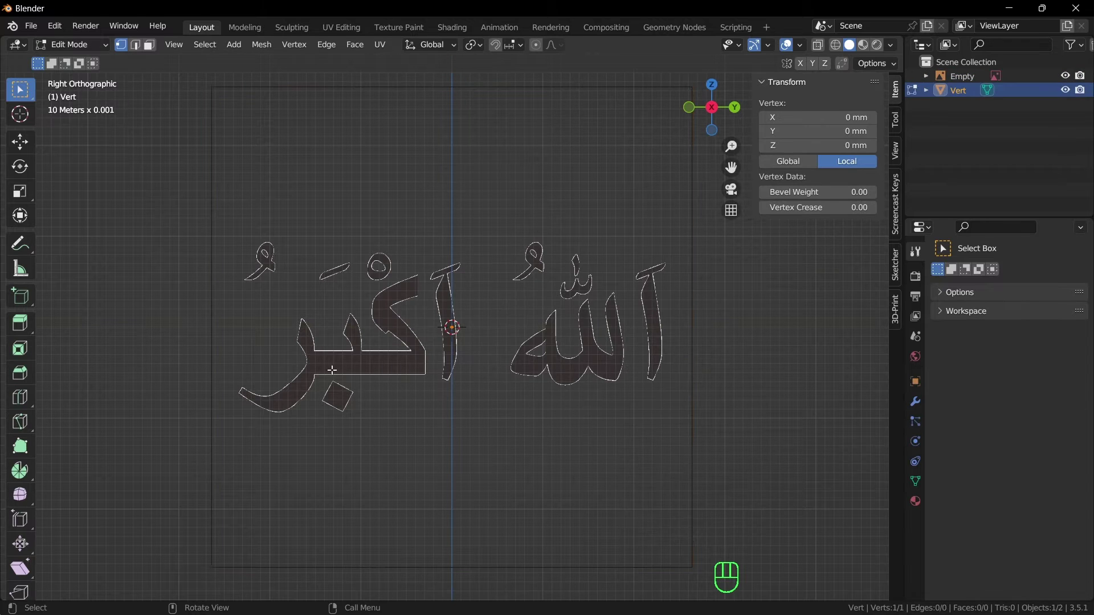
Place the 3D cursor far away from the new vertex at the world origin
scroll(490, 373, "up", 3)
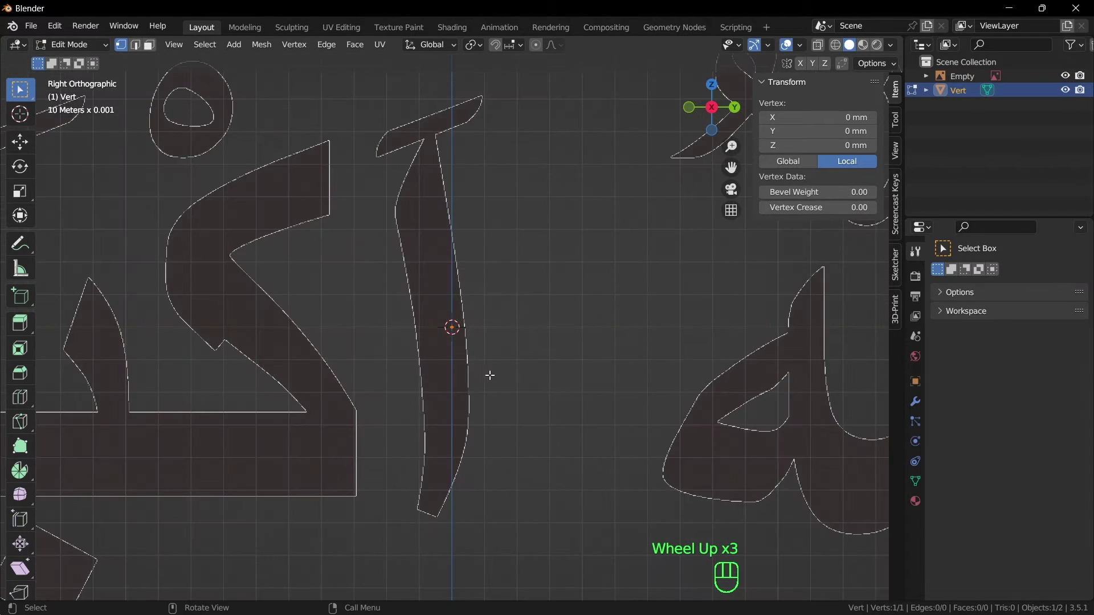
middle_click_drag(491, 374, 512, 402)
scroll(483, 335, "up", 2)
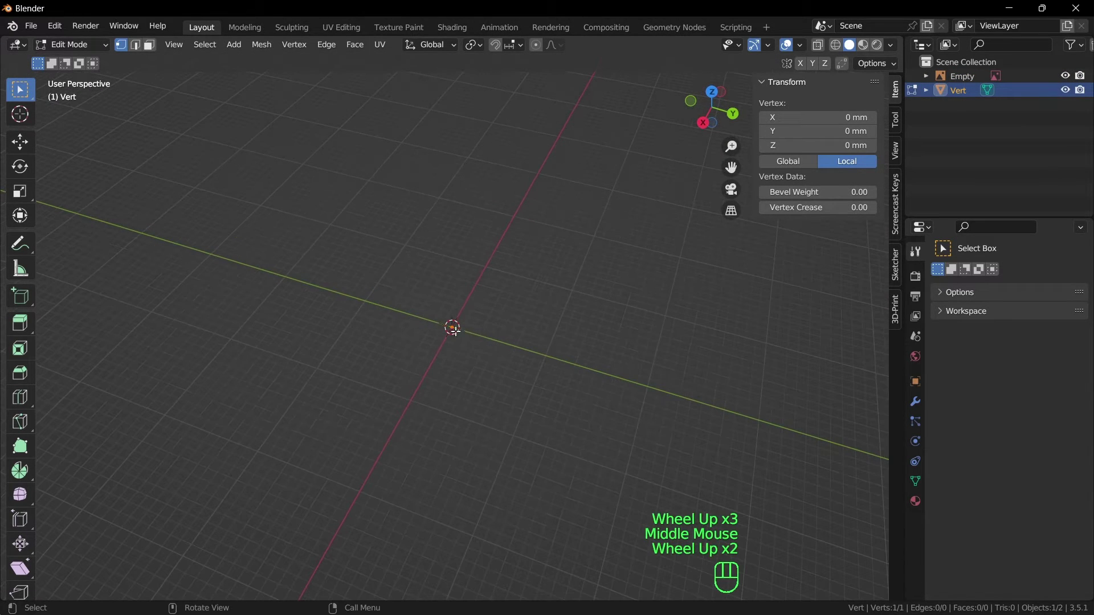
scroll(499, 367, "down", 3)
scroll(493, 373, "down", 10)
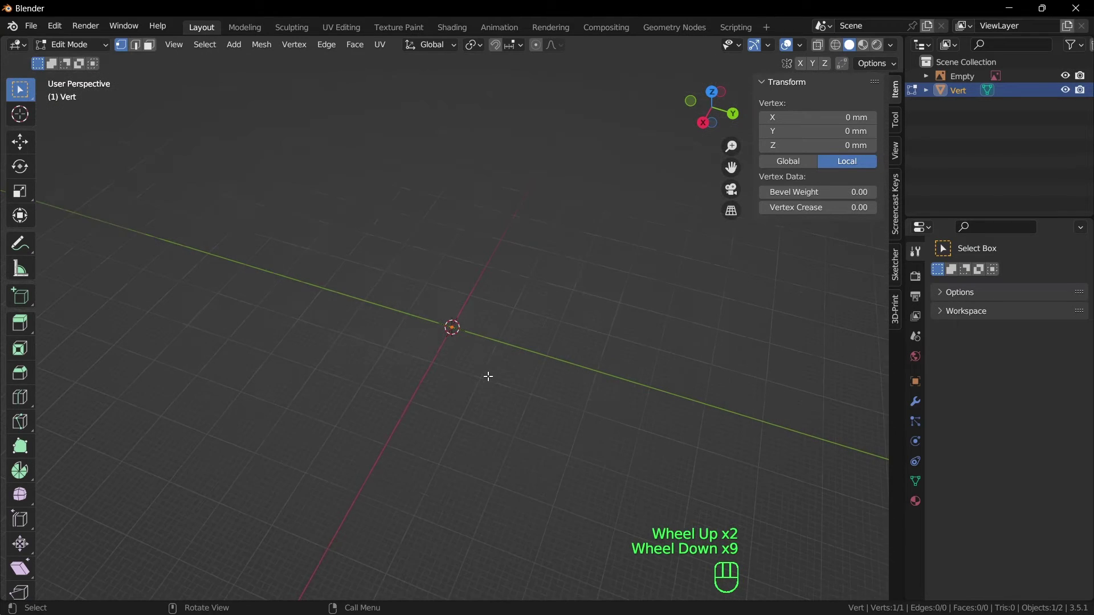
middle_click_drag(415, 408, 440, 389)
middle_click(317, 428)
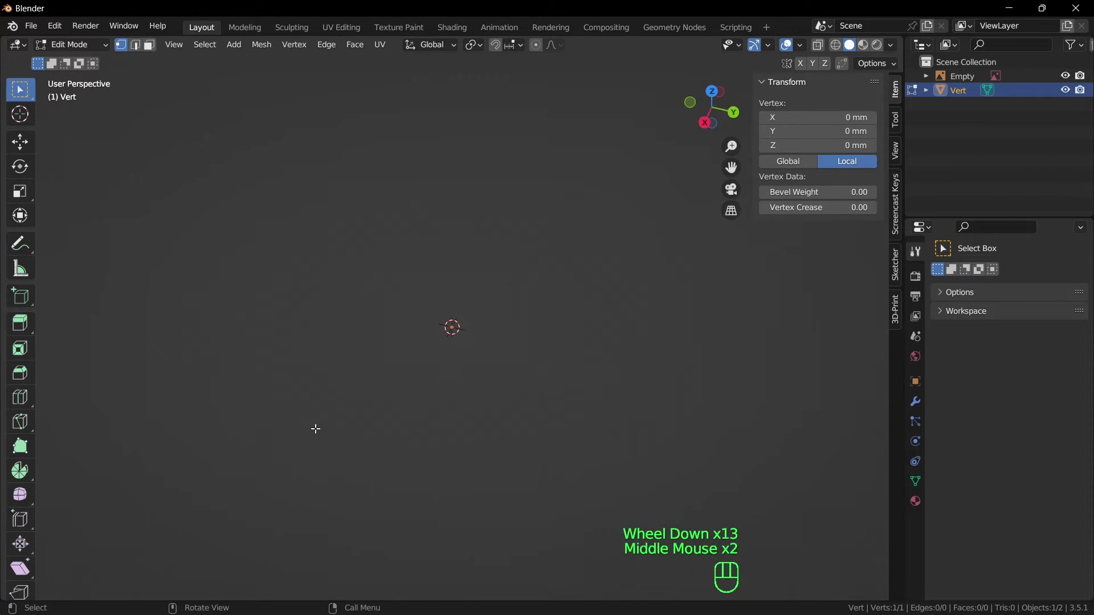
right_click(63, 548, "shift")
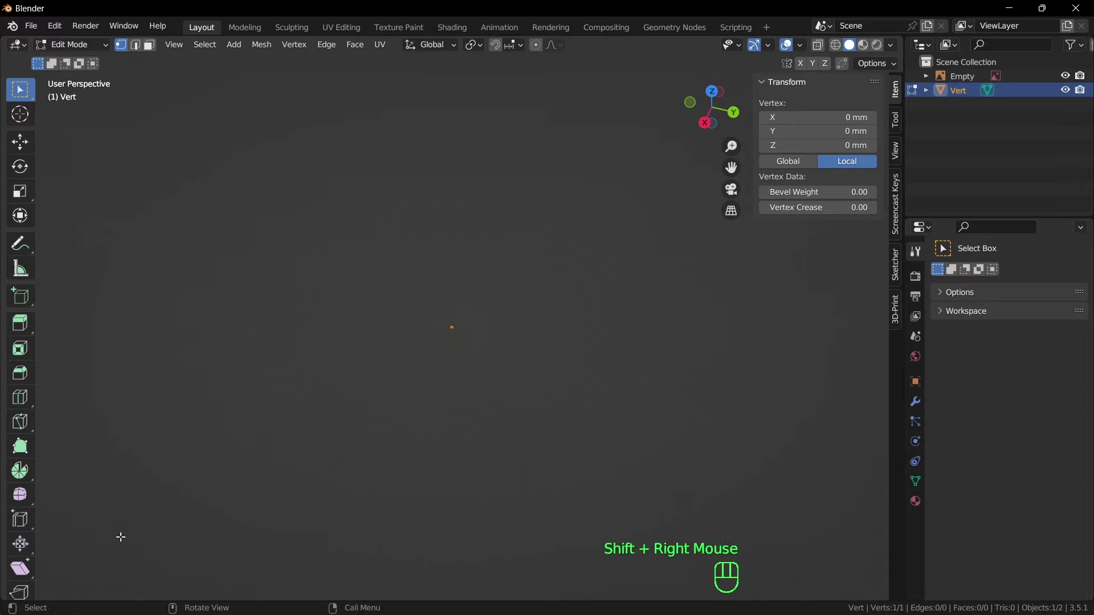
scroll(71, 524, "down", 2)
scroll(386, 532, "up", 2)
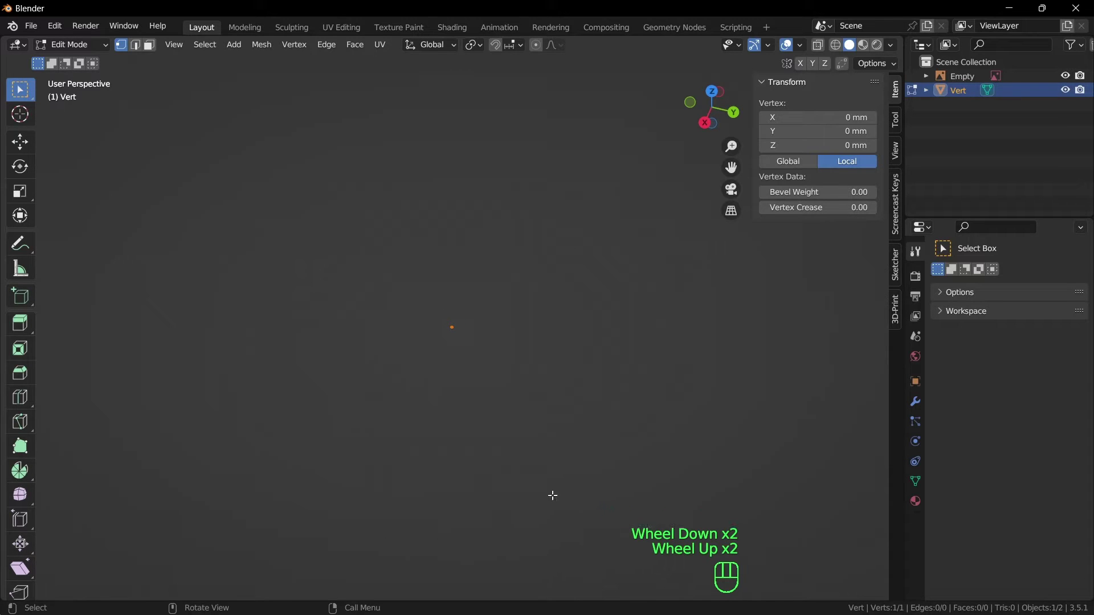
key("Escape")
Move the vertex off its object origin in Edit Mode to about X -0.046, Y -0.698, Z 0.536 mm
key("grave")
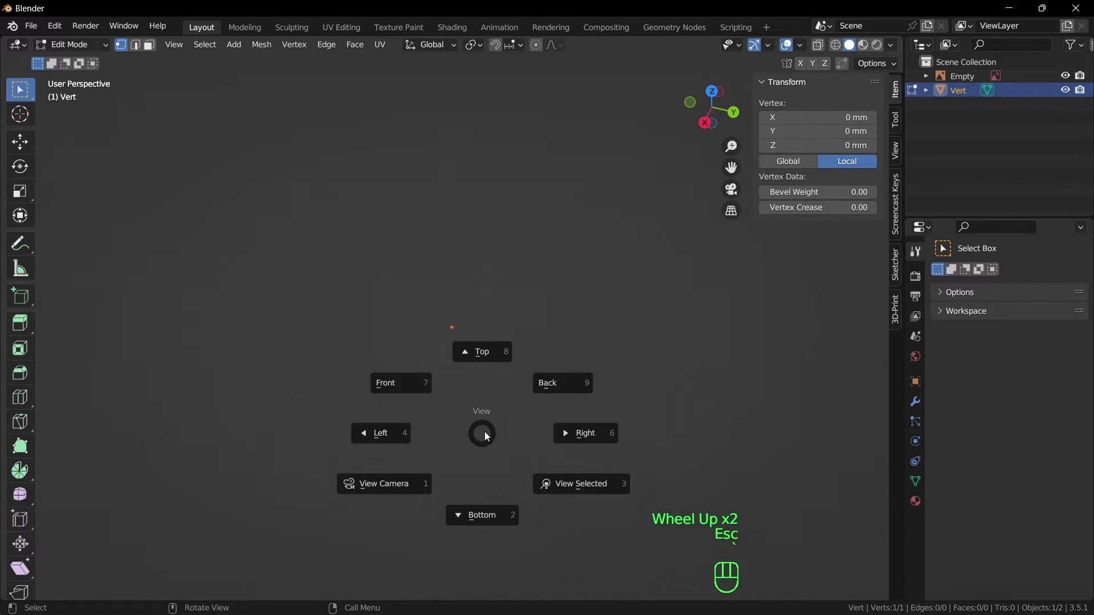
left_click(587, 435)
scroll(559, 410, "up", 4)
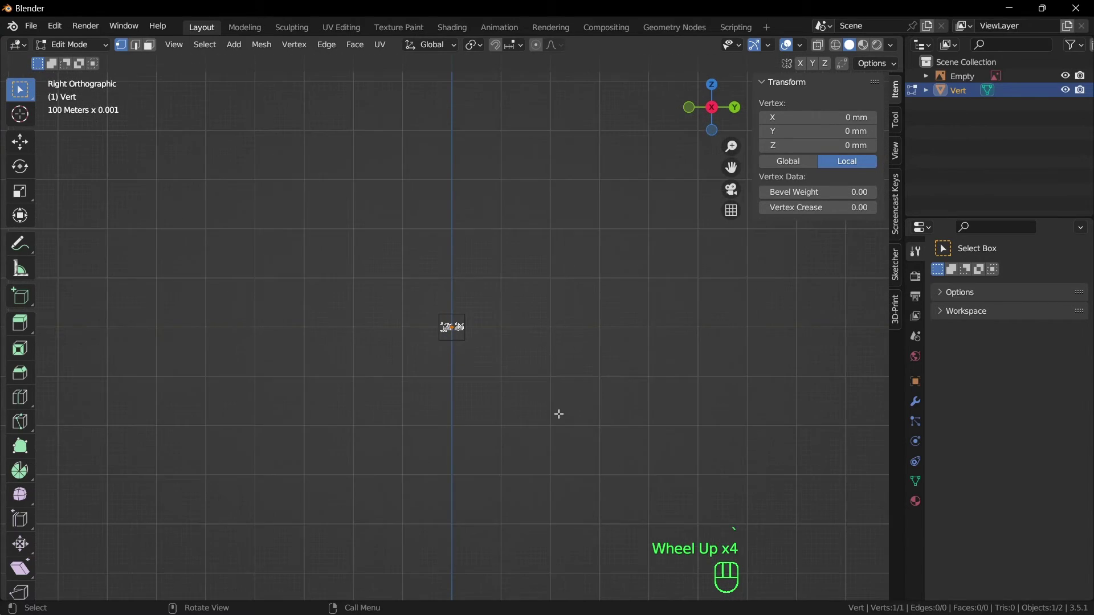
scroll(559, 414, "up", 9)
middle_click_drag(579, 420, 498, 382)
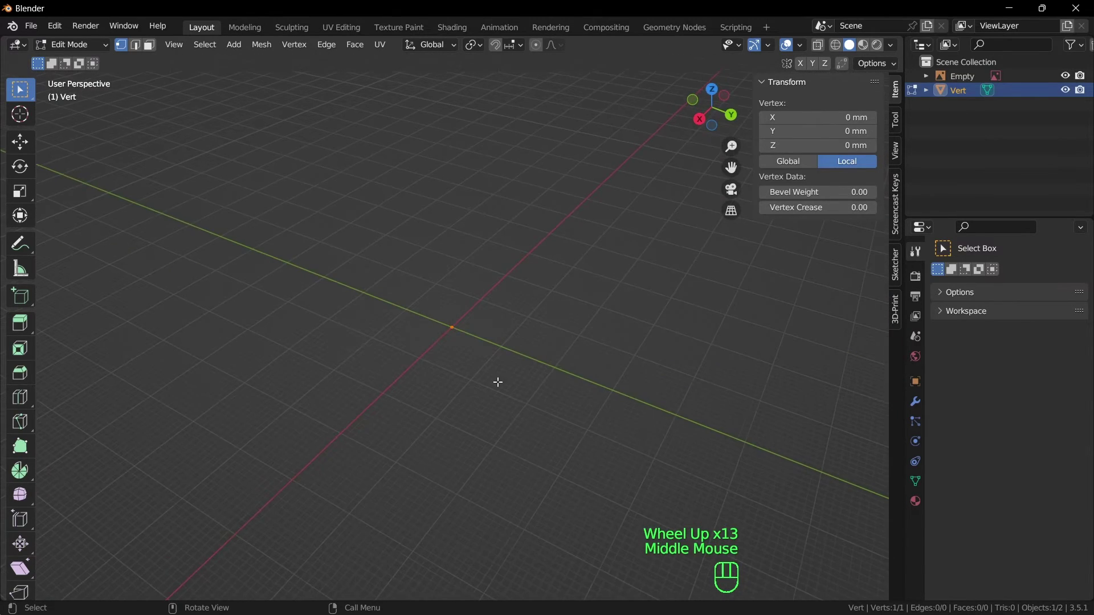
scroll(459, 332, "up", 4)
left_click(452, 328)
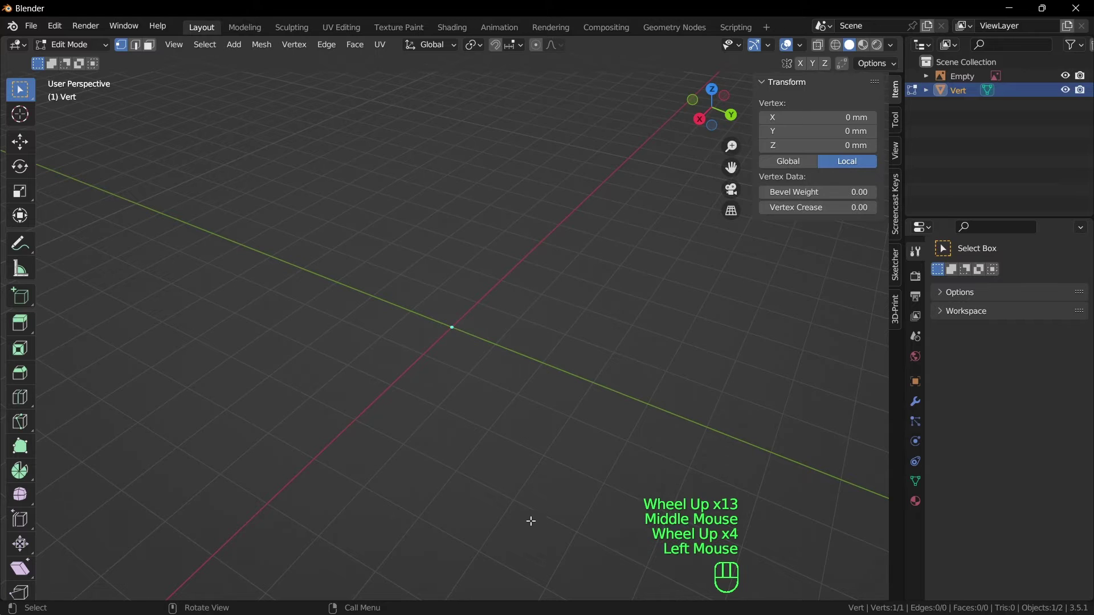
scroll(453, 323, "up", 2)
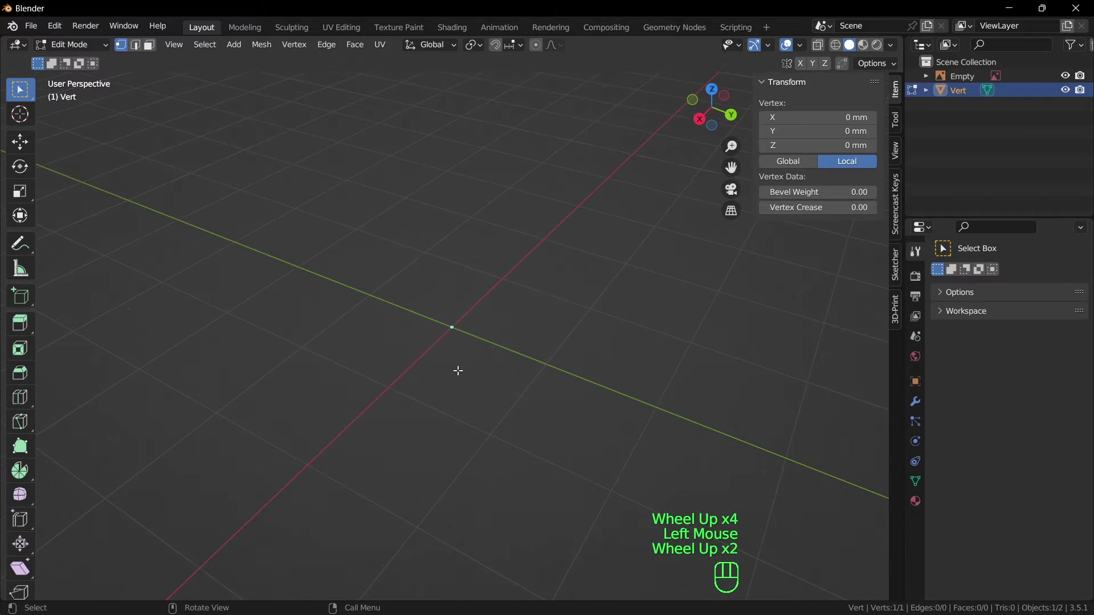
key("g")
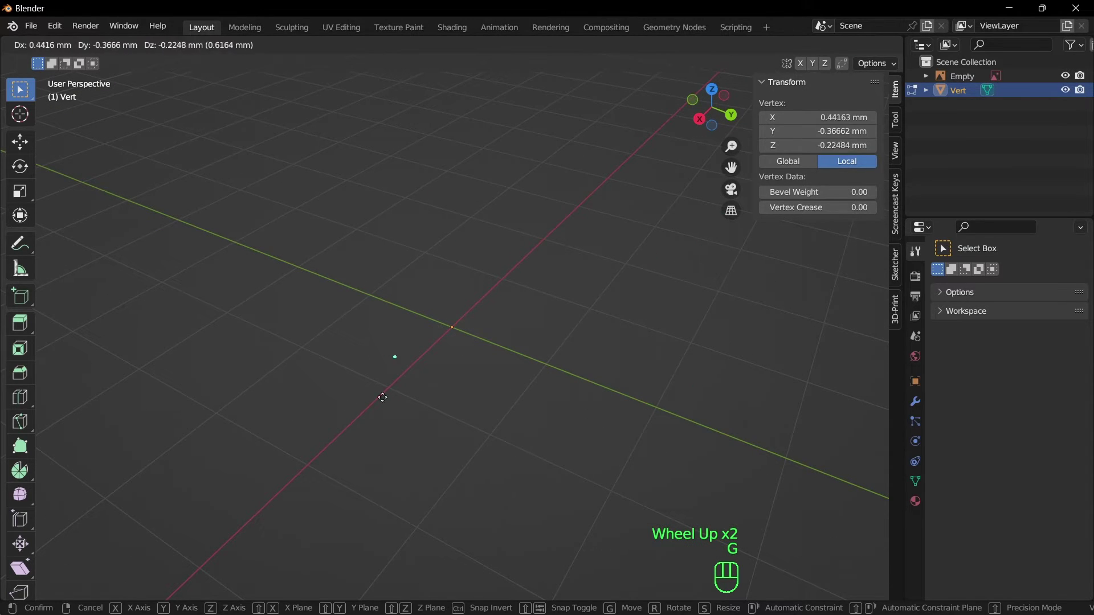
left_click(398, 300)
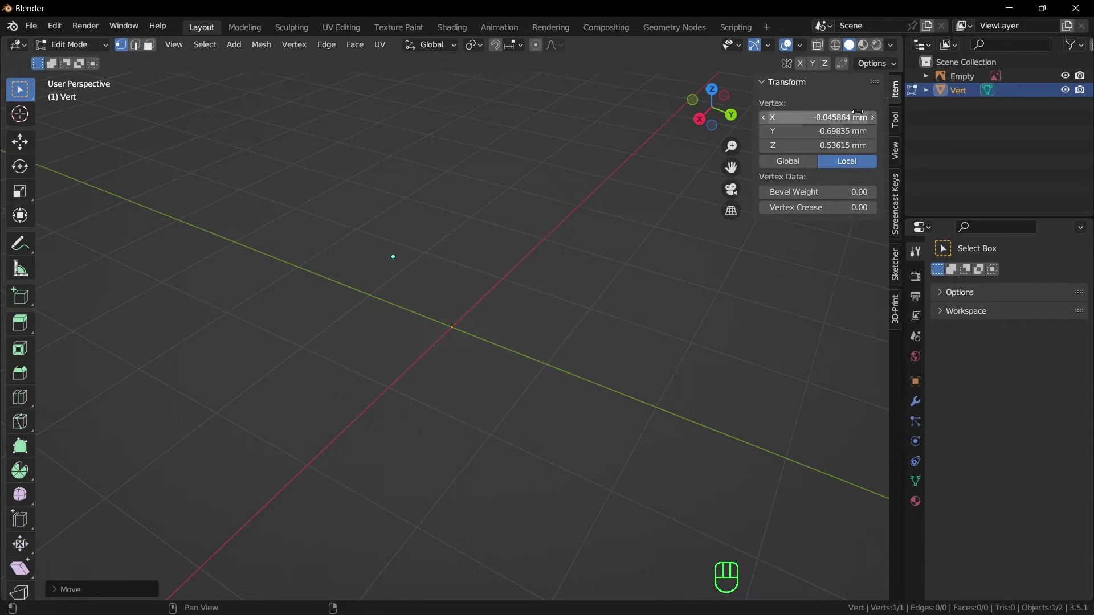
left_click(898, 96)
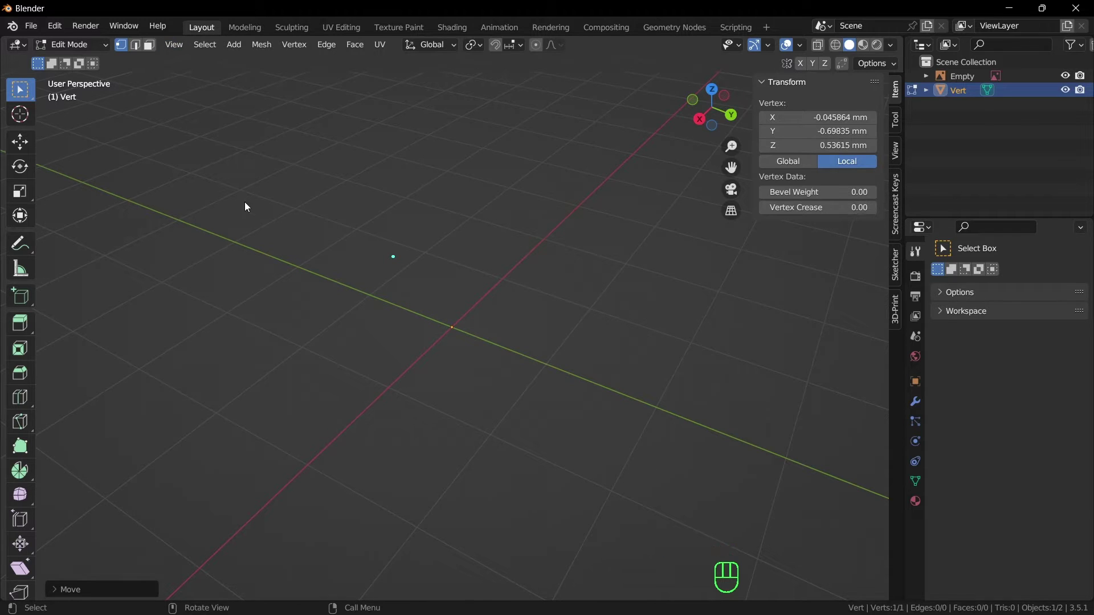
Compare the vertex and the object's origin point in Object Mode, then check the vertex again in Edit Mode
key("Tab")
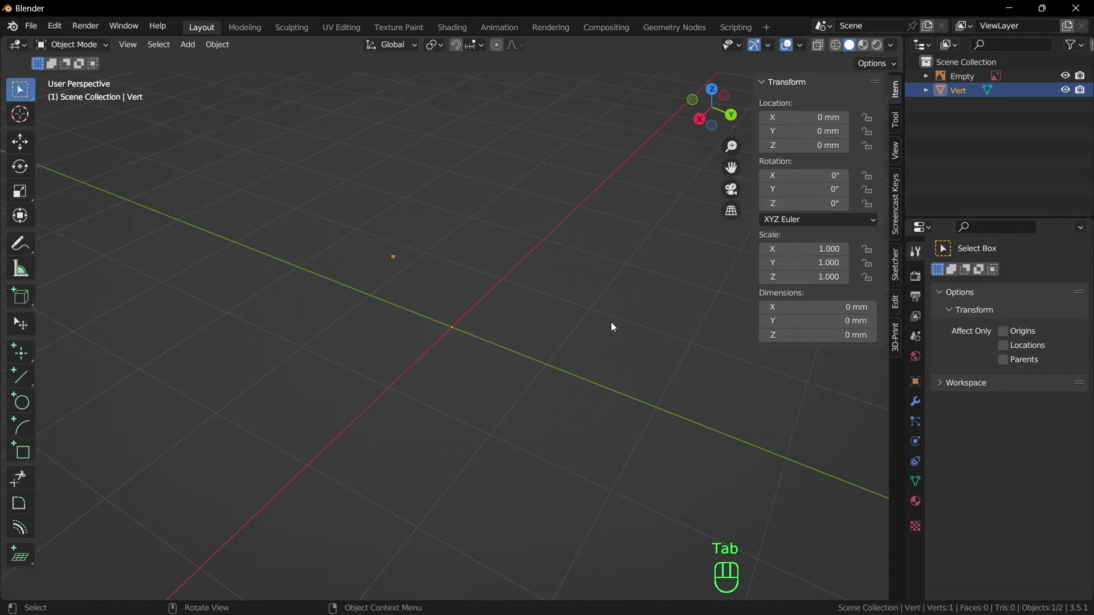
left_click(391, 260)
left_click(393, 256)
left_click(374, 251)
double_click(392, 257)
left_click(451, 329)
key("Tab")
left_click(392, 255)
left_click(566, 273)
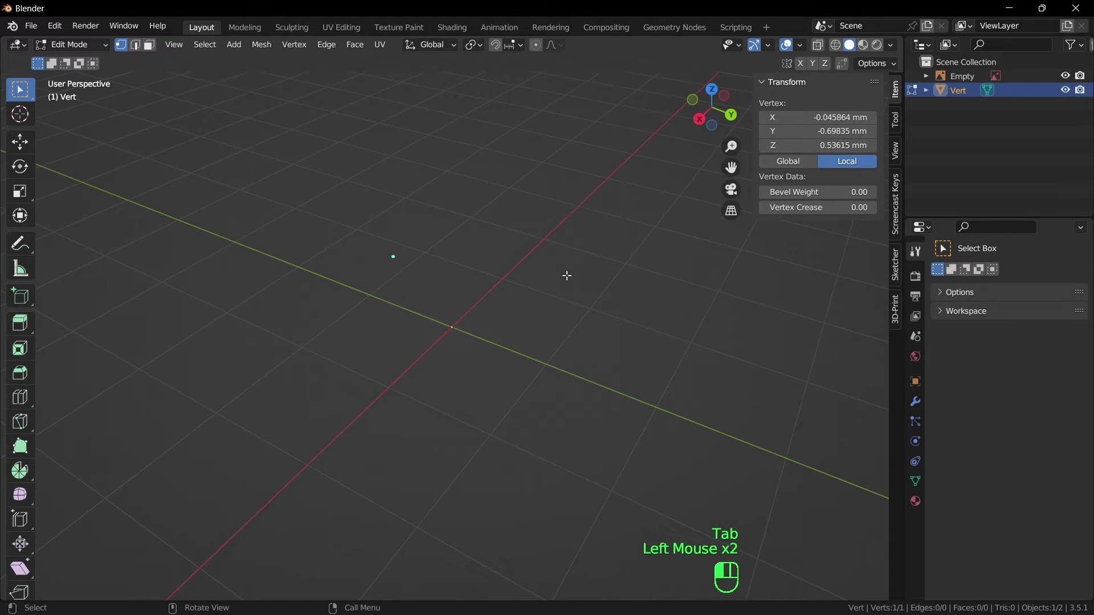
left_click(384, 254)
key("g")
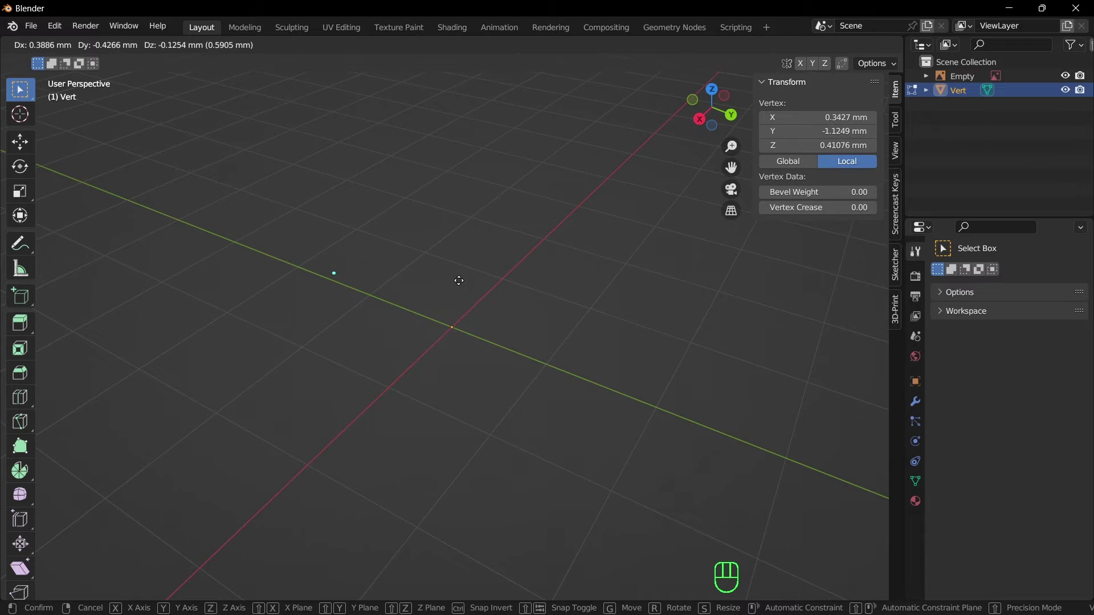
left_click(518, 263)
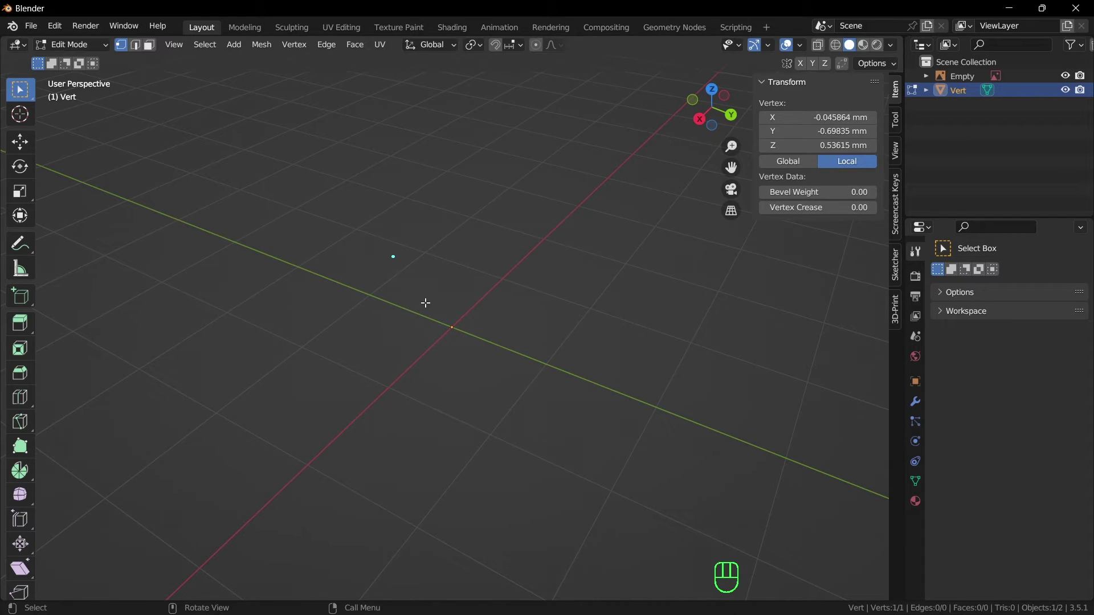
Move the whole vertex object in Object Mode to about X -0.845, Y 0.680, Z 0.445 mm
key("Tab")
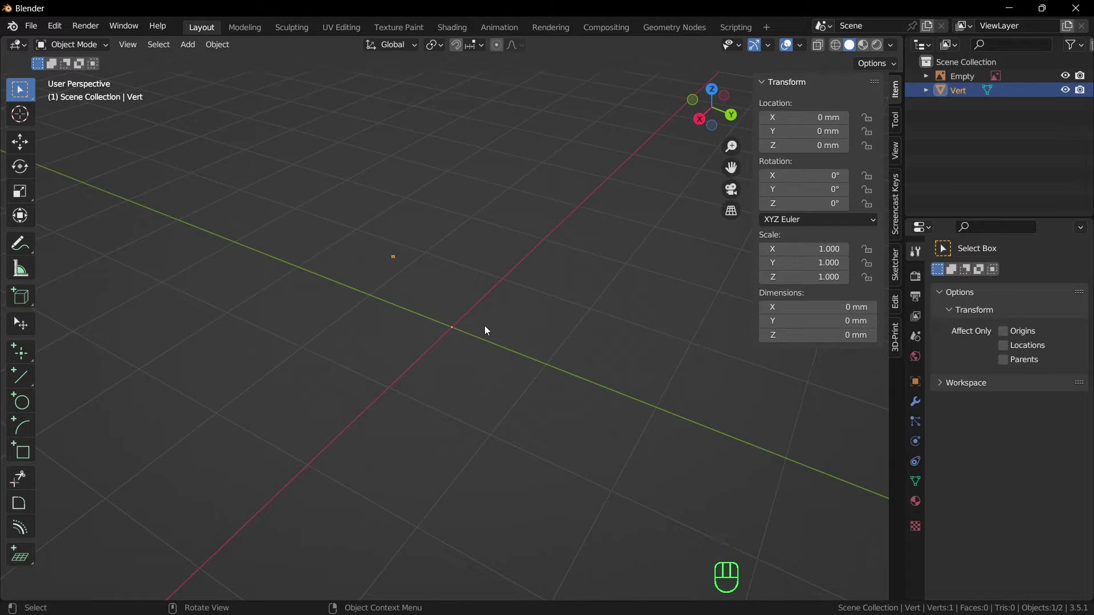
key("g")
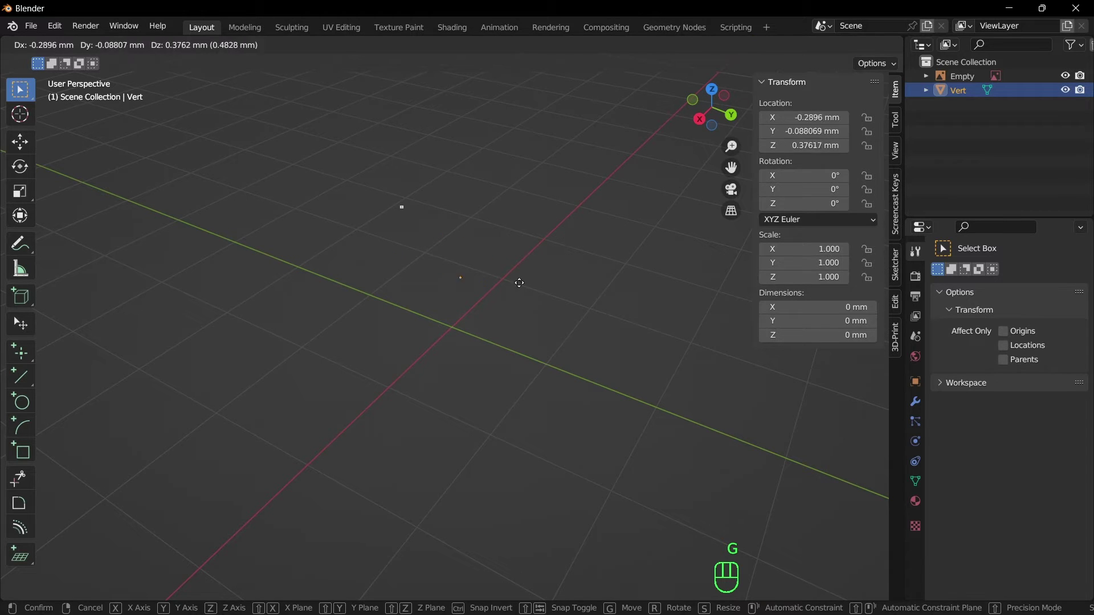
left_click(596, 266)
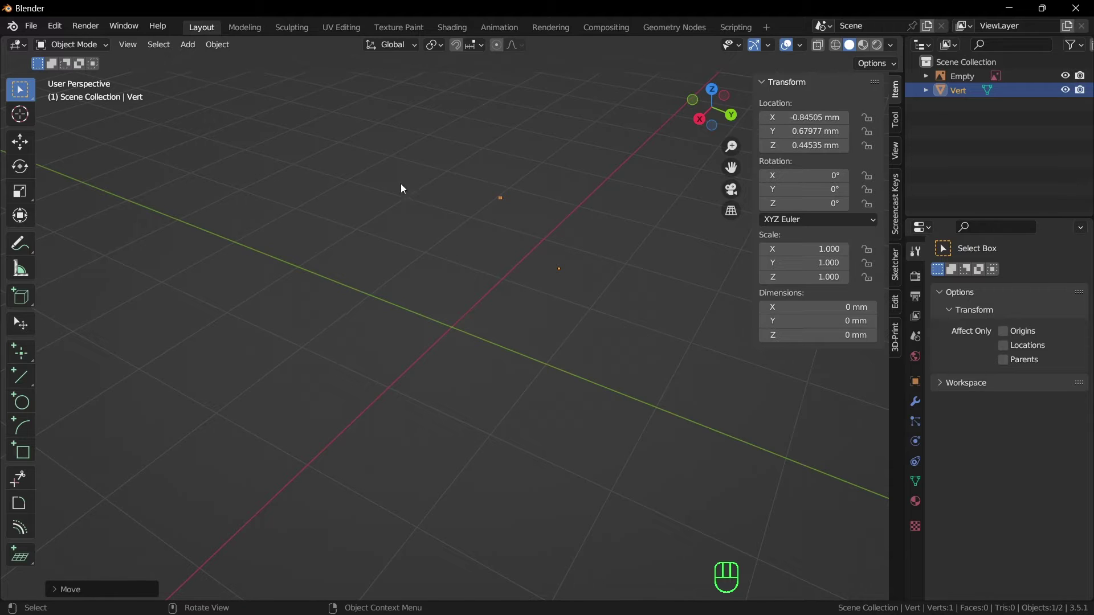
Move only the vertex in Edit Mode to about local X 2.018, Y -2.864, Z -0.199 mm, and return to Object Mode
key("Tab")
left_click(500, 204)
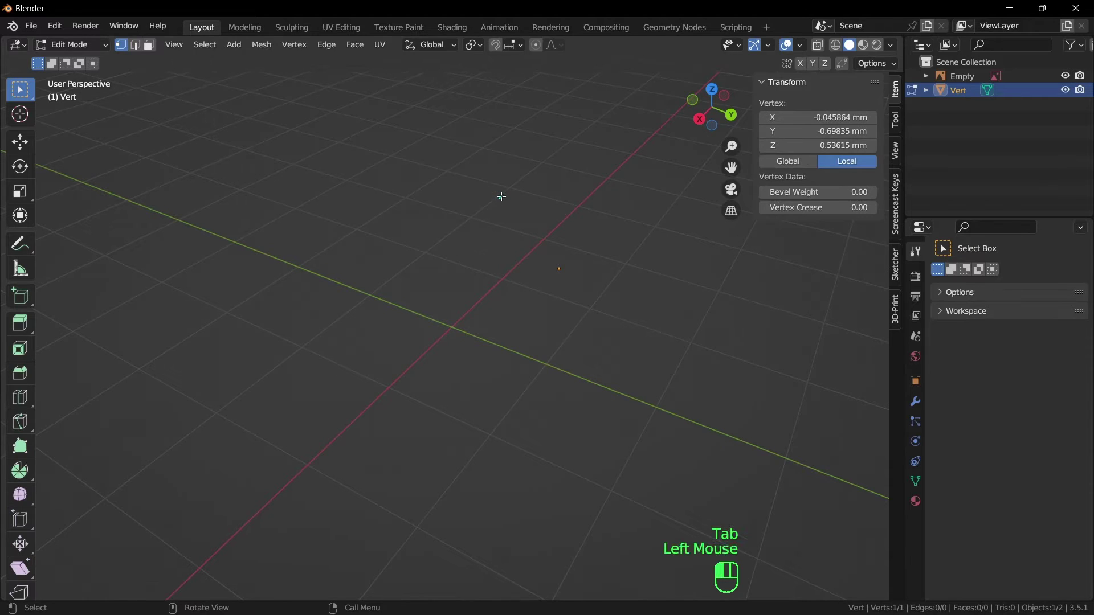
left_click(505, 196)
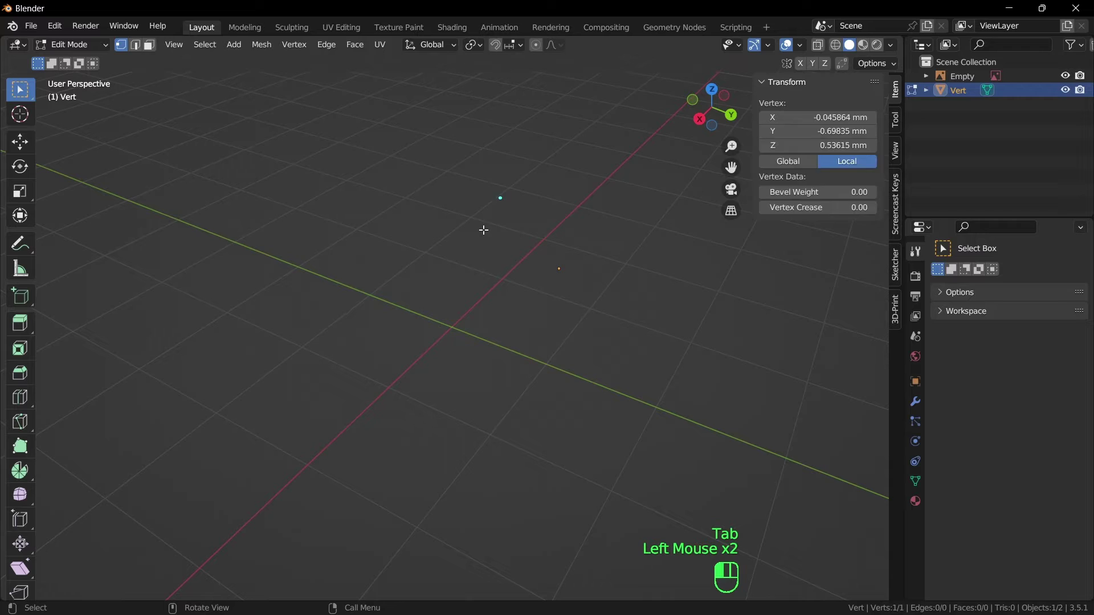
left_click(494, 196)
key("g")
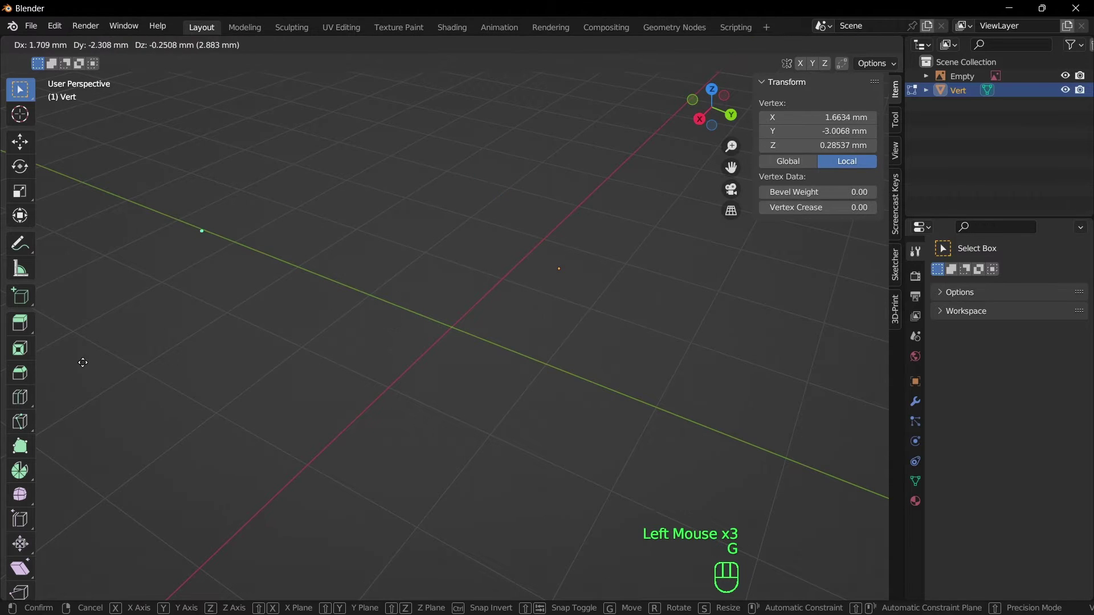
left_click(87, 418)
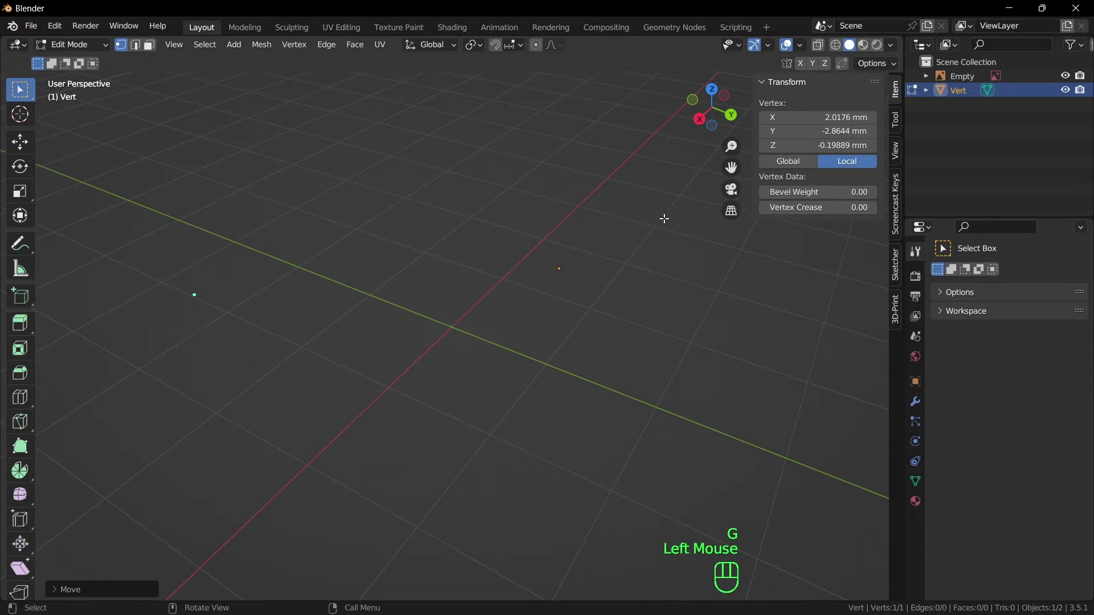
key("Tab")
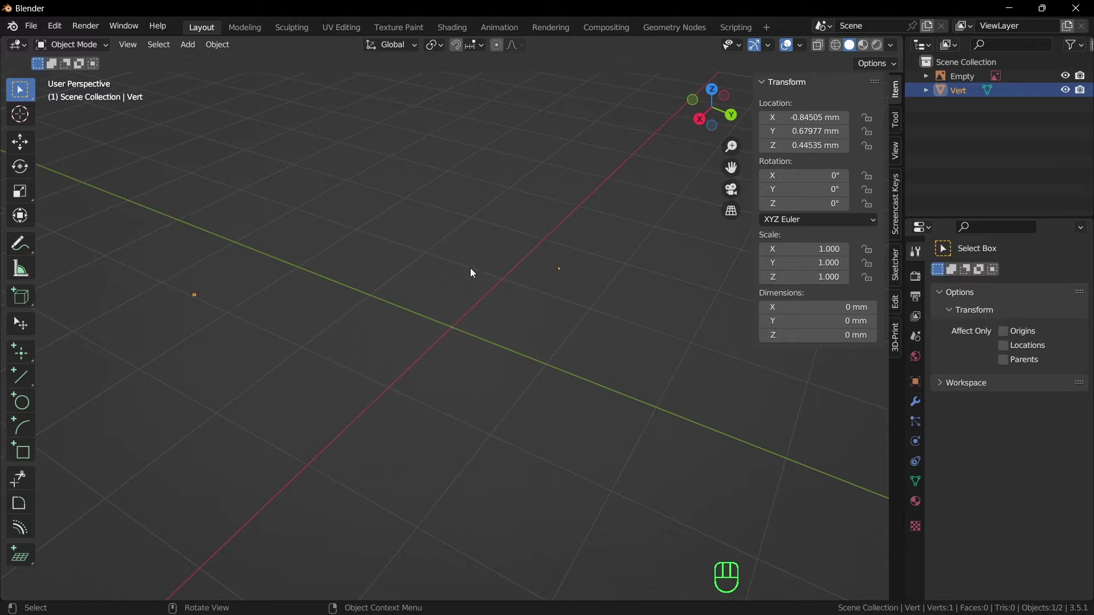
Undo all the vertex and object moves until the vertex is back on its origin at X, Y and Z 0 mm
key("ctrl+z")
key("ctrl+z")
key("ctrl+z")
key("ctrl+z")
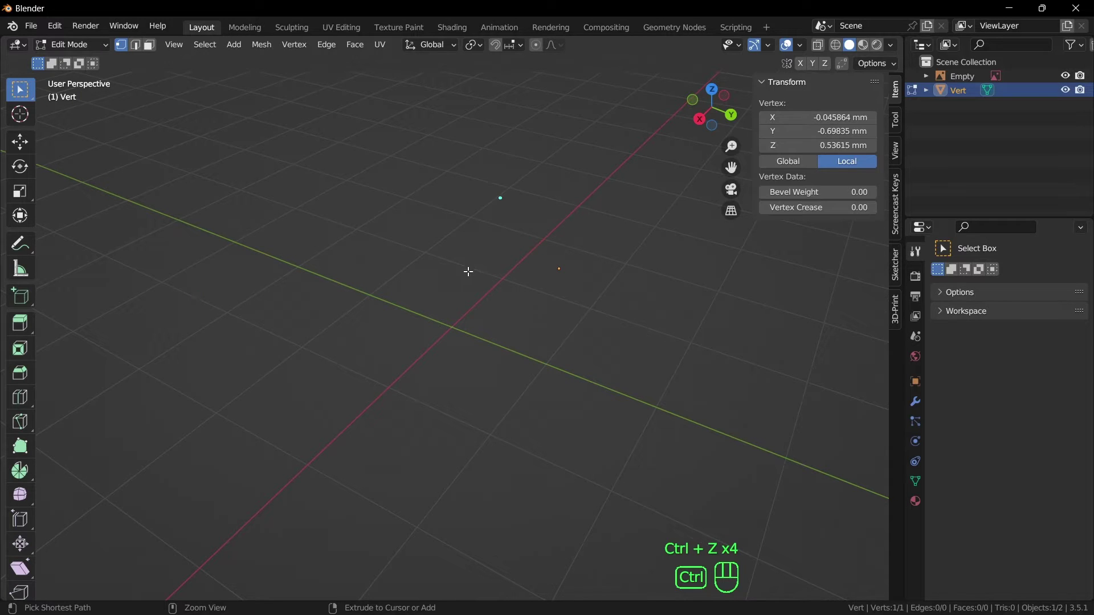
key("ctrl+z")
key("ctrl+z")
key("ctrl+z")
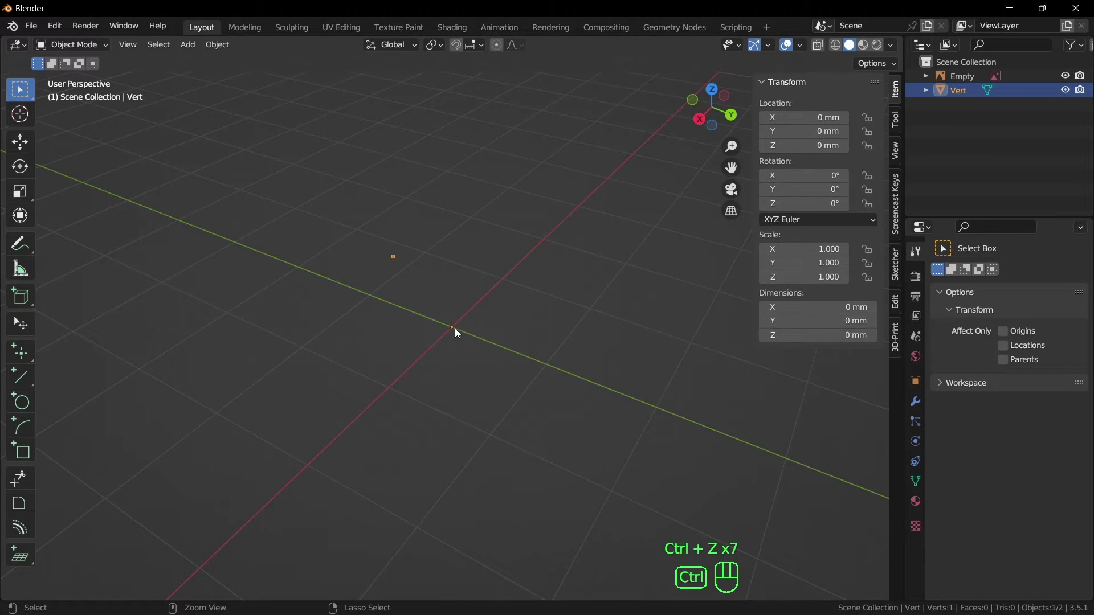
key("ctrl+z")
key("ctrl+z")
key("ctrl+z")
key("ctrl+z")
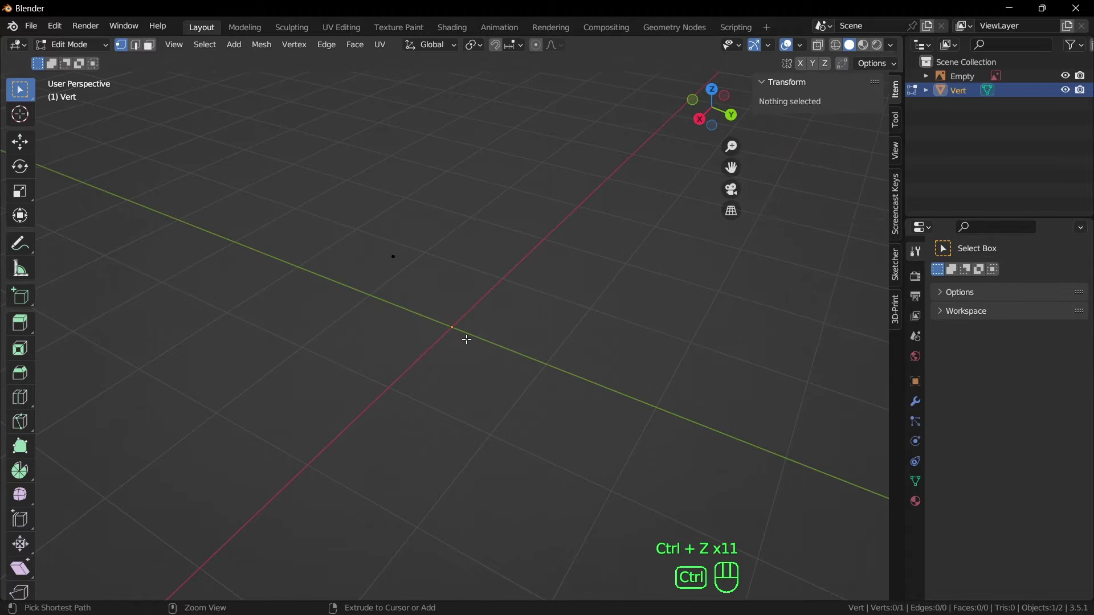
key("ctrl+z")
key("ctrl+z")
key("ctrl+z")
key("ctrl+z")
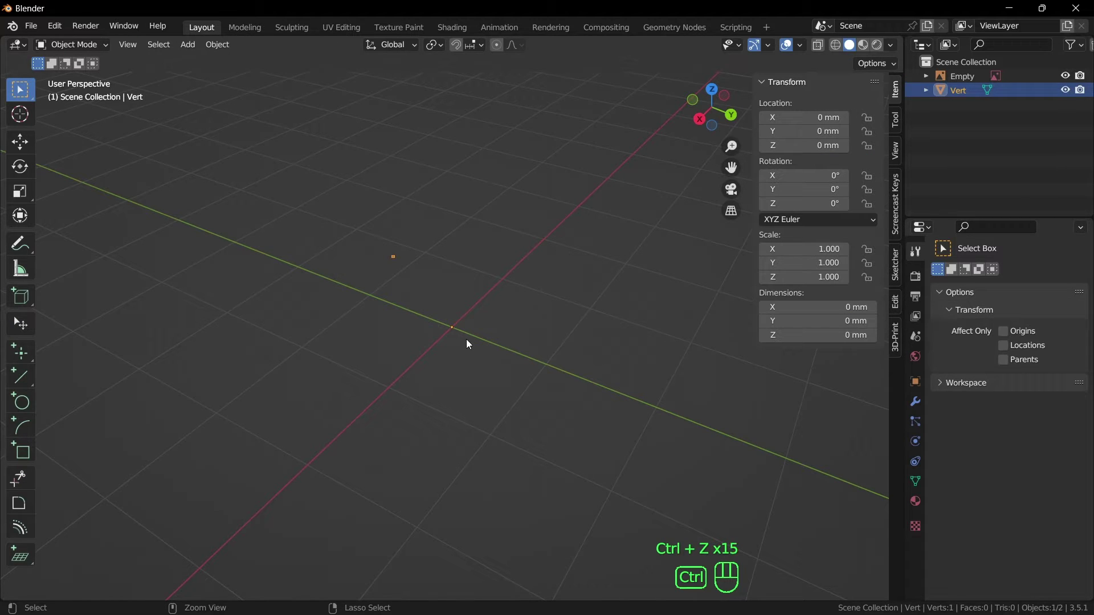
key("ctrl+z")
key("ctrl+z")
key("ctrl+z")
key("ctrl+z")
key("ctrl+z")
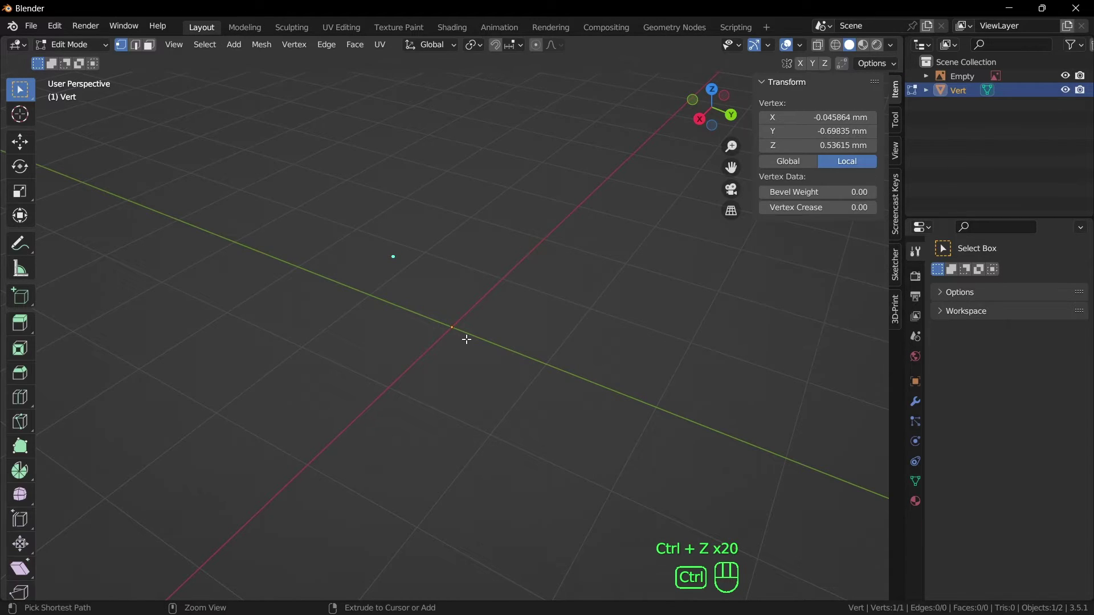
key("ctrl+z")
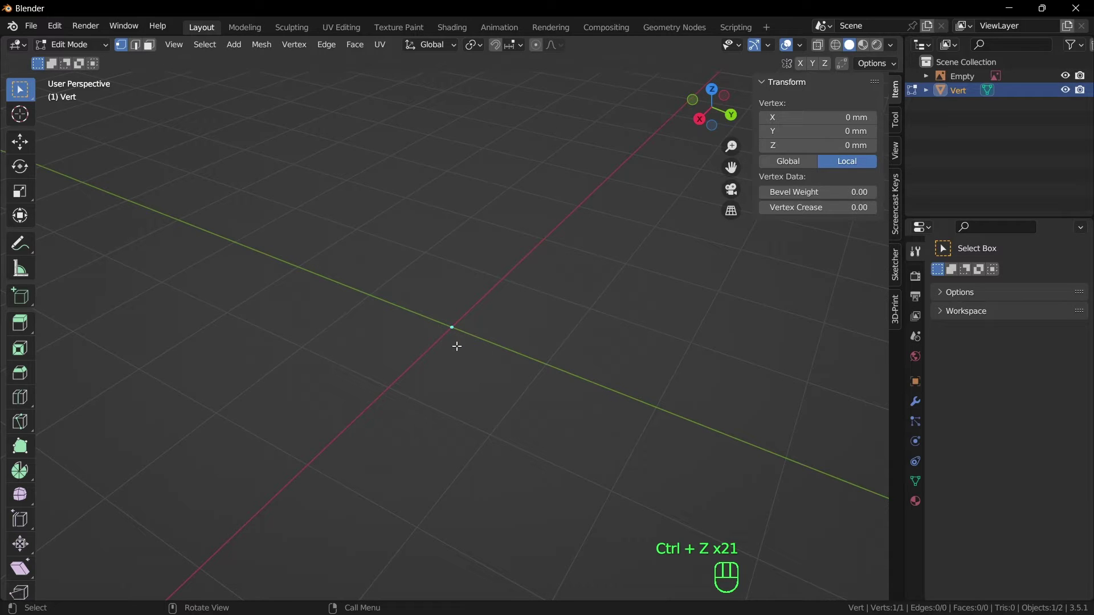
Show the calligraphy image in Right orthographic view and select the single vertex in Edit Mode
key("Tab")
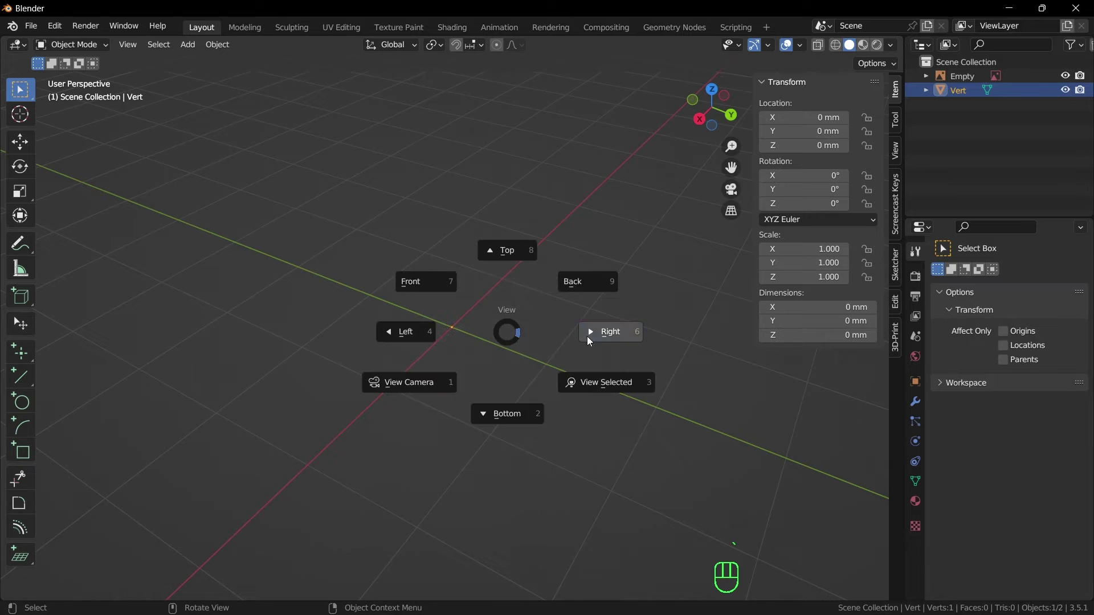
left_click(604, 333)
scroll(573, 390, "down", 8)
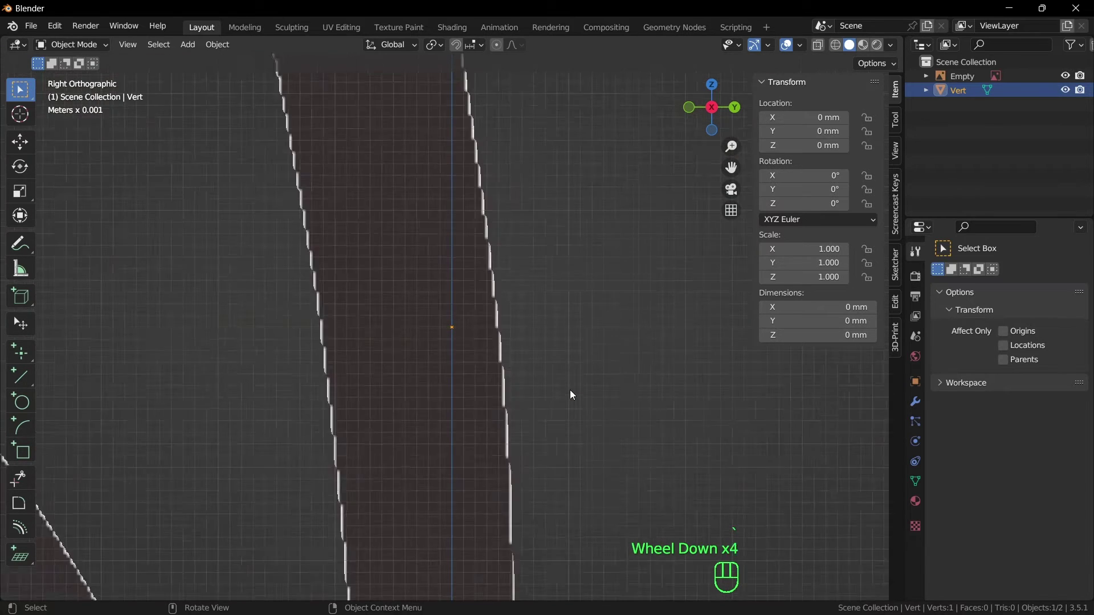
scroll(550, 394, "up", 3)
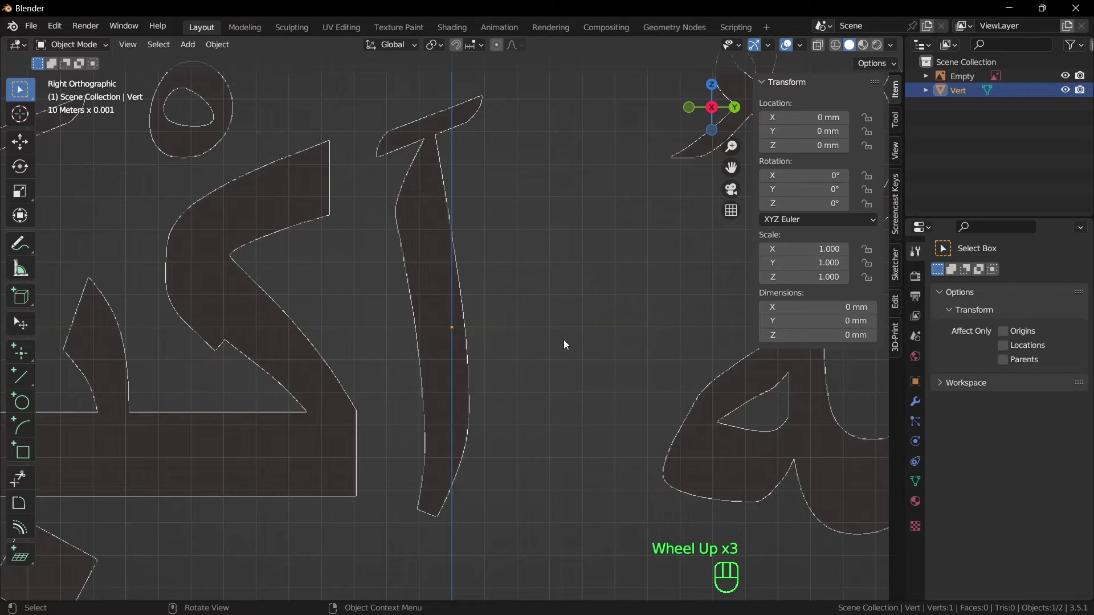
key("Tab")
scroll(563, 342, "down", 3)
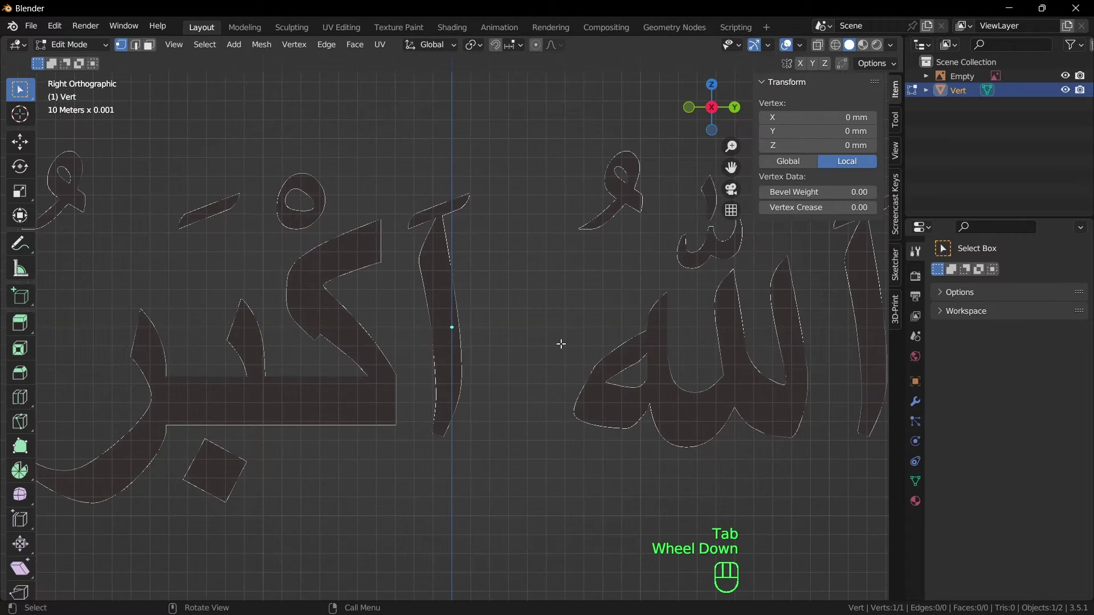
scroll(561, 344, "up", 2)
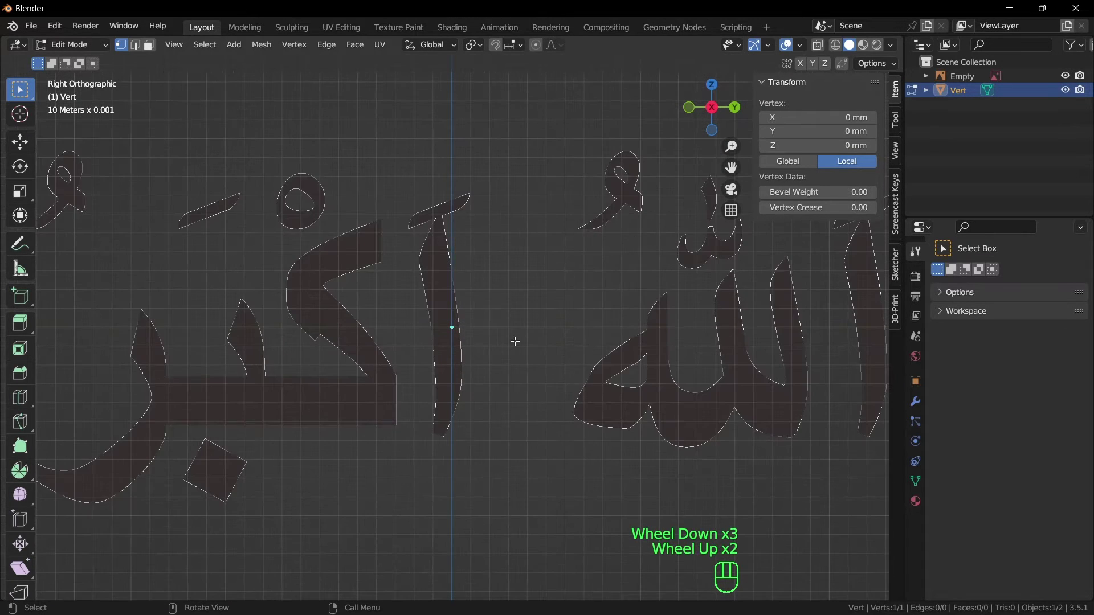
left_click(565, 366)
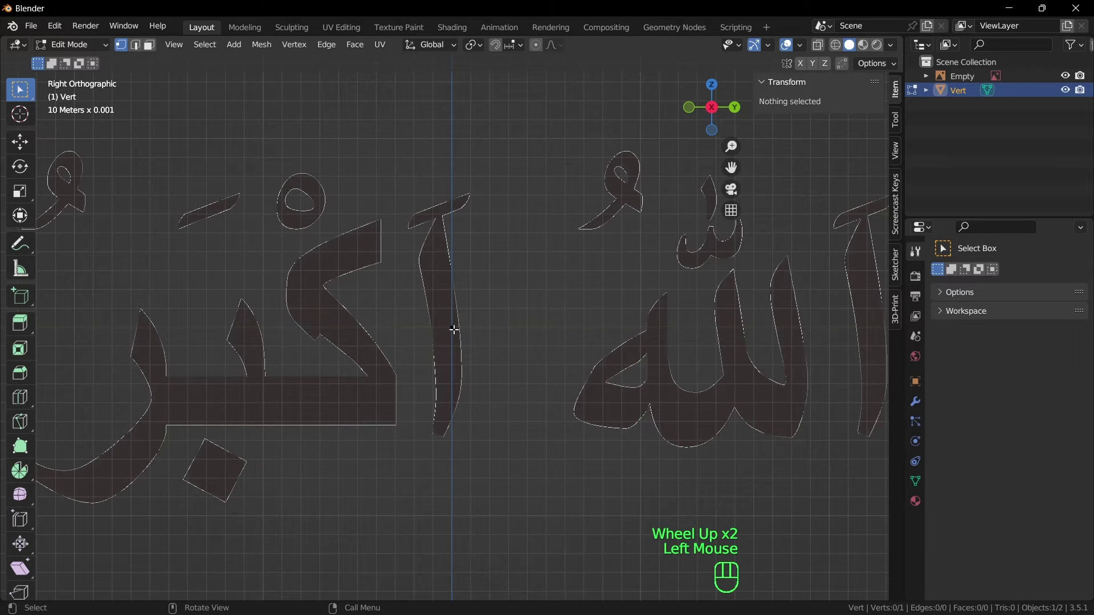
left_click(452, 328)
Examine the letters around the vertex and its position in perspective, and return to Right orthographic view
middle_click_drag(545, 386, 462, 377, "shift")
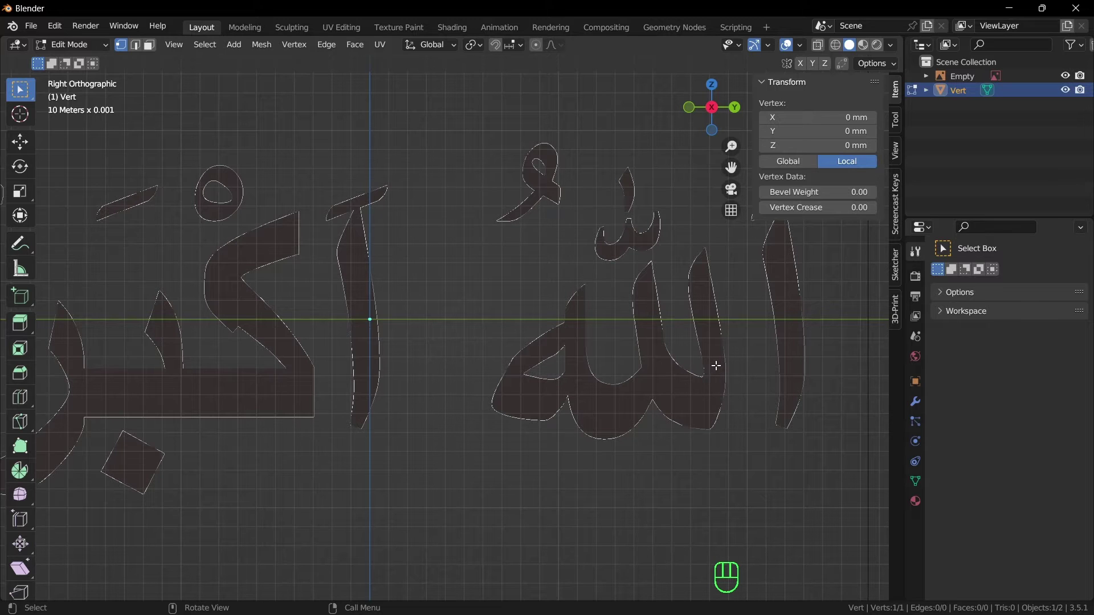
middle_click_drag(716, 366, 61, 454, "shift")
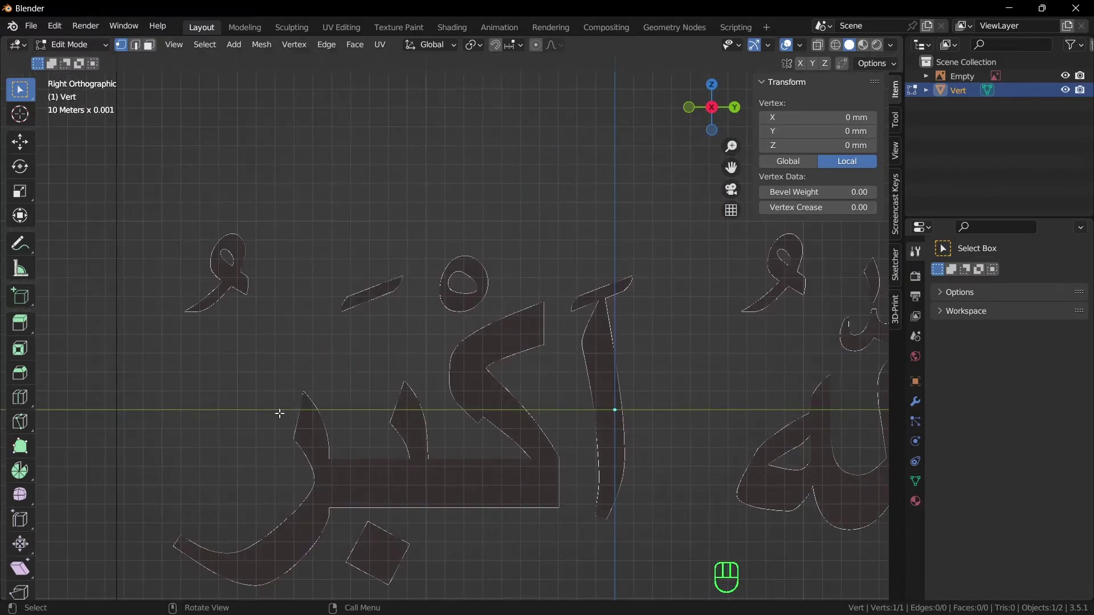
middle_click_drag(604, 320, 437, 310)
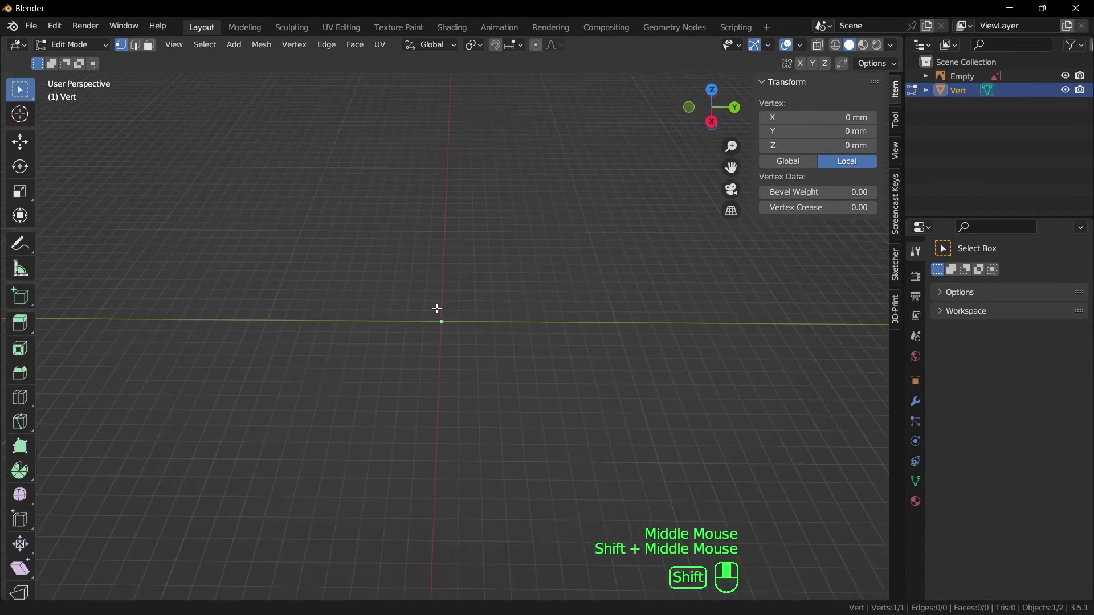
middle_click_drag(626, 359, 465, 312)
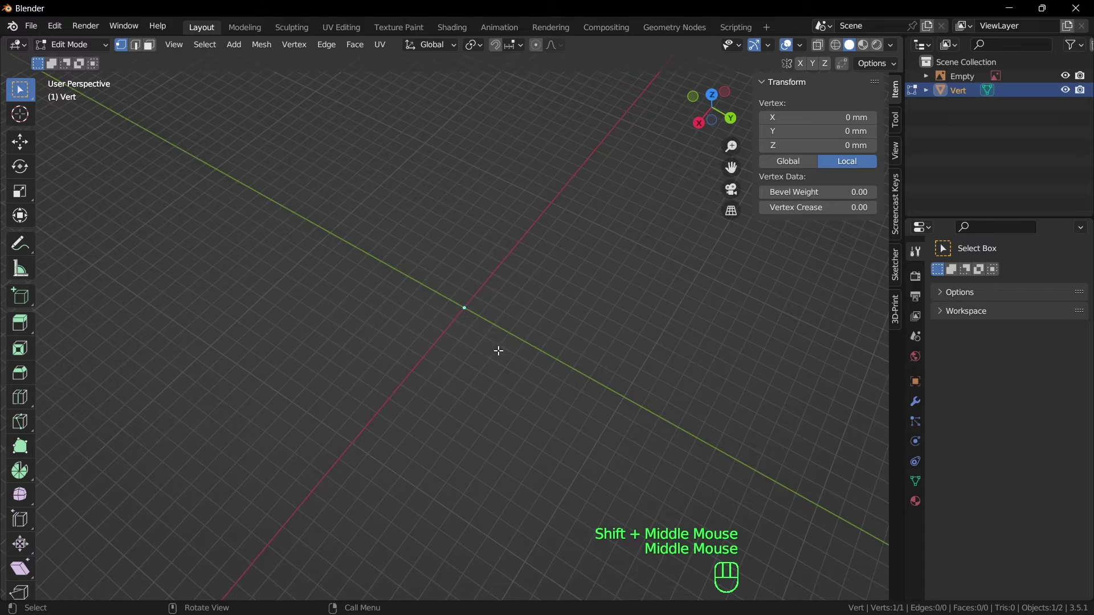
scroll(498, 349, "up", 2)
middle_click_drag(502, 353, 550, 327)
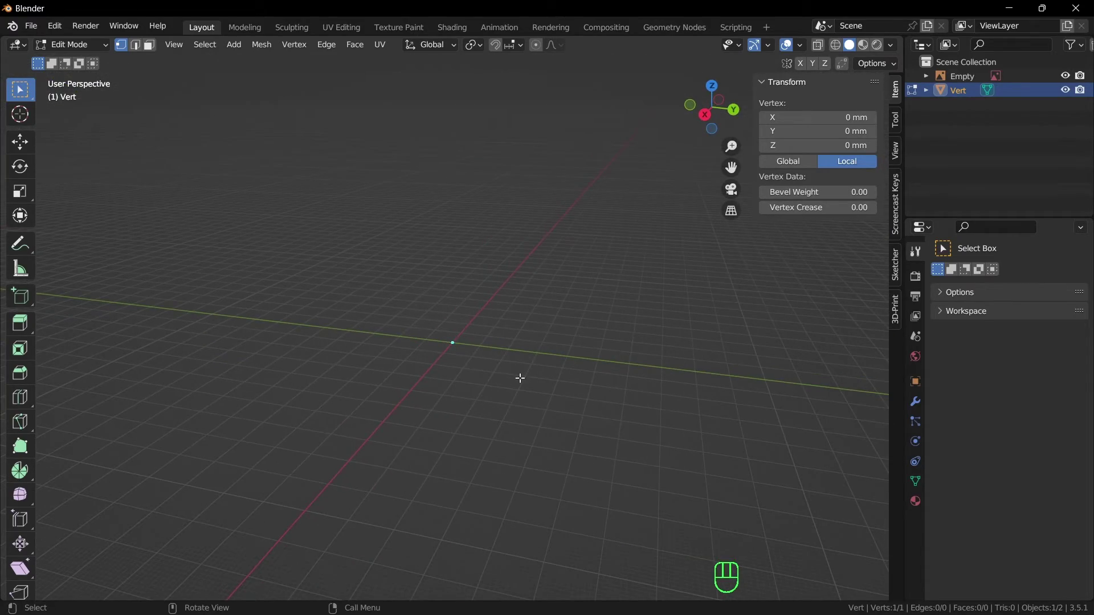
key("grave")
left_click(626, 373)
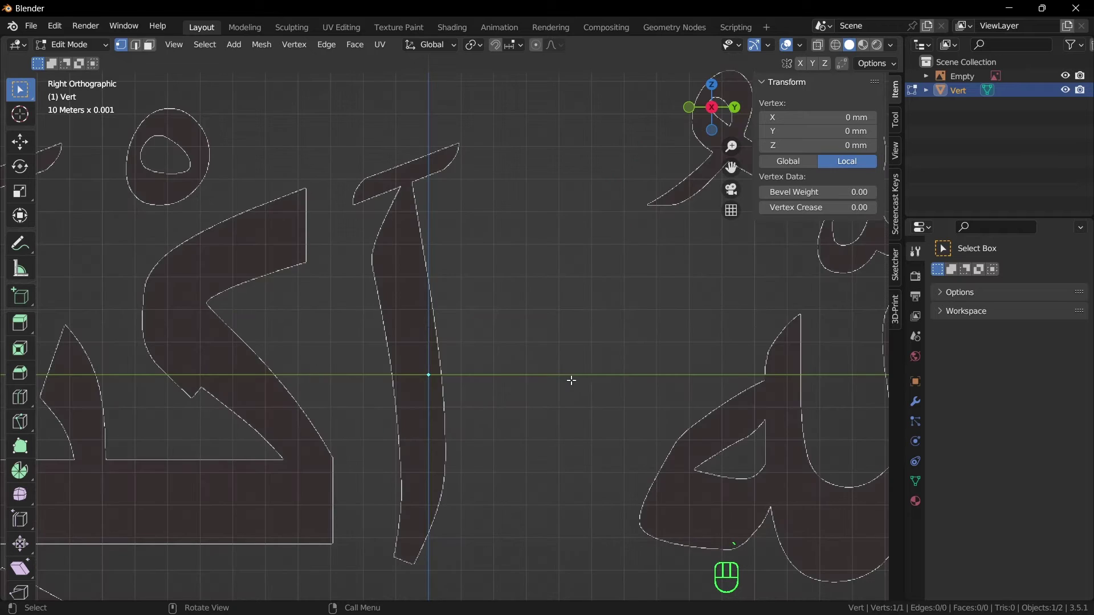
Move the vertex from the origin to just below the foot of the rightmost alif, about Y 220.65 mm, Z -61.59 mm
scroll(570, 383, "down", 2)
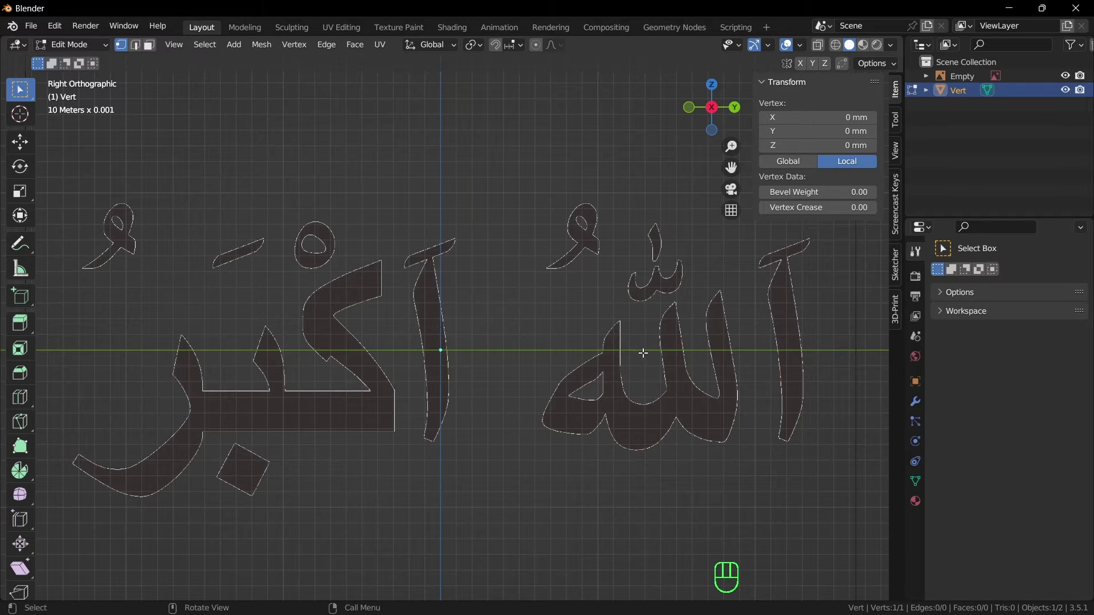
middle_click_drag(716, 346, 580, 321, "shift")
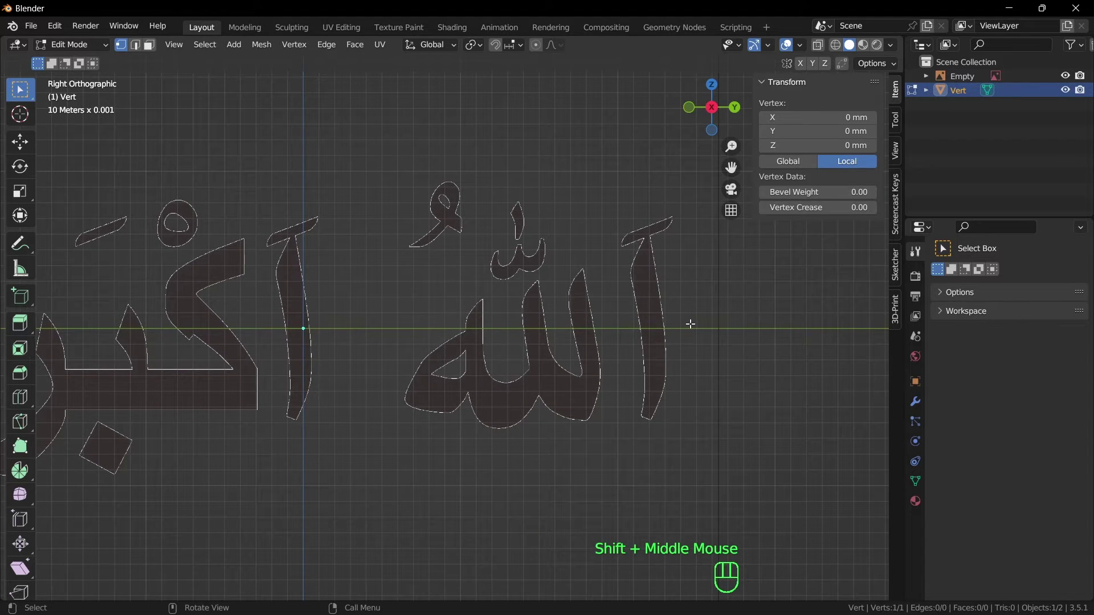
middle_click_drag(691, 323, 570, 341, "shift")
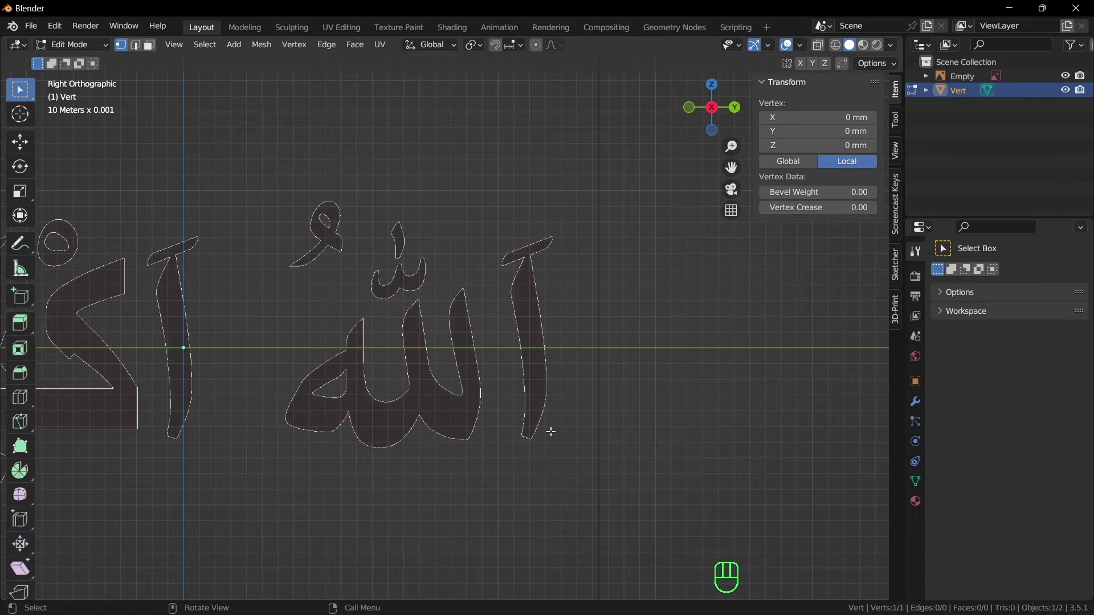
left_click(243, 413)
left_click(184, 348)
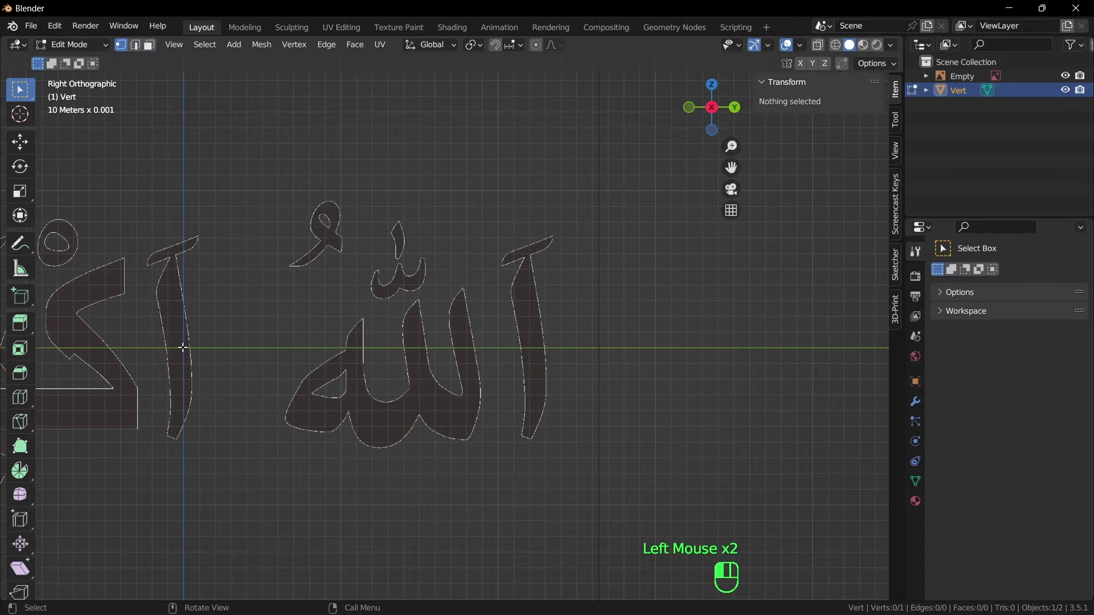
key("g")
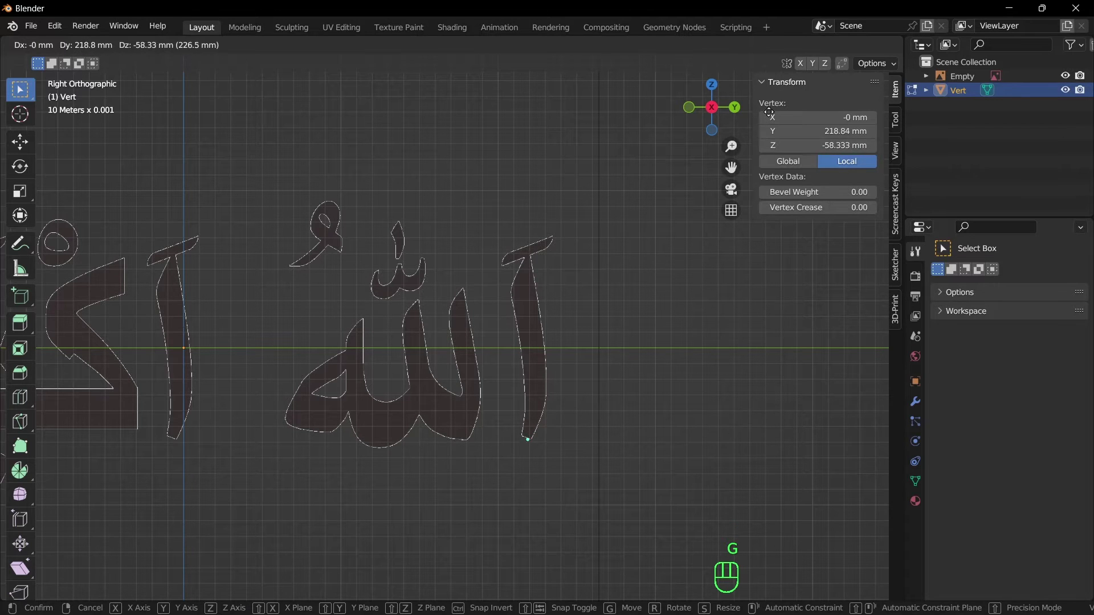
left_click(529, 443)
scroll(649, 248, "up", 2)
scroll(643, 342, "up", 4)
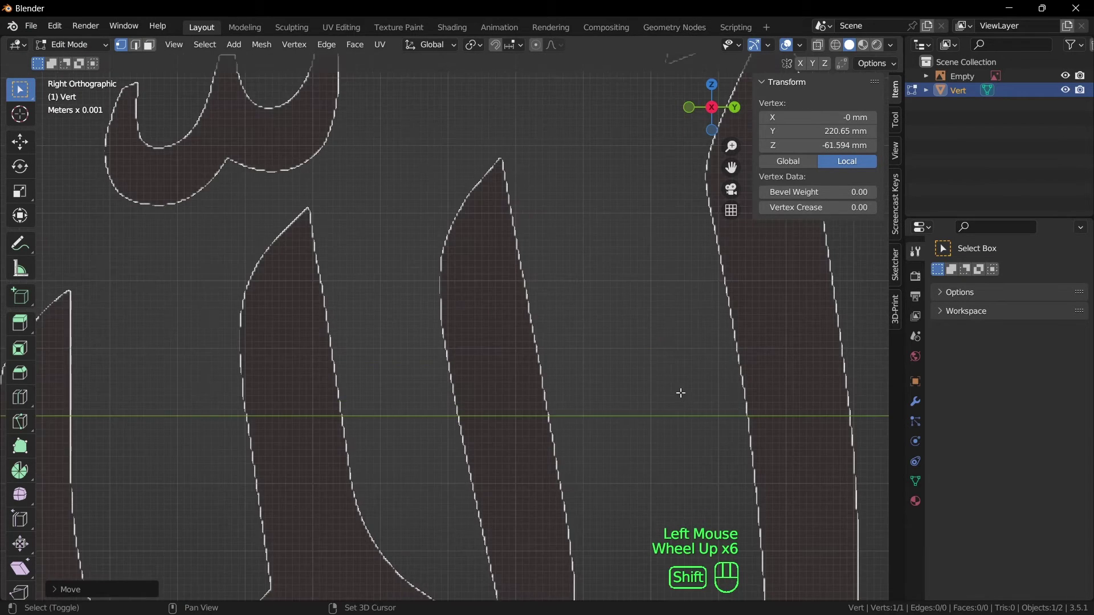
middle_click_drag(681, 391, 598, 335, "shift")
middle_click_drag(665, 387, 584, 293, "shift")
scroll(539, 313, "up", 2)
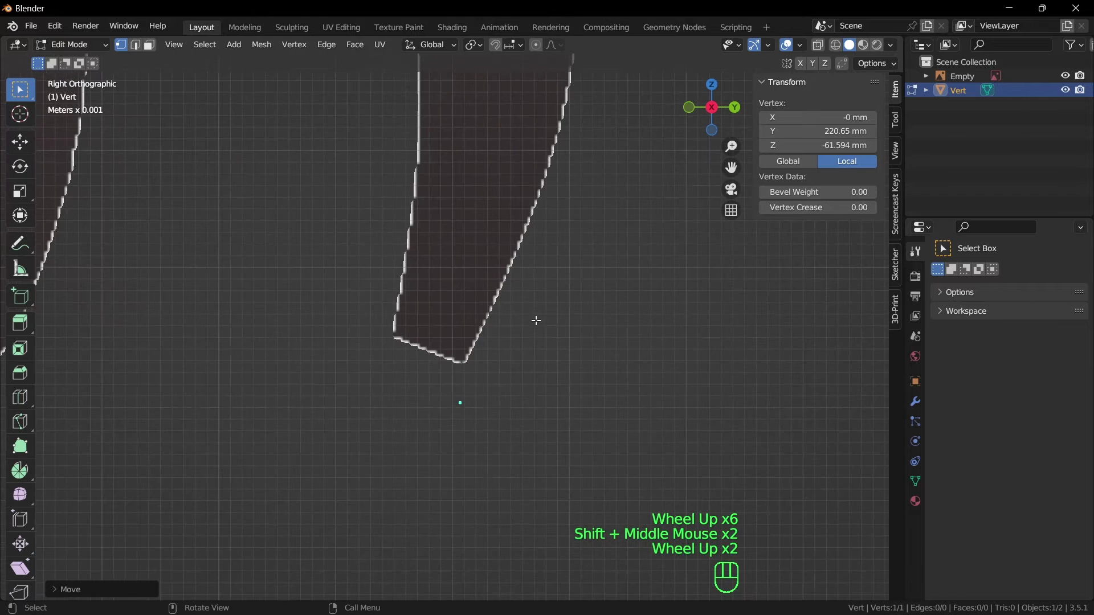
scroll(554, 379, "up", 2)
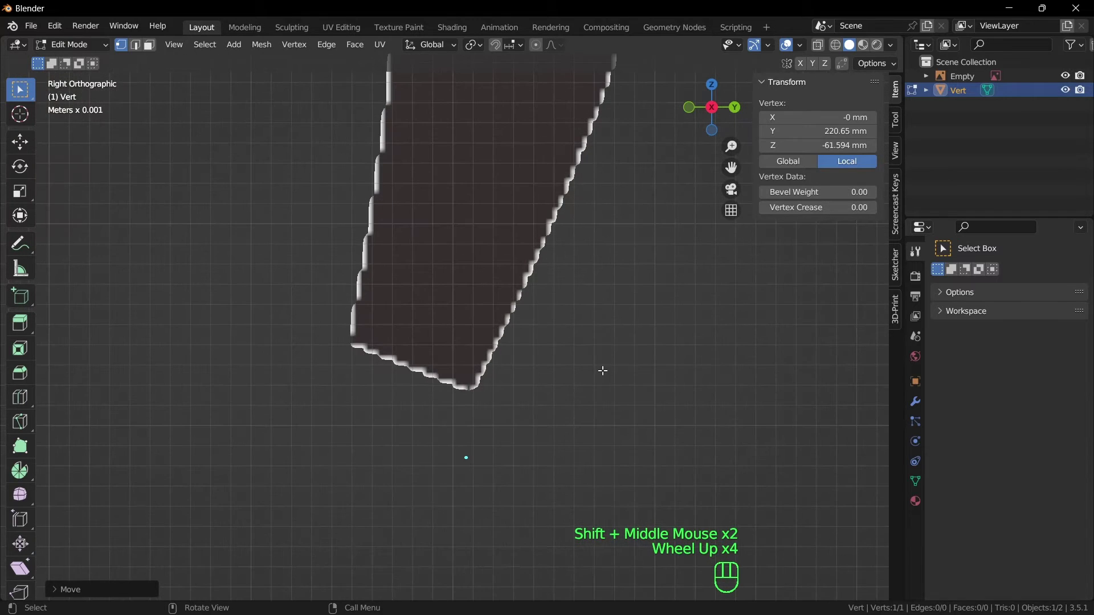
left_click(490, 461)
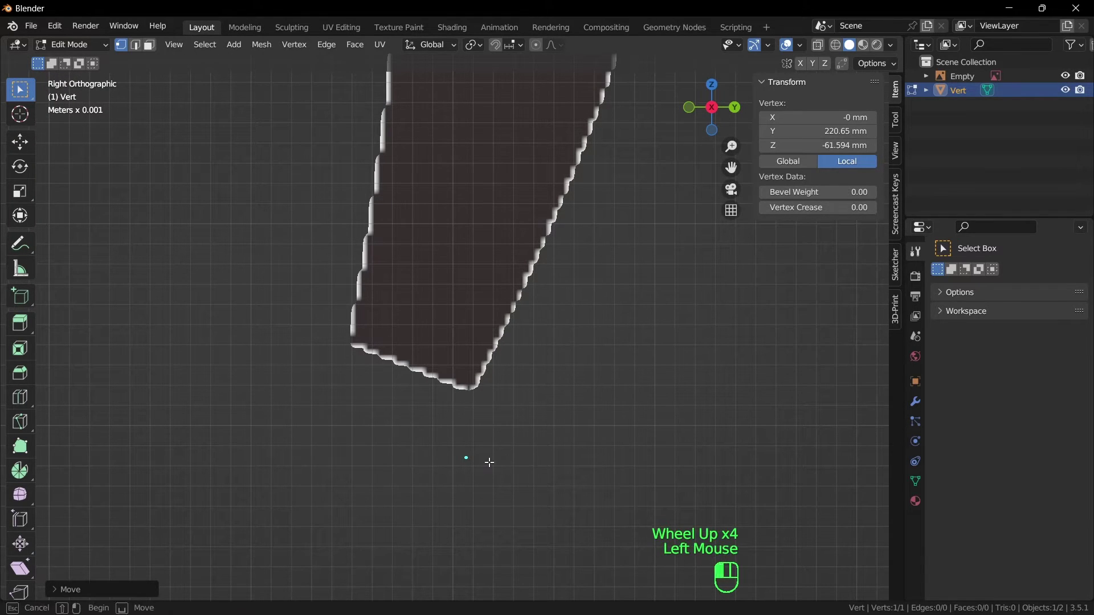
left_click(465, 456)
left_click(667, 455)
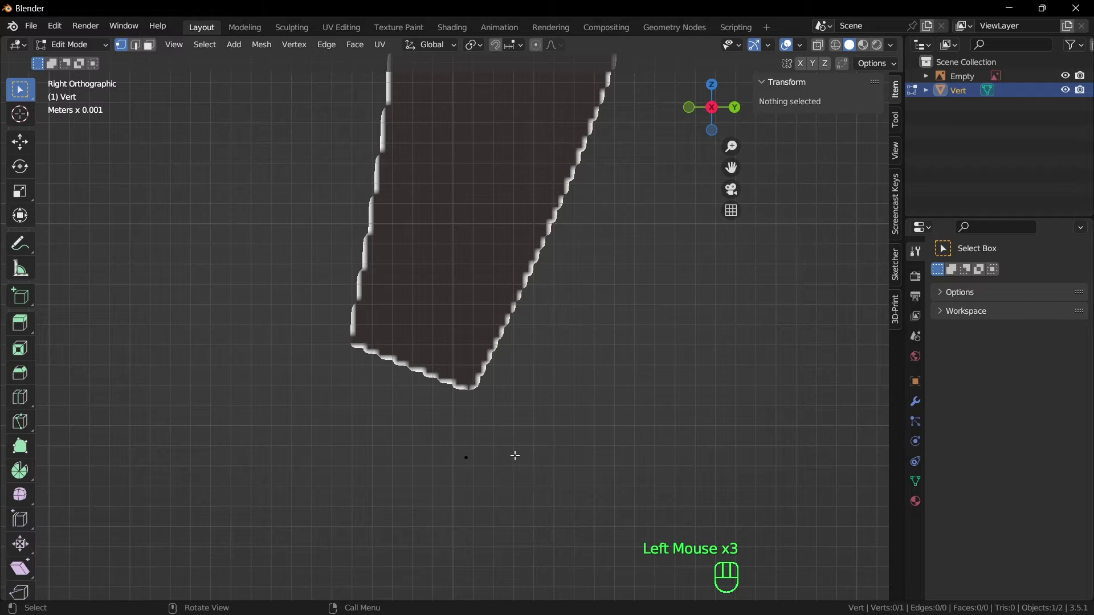
left_click(466, 458)
key("g")
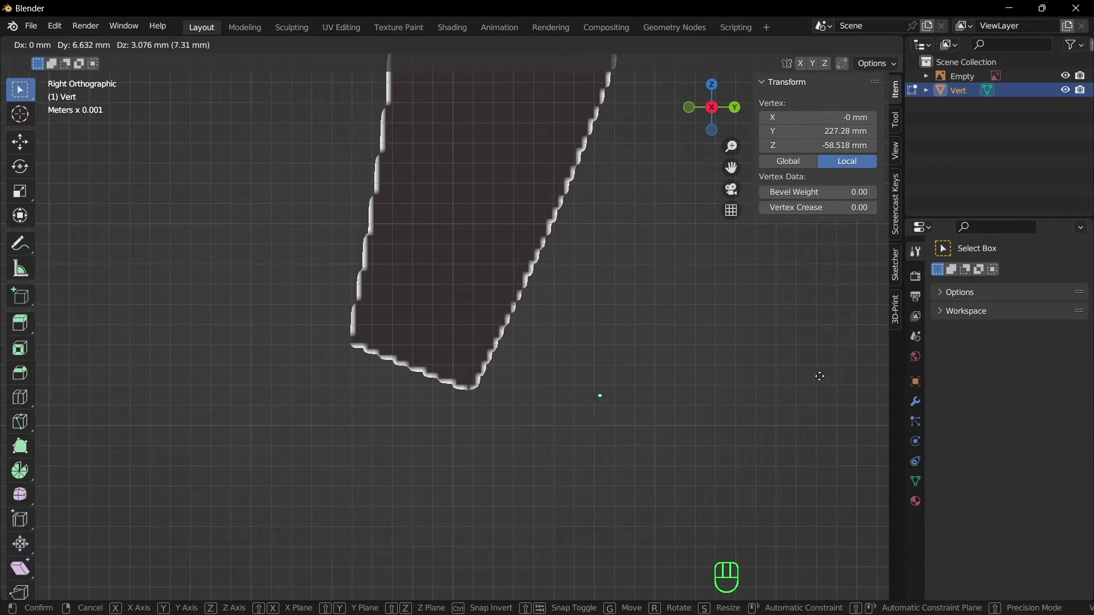
right_click(783, 371)
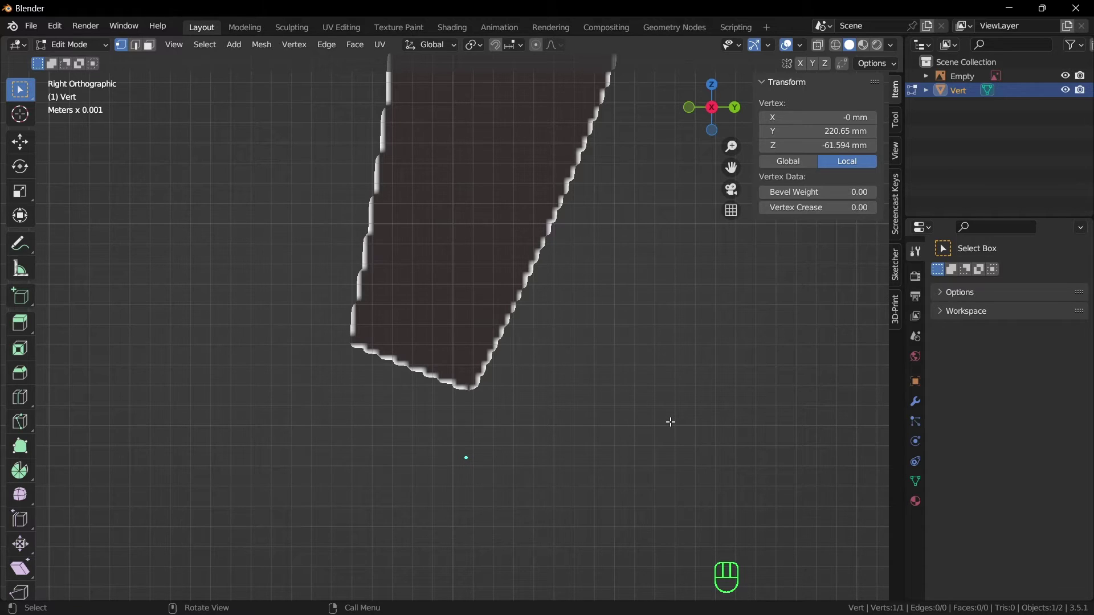
Place the vertex on the lowest corner of the rightmost alif's outline, about Y 220.88 mm, Z -58.18 mm
key("g")
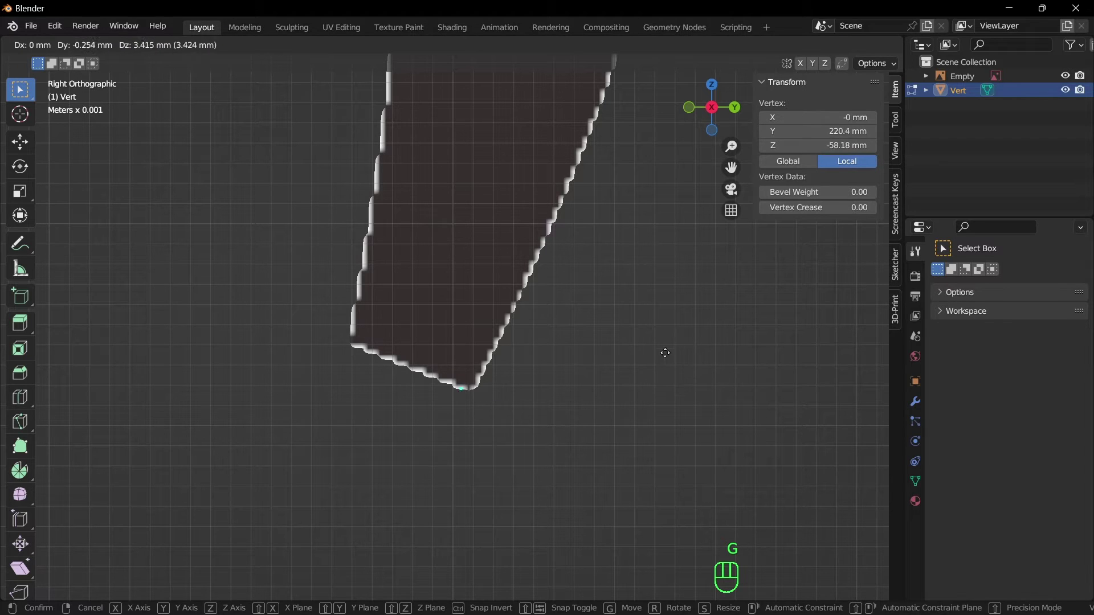
left_click(674, 352)
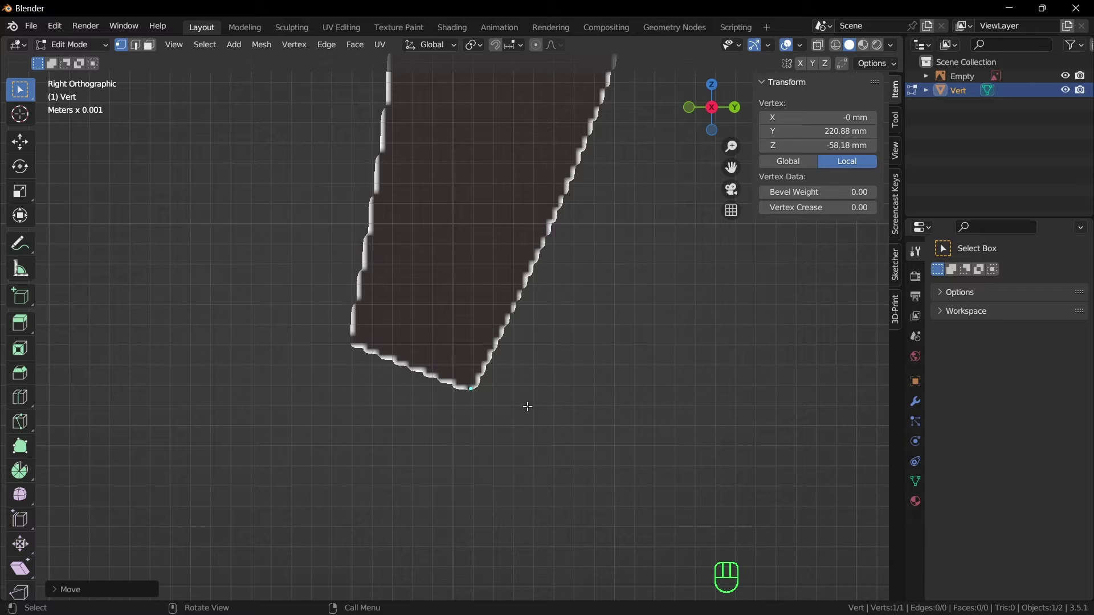
scroll(618, 433, "up", 2)
middle_click_drag(618, 433, 557, 355, "shift")
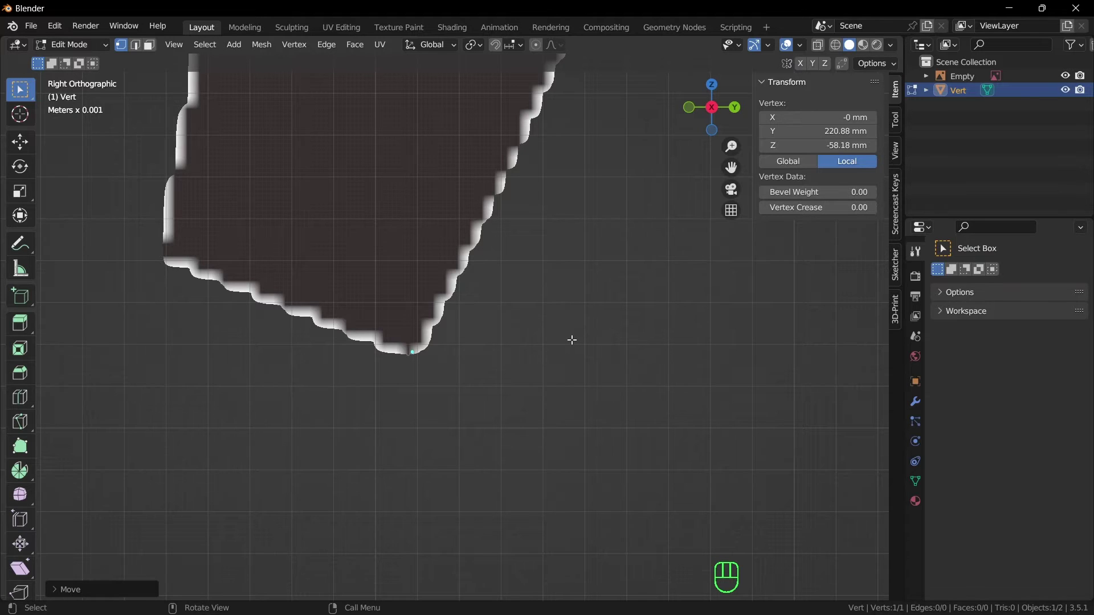
scroll(572, 340, "down", 4)
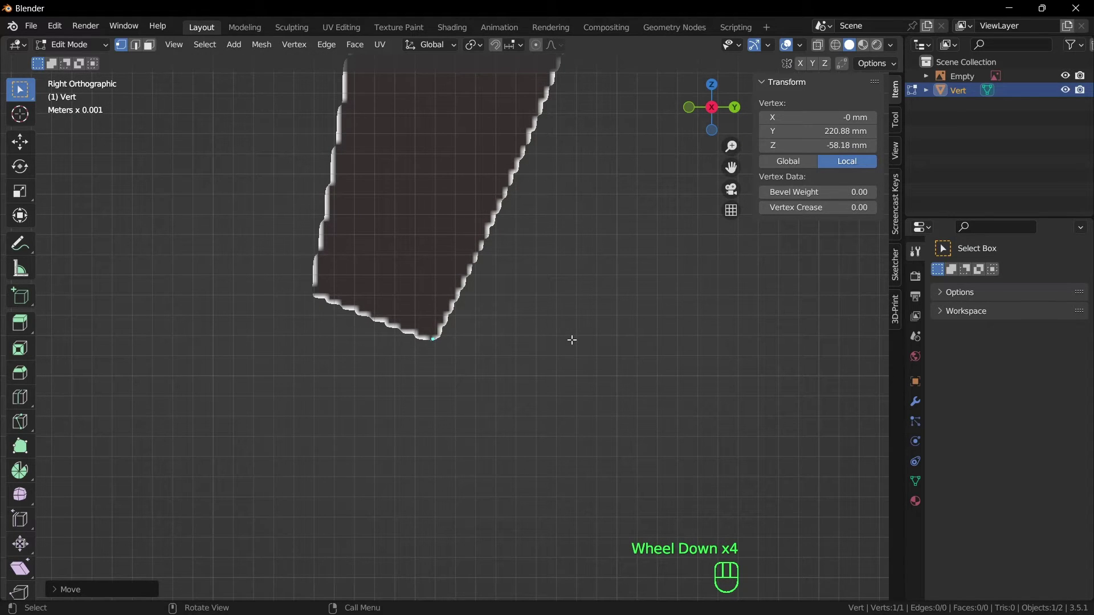
scroll(572, 340, "down", 1)
scroll(572, 341, "up", 2)
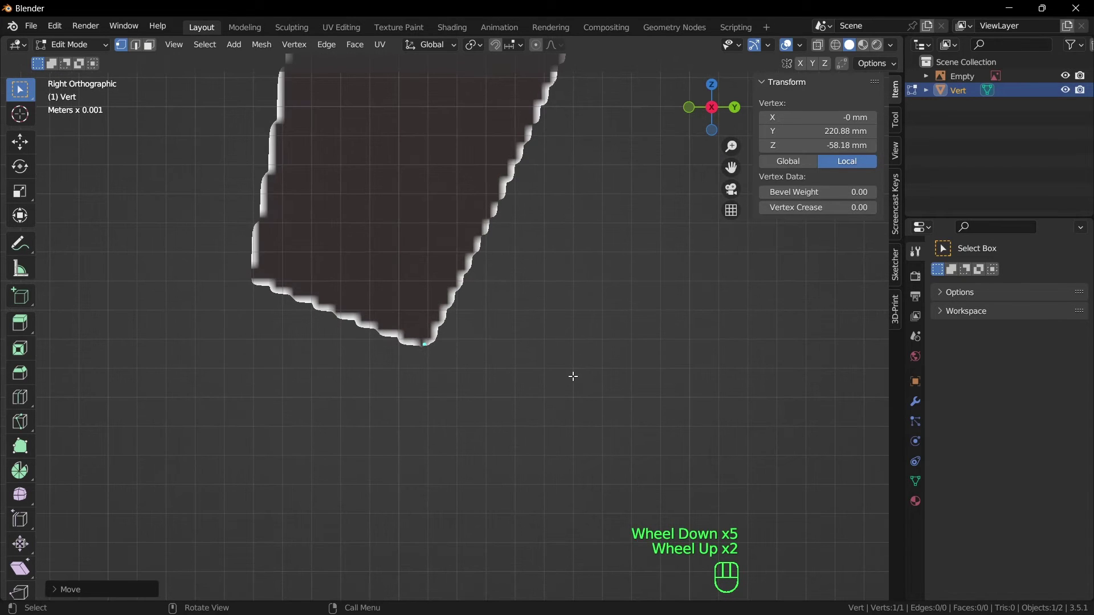
Extrude the corner vertex up the rightmost alif's right-hand edge to about Y 223.84 mm, Z -52.26 mm
key("e")
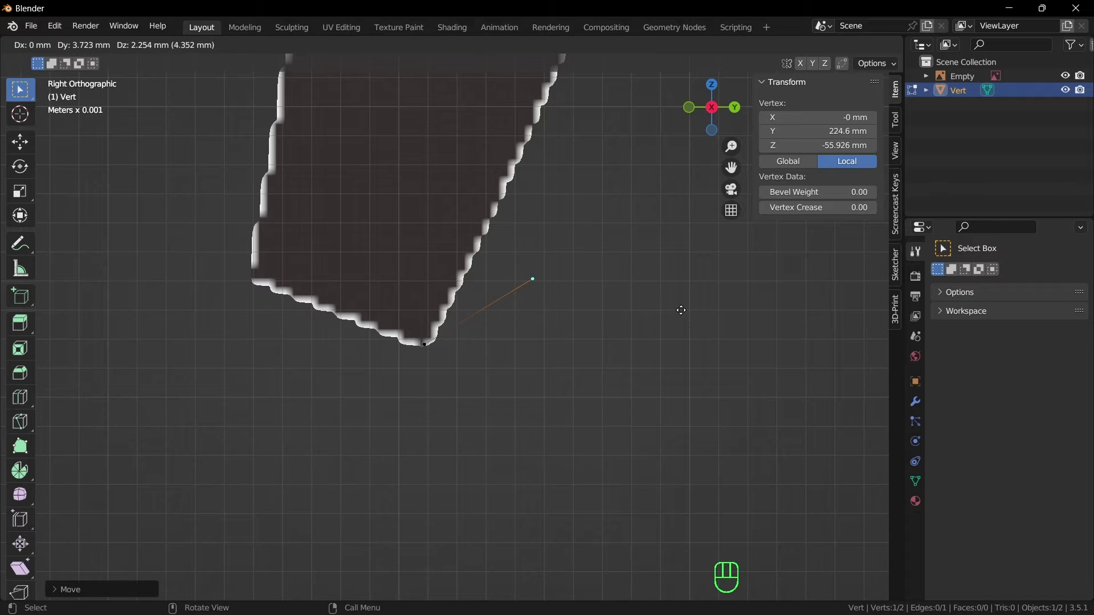
left_click(658, 203)
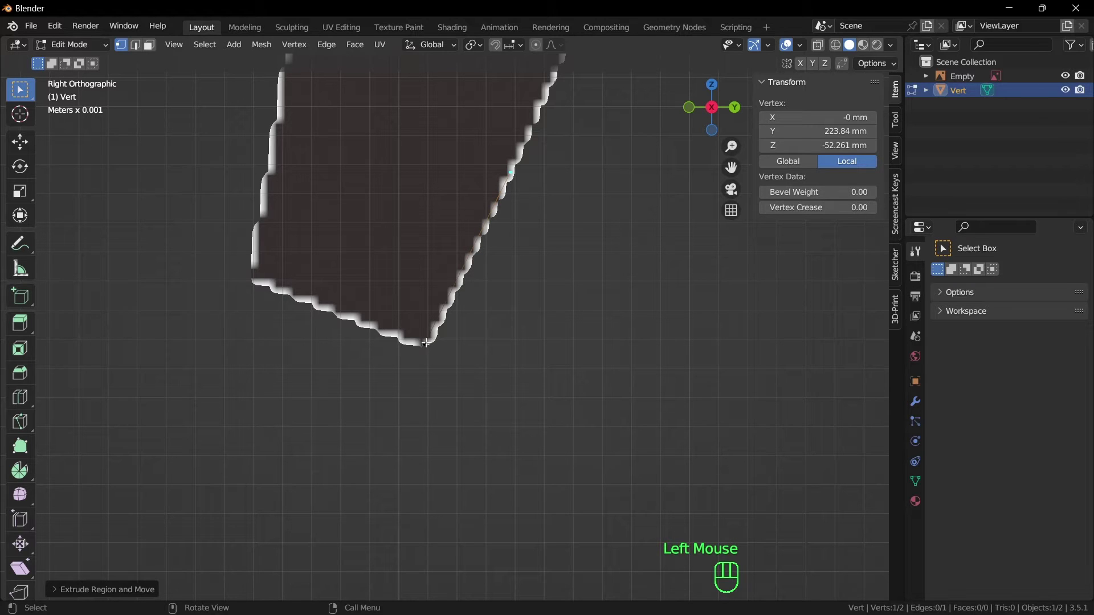
scroll(549, 339, "down", 2)
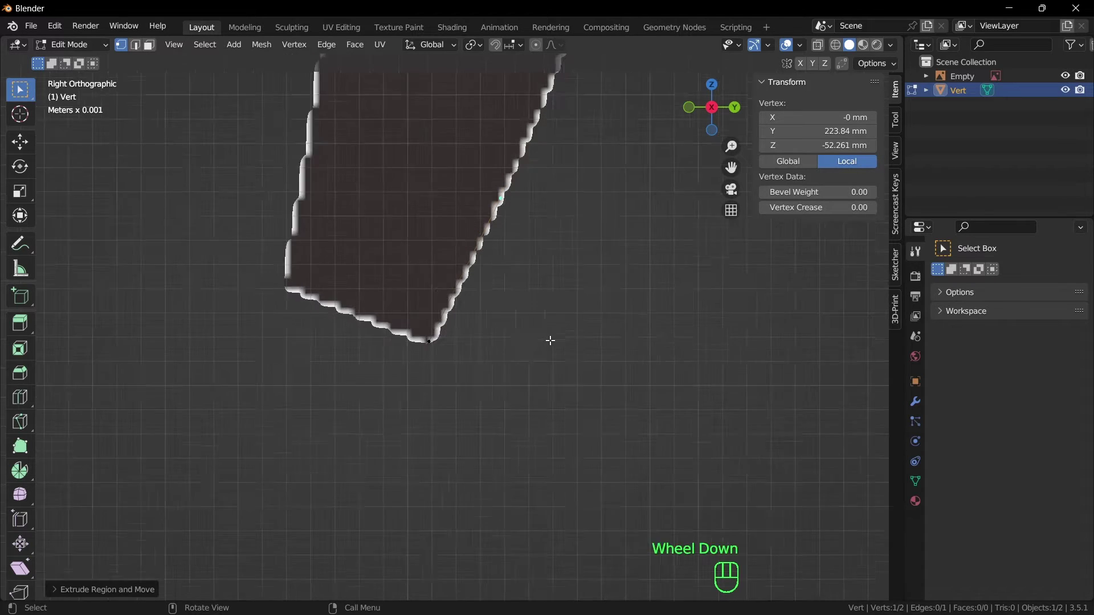
middle_click_drag(596, 339, 553, 418, "shift")
scroll(520, 386, "up", 2)
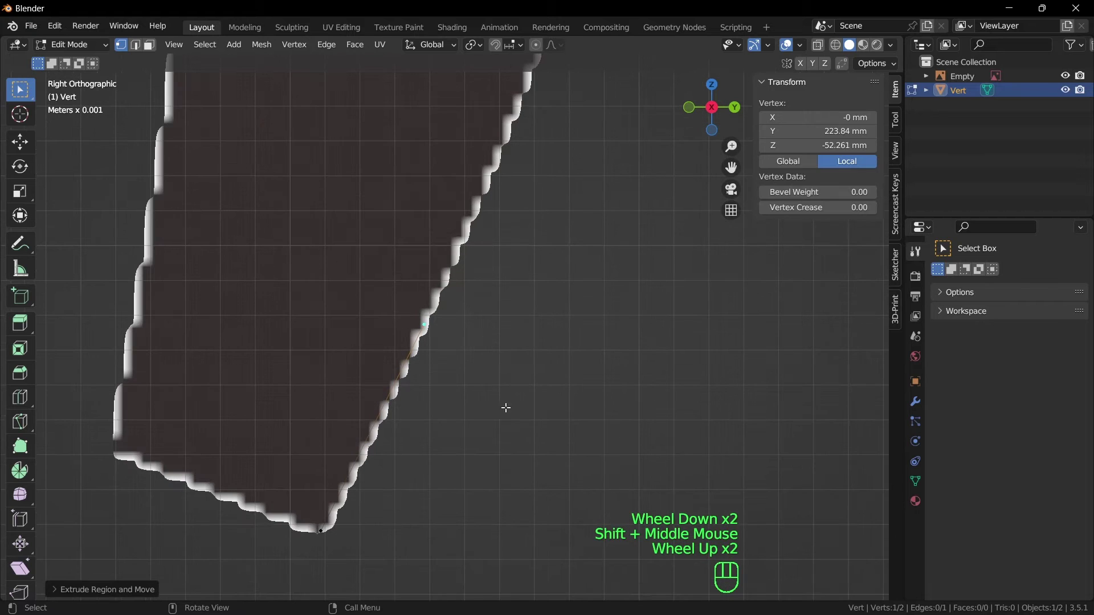
left_click(435, 317)
left_click(426, 322)
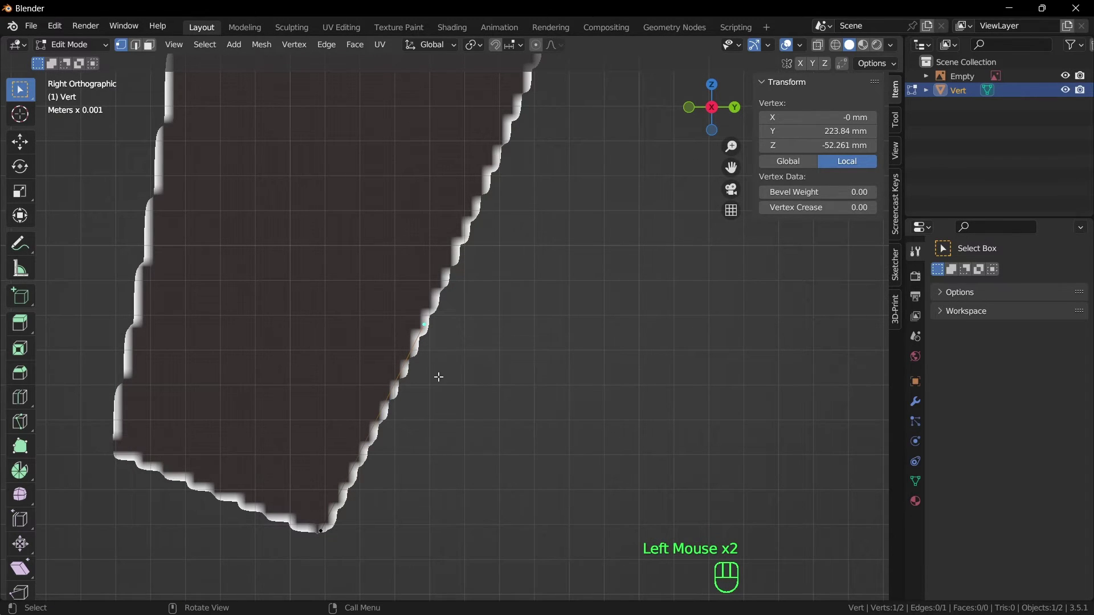
In Object Mode, select the calligraphy background image, enable its opacity and set it to about 0.404
scroll(440, 378, "down", 5)
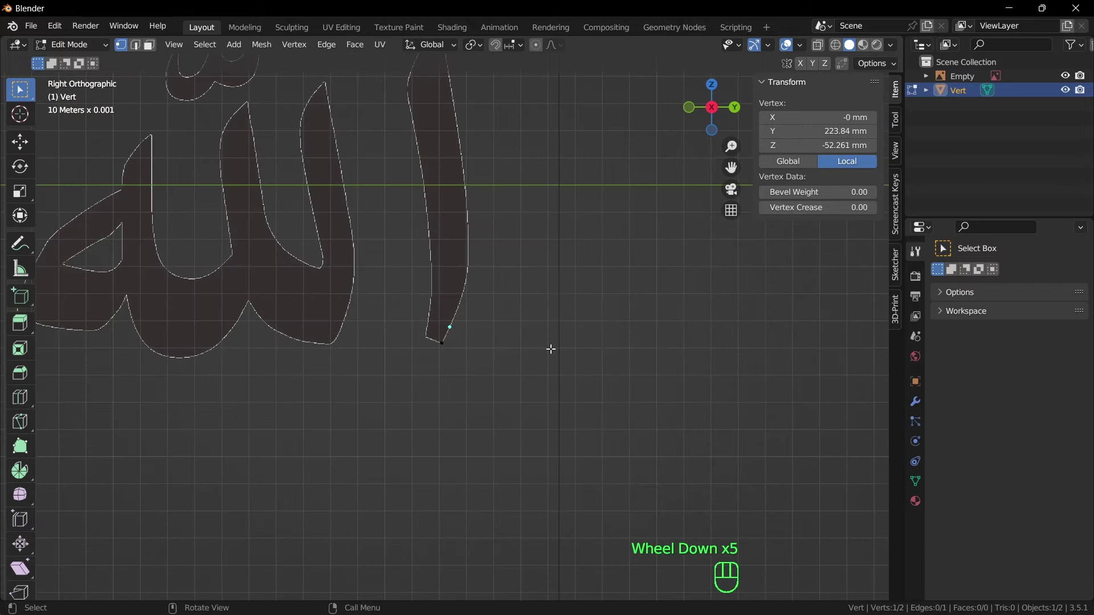
scroll(550, 349, "down", 2)
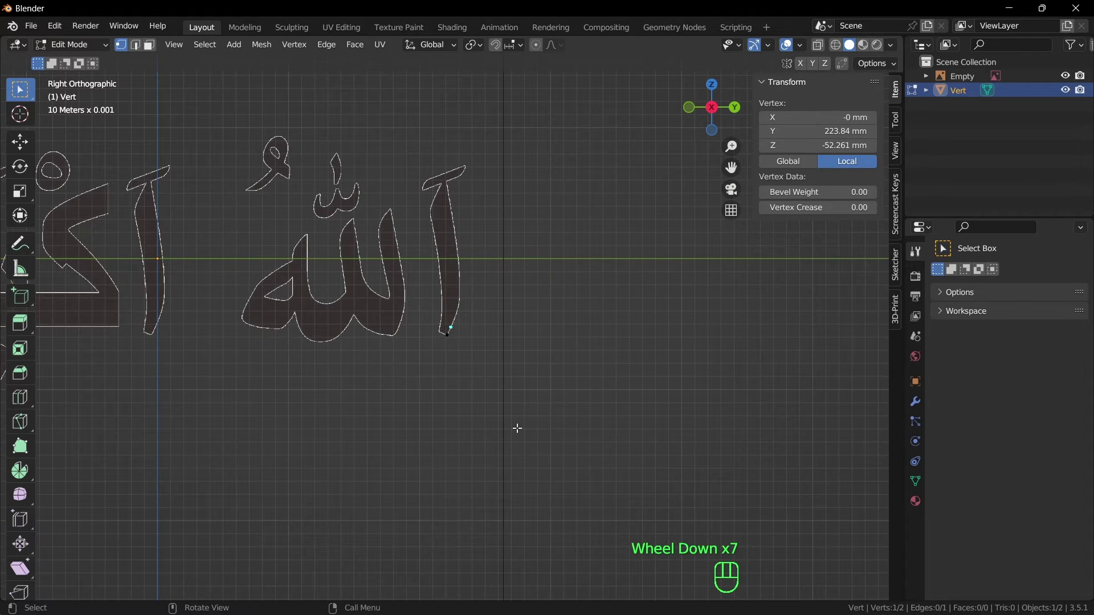
scroll(451, 327, "up", 2)
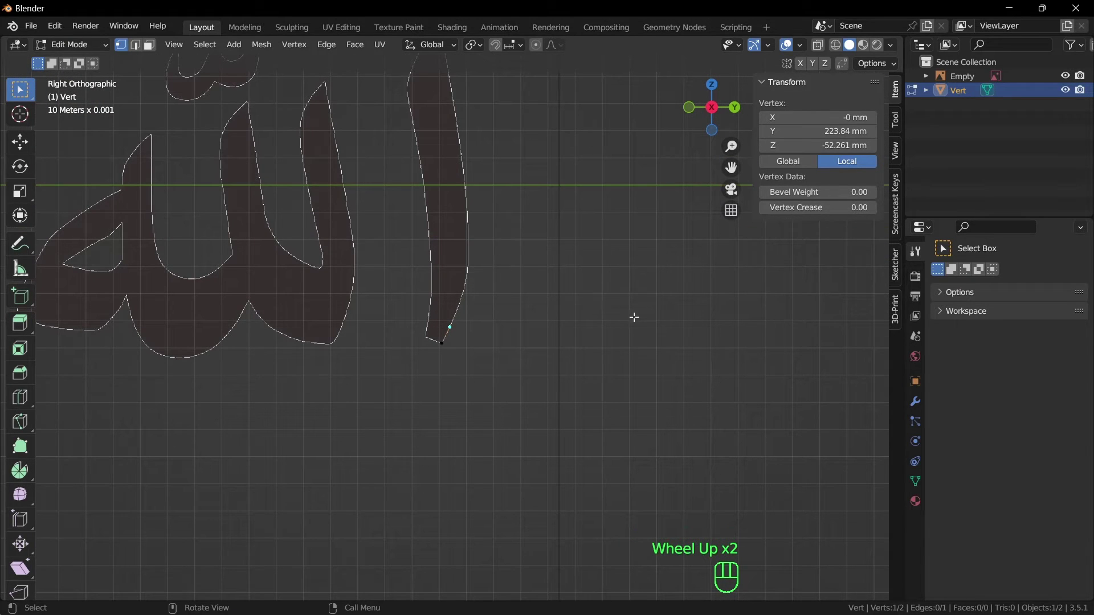
scroll(644, 311, "down", 1)
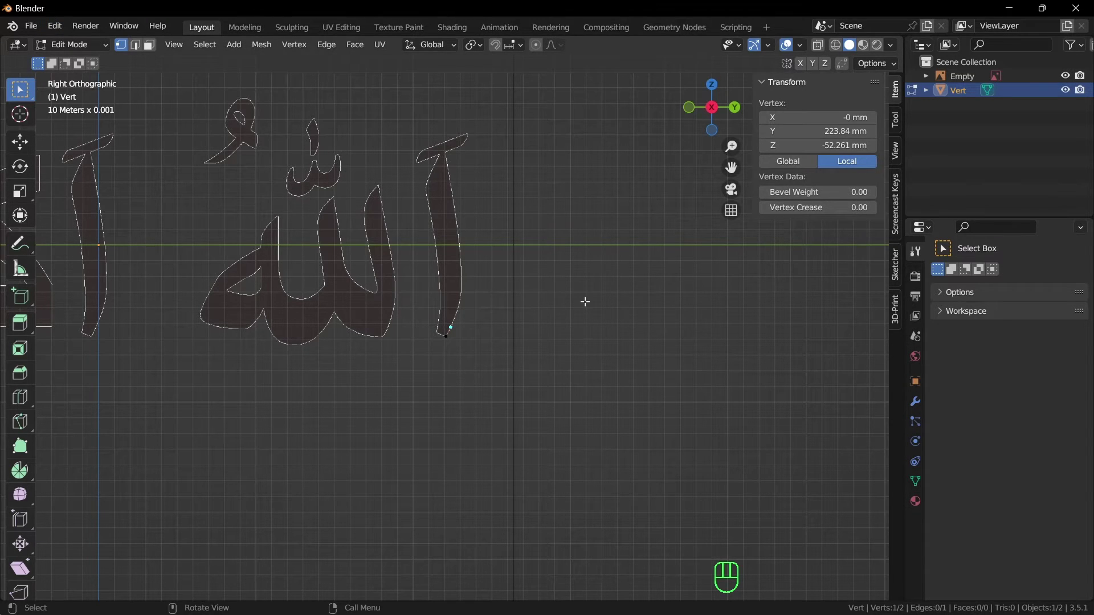
key("Tab")
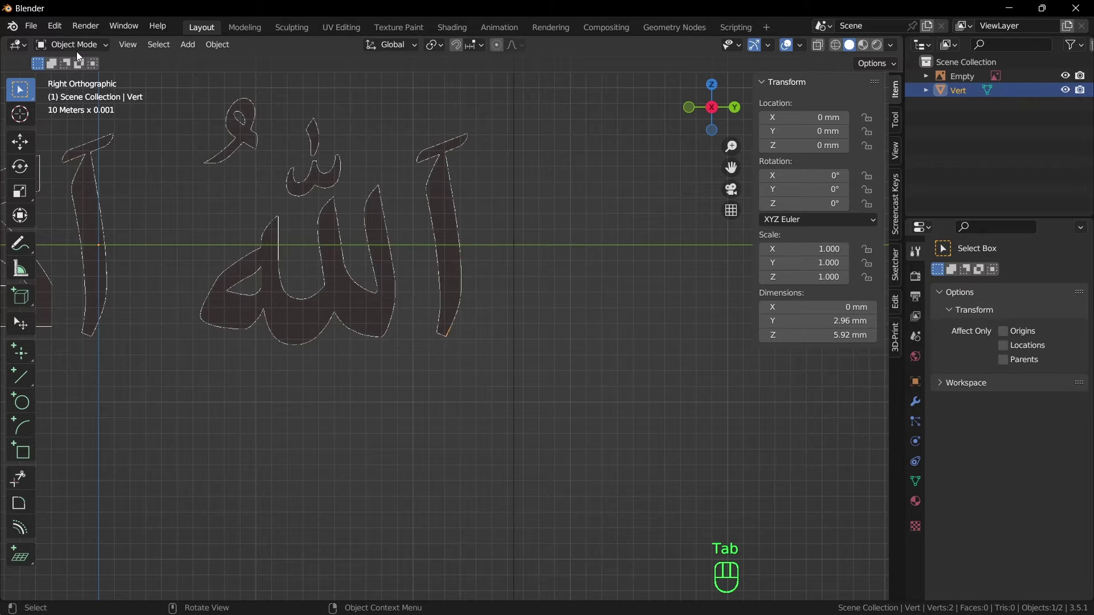
left_click(459, 258)
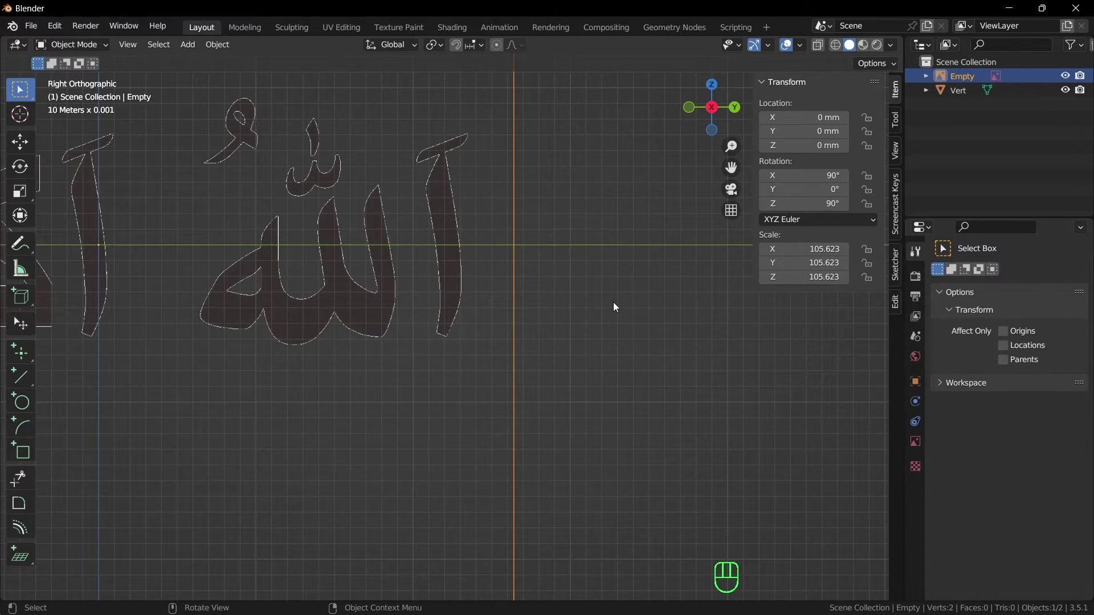
left_click(510, 271)
left_click(921, 442)
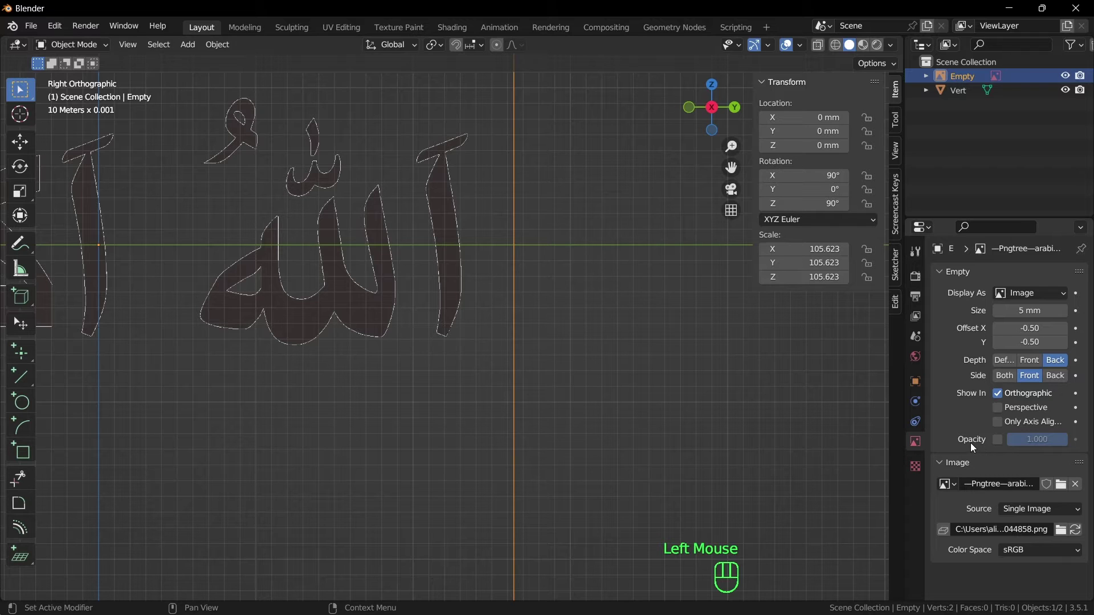
left_click(997, 440)
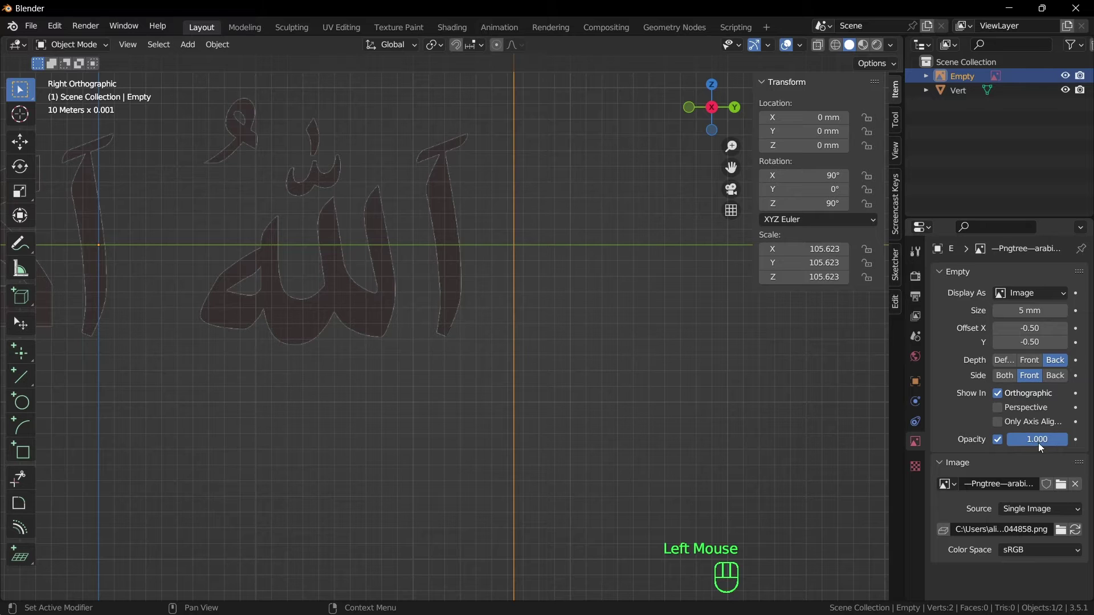
left_click_drag(1056, 440, 1021, 440)
left_click_drag(1029, 439, 1033, 439)
scroll(454, 334, "up", 2)
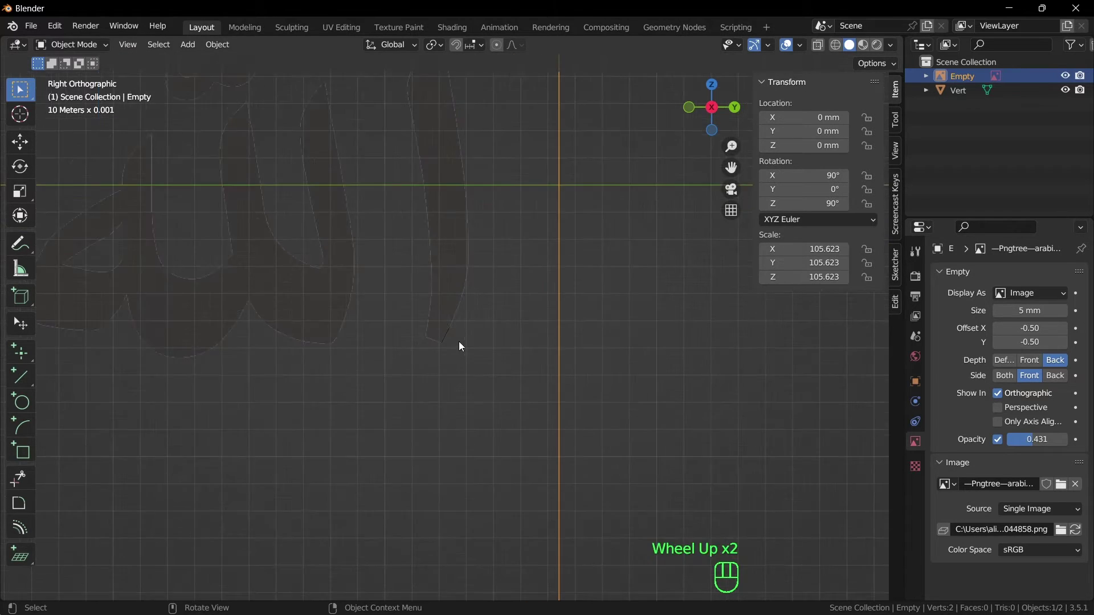
left_click_drag(1034, 439, 1033, 440)
scroll(542, 426, "up", 1)
scroll(530, 415, "up", 1)
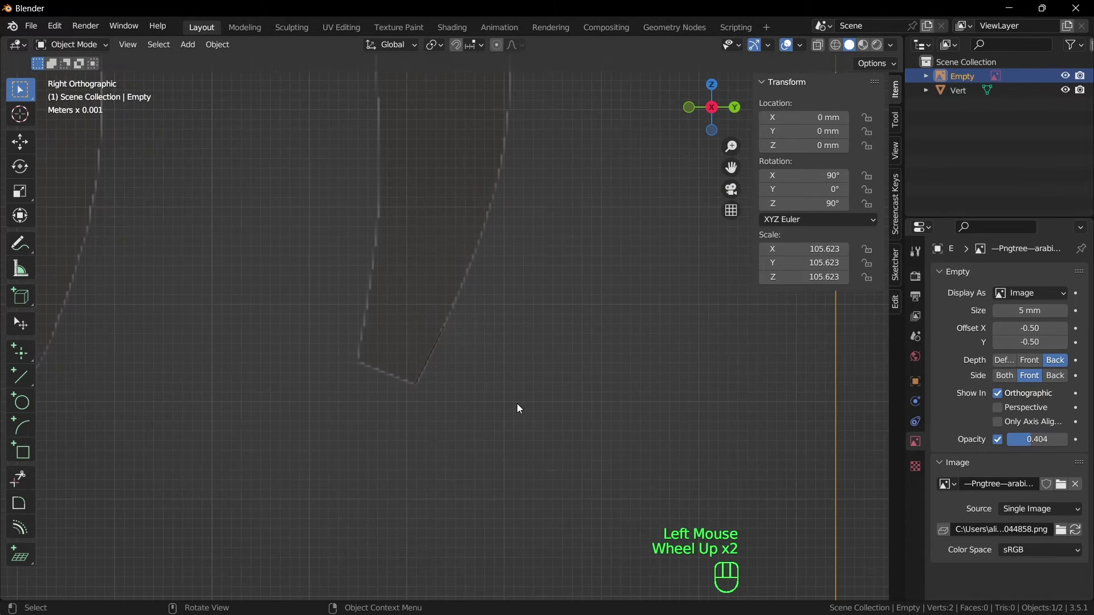
Return the outline mesh to Edit Mode and extrude its upper vertex along the alif's edge to about Y 227.53 mm, Z -43.12 mm
left_click(468, 351)
left_click(414, 368)
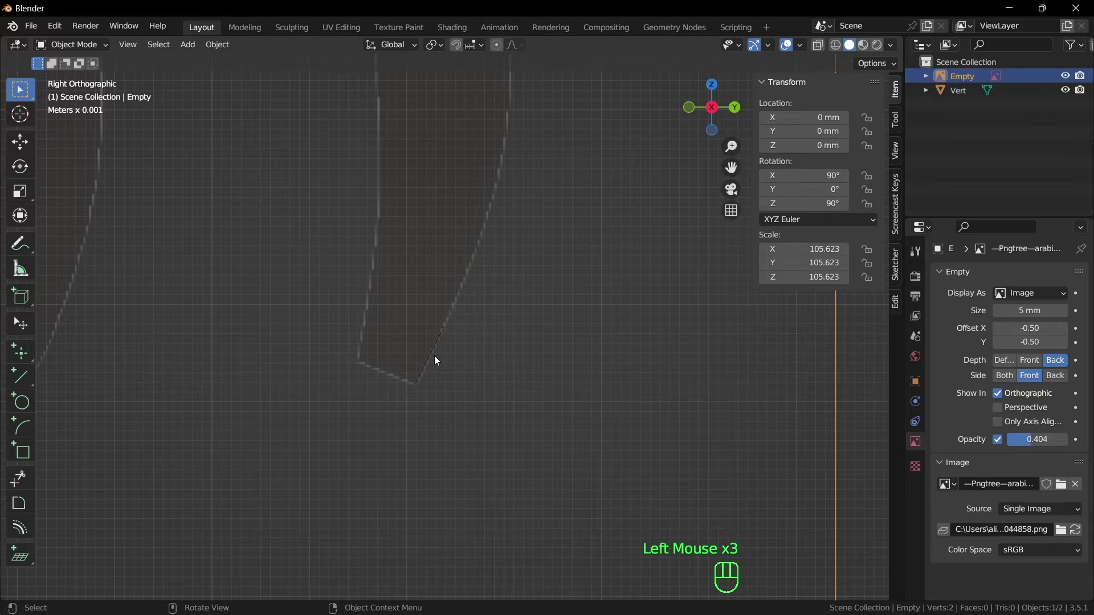
left_click(429, 354)
key("Tab")
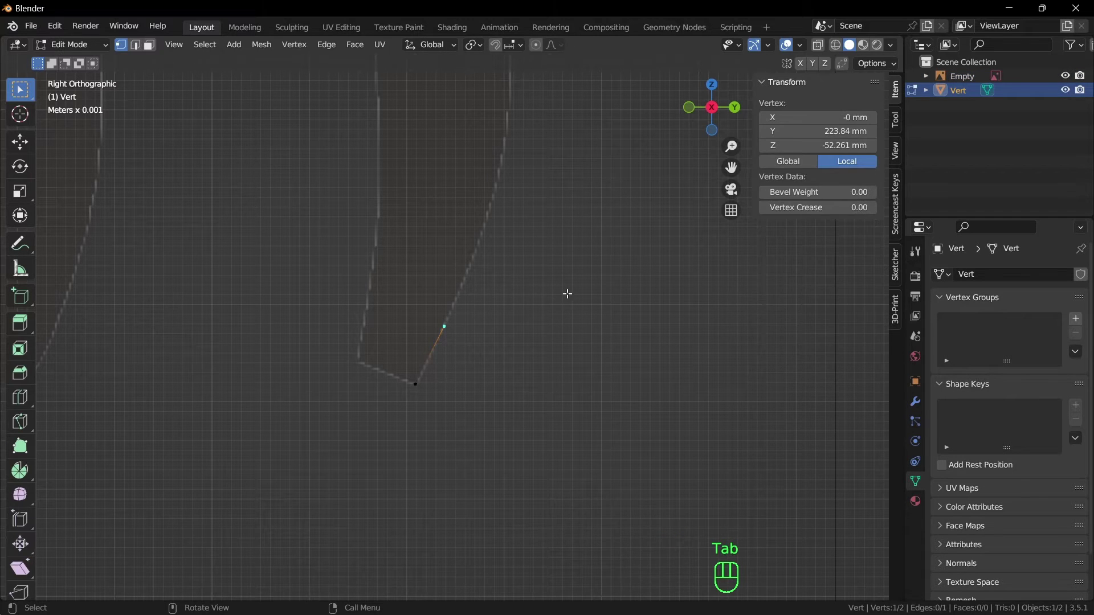
left_click(482, 403)
left_click(445, 327)
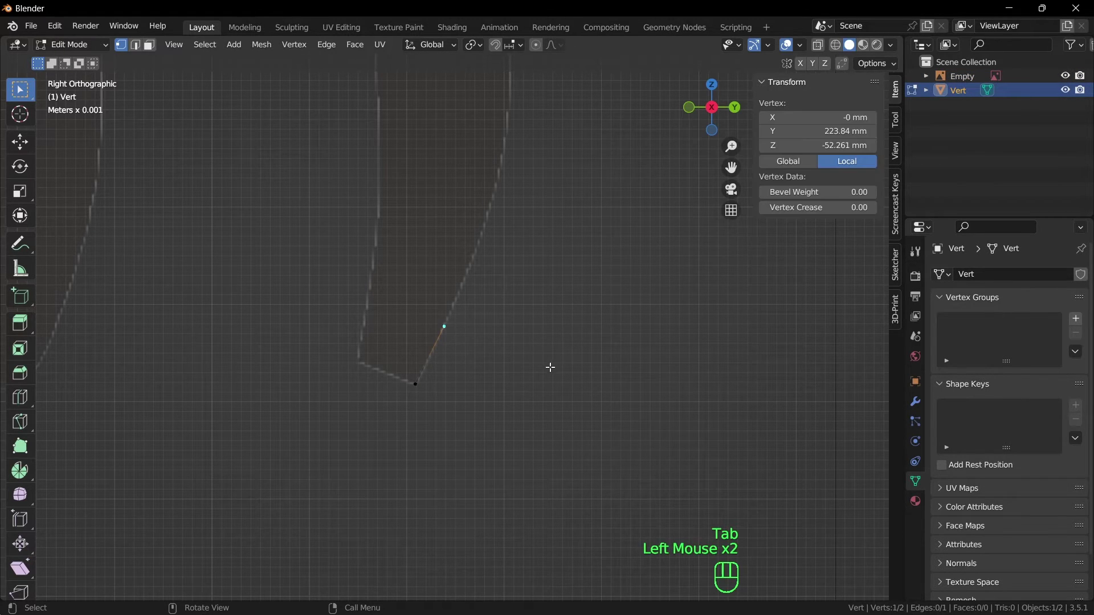
scroll(529, 377, "up", 2)
scroll(509, 386, "down", 4)
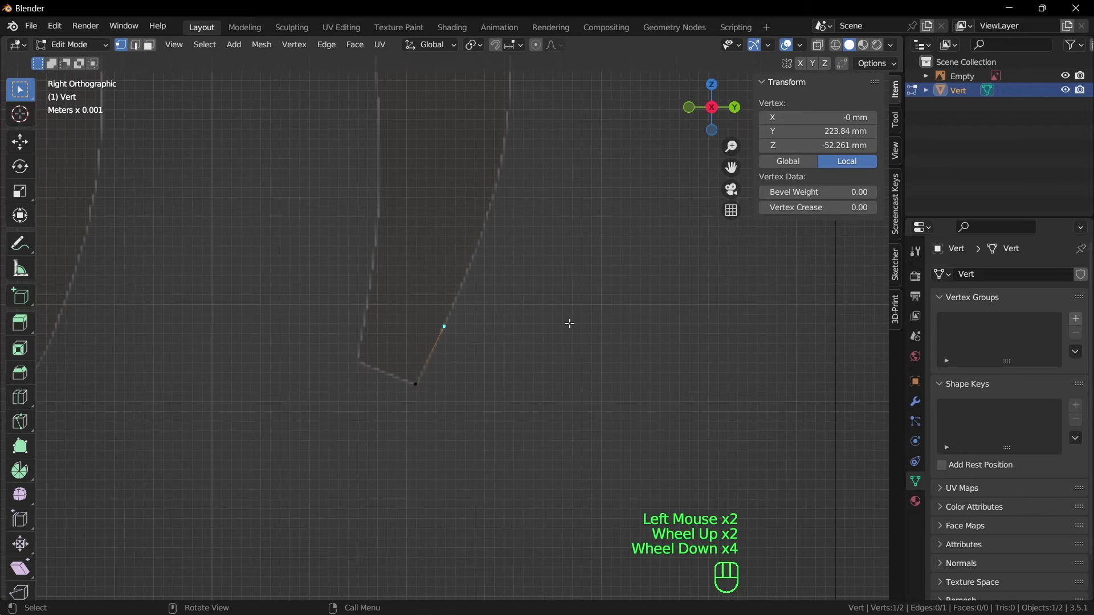
left_click(423, 305)
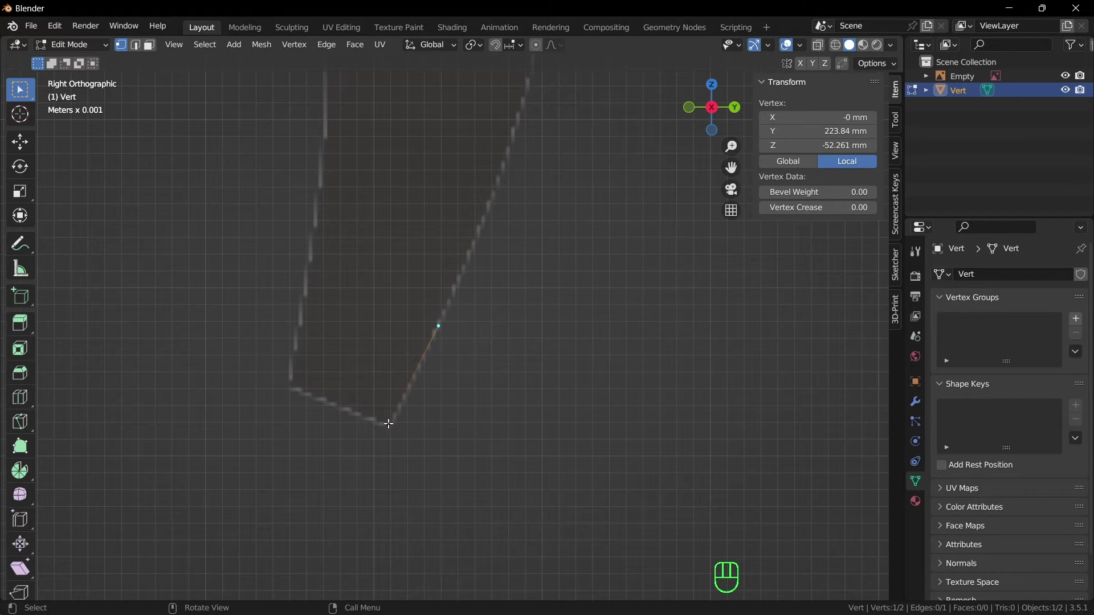
key("e")
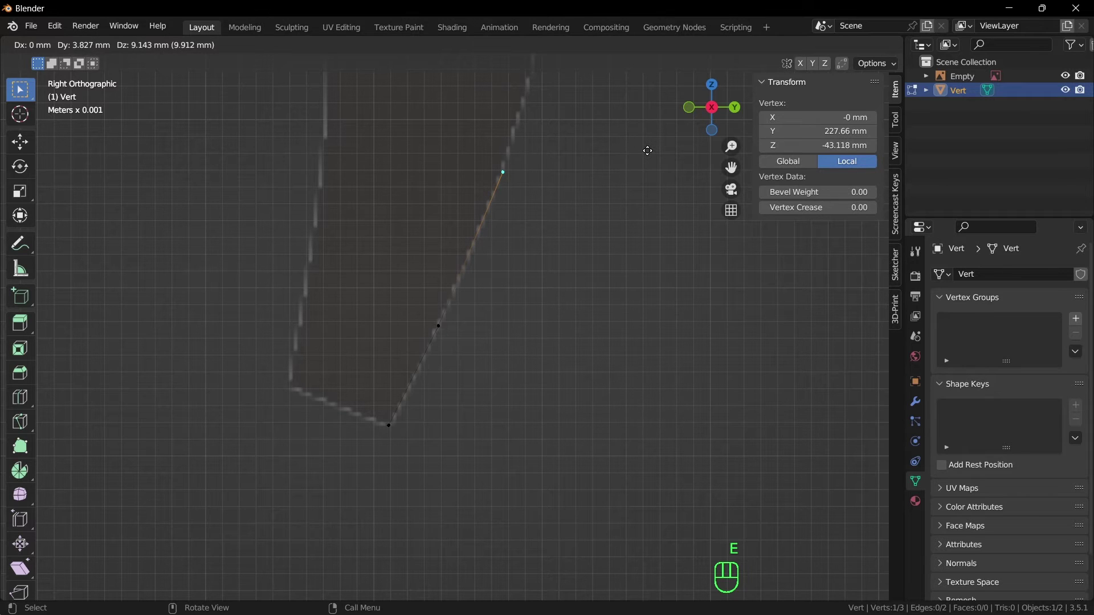
left_click(646, 151)
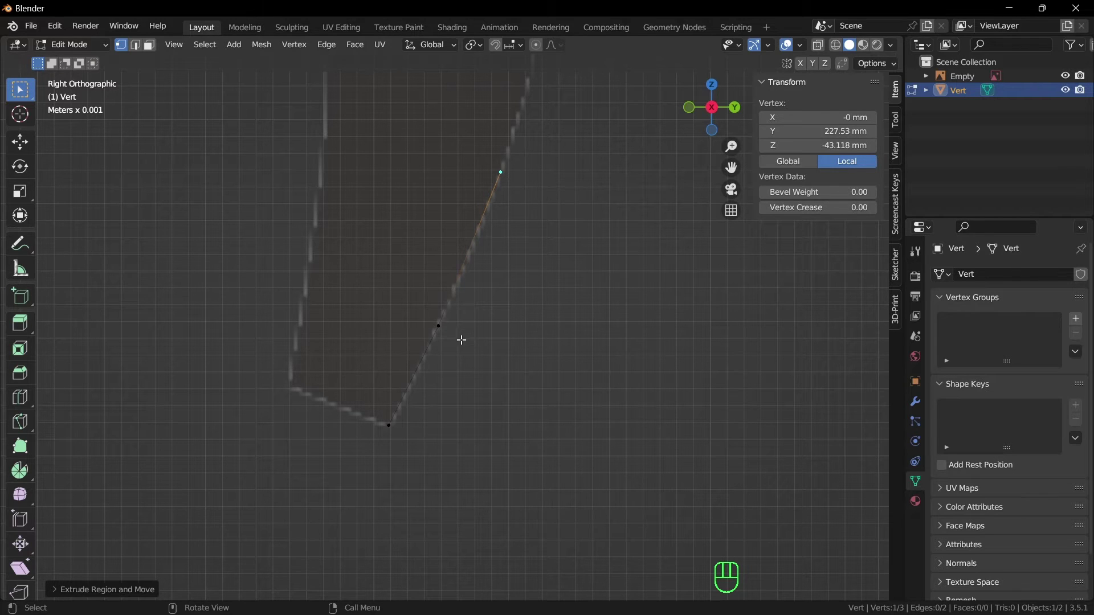
Select all three outline vertices, try extruding them about 9.9 mm outward from the alif, and undo the extrusion
left_click(440, 328, "shift")
left_click(420, 395, "shift")
key("e")
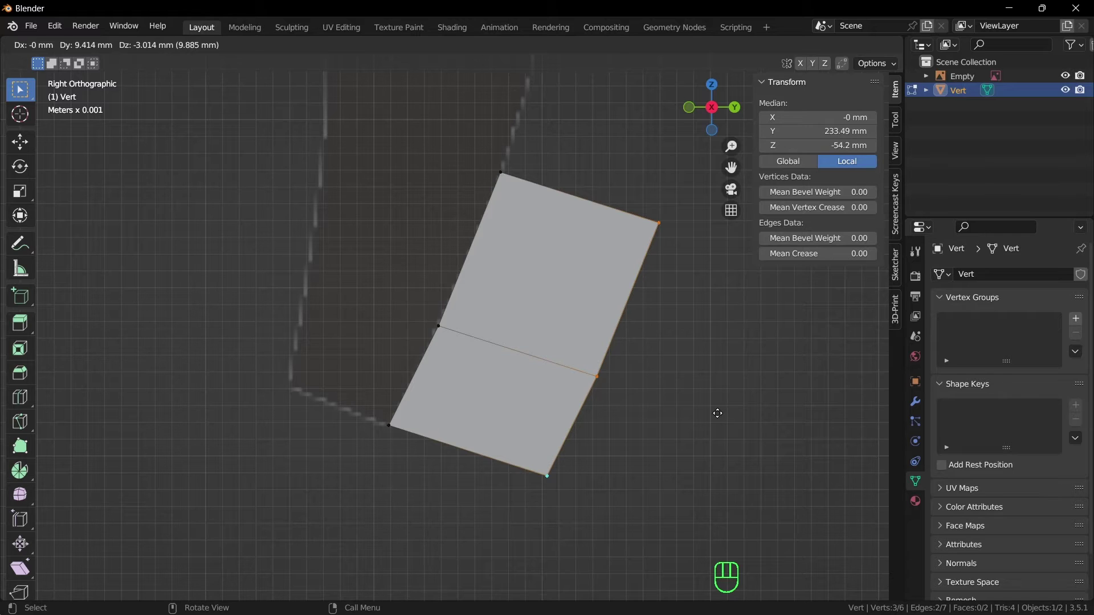
left_click(717, 413)
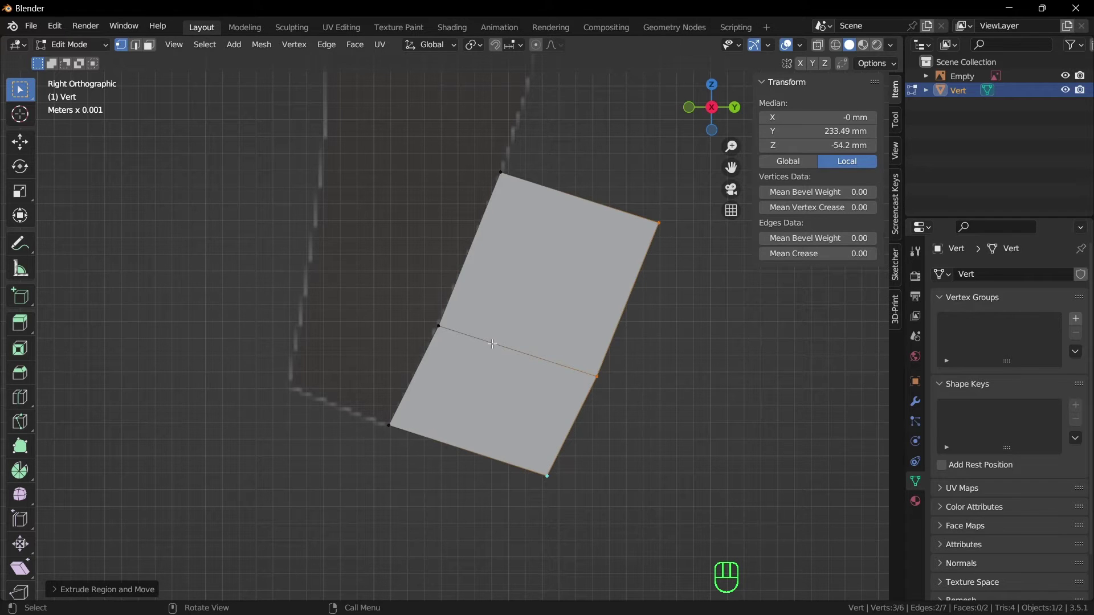
key("ctrl+z")
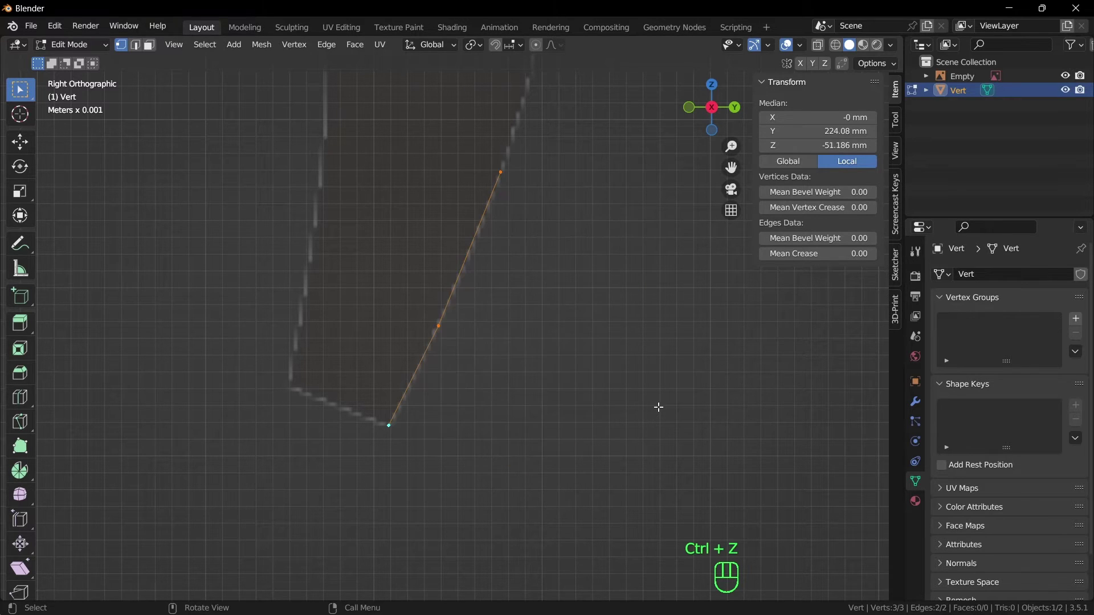
Try extruding the three vertices in place and moving the copies about 3.8 mm outward, and undo both operations
key("e")
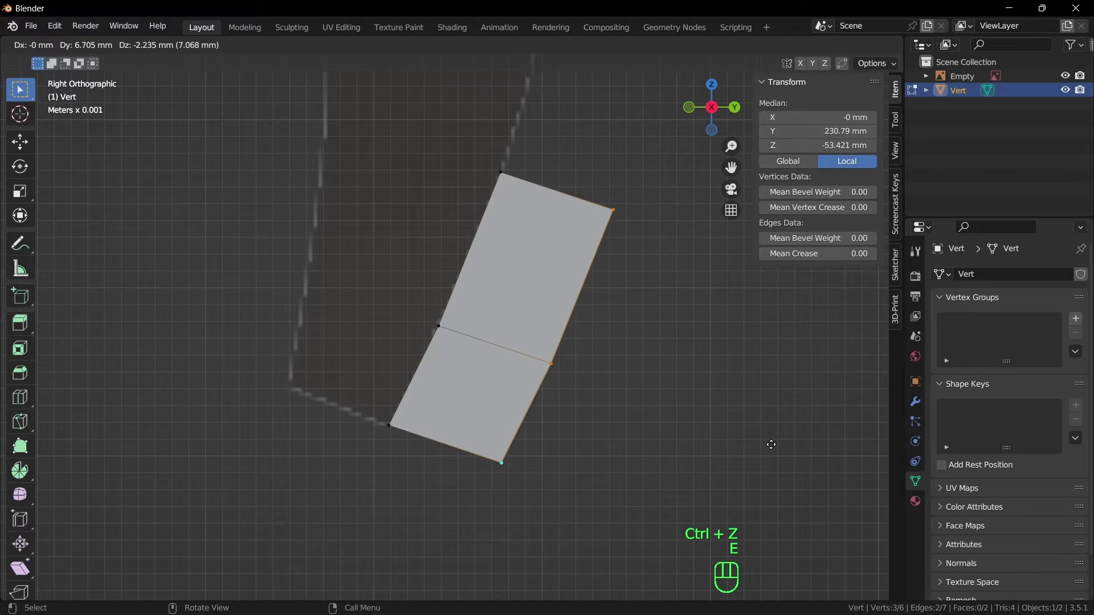
right_click(771, 444)
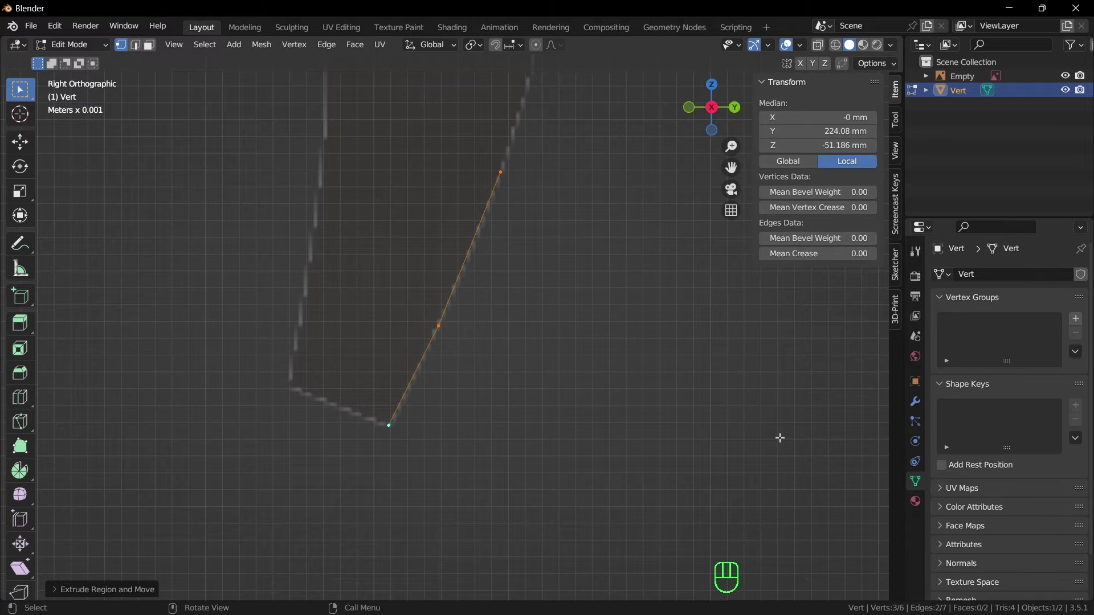
key("g")
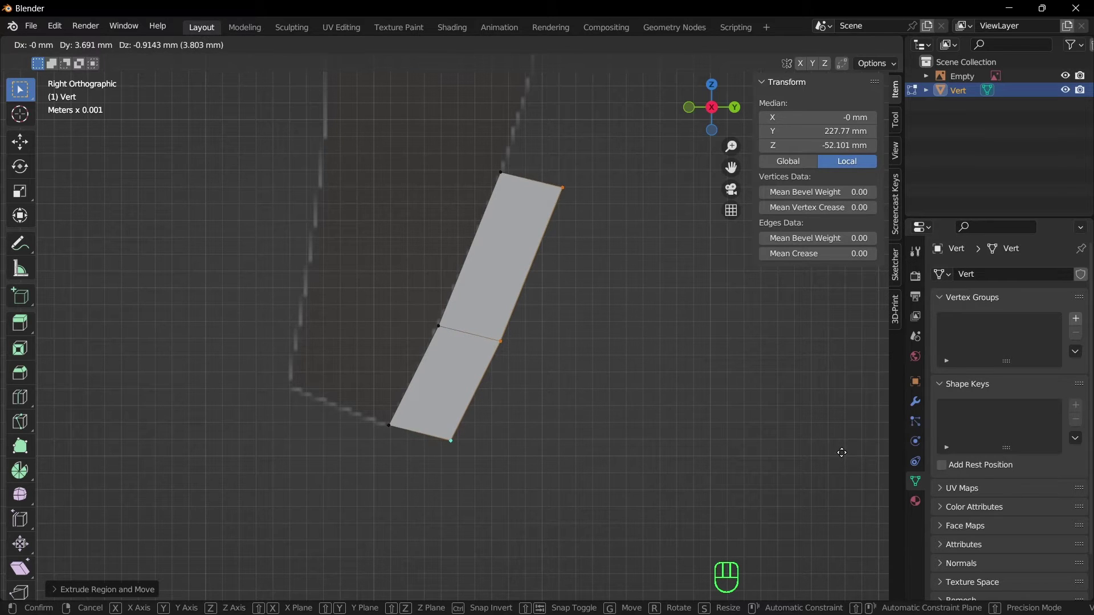
left_click(842, 452)
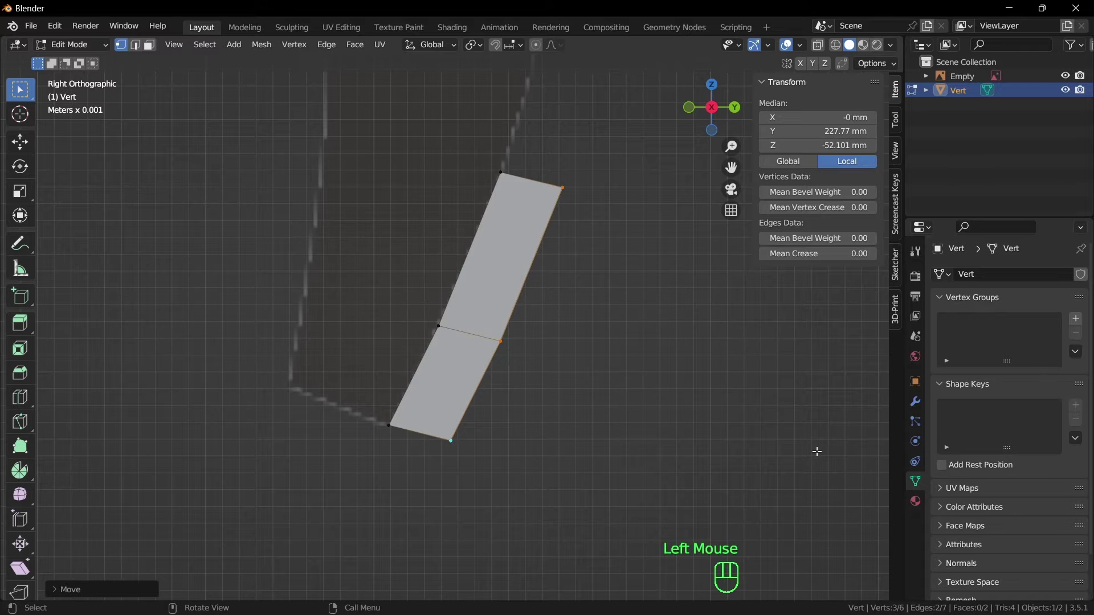
key("ctrl+z")
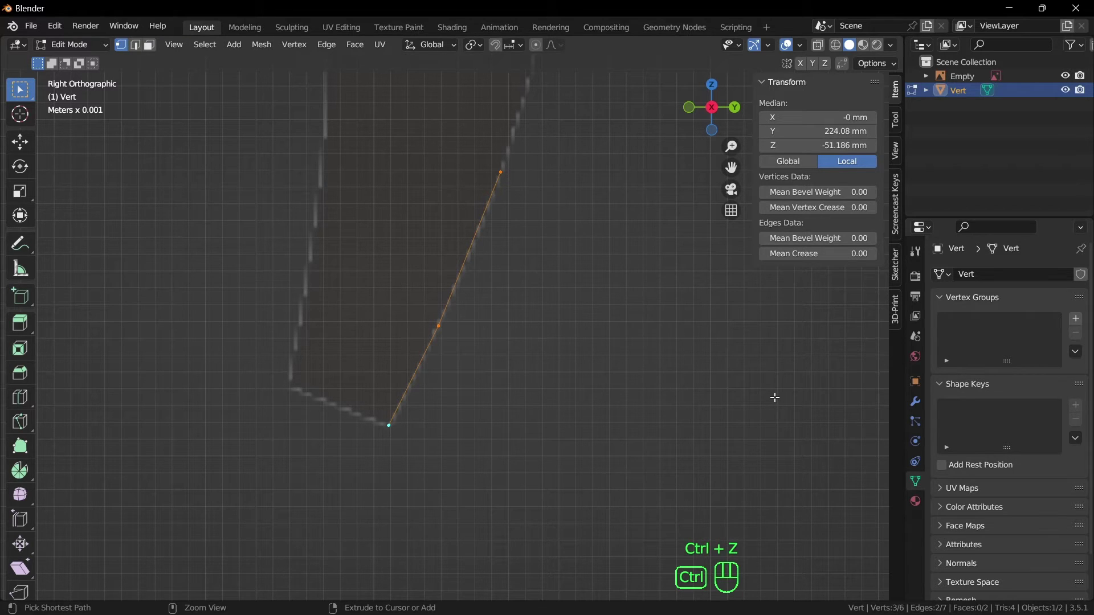
key("ctrl+z")
key("ctrl+z")
Select the middle and upper outline vertices individually, clear the selection, and finish with only the middle vertex selected
left_click(640, 352)
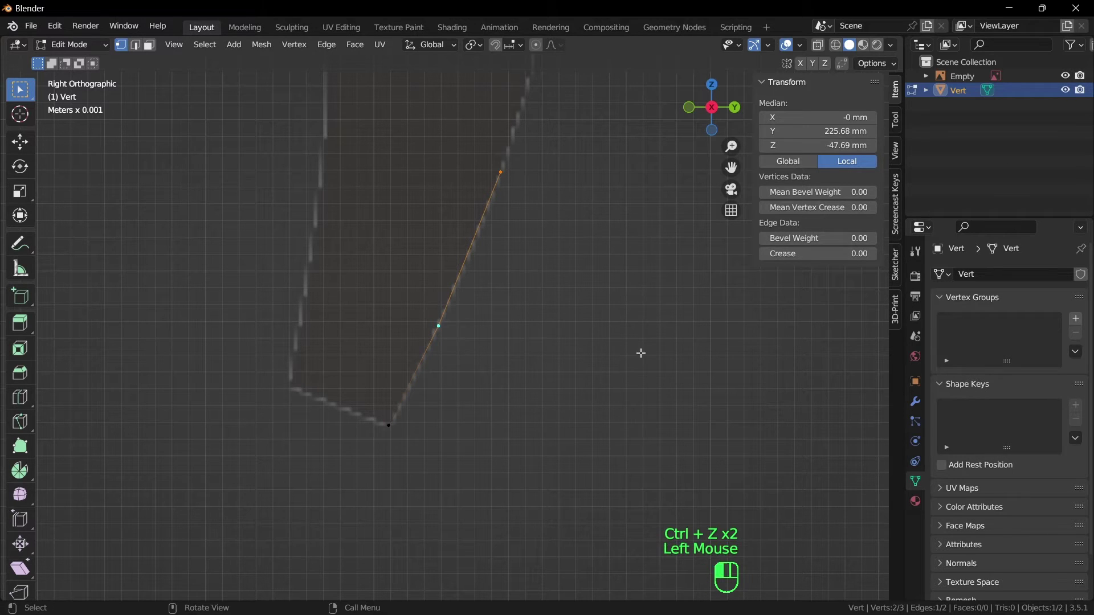
left_click(439, 327)
left_click(501, 174)
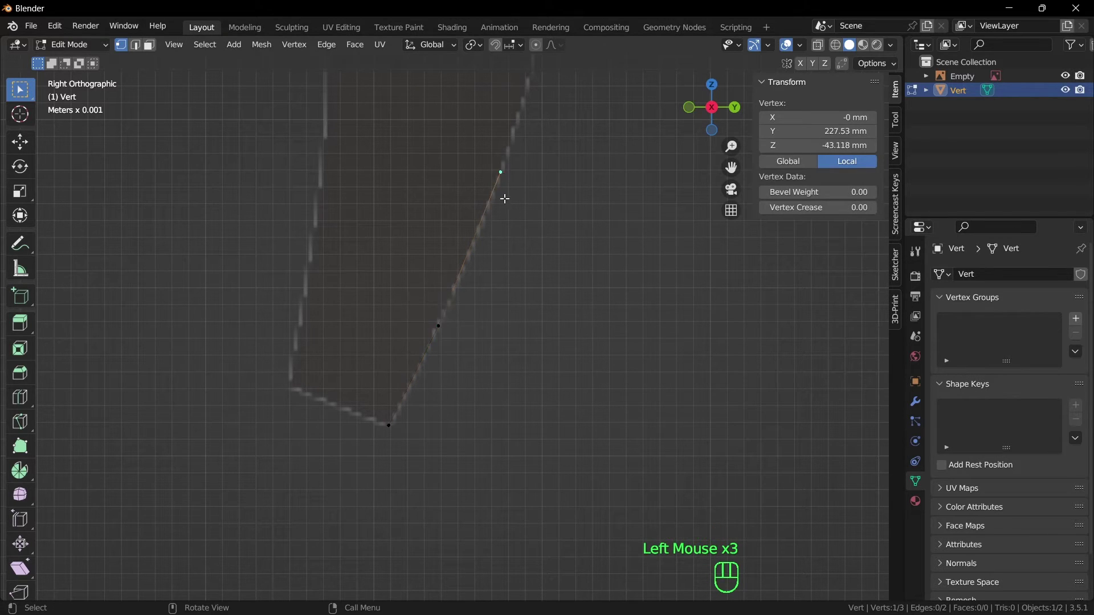
left_click(439, 327)
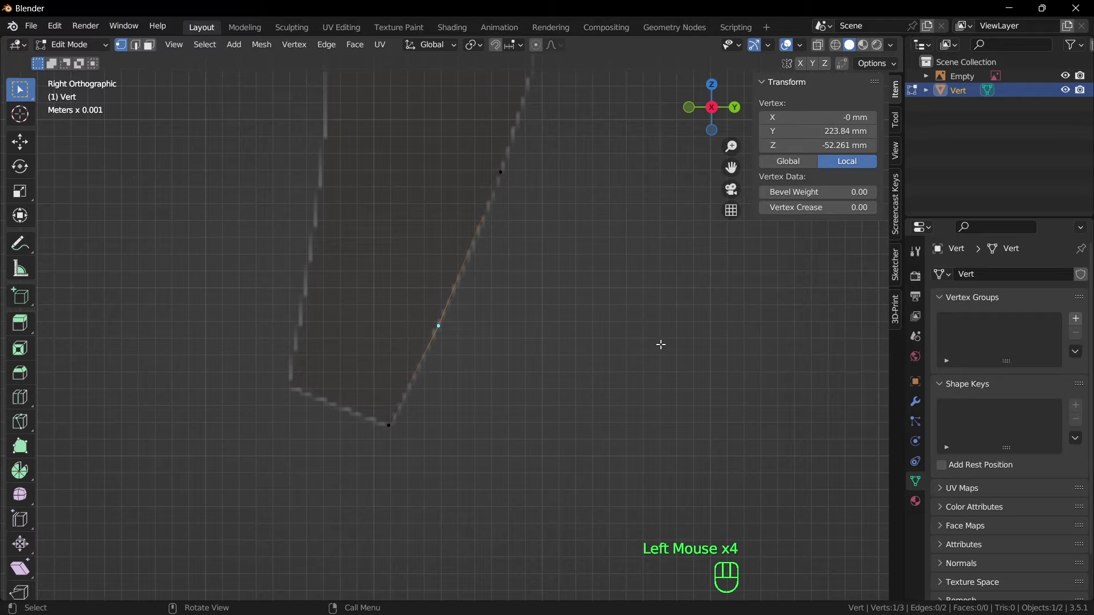
left_click(562, 375)
left_click(511, 320)
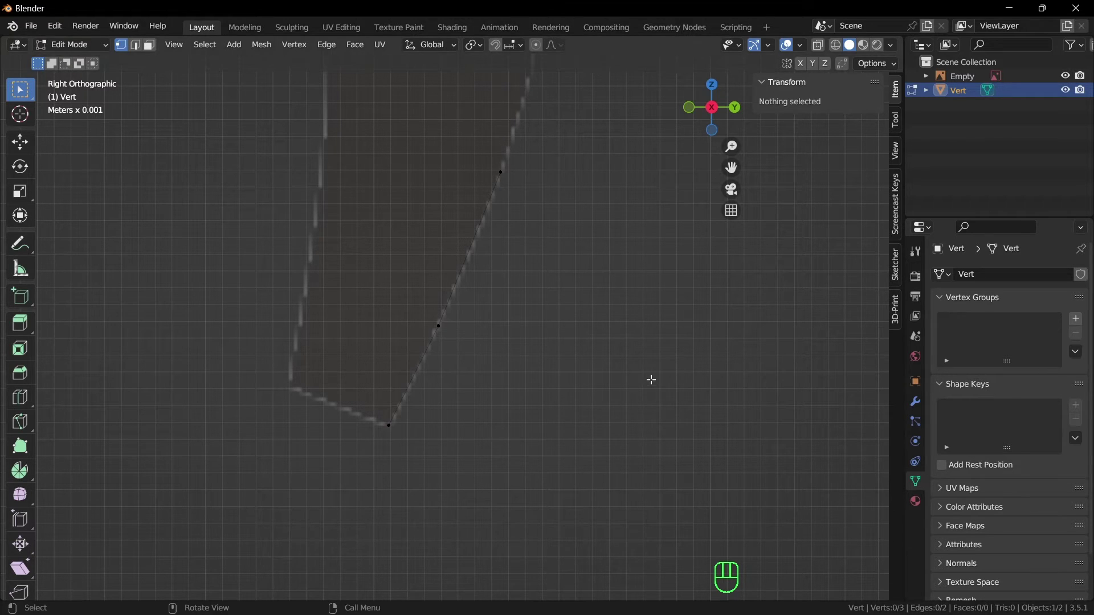
left_click(439, 325)
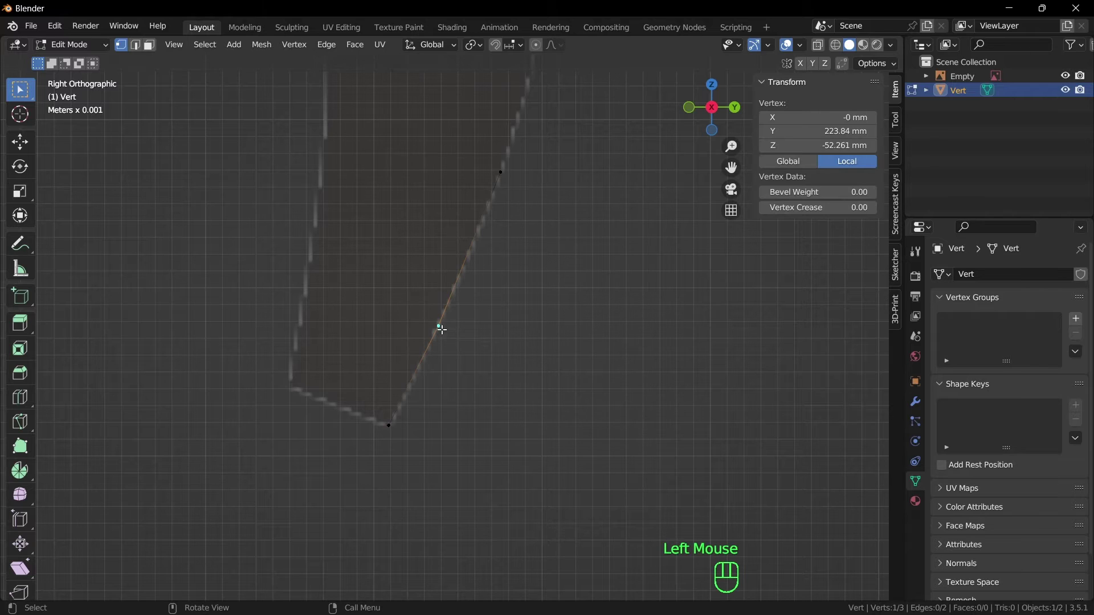
Try moving the middle outline vertex about 10.2 mm outward from the alif's edge, and cancel the move
key("g")
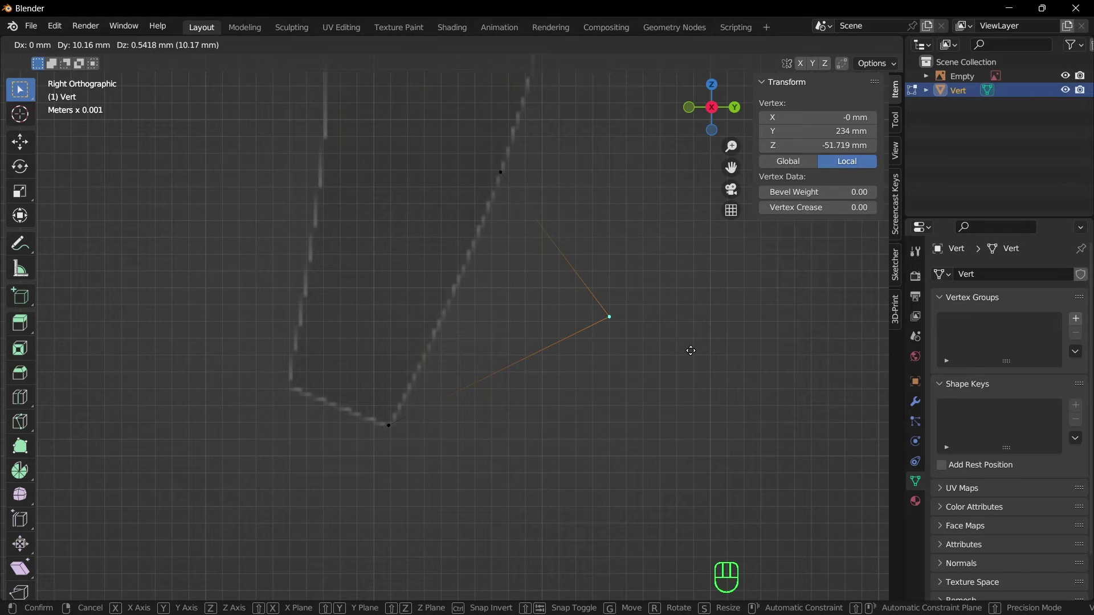
key("Escape")
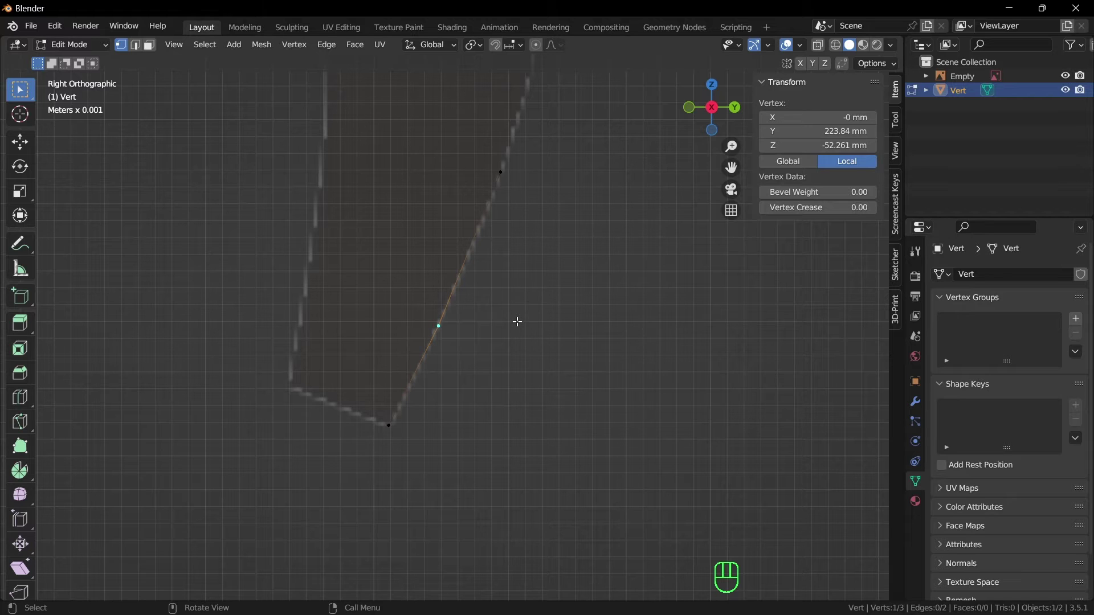
scroll(519, 320, "down", 2)
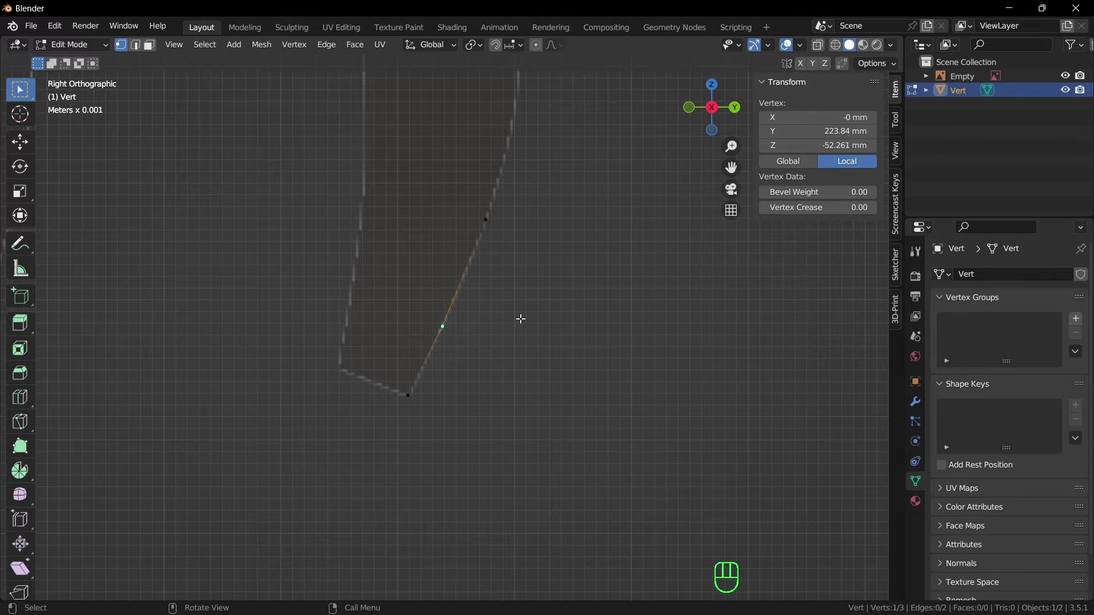
Select the uppermost outline vertex and extrude it along the alif's edge to about Y 229.33 mm, Z -37.61 mm
left_click(488, 218)
middle_click_drag(531, 250, 473, 405, "shift")
left_click(481, 385)
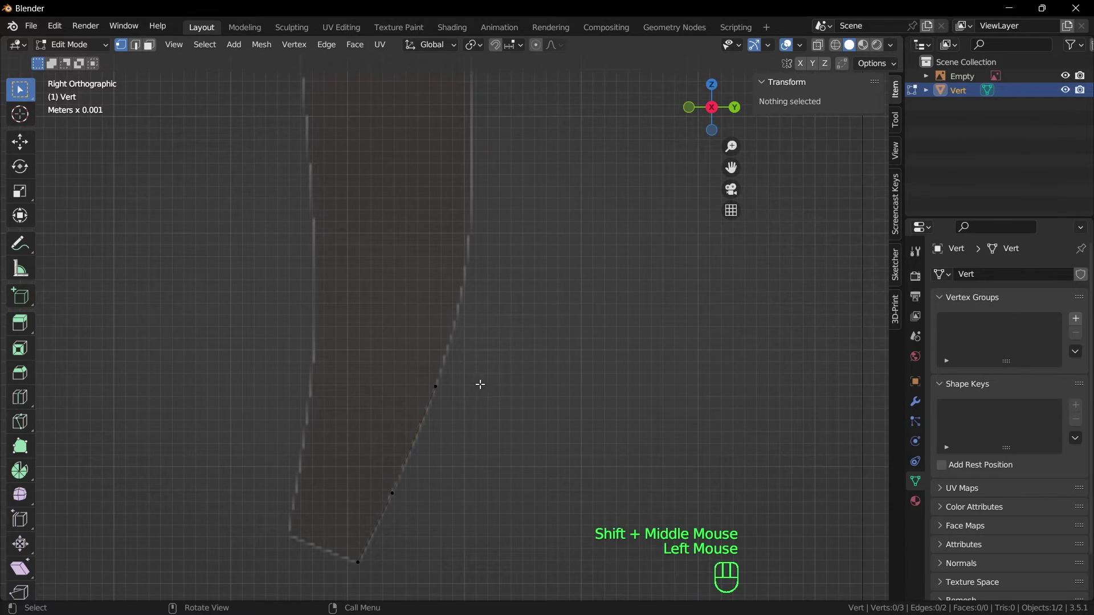
left_click(436, 387)
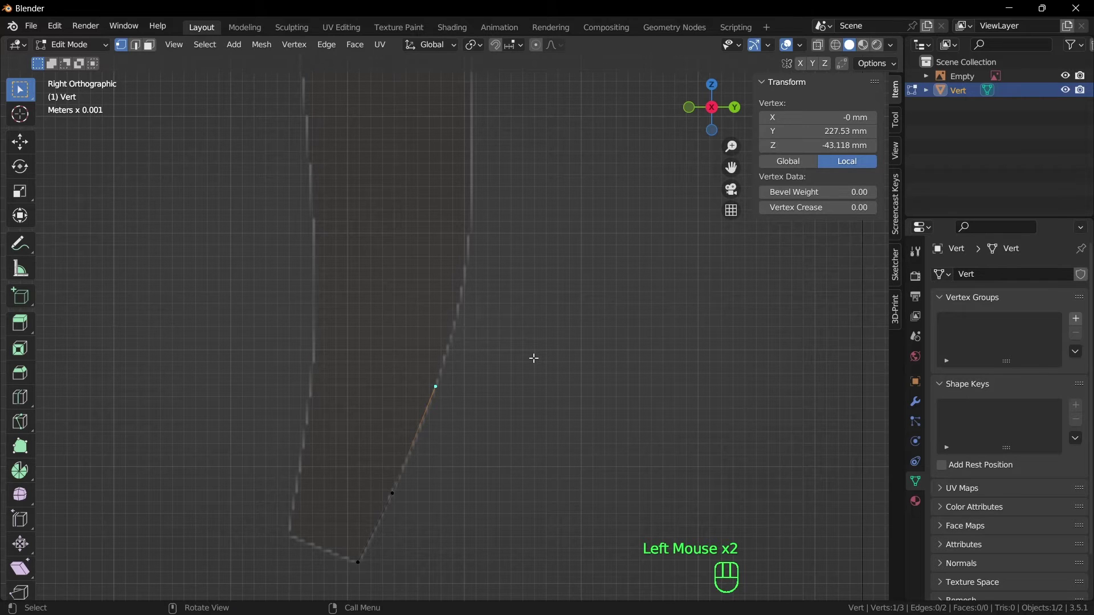
key("e")
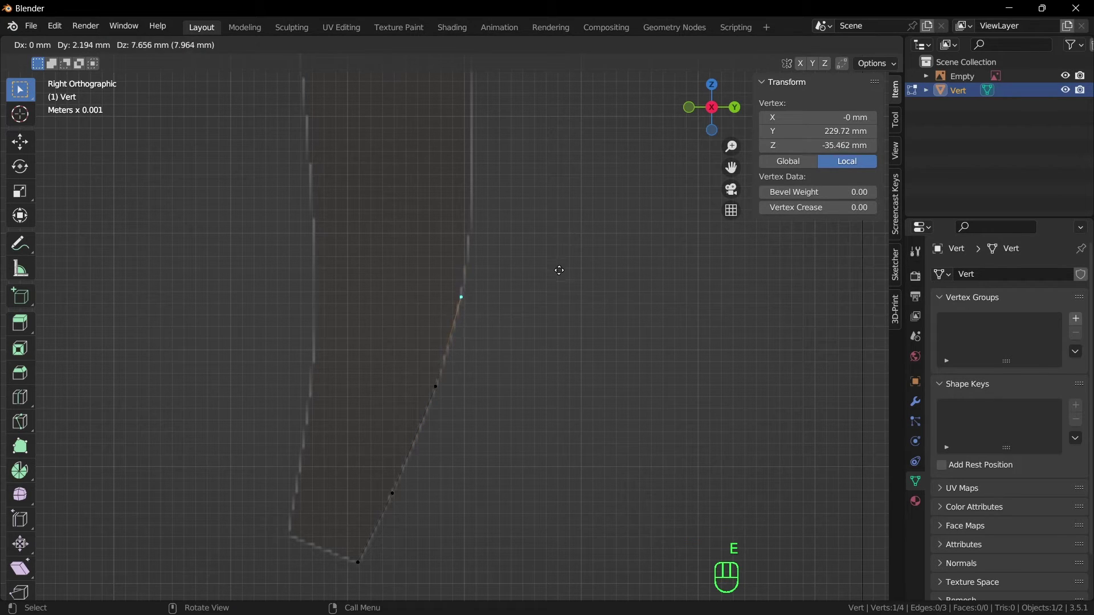
left_click(555, 294)
Try extruding the uppermost vertex farther up the alif's edge, and undo the extrusion
scroll(527, 370, "up", 2)
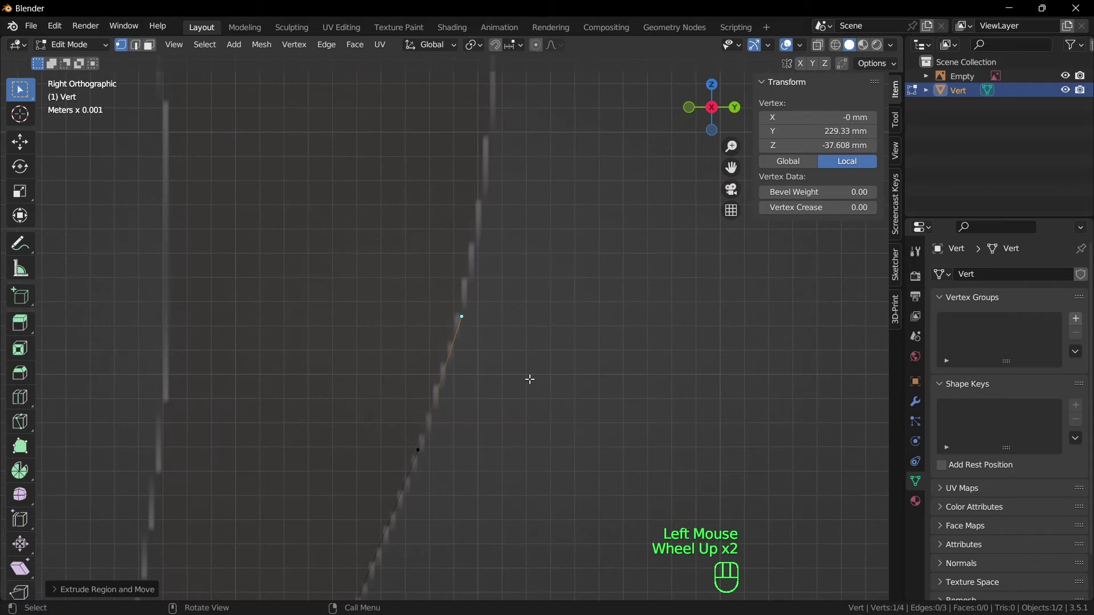
middle_click_drag(542, 381, 525, 334, "shift")
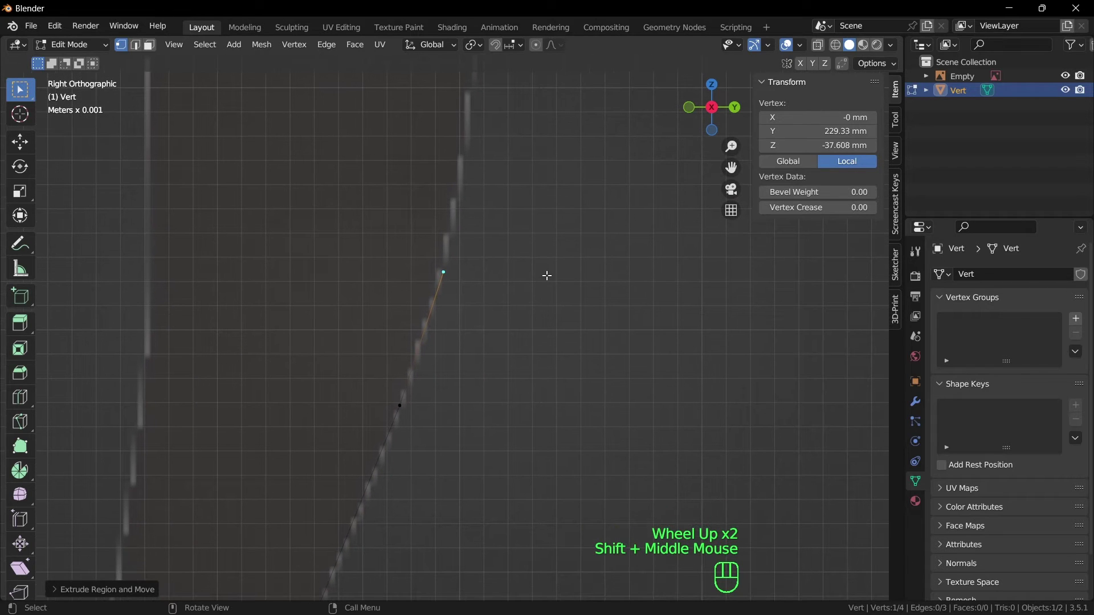
key("e")
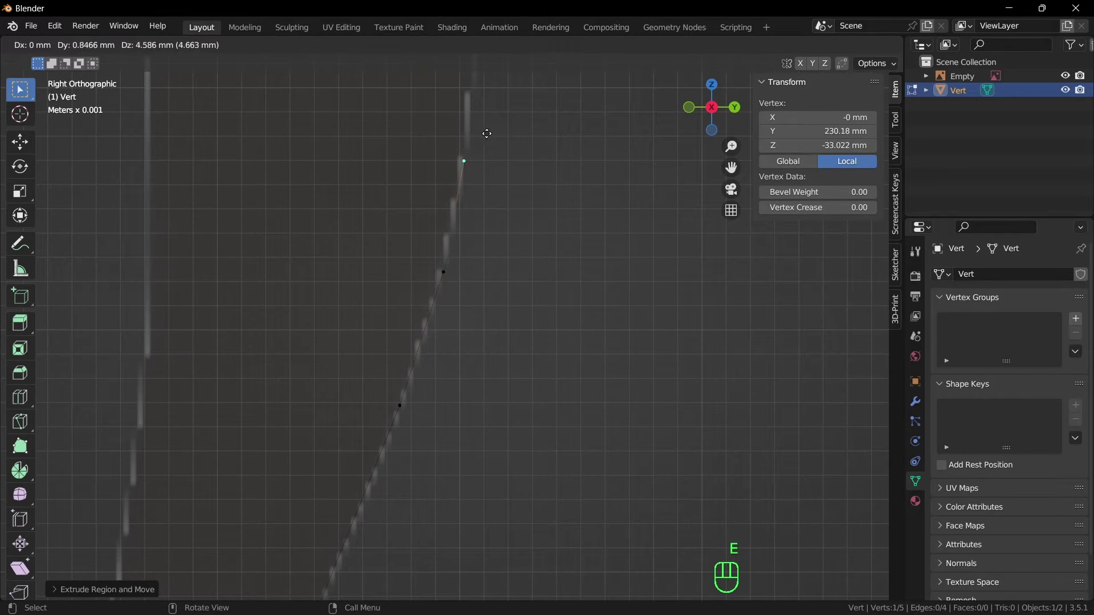
left_click(521, 76)
scroll(545, 268, "down", 2)
key("ctrl+z")
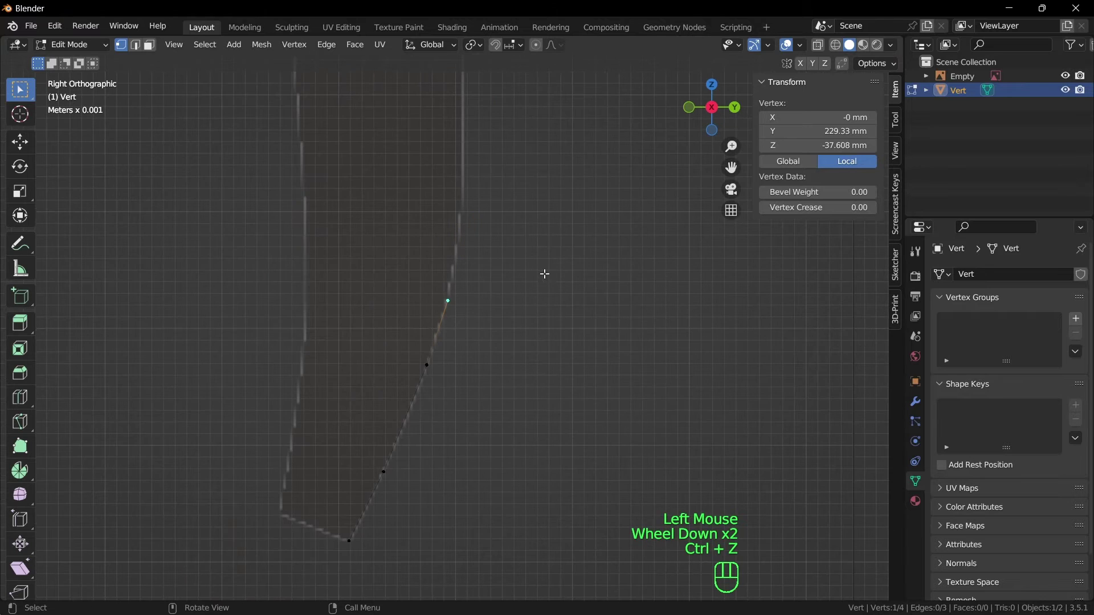
Extrude two more vertices up the alif's curved edge, to about Y 229.87, Z -34.39 mm and Y 230.49, Z -30.24 mm
key("e")
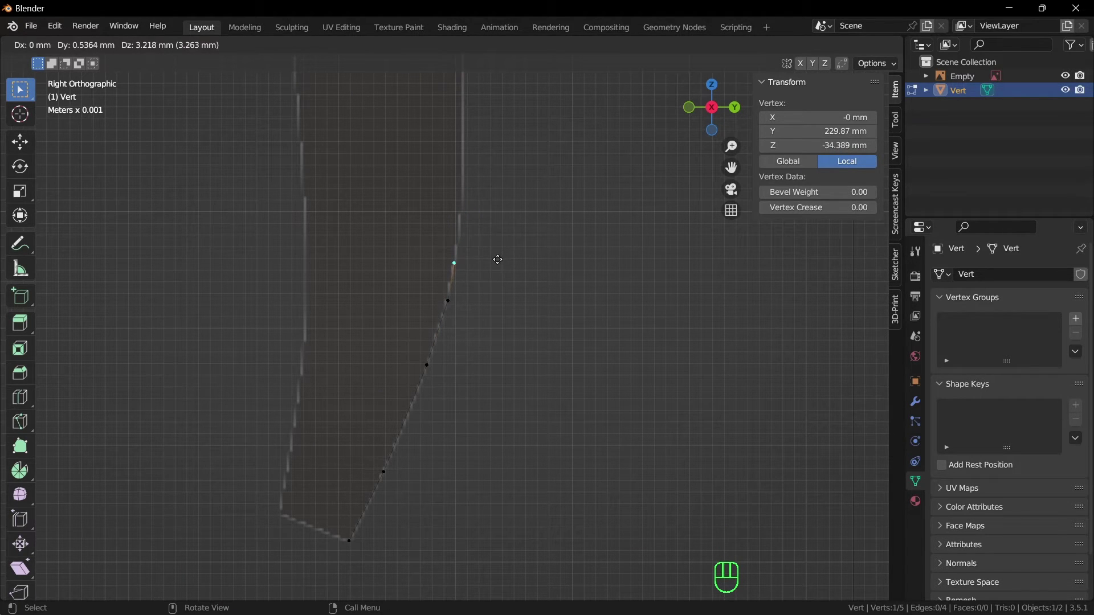
left_click(497, 260)
scroll(498, 279, "up", 2)
middle_click_drag(498, 279, 481, 406, "shift")
left_click(549, 381)
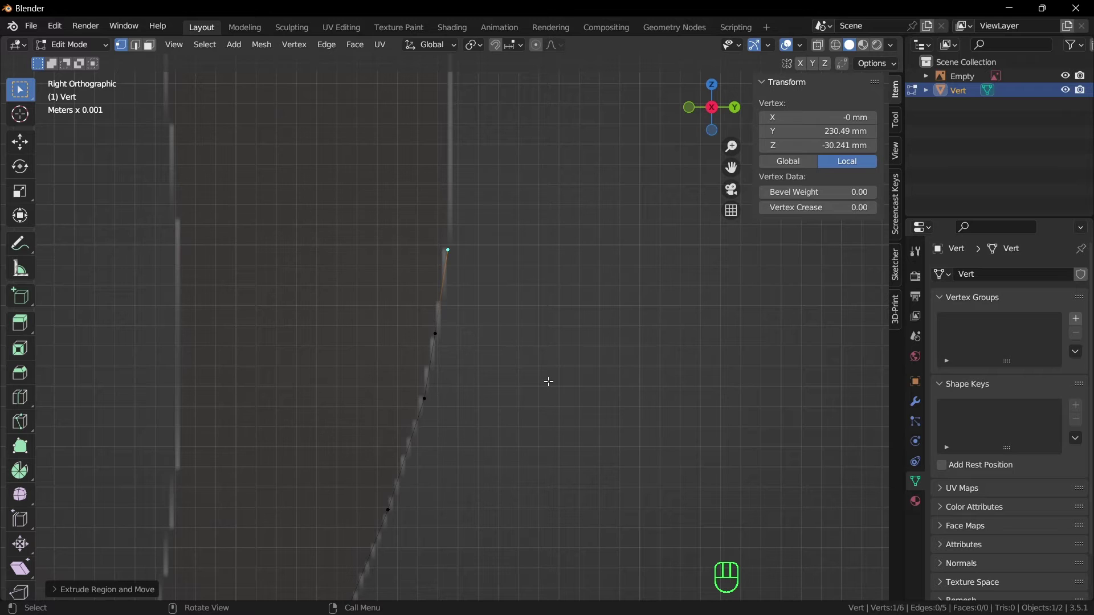
Save the project as "arapca yazi.blend" in the blender projects folder
key("ctrl")
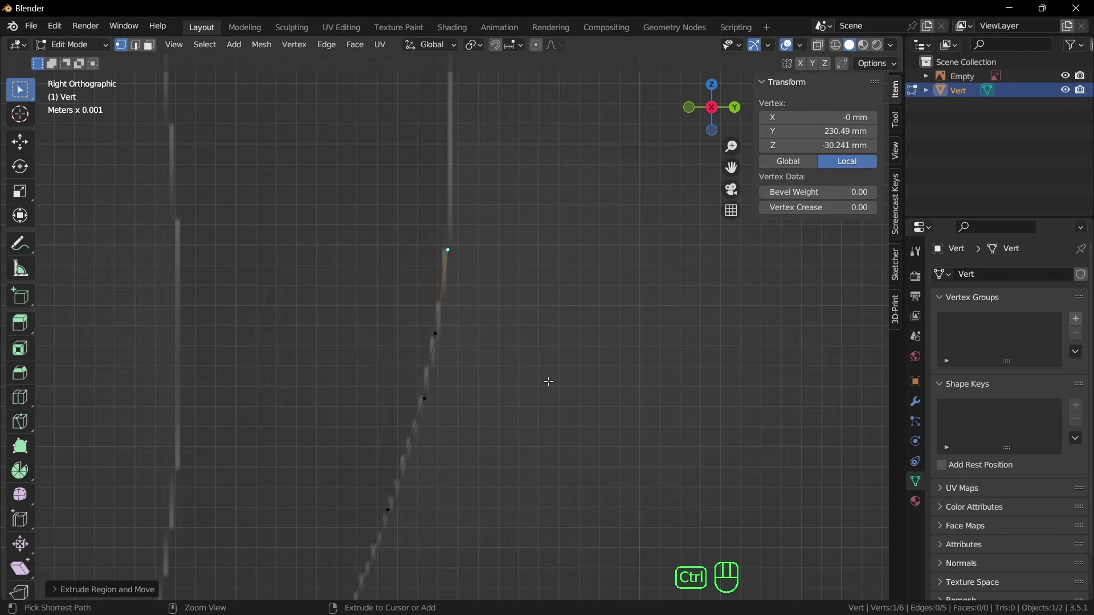
key("ctrl+s")
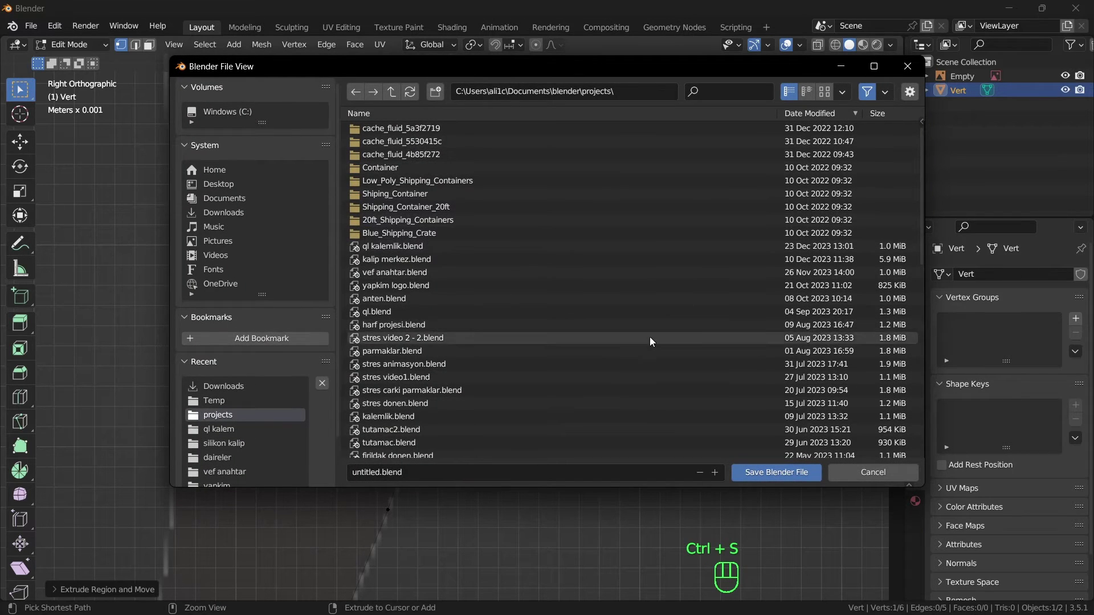
left_click(375, 473)
left_click(380, 474)
key("ctrl+BackSpace")
type("arapca ya")
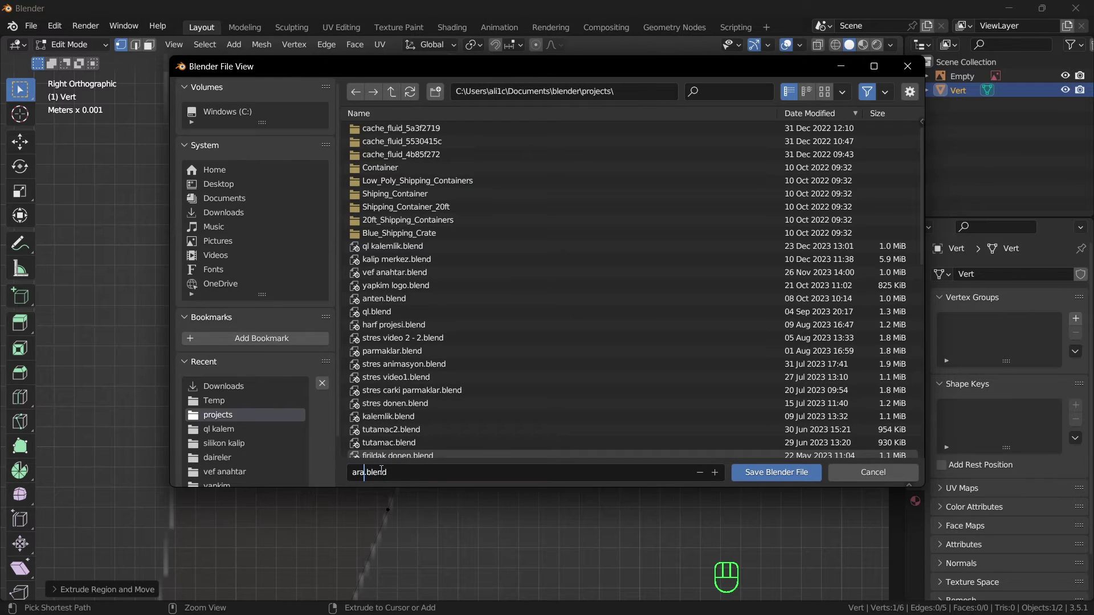
type("zi")
left_click(769, 475)
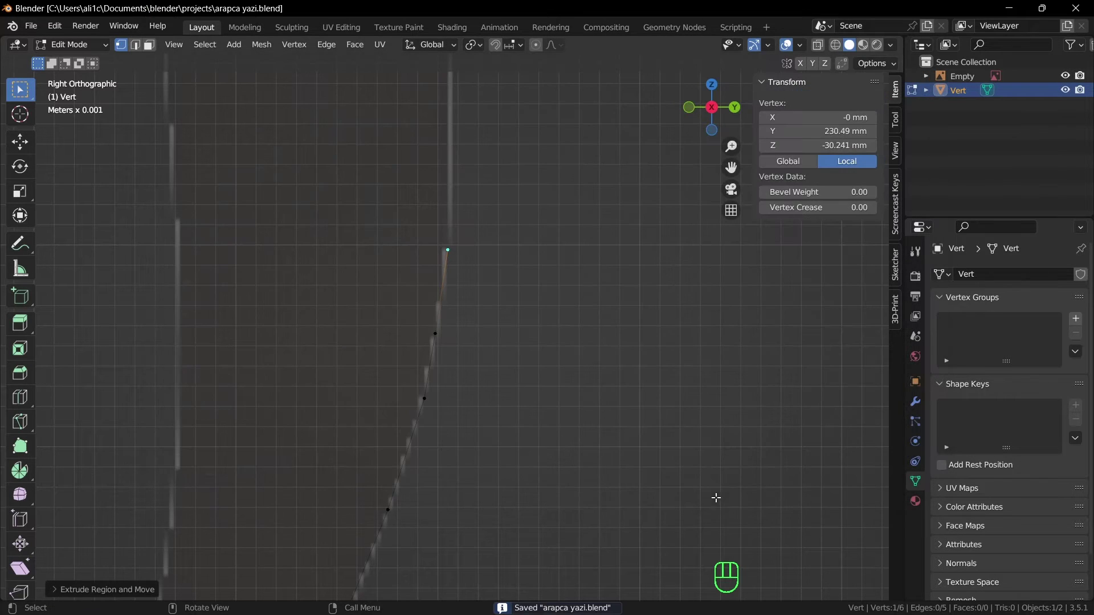
Examine the Auto Save option and its timer in the Save & Load preferences, and close the preferences
left_click(57, 25)
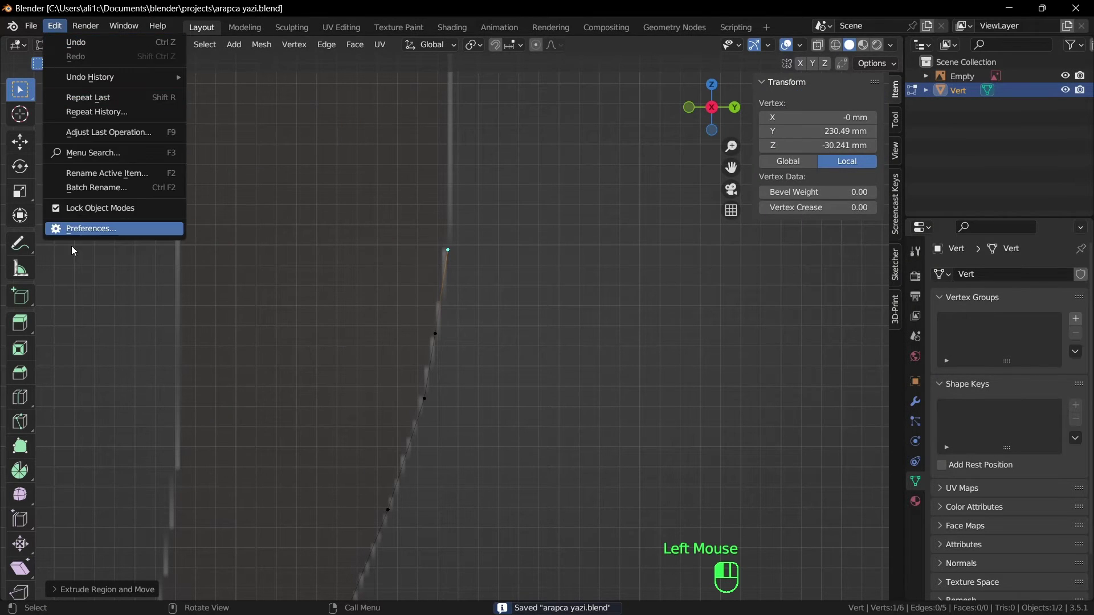
left_click(98, 229)
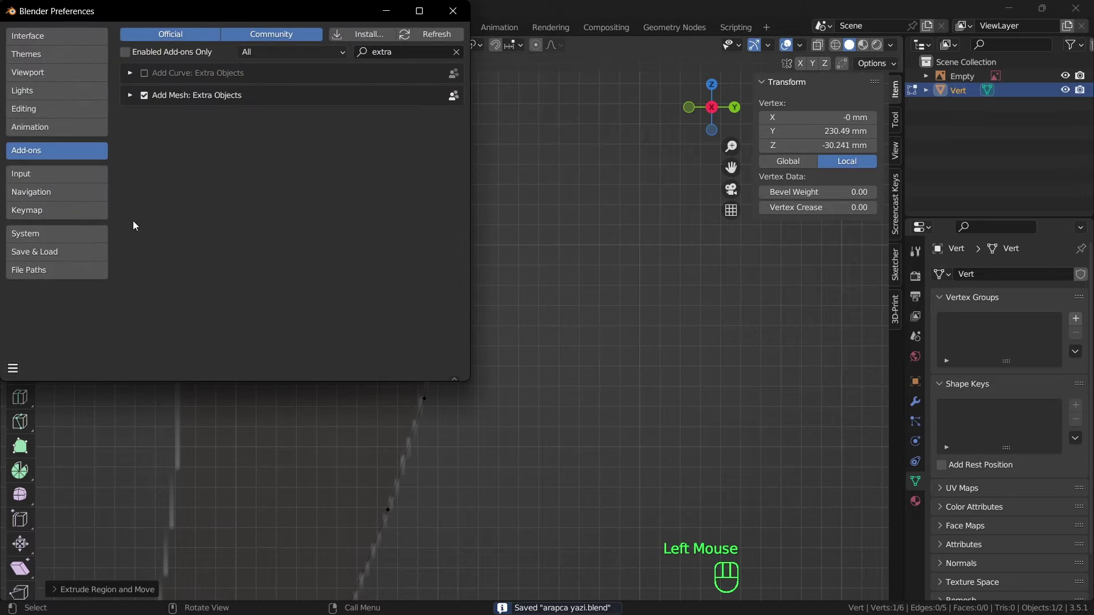
left_click(53, 251)
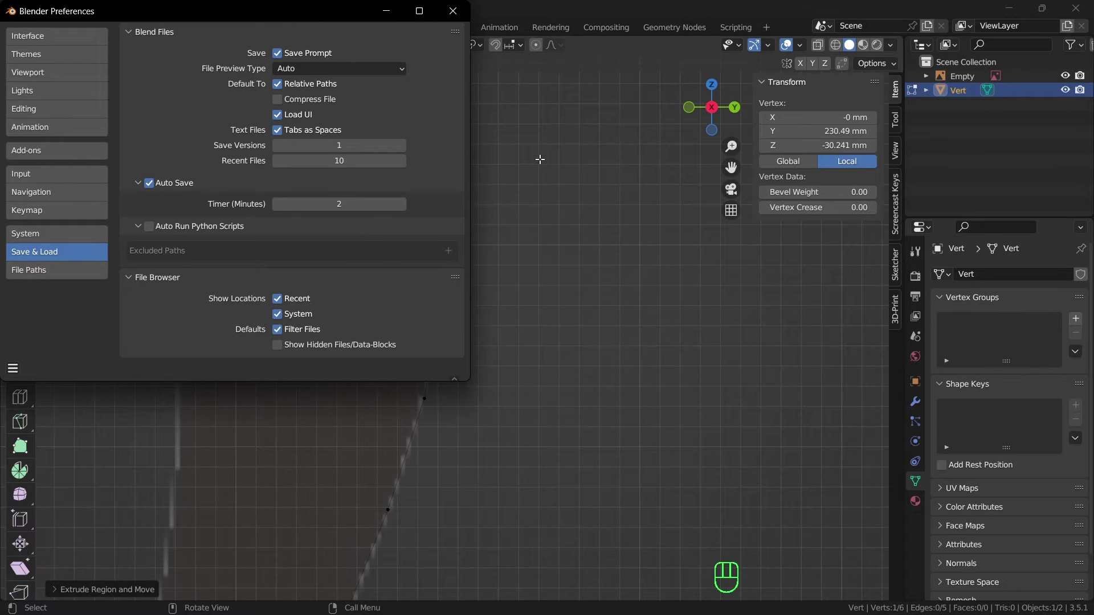
left_click(453, 11)
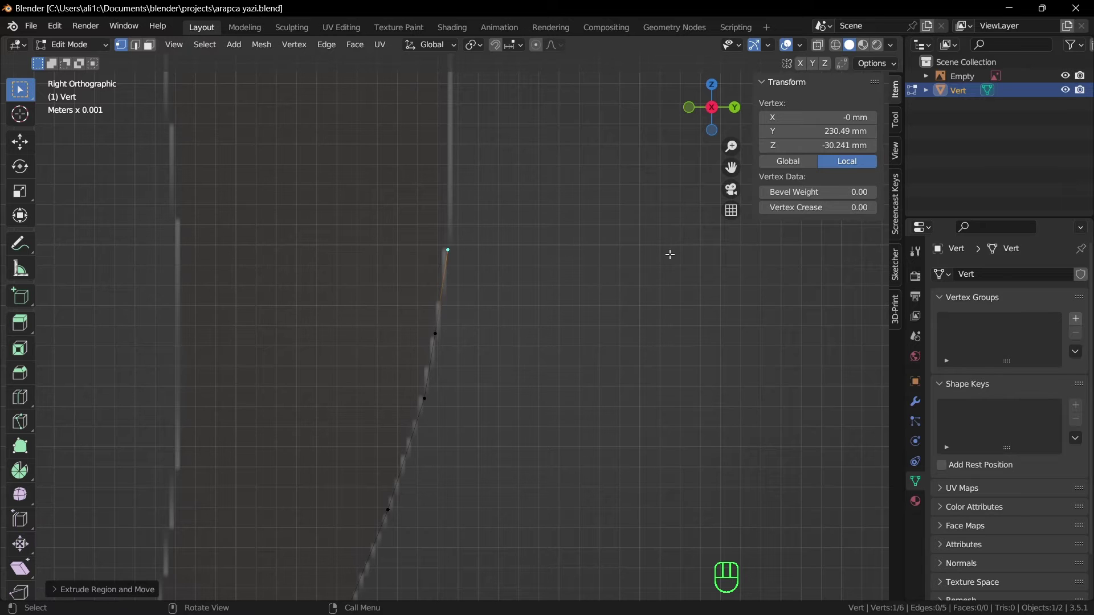
Examine the auto-saved files available for recovery and leave the file view without recovering any of them
scroll(661, 294, "down", 3)
scroll(661, 296, "down", 2)
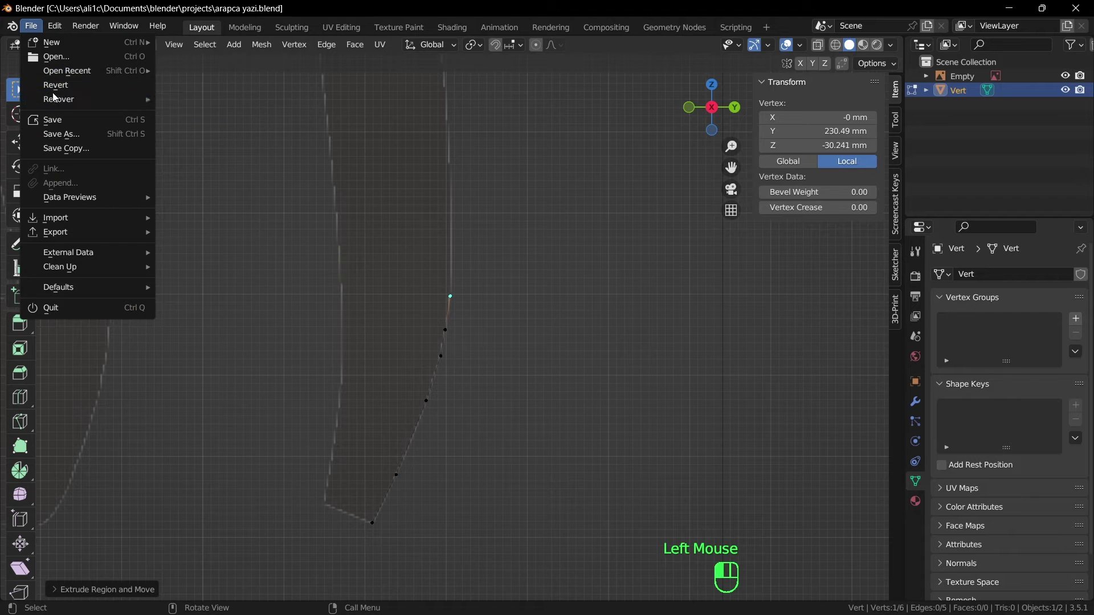
mouse_move(69, 71)
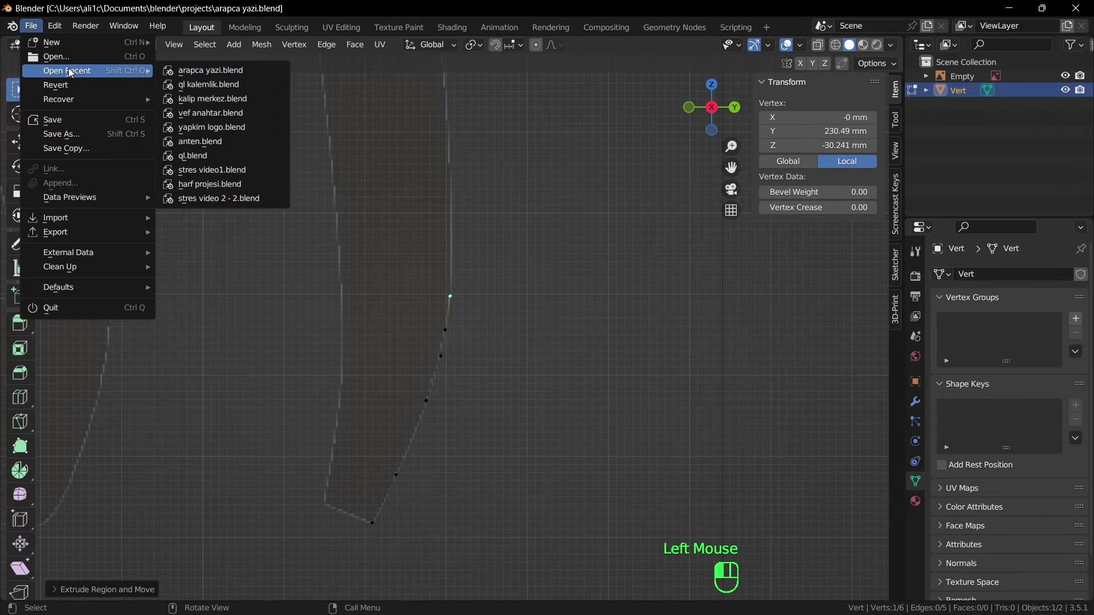
mouse_move(73, 99)
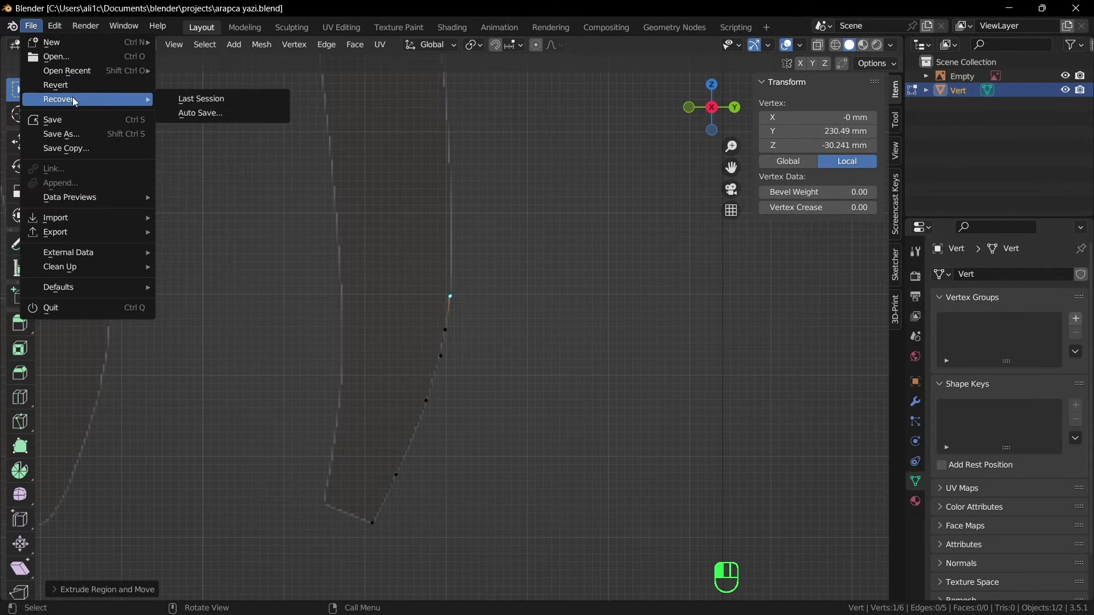
left_click(200, 114)
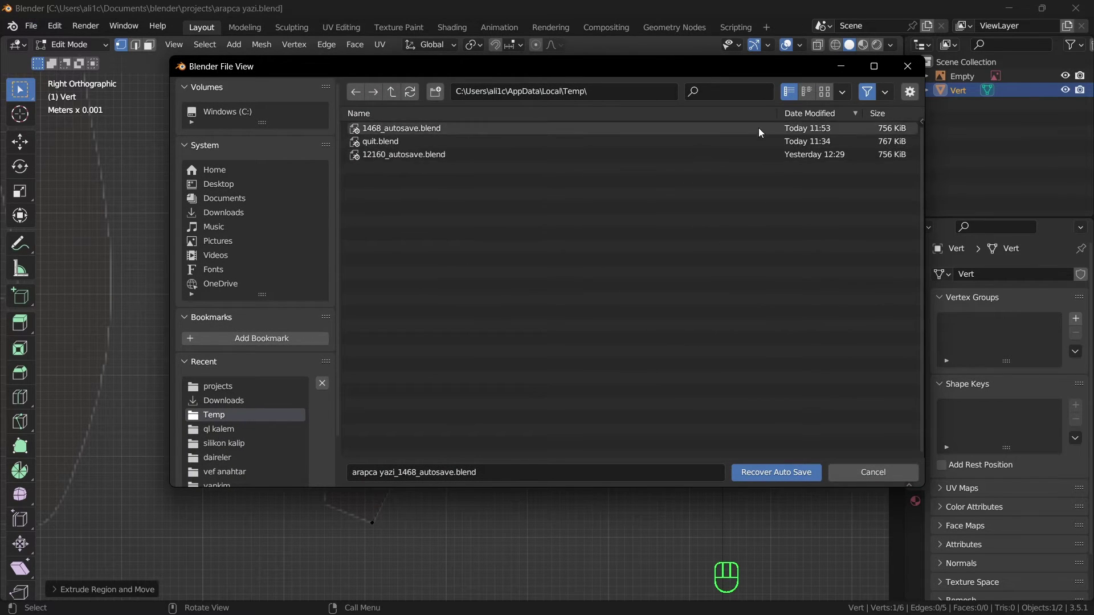
left_click(857, 473)
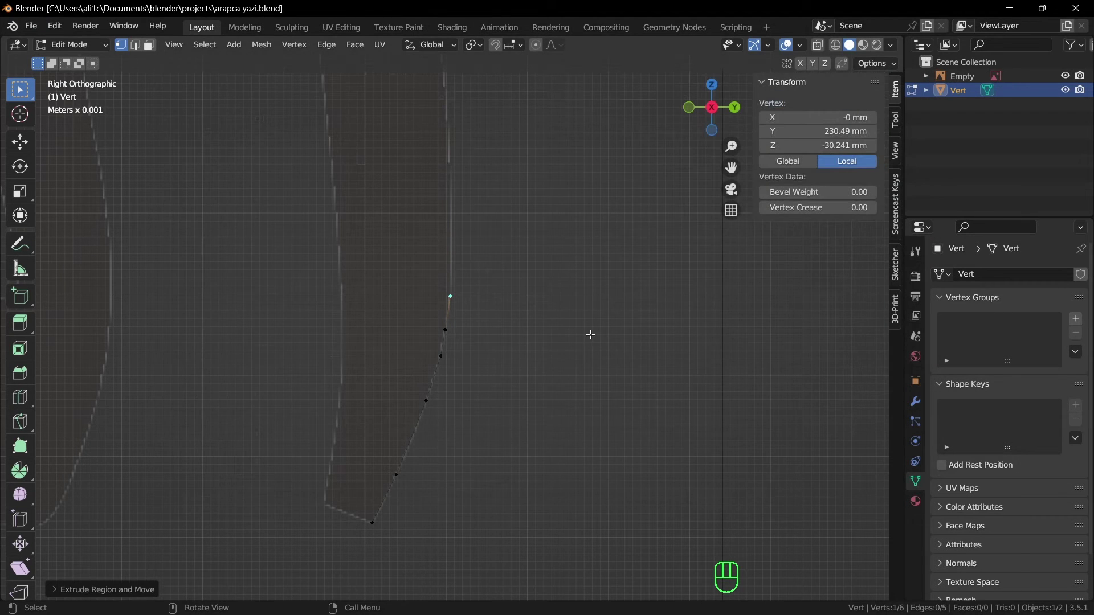
Extrude two vertices up the alif's edge, to about Y 230.7, Z -17.46 mm and Y 230.07, Z -7.77 mm
key("e")
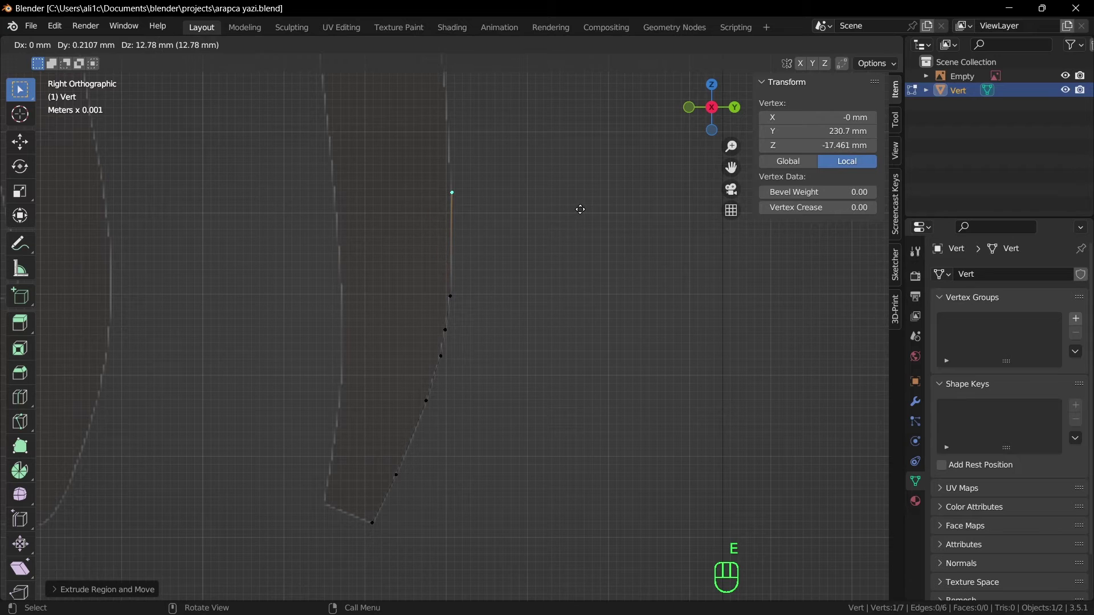
left_click(581, 210)
middle_click_drag(584, 224, 574, 468, "shift")
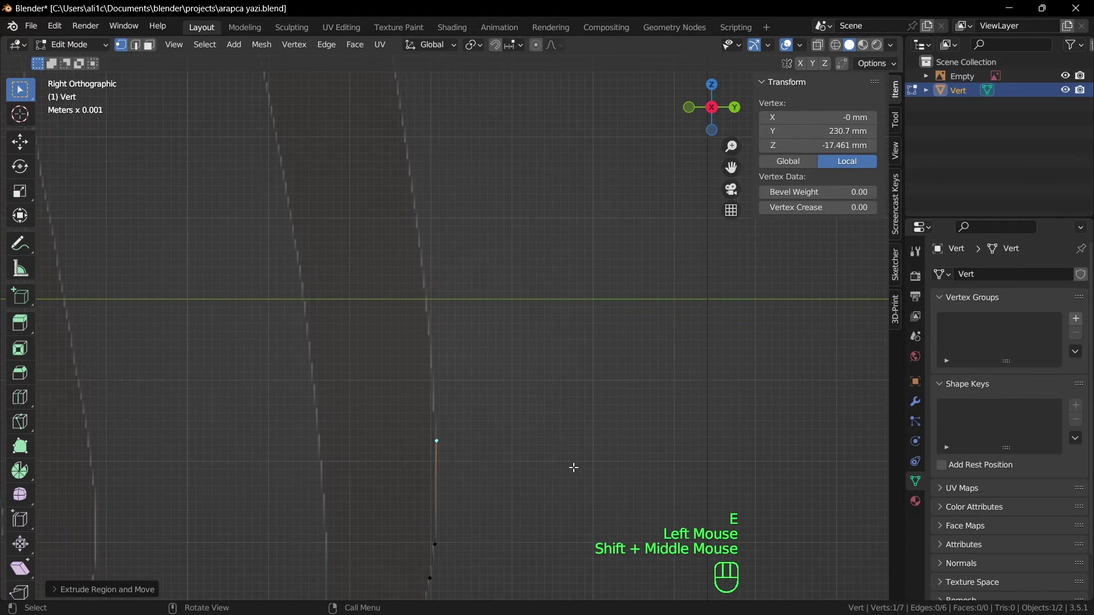
key("e")
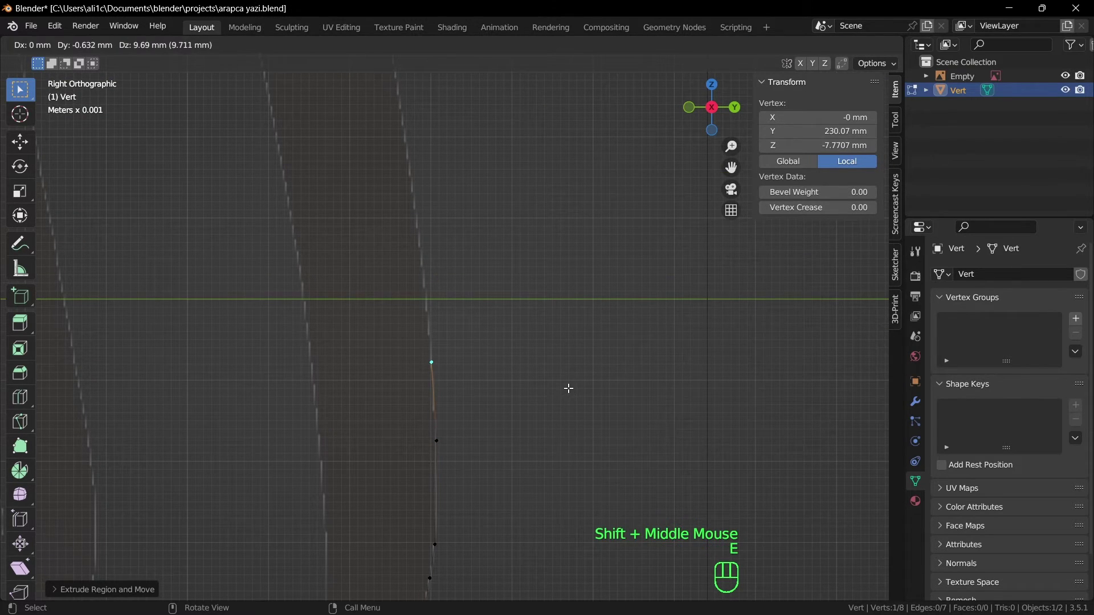
left_click(571, 380)
Continue the outline across the green axis line with vertices extruded to about Y 229.09, Z 2.55 mm and Y 227.61, Z 15.12 mm
middle_click_drag(568, 363, 600, 421, "shift")
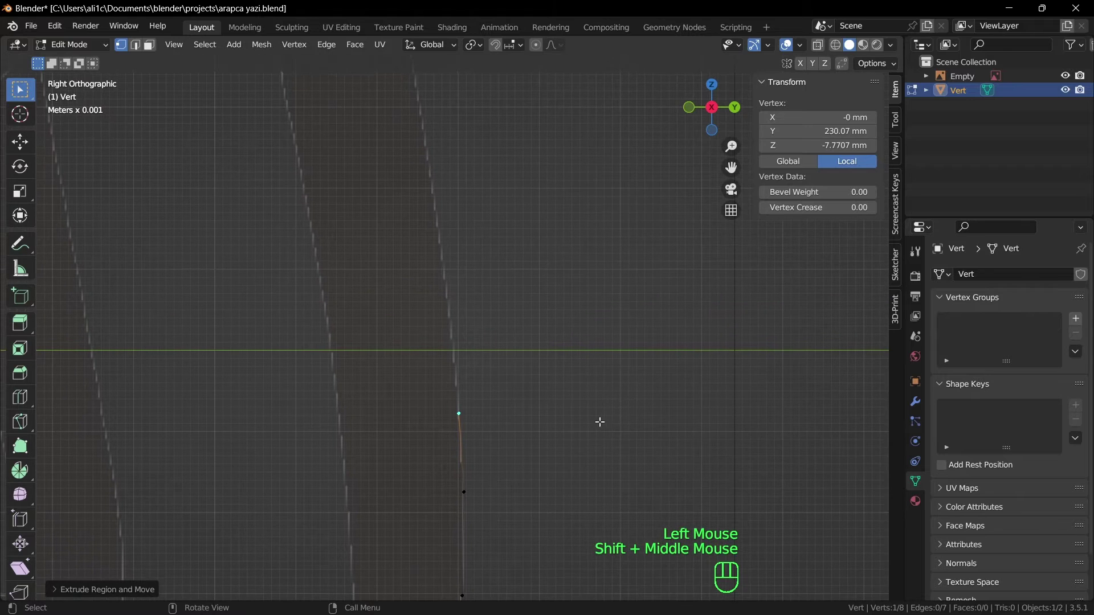
key("e")
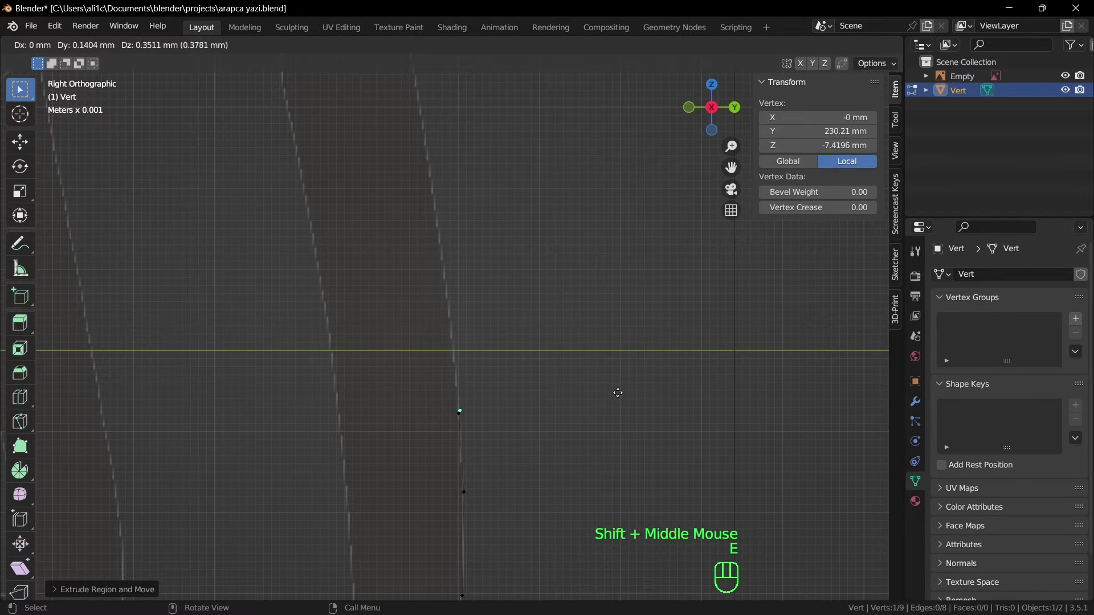
left_click(607, 318)
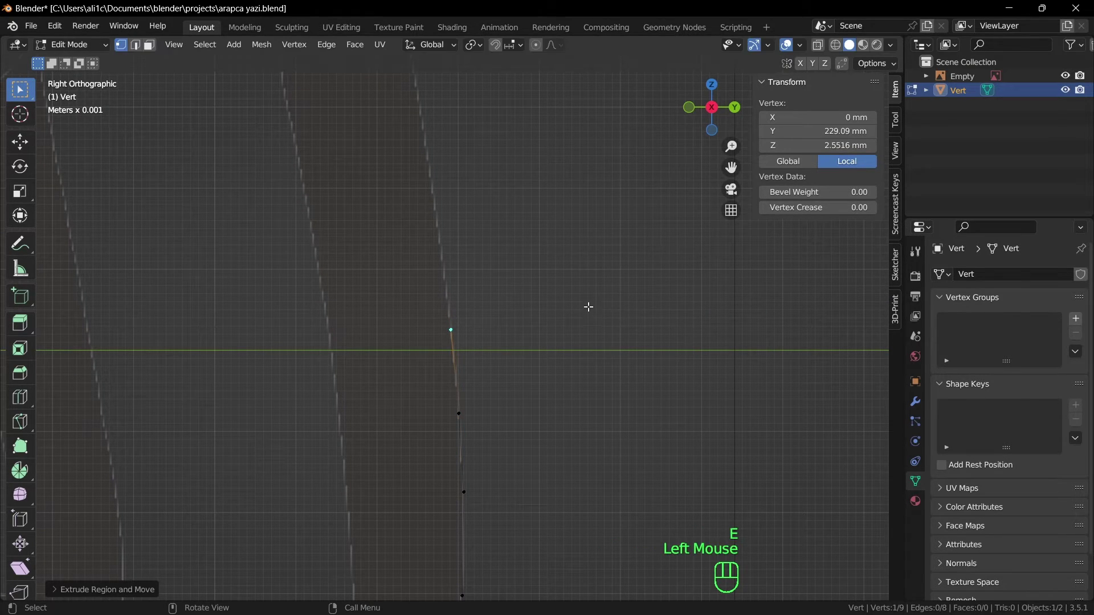
middle_click_drag(589, 306, 606, 382, "shift")
key("e")
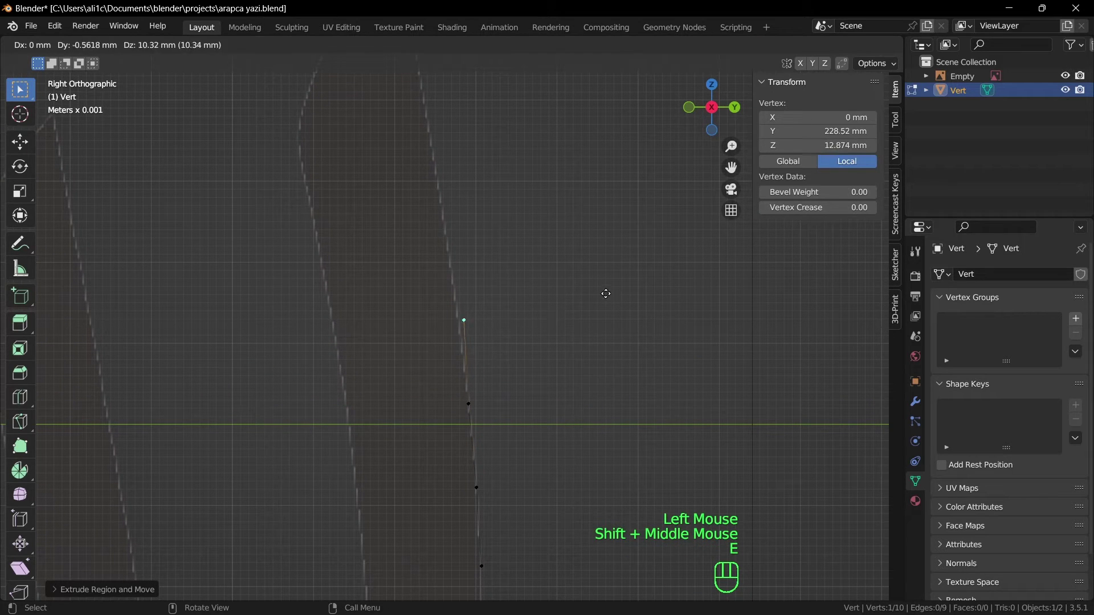
left_click(599, 278)
Extrude the next outline vertex up the alif's straight edge to about Y 225.85 mm, Z 27.06 mm
middle_click_drag(593, 276, 616, 344, "shift")
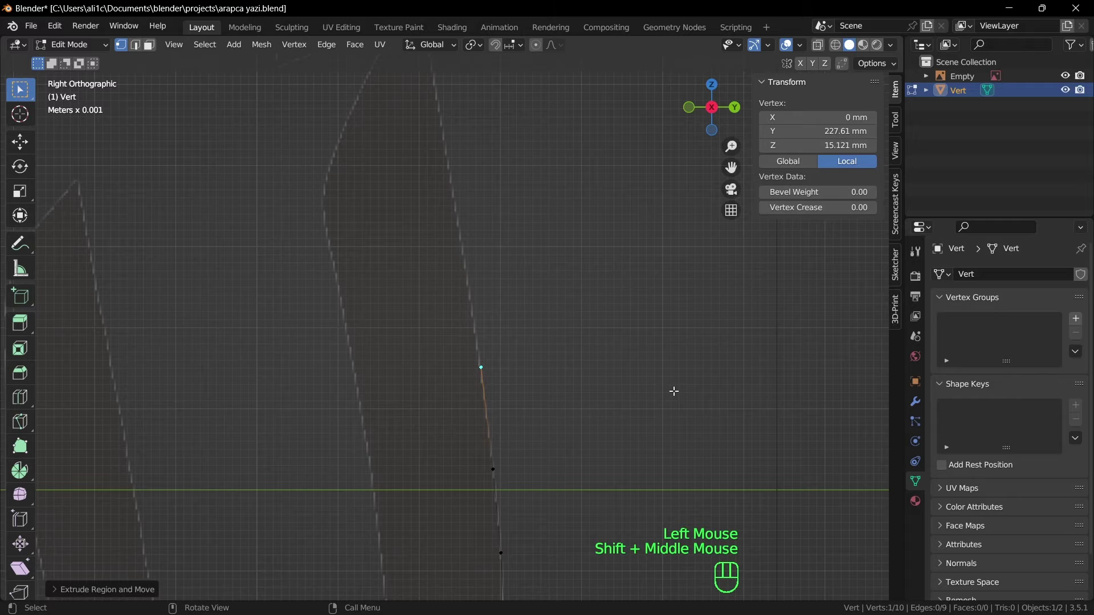
key("e")
left_click(660, 295)
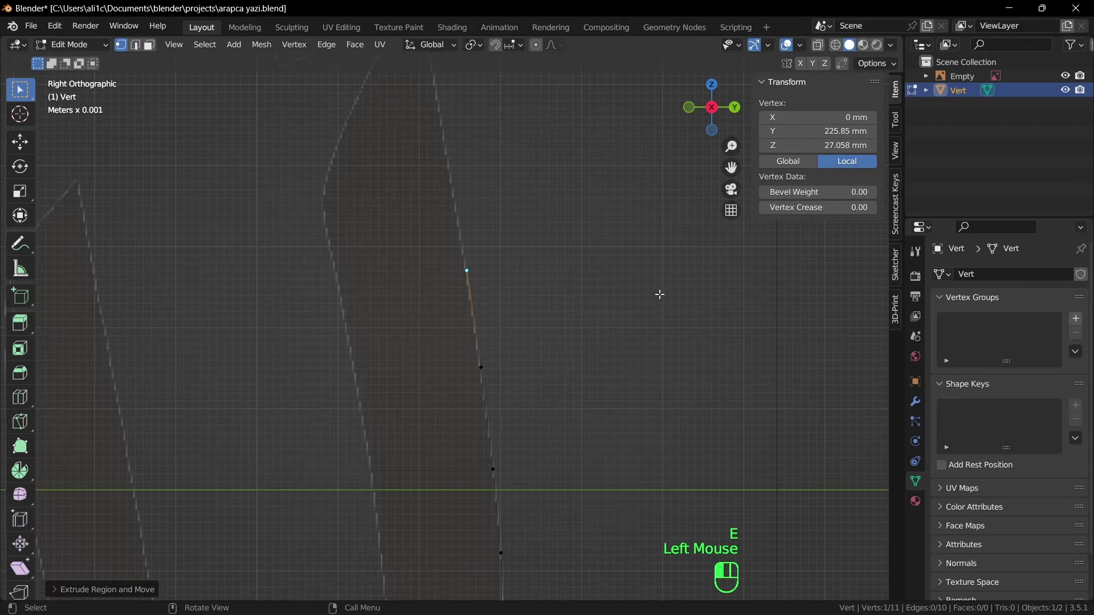
middle_click_drag(621, 288, 651, 440, "shift")
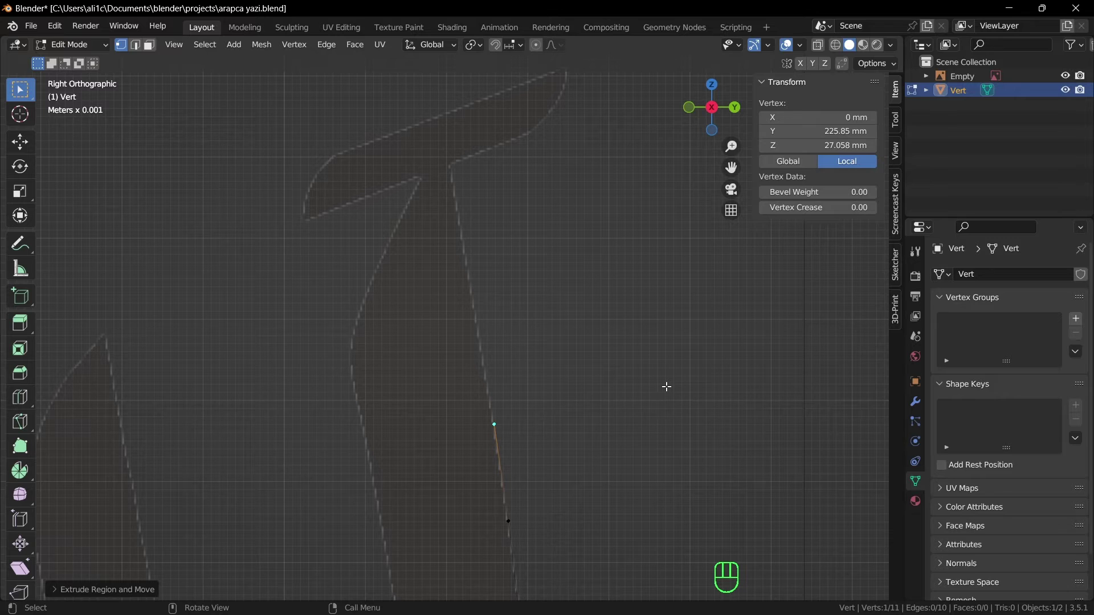
Extrude three vertices up the alif's straight edge to about Y 223.4, Z 42.09; Y 221.29, Z 53.74; and Y 220.45, Z 59.08 mm
key("e")
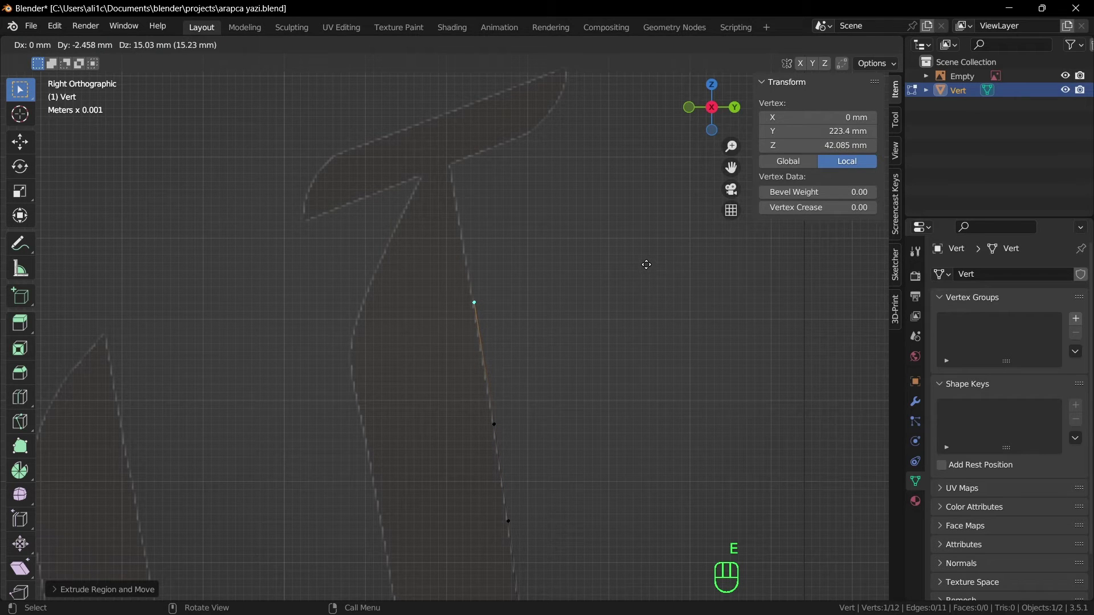
left_click(646, 265)
middle_click_drag(629, 288, 642, 390, "shift")
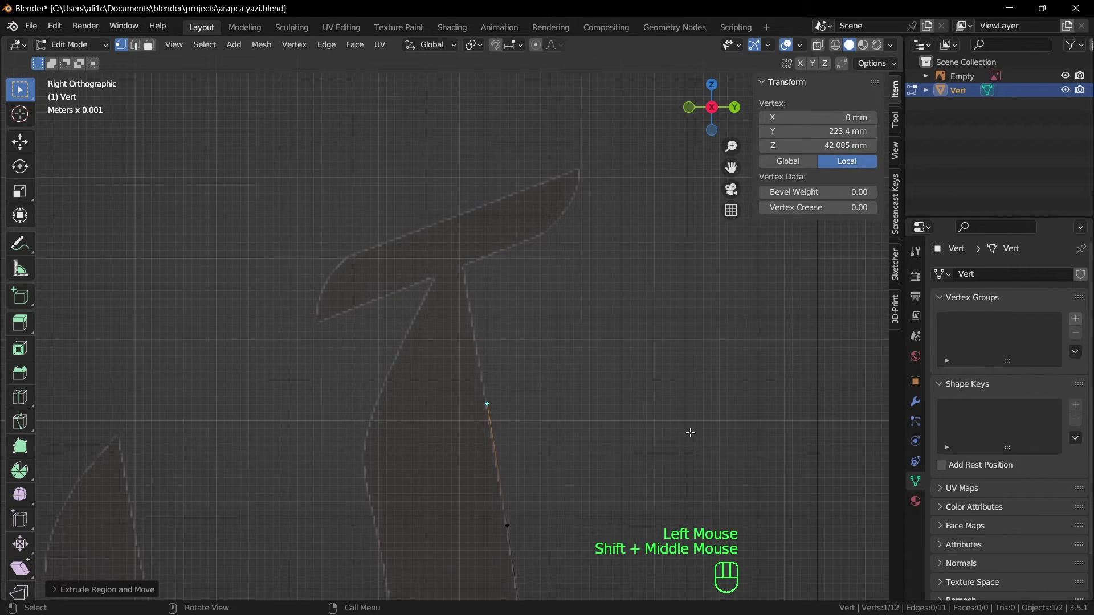
key("e")
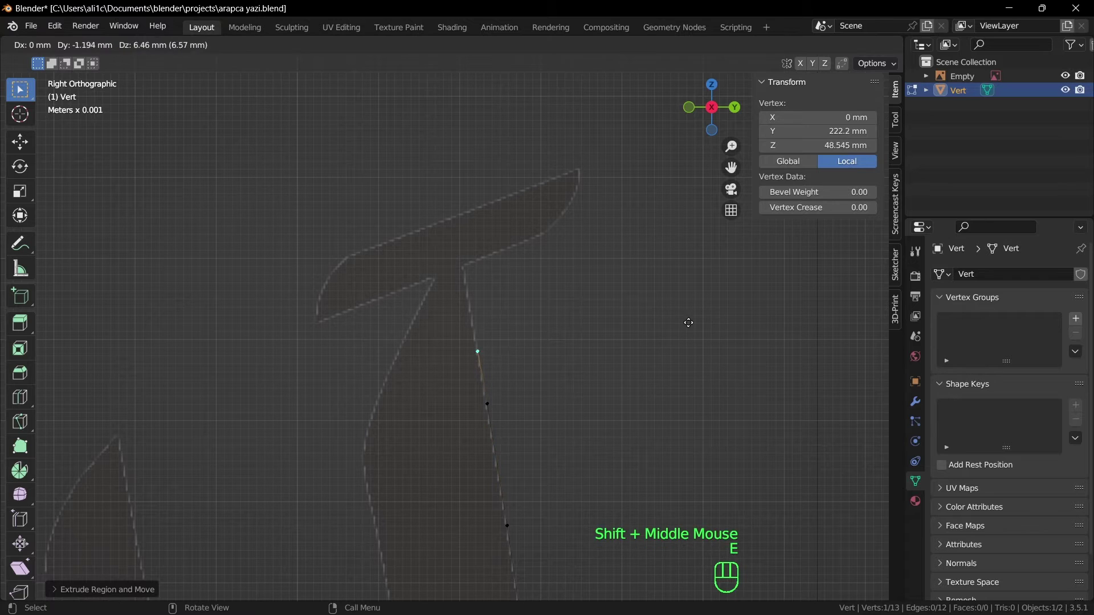
left_click(685, 295)
middle_click_drag(685, 303, 713, 403, "shift")
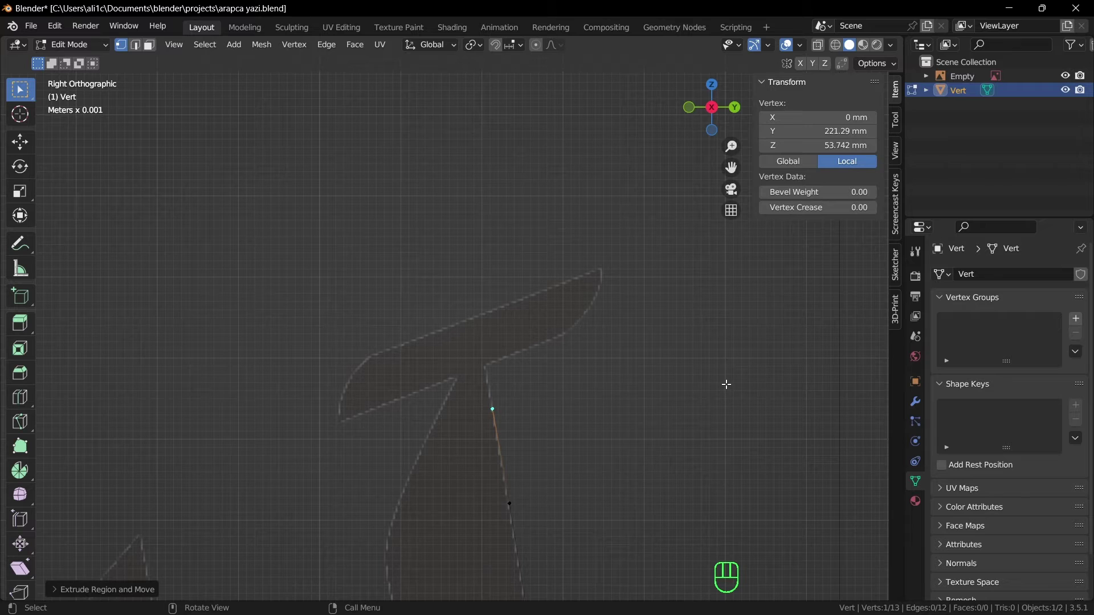
key("e")
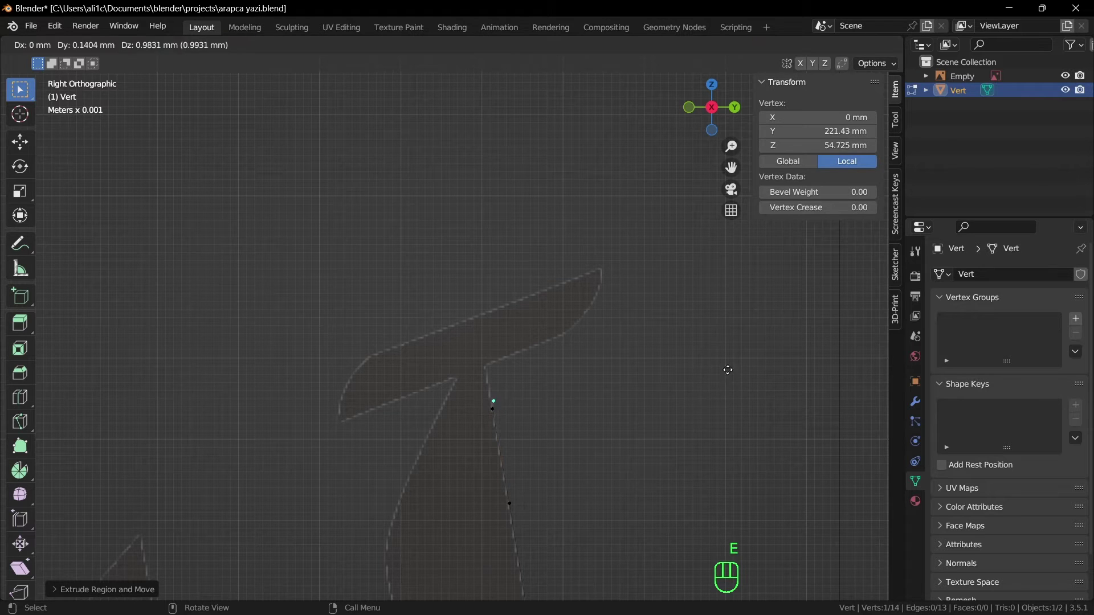
left_click(720, 341)
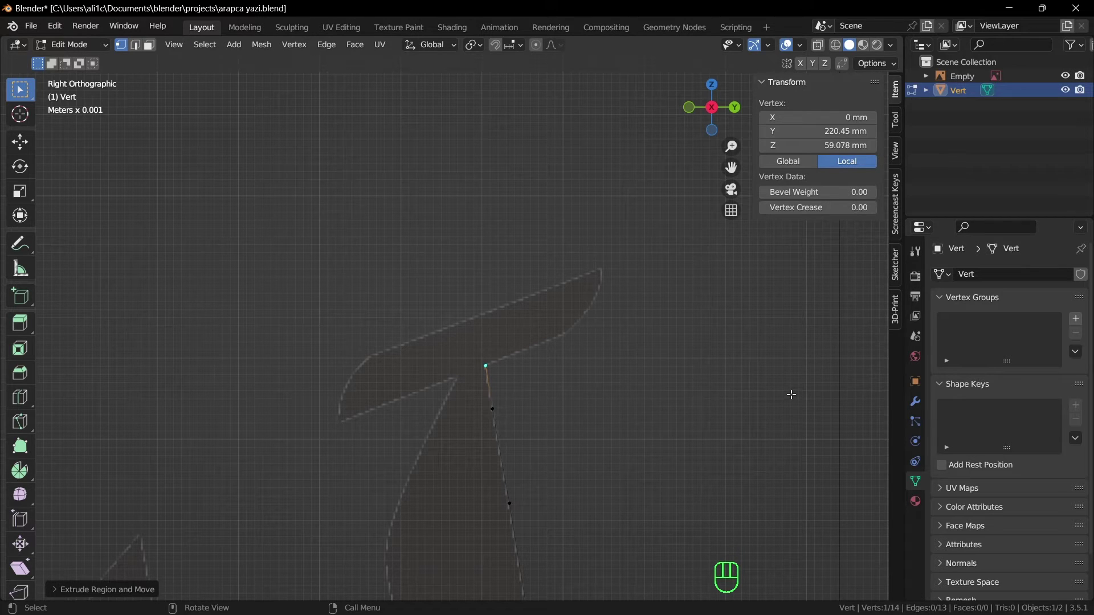
Move the topmost outline vertex up into the slanted stroke above the alif, to about Y 219.86, Z 62.87 mm
scroll(704, 382, "down", 2)
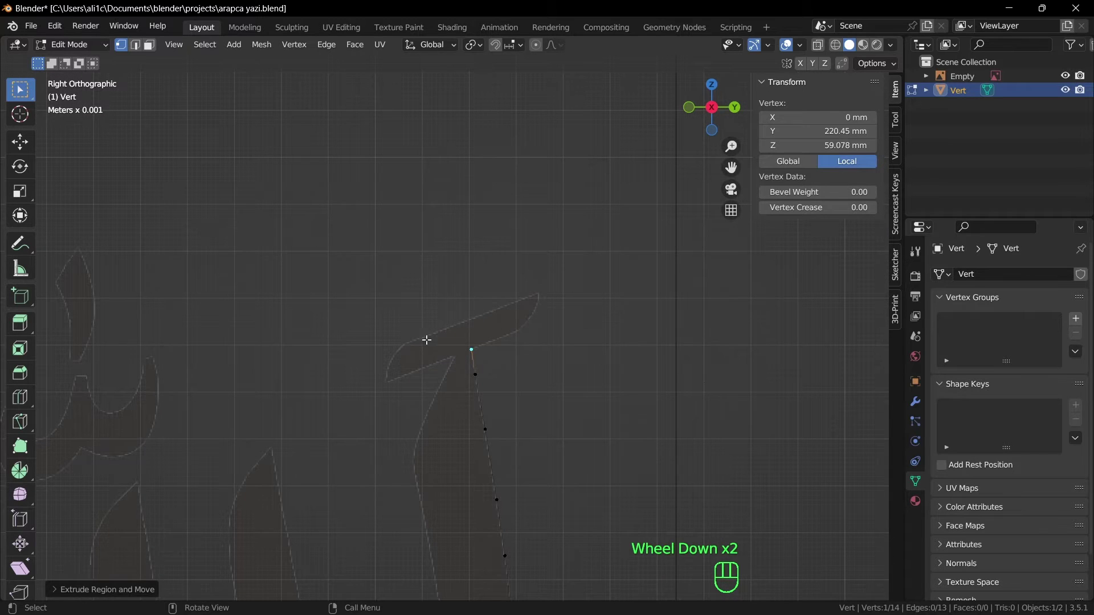
scroll(601, 360, "down", 1)
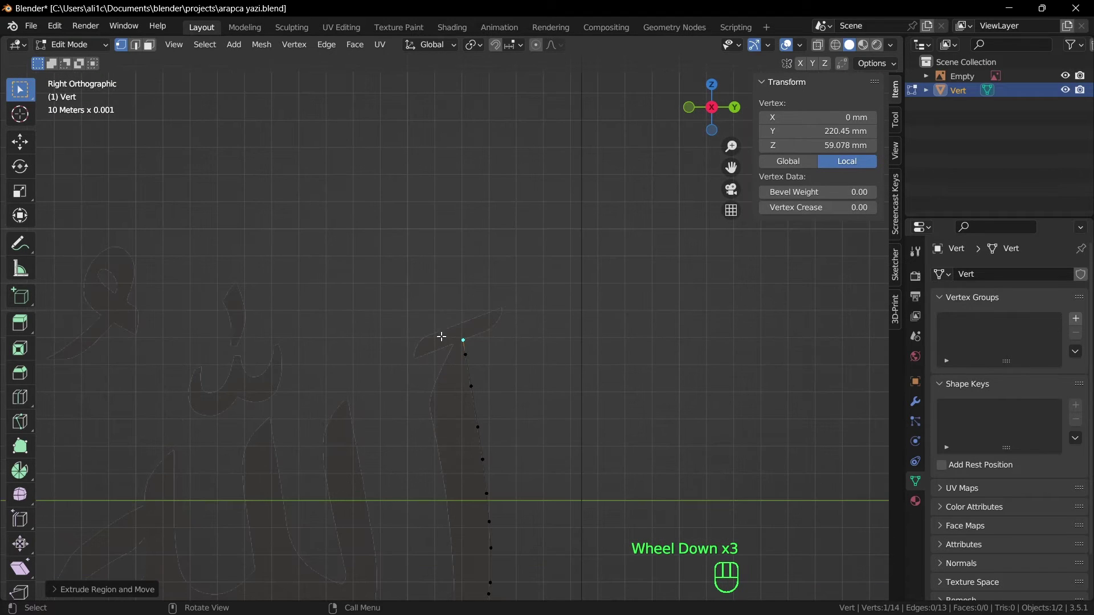
scroll(528, 365, "down", 2)
scroll(470, 376, "down", 2)
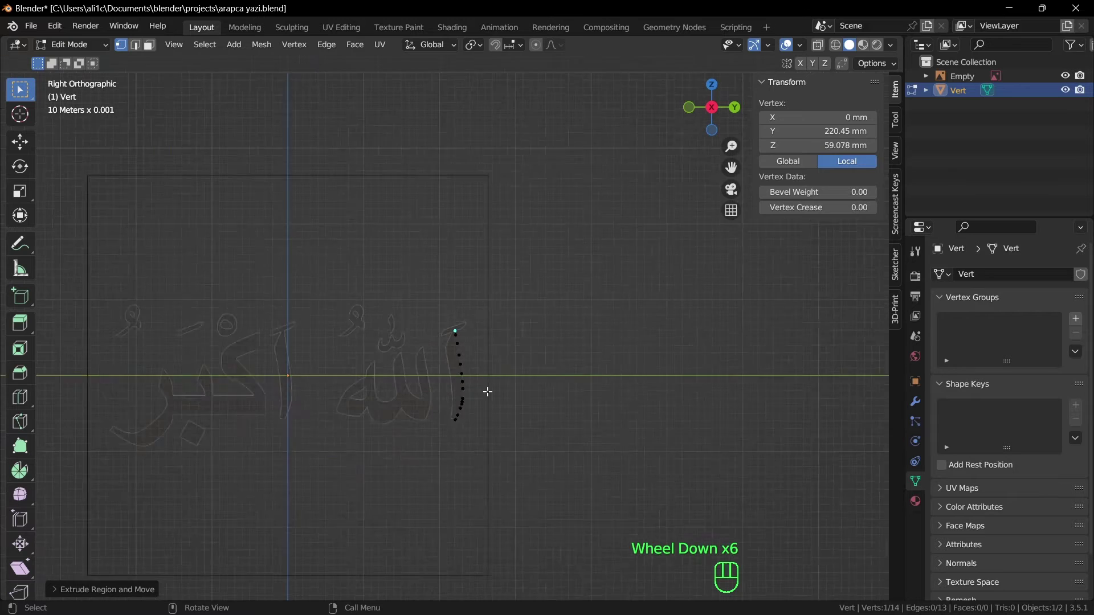
scroll(497, 379, "up", 4)
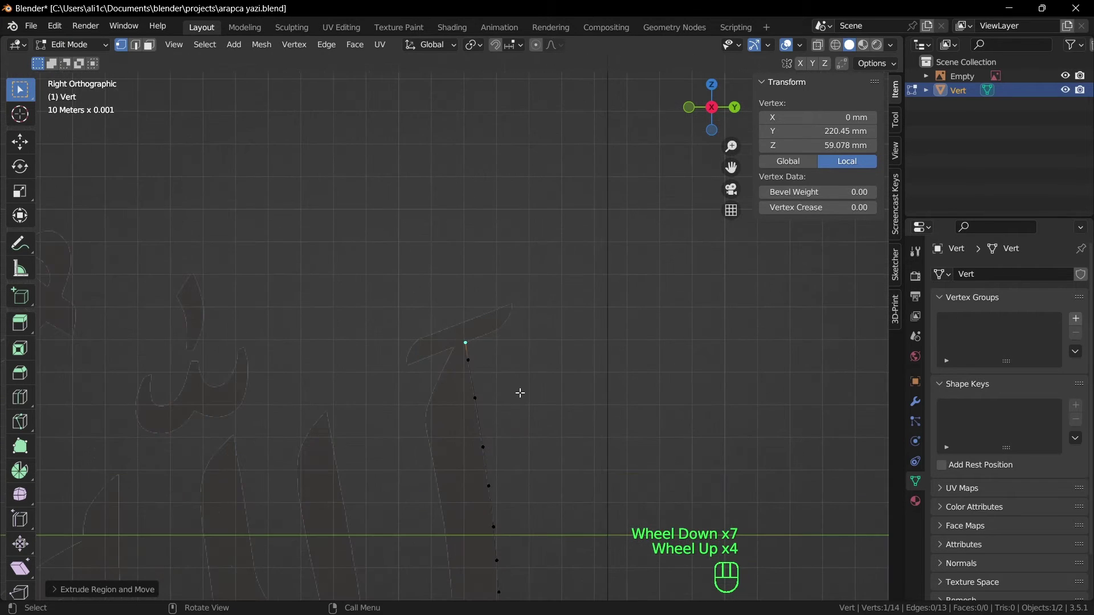
scroll(528, 398, "down", 2)
middle_click_drag(512, 393, 594, 301, "shift")
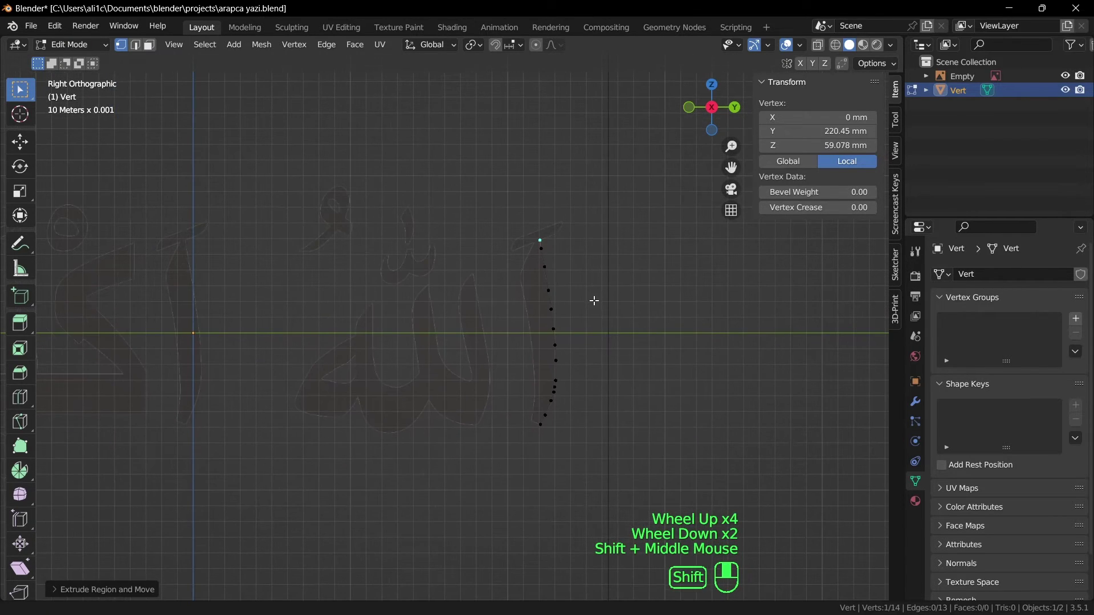
scroll(593, 305, "up", 2)
middle_click_drag(595, 262, 618, 381, "shift")
scroll(676, 319, "up", 1)
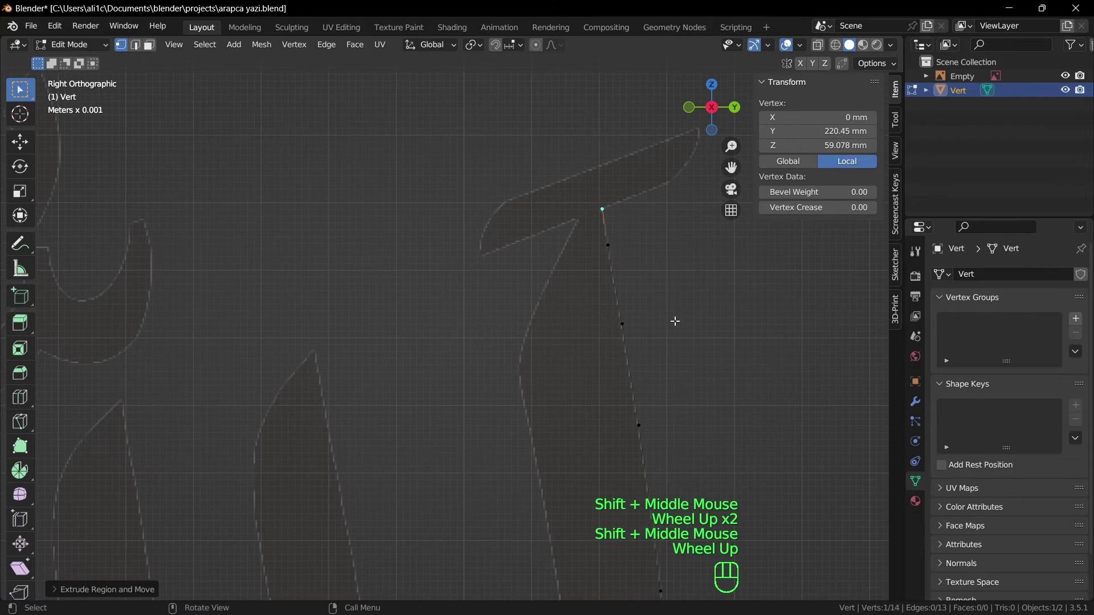
middle_click_drag(676, 320, 554, 398, "shift")
key("g")
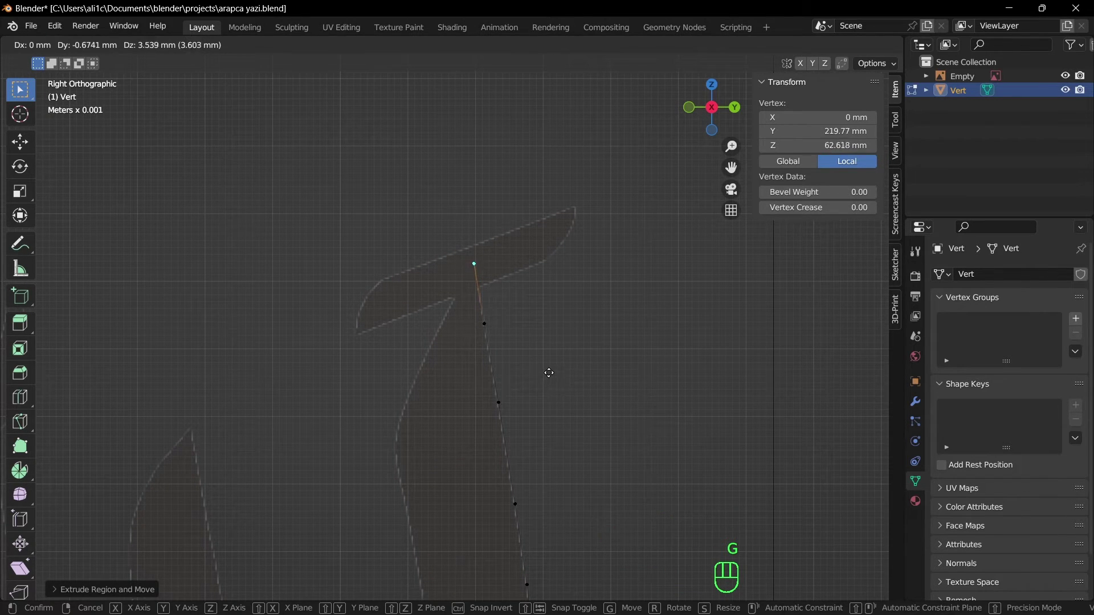
left_click(550, 371)
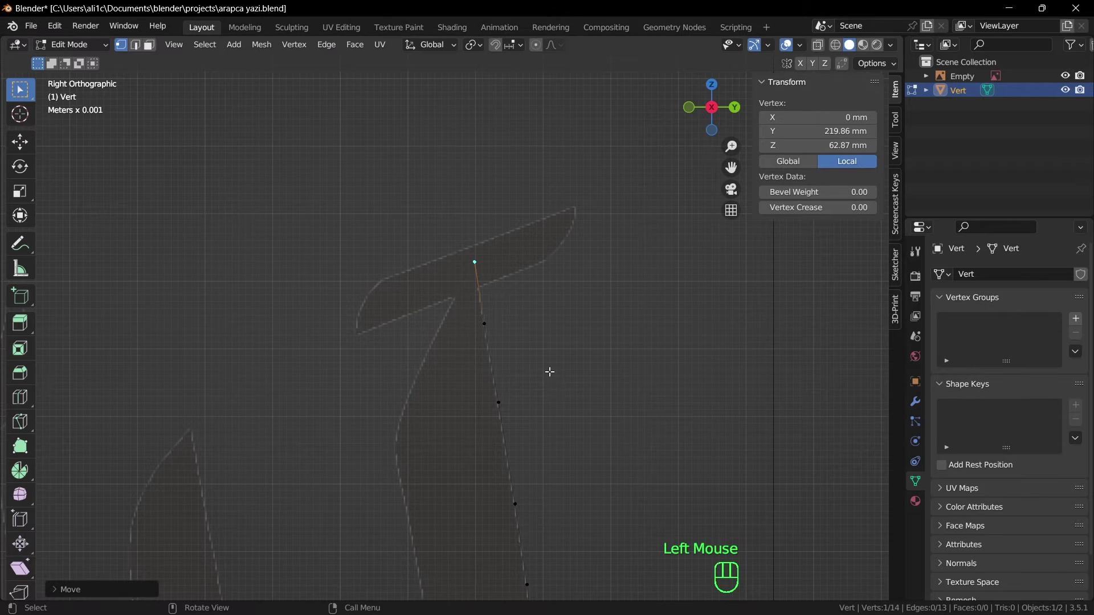
Extrude three vertices down the alif's opposite edge to about Y 216.99, Z 57.65; Y 214.47, Z 52.51; and Y 212.19, Z 48.21 mm
key("e")
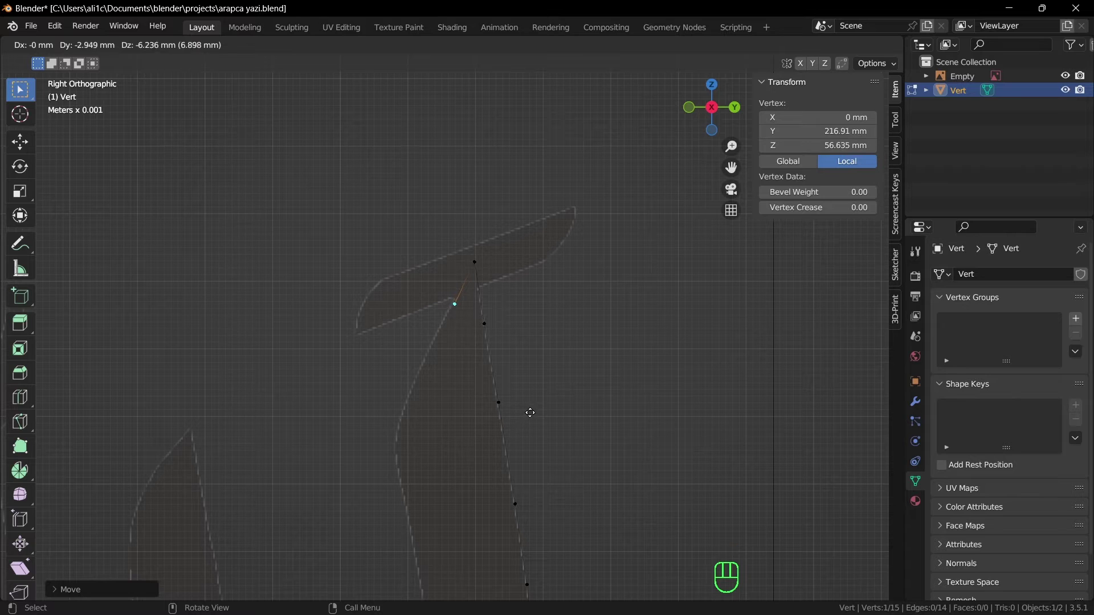
left_click(531, 408)
key("e")
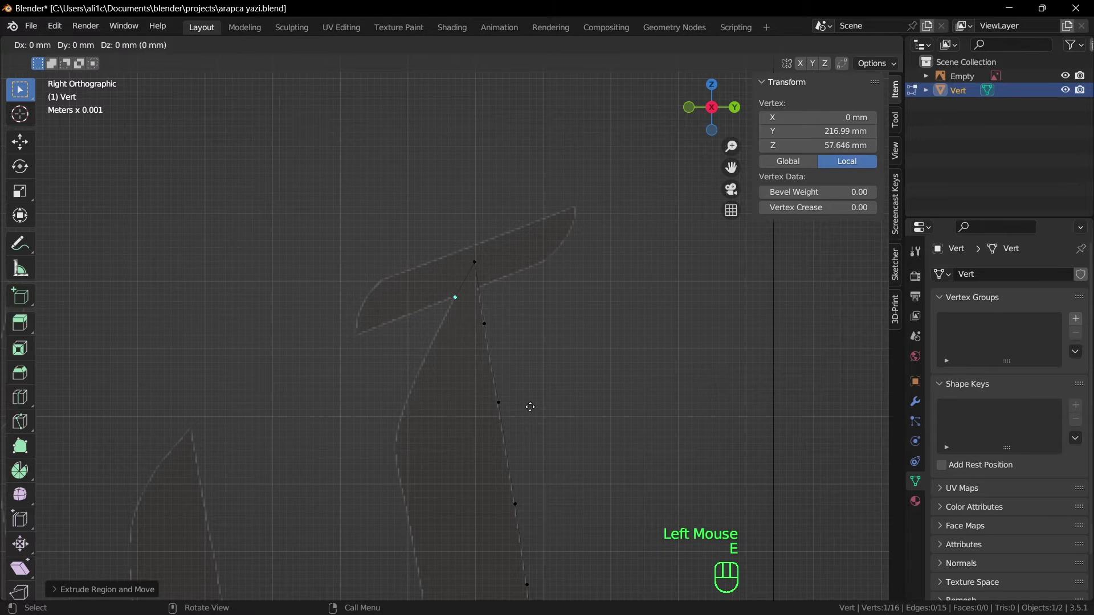
left_click(513, 442)
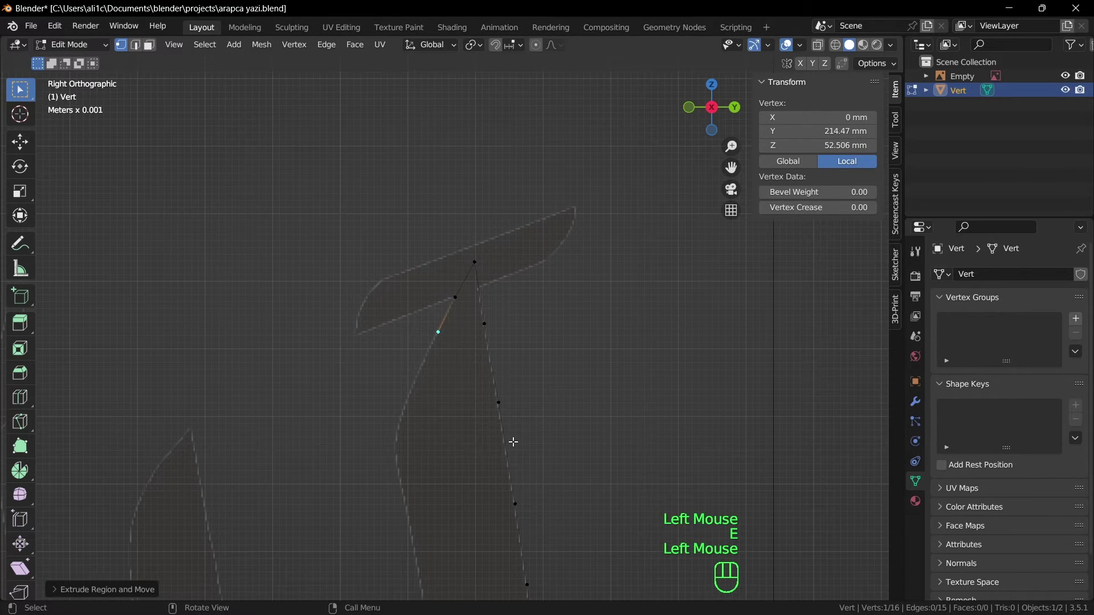
key("e")
left_click(498, 470)
Extrude the next outline vertex down the alif's curved left edge to about Y 209.05, Z 40.52 mm
scroll(567, 436, "down", 2)
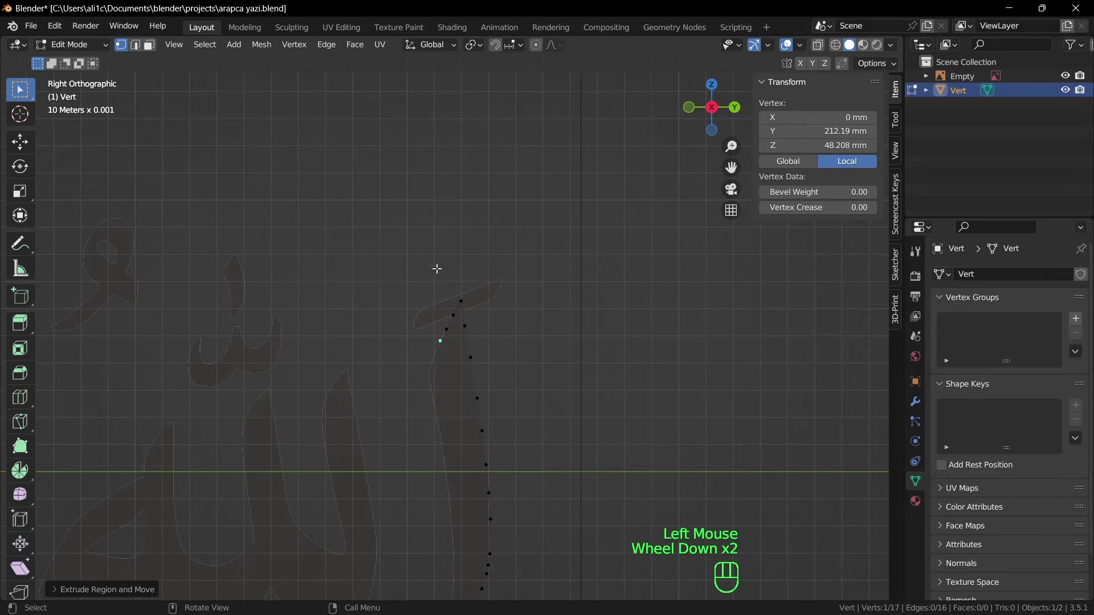
scroll(437, 268, "down", 2)
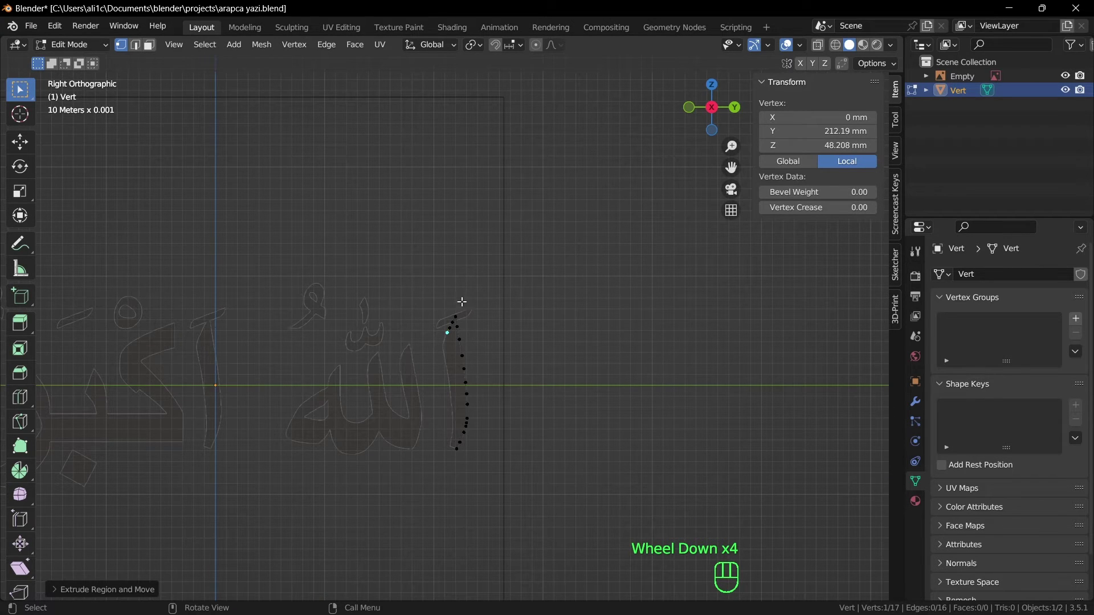
scroll(463, 340, "up", 2)
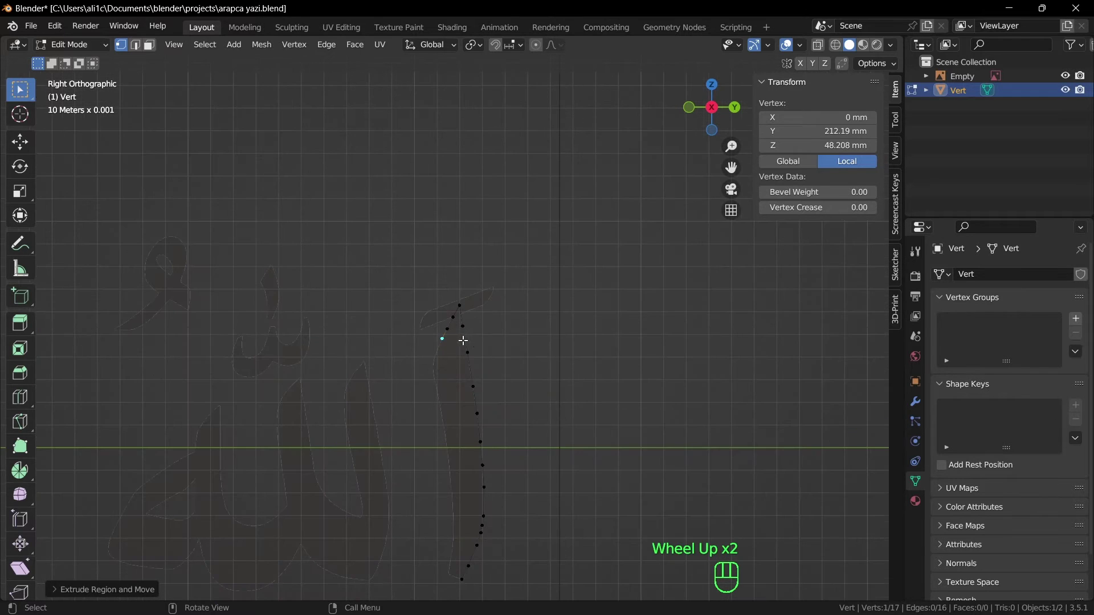
middle_click_drag(535, 393, 431, 212, "shift")
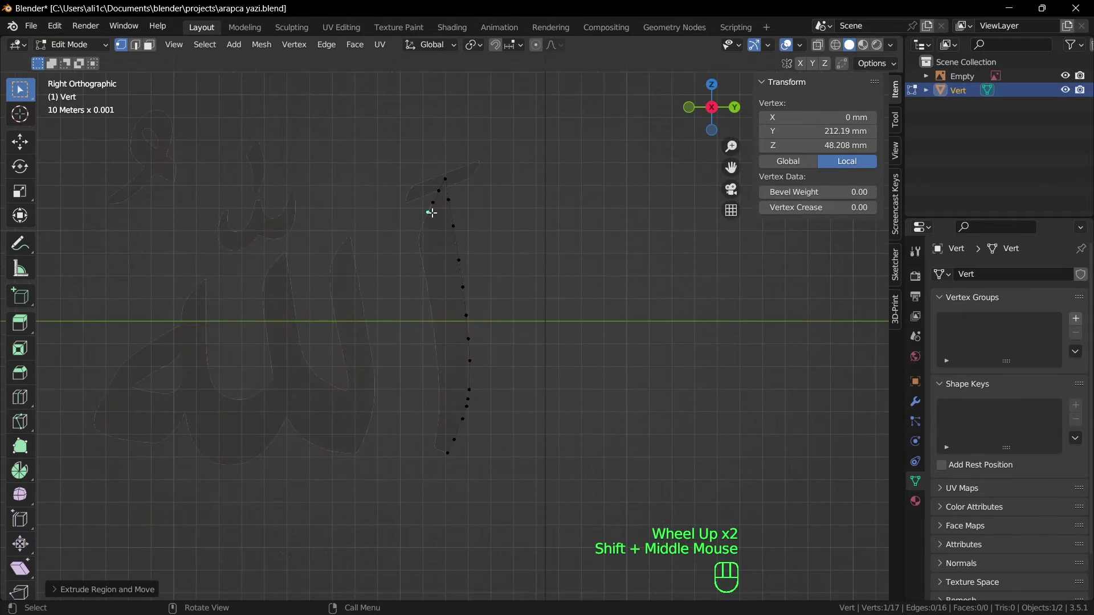
scroll(542, 305, "up", 1)
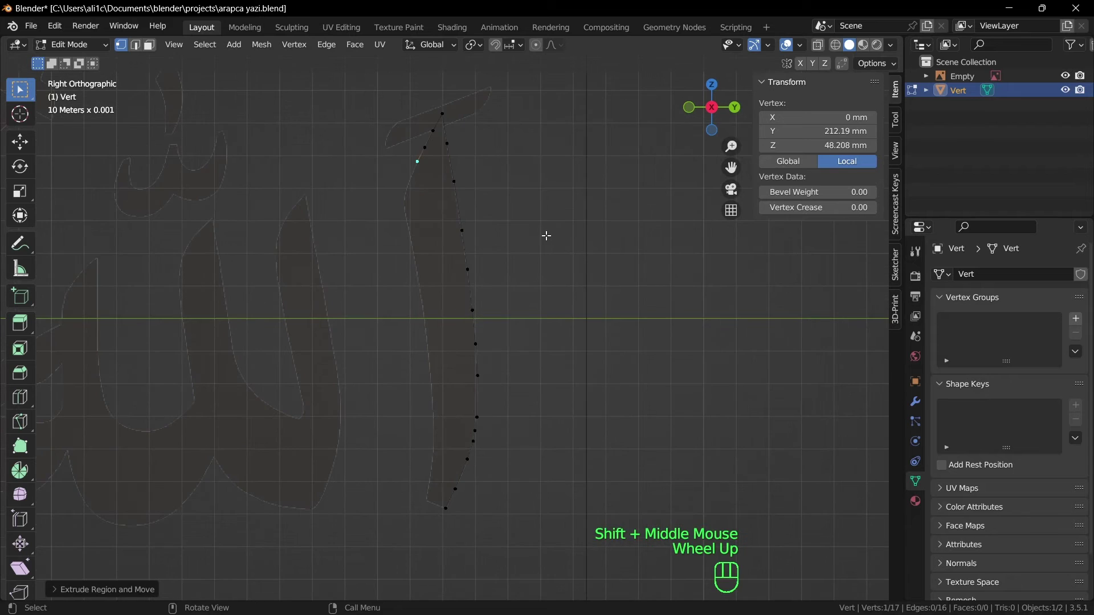
middle_click_drag(544, 234, 586, 359, "shift")
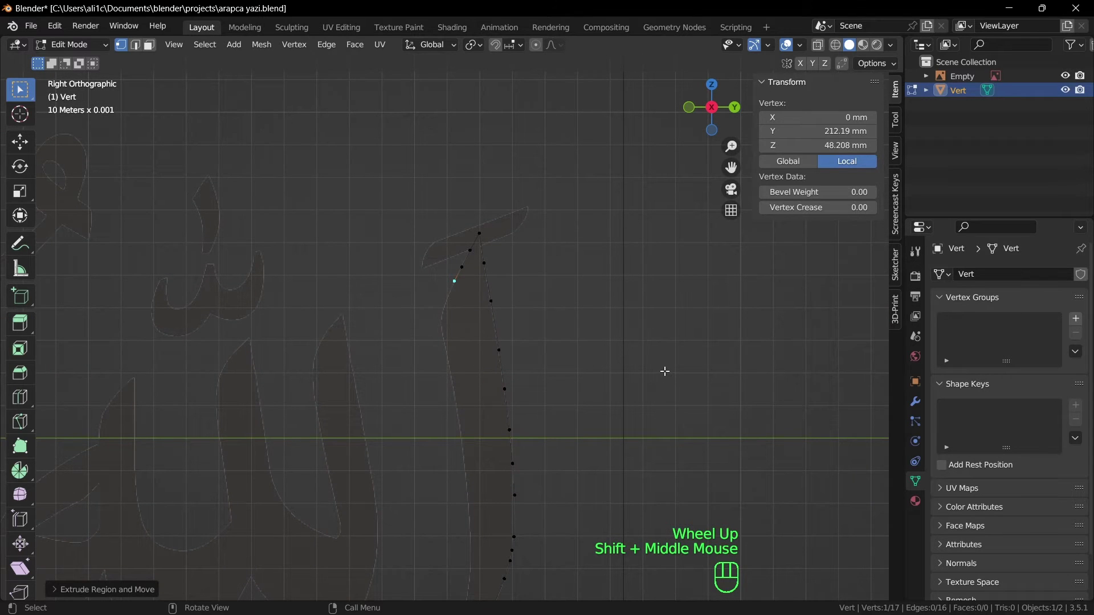
key("e")
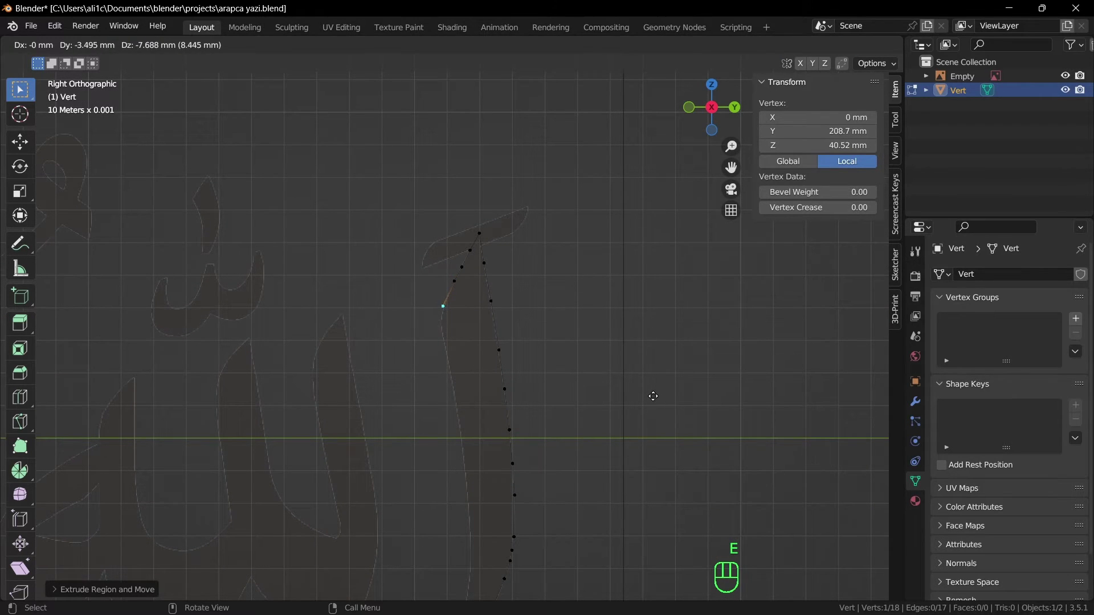
left_click(654, 396)
Extrude two vertices around the bend of the alif's left edge, to about Y 208.34, Z 36.66 mm and Y 208.13, Z 34.13 mm
scroll(598, 376, "up", 2)
middle_click_drag(598, 376, 624, 342, "shift")
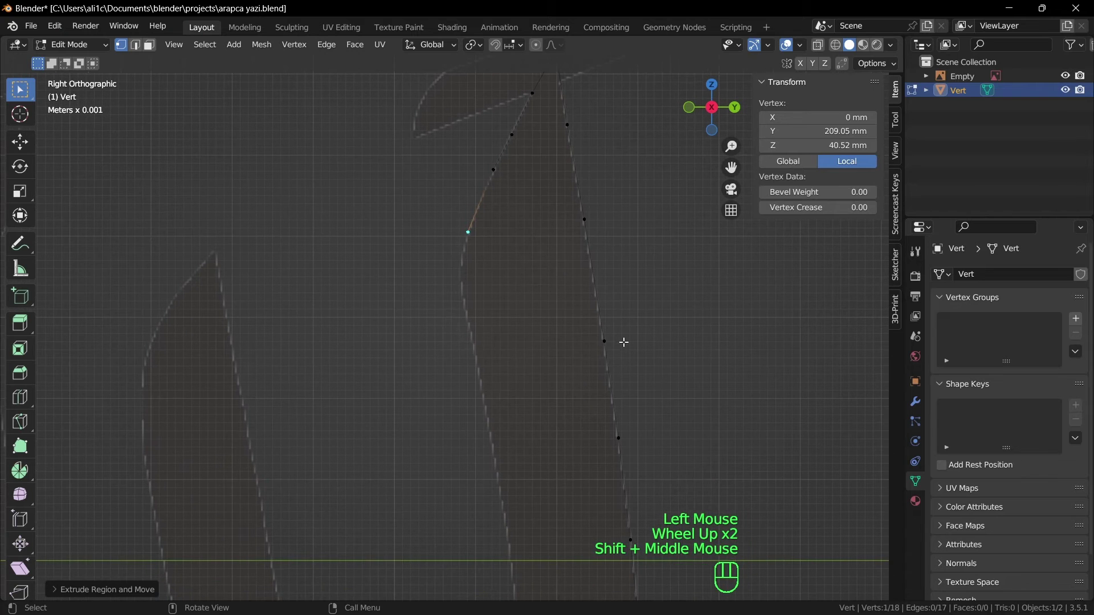
key("e")
left_click(618, 373)
key("e")
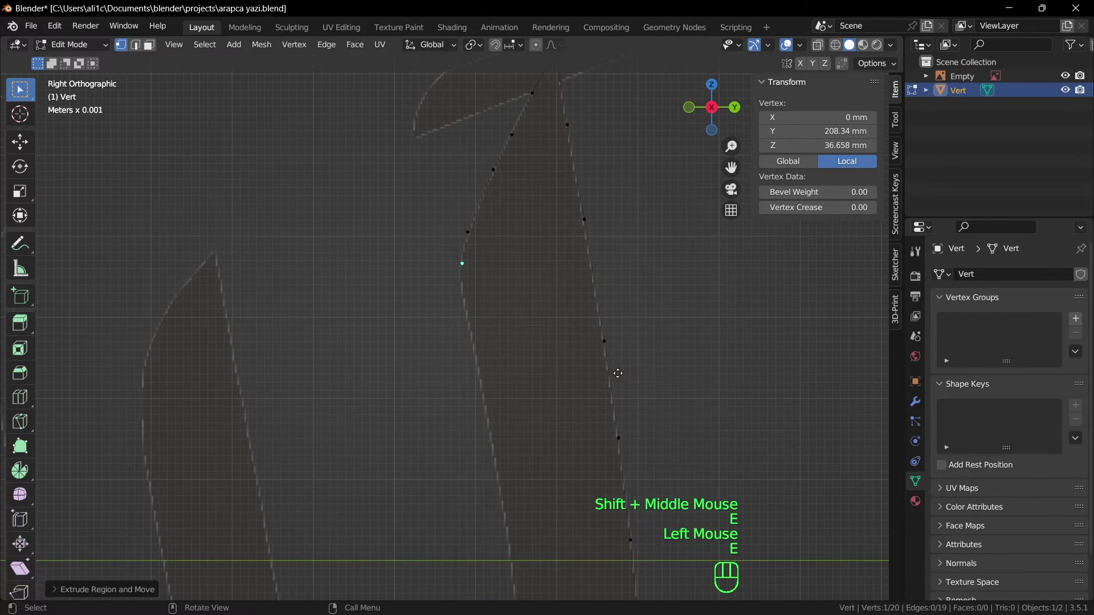
left_click(616, 394)
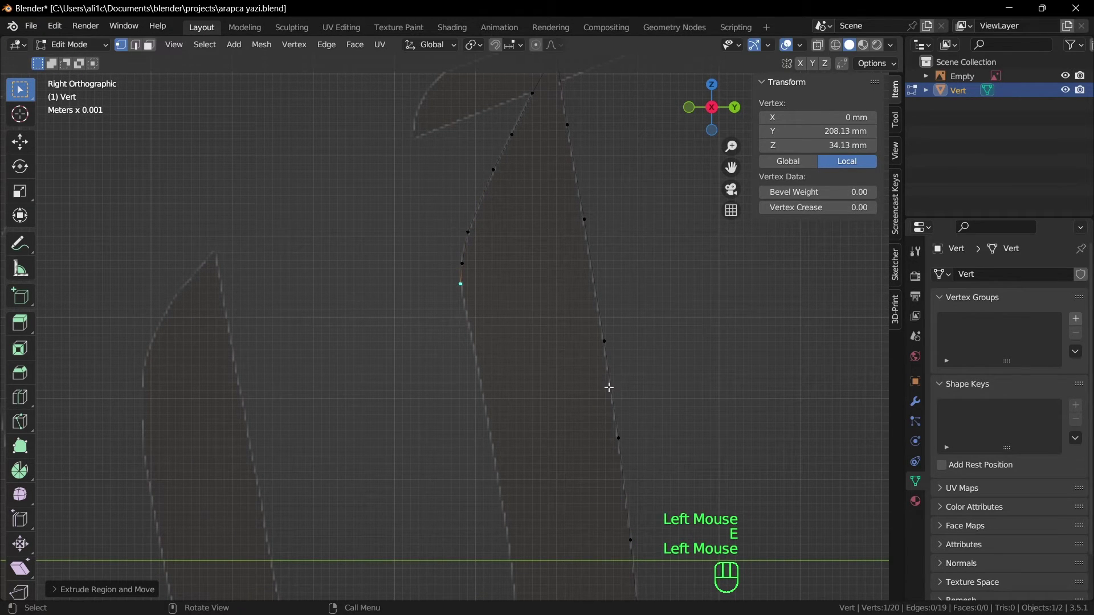
Move the second-to-last vertex at the bend onto the traced edge, to about Y 208.18, Z 36.86 mm
middle_click_drag(596, 374, 591, 388, "shift")
scroll(591, 388, "up", 2)
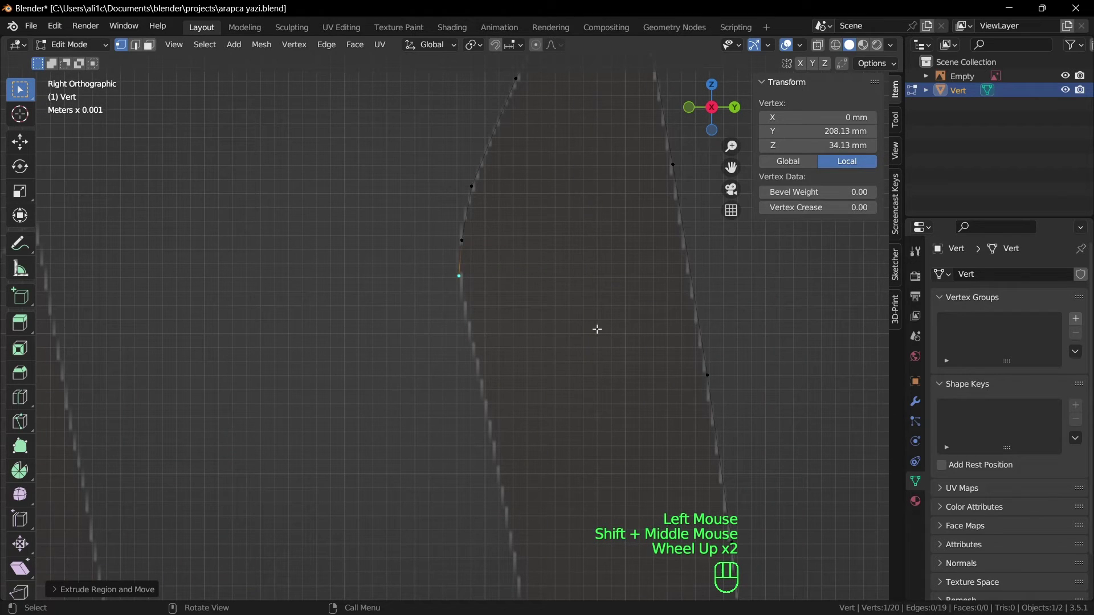
left_click(465, 239)
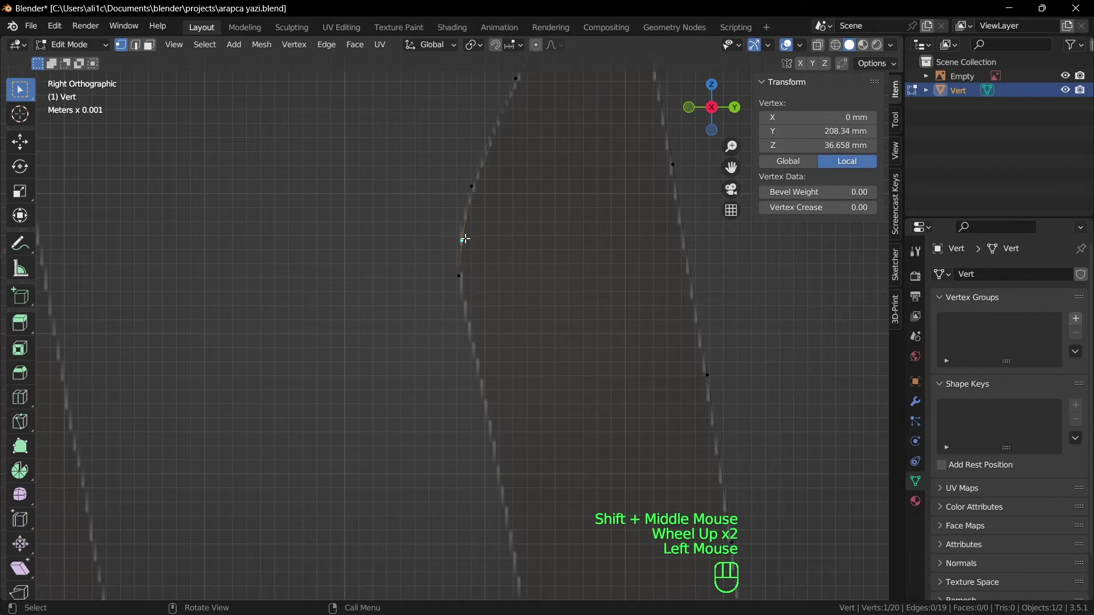
key("g")
left_click(570, 287)
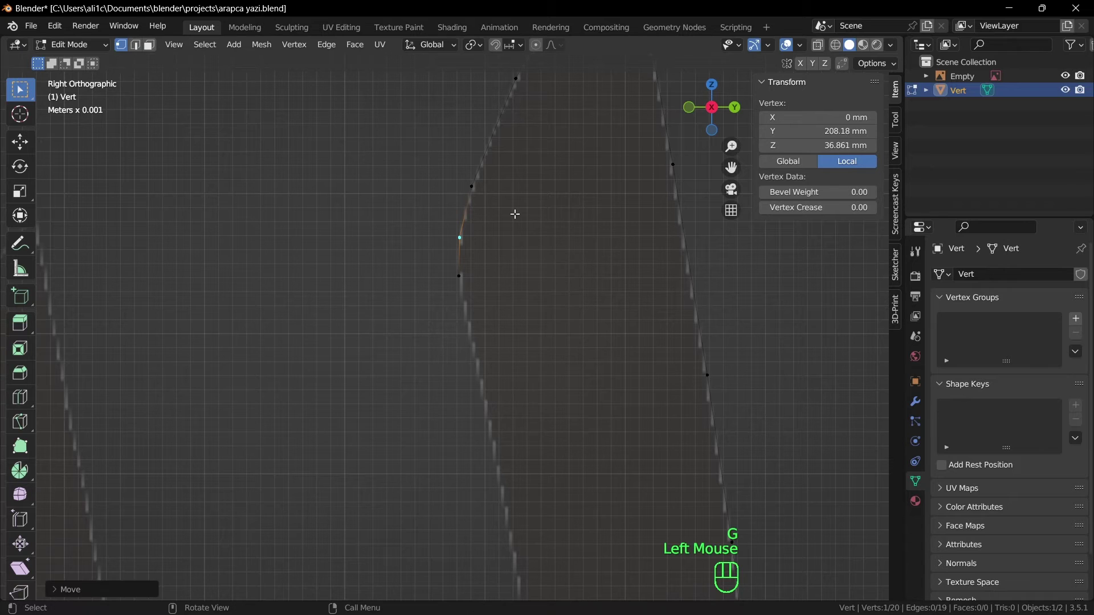
scroll(602, 320, "down", 2)
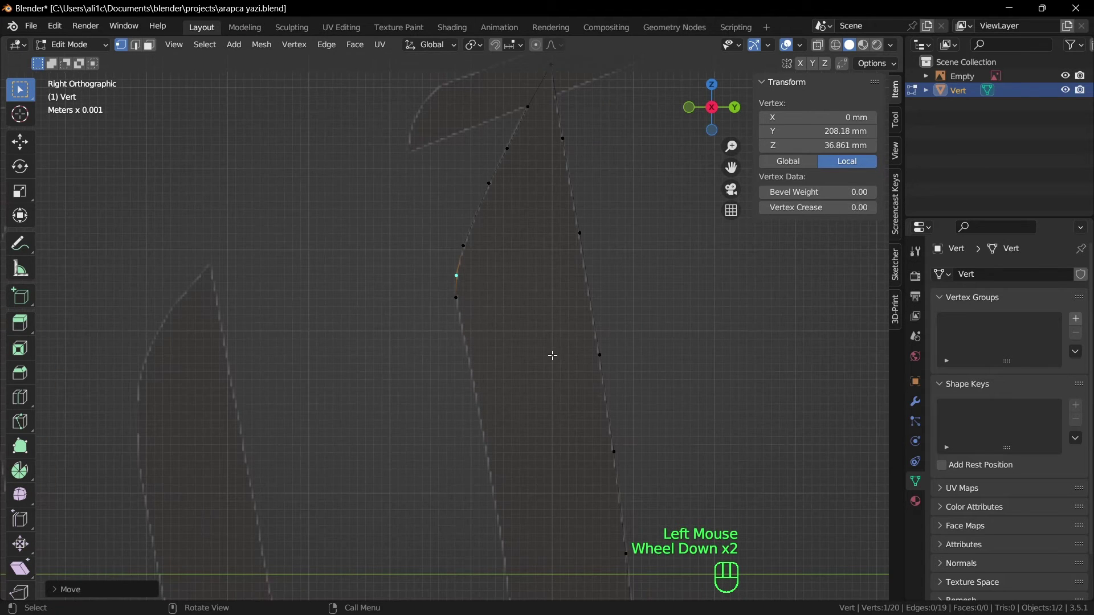
mouse_move(552, 355)
middle_mouse_down("shift")
mouse_move(542, 315)
mouse_move(569, 353)
middle_mouse_up("shift")
scroll(538, 298, "up", 2)
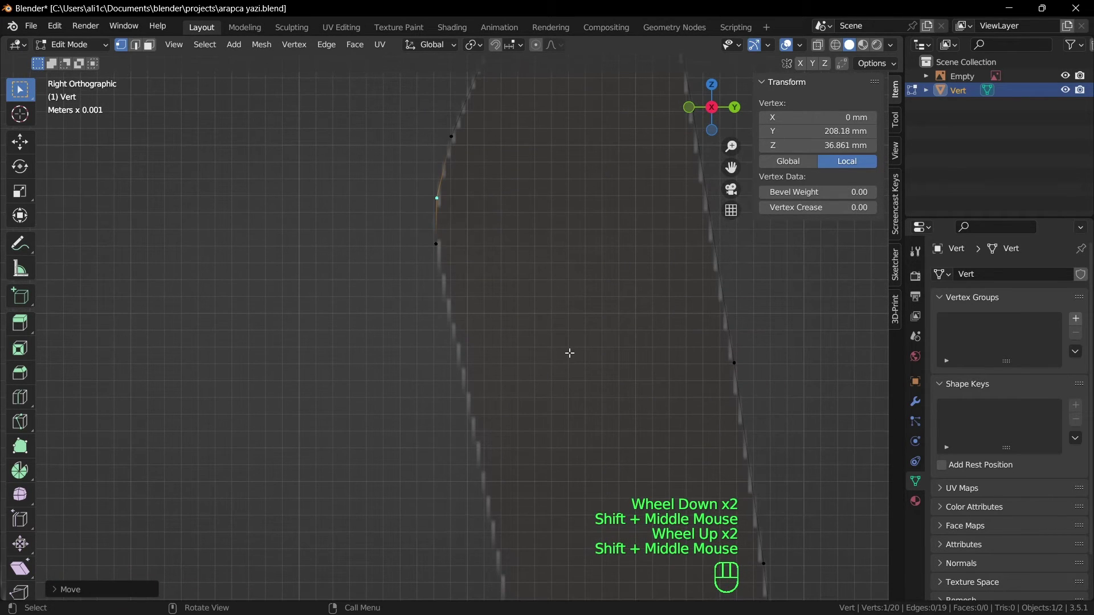
key("e")
key("e")
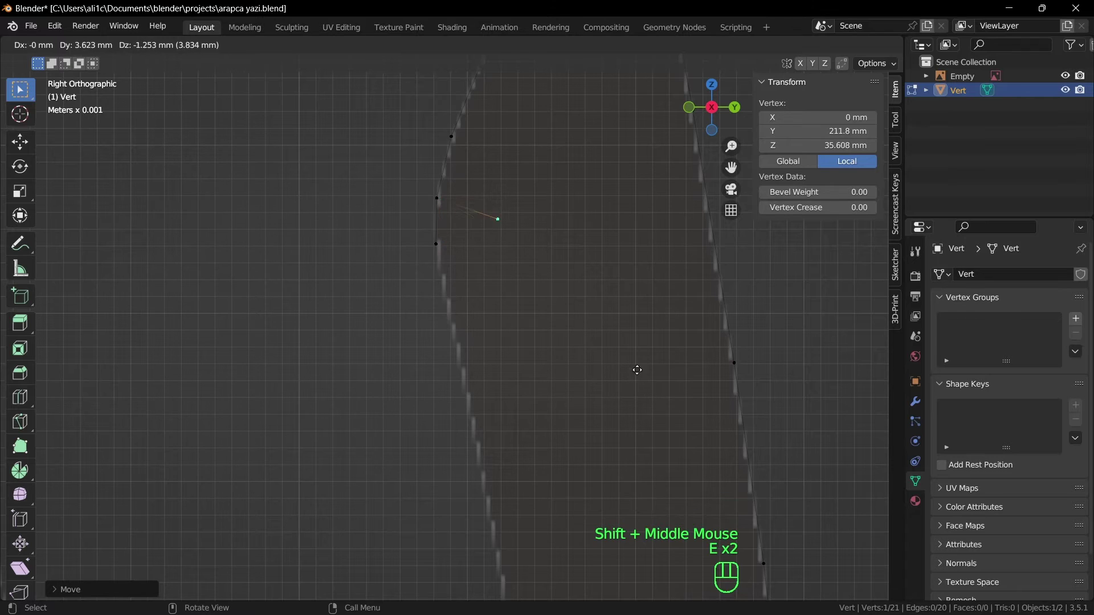
left_click(662, 352)
key("ctrl+z")
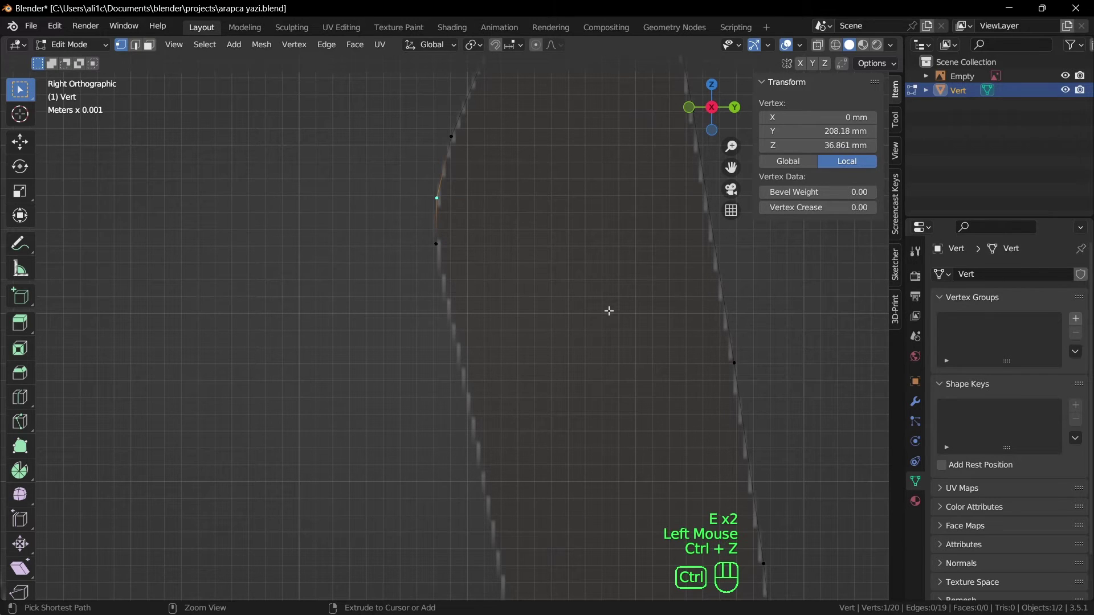
Extrude three vertices from the bend's lowest vertex down the alif's left edge to about Y 209.01, Z 29.59; Y 210.23, Z 23.97; and Y 211.45, Z 17.77 mm
left_click(437, 244)
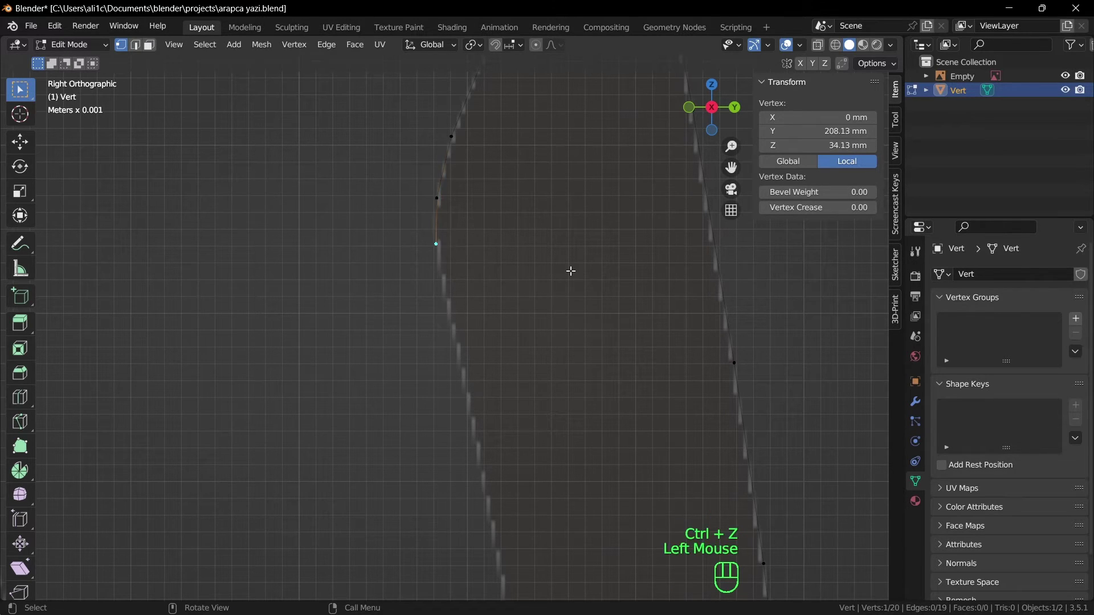
key("e")
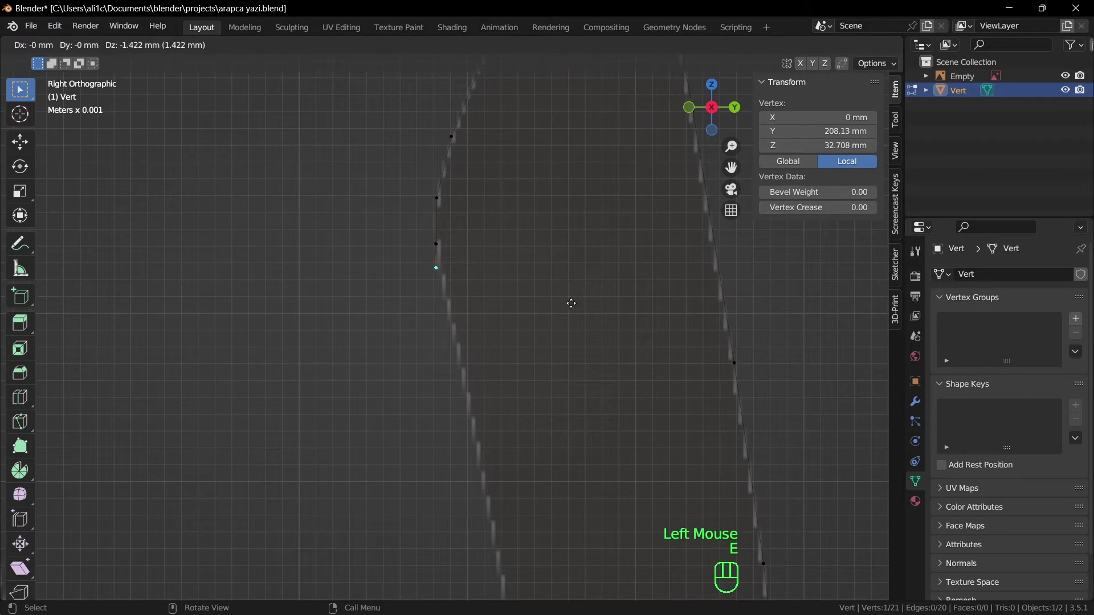
left_click(585, 347)
key("e")
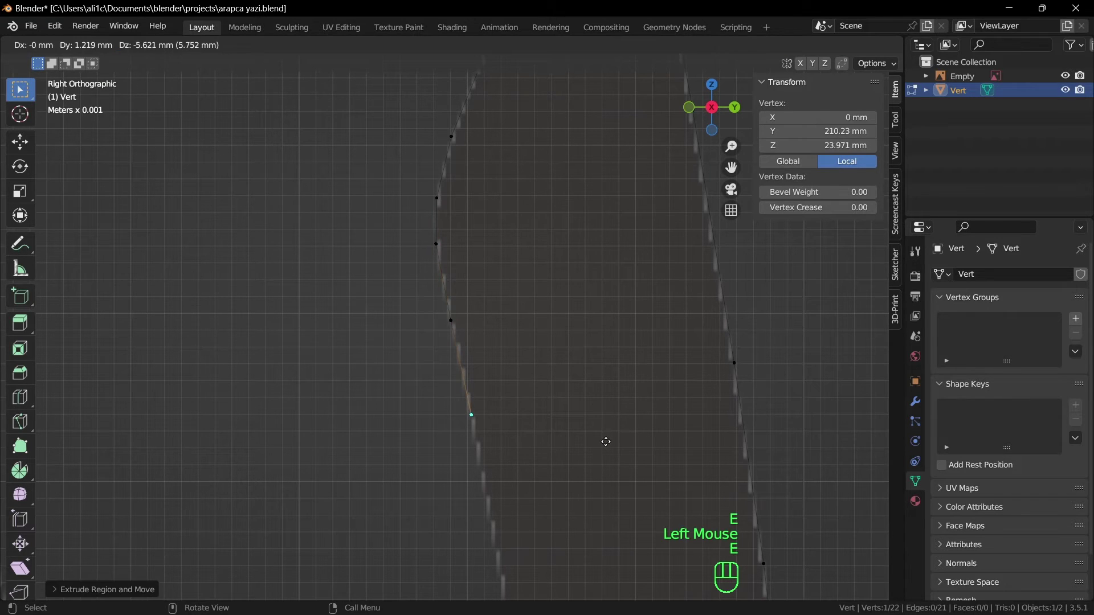
left_click(607, 447)
key("e")
left_click(622, 543)
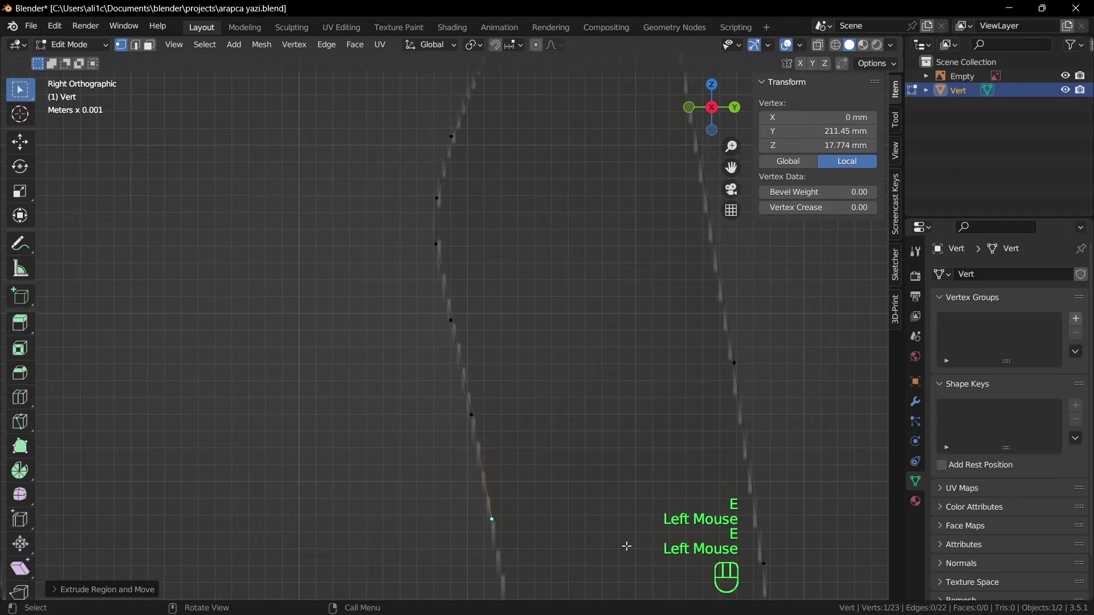
Extrude two more vertices down the alif's left edge to about Y 212.91, Z 9.11 mm and Y 214.08, Z 2.09 mm
scroll(629, 494, "down", 2)
middle_click_drag(617, 479, 587, 242, "shift")
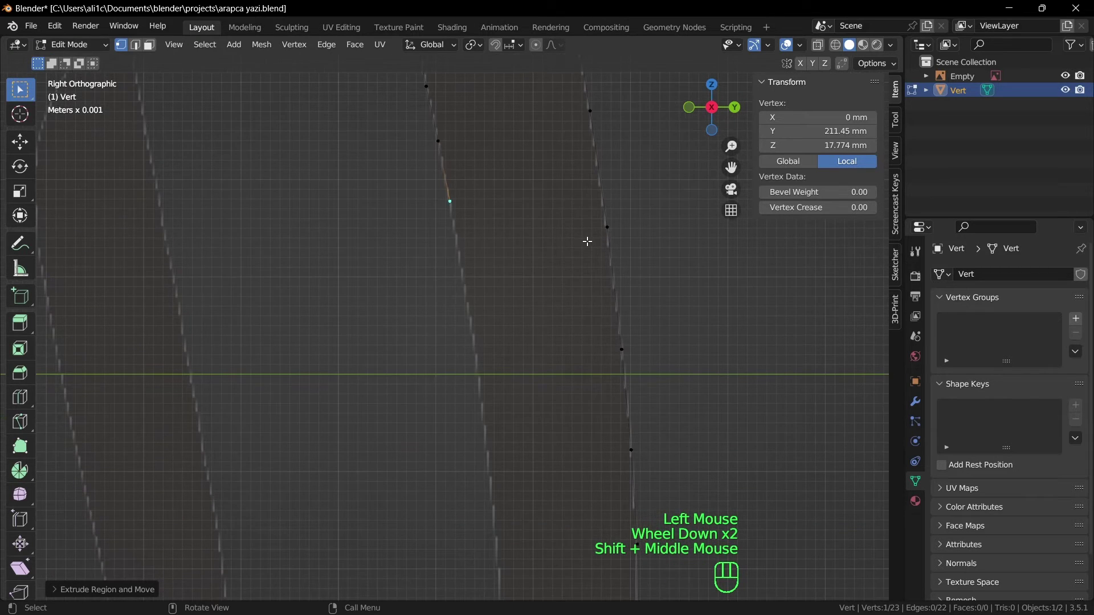
key("e")
left_click(595, 333)
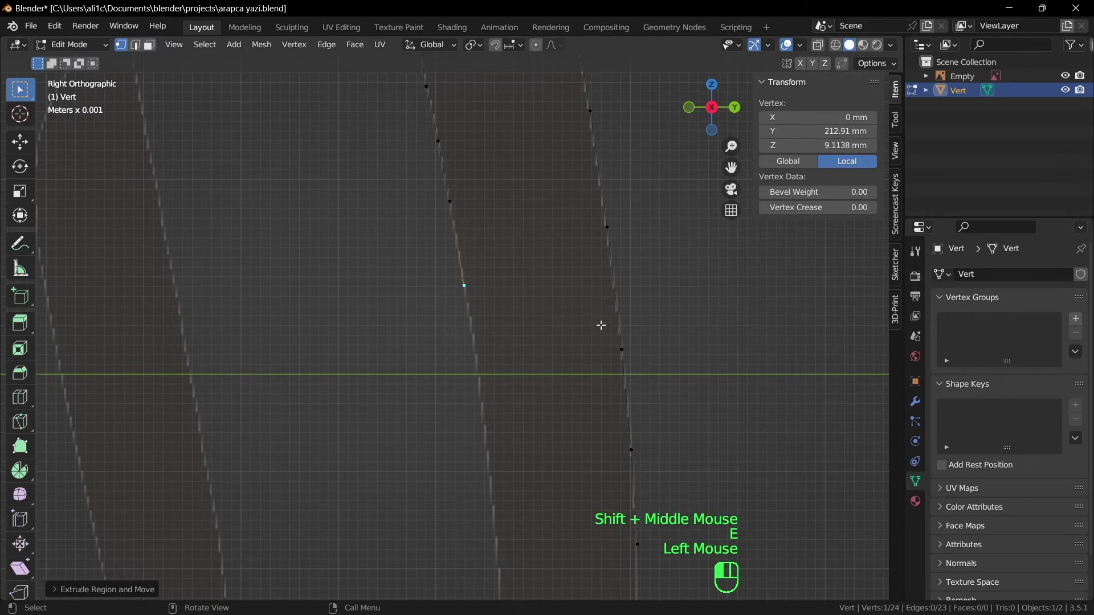
key("e")
left_click(604, 406)
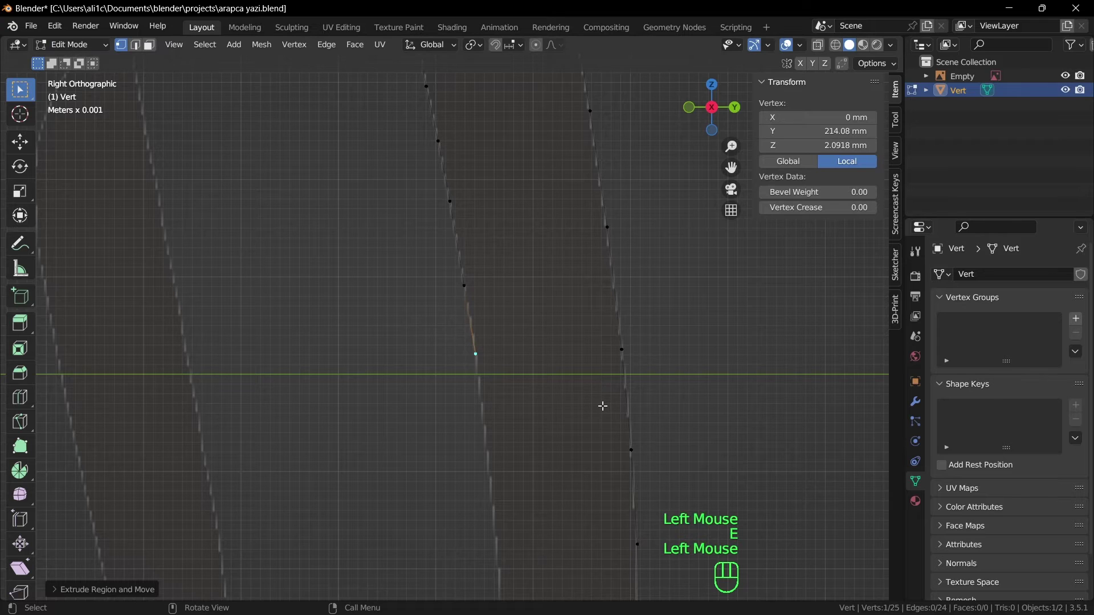
Continue the alif's left edge below the Y axis line with two extruded vertices at about Y 215.21, Z -7.42 mm and Y 215.89, Z -15.51 mm
scroll(603, 406, "down", 2)
middle_click_drag(591, 399, 592, 289, "shift")
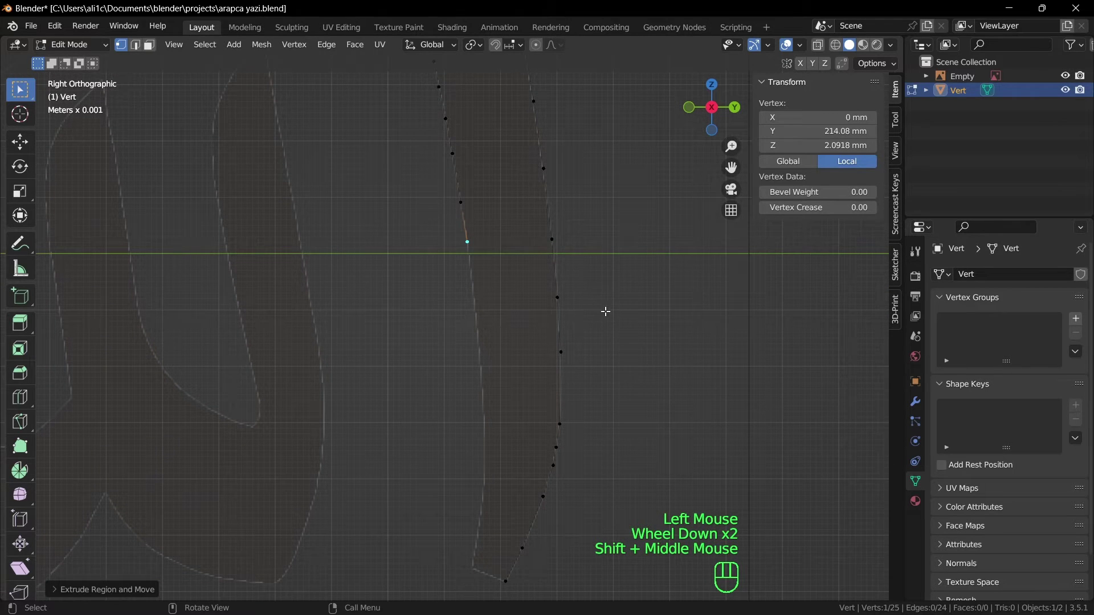
scroll(542, 293, "up", 2)
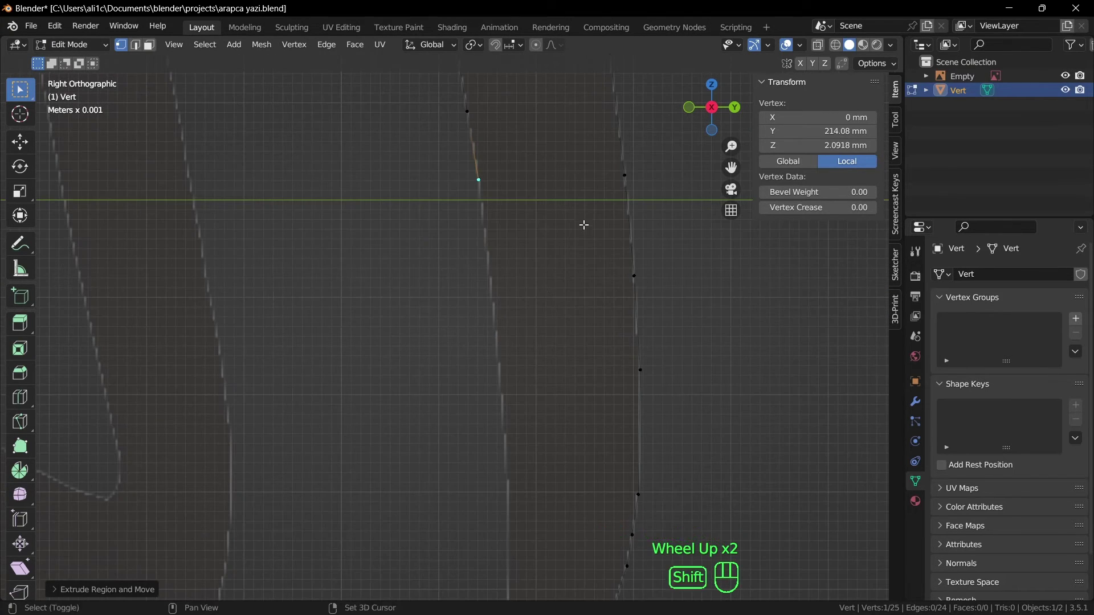
middle_click_drag(584, 225, 611, 285, "shift")
scroll(618, 266, "up", 2)
scroll(633, 264, "down", 1)
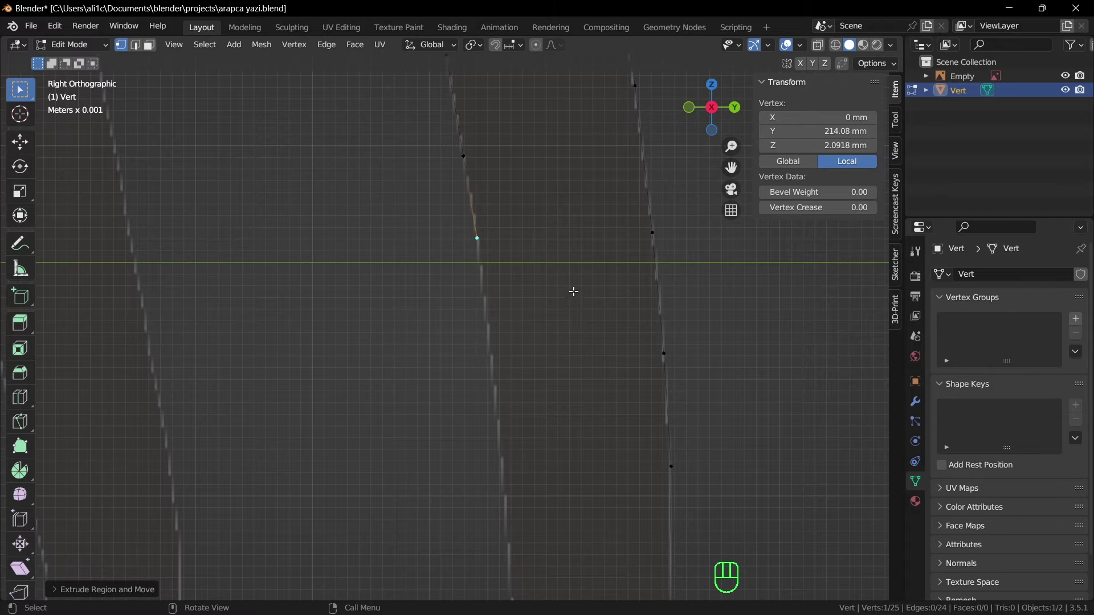
key("e")
left_click(587, 403)
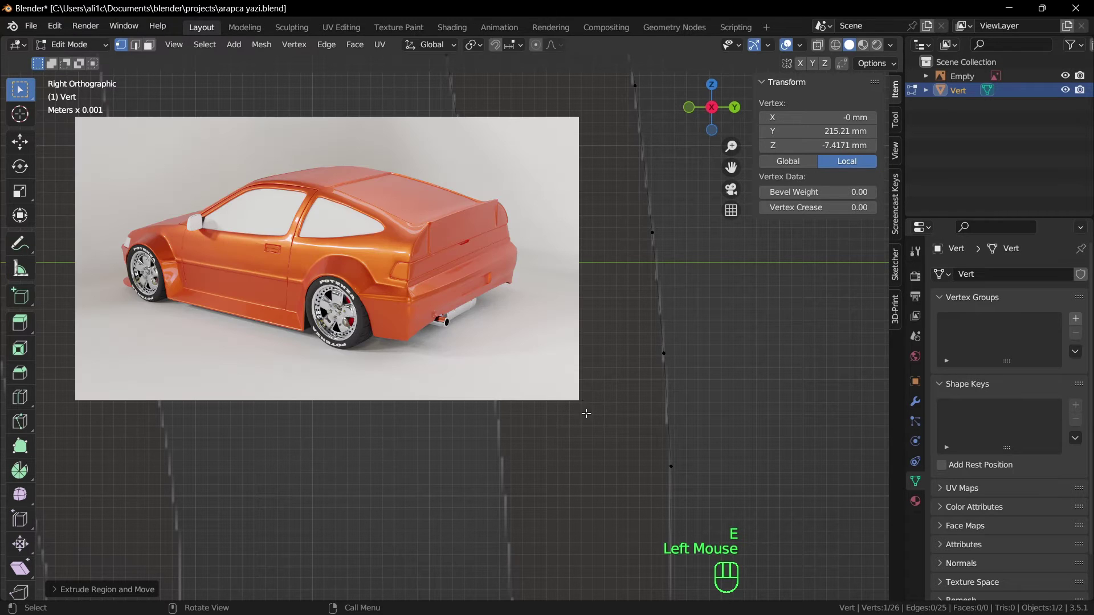
middle_click_drag(586, 402, 581, 237, "shift")
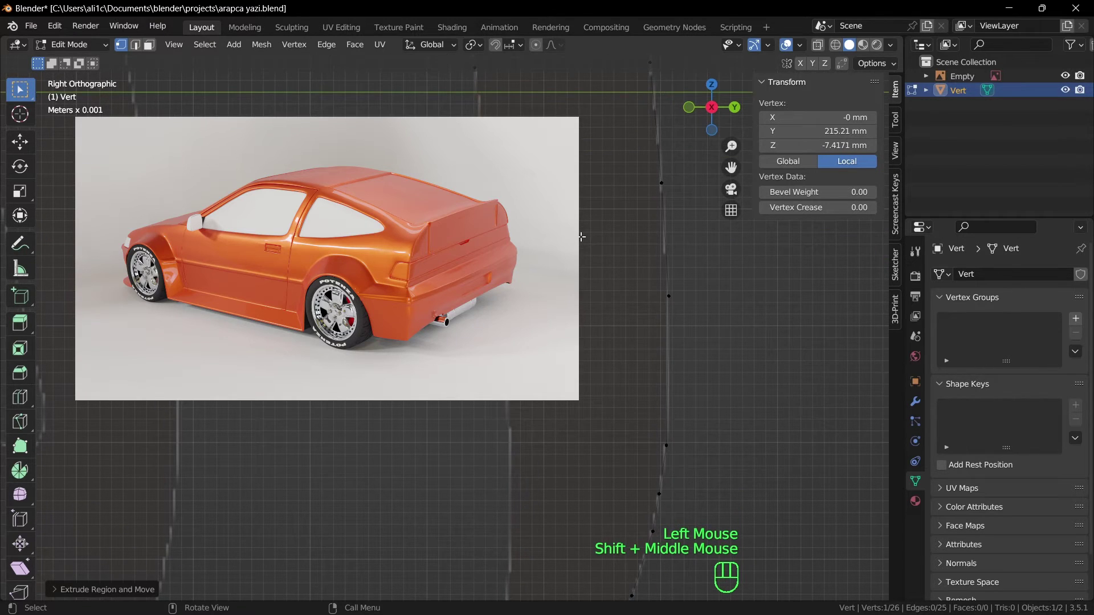
key("e")
left_click(590, 338)
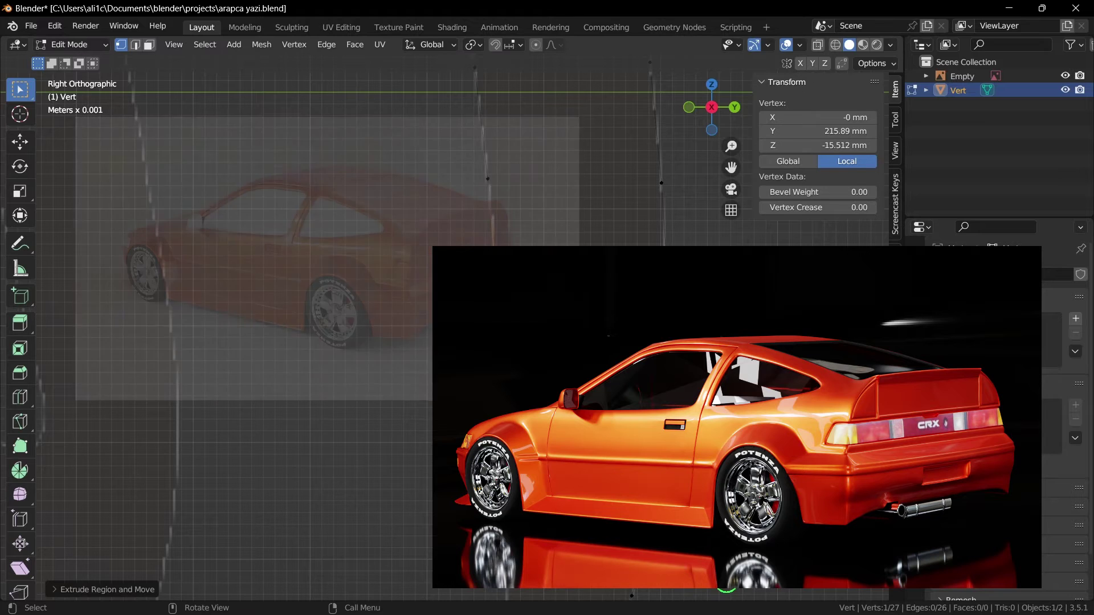
Extrude two vertices along the alif's lower left edge to about Y 216.47, Z -20.97 mm and Y 216.82, Z -27.07 mm
middle_click_drag(569, 199, 569, 239, "shift")
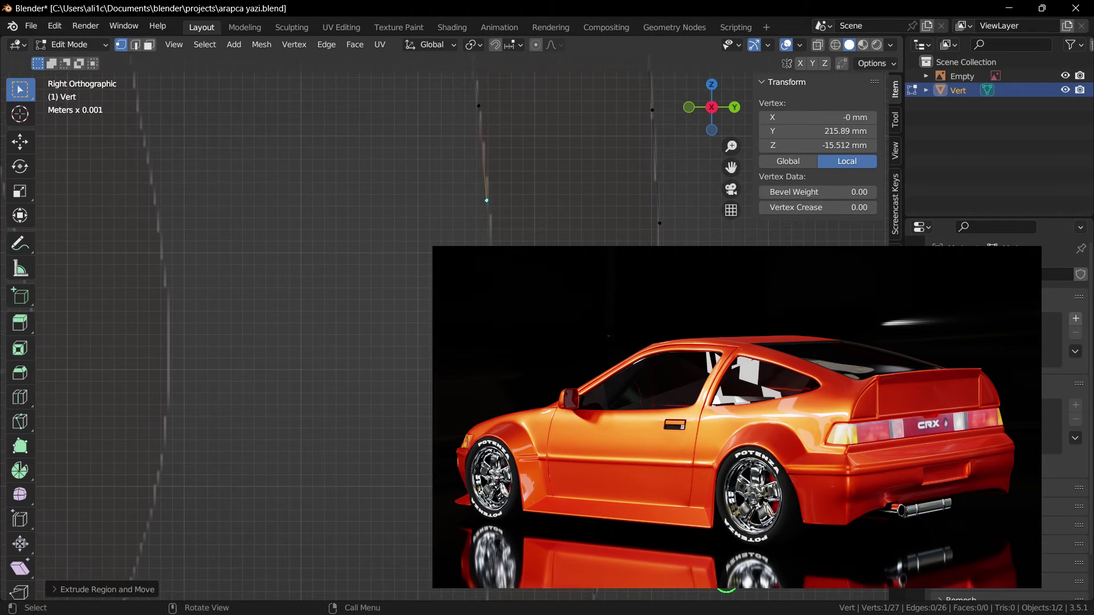
key("e")
left_click(557, 248)
middle_click_drag(557, 248, 566, 311, "shift")
key("e")
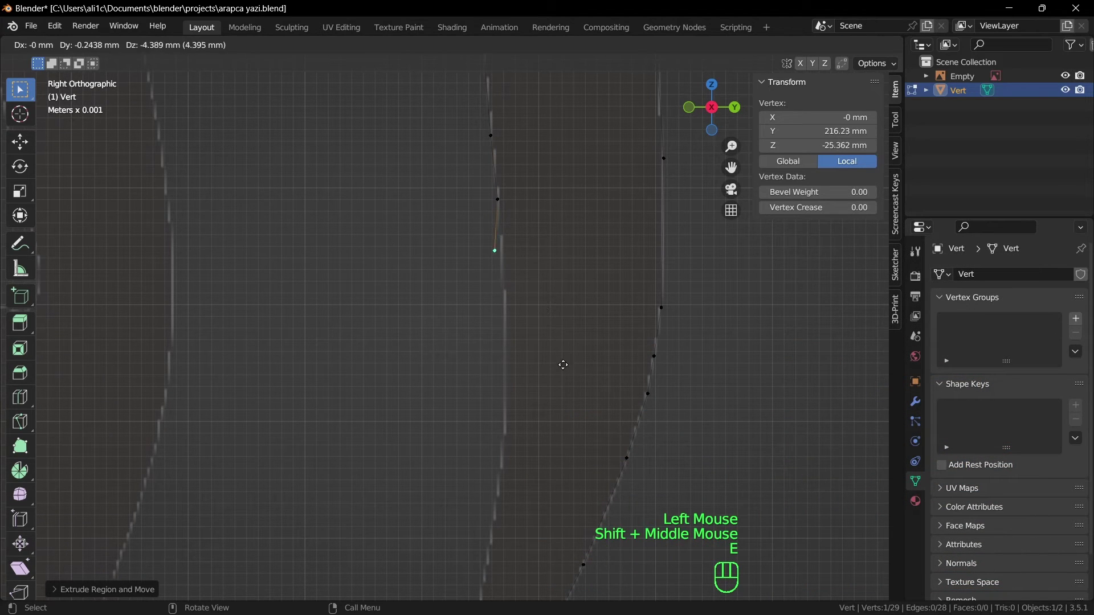
left_click(569, 381)
Extrude two vertices down the nearly vertical part of the alif's left edge to about Y 217.11, Z -33.21 mm and Y 217.06, Z -39.36 mm
key("e")
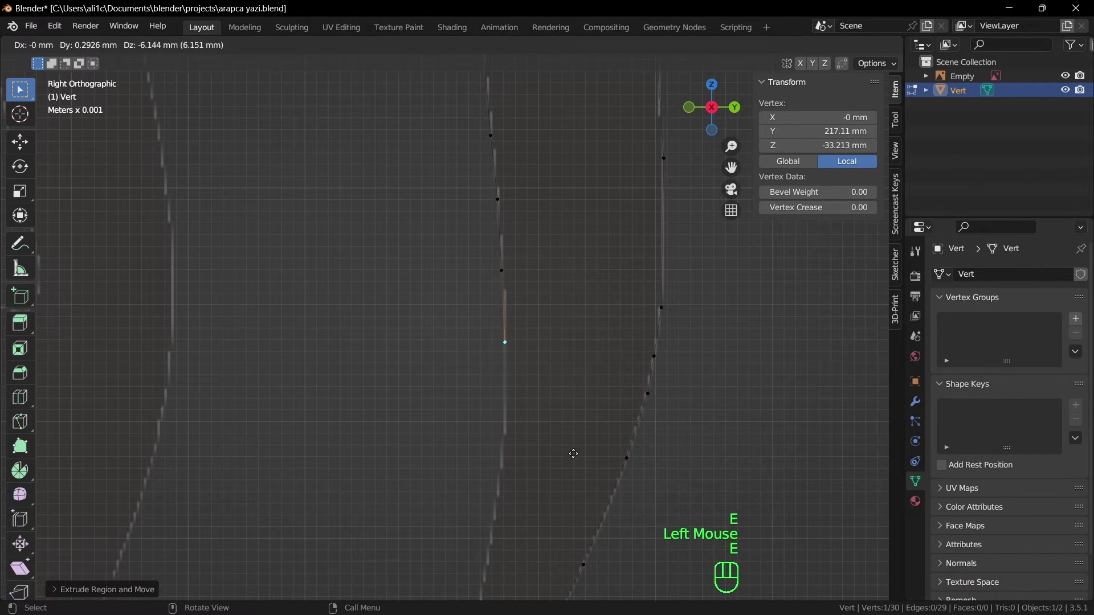
left_click(573, 454)
key("e")
left_click(571, 523)
middle_click_drag(572, 522, 578, 348, "shift")
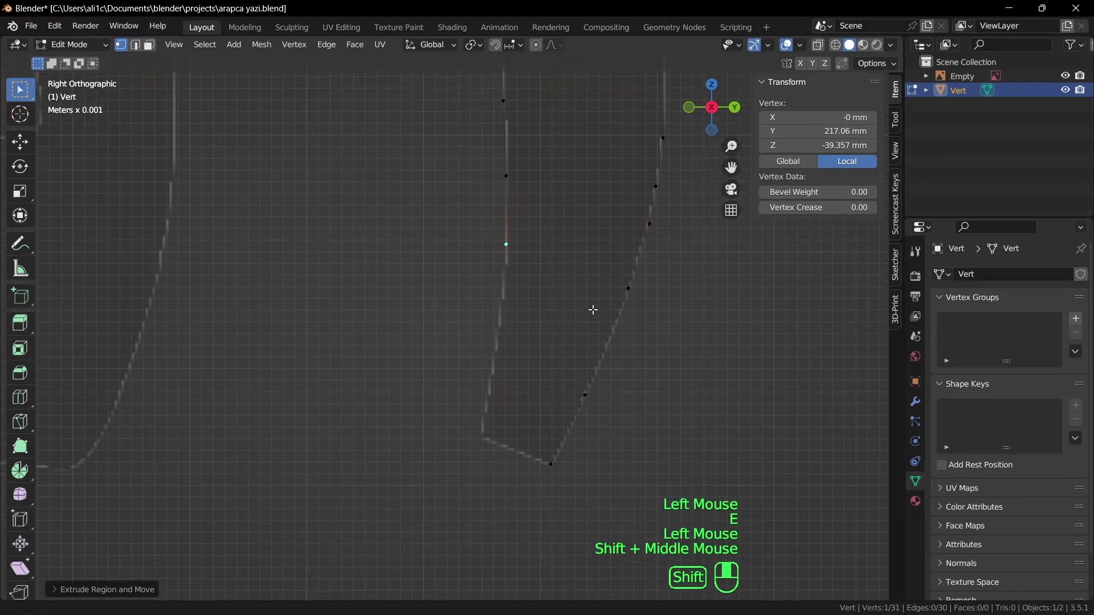
Extrude three more vertices down the left edge of the tall letter stroke, ending near its bottom-left corner
key("e")
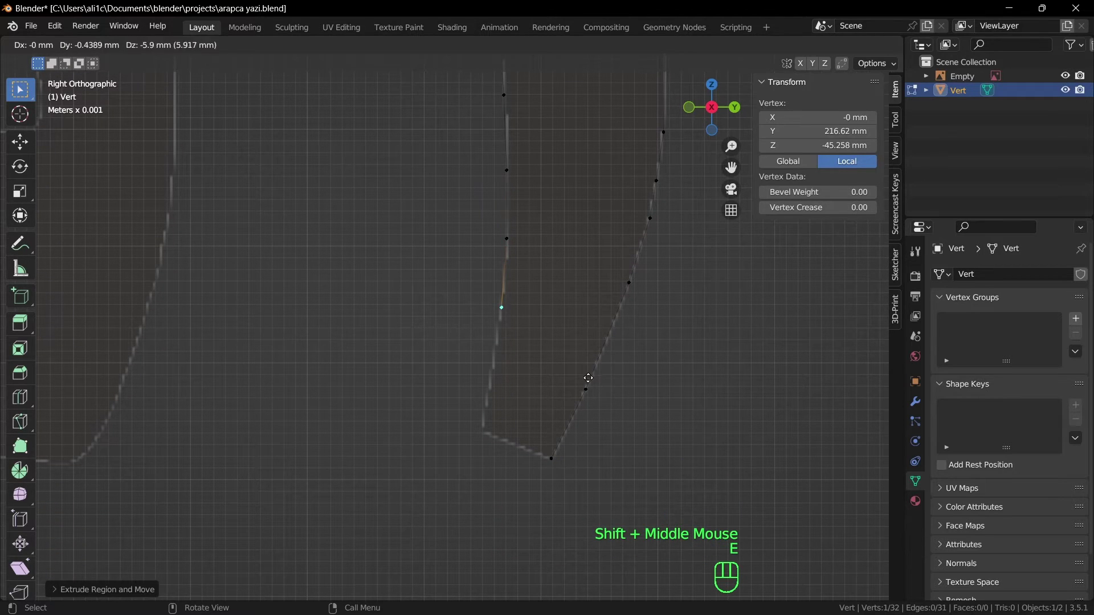
left_click(587, 381)
key("e")
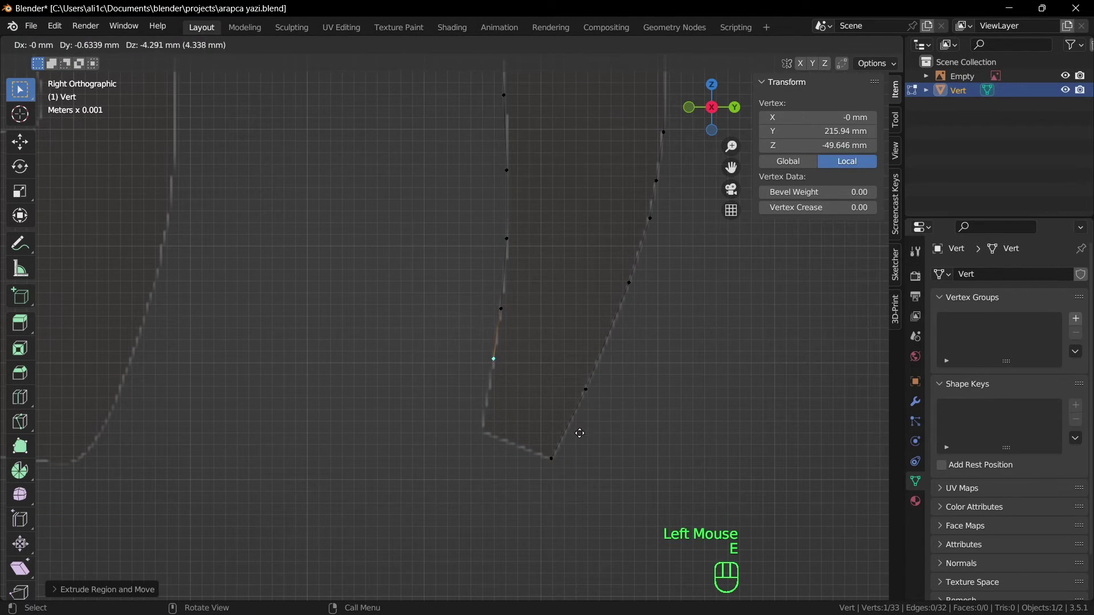
left_click(578, 438)
key("e")
left_click(568, 501)
Move the last vertex onto the stroke's bottom-left corner, at about Y 214.9 mm, Z -55.9 mm
scroll(568, 495, "up", 2)
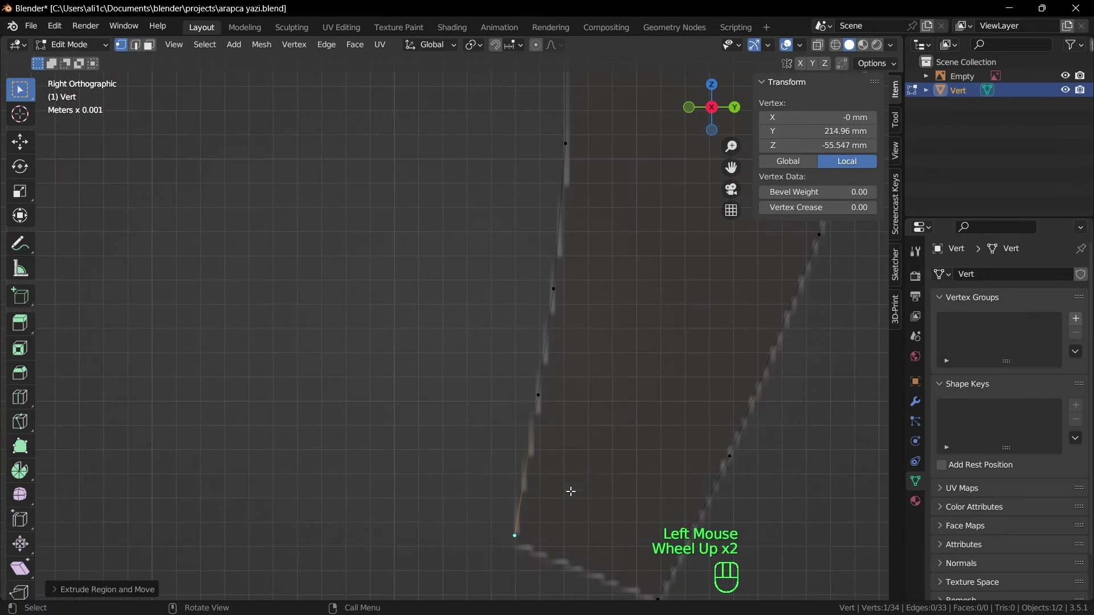
middle_click_drag(569, 494, 548, 272, "shift")
middle_click_drag(592, 302, 552, 266, "shift")
key("g")
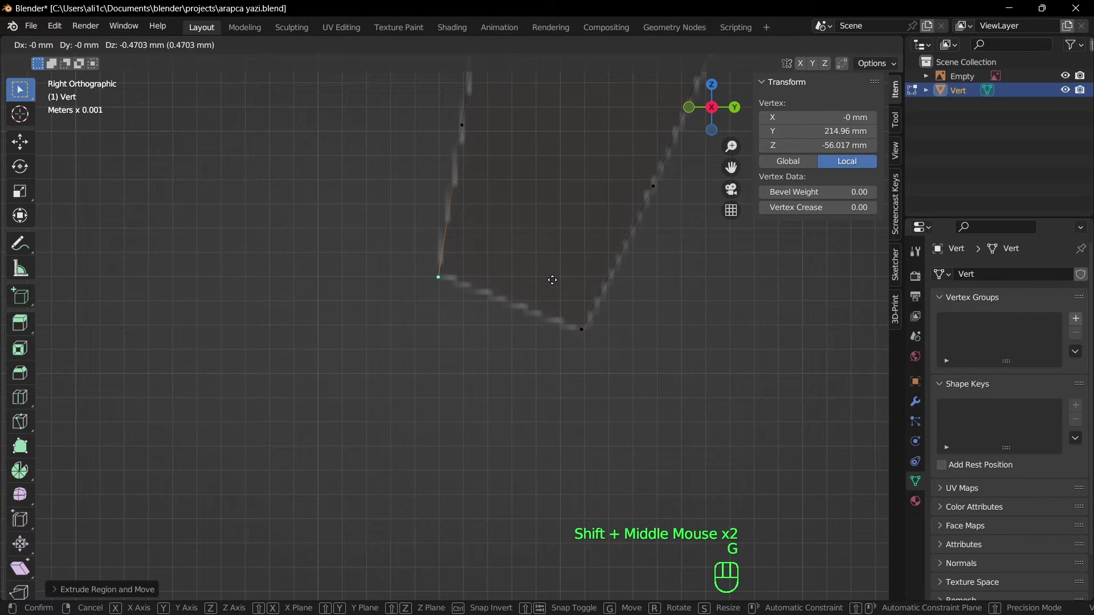
left_click(546, 283)
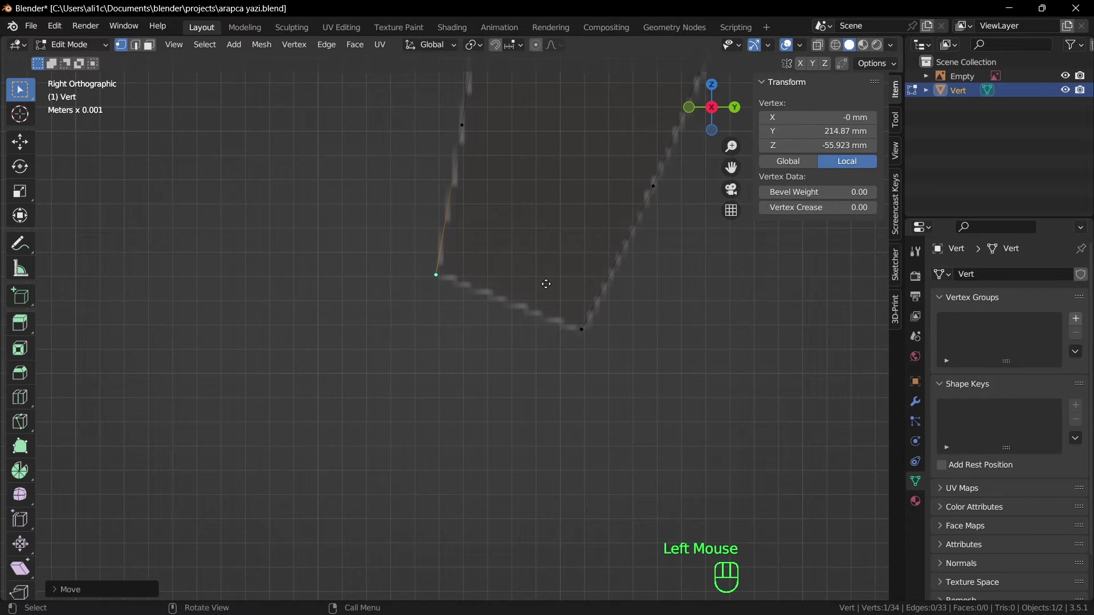
Extrude two vertices along the stroke's slanted bottom edge, ending beside the outline's starting vertex
key("e")
left_click(596, 305)
key("e")
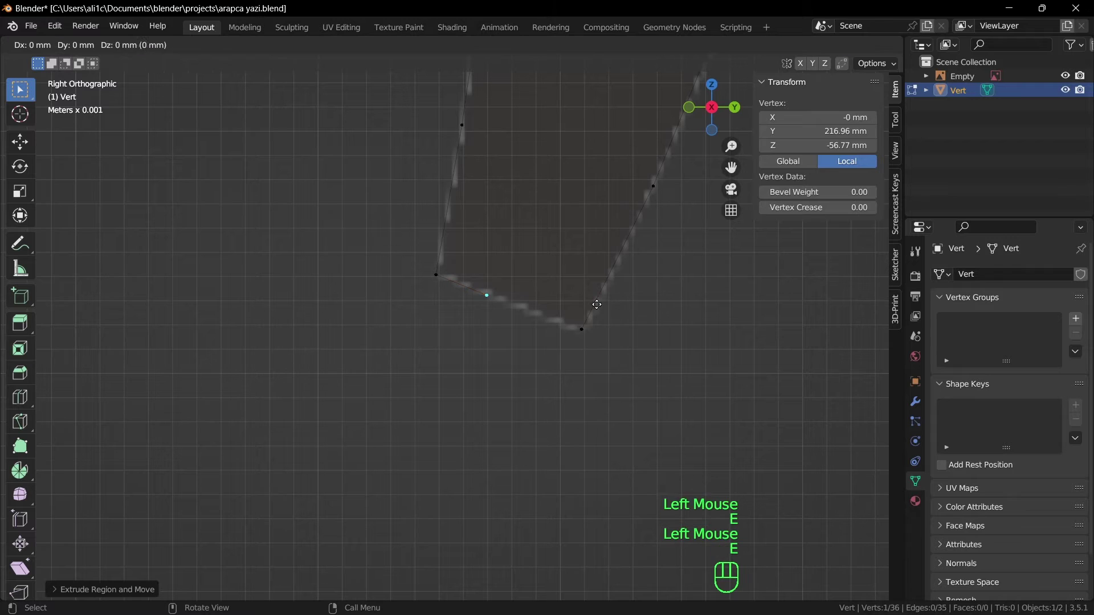
left_click(681, 340)
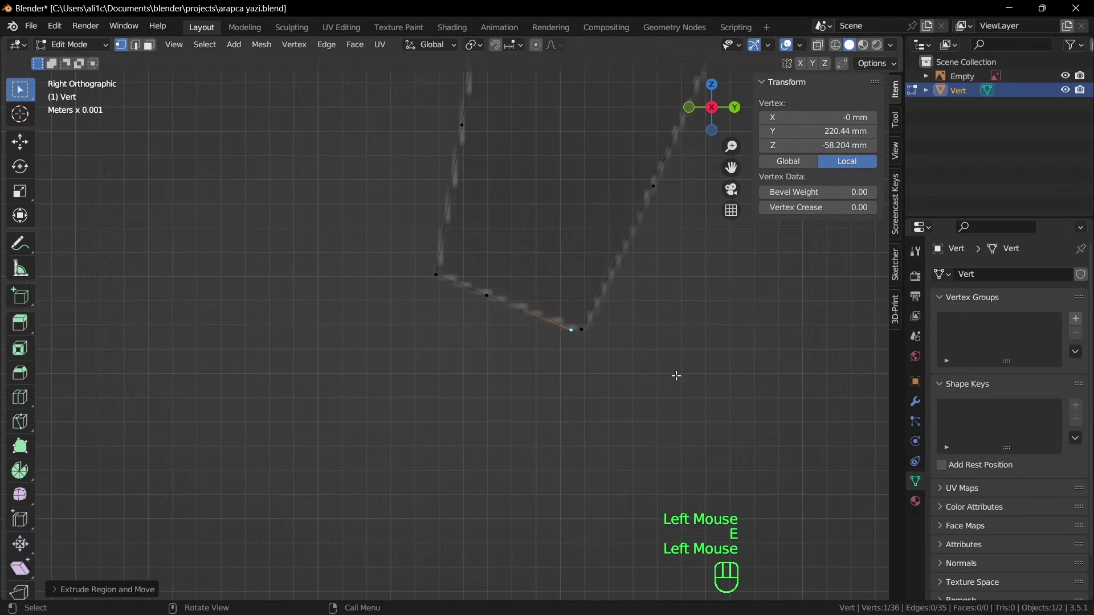
Close the outline by merging its last extruded vertex into the starting vertex at the bottom tip, using Merge At Last
scroll(679, 380, "up", 2)
middle_click_drag(682, 386, 569, 333, "shift")
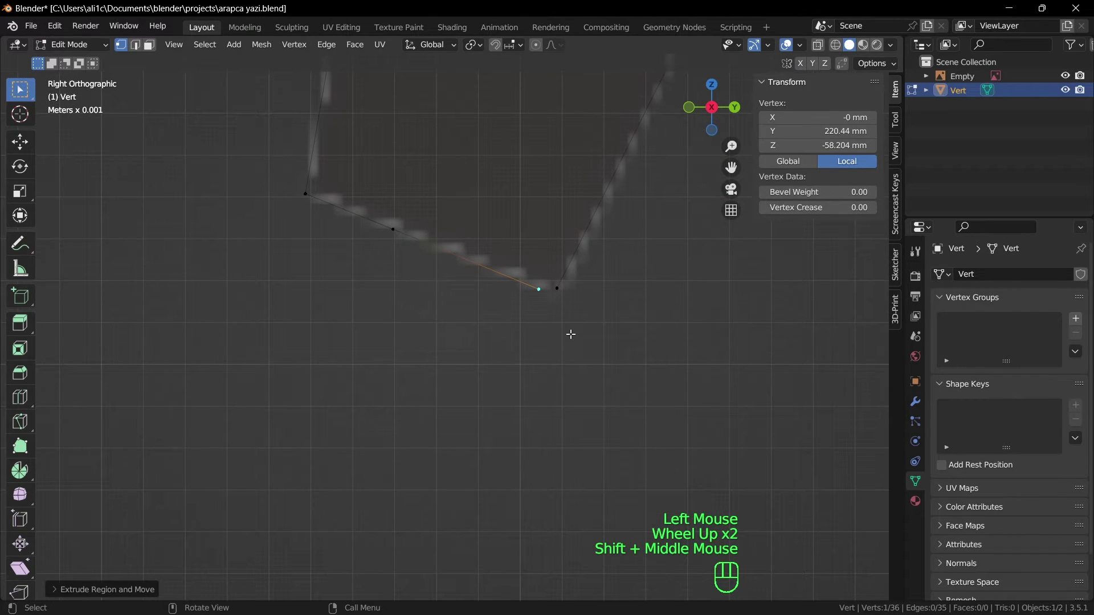
scroll(570, 335, "up", 1)
middle_click_drag(718, 339, 630, 347, "shift")
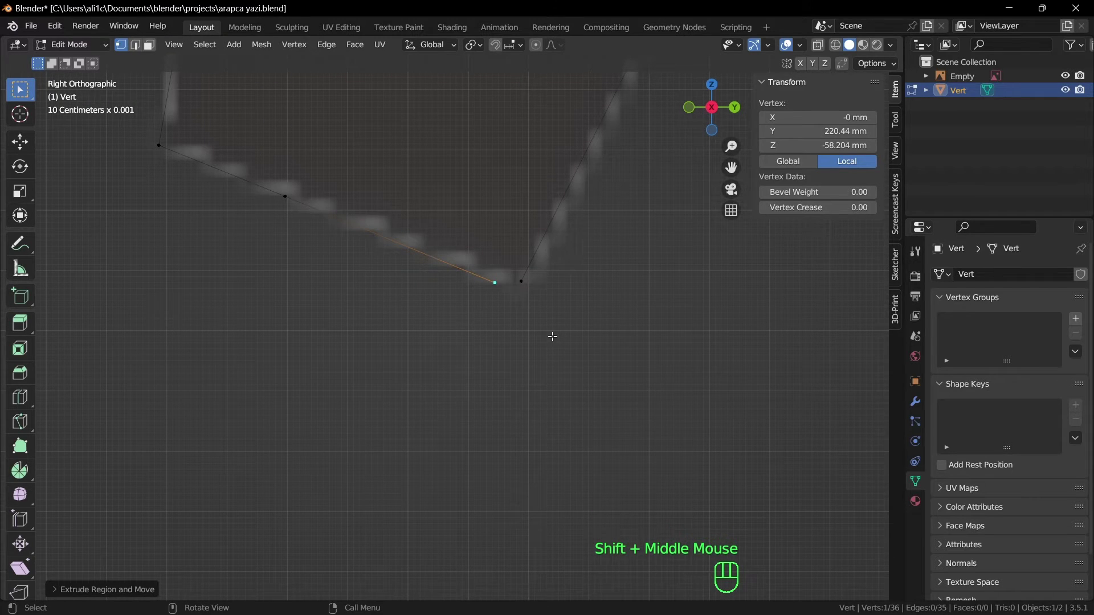
left_click_drag(557, 320, 465, 255)
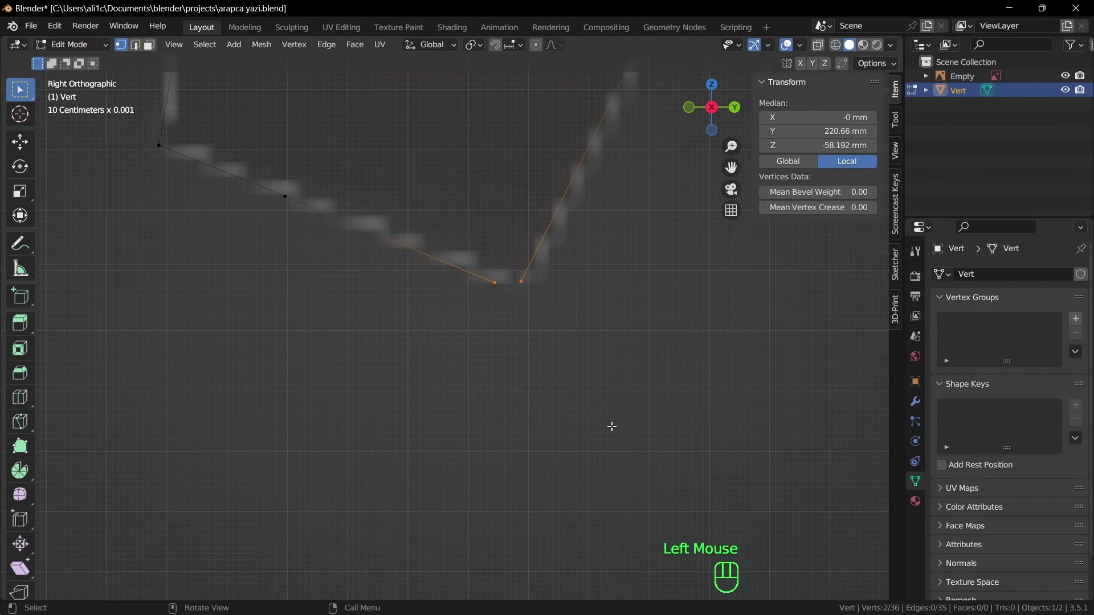
double_click(630, 373)
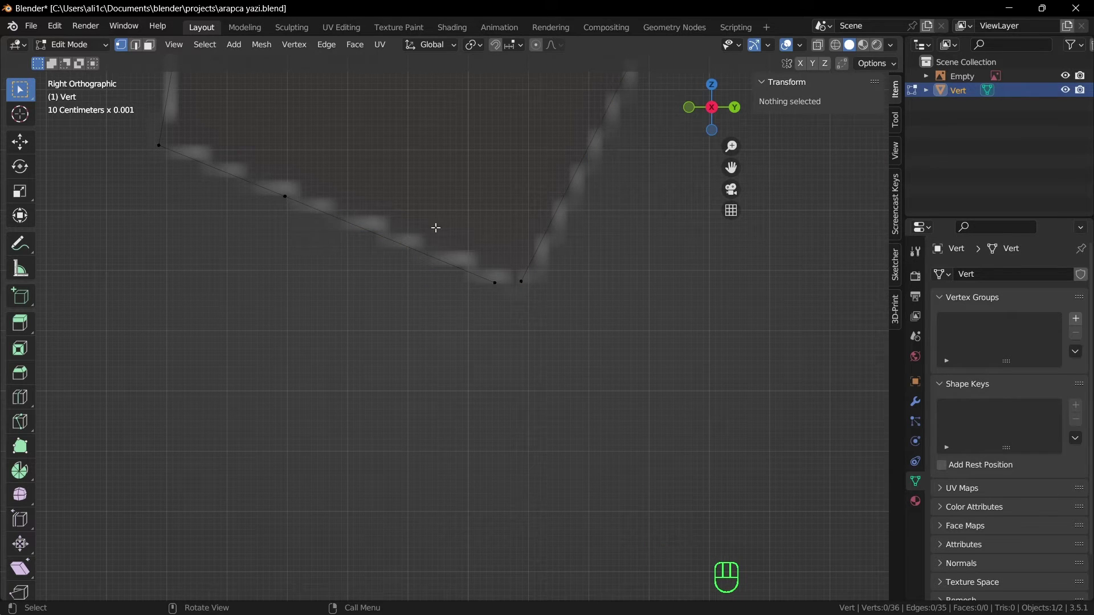
left_click(498, 283)
left_click(520, 281)
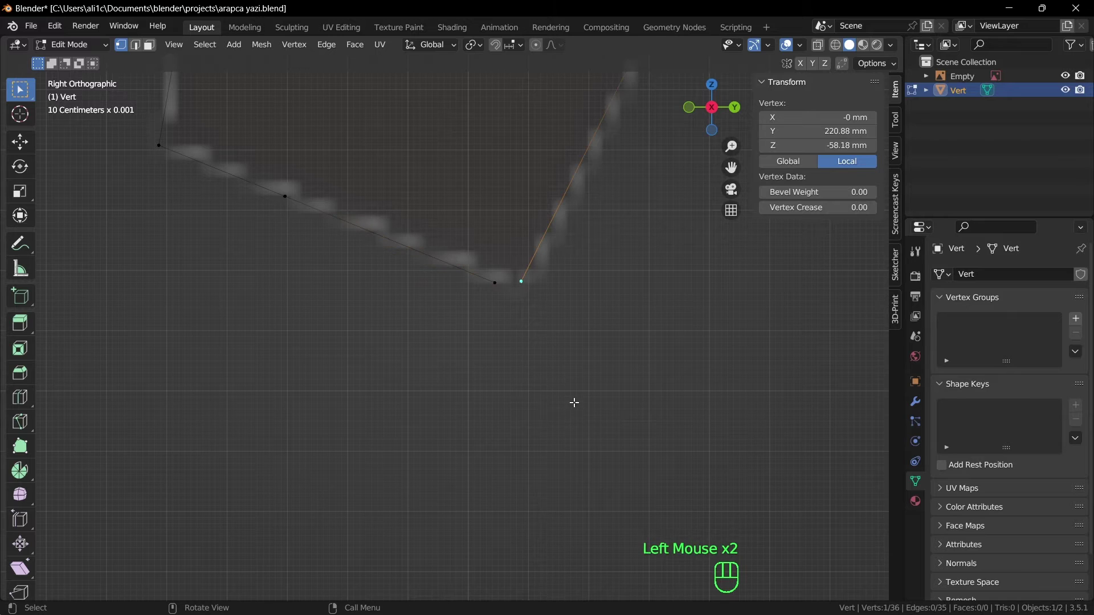
left_click(491, 279)
left_click(521, 281, "shift")
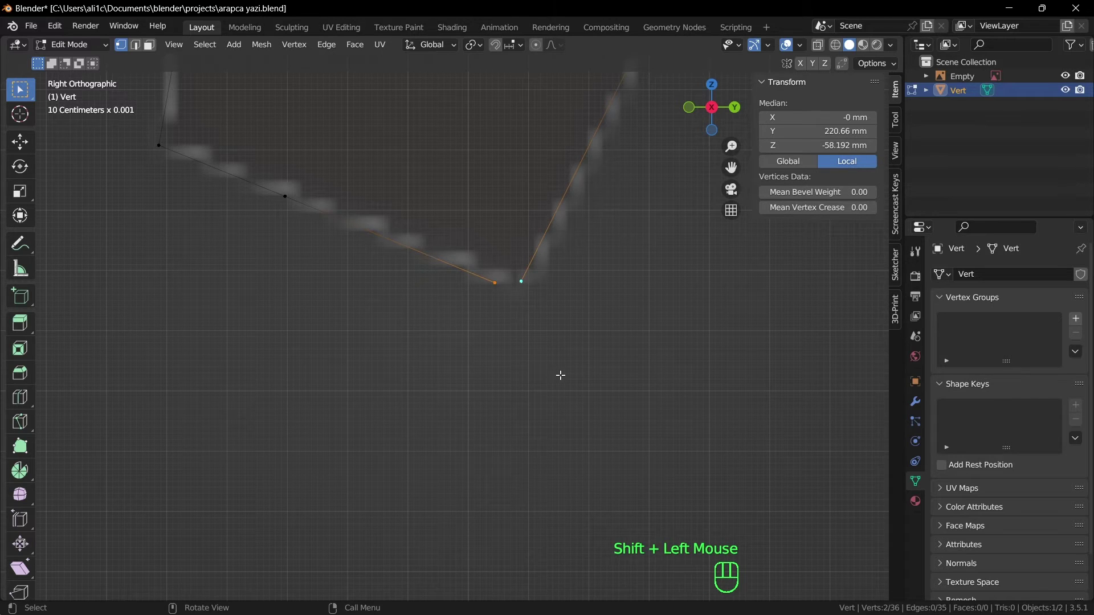
key("m")
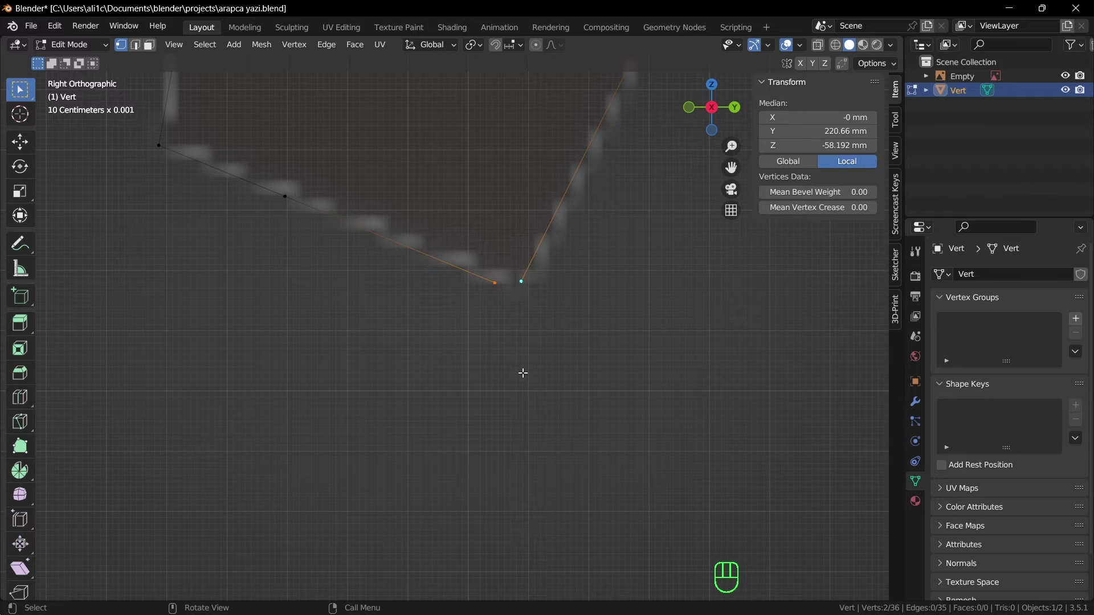
key("m")
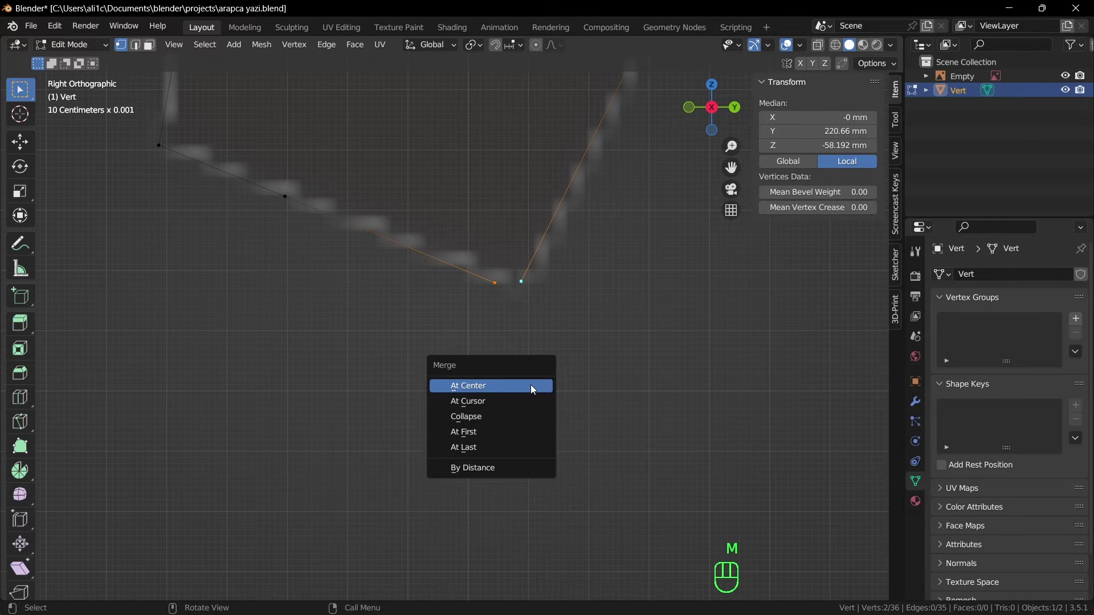
left_click(497, 447)
Slide the middle vertex of the stroke's bottom edge toward the bottom tip by a factor of about 0.25
scroll(587, 376, "down", 1)
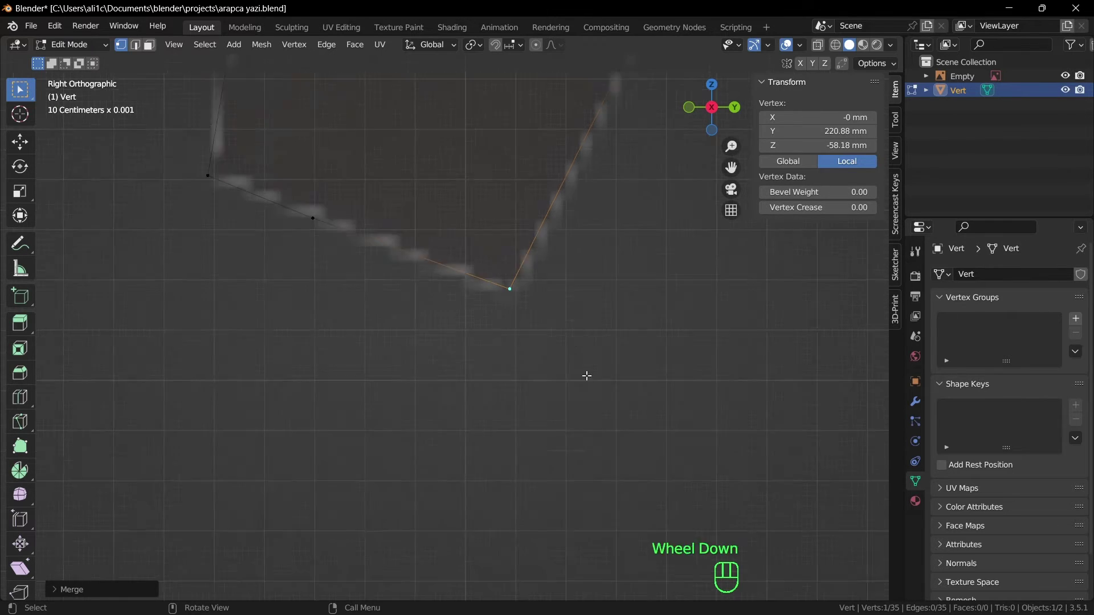
scroll(587, 376, "down", 1)
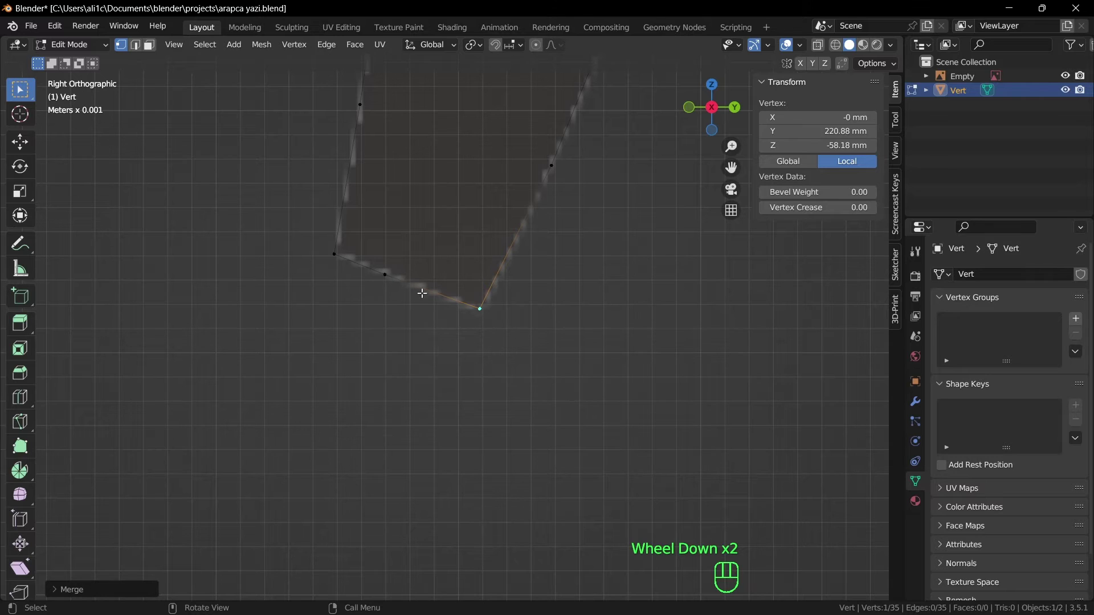
left_click(383, 271)
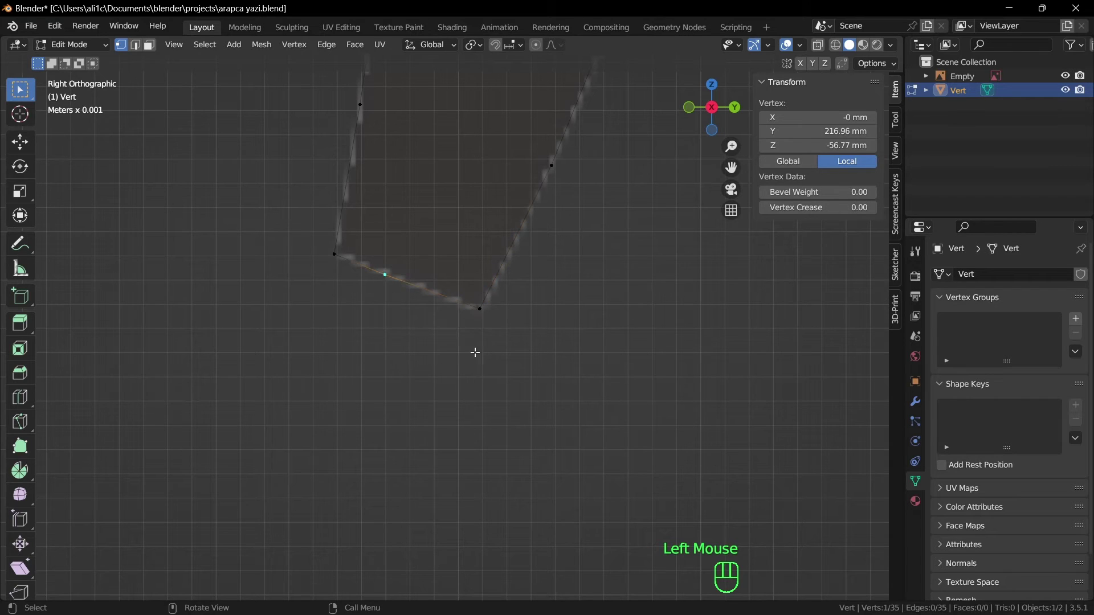
key("g")
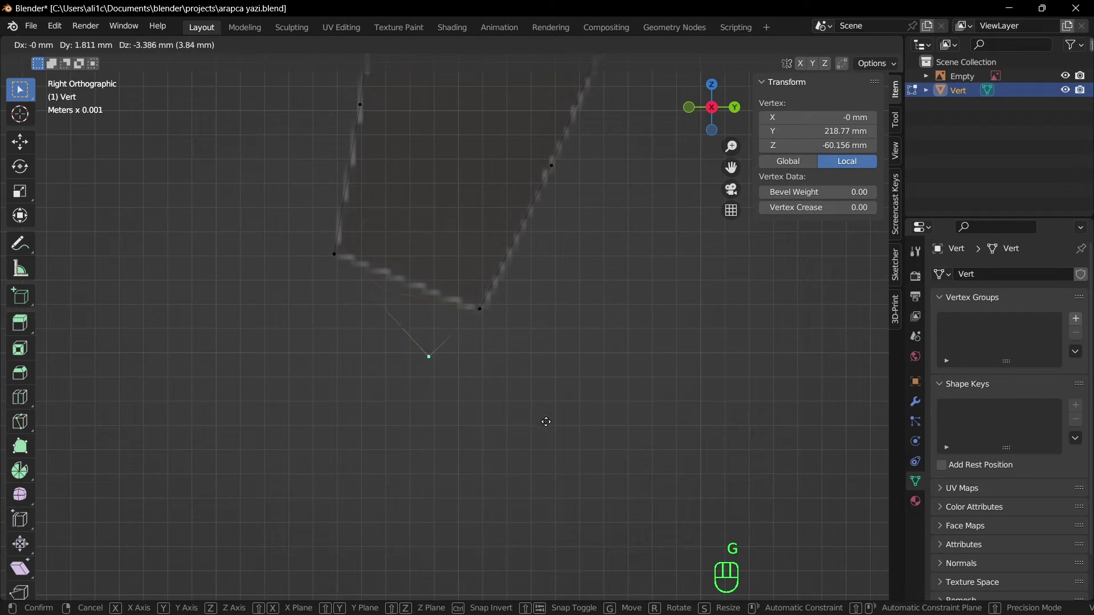
key("g")
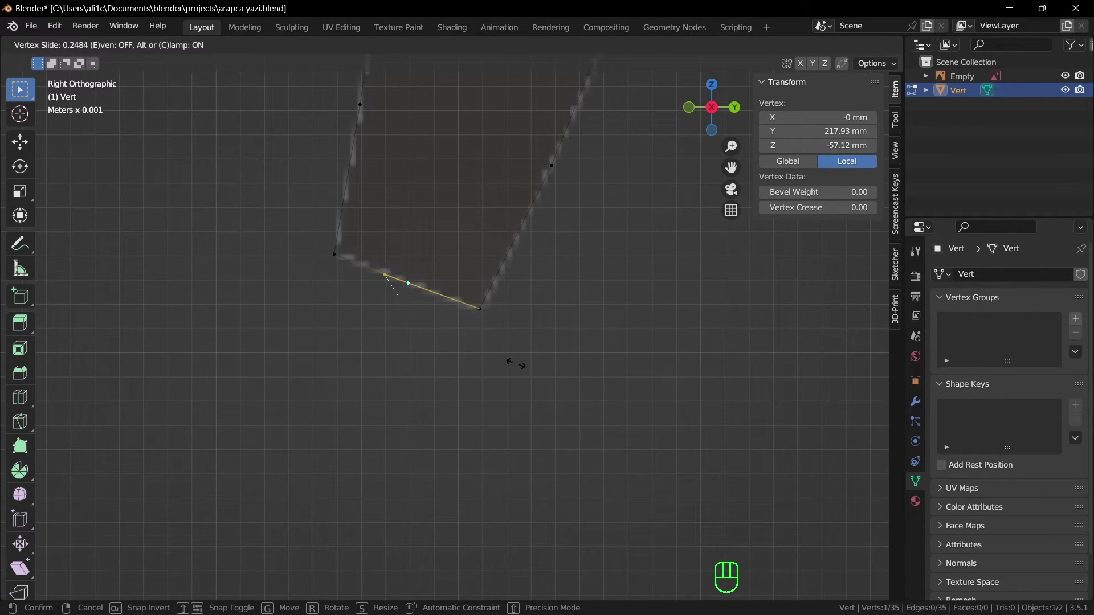
left_click(516, 363)
Examine the closed stroke outline from several angles and return to the right orthographic view
scroll(516, 362, "down", 4)
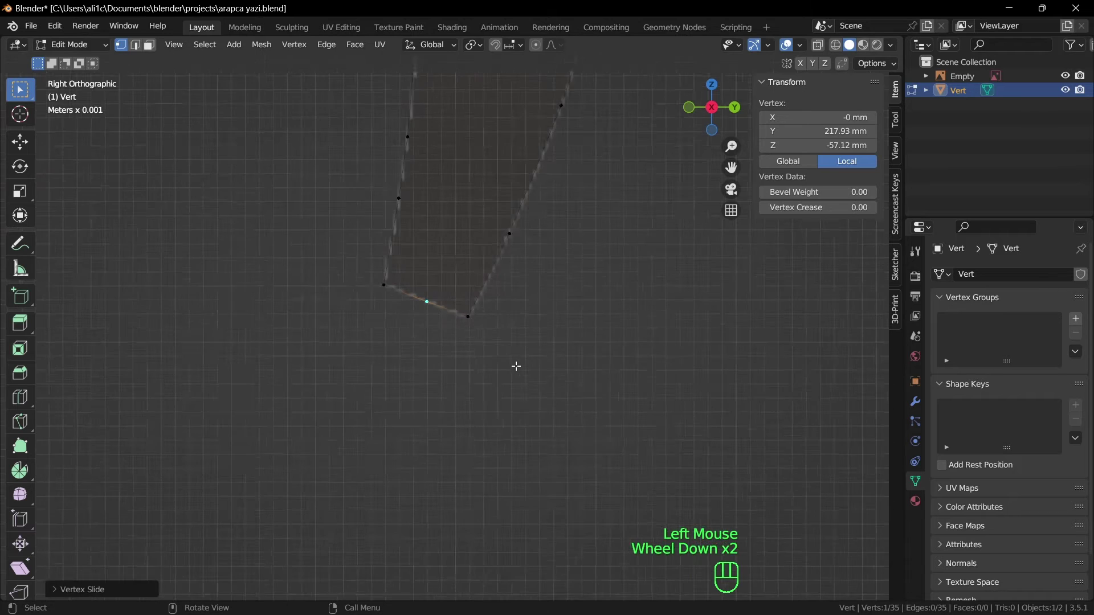
middle_click_drag(540, 345, 547, 378, "shift")
scroll(549, 418, "down", 2)
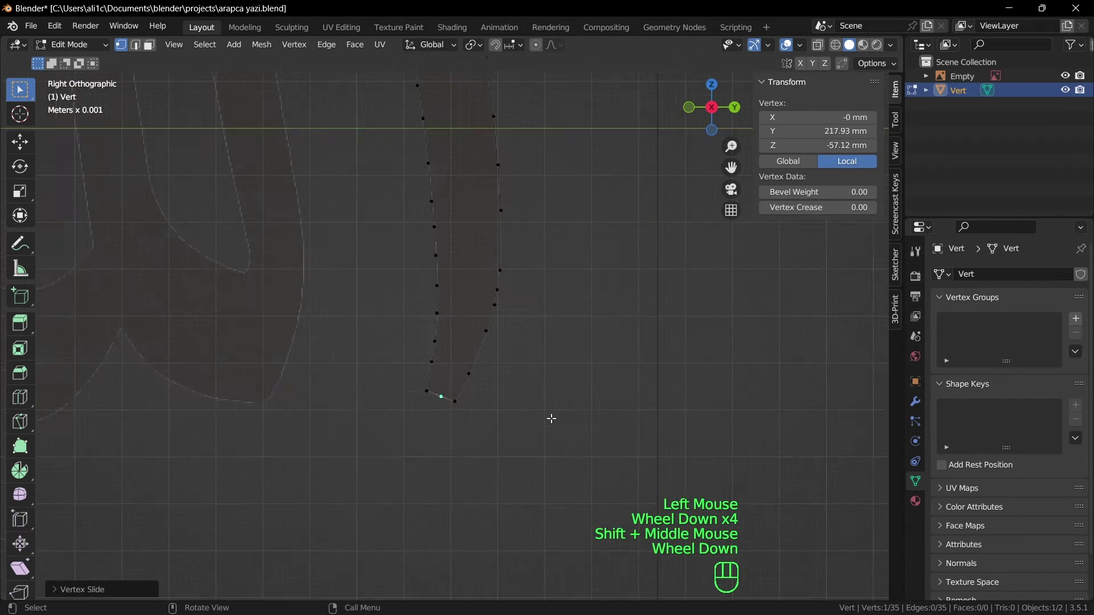
middle_click_drag(588, 342, 589, 403, "shift")
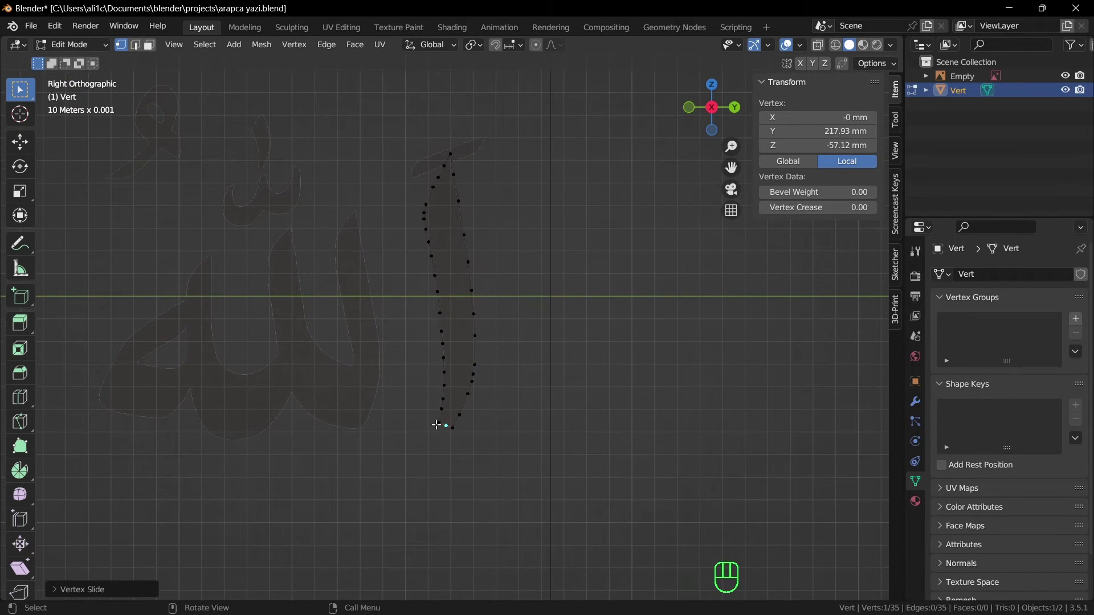
middle_click_drag(659, 293, 603, 332)
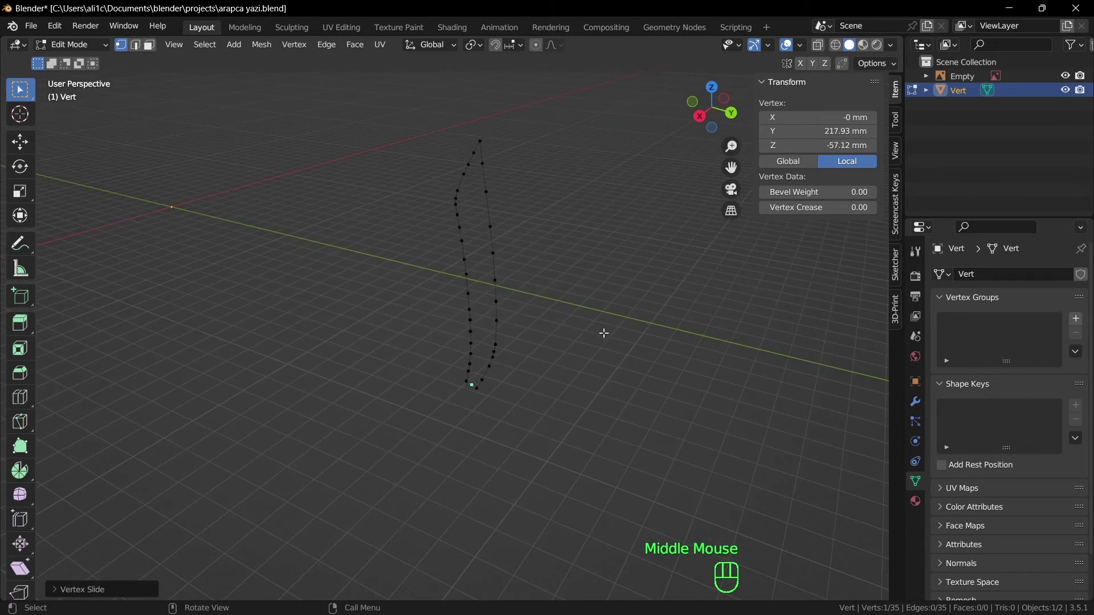
scroll(527, 353, "down", 2)
middle_click_drag(527, 354, 562, 347)
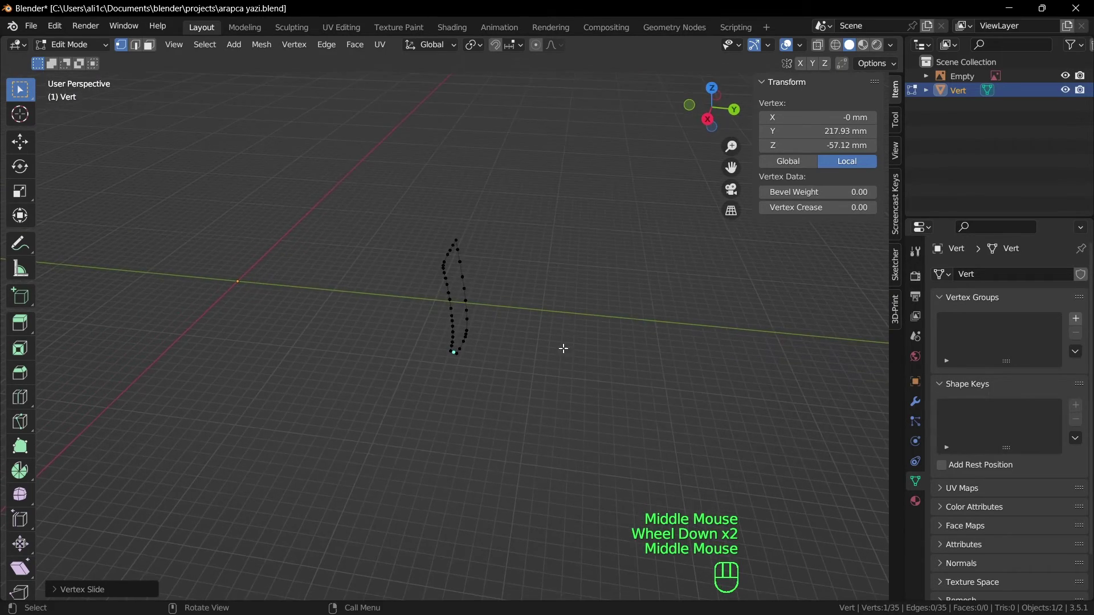
middle_click_drag(596, 381, 680, 360)
scroll(592, 379, "up", 2)
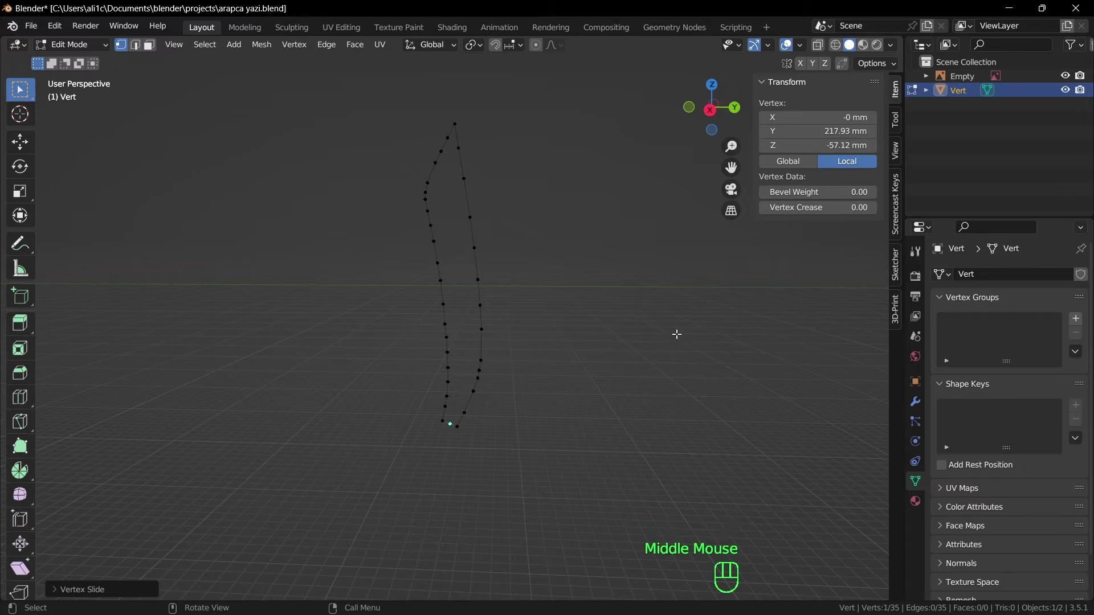
key("grave")
left_click(771, 325)
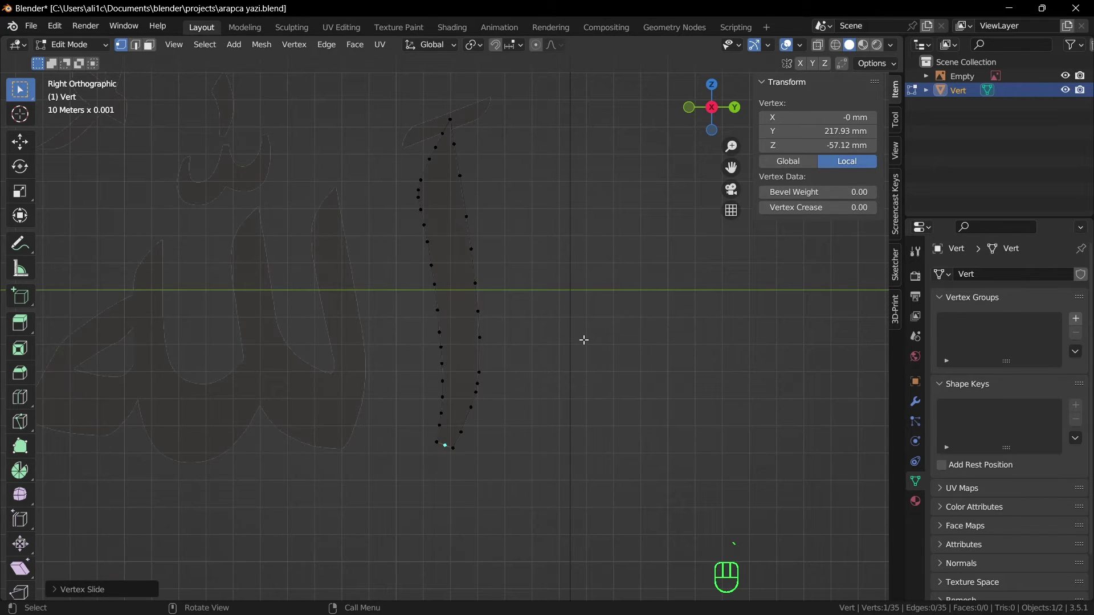
key("a")
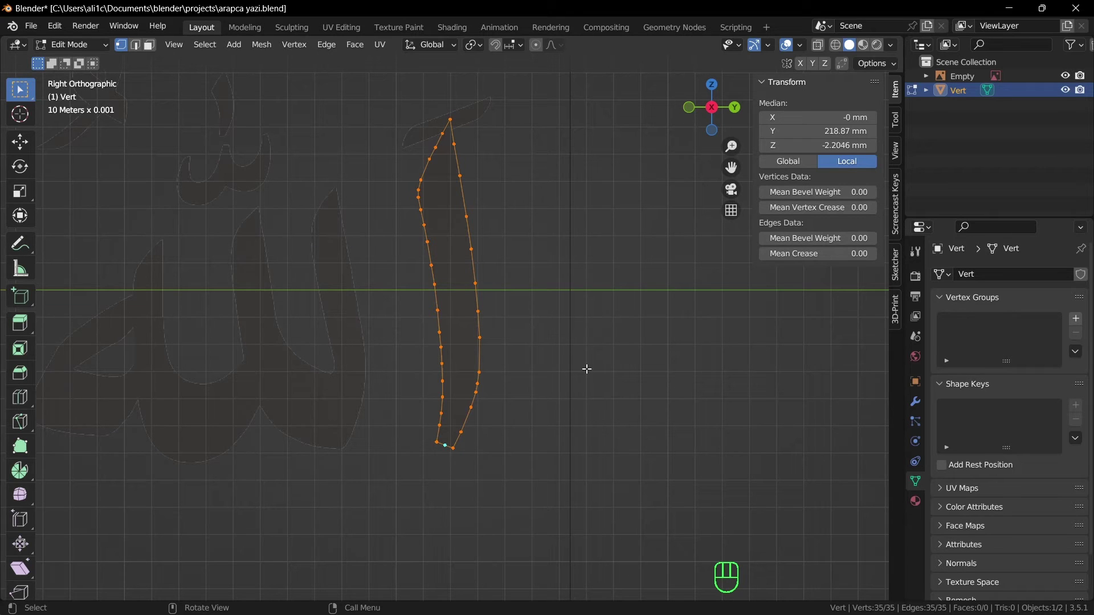
key("a")
left_click(605, 389)
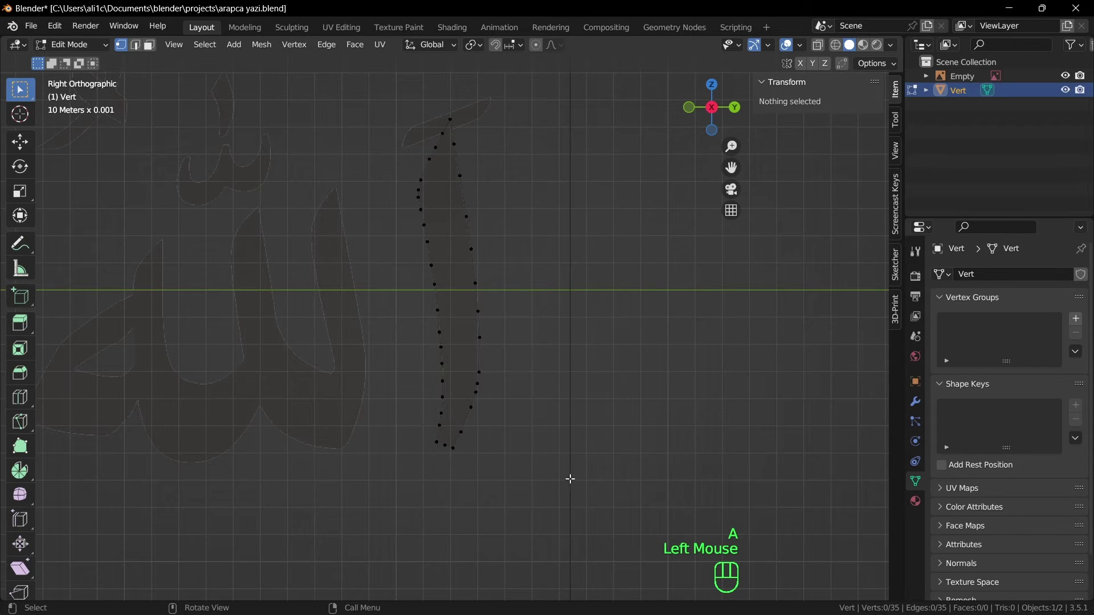
Select six vertices up the stroke's right edge and extend the selection by shortest path over the top to mid left edge
left_click(482, 370)
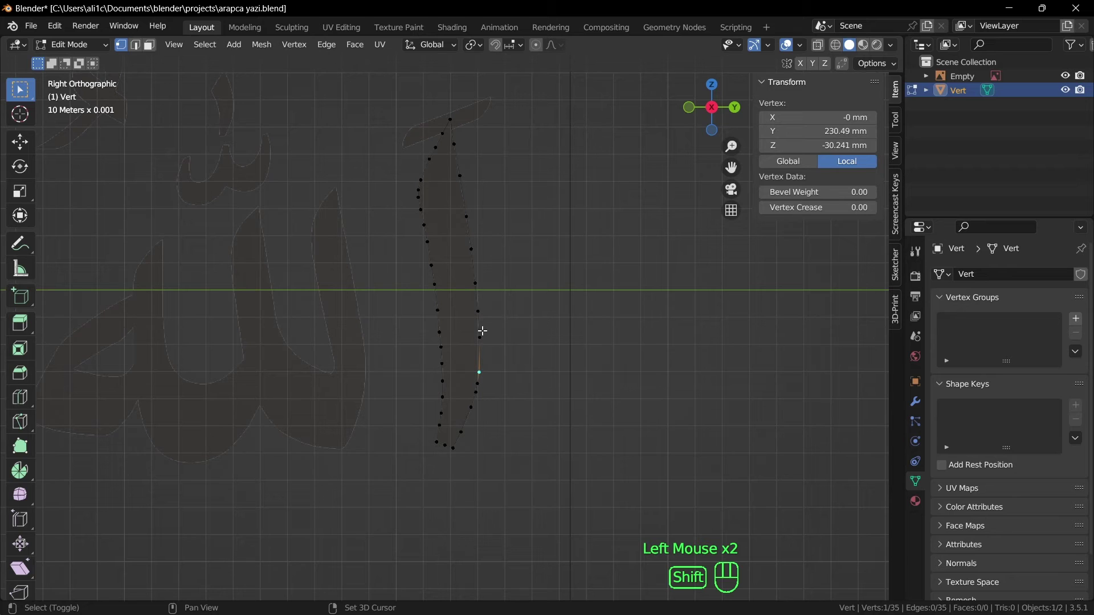
left_click(480, 336, "shift")
left_click(480, 312, "shift")
left_click(475, 283, "shift")
left_click(472, 249, "shift")
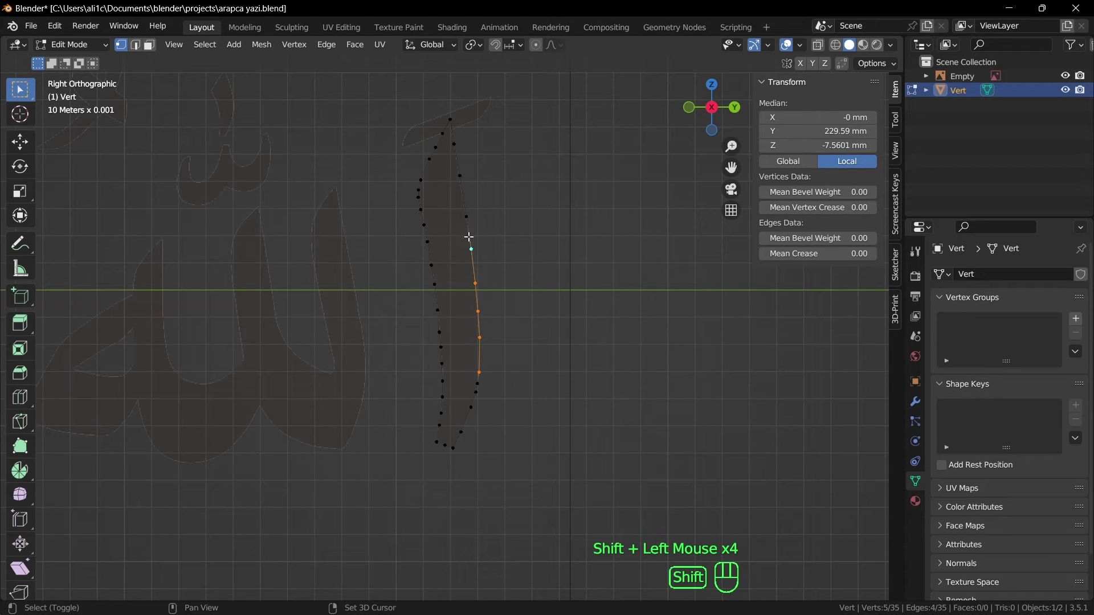
left_click(466, 217, "shift")
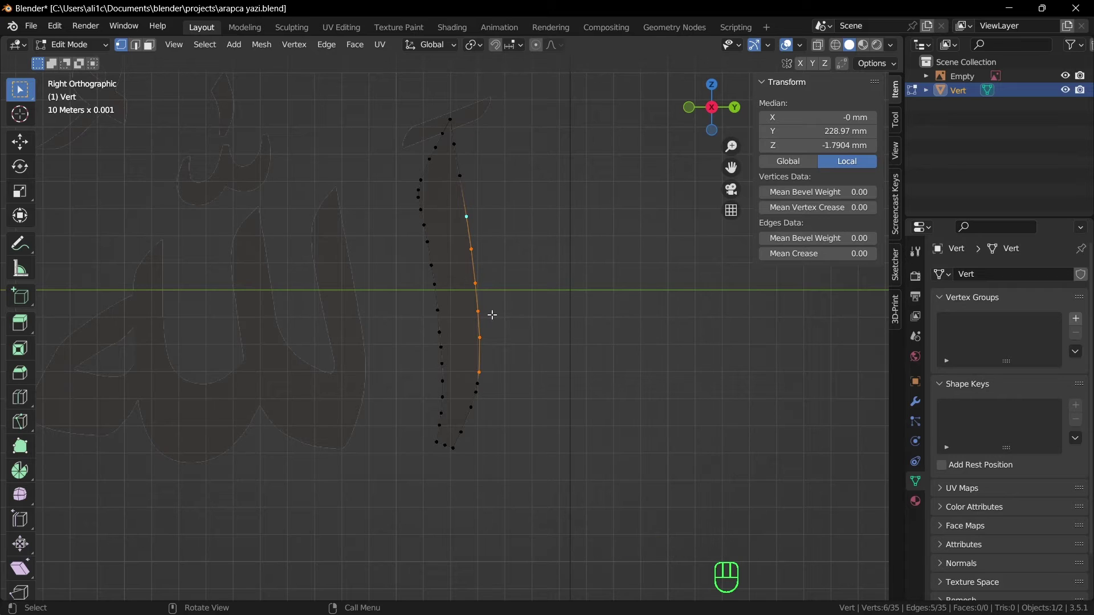
left_click(439, 309, "ctrl")
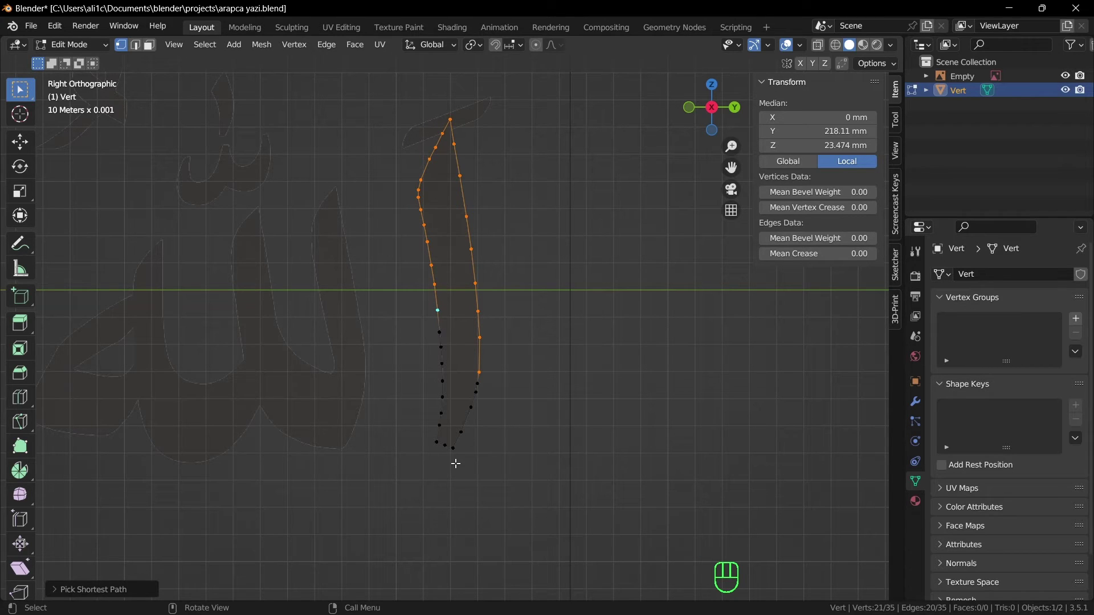
Select all vertices of the stroke outline and fill them with a single face
key("a")
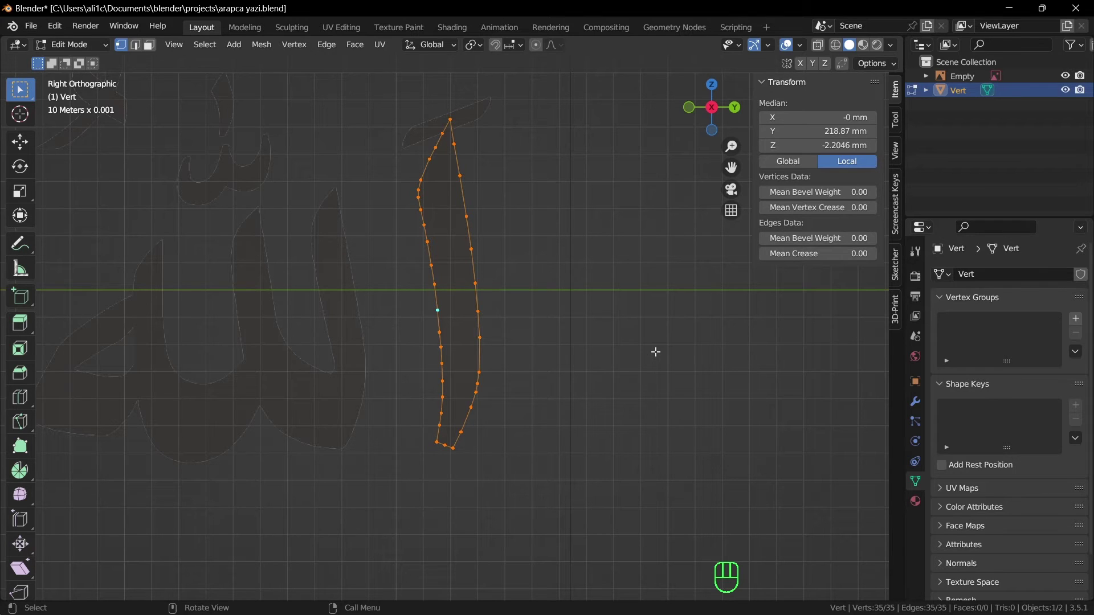
key("f")
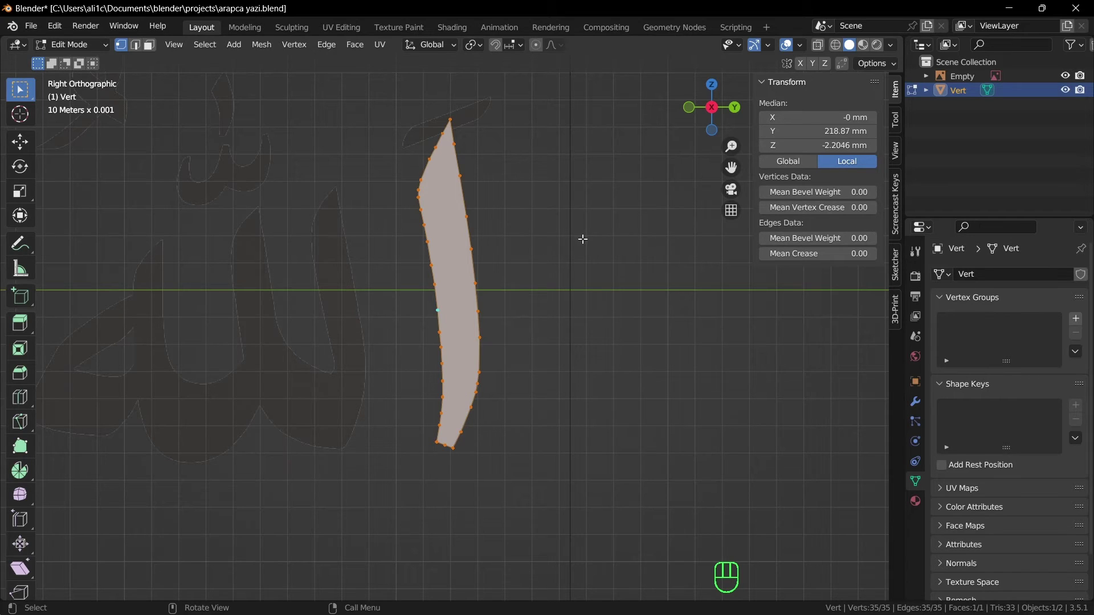
Clear the selection, leave Edit Mode and examine the filled stroke face from several angles
middle_click_drag(582, 237, 560, 374)
scroll(561, 353, "down", 4)
left_click(564, 337)
middle_click_drag(564, 337, 612, 354)
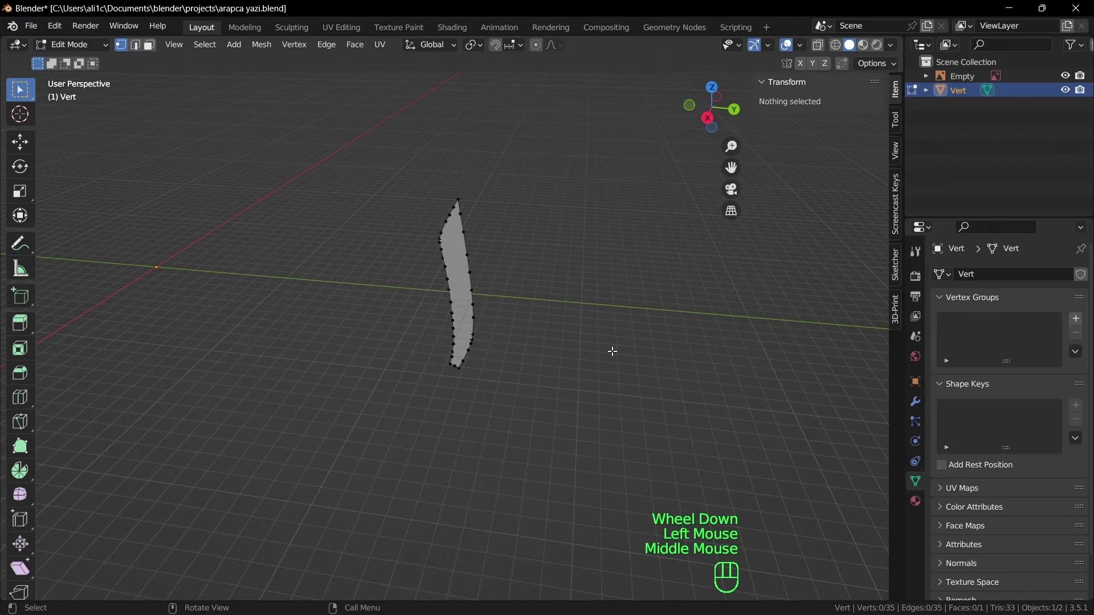
key("Tab")
left_click(633, 415)
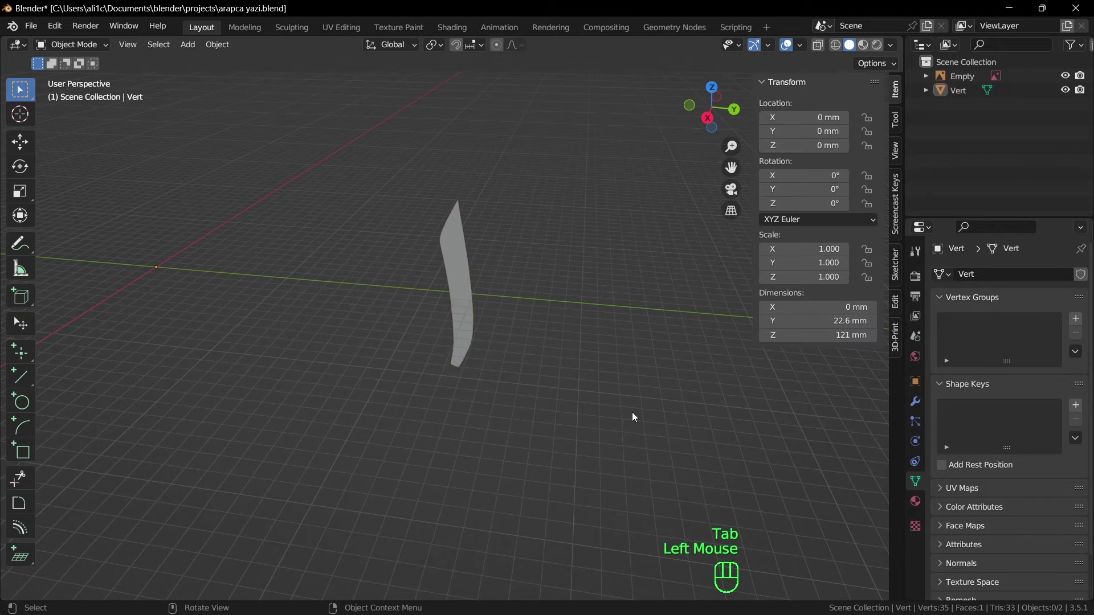
middle_click_drag(632, 416, 607, 409)
scroll(604, 410, "down", 1)
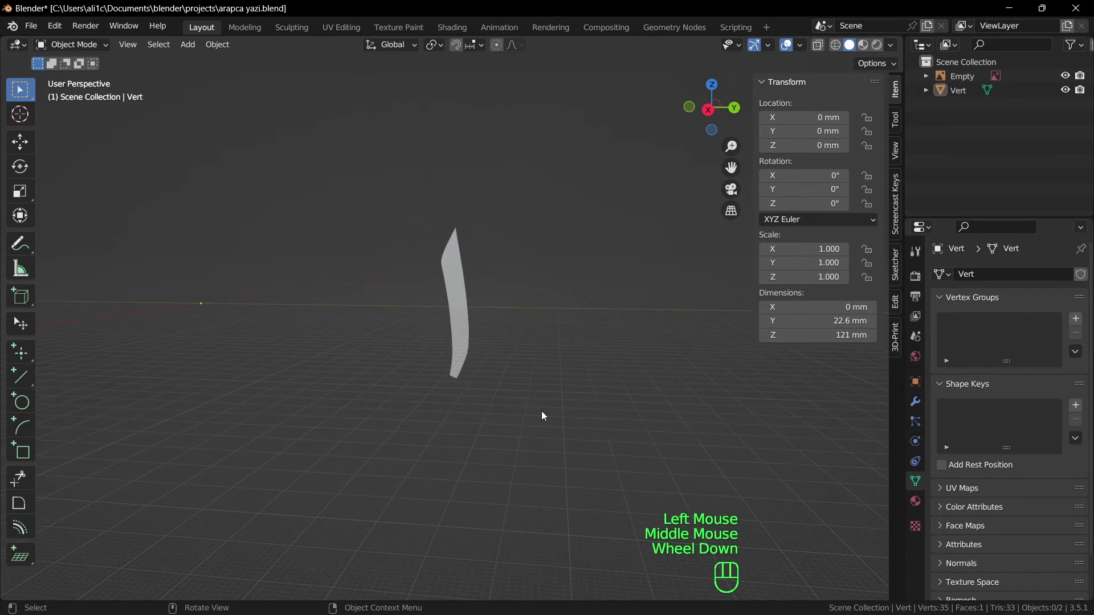
mouse_move(542, 415)
middle_mouse_down()
mouse_move(581, 420)
mouse_move(547, 405)
mouse_move(534, 425)
middle_mouse_up()
scroll(524, 412, "up", 2)
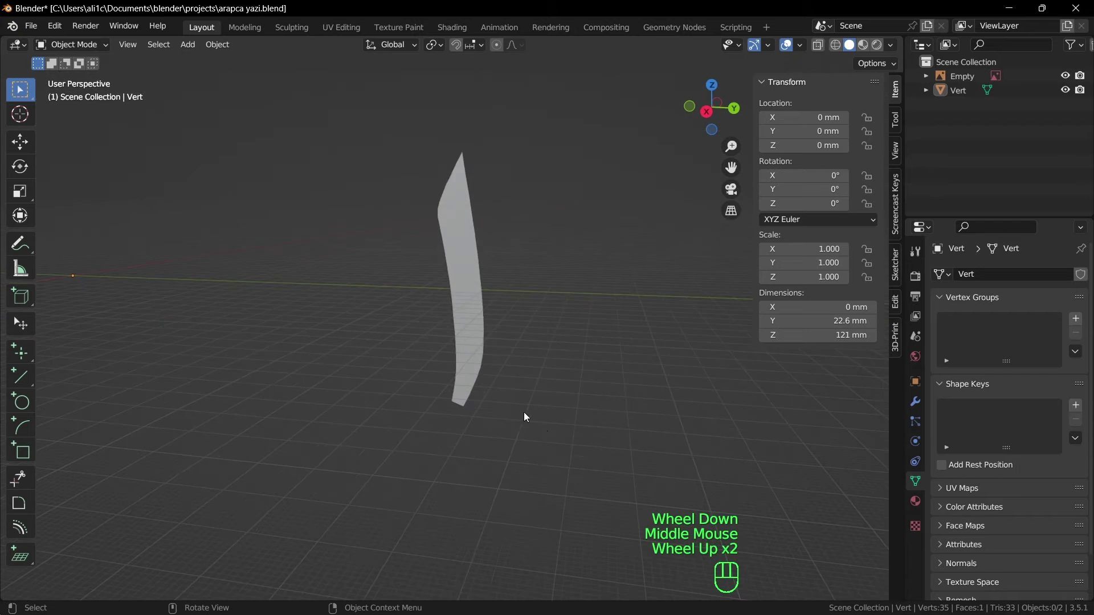
middle_click_drag(661, 420, 641, 423)
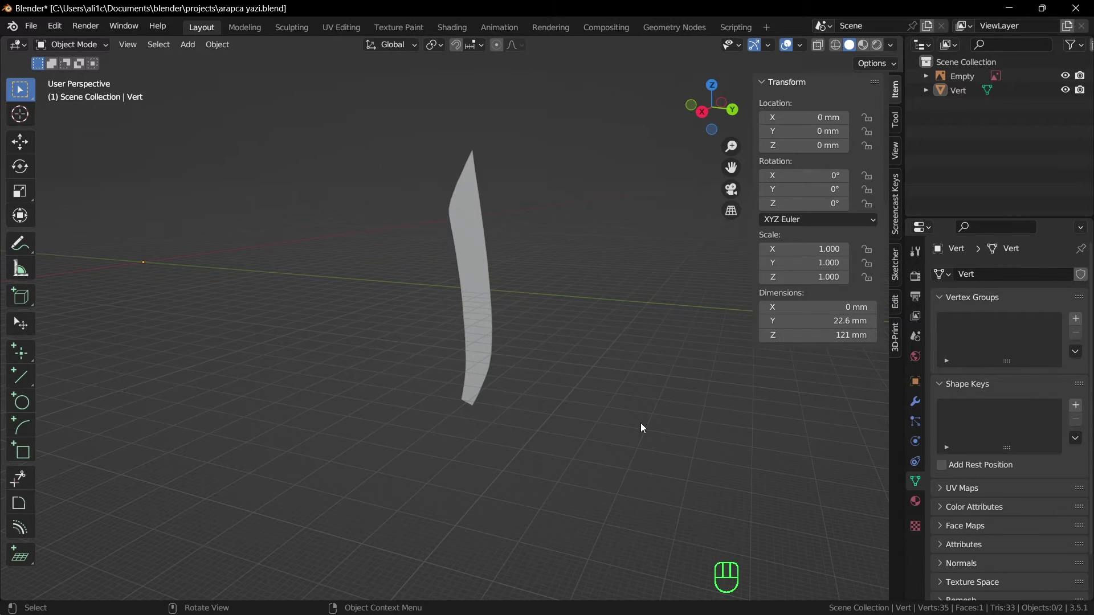
Enter Edit Mode on the stroke and select its single face in face selection mode
key("Tab")
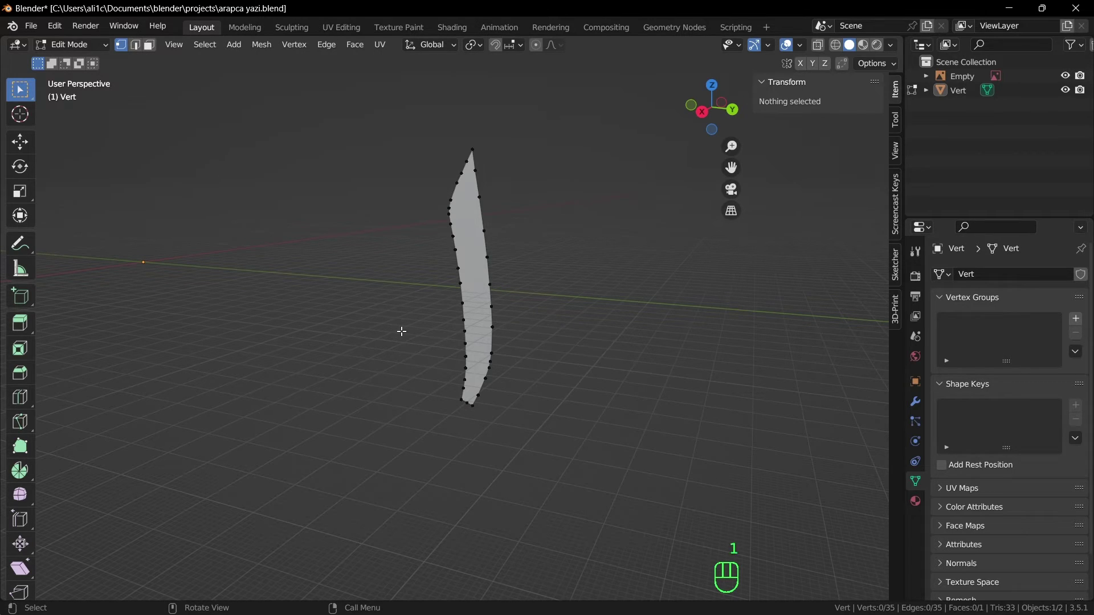
key("2")
key("3")
left_click(465, 254)
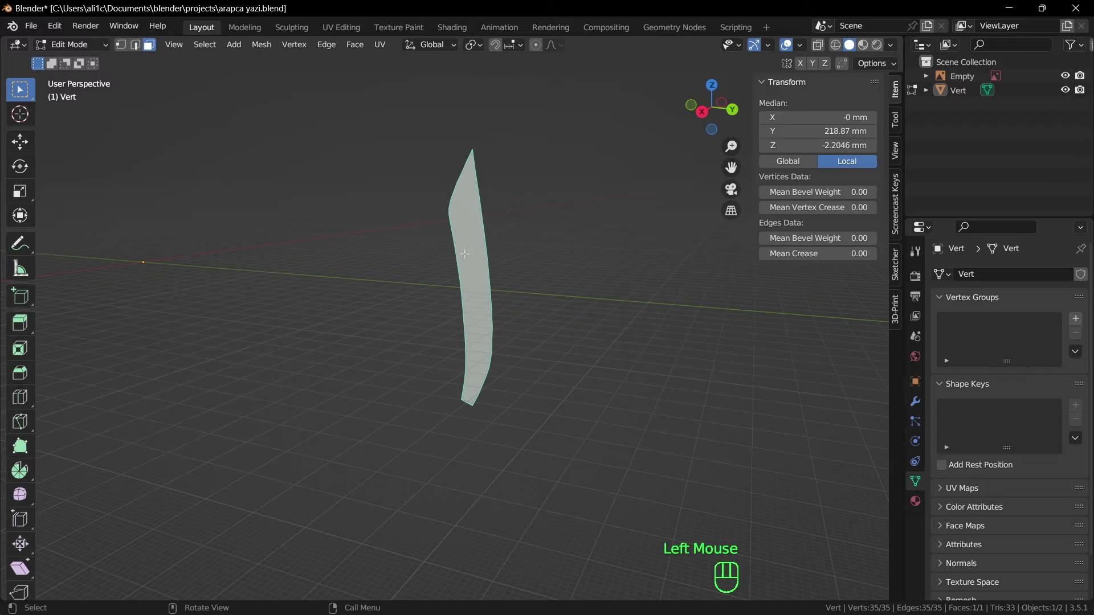
scroll(472, 404, "up", 2)
middle_click_drag(576, 419, 588, 427)
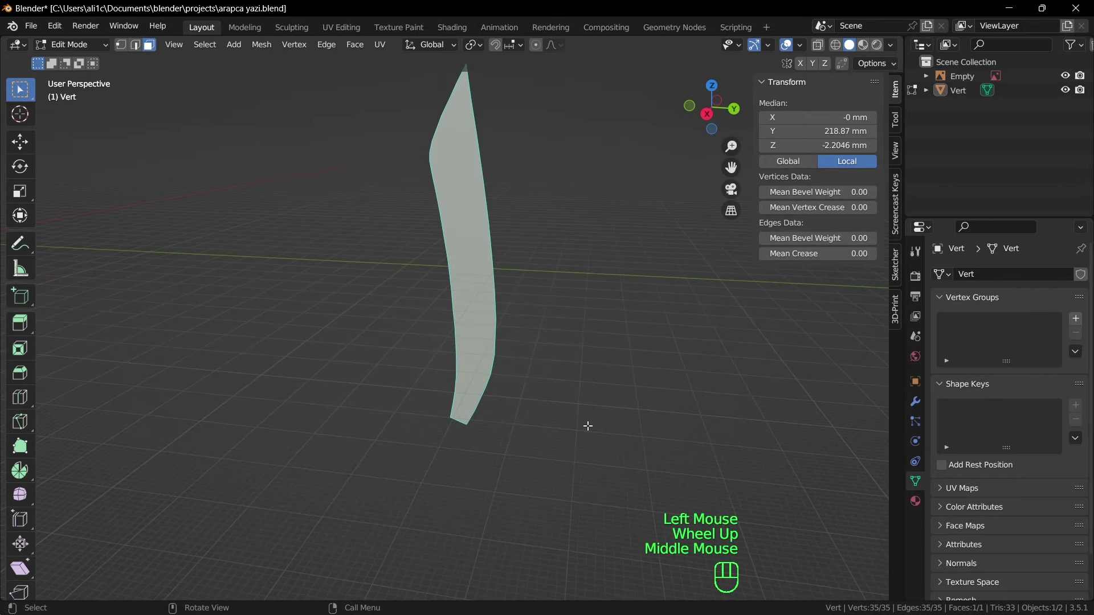
Switch to edge selection and select single edge segments along the stroke's right side
key("2")
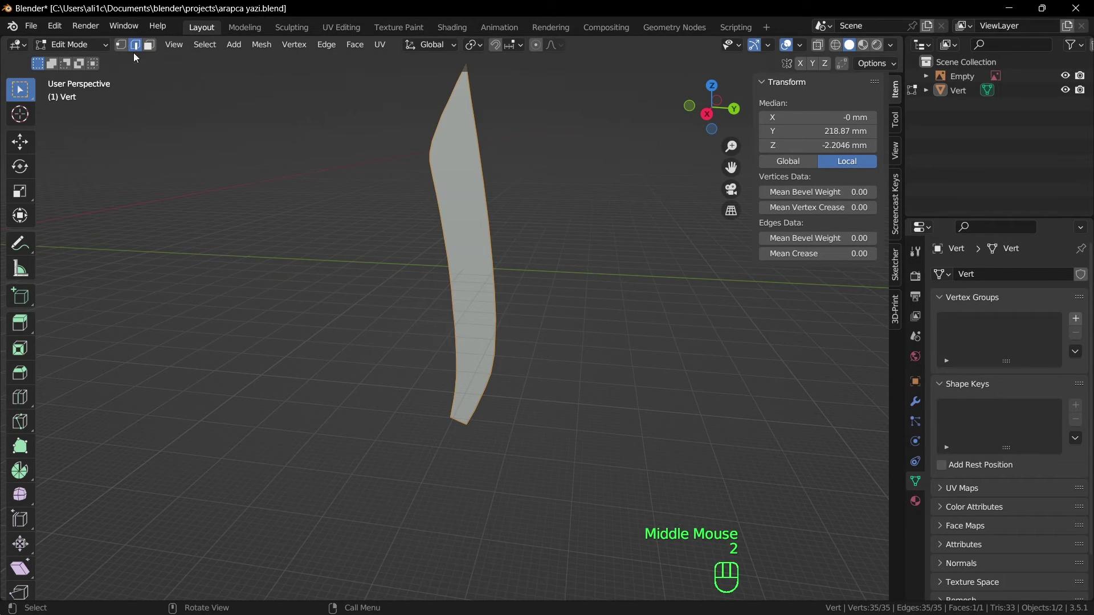
left_click(567, 354)
left_click(515, 340)
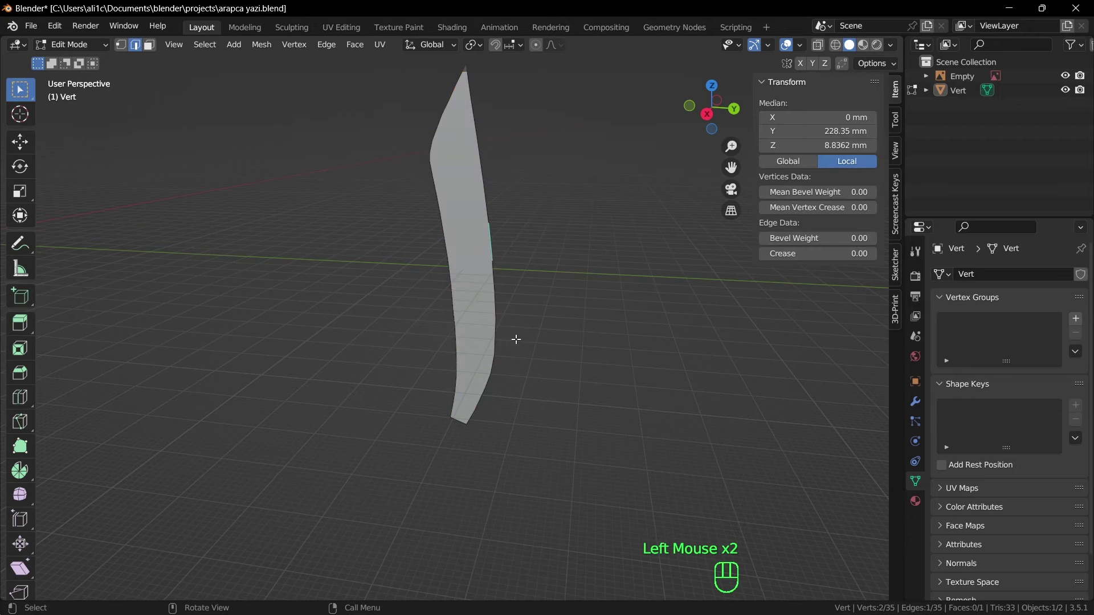
scroll(538, 325, "up", 1)
scroll(539, 325, "up", 1)
left_click(501, 144)
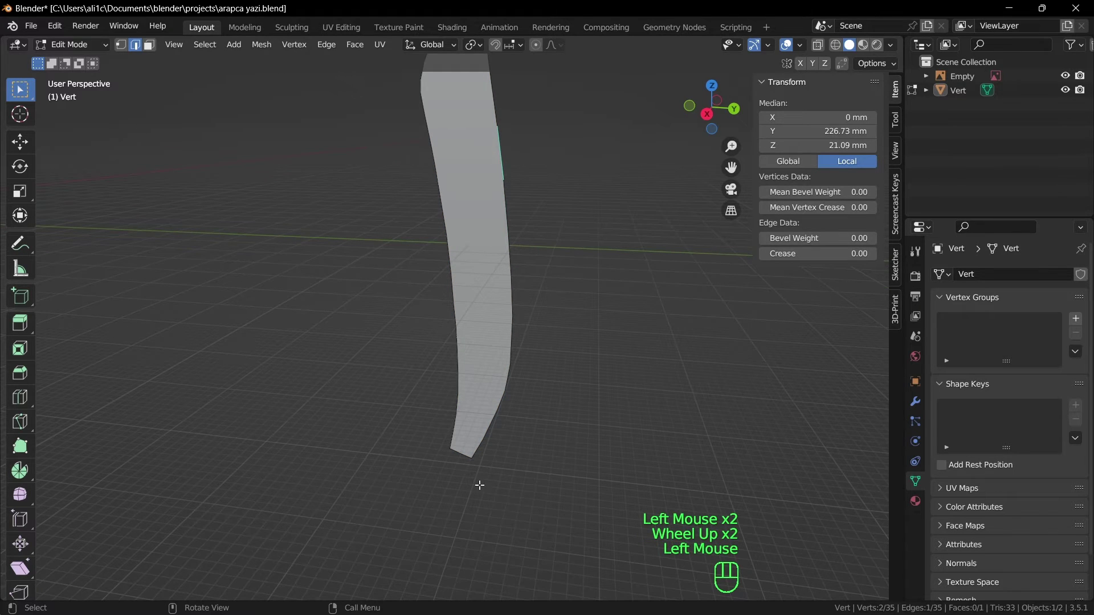
Select the two short edge segments at the stroke's bottom end one after the other, and extend the selection across both
scroll(469, 454, "up", 2)
middle_click_drag(495, 564, 442, 459, "shift")
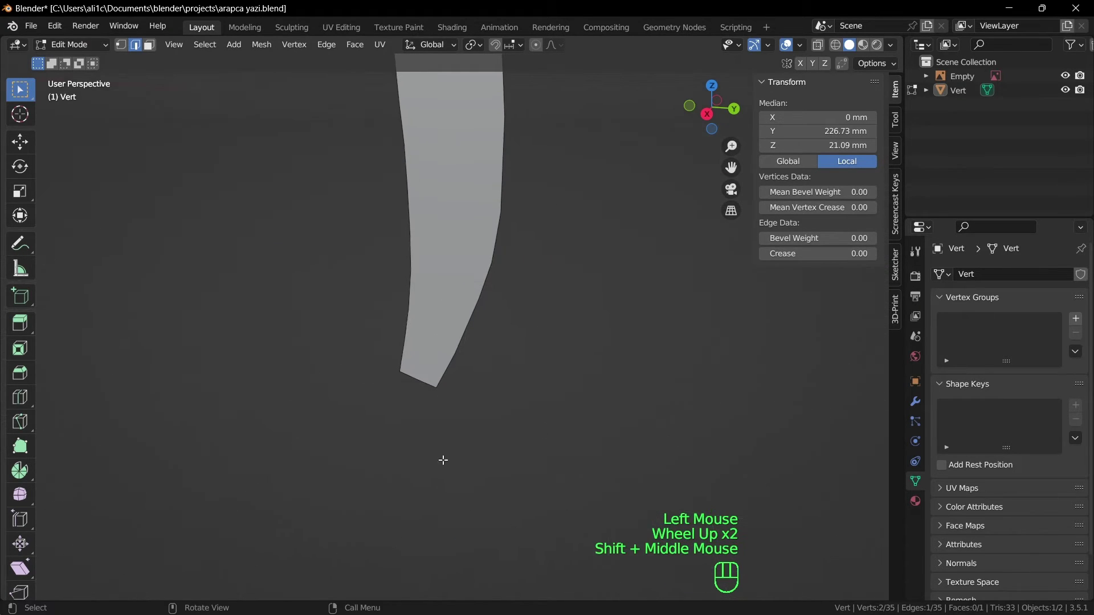
left_click(426, 382)
scroll(425, 432, "up", 2)
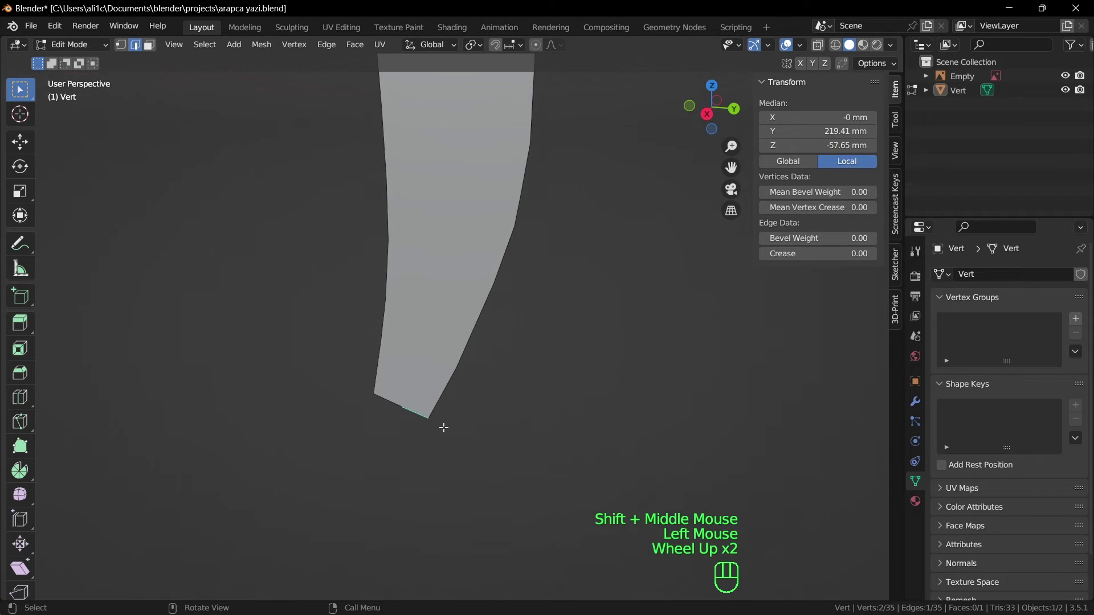
left_click(392, 405)
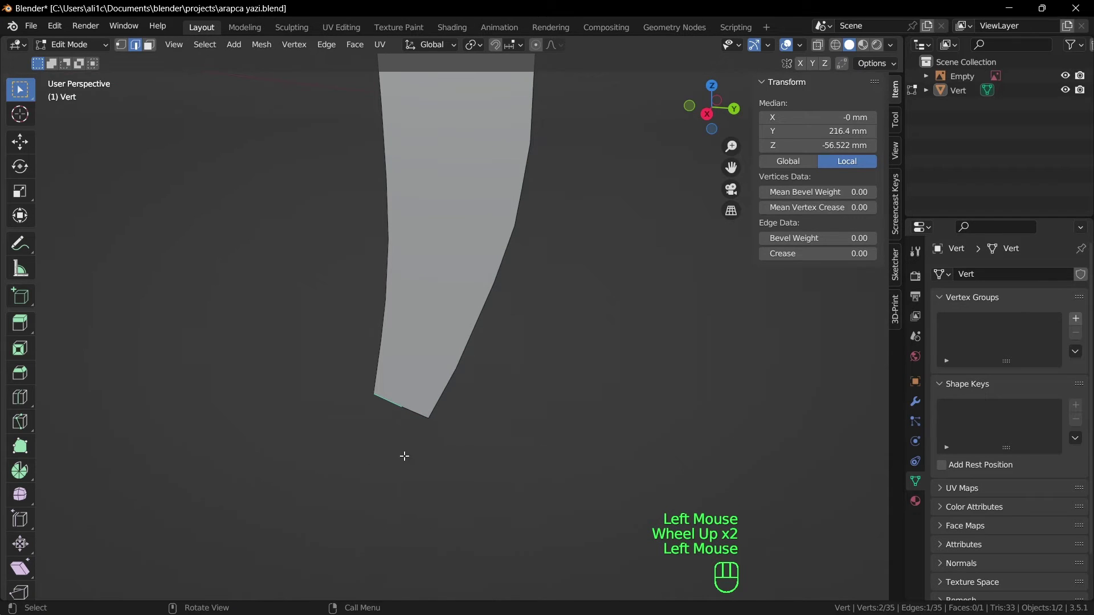
left_click(415, 412)
left_click(394, 400, "shift")
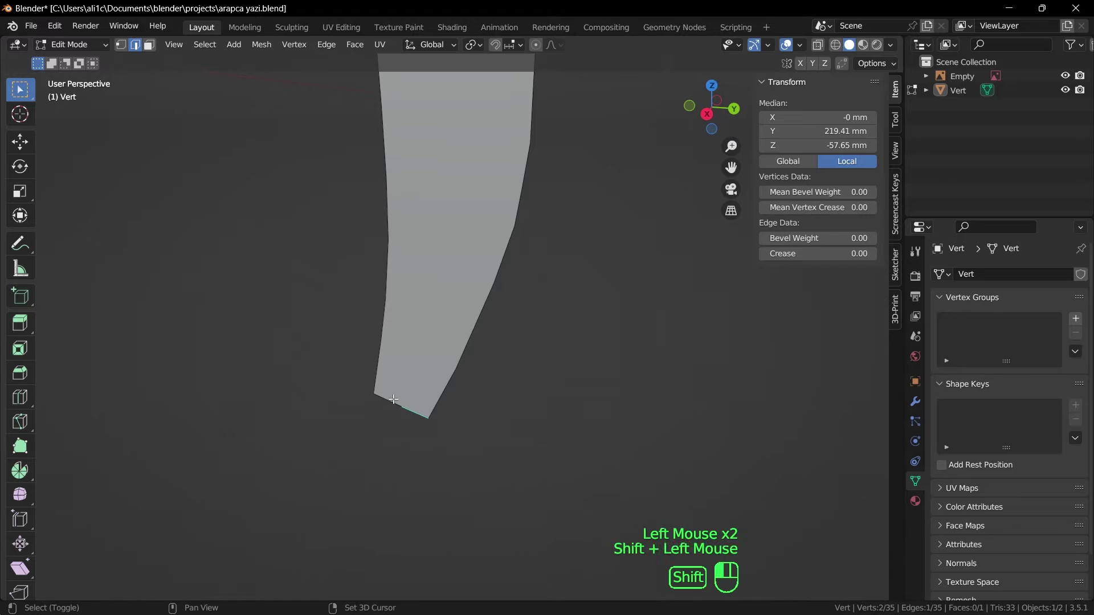
Clear the edge selection and check the Scene Statistics option among the status bar display settings
left_click(645, 417)
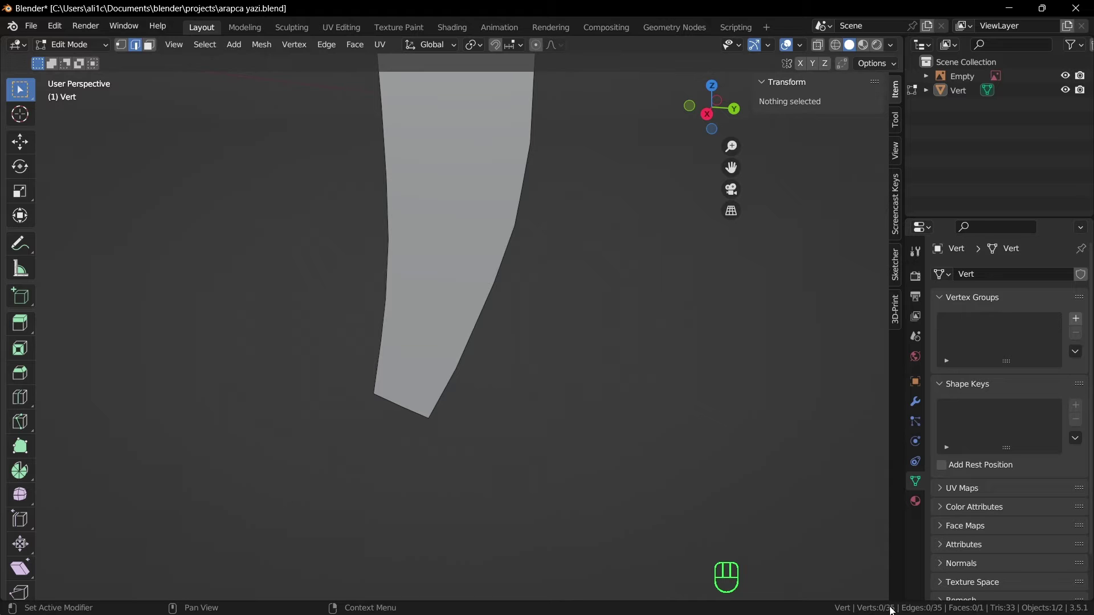
scroll(490, 375, "down", 2)
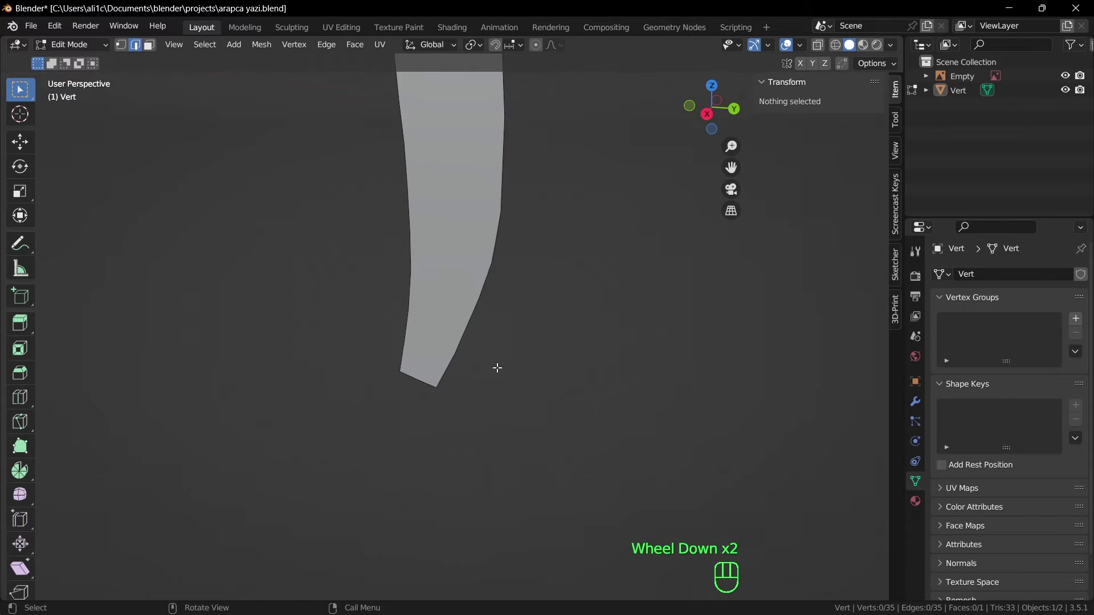
middle_click_drag(499, 366, 529, 356)
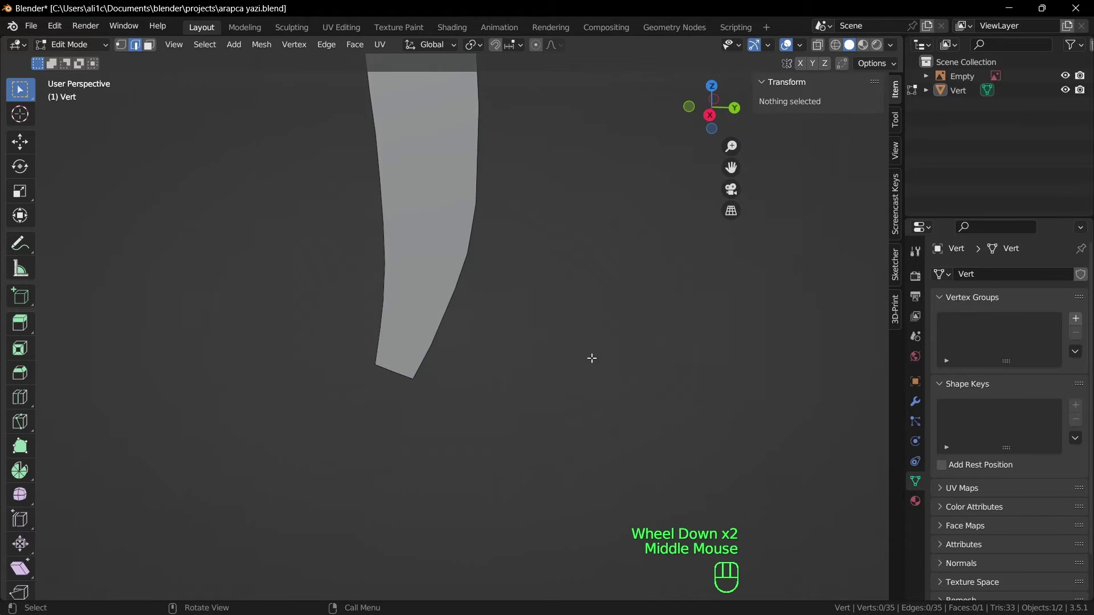
right_click(888, 610)
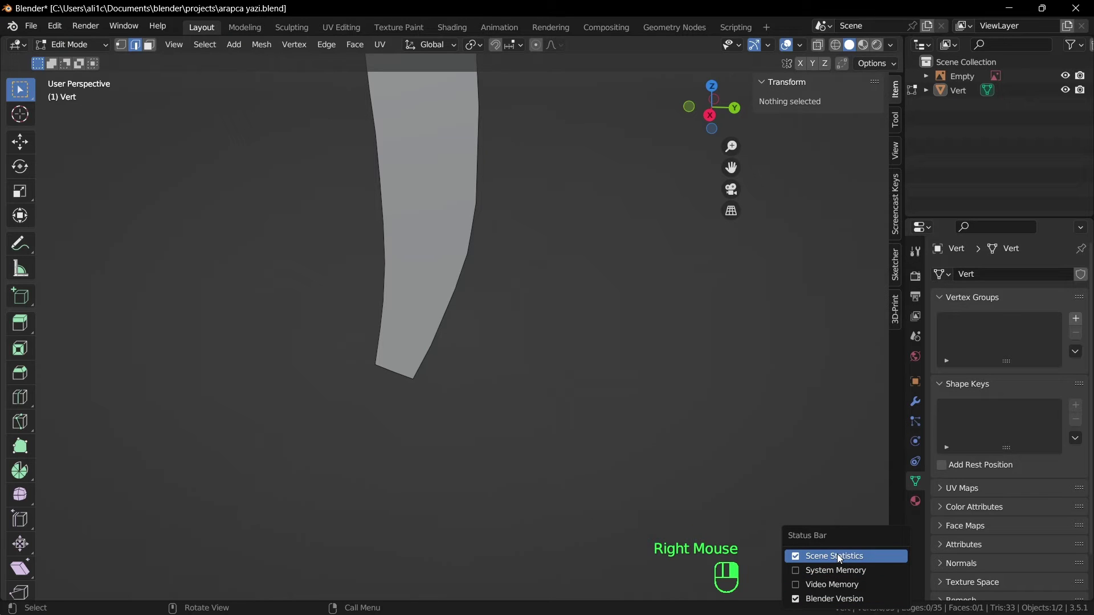
left_click(550, 359)
scroll(548, 355, "down", 1)
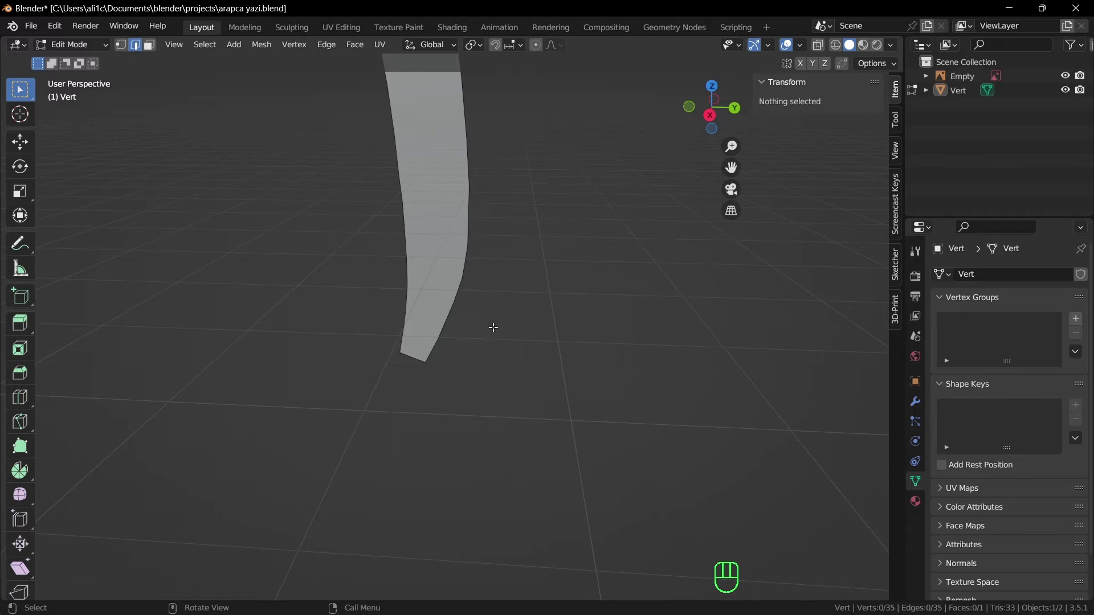
Return to the right orthographic view and examine the untraced letter shapes beside the filled stroke
key("grave")
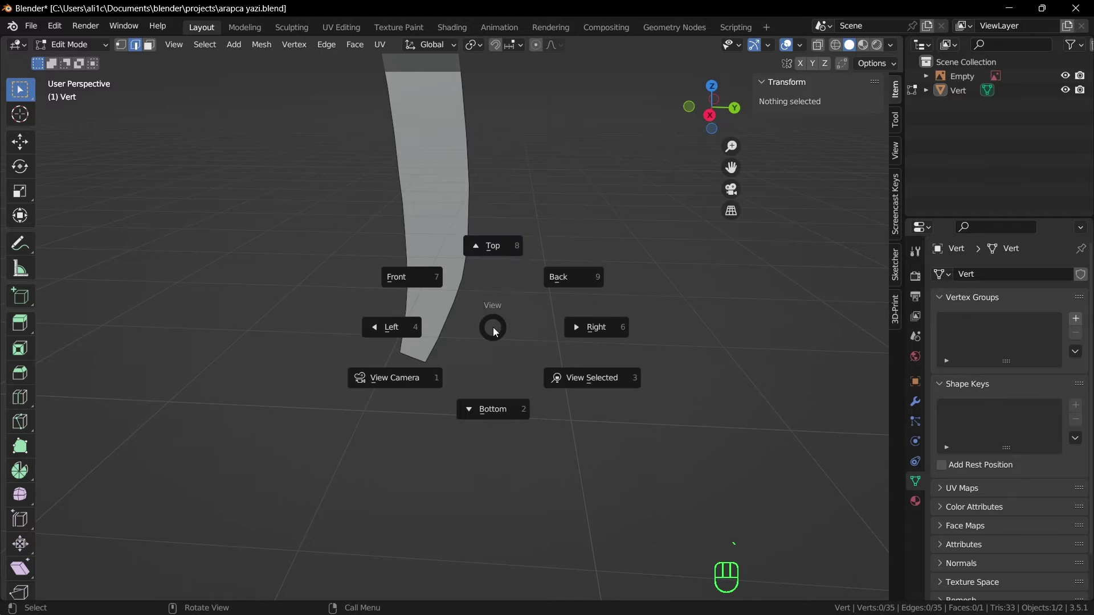
left_click(590, 336)
scroll(525, 319, "down", 2)
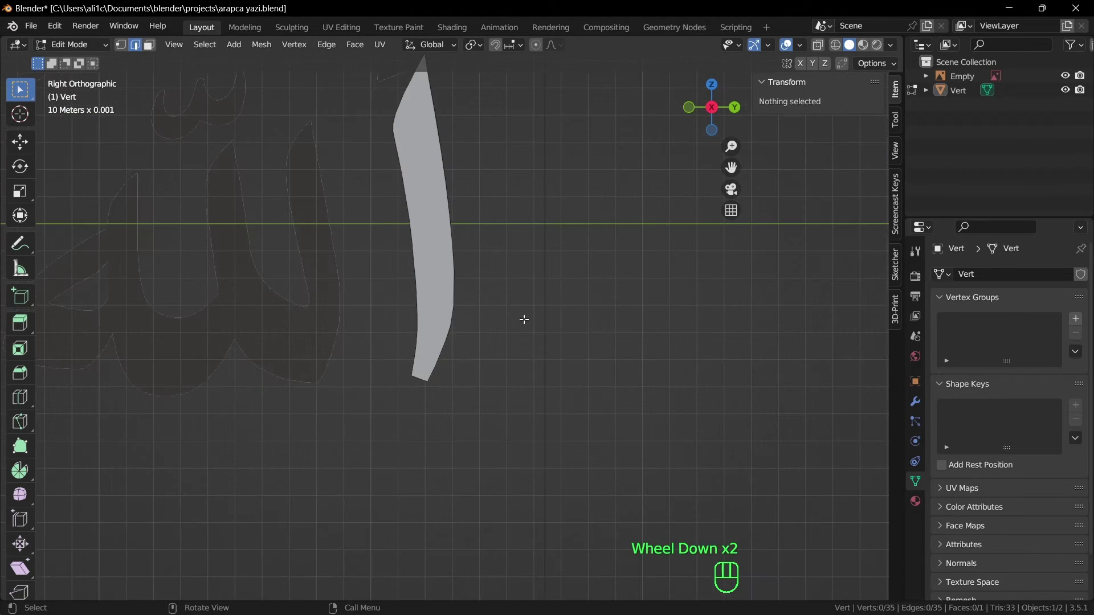
middle_click_drag(519, 323, 617, 342, "shift")
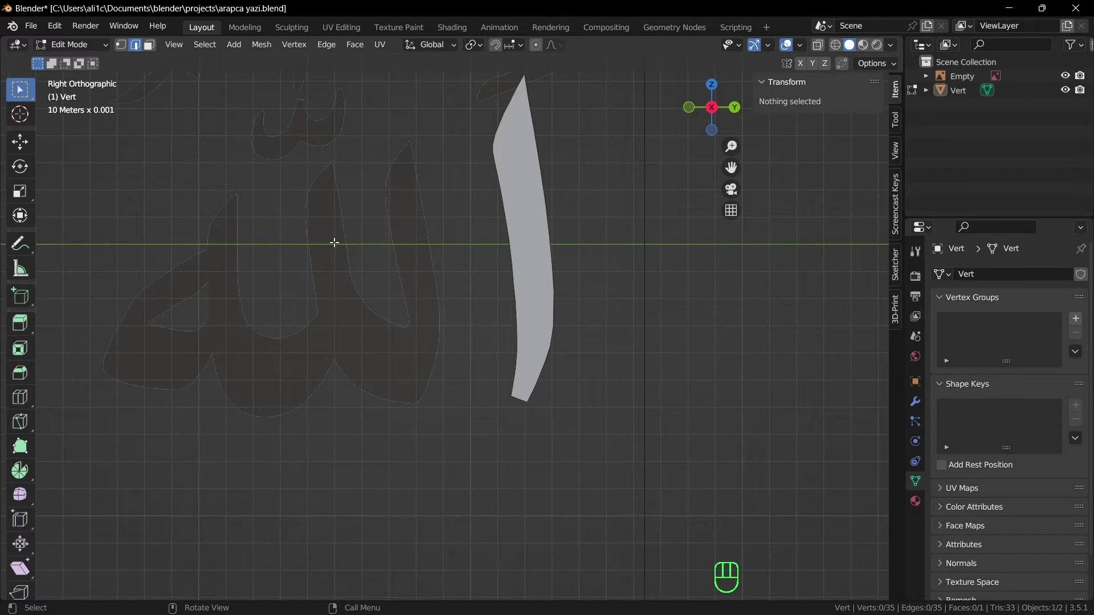
scroll(479, 310, "down", 2)
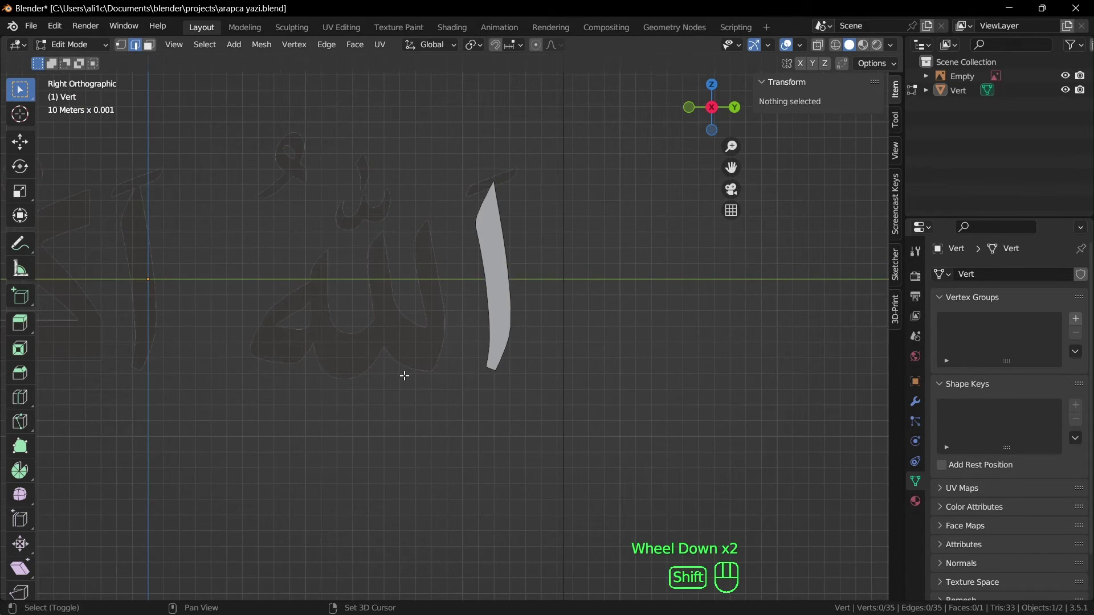
middle_click_drag(403, 374, 441, 382, "shift")
scroll(444, 383, "up", 2)
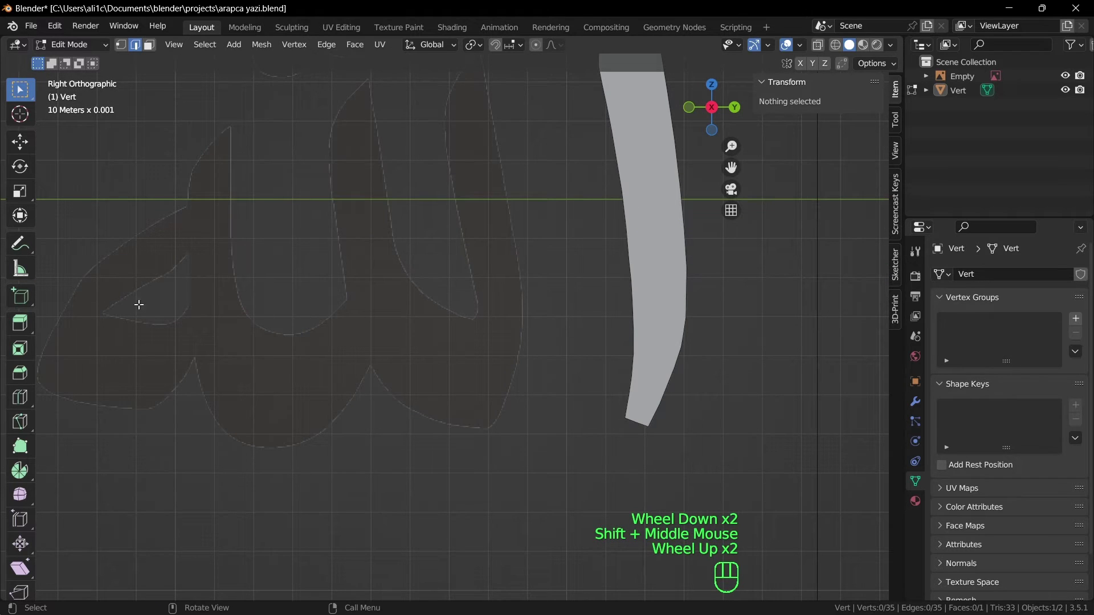
scroll(438, 246, "down", 1)
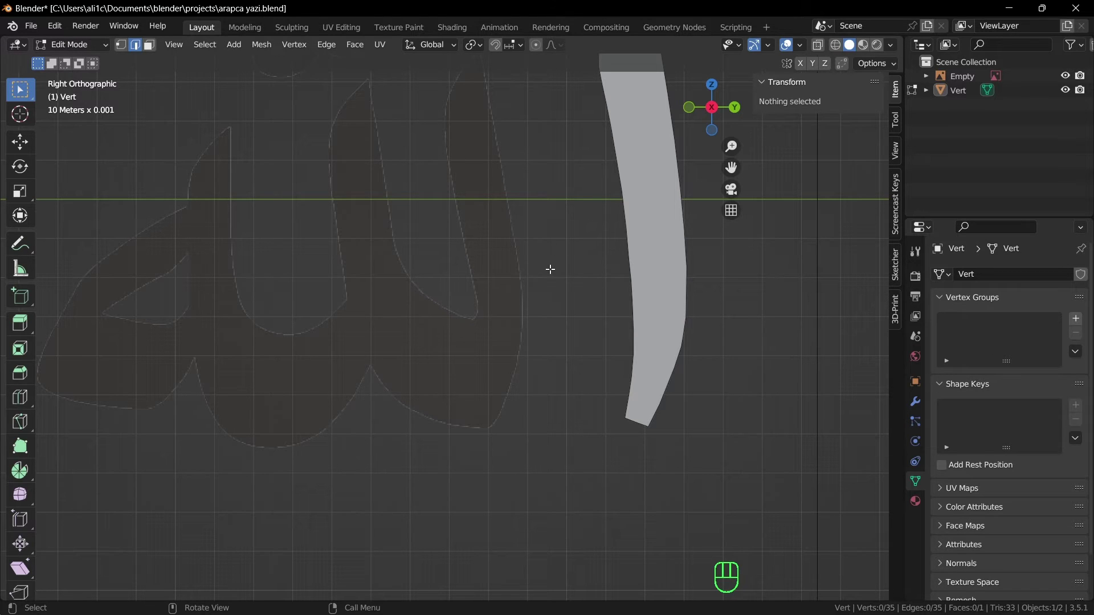
Switch to vertex selection and select a vertex on the upper part of the stroke's left edge
key("1")
scroll(587, 364, "down", 1)
left_click(579, 142)
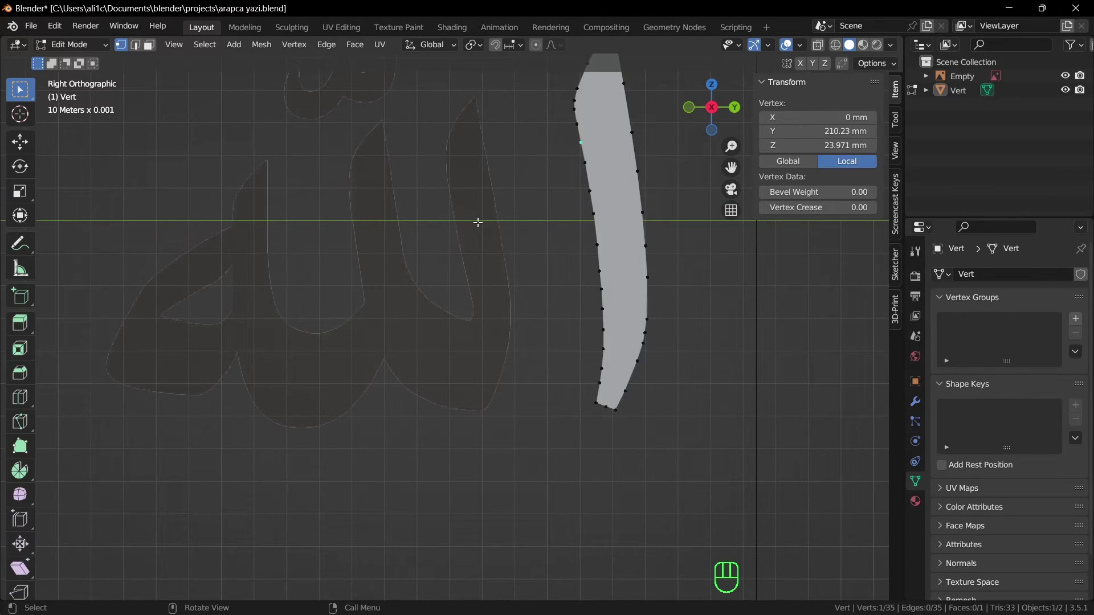
Look over the whole calligraphy reference and compare the stroke in Object Mode and Edit Mode
key("Tab")
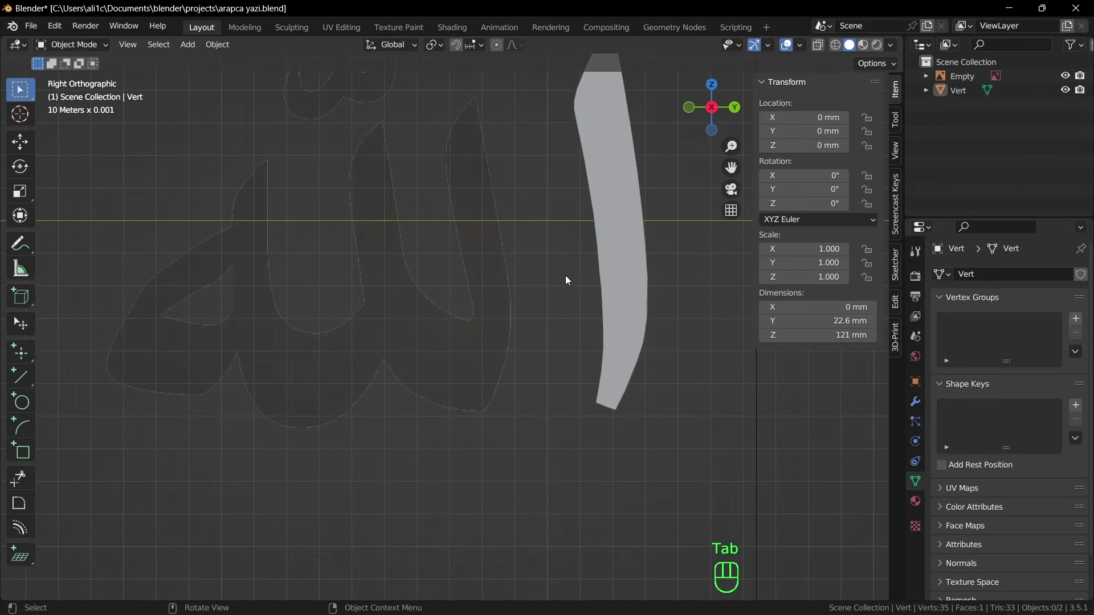
scroll(567, 280, "down", 2)
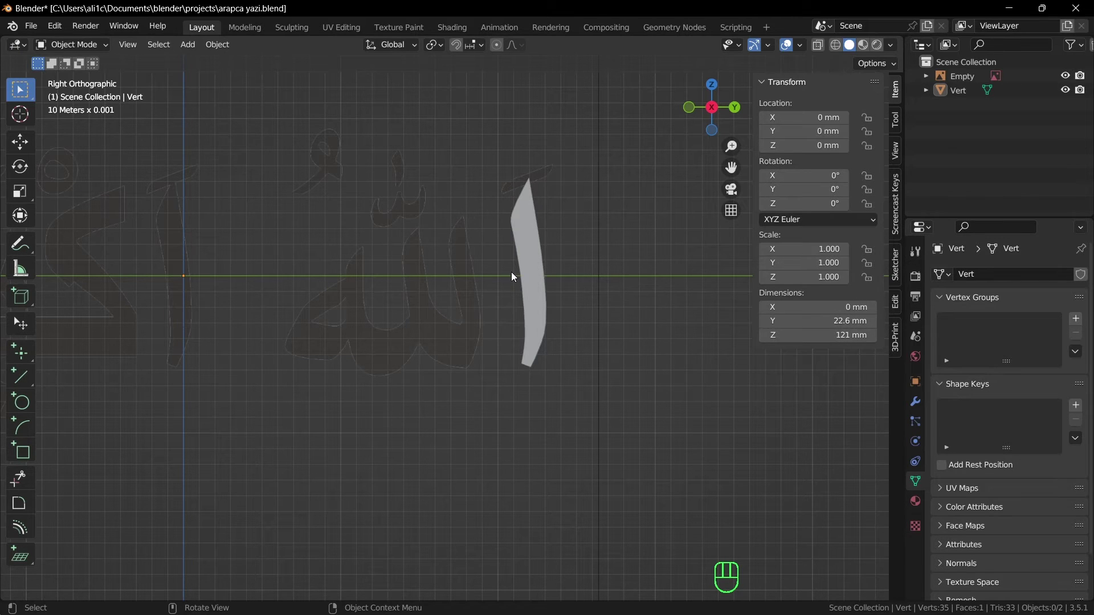
scroll(548, 280, "down", 2)
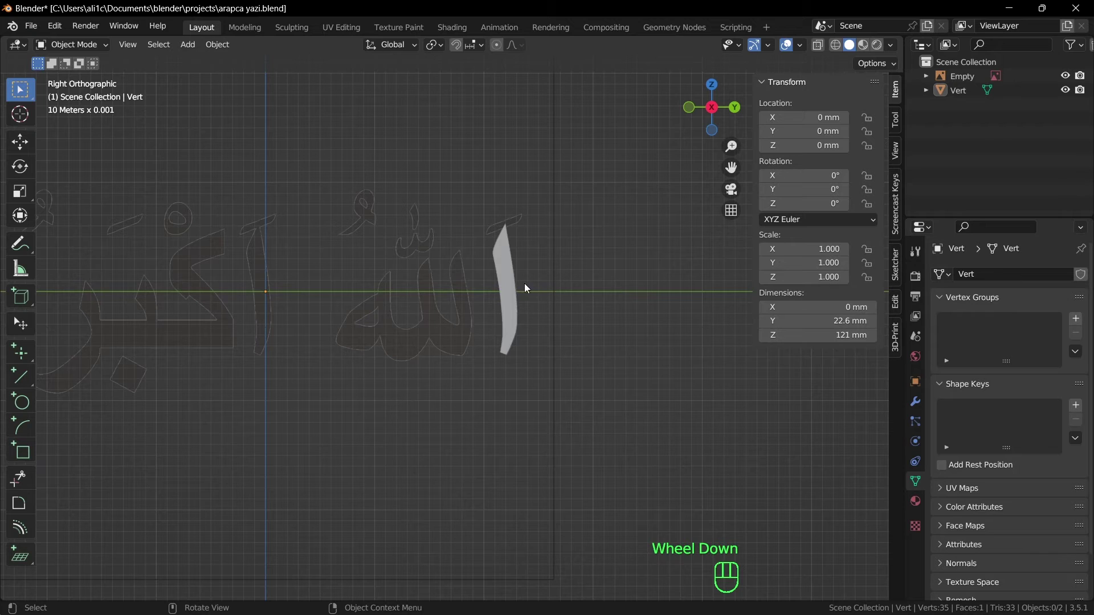
key("Tab")
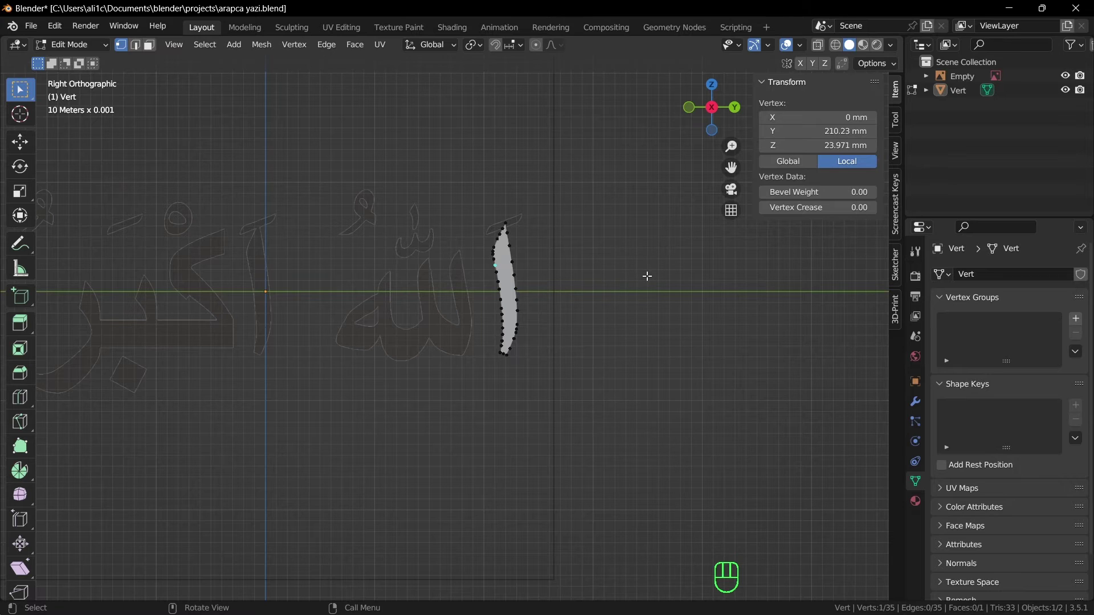
key("Tab")
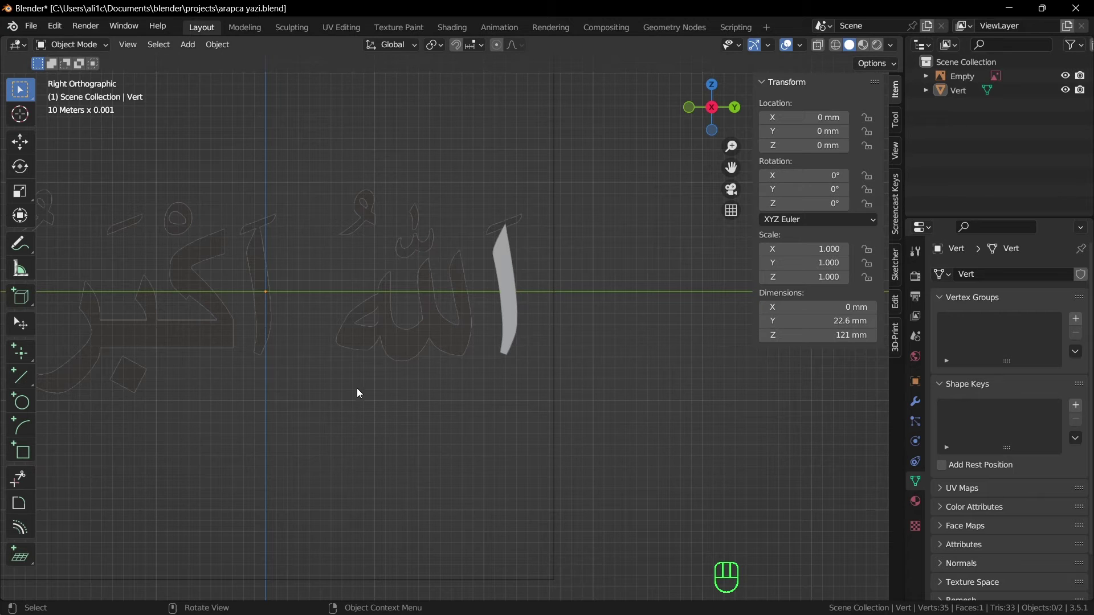
Return to Edit Mode and select a vertex near the middle of the stroke's left edge
key("Tab")
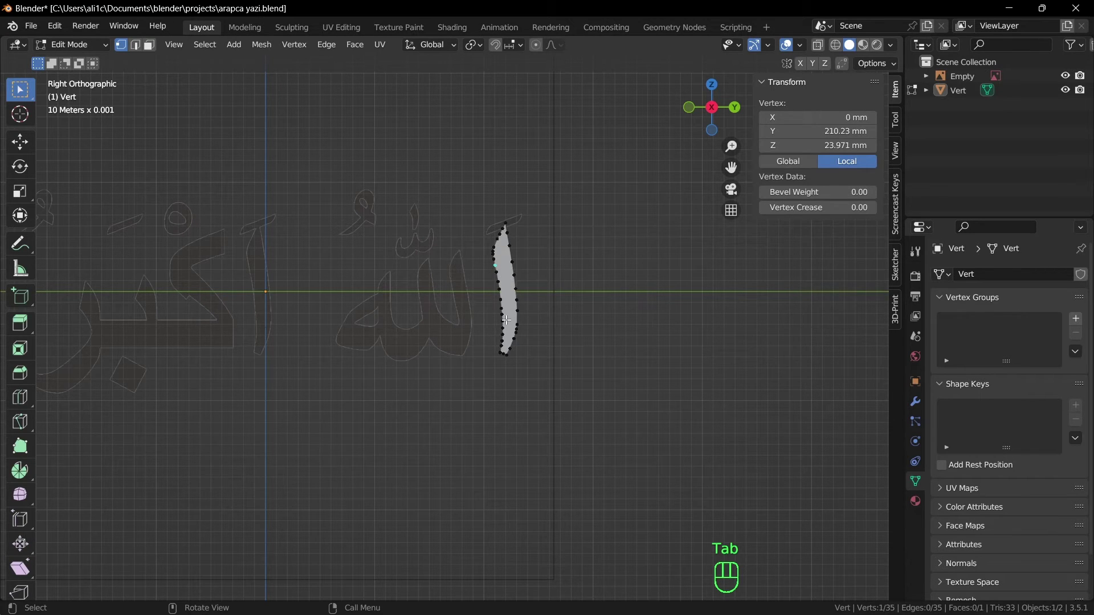
scroll(544, 340, "up", 2)
middle_click_drag(513, 329, 491, 381, "shift")
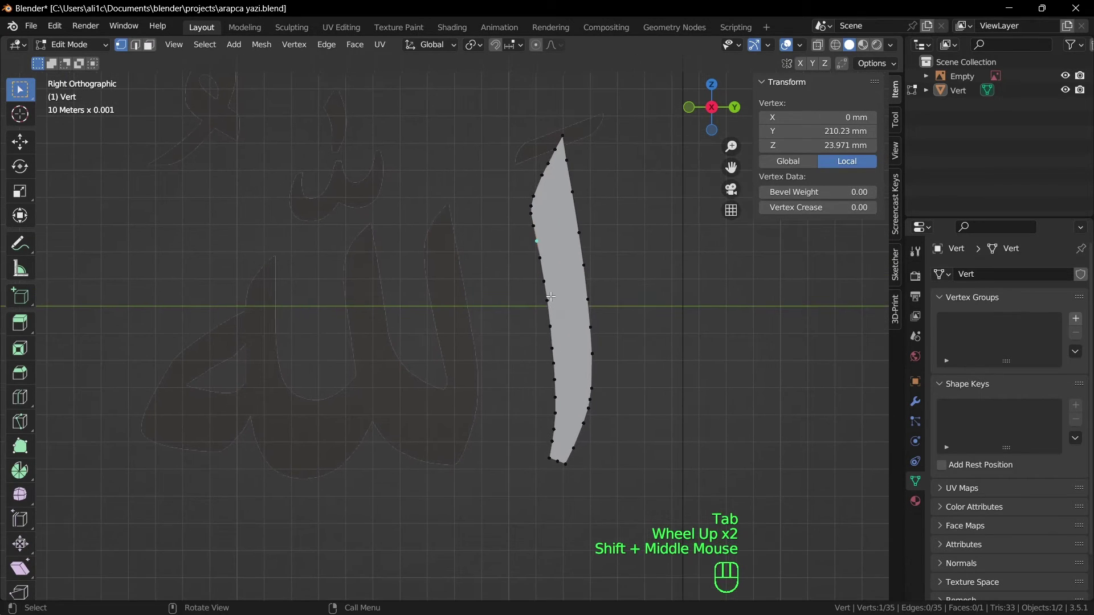
left_click(518, 332)
left_click(520, 330)
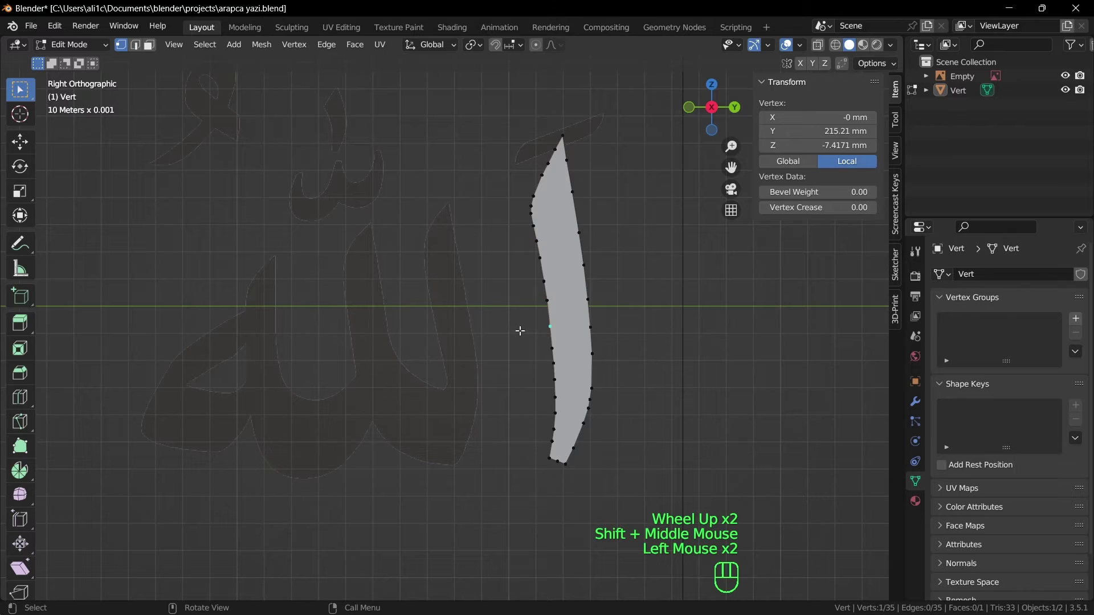
Duplicate the vertex at the upper bend of the filled stroke's left edge and place the copy between two untraced tall strokes
left_click(532, 212)
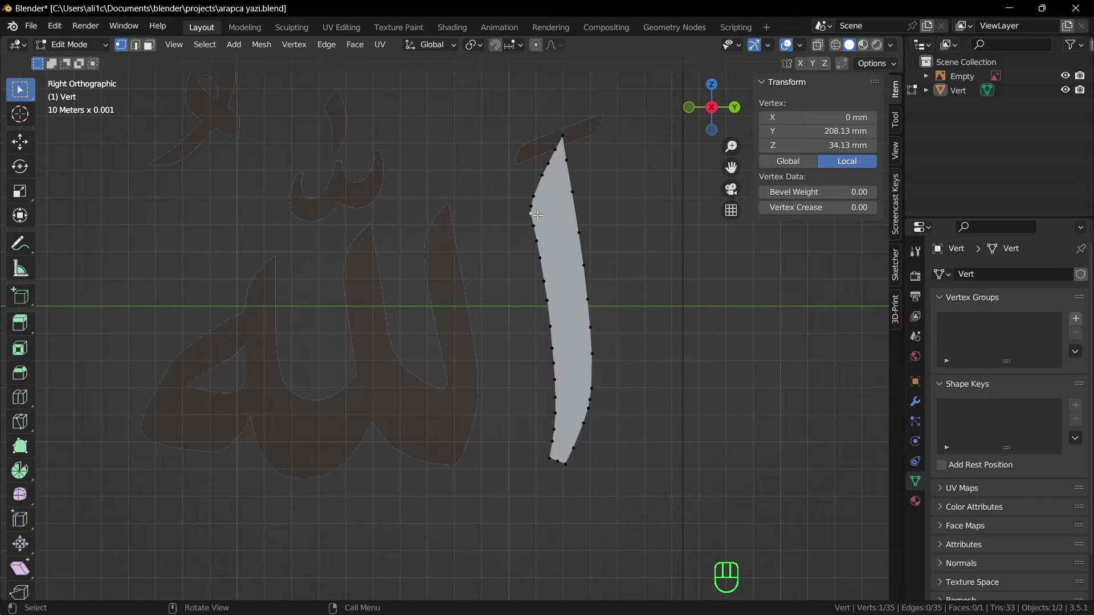
key("shift+d")
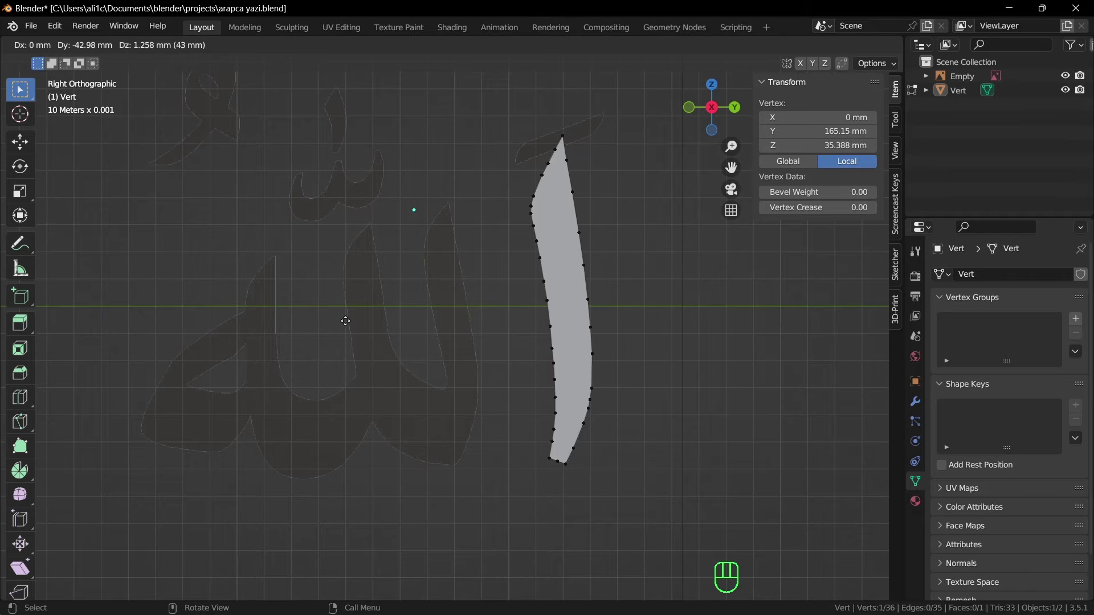
left_click(332, 353)
scroll(467, 331, "up", 2)
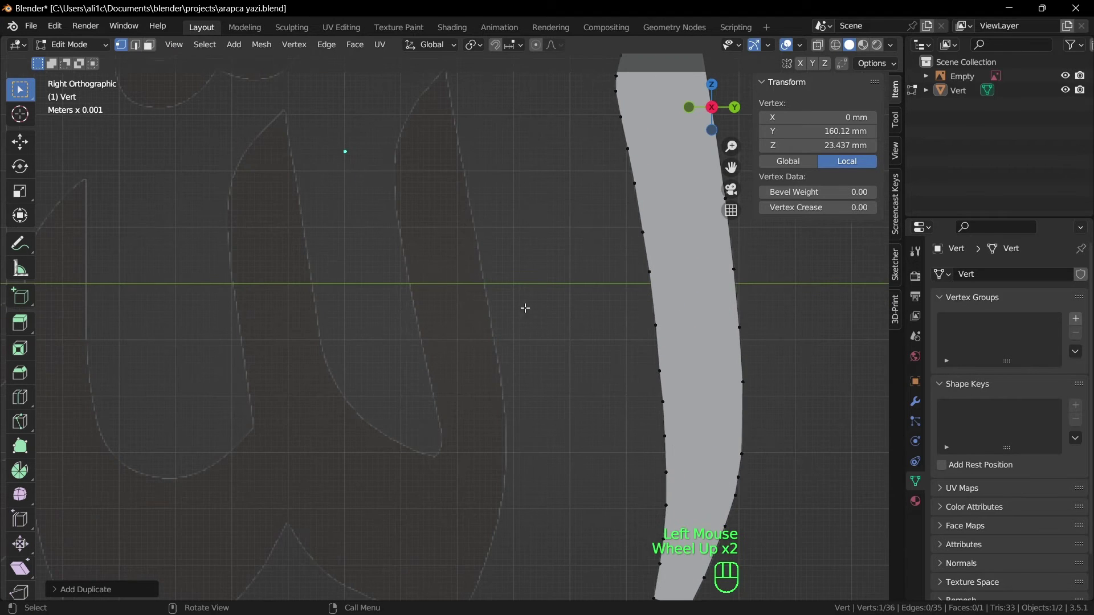
middle_click(510, 292, "shift")
middle_click_drag(510, 292, 509, 332, "shift")
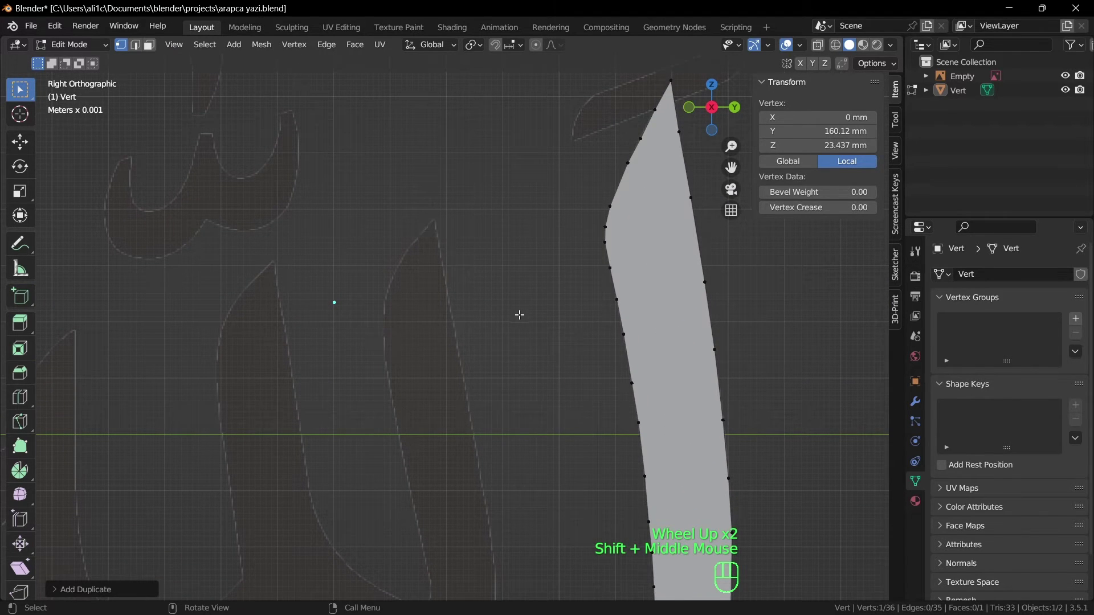
Try box-selecting the loose duplicated vertex and clear the selection
left_click_drag(336, 303, 431, 291)
left_click(386, 310)
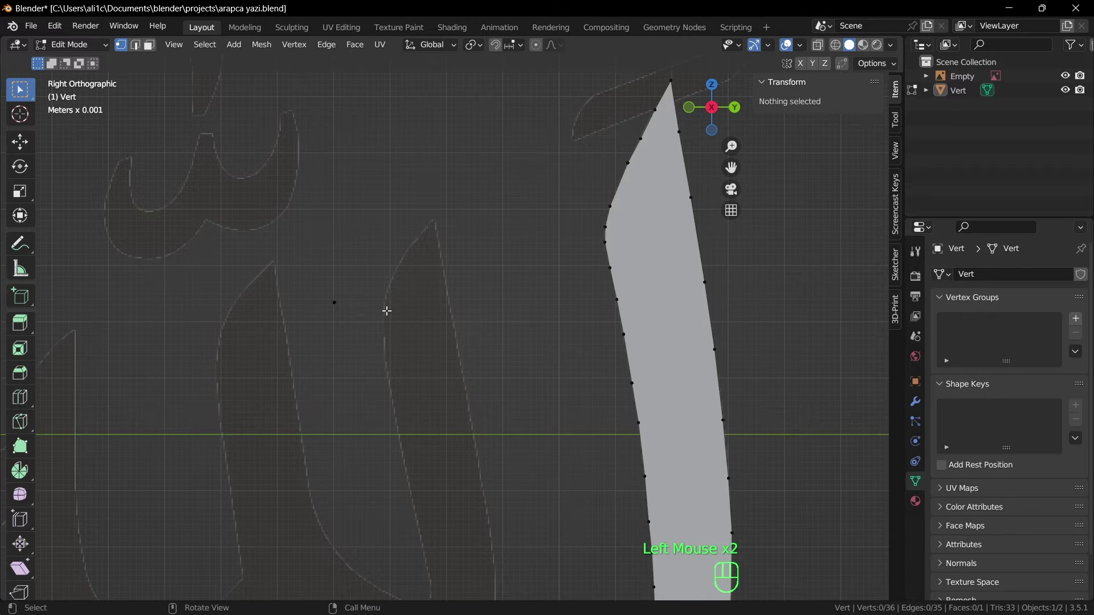
left_click_drag(291, 264, 403, 359)
left_click(496, 334)
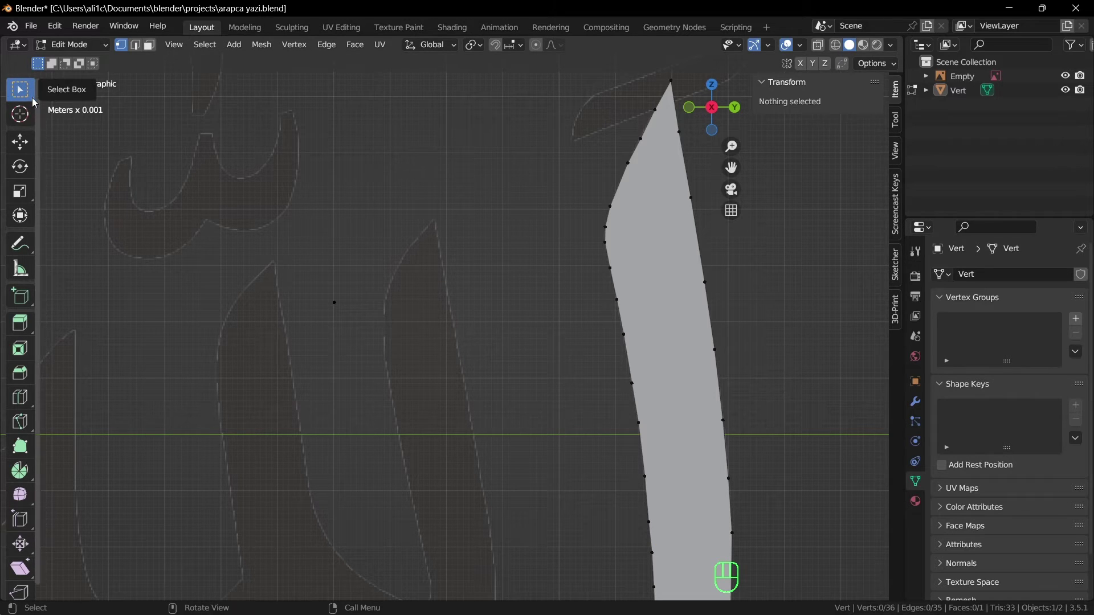
Switch to the Tweak selection tool and move the loose vertex up to about Y 163.86 mm, Z 34.56 mm
left_click_drag(26, 92, 131, 99)
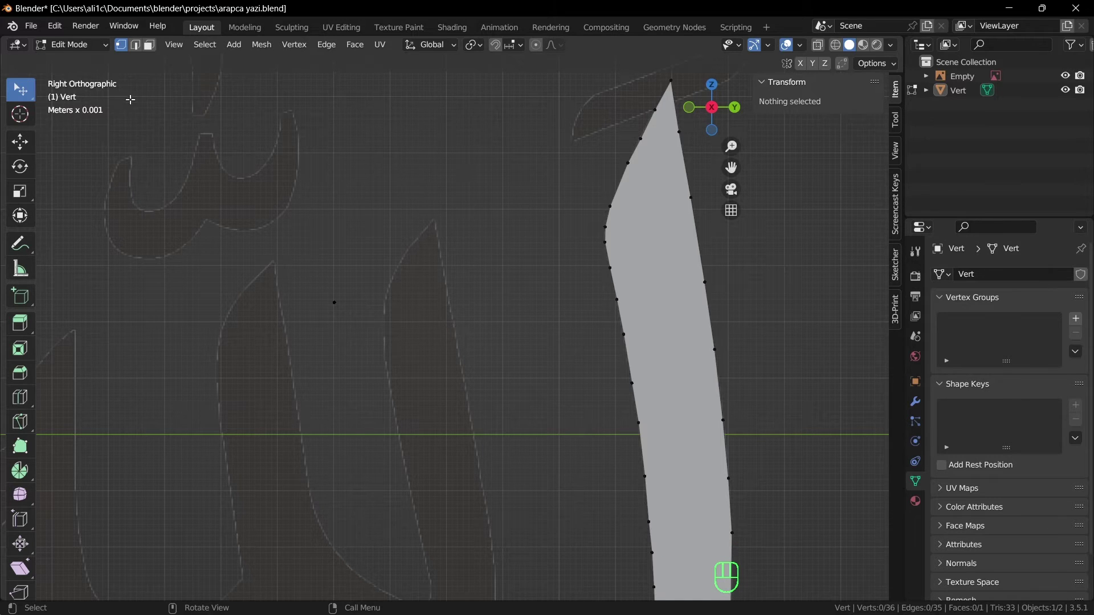
left_click(351, 316)
left_click_drag(332, 300, 355, 240)
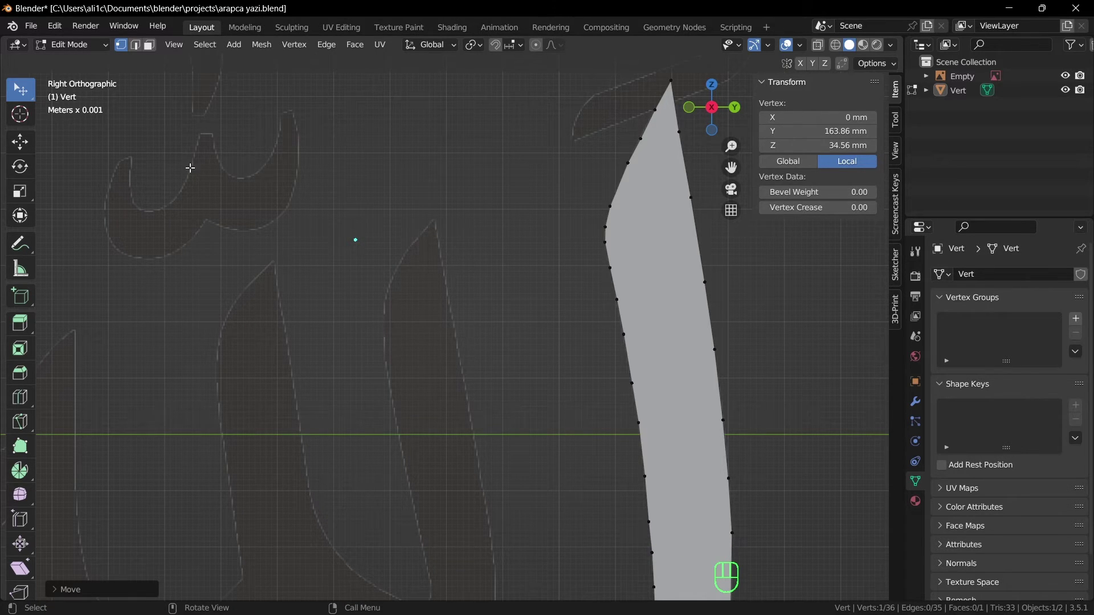
Switch back to Select Box, box-select the upper vertices of the filled stroke, and clear the selection
left_click(22, 91)
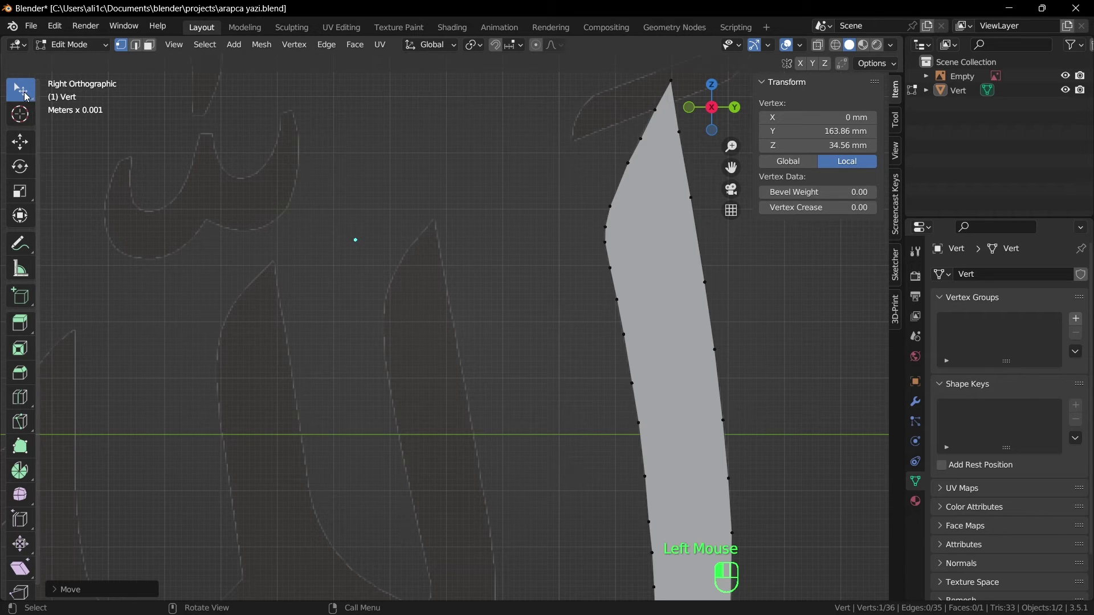
left_click_drag(26, 96, 84, 130)
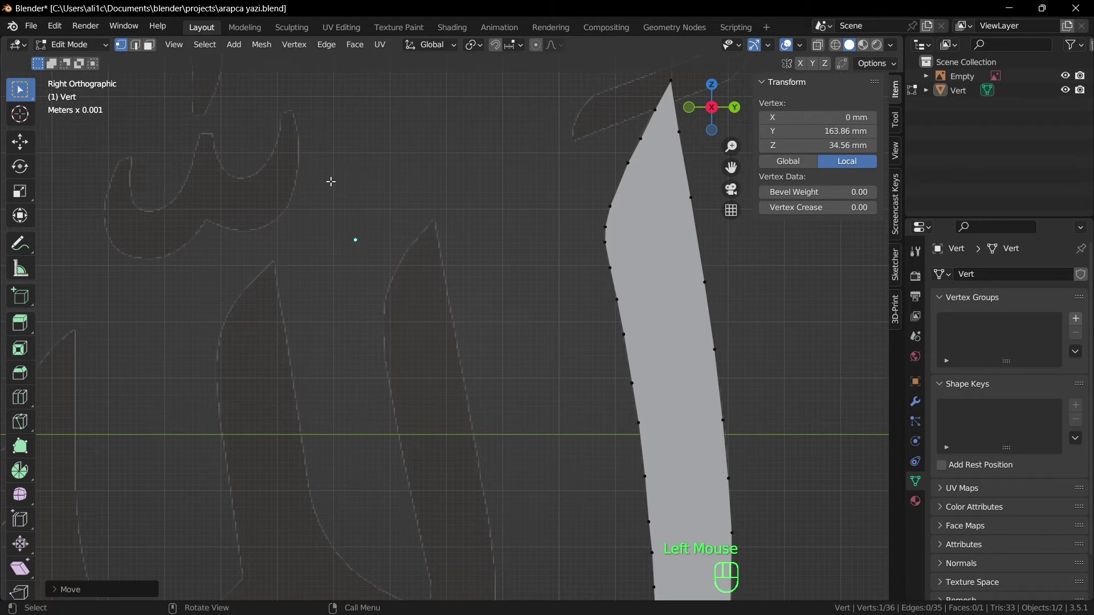
left_click_drag(500, 131, 781, 364)
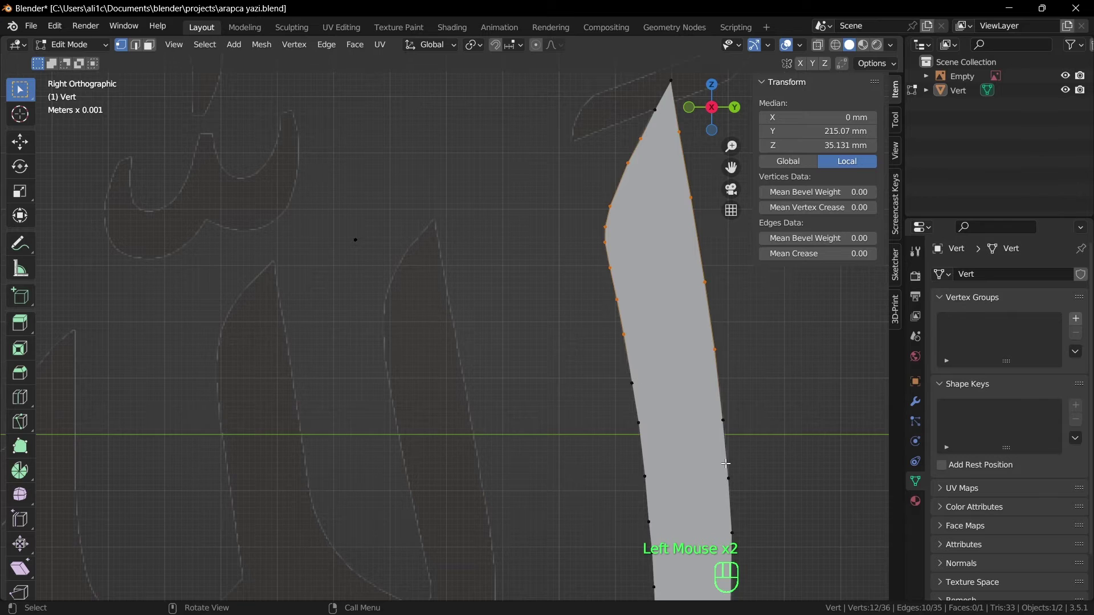
scroll(707, 456, "down", 2)
left_click(387, 302)
scroll(483, 401, "up", 1)
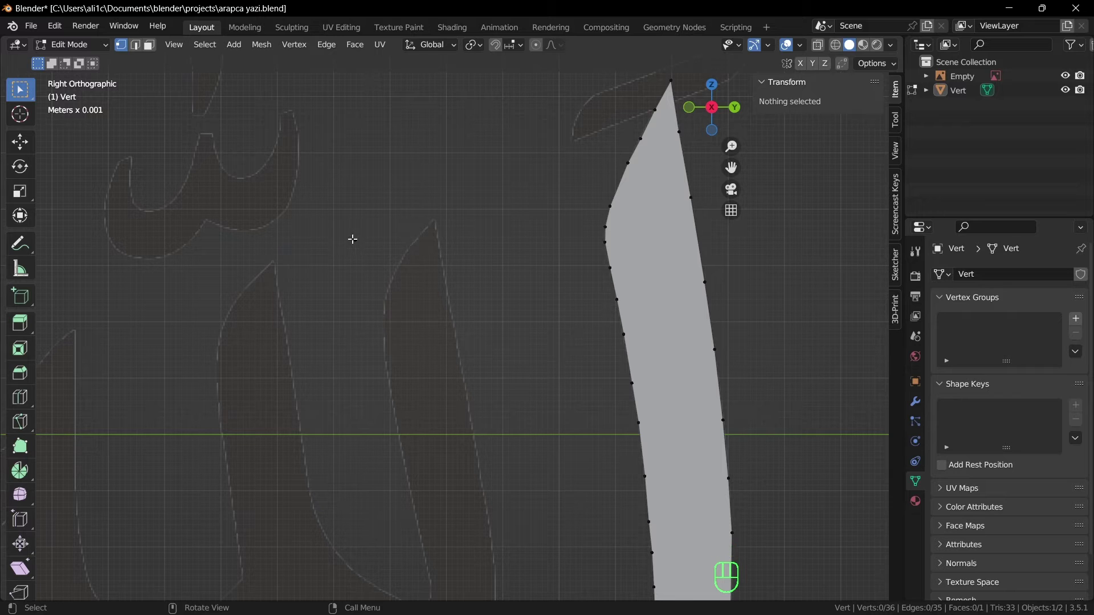
Move the loose vertex onto the tip of the rightmost untraced tall stroke, at about Y 177.85 mm, Z 38.07 mm
left_click(353, 239)
scroll(415, 302, "up", 3)
key("g")
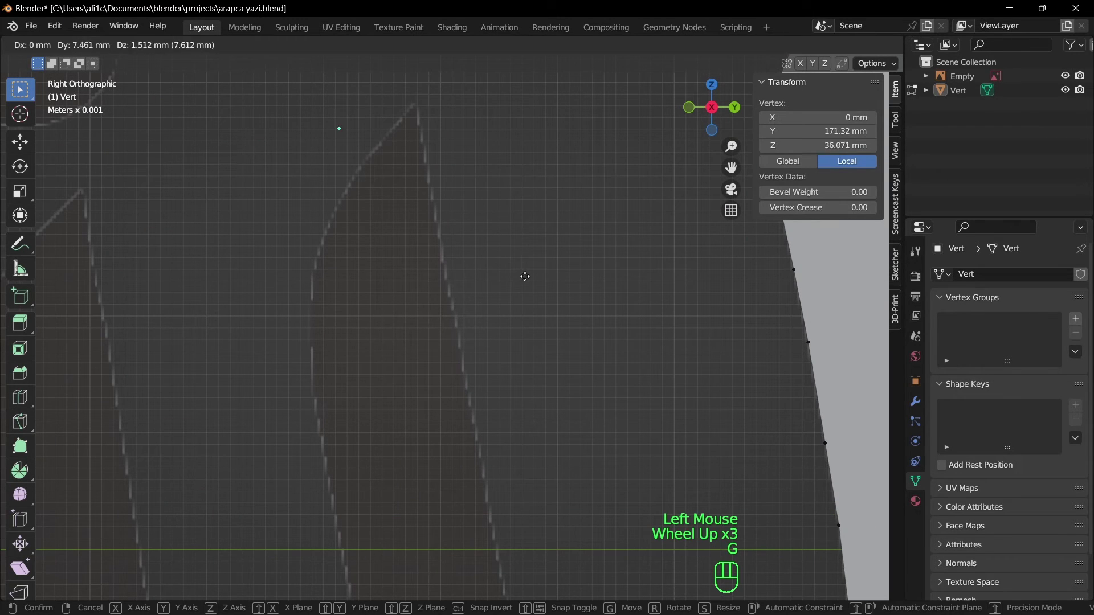
left_click(595, 255)
scroll(598, 299, "down", 1)
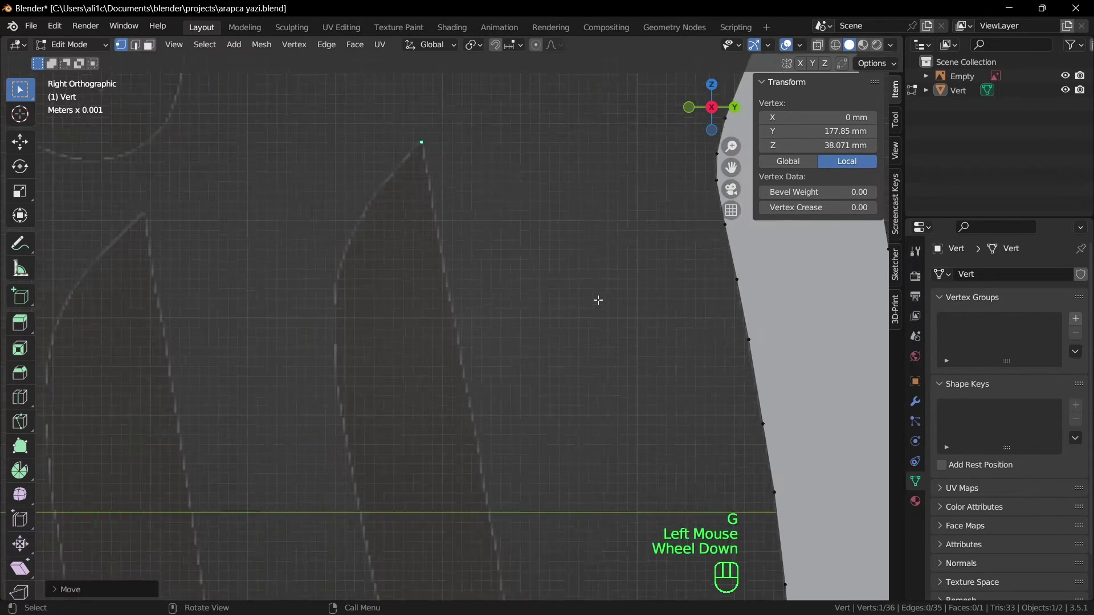
scroll(598, 300, "down", 3)
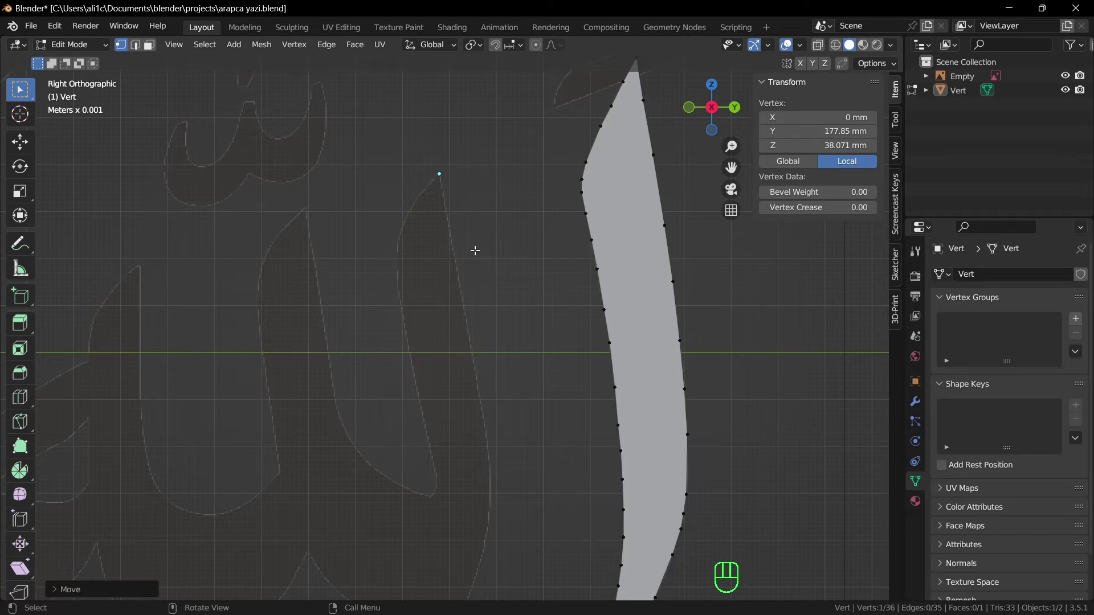
Extrude vertices from the tip down the right edge of the rightmost untraced stroke to about Z -23.16 mm
key("e")
left_click(486, 315)
key("e")
scroll(484, 347, "up", 3)
key("g")
key("r")
key("Escape")
key("e")
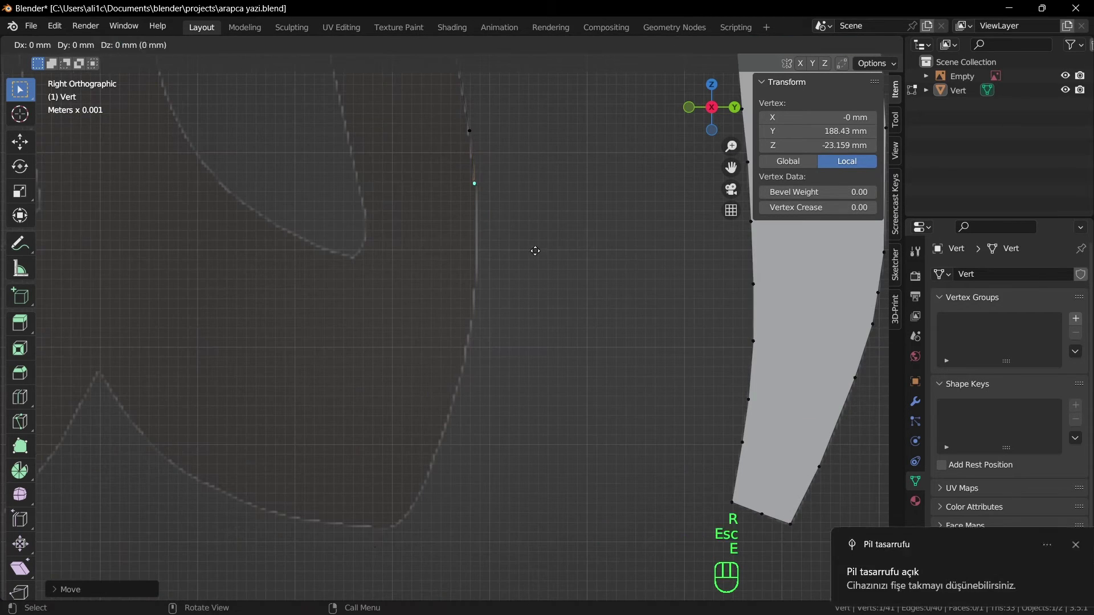
Extrude vertices along the lower right curve of the word shape to its bottom right corner
left_click(537, 305)
key("e")
left_click(534, 371)
key("e")
left_click(525, 426)
key("e")
left_click(512, 474)
key("e")
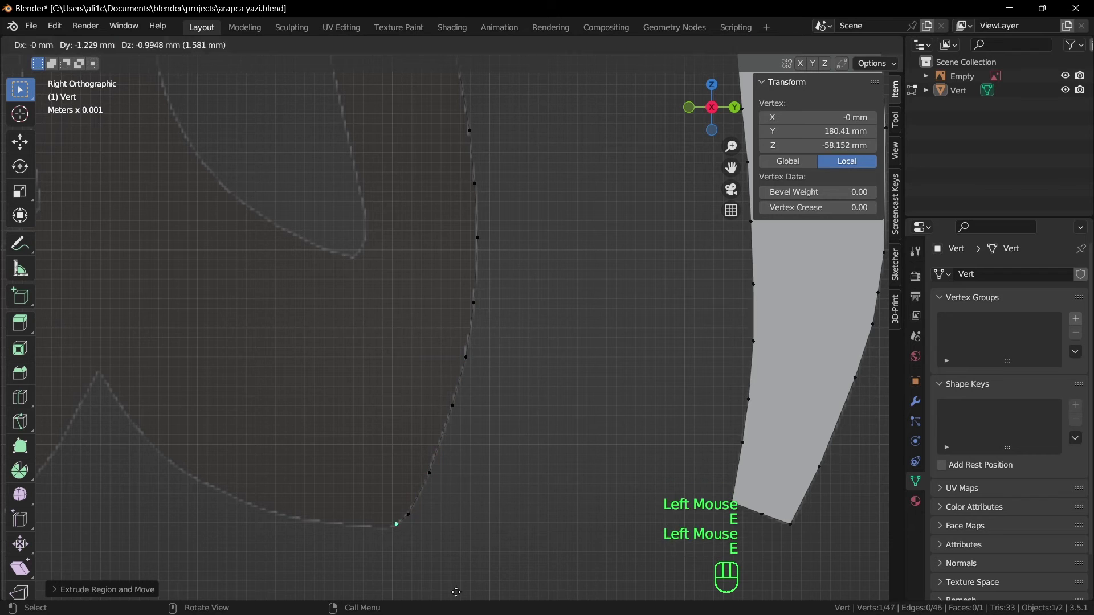
left_click(455, 592)
Extrude vertices left along the bottom edge, up to the right-hand inner peak and just past it
key("e")
left_click(425, 595)
key("e")
left_click(391, 593)
key("e")
left_click(342, 584)
key("e")
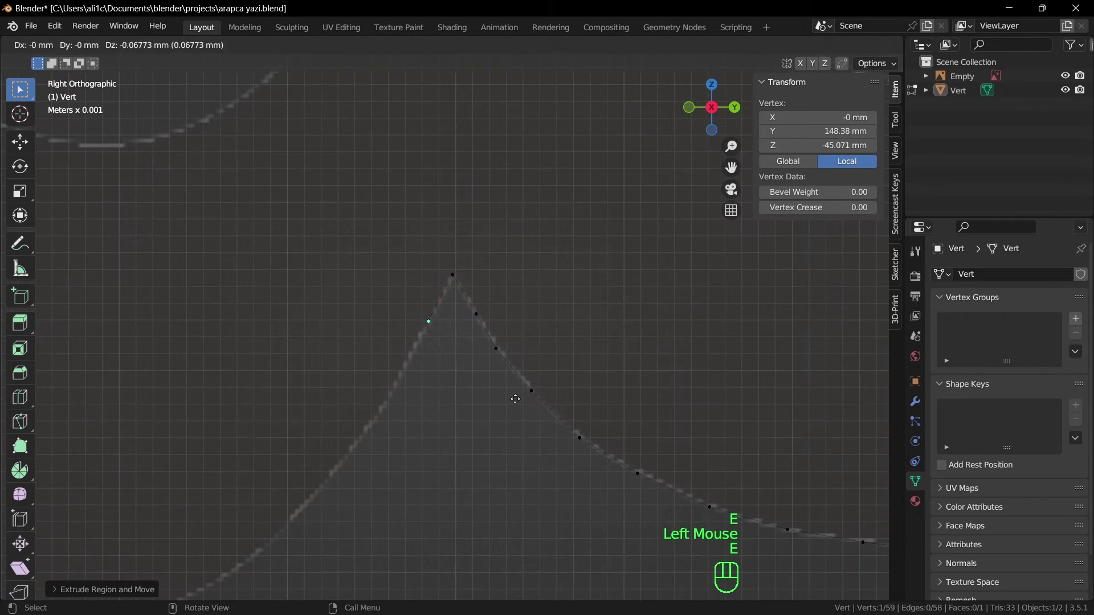
Trace from the right-hand inner peak down and along the underside of the middle bowl with extruded vertices
left_click(485, 461)
key("e")
left_click(449, 516)
key("e")
left_click(402, 569)
key("e")
left_click(374, 54)
middle_click_drag(411, 365, 591, 185, "shift")
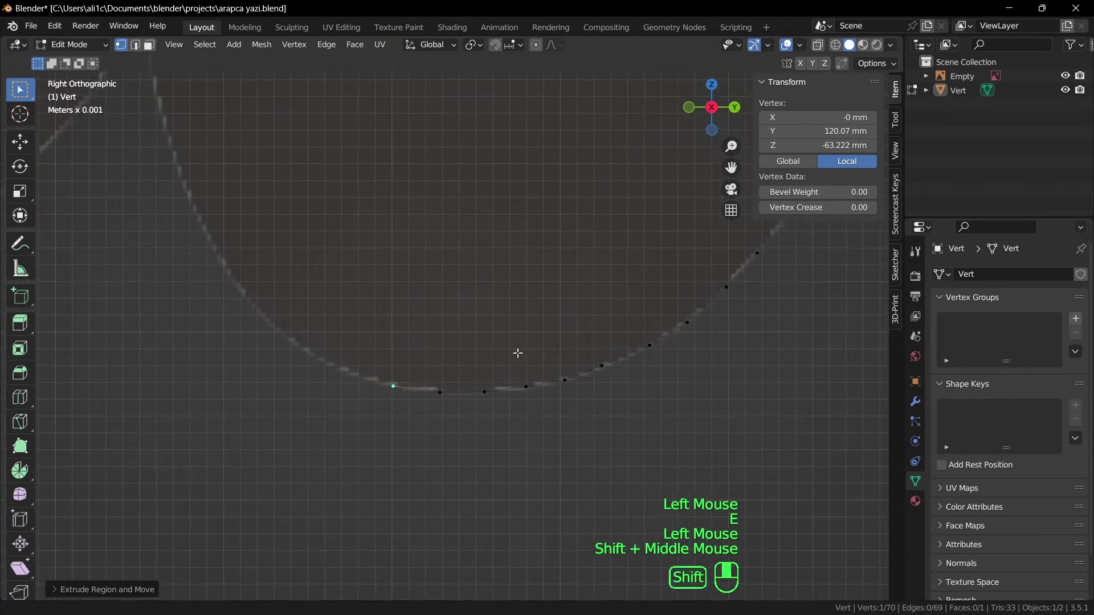
middle_click_drag(517, 353, 524, 366, "shift")
Trace up the middle bowl's left side, over the next peak, and along the underside of the left letter with extruded vertices
key("e")
left_click(473, 319)
key("e")
left_click(361, 211)
middle_click_drag(362, 210, 503, 399, "shift")
key("e")
left_click(503, 271)
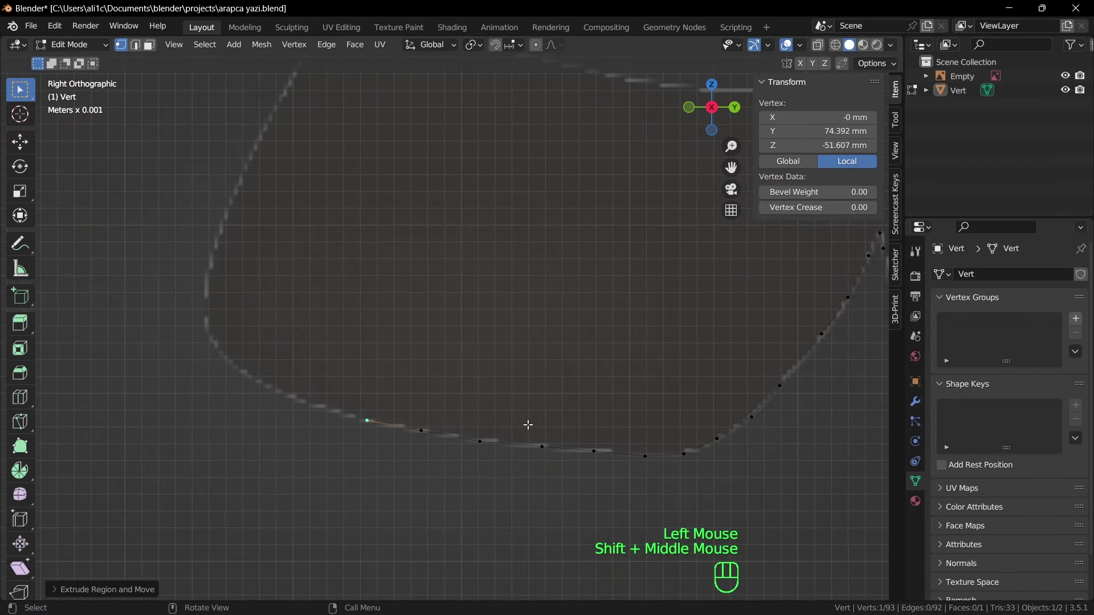
Extrude vertices around the far left bulge of the left letter's outline
key("e")
left_click(396, 368)
key("e")
left_click(366, 289)
middle_click_drag(370, 319, 366, 288, "shift")
key("e")
left_click(433, 279)
Extrude vertices up the left letter's slanted upper edge to its corner with the left tall stroke
middle_click_drag(433, 279, 347, 428, "shift")
key("e")
left_click(454, 274)
middle_click_drag(573, 220, 393, 462, "shift")
key("e")
left_click(576, 323)
middle_click_drag(683, 278, 472, 496, "shift")
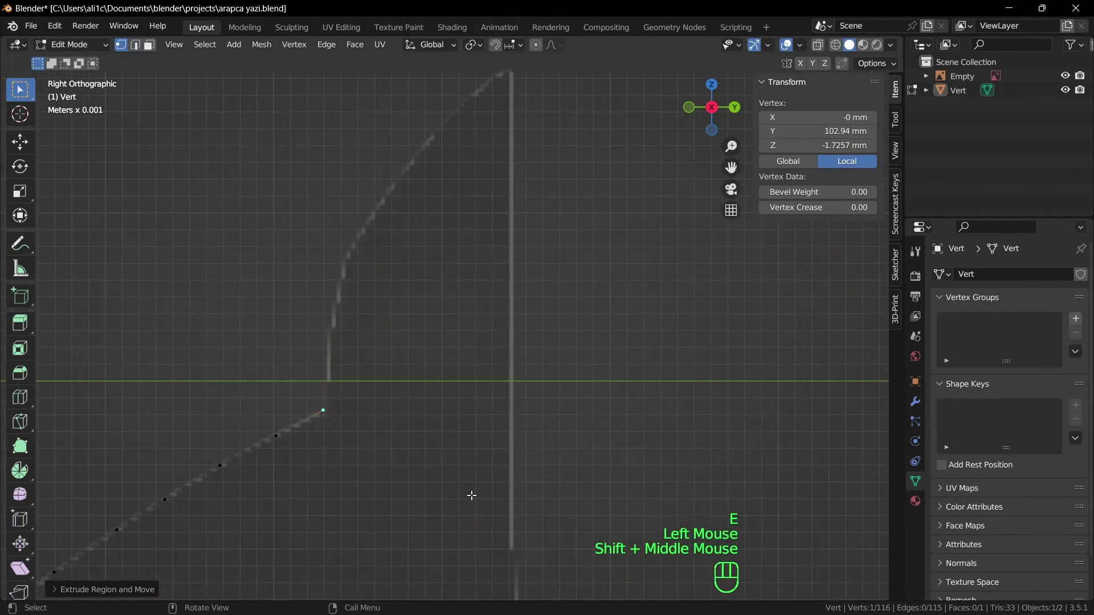
Reposition the corner vertex on the outline and extrude vertices up the curved left edge of the left tall stroke
key("e")
key("ctrl+z")
key("g")
left_click(376, 353)
key("e")
left_click(410, 285)
key("e")
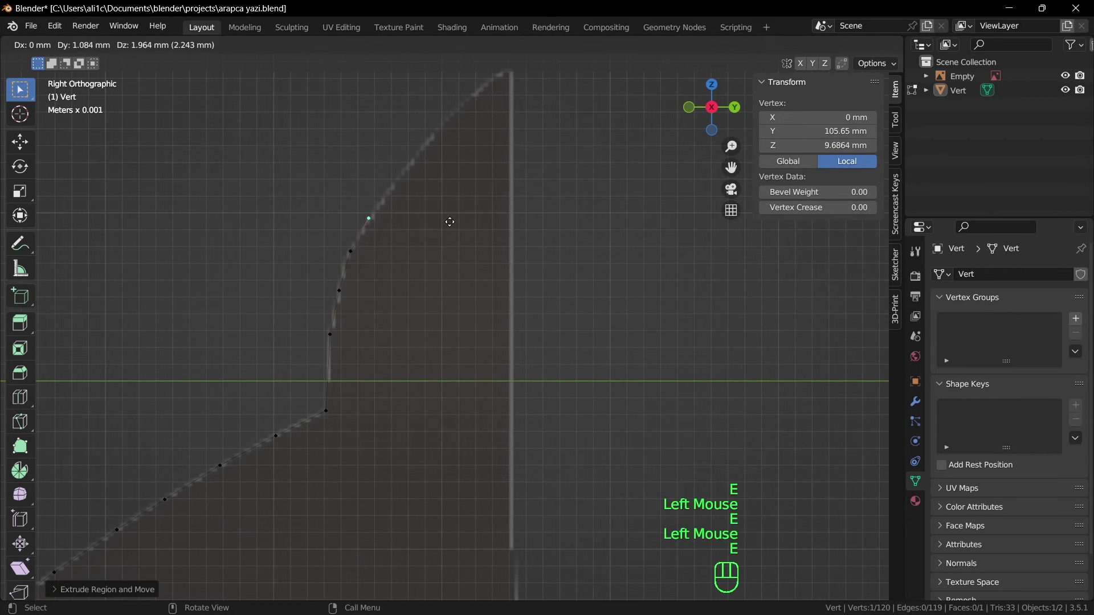
left_click(454, 218)
Extrude vertices to the tip of the left tall stroke and down its straight right edge
key("e")
middle_click_drag(525, 71, 463, 292, "shift")
key("g")
left_click(457, 300)
key("e")
middle_click_drag(520, 553, 458, 241, "shift")
key("e")
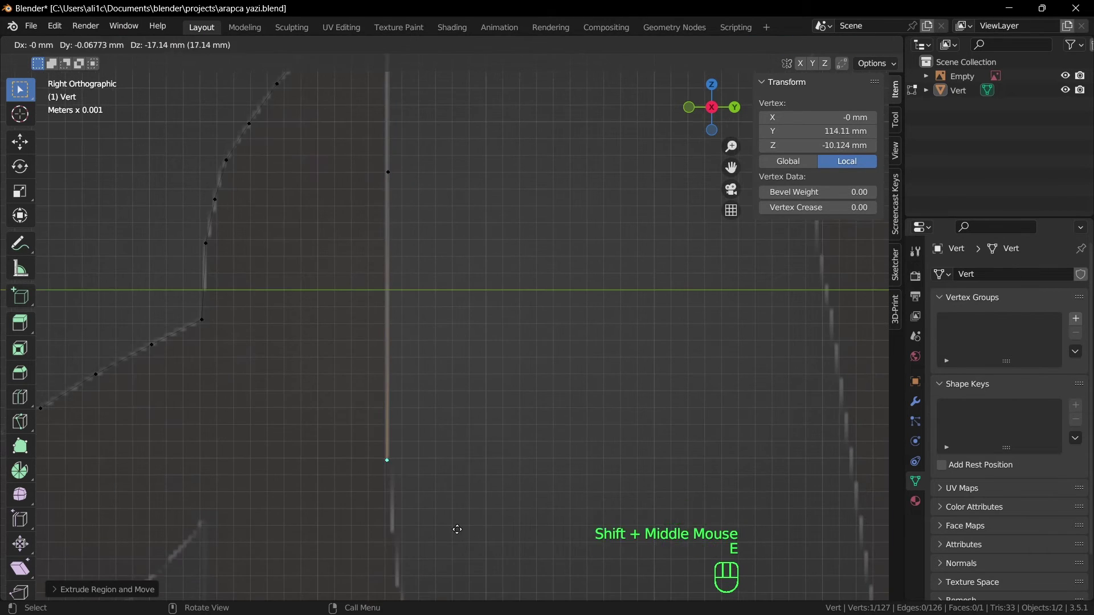
left_click(457, 529)
middle_click_drag(457, 527, 423, 280, "shift")
Extrude vertices around the bottom of the inner U-shaped curve between the left and middle tall strokes
key("e")
left_click(429, 329)
key("e")
left_click(439, 409)
key("e")
left_click(457, 499)
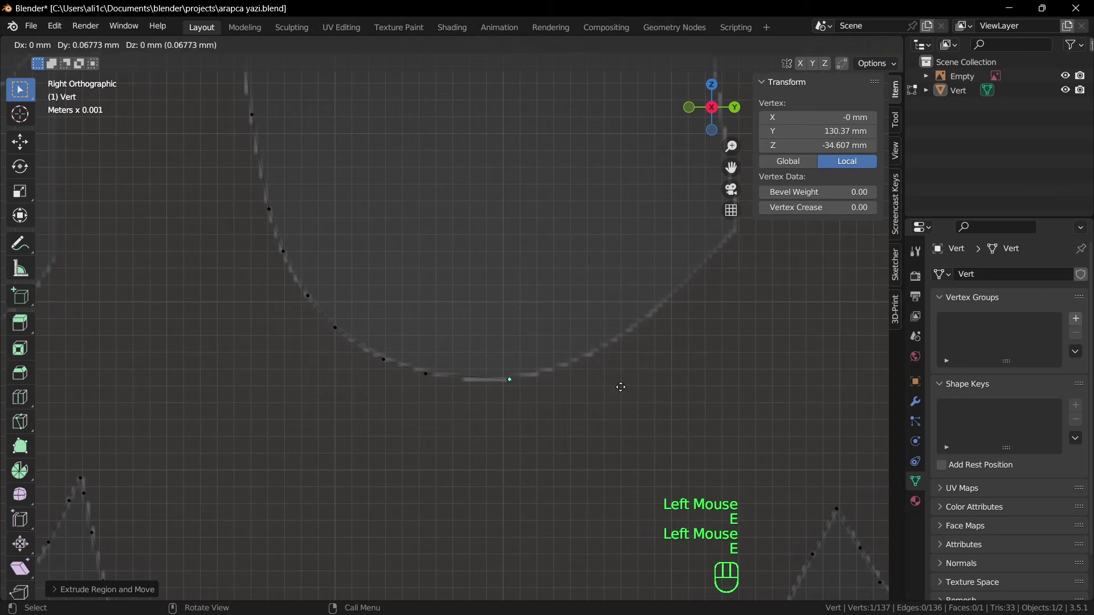
left_click(570, 376)
Trace up the right side of the inner U-shaped curve and along the middle tall stroke's left edge
key("e")
left_click(532, 366)
middle_click_drag(532, 366, 456, 464, "shift")
left_click(486, 427)
left_click(433, 285)
key("e")
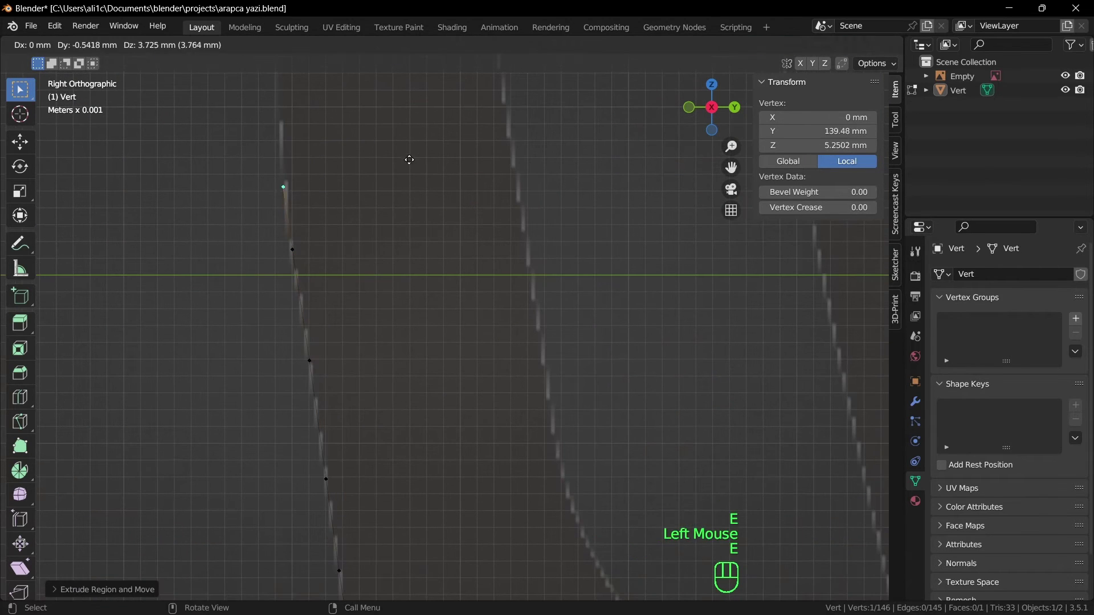
left_click(408, 151)
Extrude vertices along the upper left edge of the middle tall stroke to about Y 140.09 mm, Z 18.76 mm
middle_click_drag(408, 170, 406, 399, "shift")
key("e")
left_click(405, 357)
key("e")
left_click(405, 270)
key("e")
left_click(405, 235)
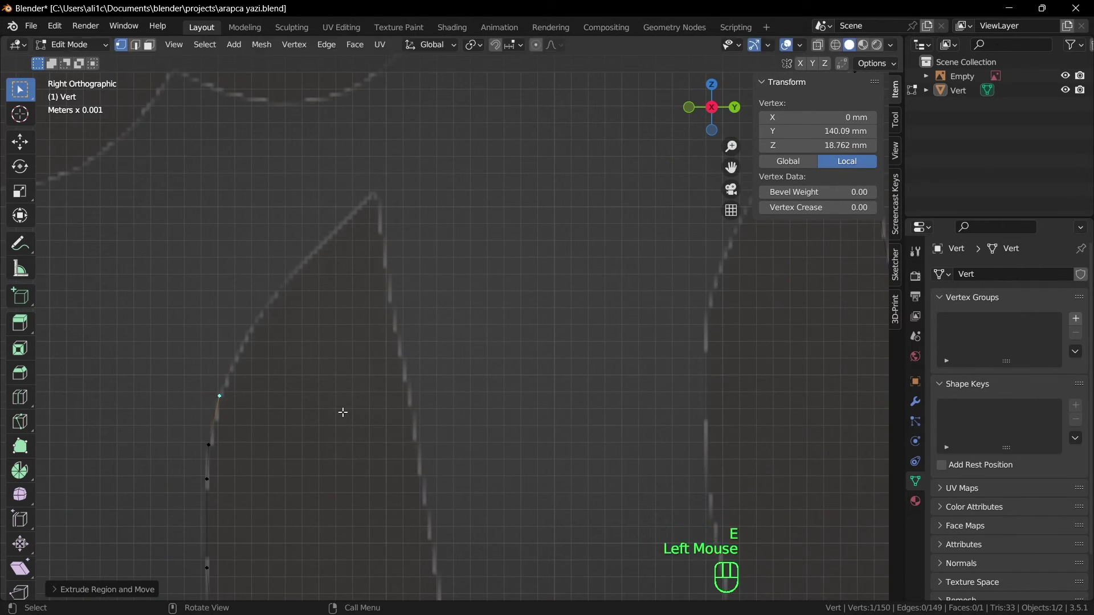
Extrude vertices over the tip of the middle tall stroke and down its right edge to about Z -16.15 mm
left_click(498, 208)
key("e")
middle_click_drag(561, 515, 438, 226, "shift")
key("e")
middle_click_drag(496, 494, 419, 179, "shift")
key("e")
left_click(471, 382)
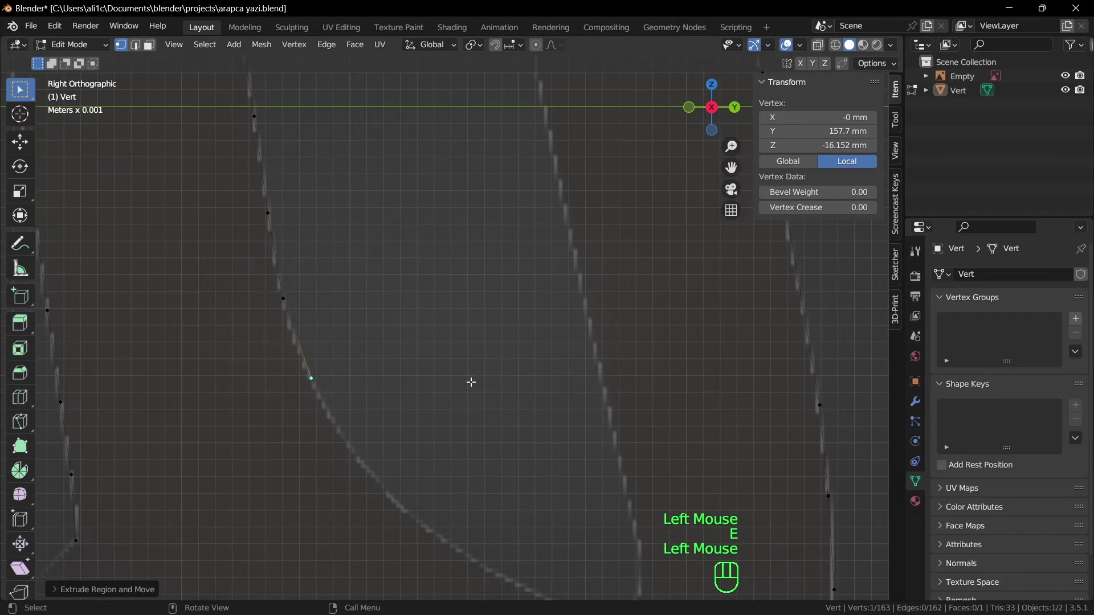
Trace the curved gap between the middle and right tall strokes around its lower corner with extruded vertices
key("e")
middle_click_drag(342, 353, 433, 311, "shift")
key("e")
left_click(502, 354)
key("e")
left_click(613, 418)
key("e")
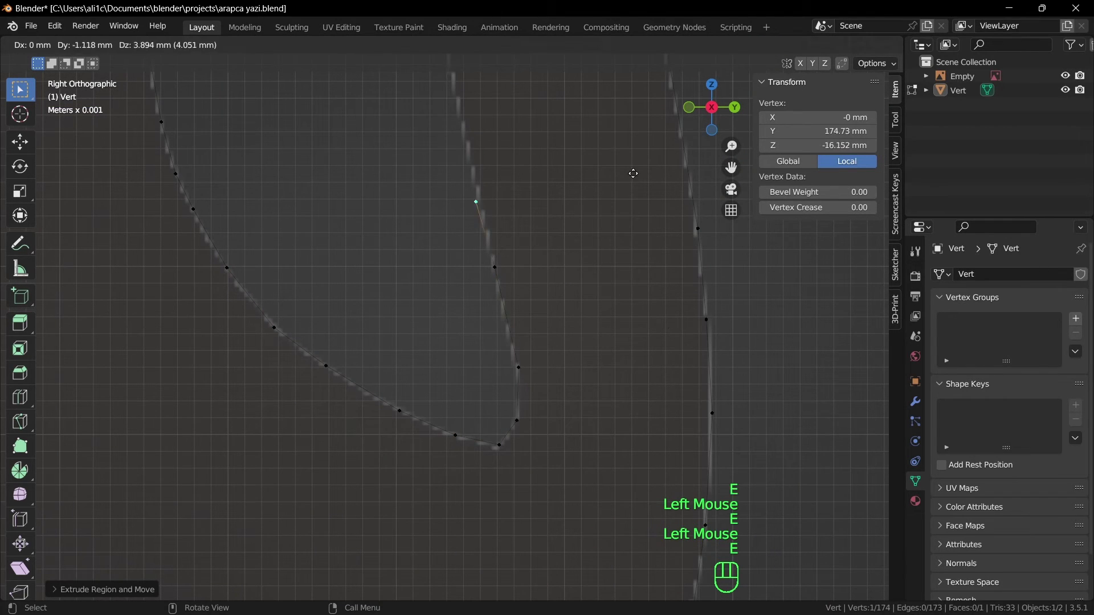
Extrude vertices up the left edge of the right tall stroke to about Y 169.89 mm, Z 26.55 mm
left_click(633, 173)
key("e")
middle_click_drag(547, 237, 498, 398, "shift")
key("e")
left_click(491, 227)
key("e")
left_click(479, 378)
key("e")
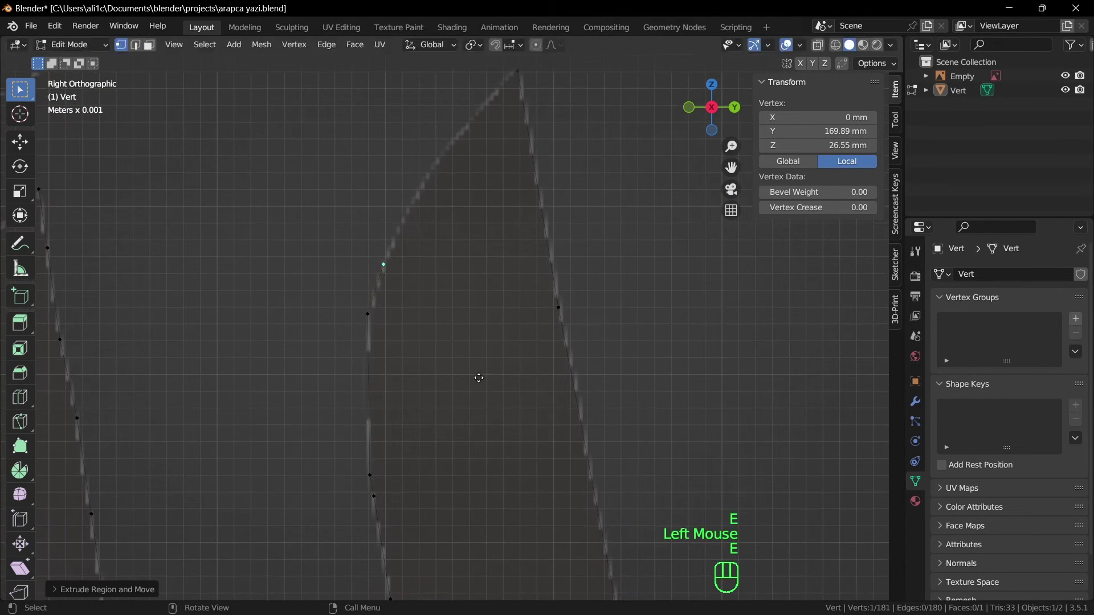
Extrude the outline along the right tall stroke's upper left curve to a vertex just beside the starting tip vertex
left_click(368, 314)
left_click(370, 475, "shift")
right_click(425, 396)
key("e")
middle_click_drag(479, 420, 485, 377, "shift")
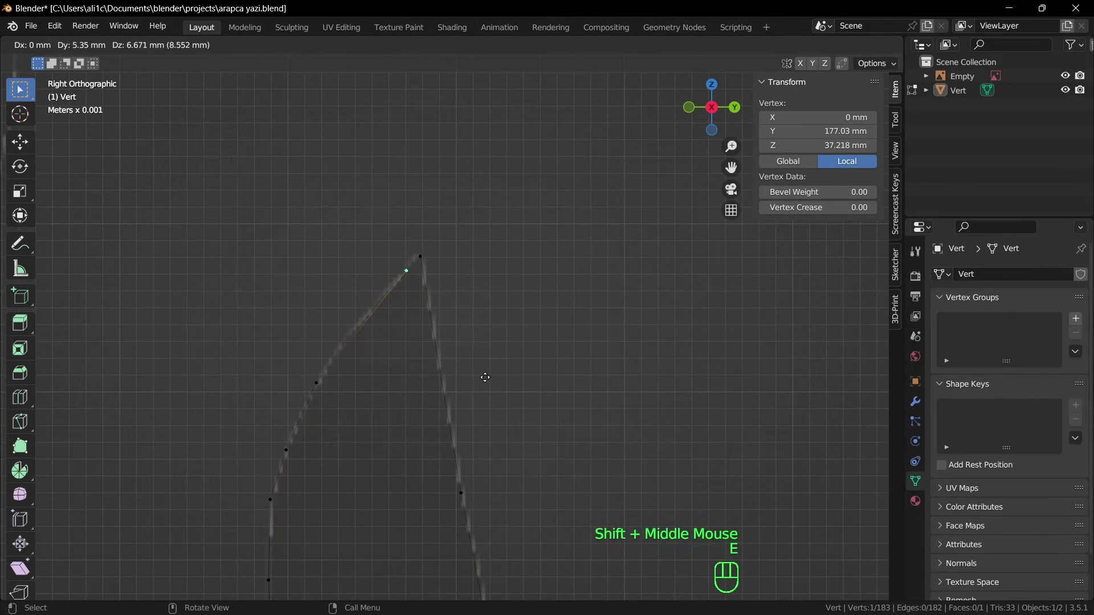
left_click(491, 365)
scroll(385, 302, "up", 1)
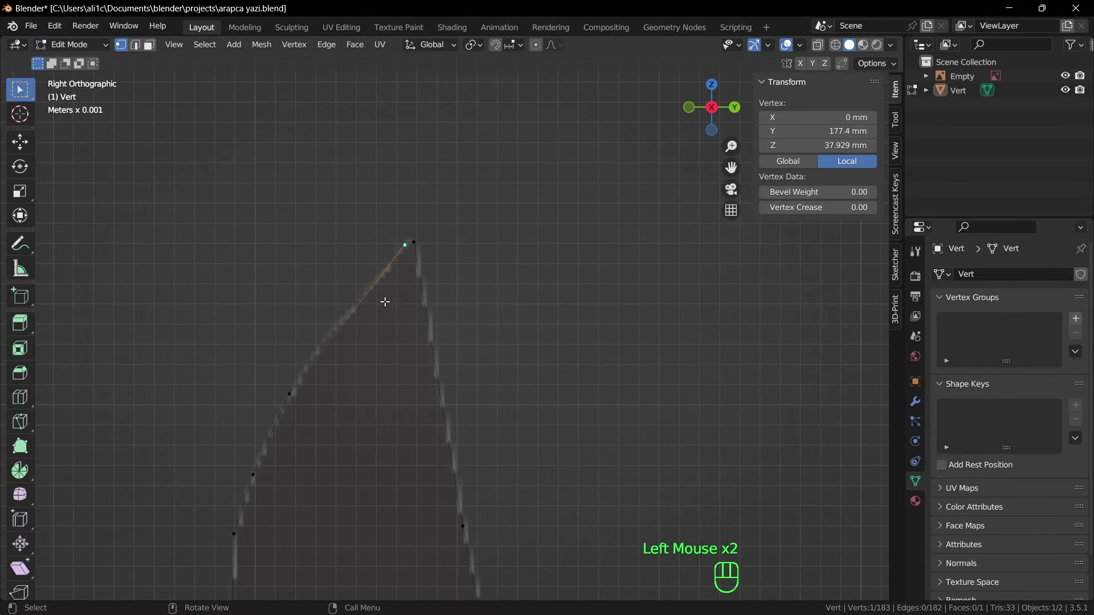
Try merging the end vertex and starting vertex at the right tall stroke's tip with At First, and undo the merge
left_click(414, 243, "shift")
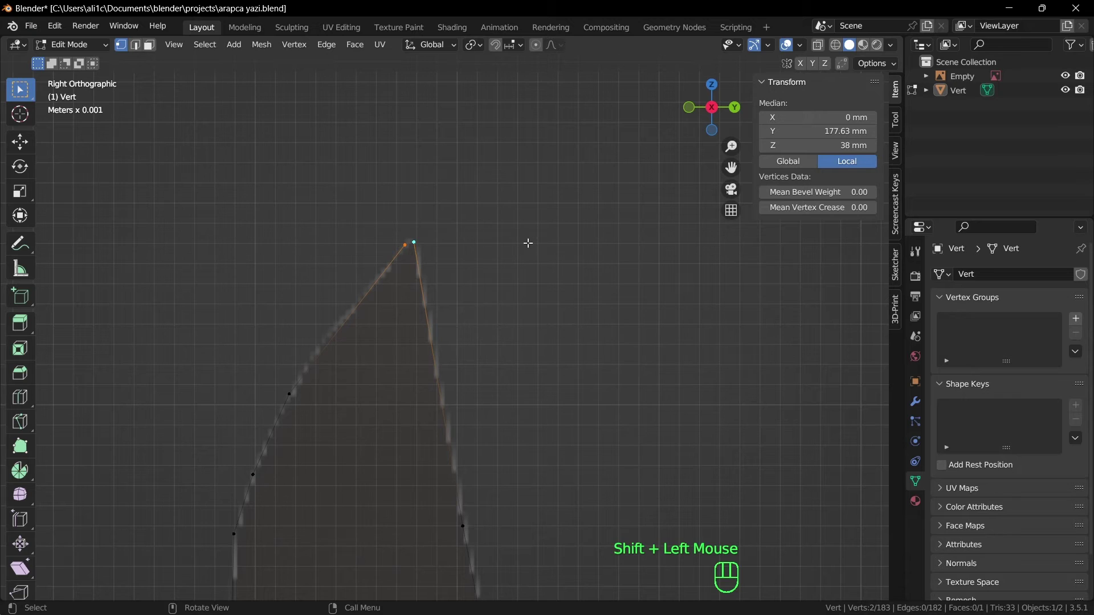
key("m")
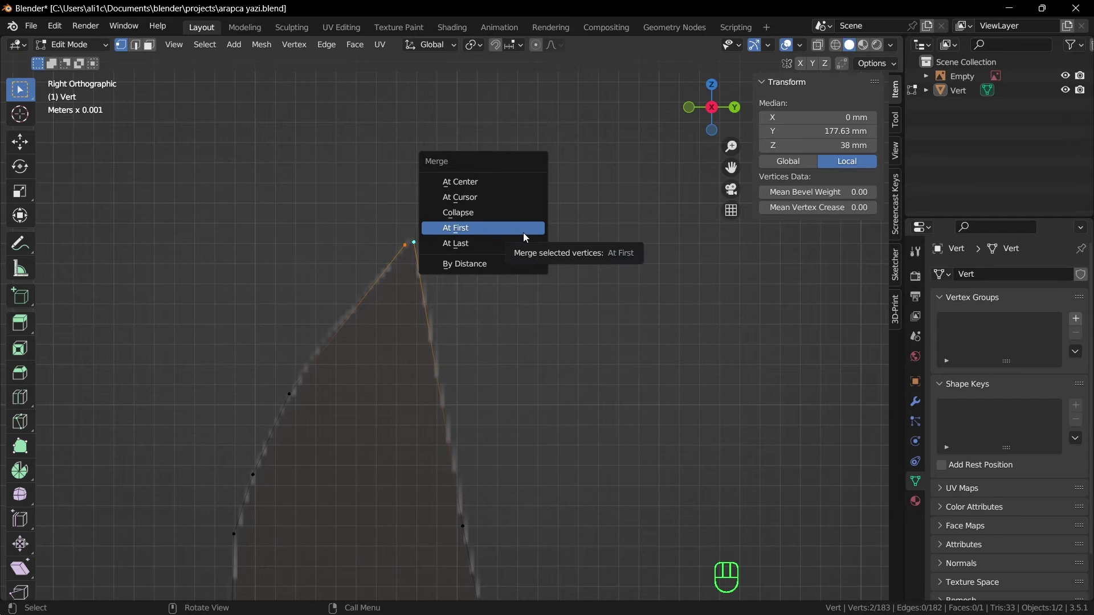
left_click(523, 233)
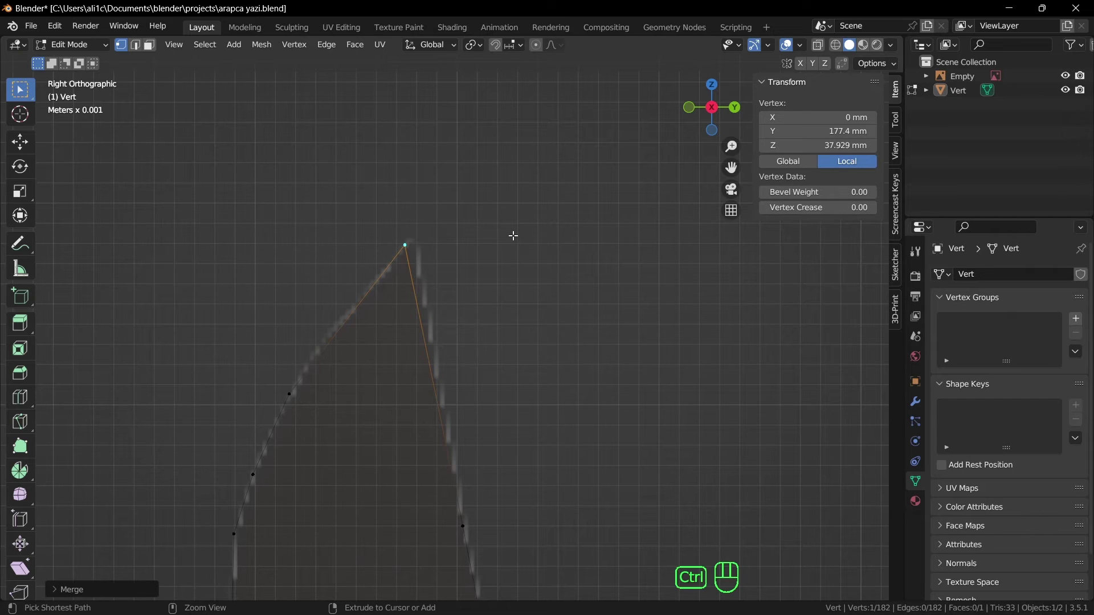
key("ctrl+z")
Merge the two vertices at the right tall stroke's tip with At Last, and subdivide the edge running down its left side from the tip
key("m")
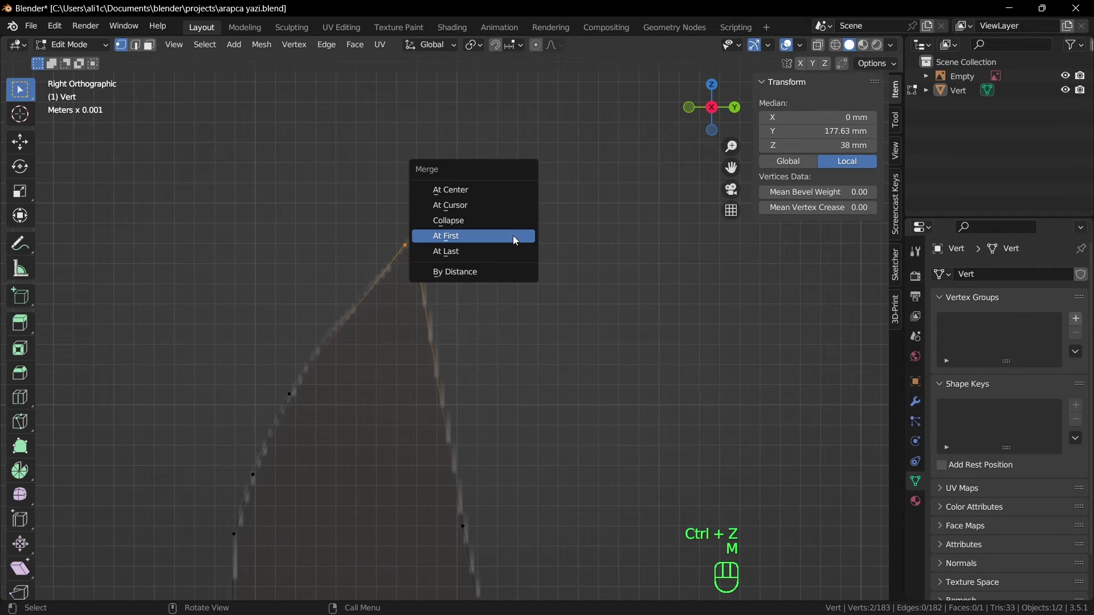
left_click(513, 249)
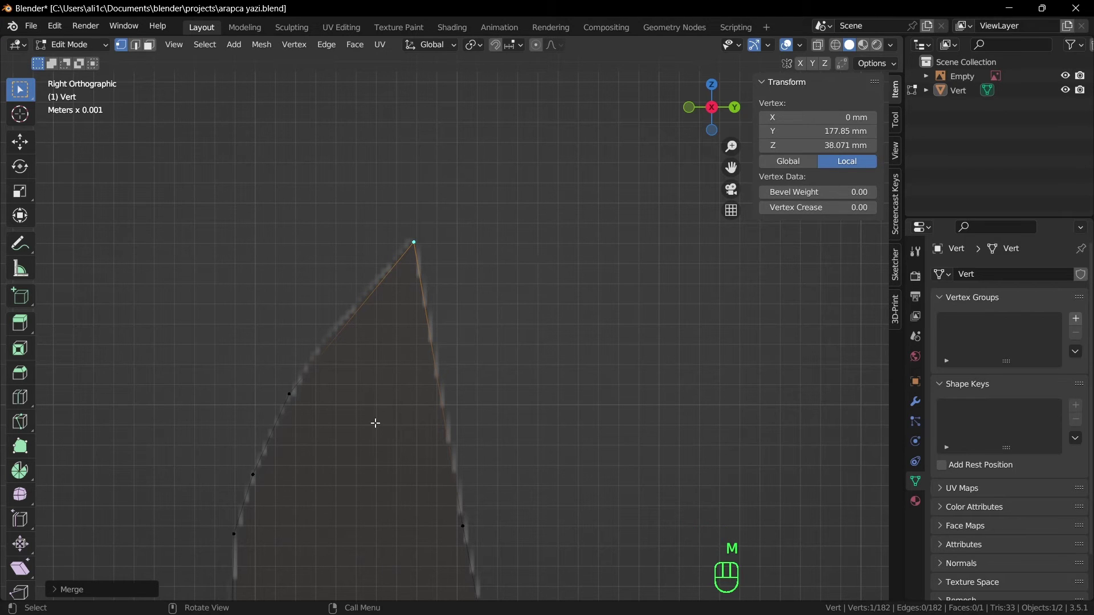
scroll(362, 368, "down", 2)
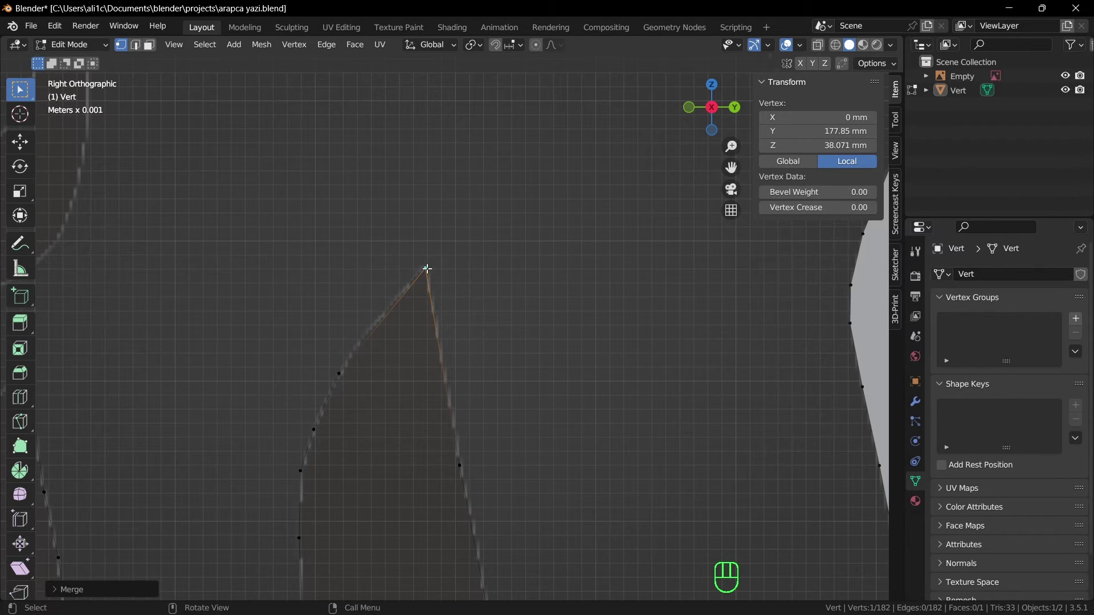
left_click(339, 373, "shift")
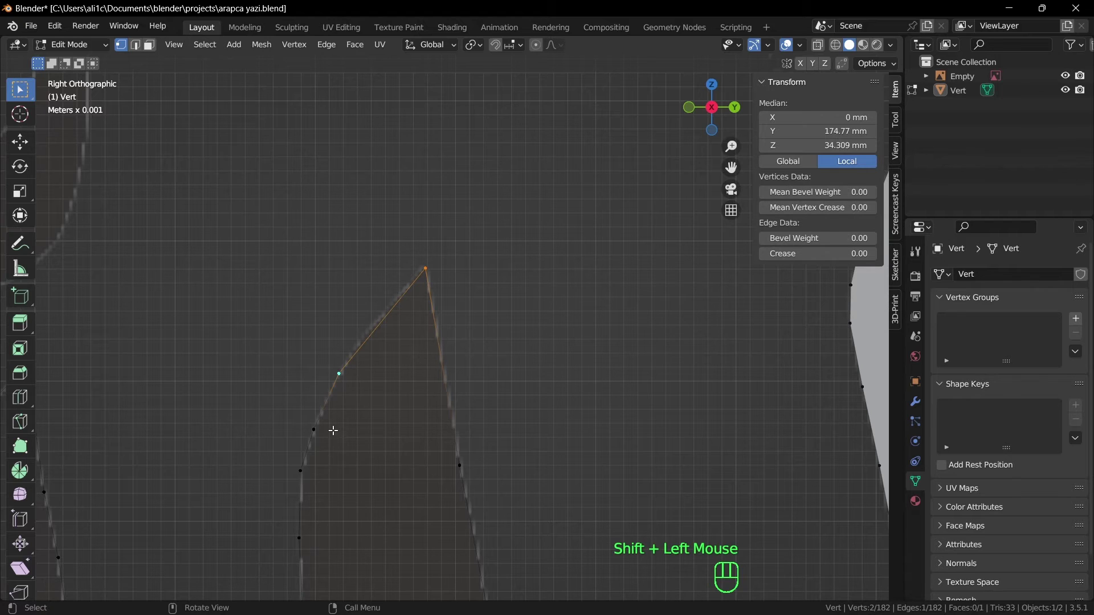
right_click(384, 318)
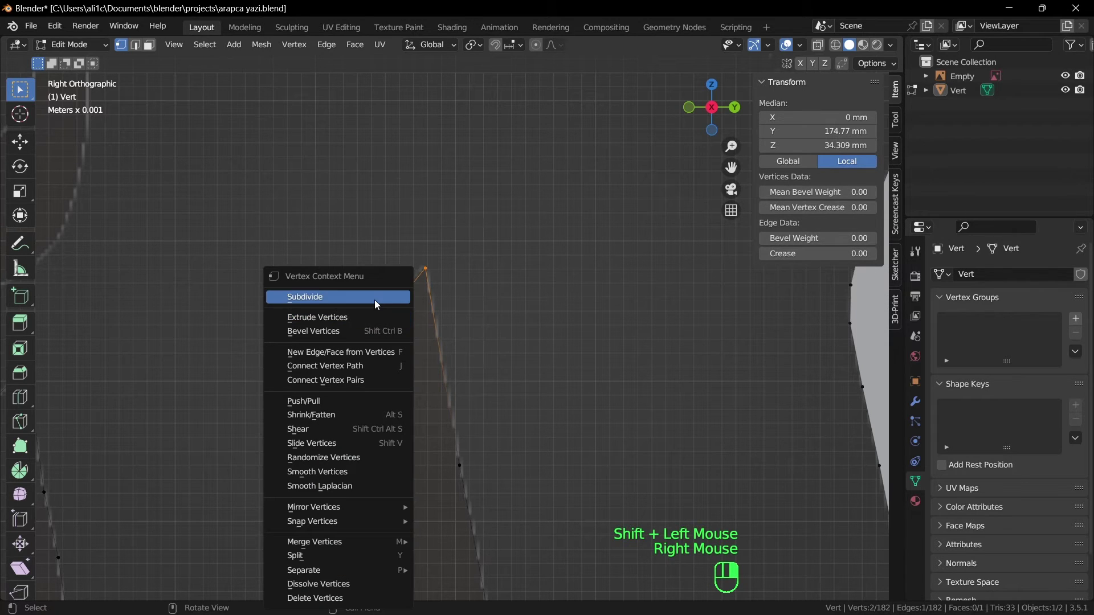
left_click(374, 299)
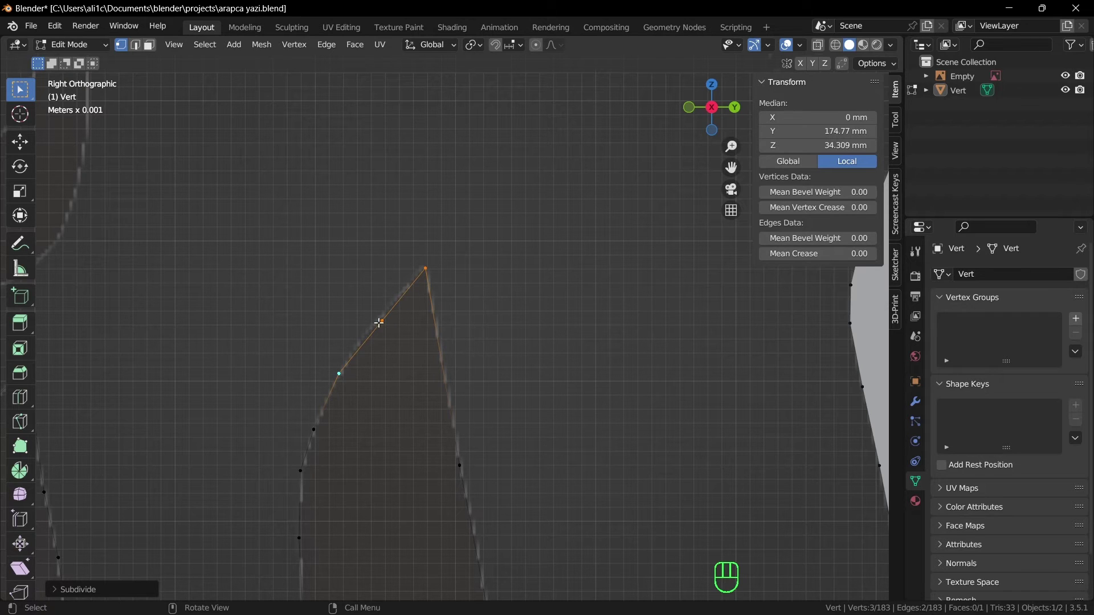
Move the new midpoint vertex to about Y 174.52 mm, Z 34.39 mm and subdivide the edges on both sides of it
left_click(382, 322)
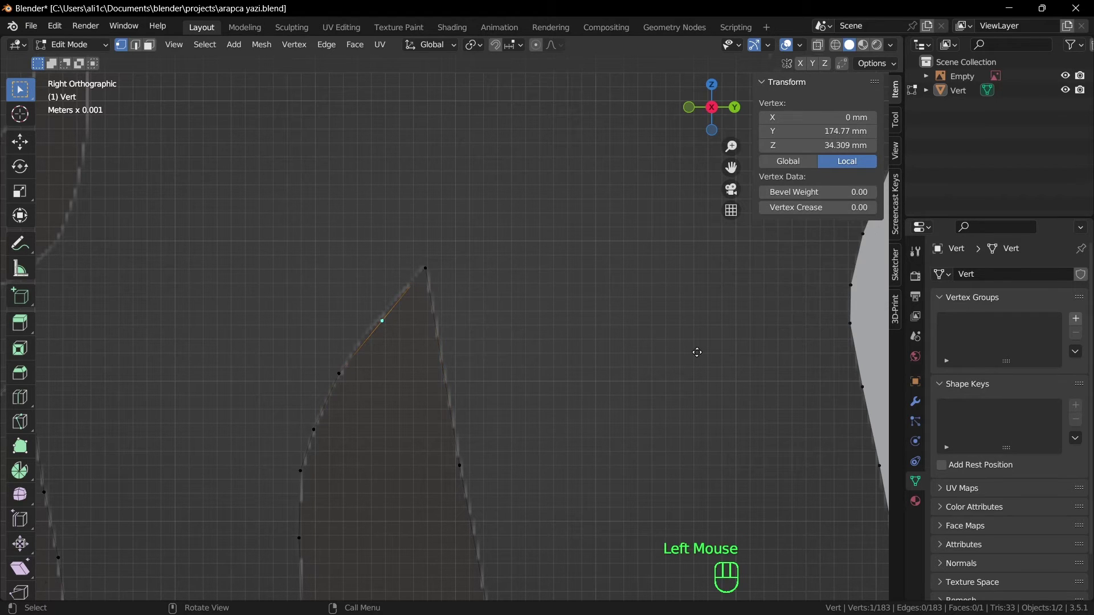
key("g")
left_click(695, 351)
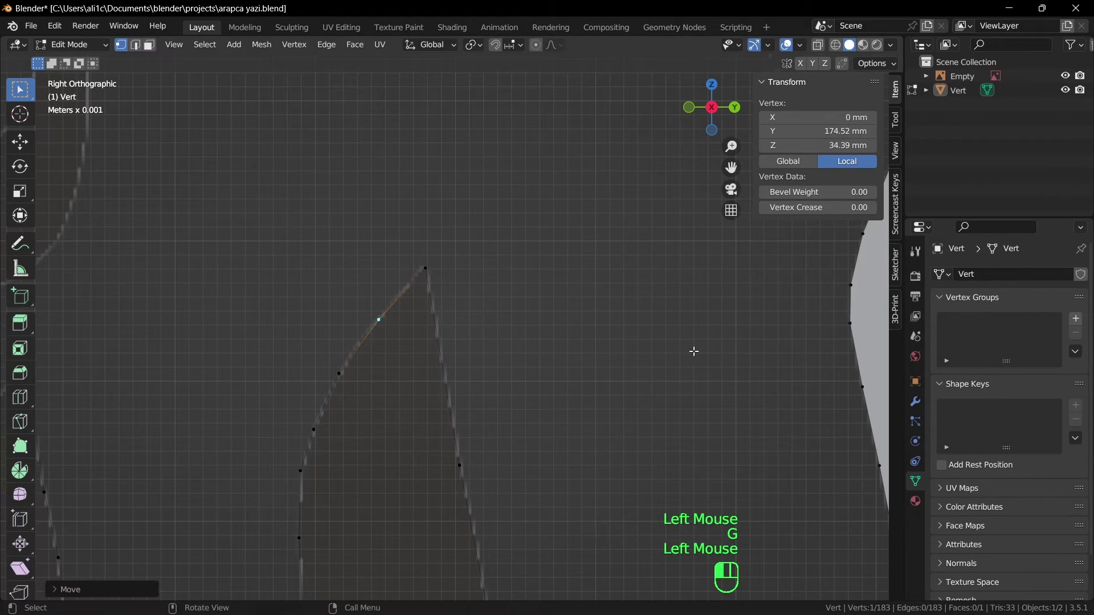
left_click(342, 373, "shift")
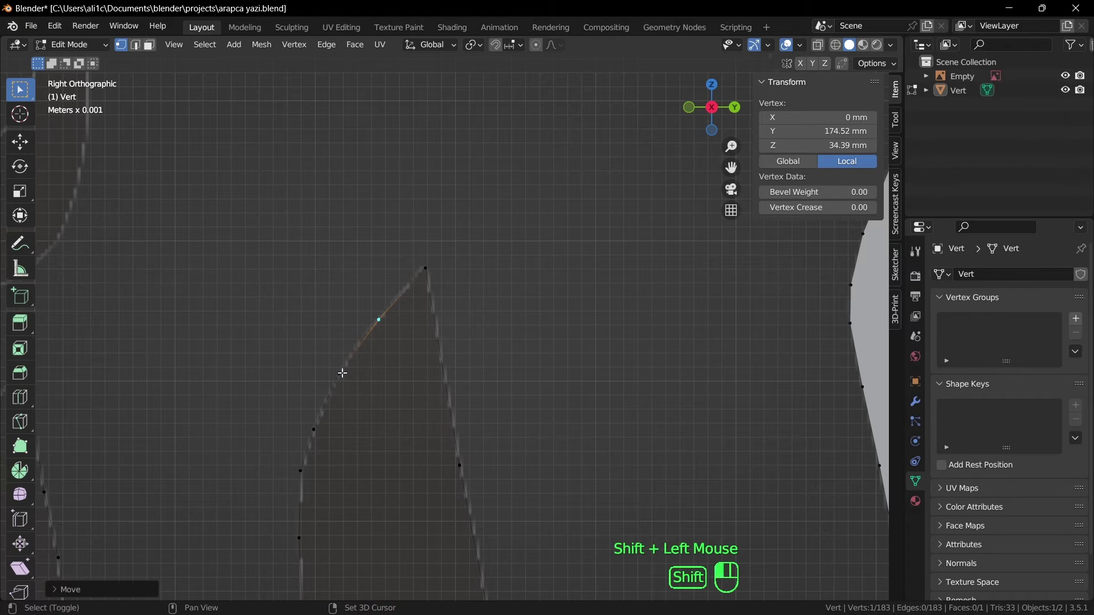
left_click(426, 267, "shift")
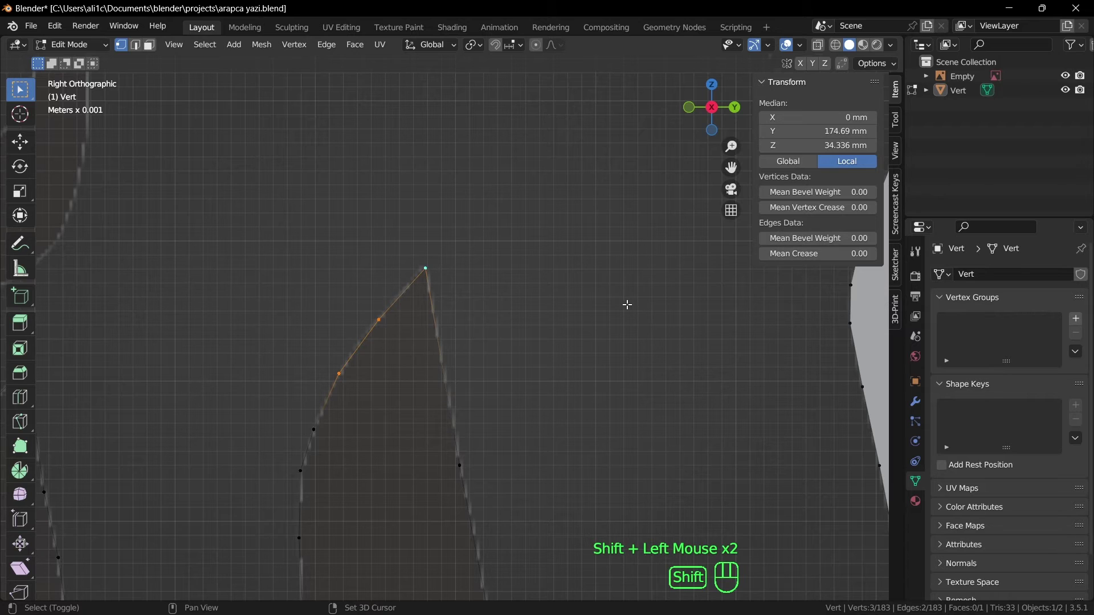
right_click(377, 324)
left_click(381, 297)
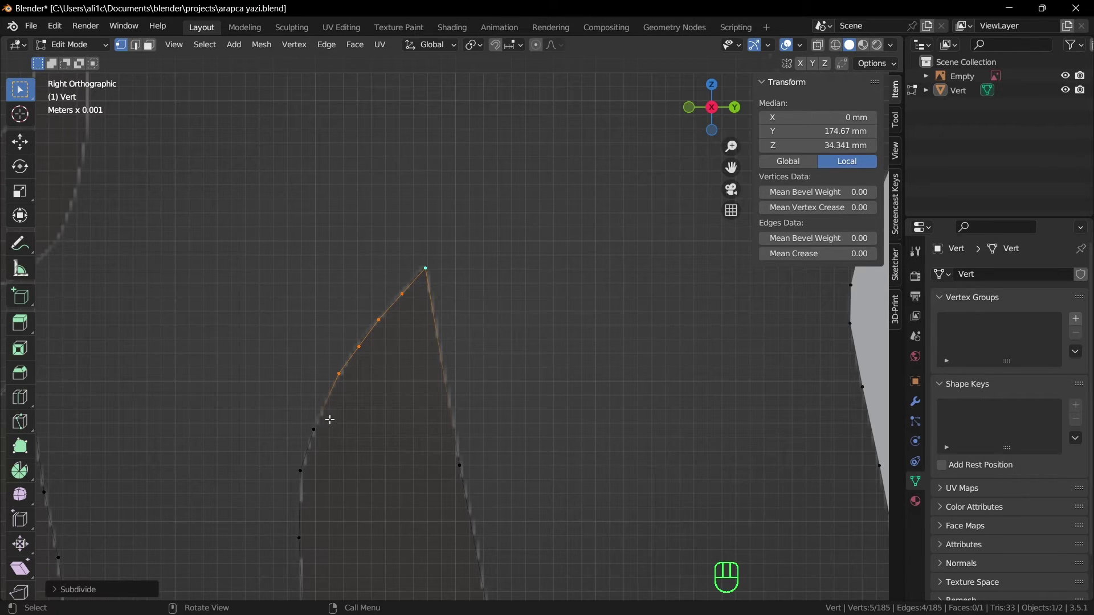
Slide the vertex at the lower end of the subdivided edges down the outline to about Y 171.1 mm, Z 29.24 mm
left_click(339, 373)
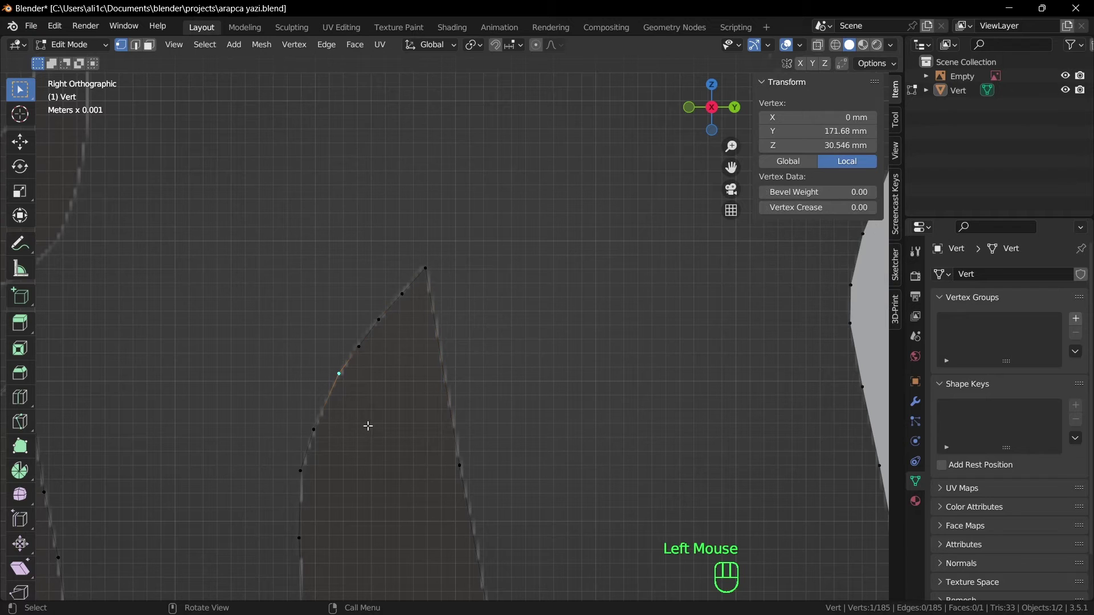
key("g")
key("g")
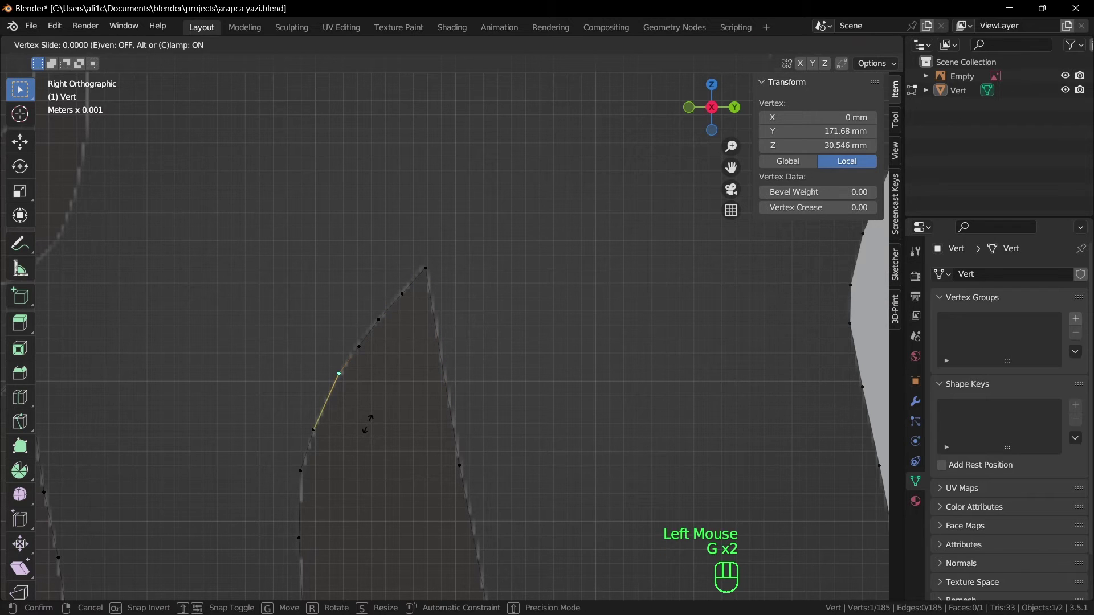
left_click(354, 399)
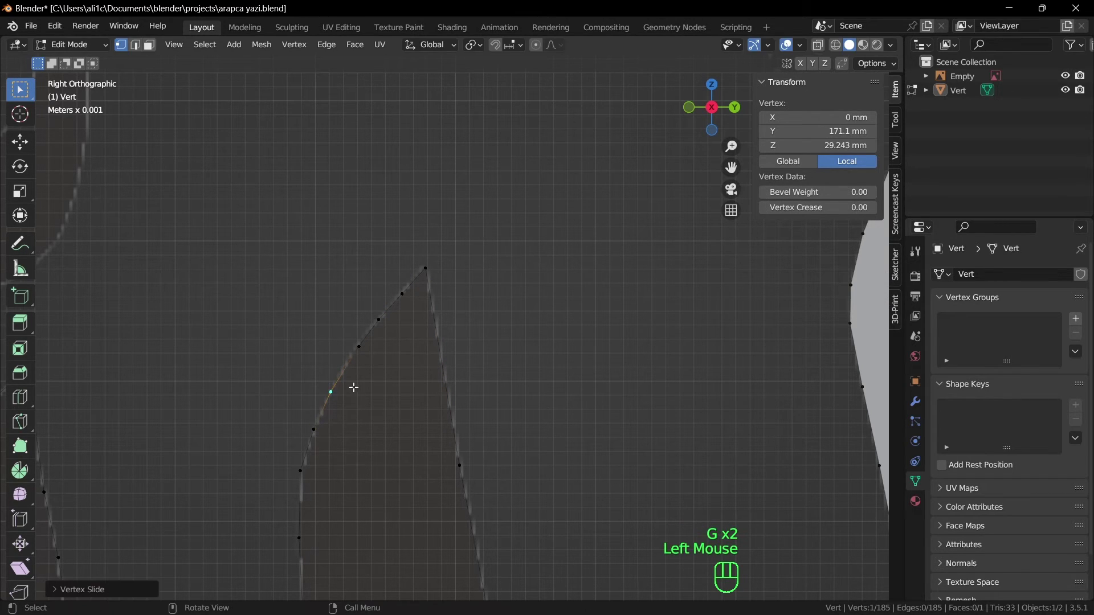
Fit the next vertex up to the curve at about Y 172.45 mm, Z 31.91 mm, and nudge the one below to about Y 171.06 mm, Z 29.28 mm
left_click(359, 347)
key("g")
key("g")
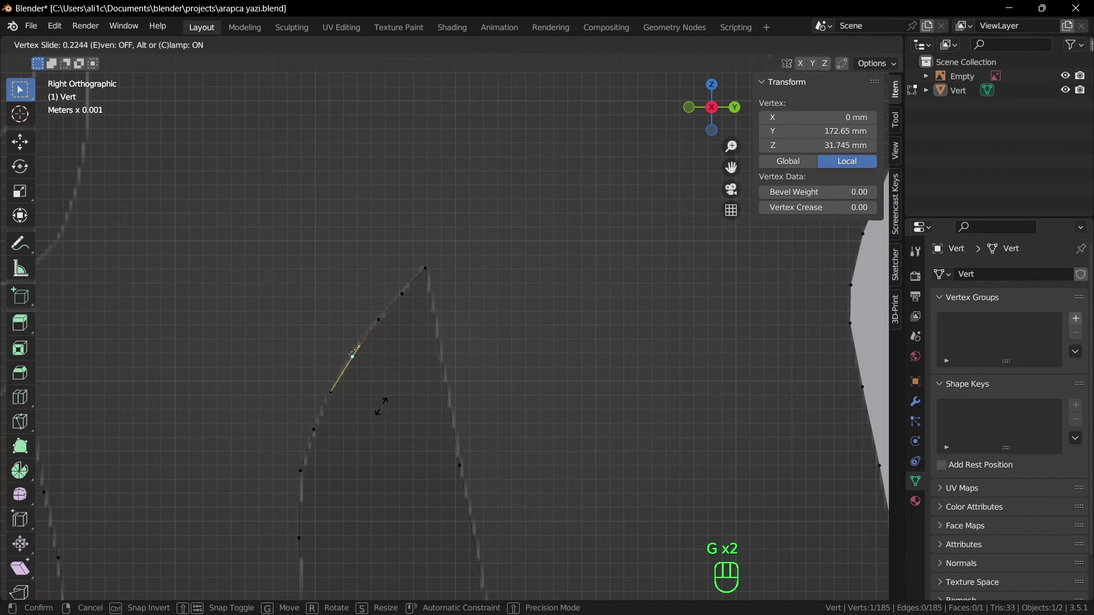
left_click(382, 415)
key("g")
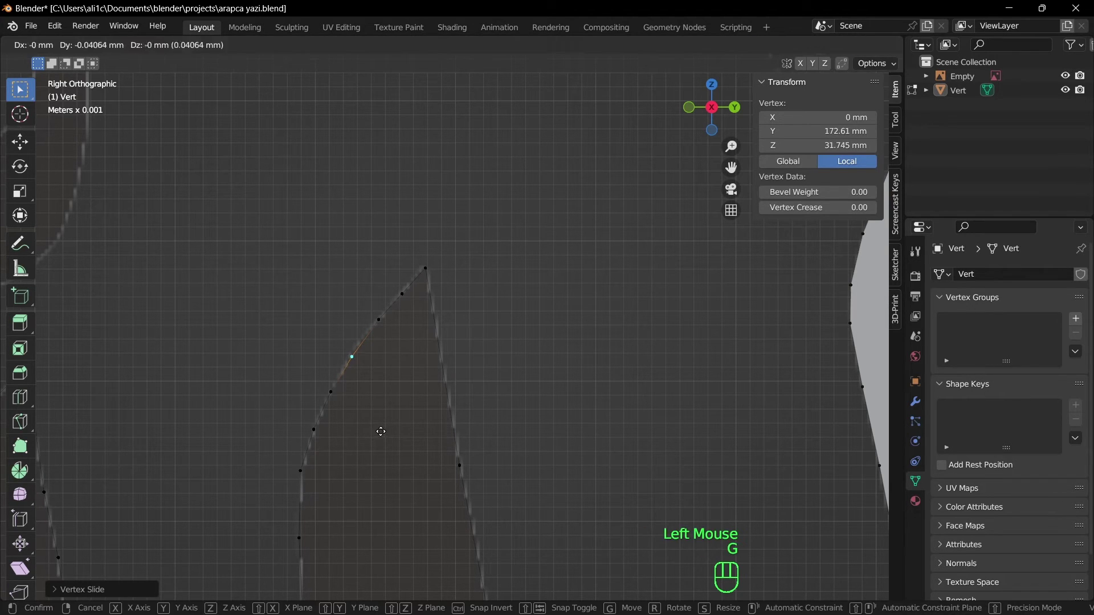
left_click(382, 432)
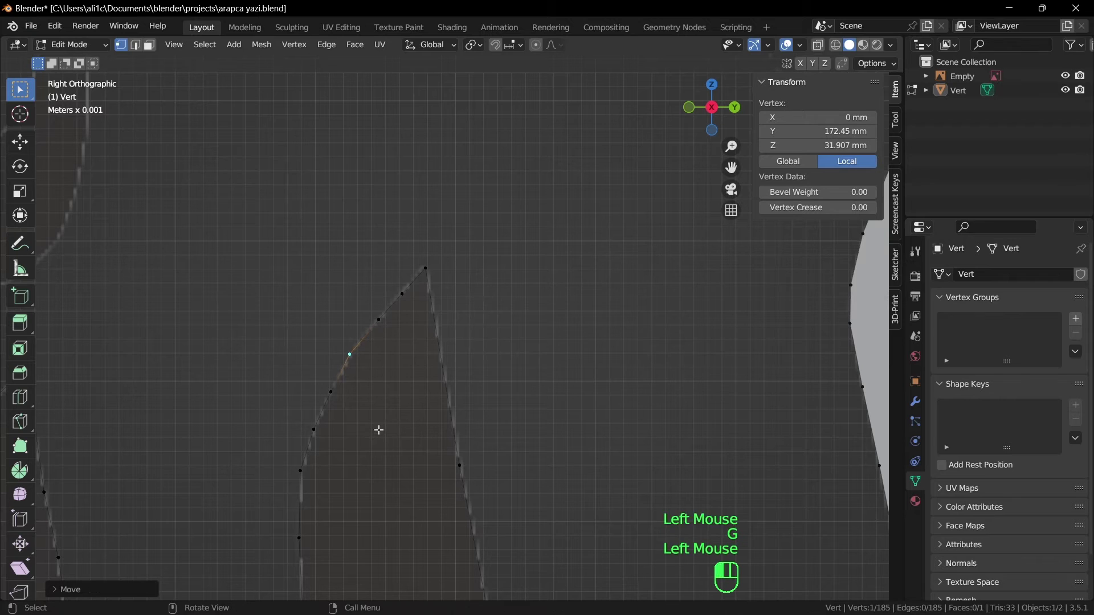
double_click(334, 395)
key("g")
left_click(361, 424)
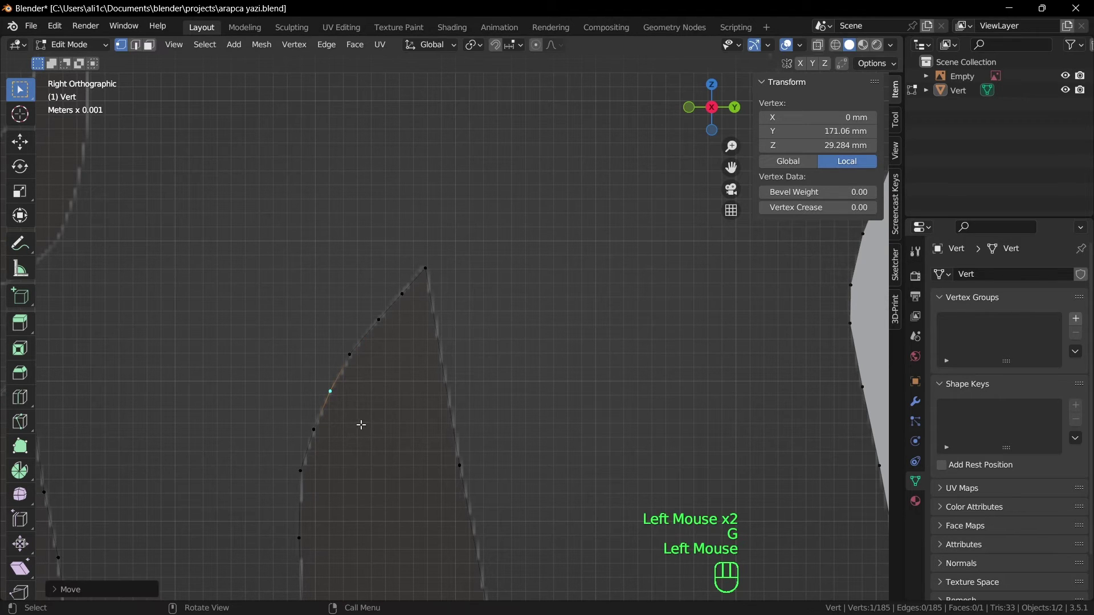
Move the vertex just below the tip to about Y 176.15 mm, Z 36.23 mm and the tip vertex to about Y 177.89 mm, Z 38.42 mm
scroll(396, 406, "up", 2)
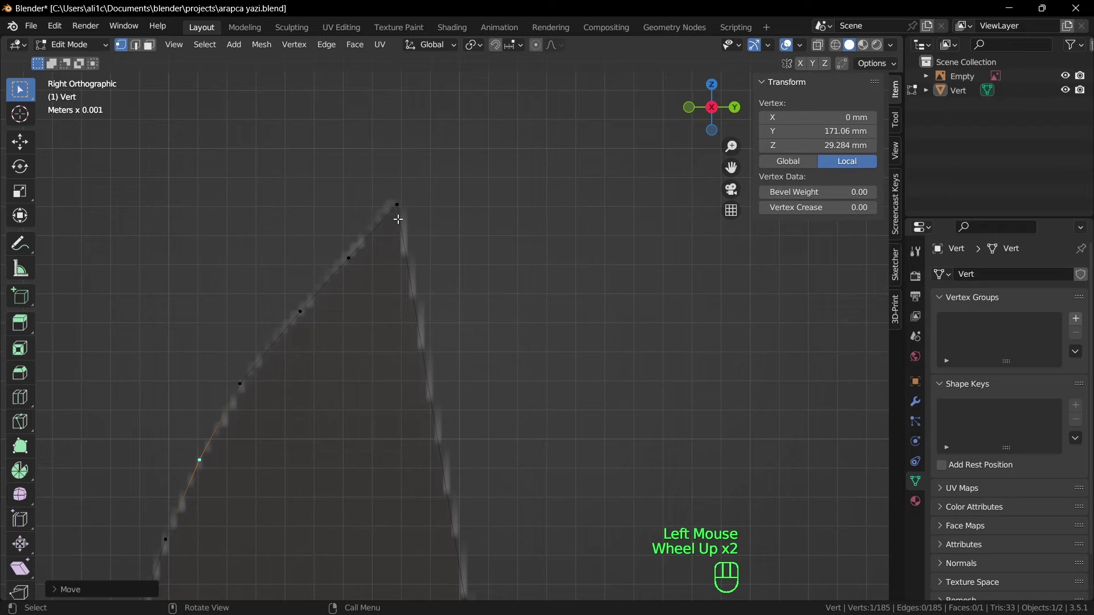
left_click(350, 260)
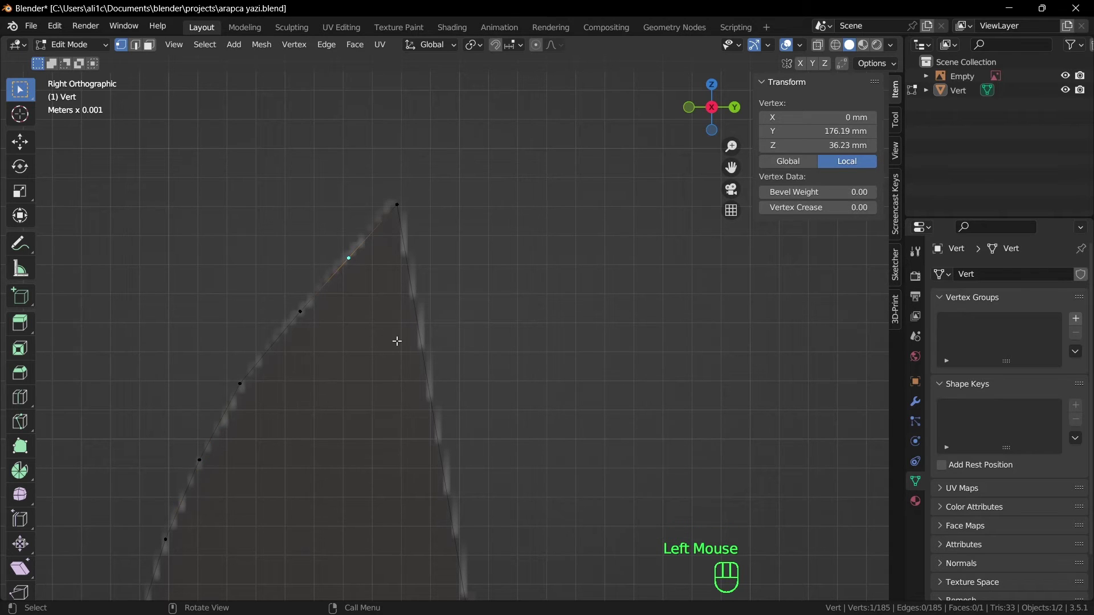
key("g")
left_click(397, 341)
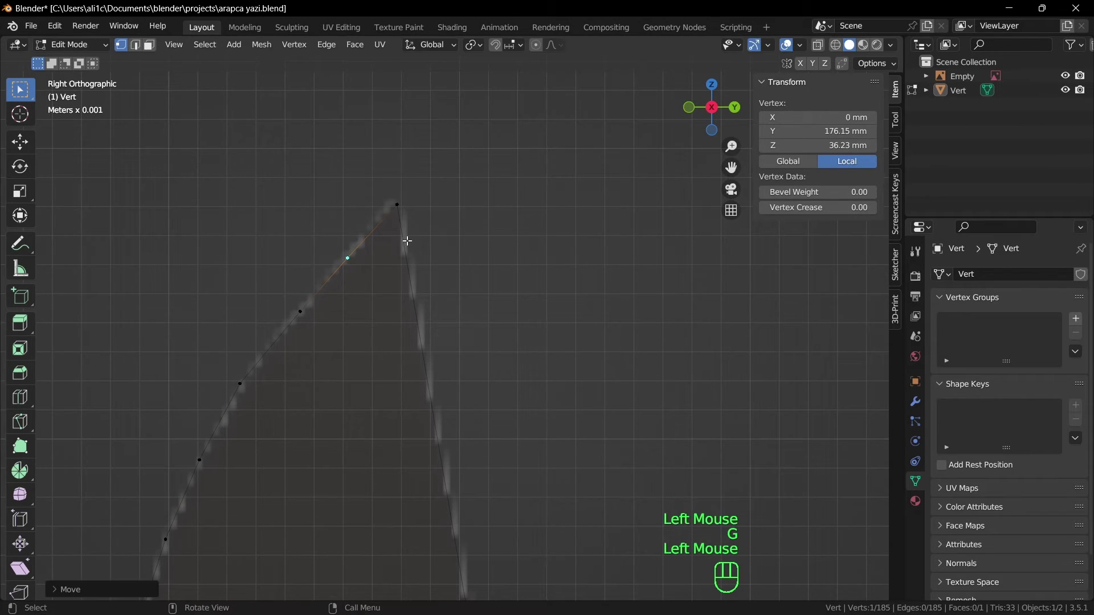
left_click(397, 205)
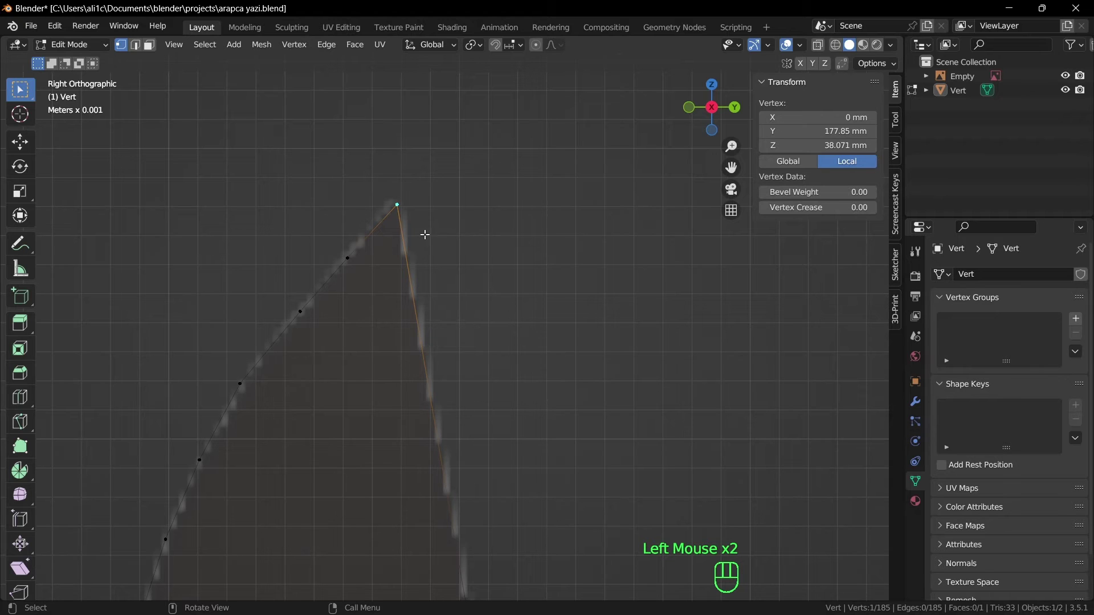
key("g")
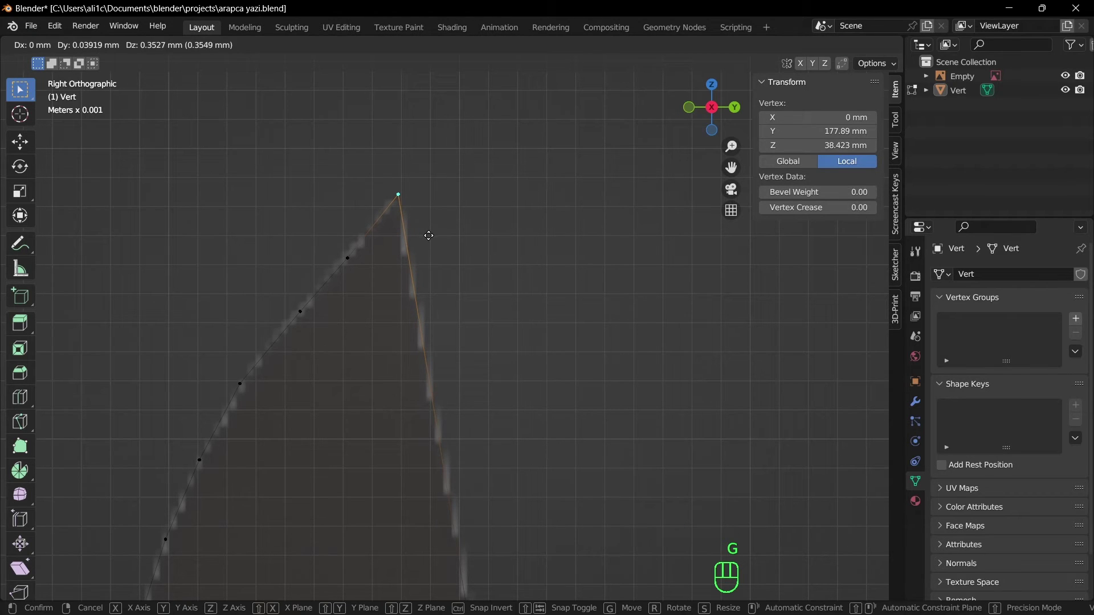
left_click(429, 236)
Duplicate an outline vertex above the left letter's inner hole and place the copy on the hole's upper corner, about Y 103.1 mm, Z -13.8 mm
scroll(566, 362, "down", 4)
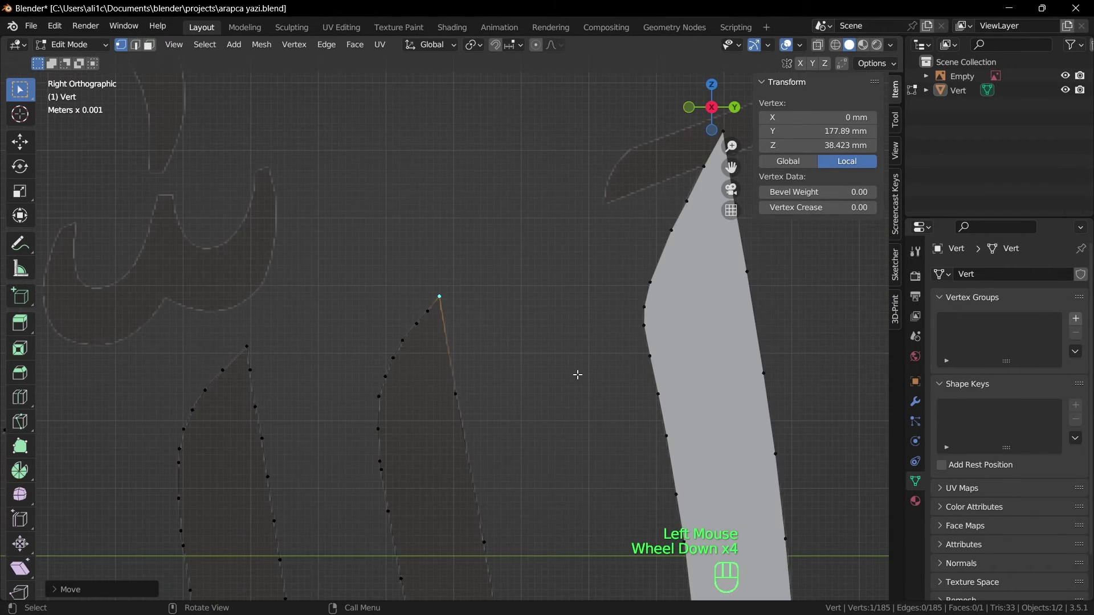
middle_click_drag(578, 374, 489, 196, "shift")
scroll(494, 398, "down", 2)
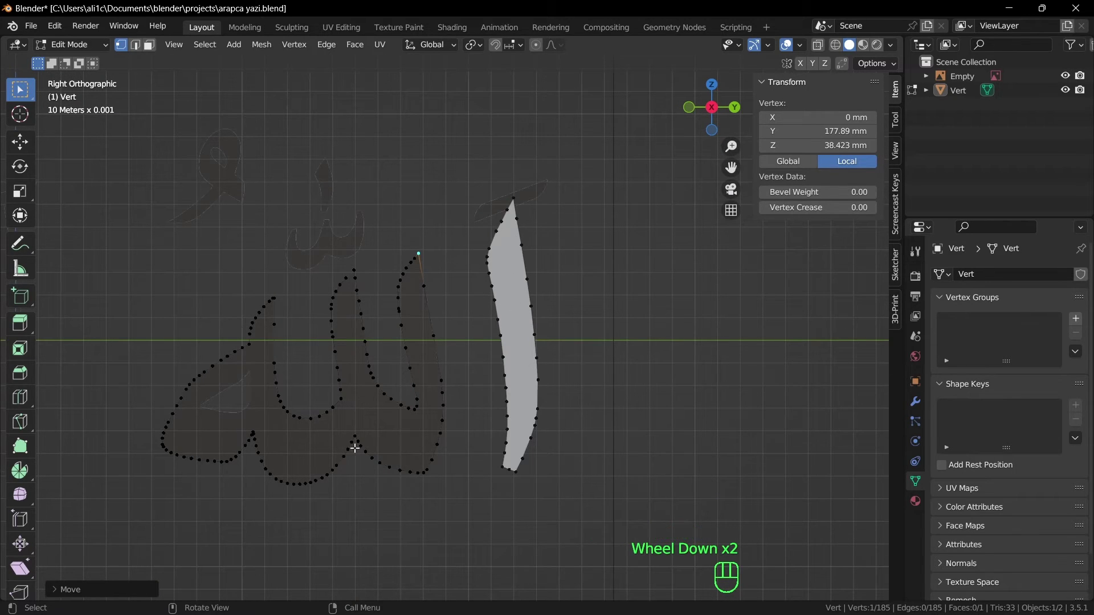
middle_click_drag(353, 447, 339, 313, "shift")
scroll(356, 336, "up", 2)
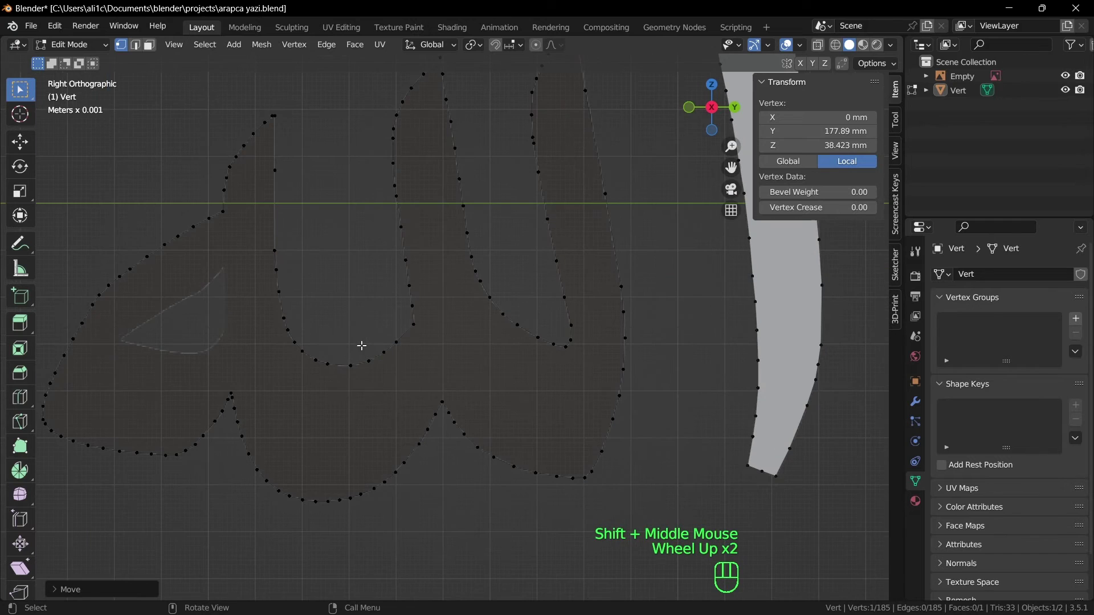
scroll(361, 273, "down", 1)
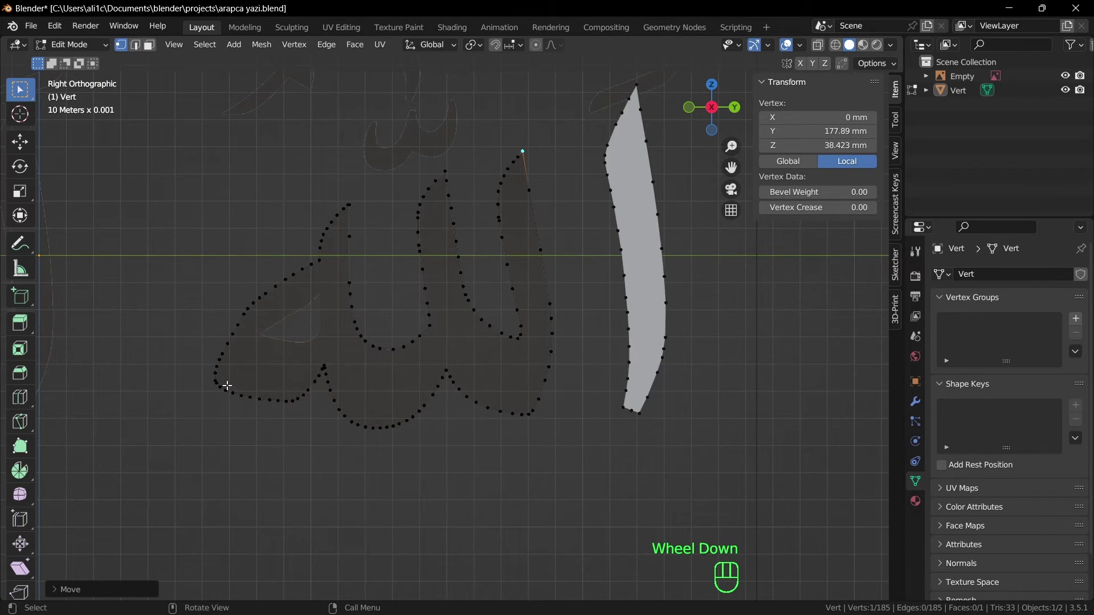
scroll(275, 359, "up", 2)
middle_click_drag(276, 359, 278, 135, "shift")
scroll(512, 370, "up", 2)
left_click(238, 161)
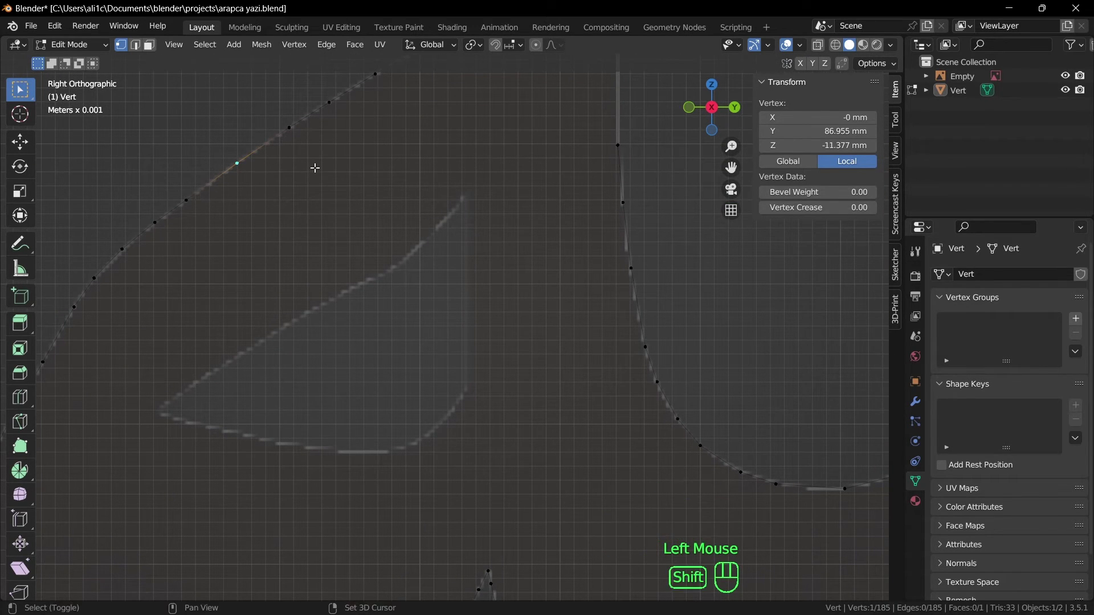
key("shift+d")
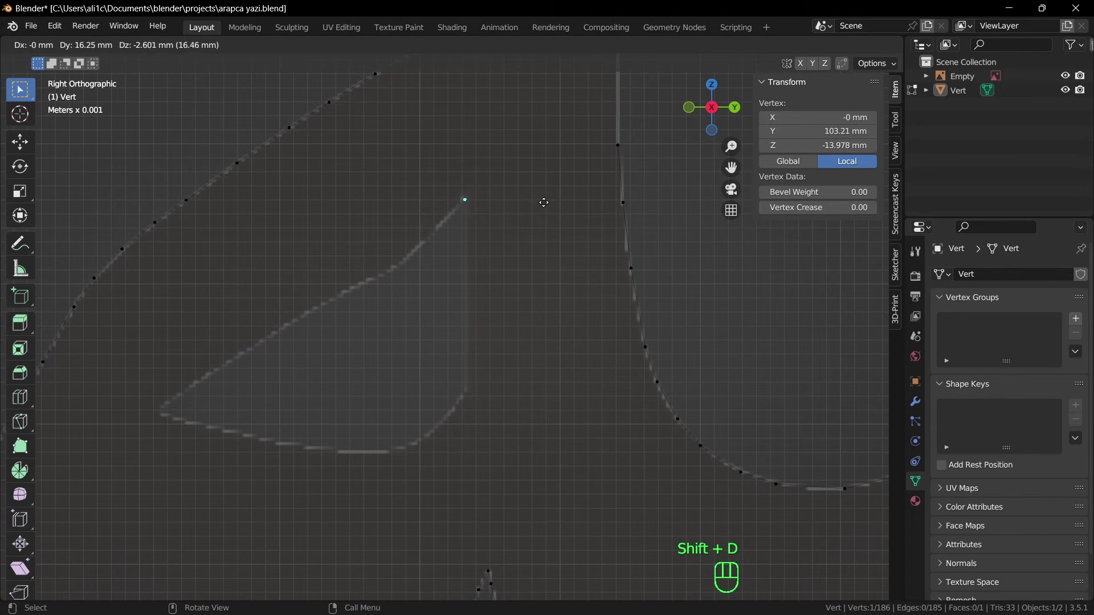
left_click(539, 200)
Extrude vertices down the inner hole's right edge and around its lower right corner to about Y 99.5 mm, Z -31.5 mm
key("e")
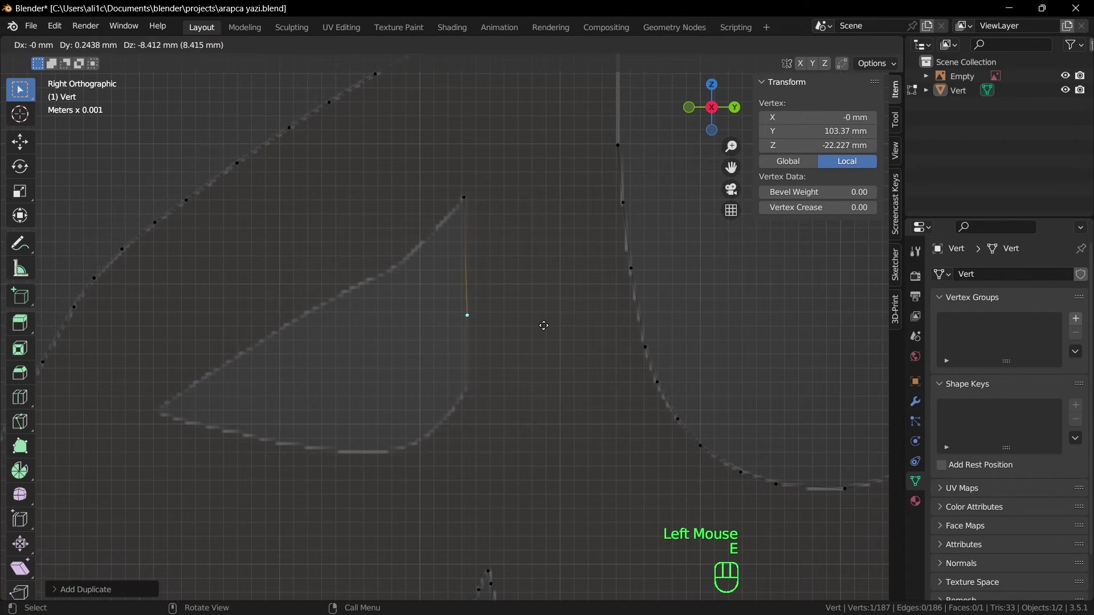
left_click(542, 327)
key("e")
left_click(542, 393)
key("e")
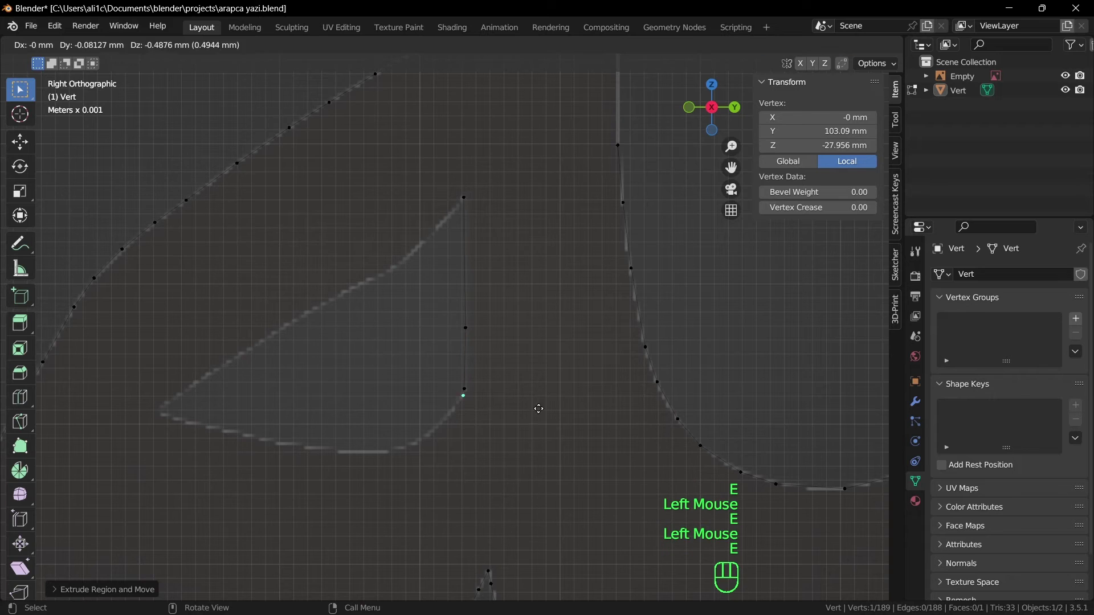
left_click(519, 427)
key("e")
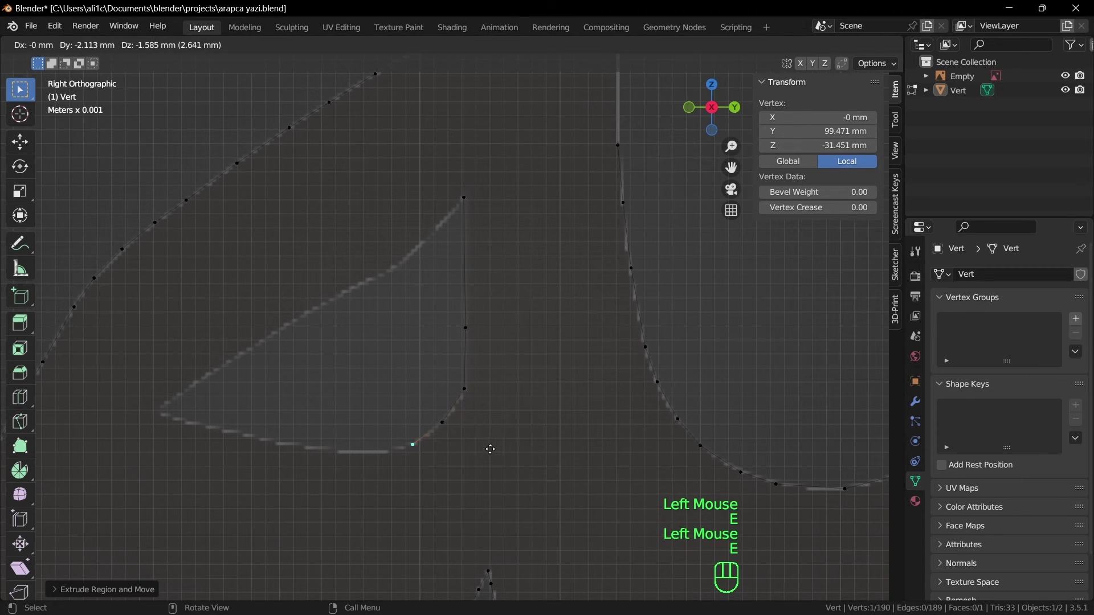
left_click(490, 448)
Extrude three vertices leftward along the inner hole's bottom edge to about Y 88.09 mm, Z -30.96 mm
key("e")
left_click(465, 456)
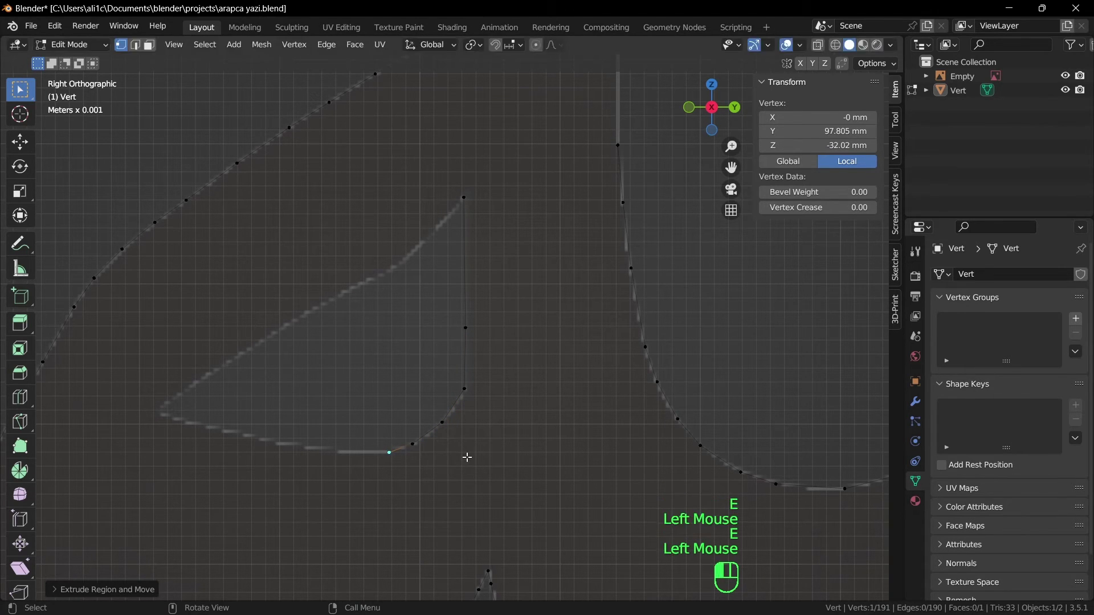
key("e")
left_click(418, 454)
key("e")
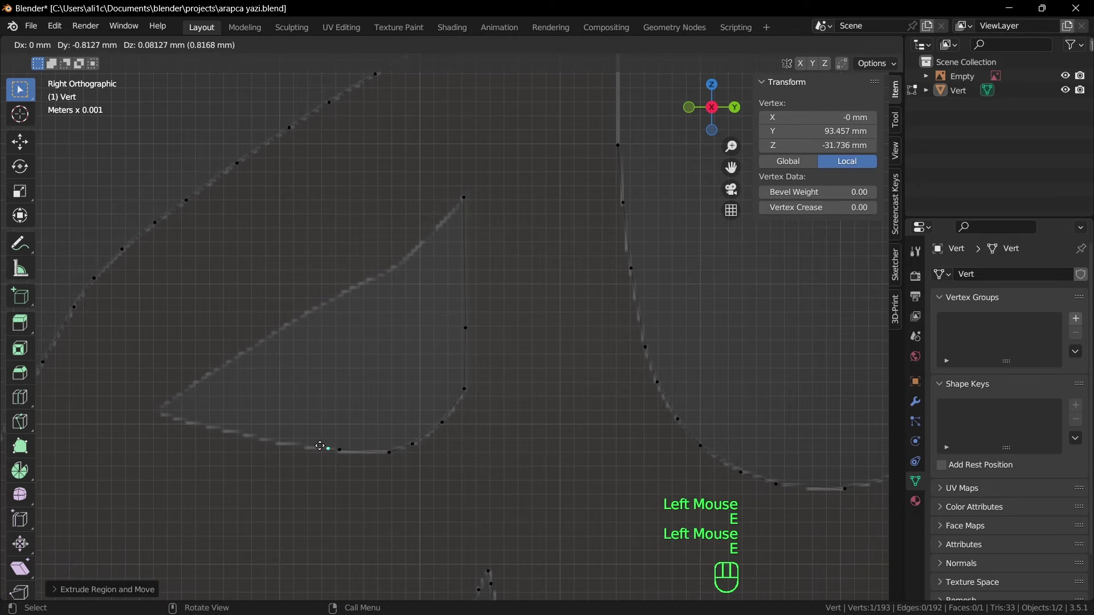
left_click(256, 435)
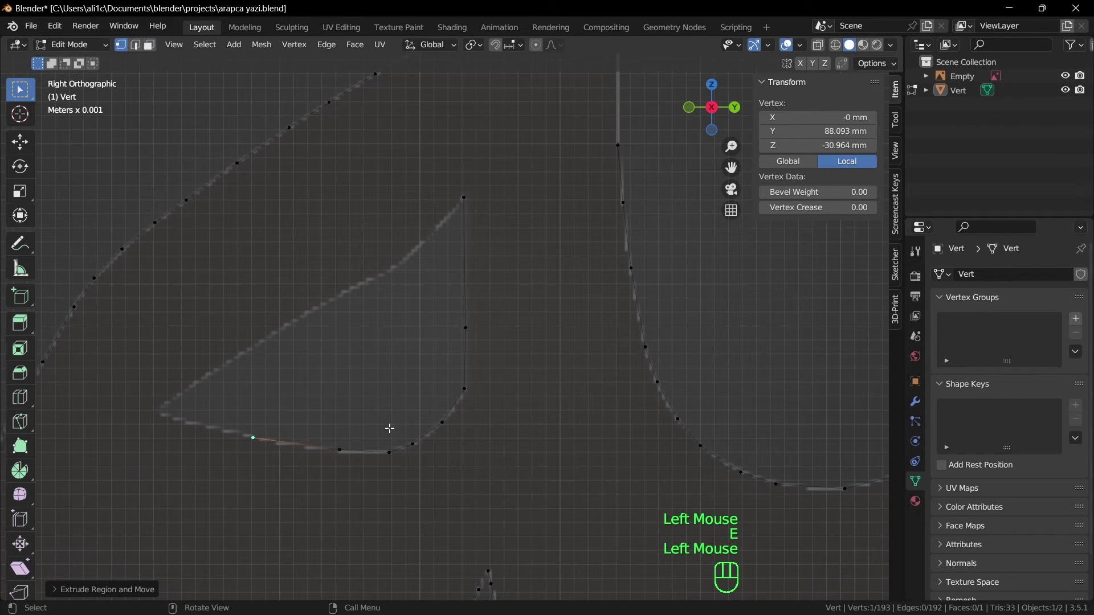
Extrude vertices to the inner hole's left tip and up its slanted upper edge to about Y 102.76 mm, Z -13.61 mm
key("e")
left_click(198, 371)
key("e")
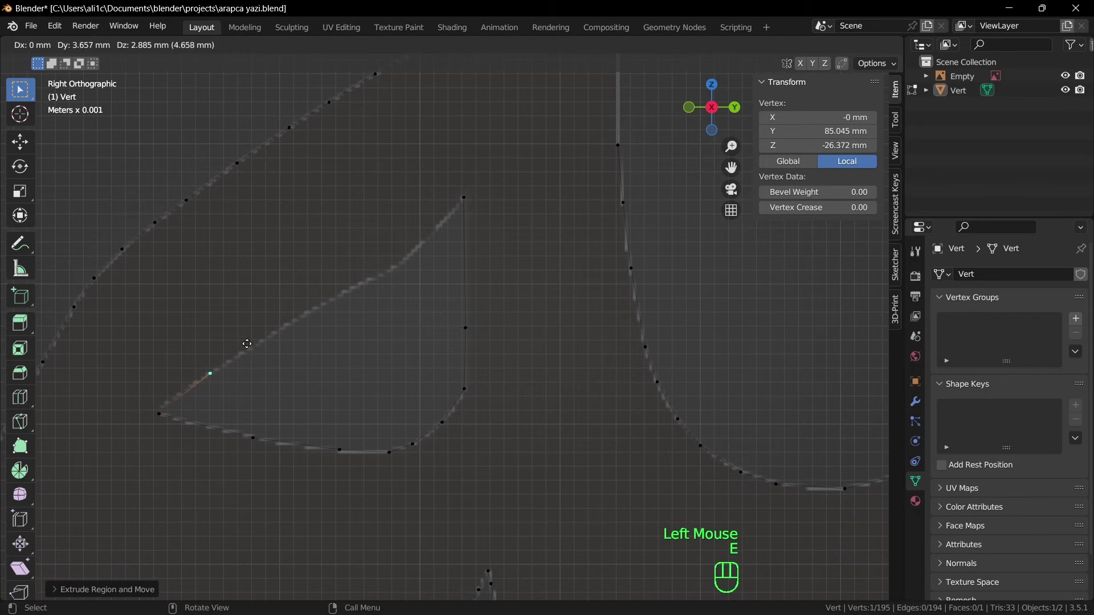
left_click(251, 340)
key("e")
left_click(311, 304)
key("e")
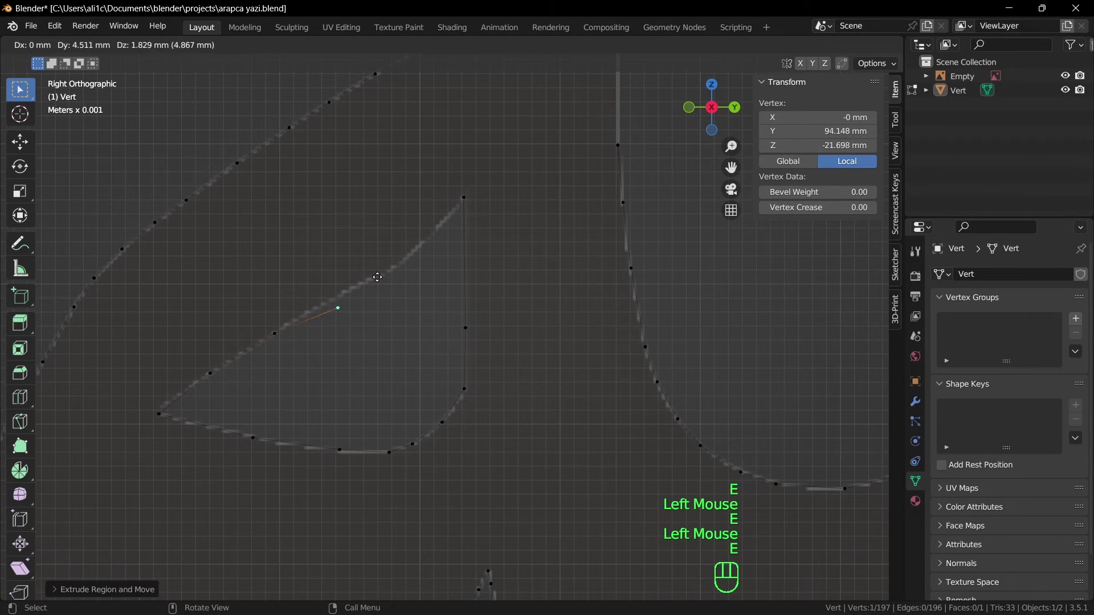
left_click(399, 253)
key("e")
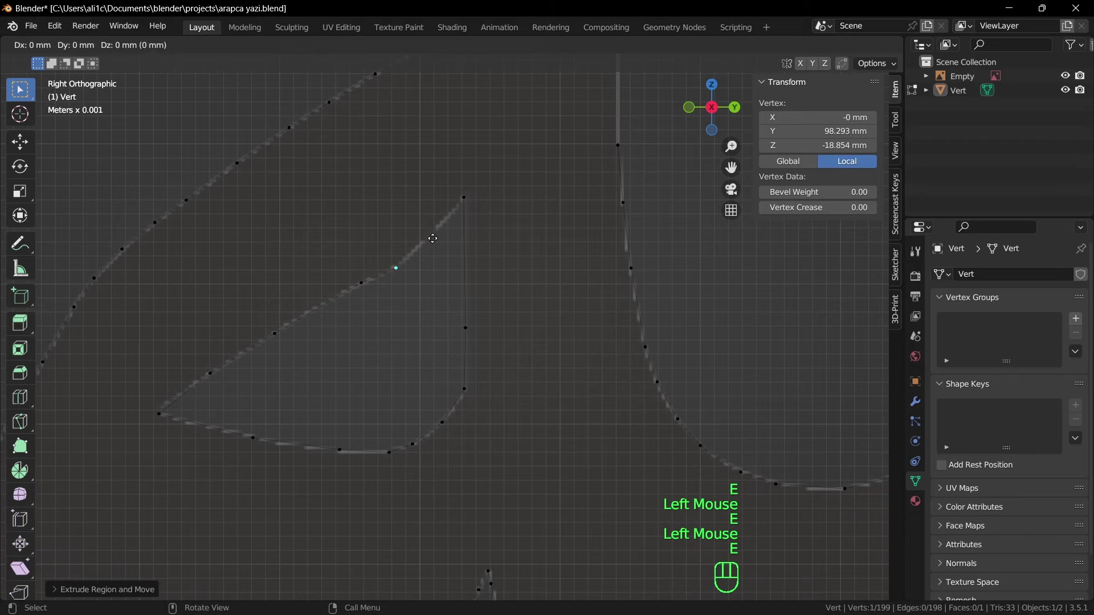
left_click(496, 166)
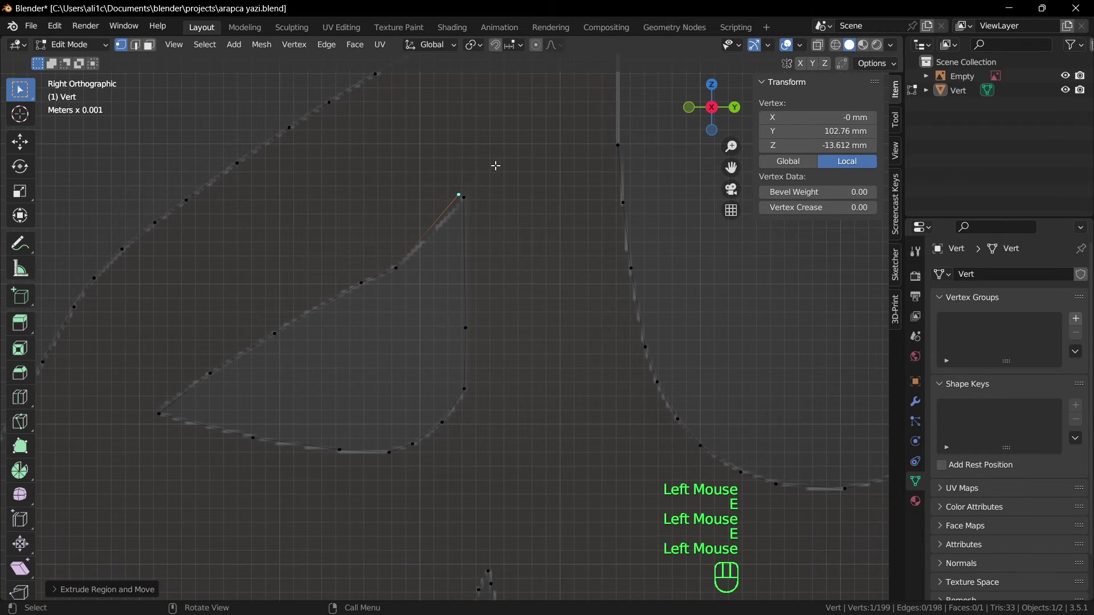
Close the inner hole by merging the final extruded vertex into the upper corner vertex with At Last, and clear the selection
left_click(465, 197, "shift")
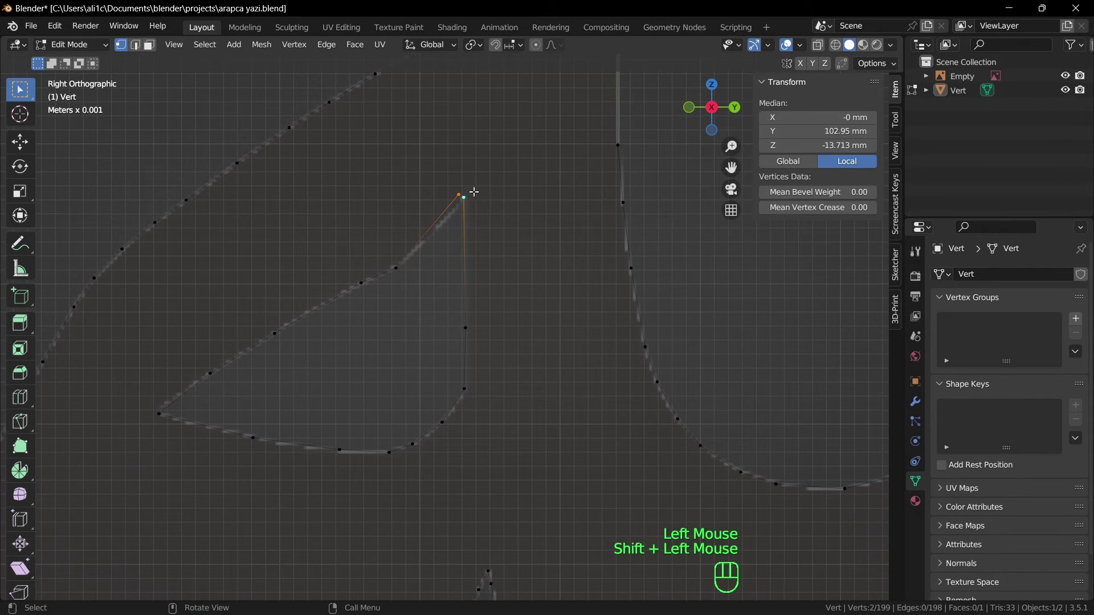
key("m")
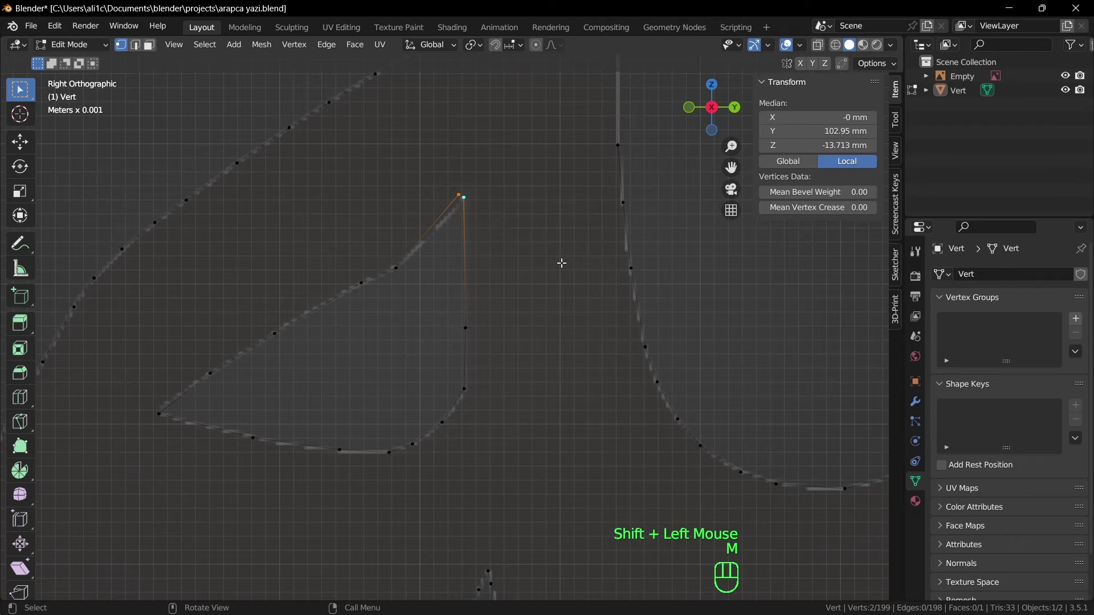
key("m")
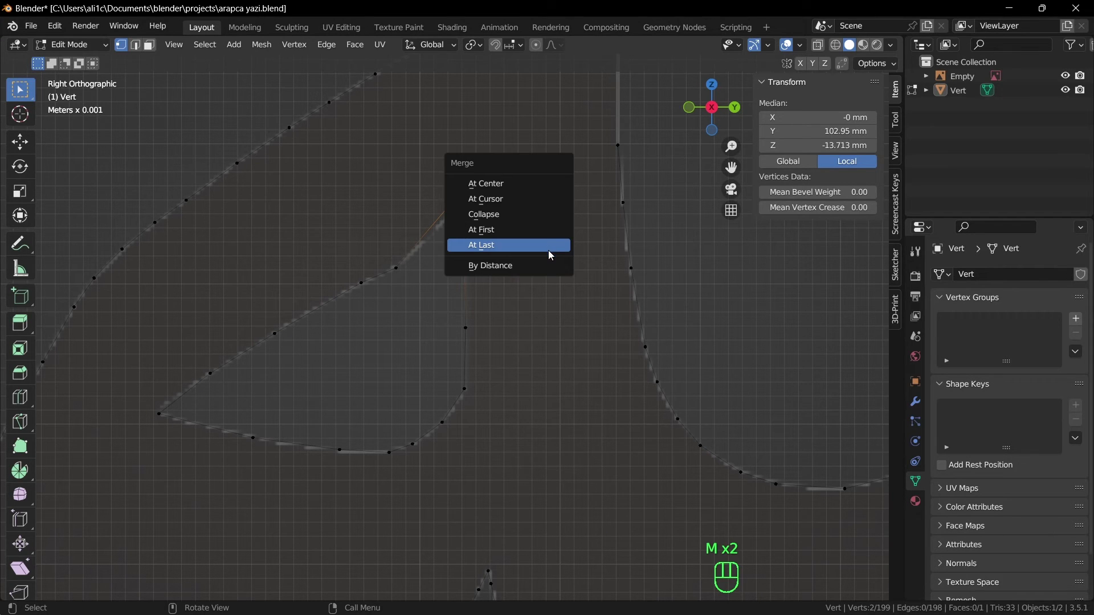
left_click(548, 251)
scroll(552, 315, "down", 2)
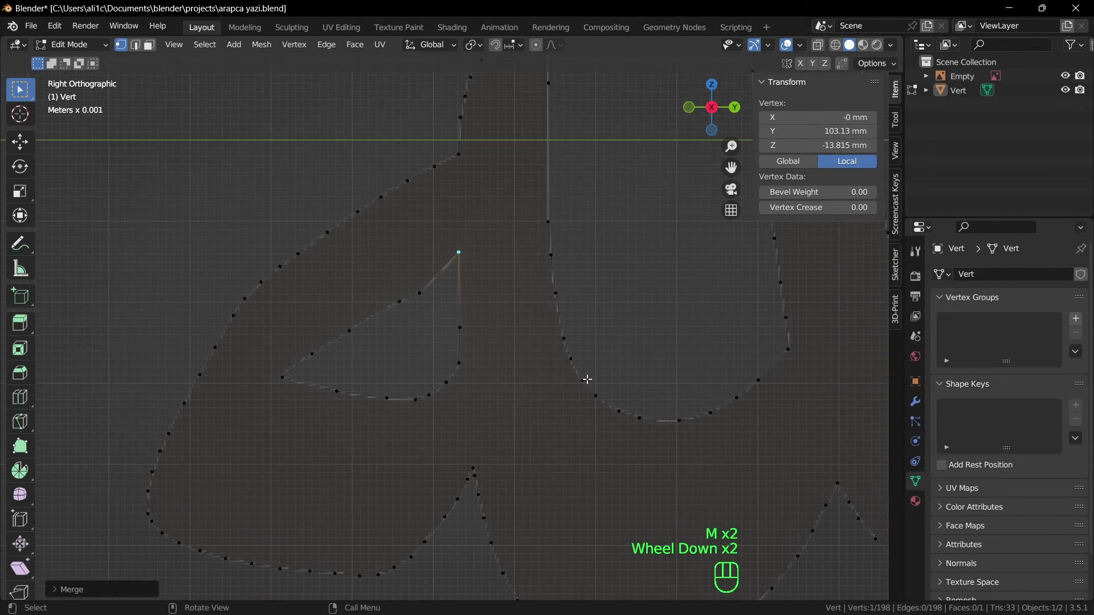
scroll(588, 379, "down", 1)
left_click(606, 284)
scroll(621, 402, "down", 2)
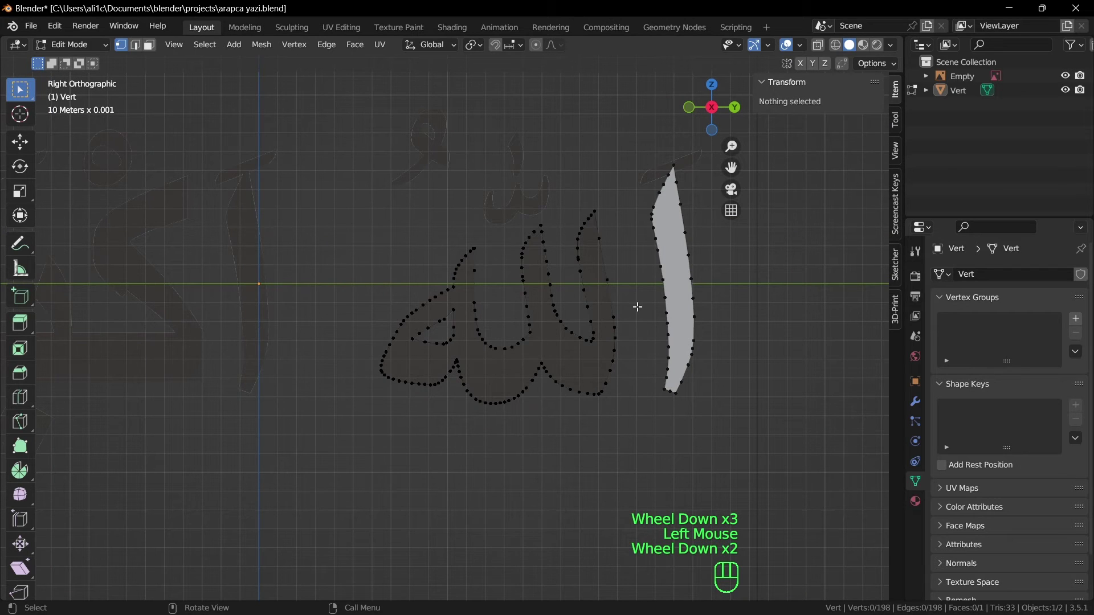
Select the linked outline of the three-stroke letter together with its inner hole and fill them with faces
key("a")
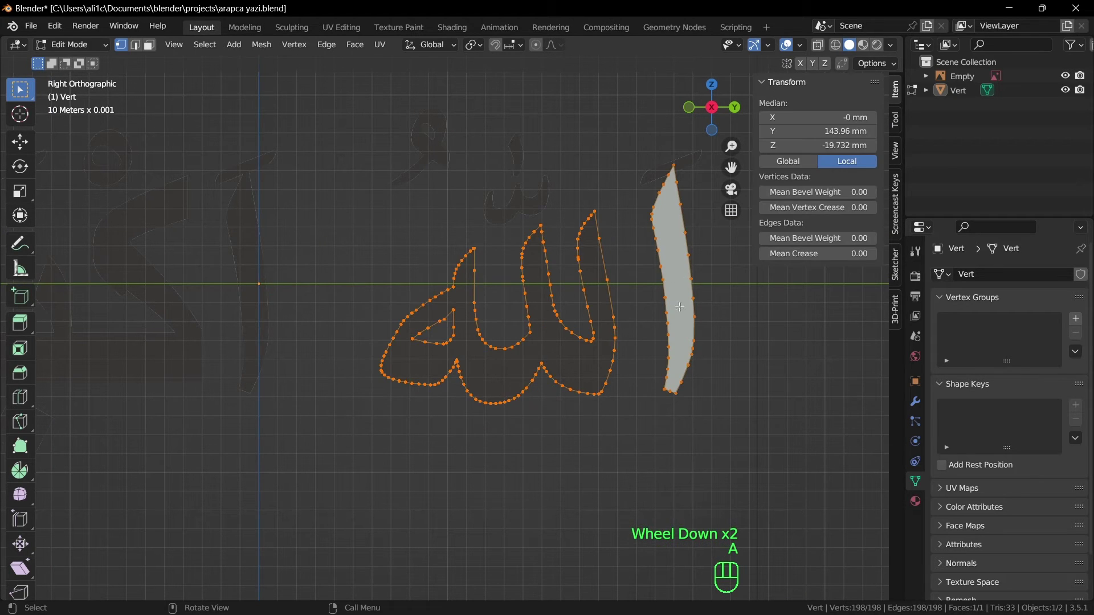
double_click(562, 324)
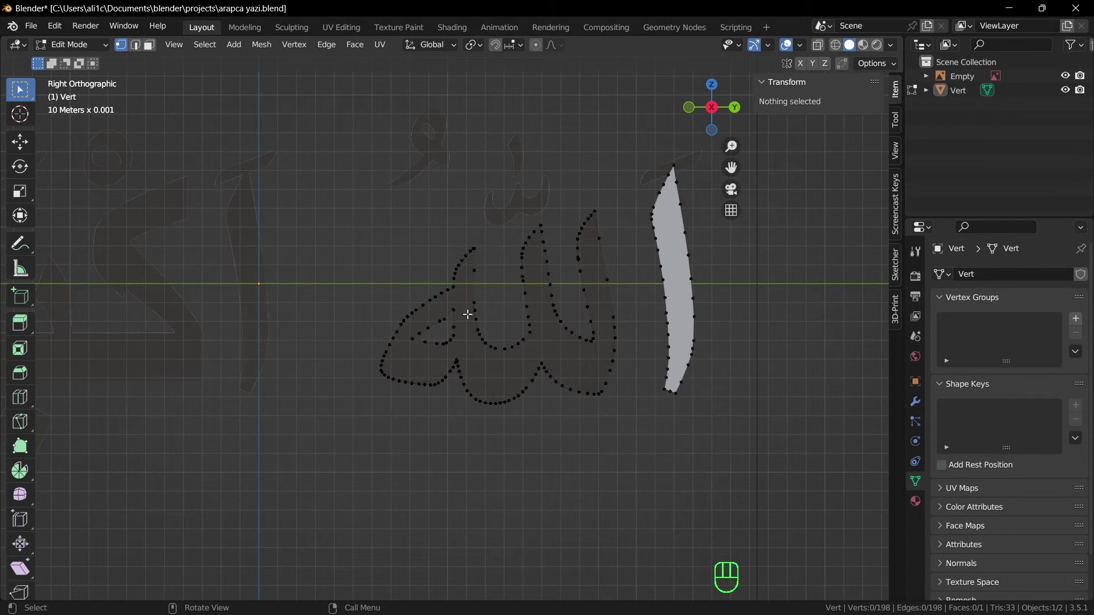
left_click(481, 337)
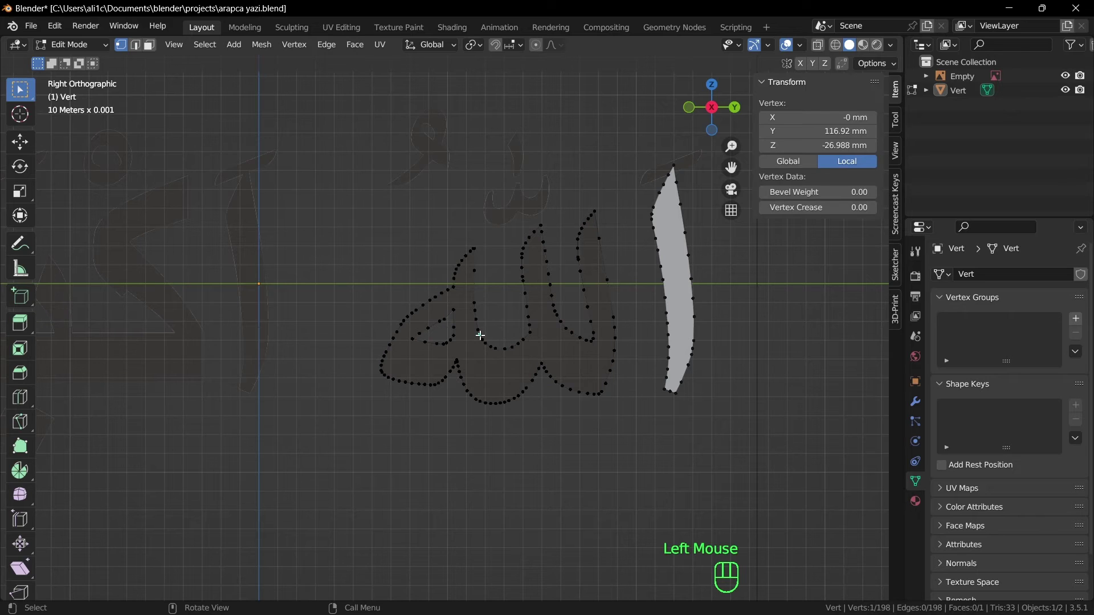
key("l")
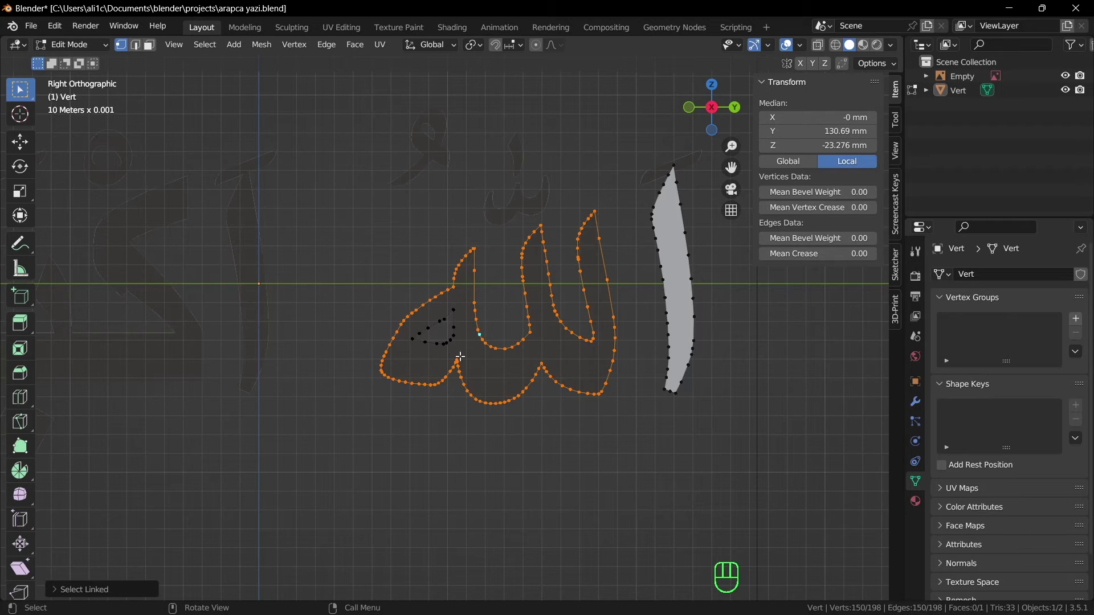
key("l")
key("f")
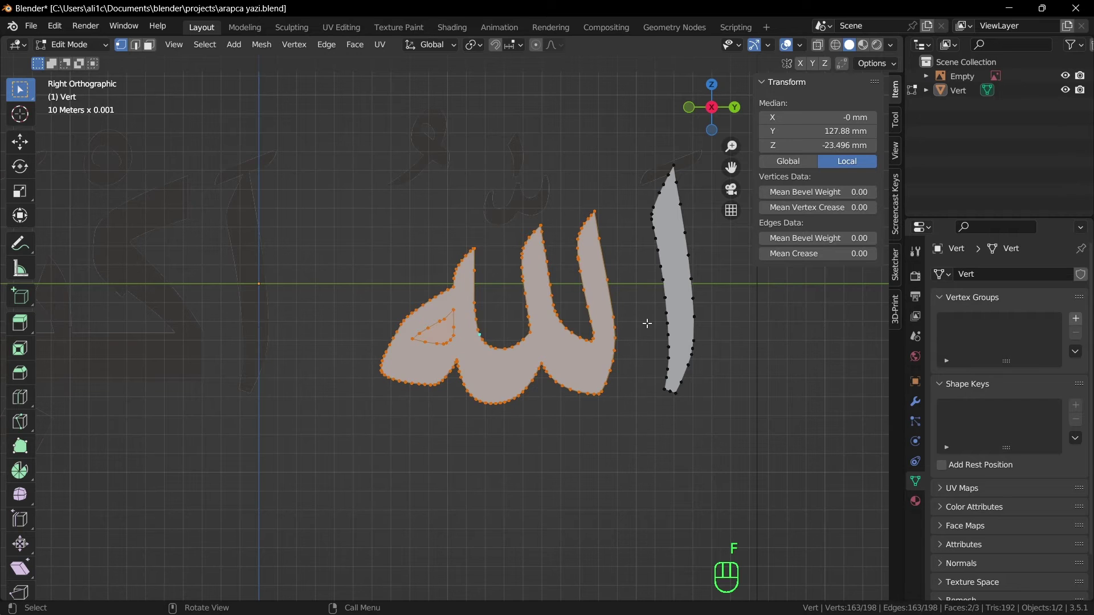
Try moving a vertex on the inner hole's lower edge, cancel the move and undo the face fill
scroll(431, 381, "up", 2)
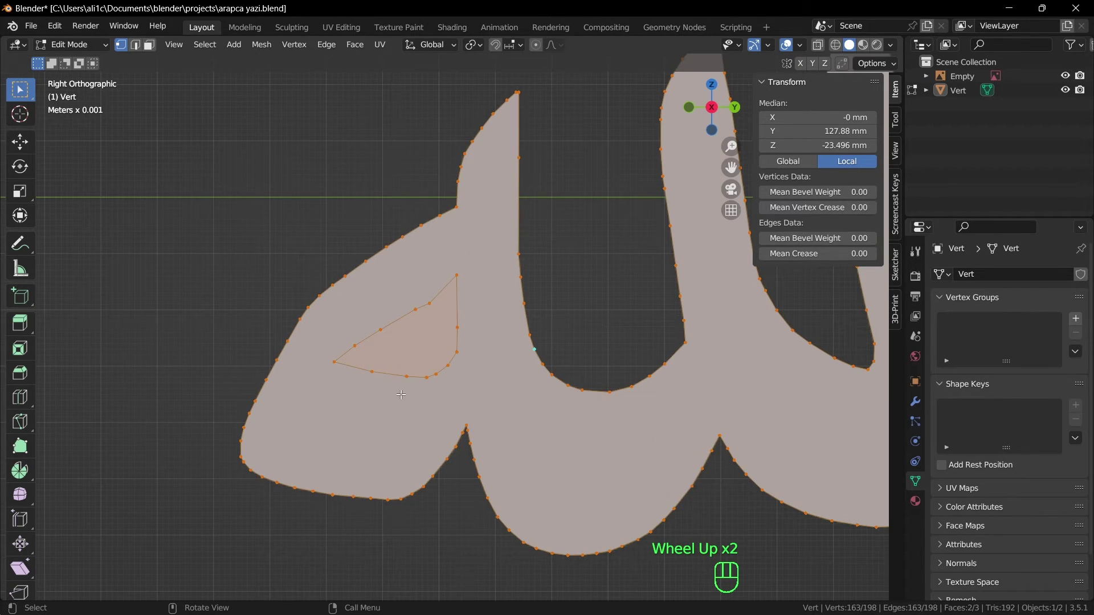
left_click(408, 376)
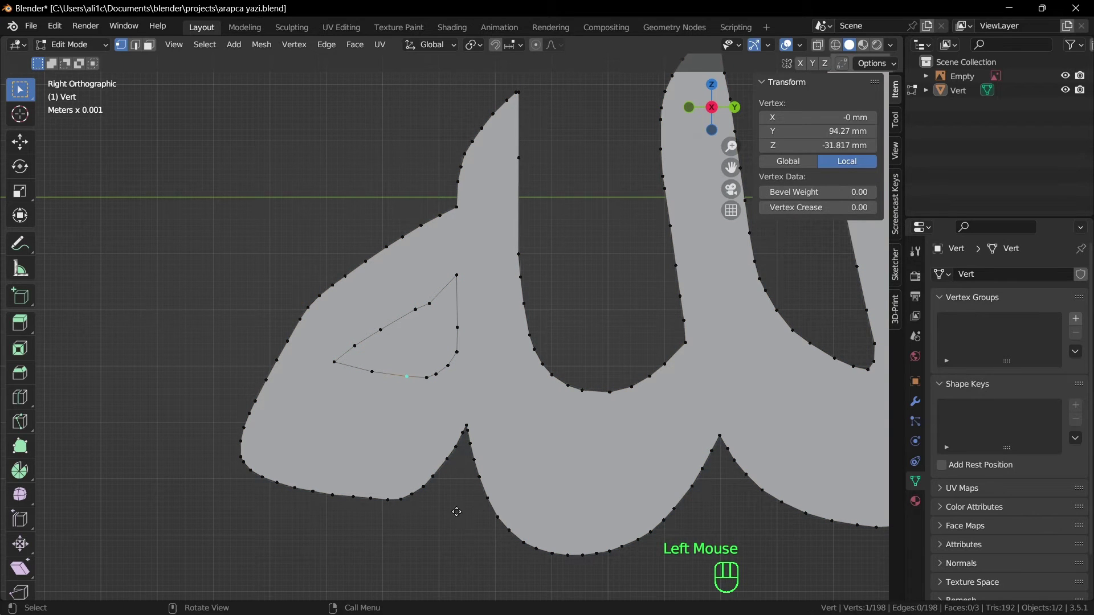
key("g")
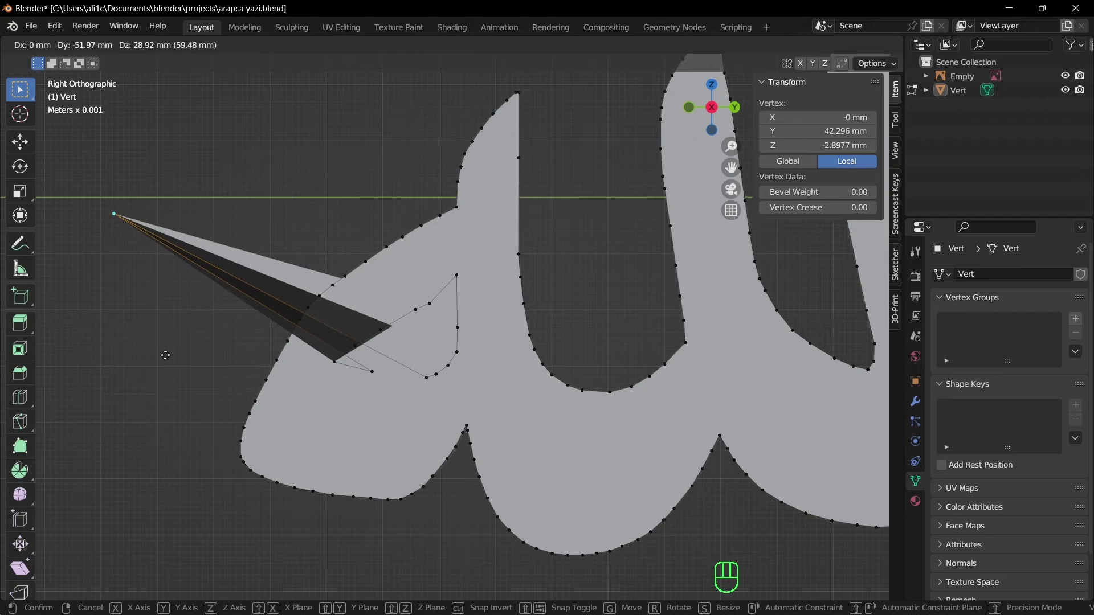
right_click(187, 354)
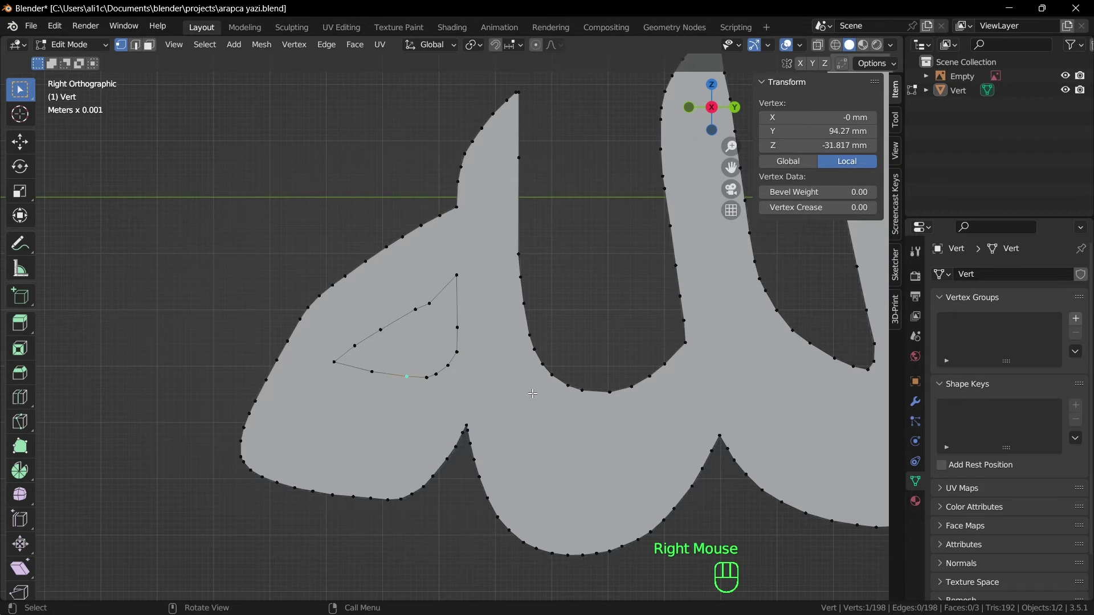
scroll(532, 394, "down", 2)
key("ctrl+z")
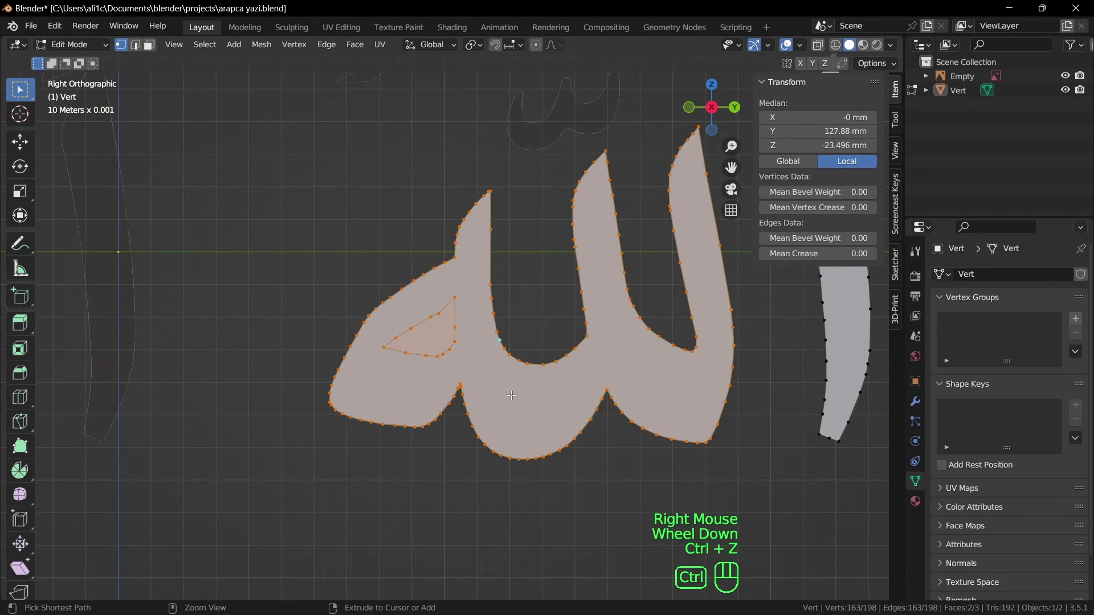
key("ctrl+z")
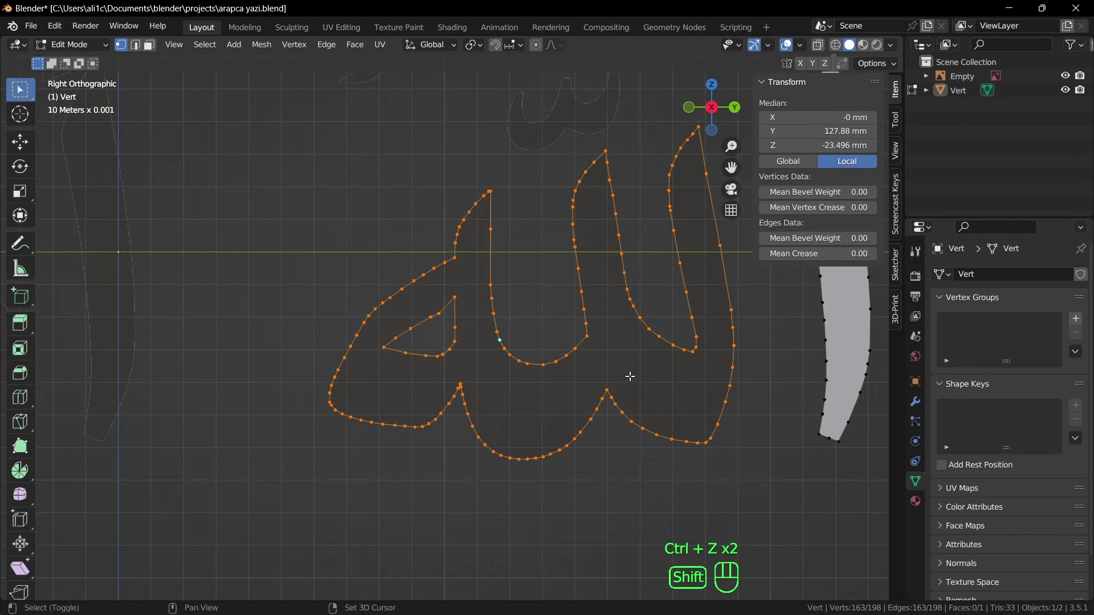
Connect the left-edge vertex at Y 168.84 mm, Z 18.81 mm across the letter's rightmost stroke to the first right-edge vertex below the tip
middle_click_drag(627, 375, 367, 452, "shift")
left_click(484, 356)
scroll(448, 322, "up", 2)
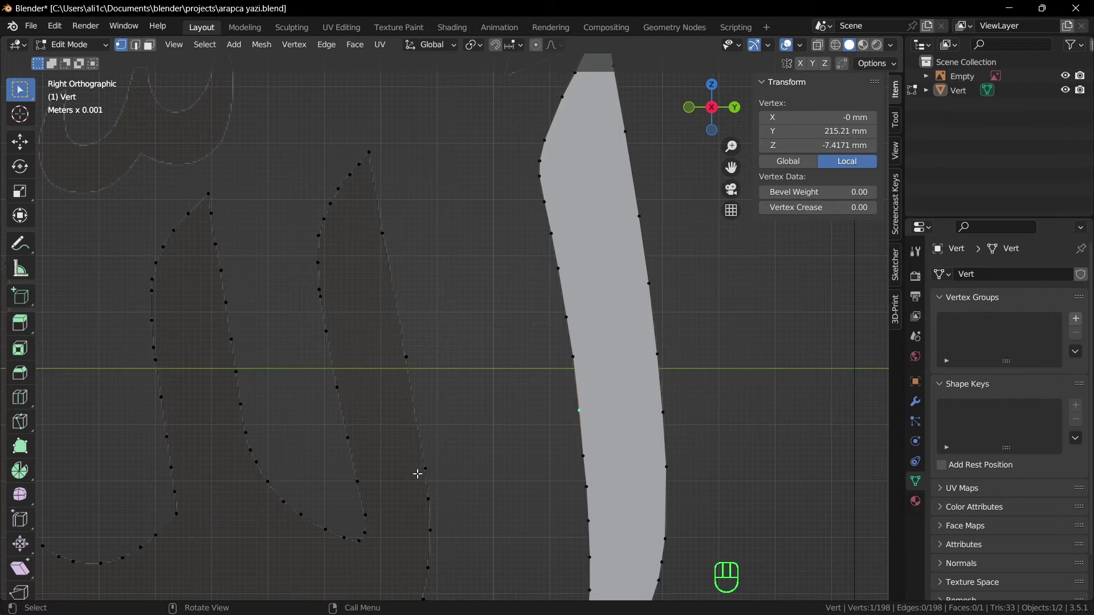
scroll(467, 444, "down", 2)
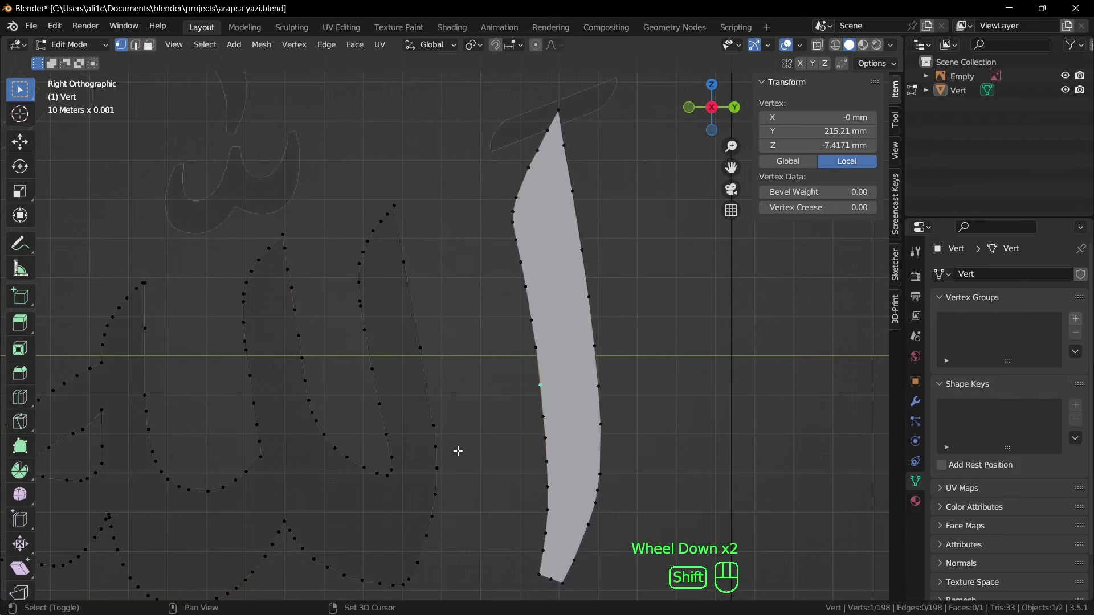
middle_click_drag(457, 447, 485, 320, "shift")
scroll(450, 163, "up", 2)
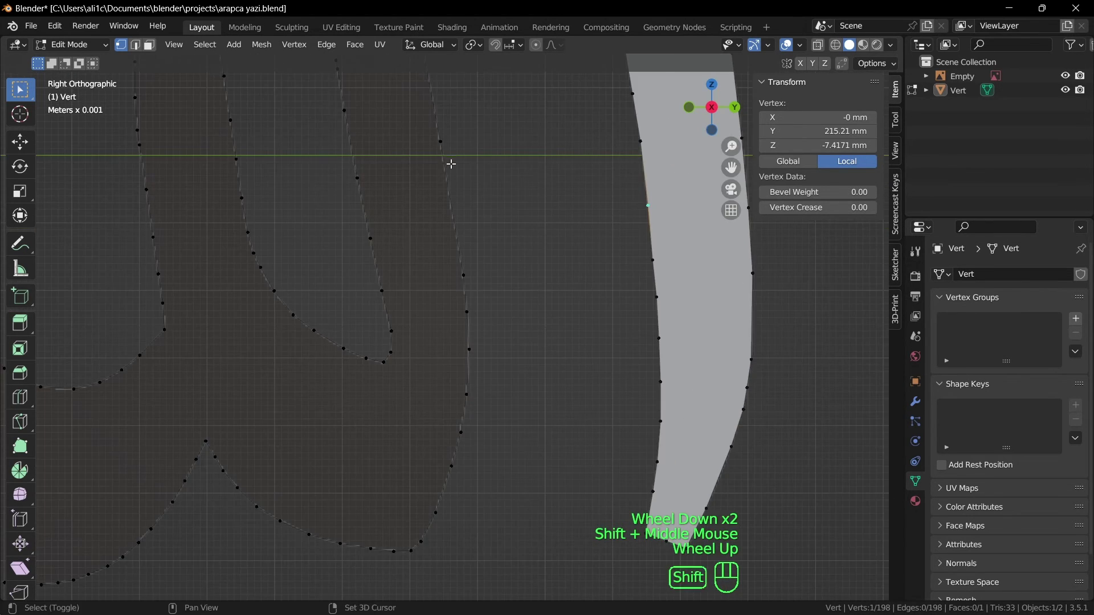
middle_click_drag(450, 164, 466, 411, "shift")
left_click(339, 333)
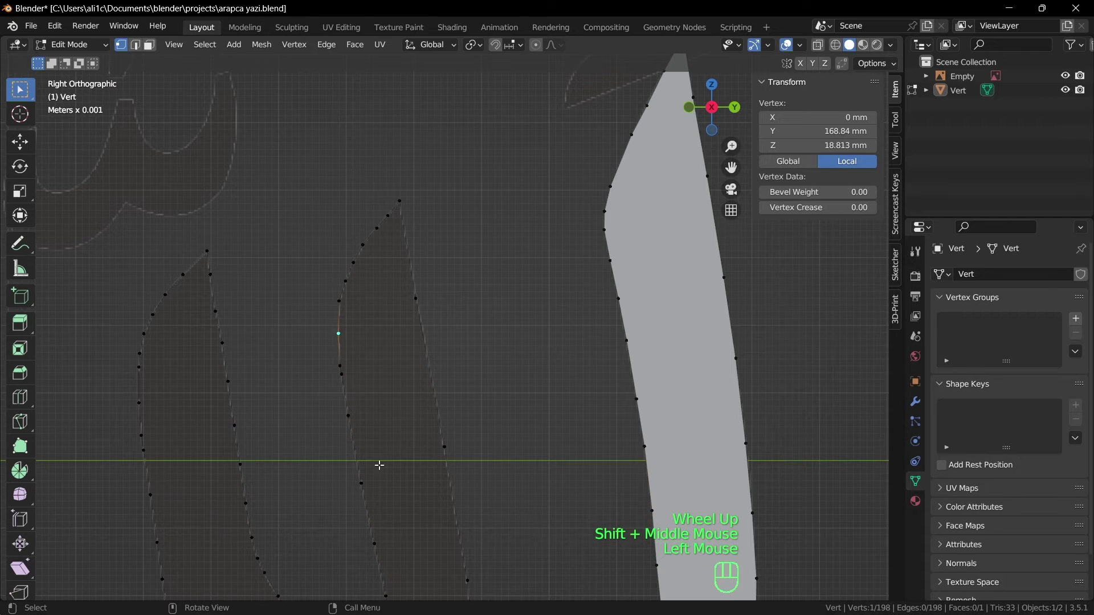
left_click(416, 298, "shift")
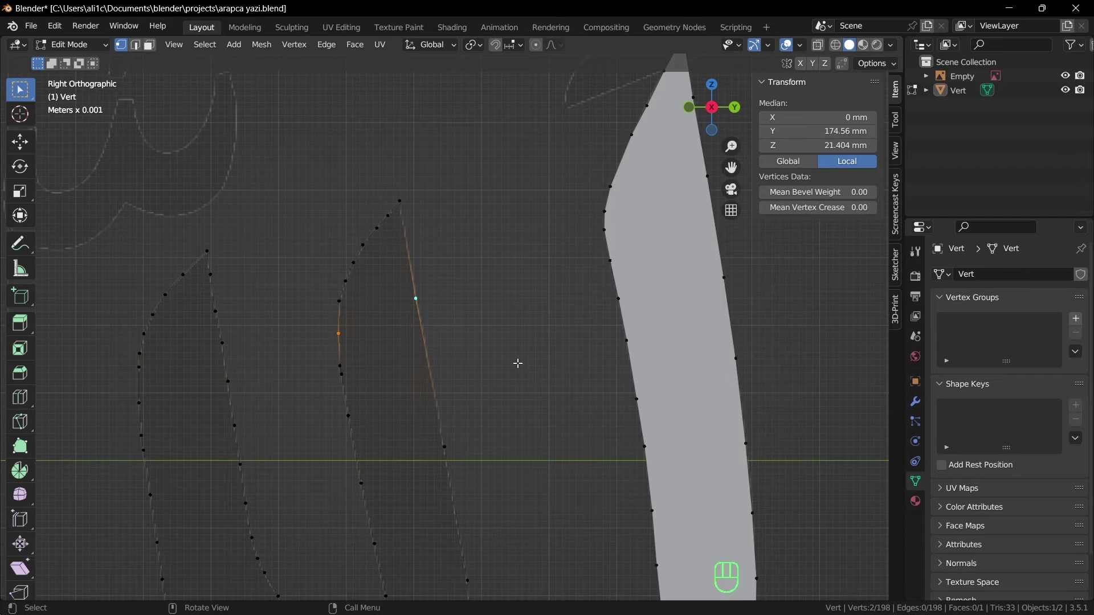
key("f")
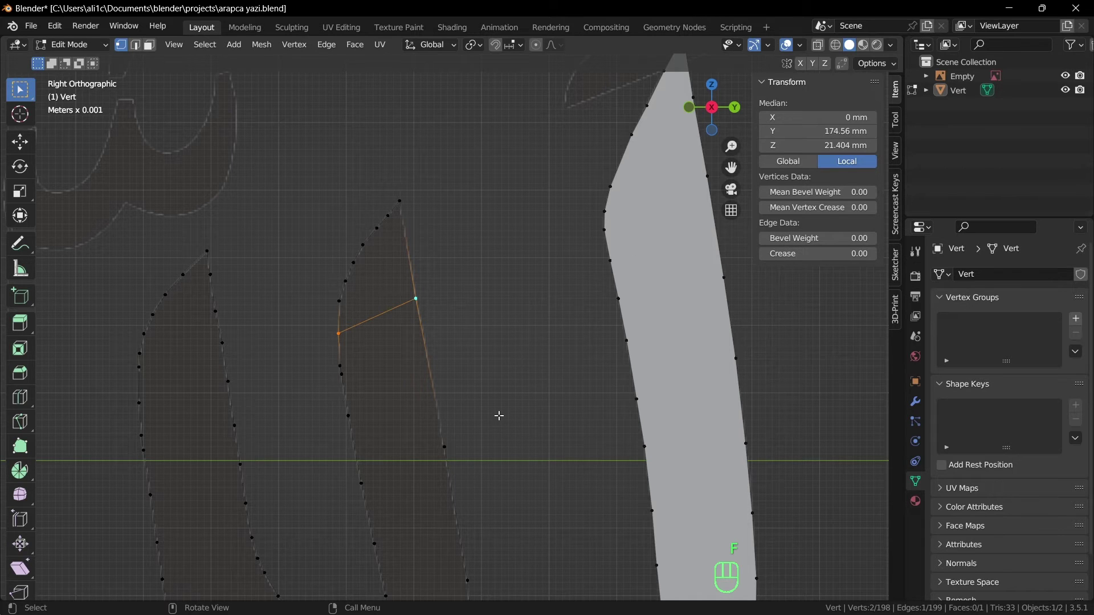
Add the tip vertex and the left-edge vertices above the cross edge to the selection and fill the stroke's tip with a face
left_click(399, 201, "shift")
left_click(388, 215, "shift")
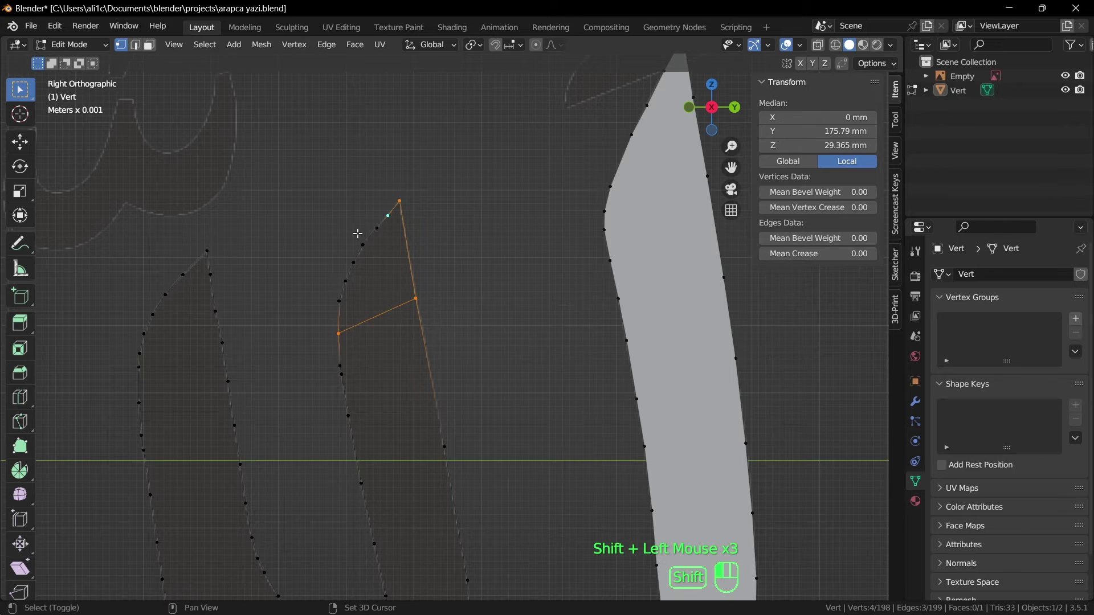
left_click(363, 245, "shift")
left_click(353, 263, "shift")
left_click(345, 281, "shift")
left_click(339, 300, "shift")
left_click(377, 228, "shift")
key("f")
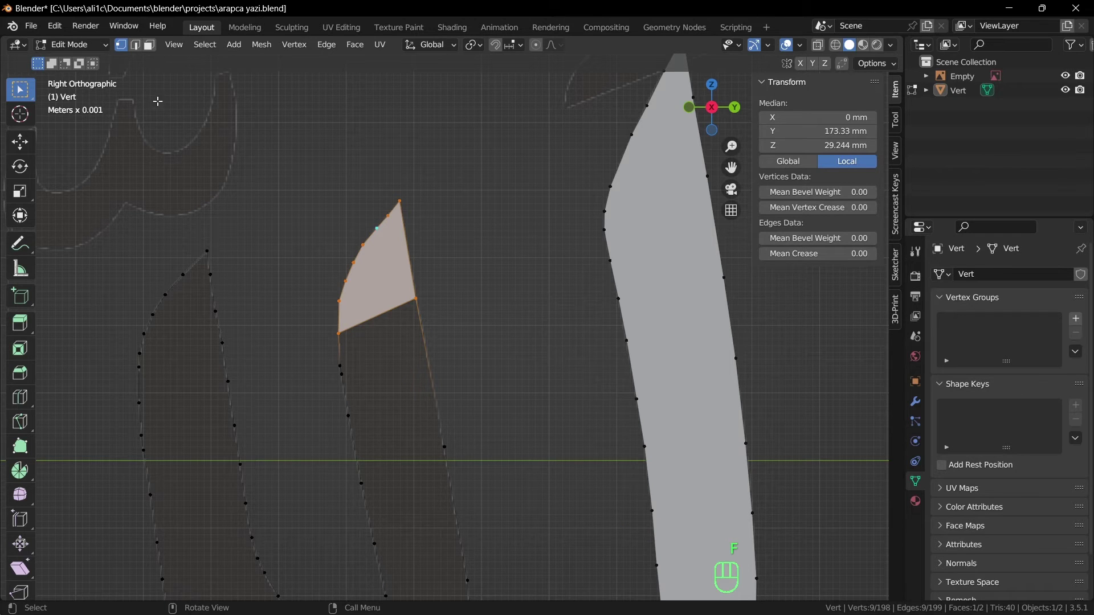
In edge selection mode, fill three successive faces down the stroke from the tip face's lower edge, and return to vertex selection mode
left_click(136, 44)
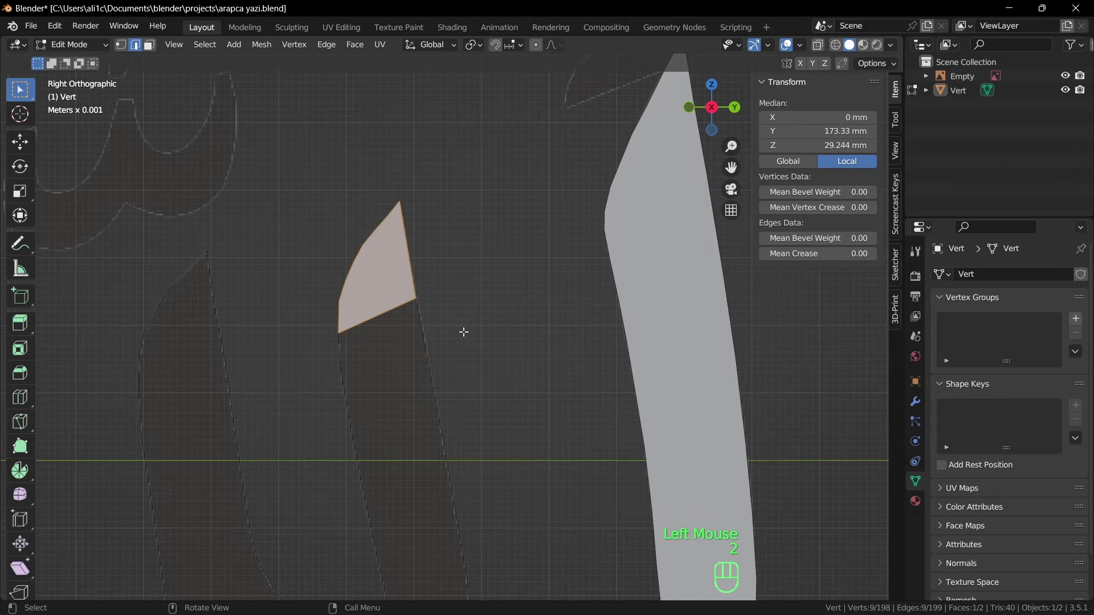
left_click(543, 328)
left_click(378, 316)
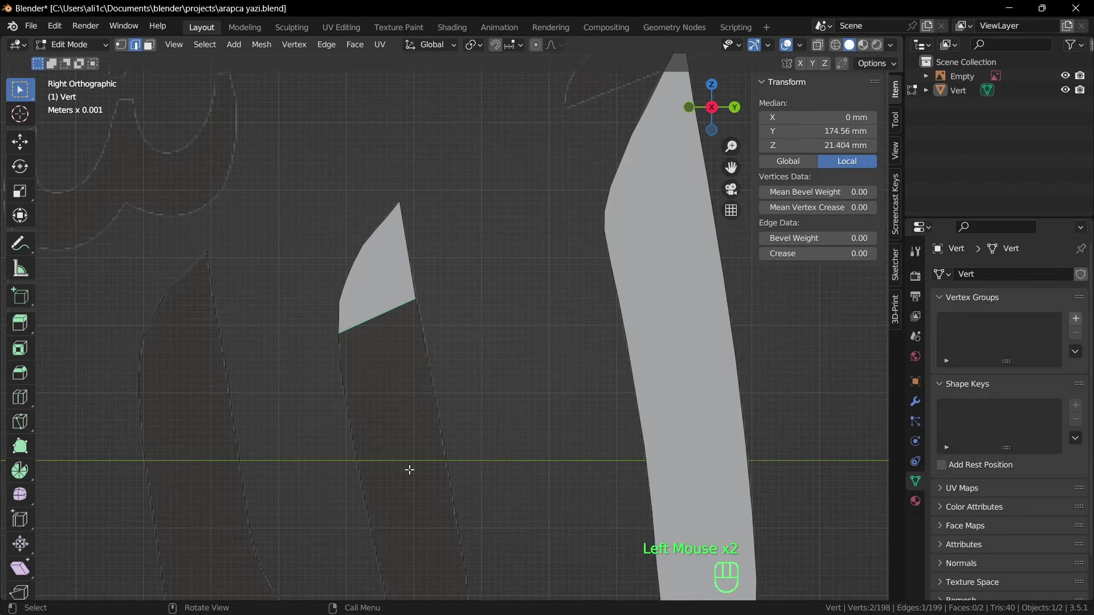
scroll(483, 391, "down", 2)
middle_click_drag(488, 430, 449, 288, "shift")
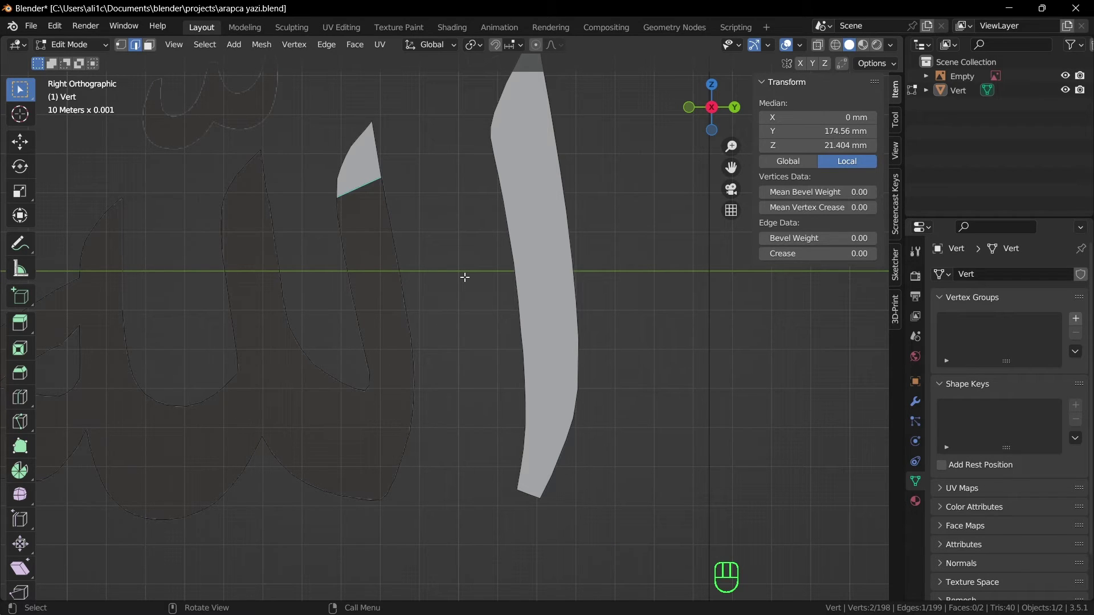
key("f")
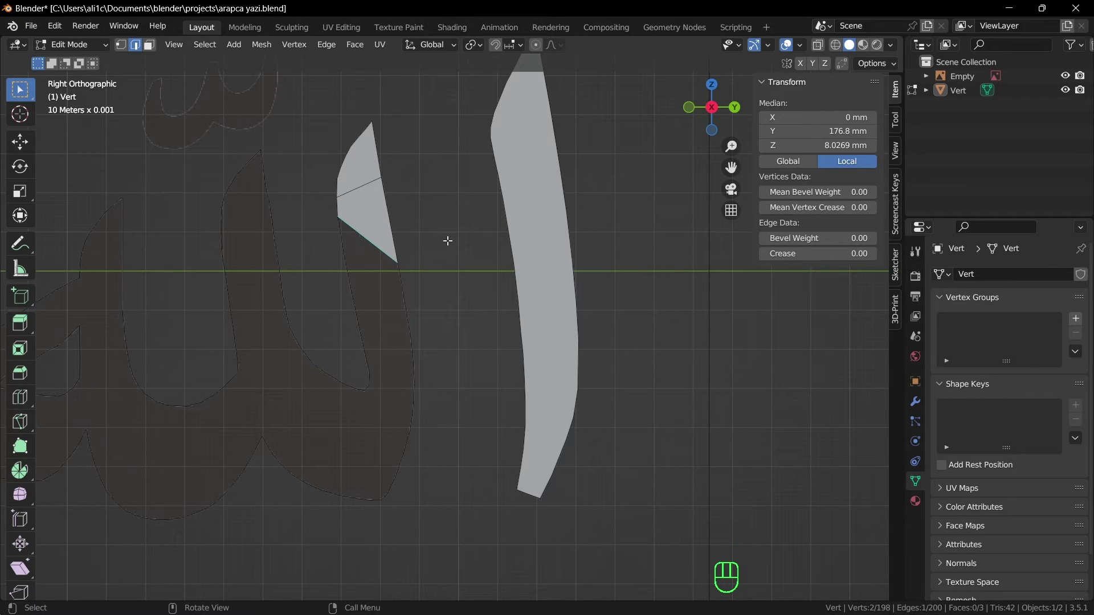
key("f")
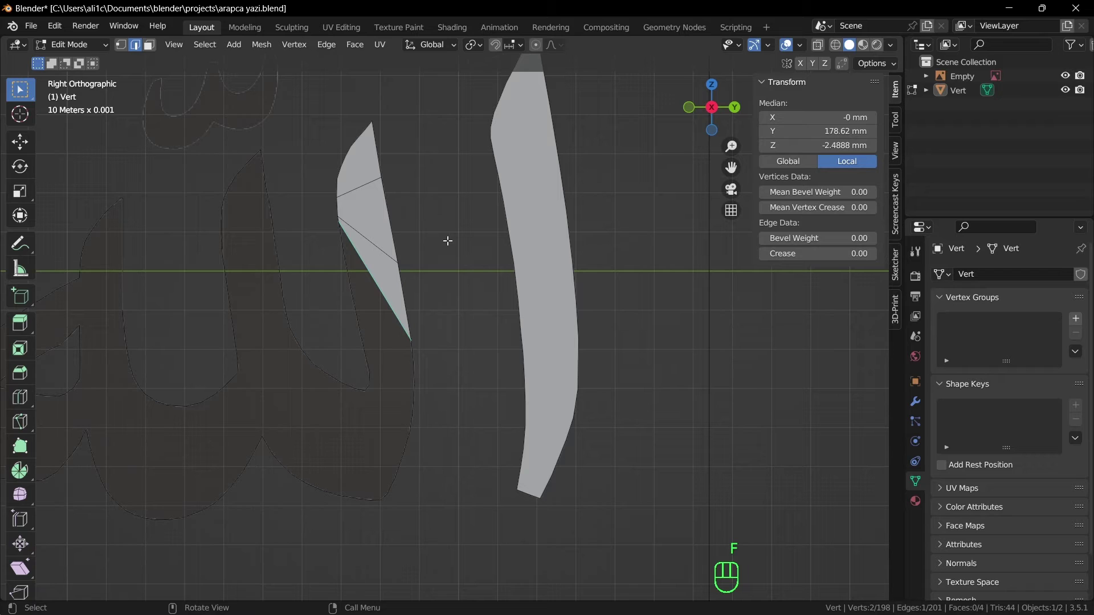
key("f")
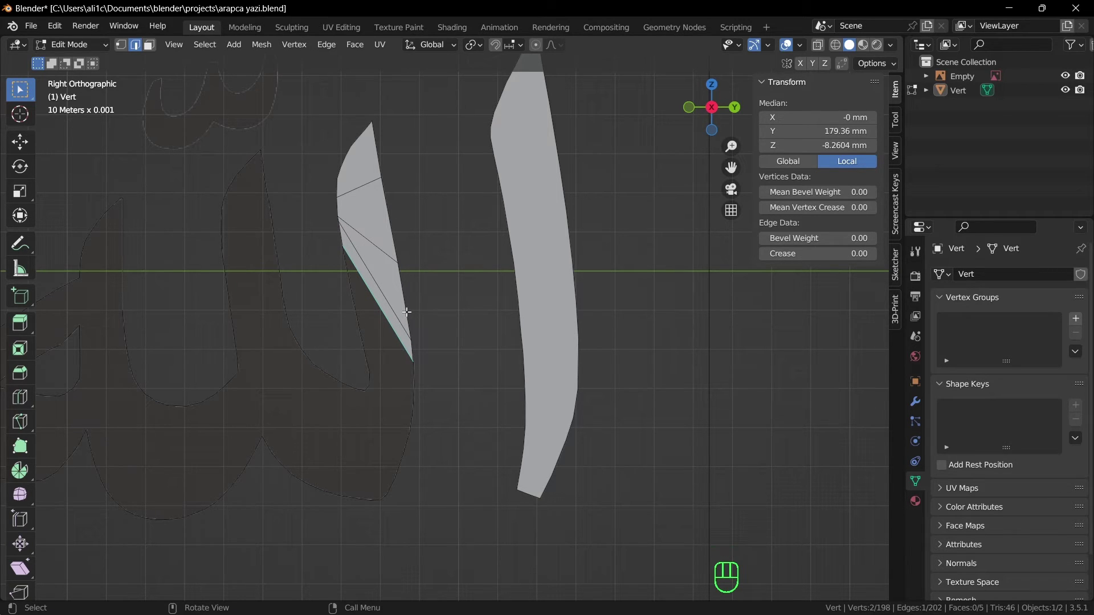
key("1")
scroll(406, 310, "up", 2)
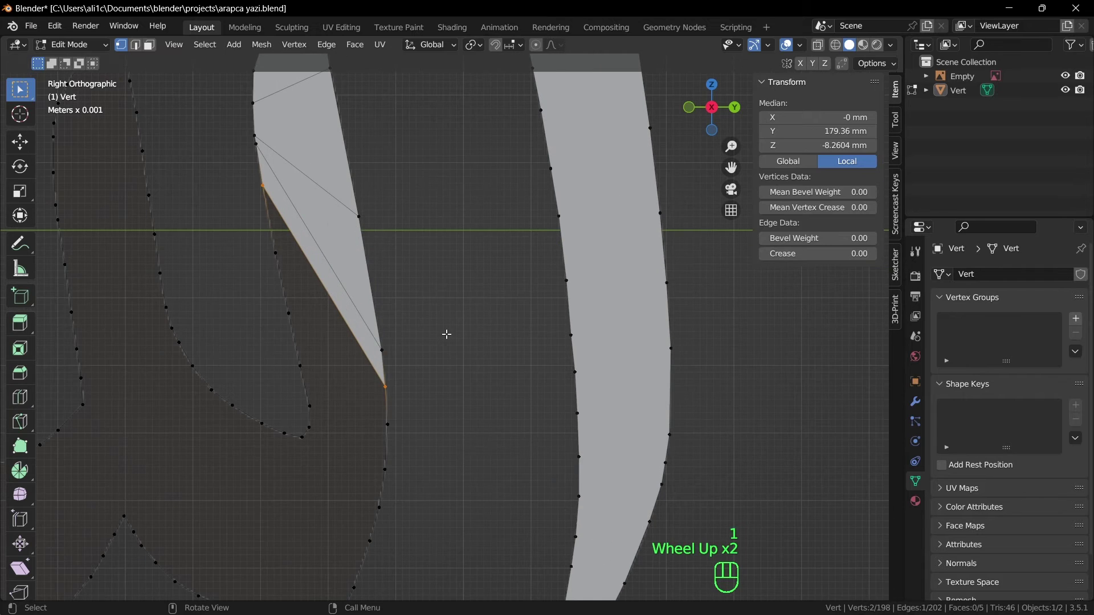
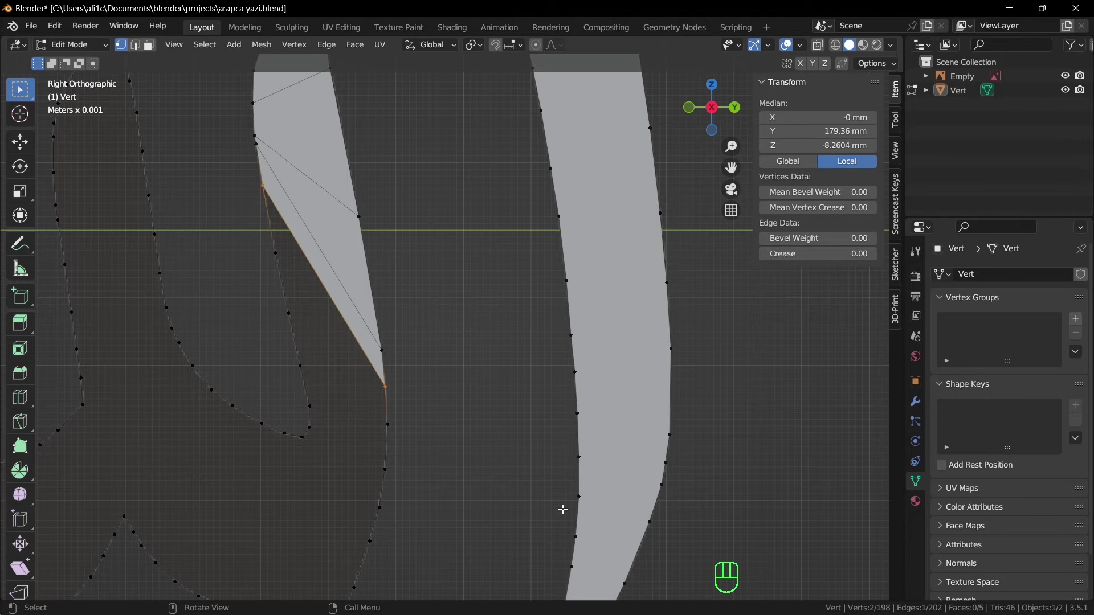
Connect the stroke's left-edge vertex at Y 177.27 mm, Z -26.006 mm to the lower right corner vertex of the last filled face
key("2")
left_click(322, 283)
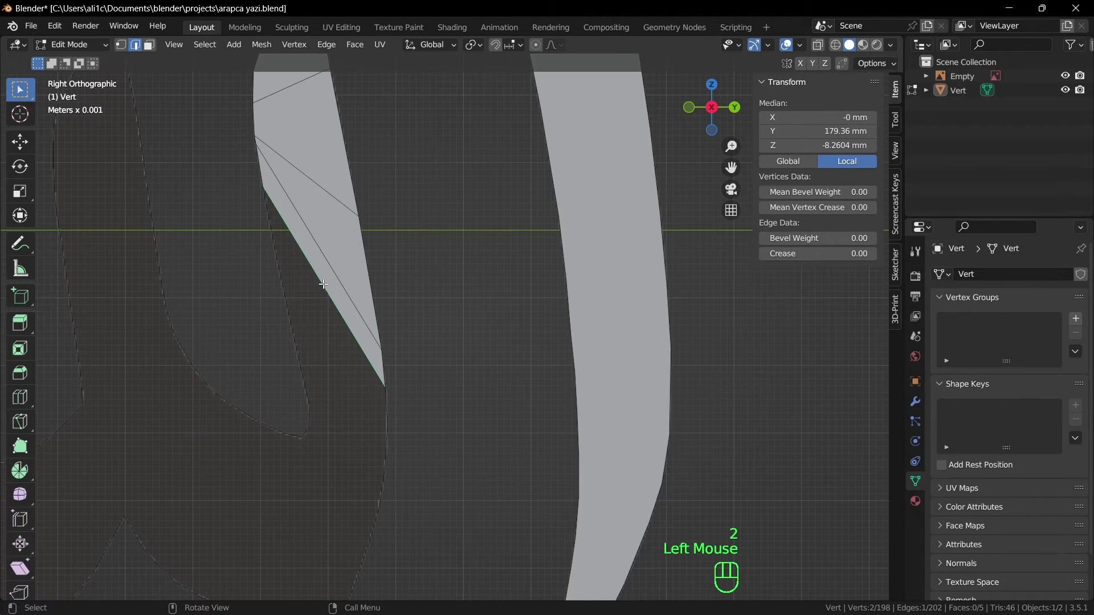
key("1")
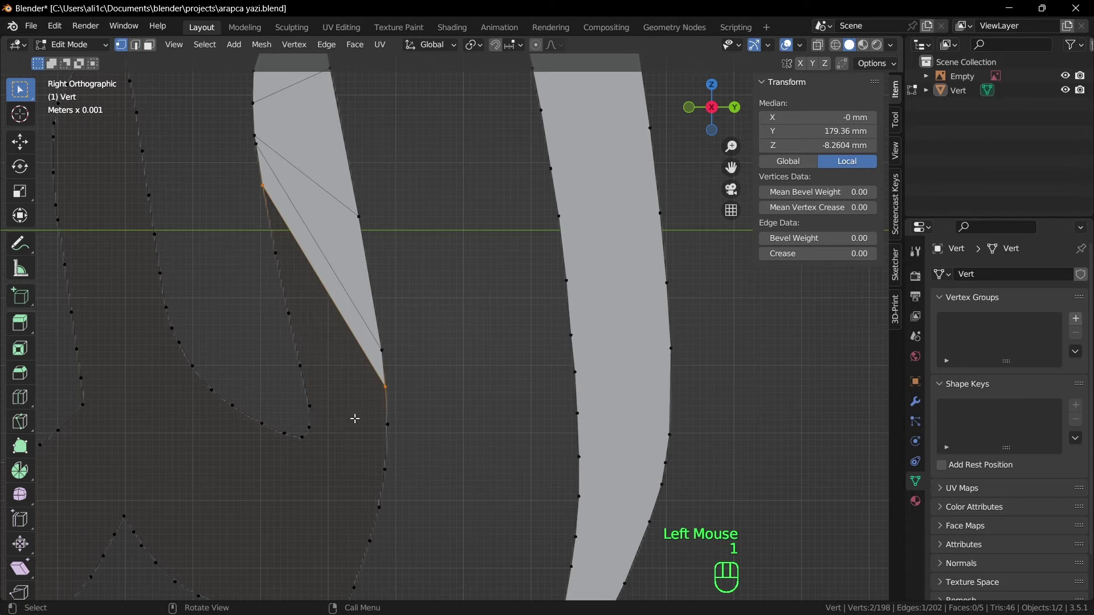
left_click(310, 407)
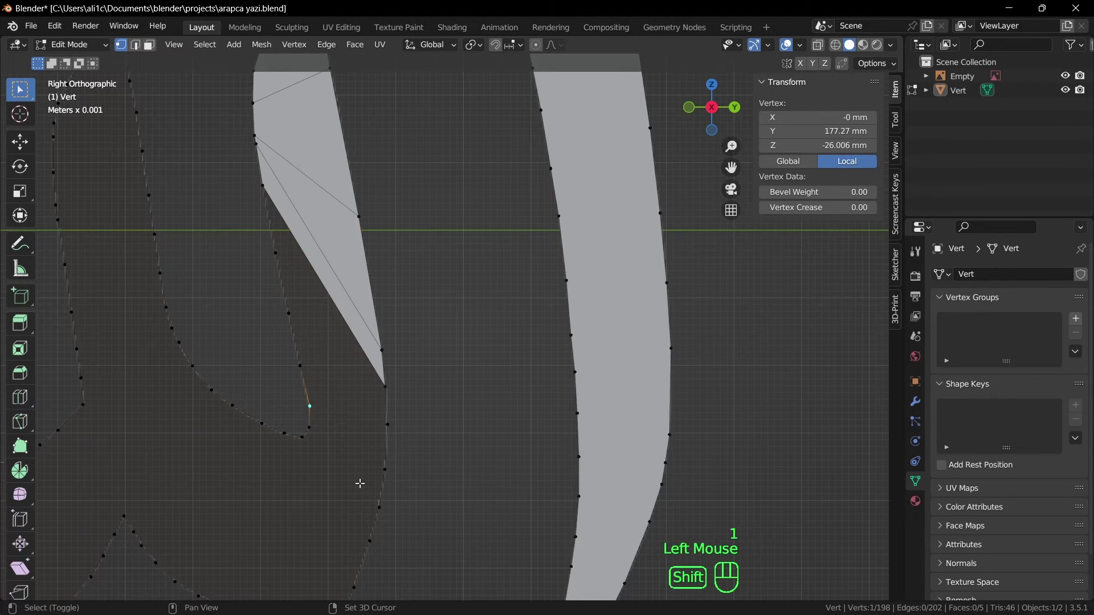
left_click(386, 387, "shift")
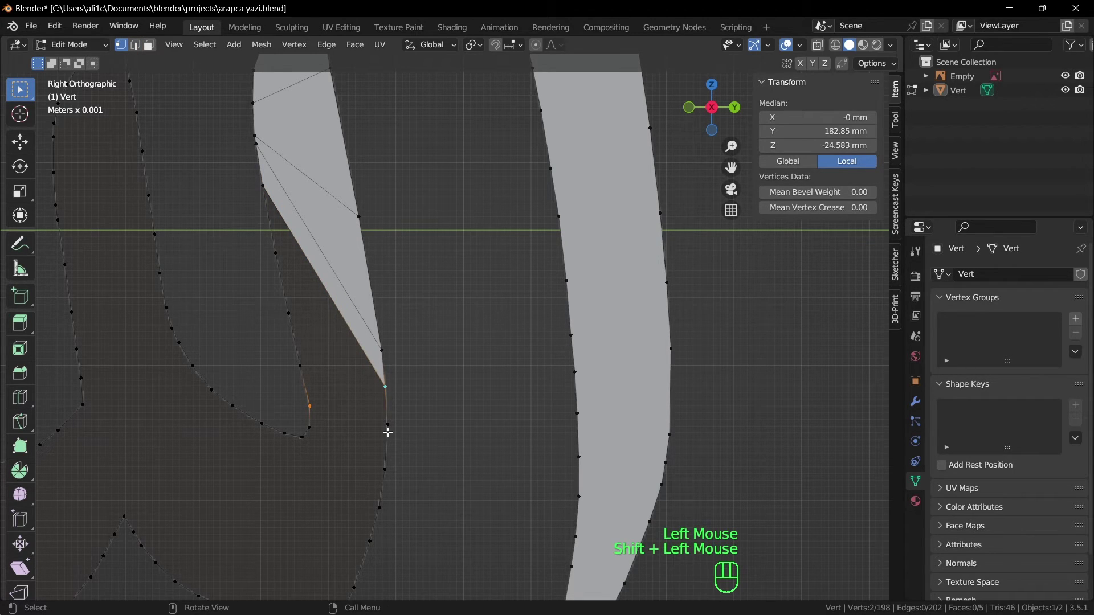
key("f")
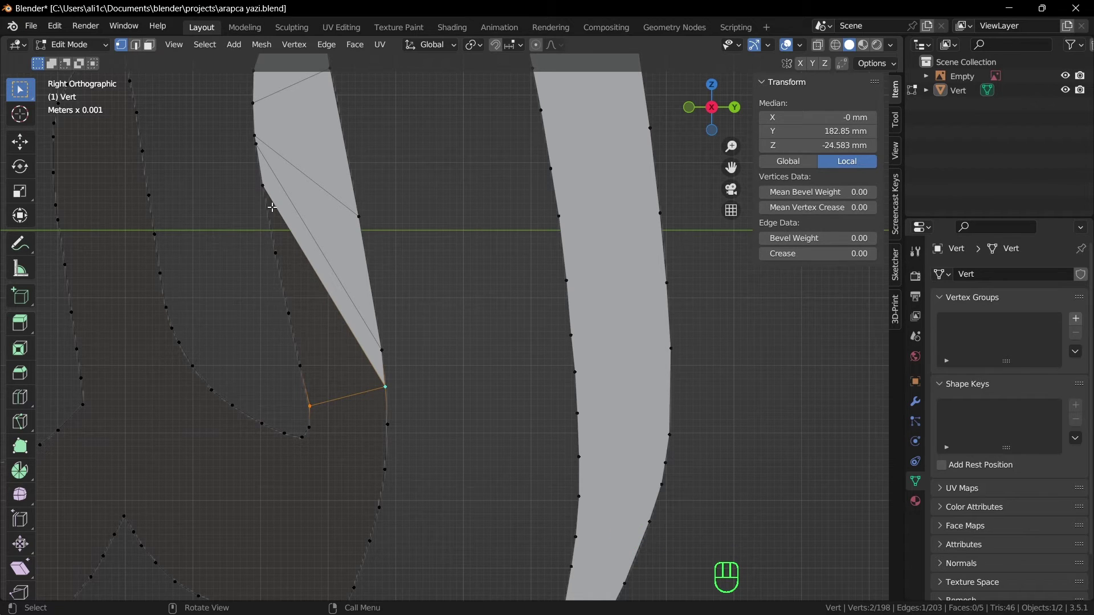
Add the left-edge vertices up to the filled faces to the selection and fill the enclosed section with a face
left_click(300, 366, "ctrl")
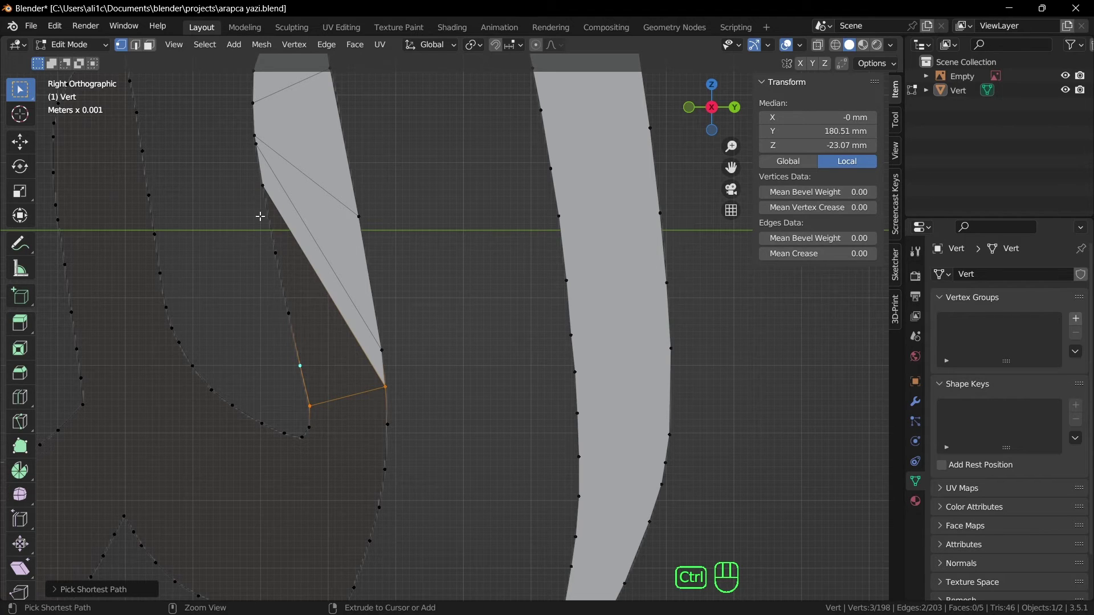
left_click(265, 184, "ctrl")
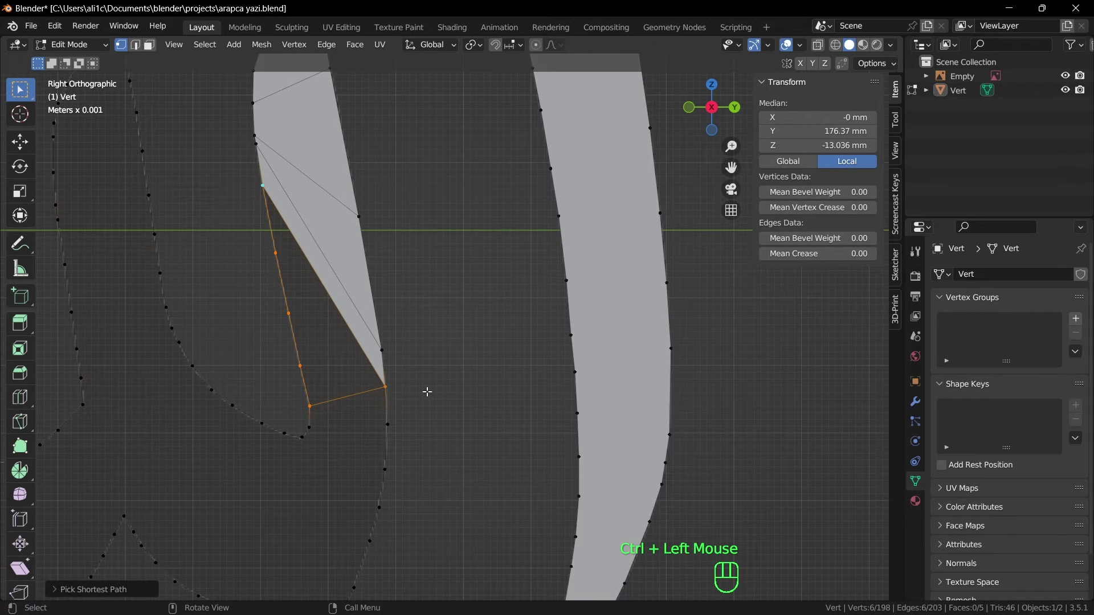
key("f")
scroll(425, 319, "down", 2)
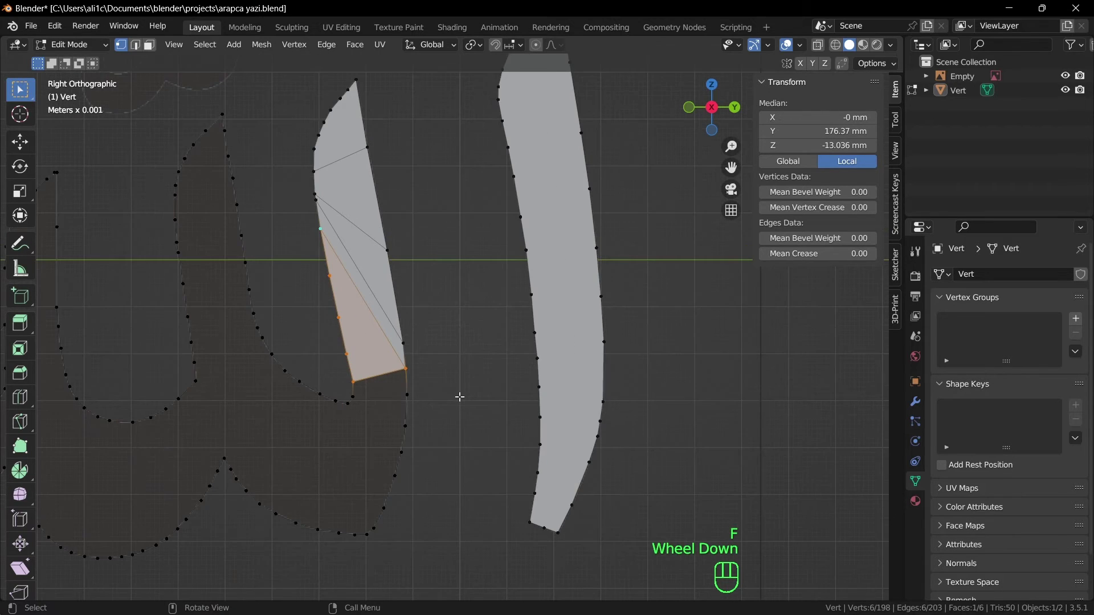
In edge selection mode, fill five successive faces around the stroke's bend, starting from the new face's lower edge
key("2")
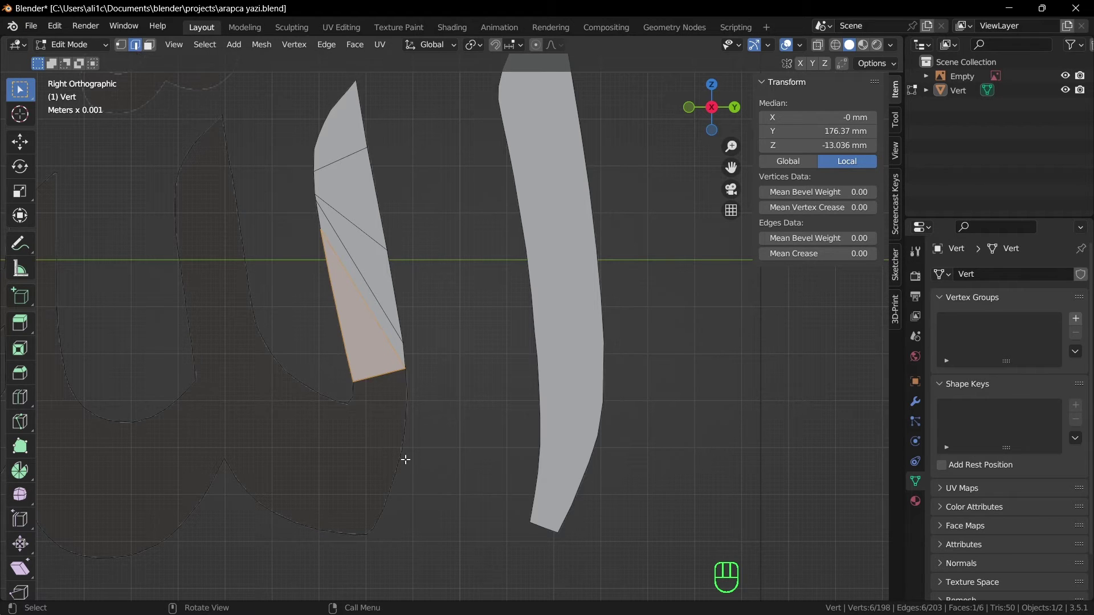
left_click(379, 374)
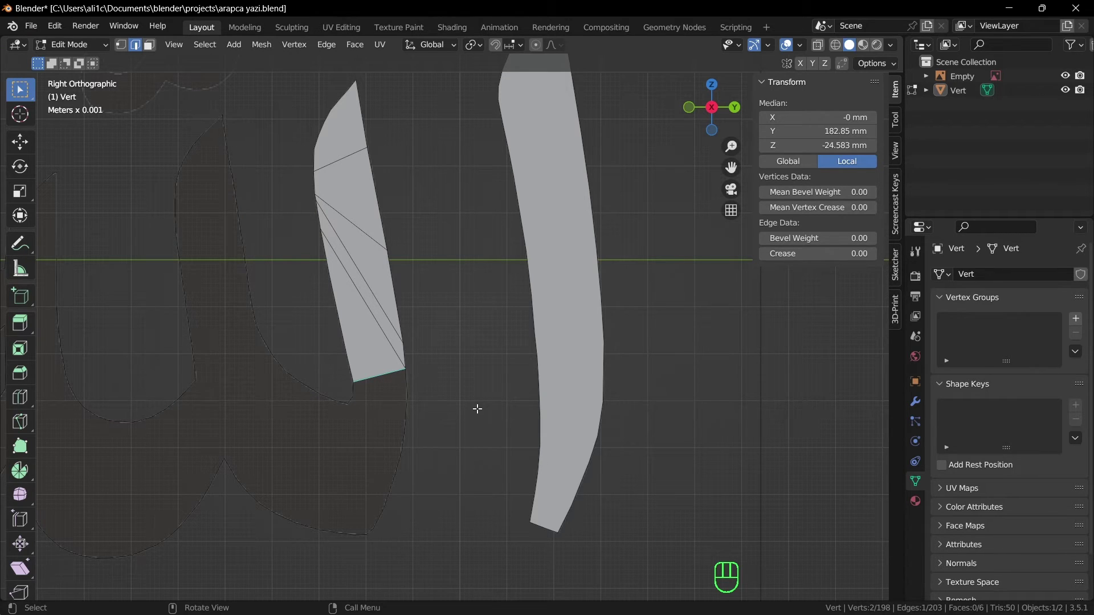
key("f")
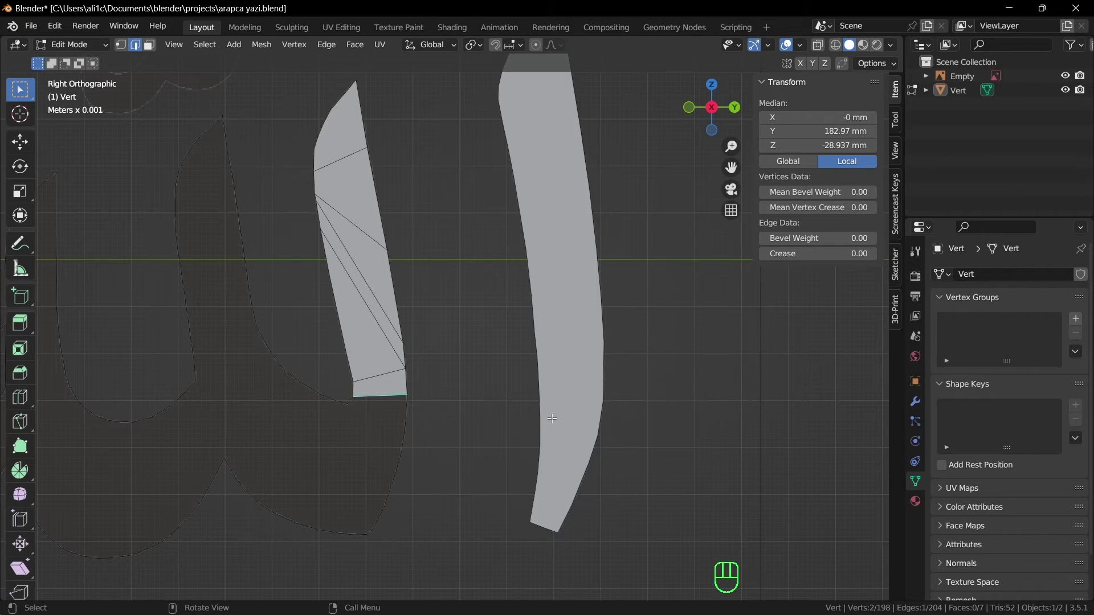
key("f")
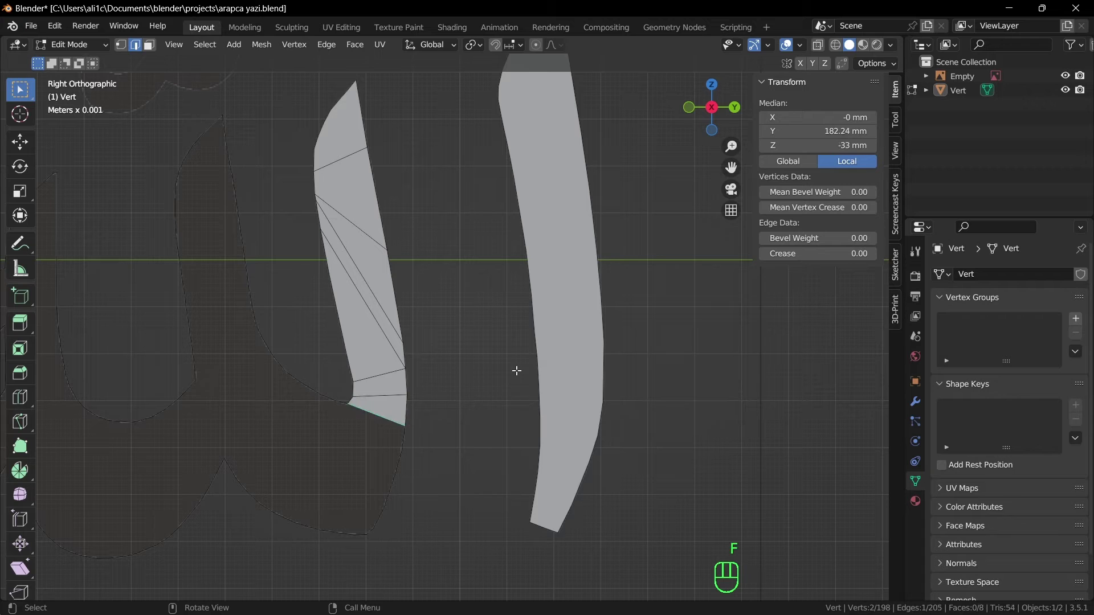
key("f")
key("f")
key("f")
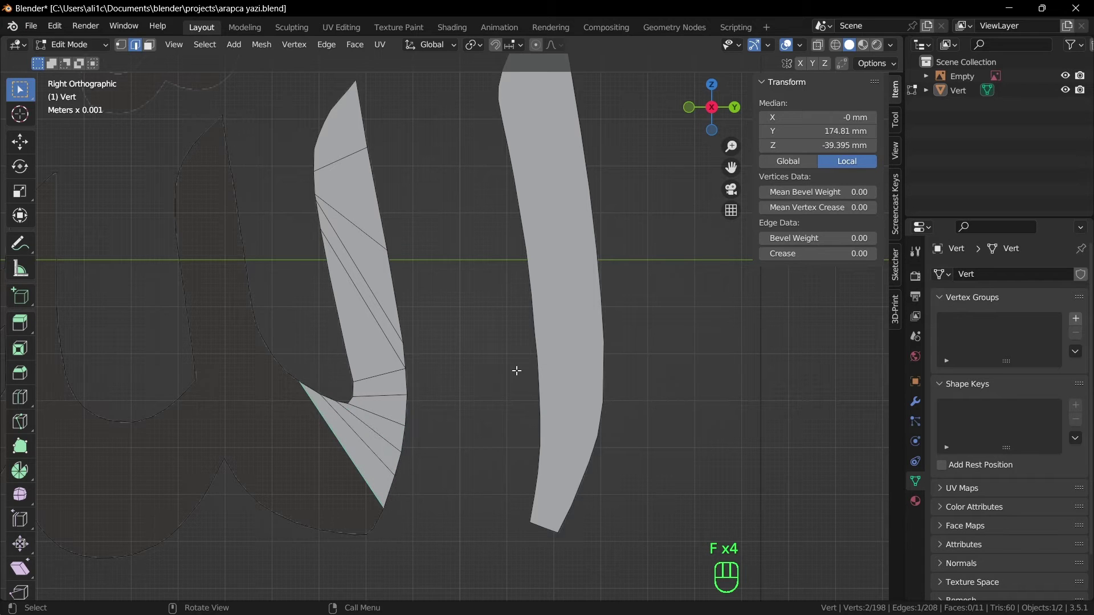
Try filling two more faces past the bend toward the stroke's bottom corner, and undo both fills
key("f")
key("f")
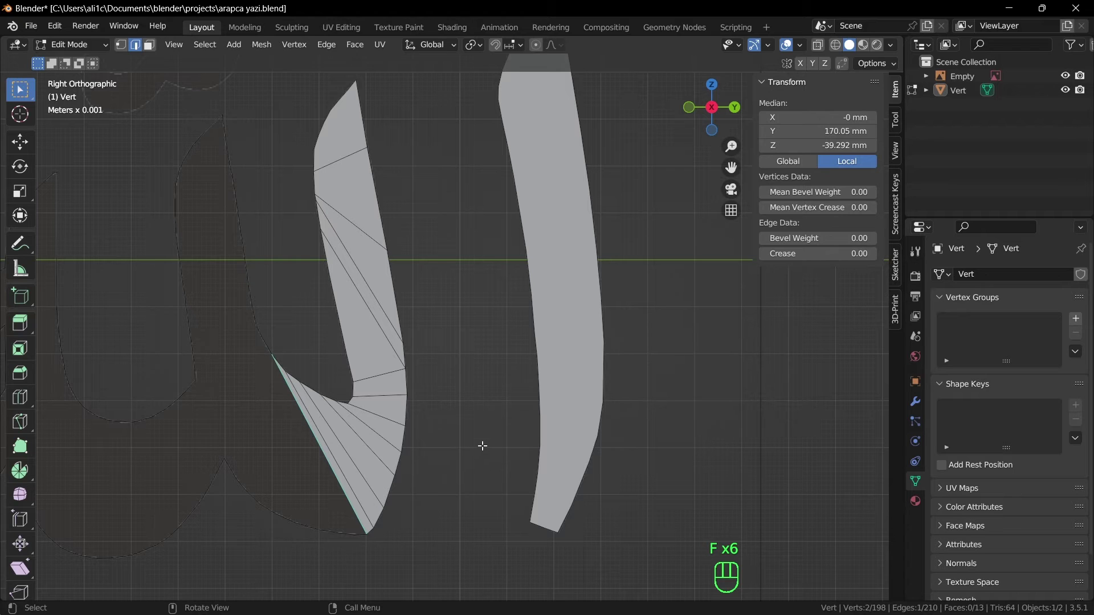
key("ctrl+z")
key("ctrl+z")
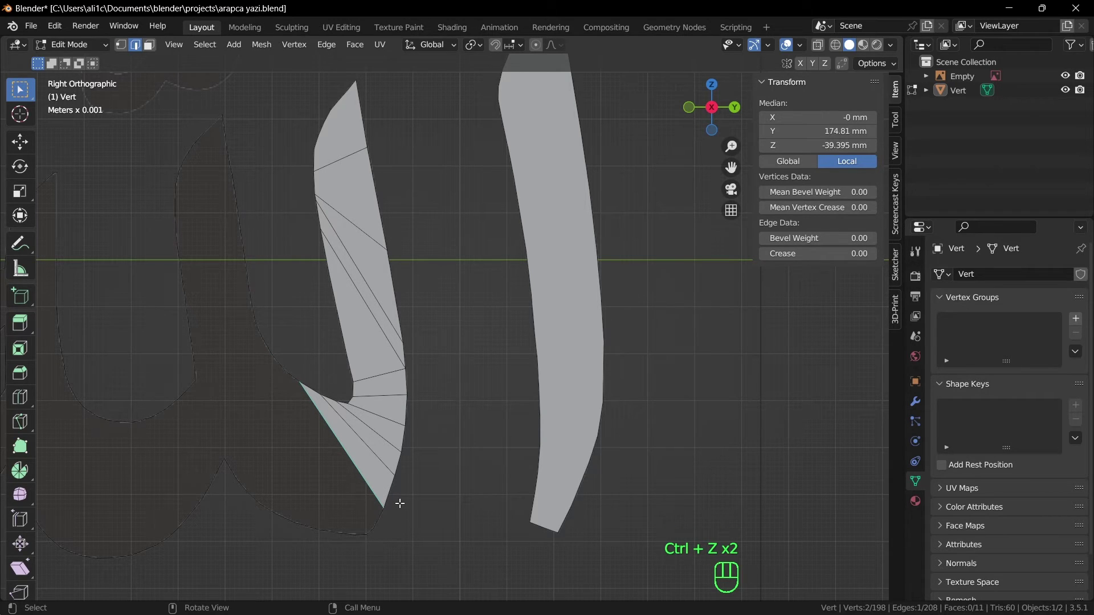
Connect the cusp vertex at Y 149.81 mm, Z -42.294 mm to the last face's inner-curve corner, and add the lower curve's vertices to the selection
key("1")
left_click(224, 458)
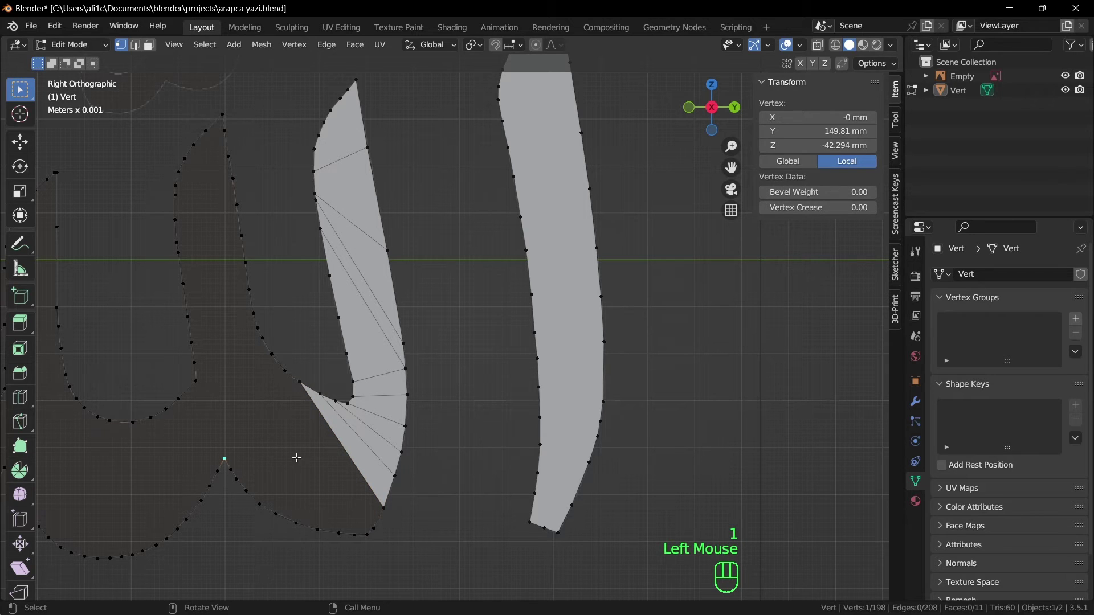
left_click(300, 382, "shift")
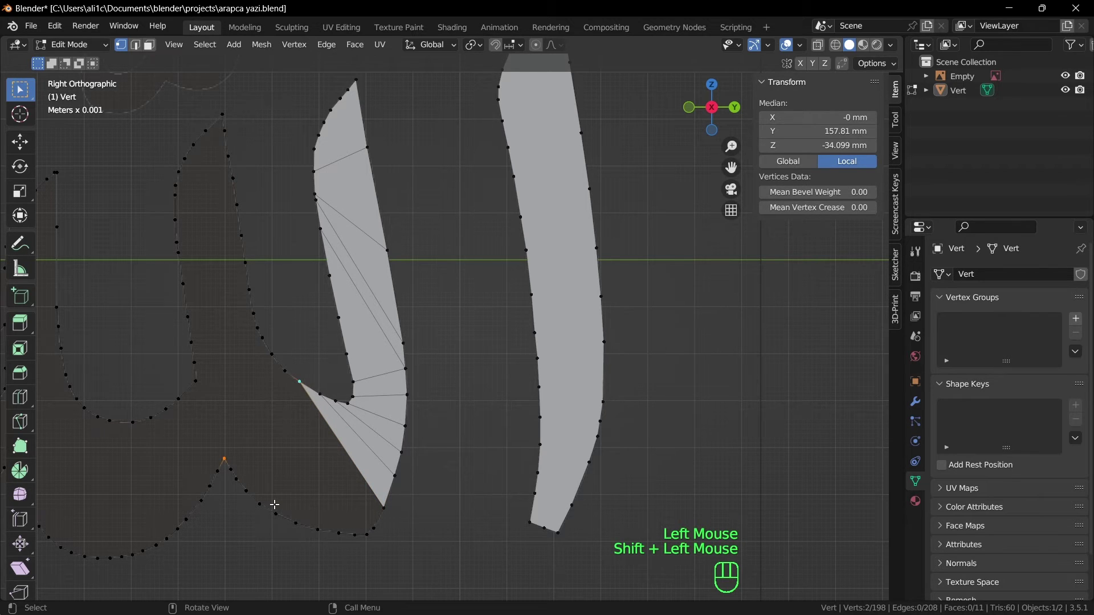
key("f")
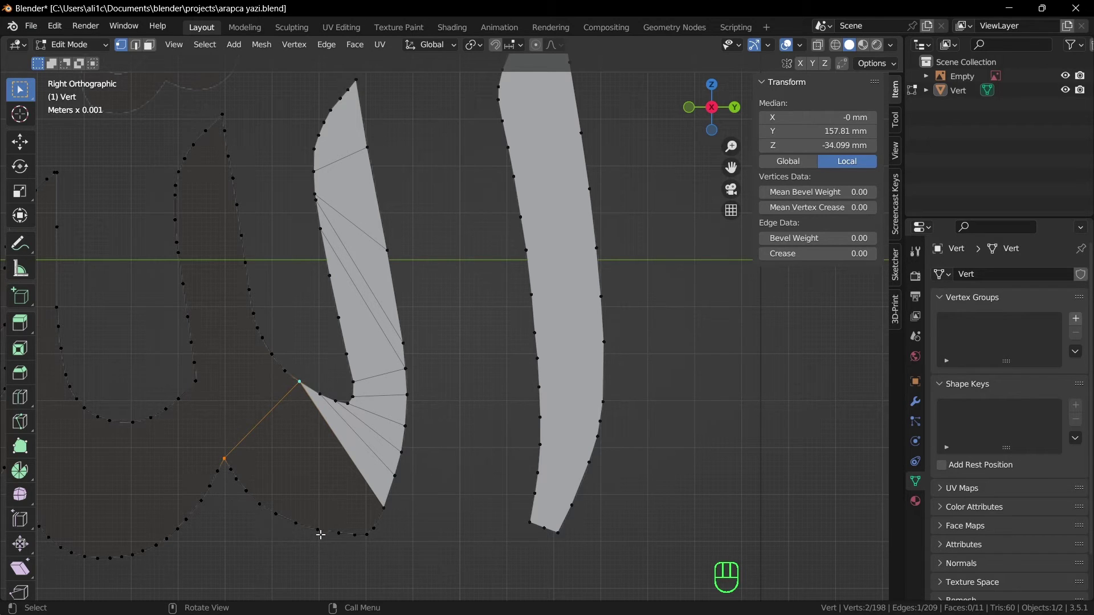
key("ctrl")
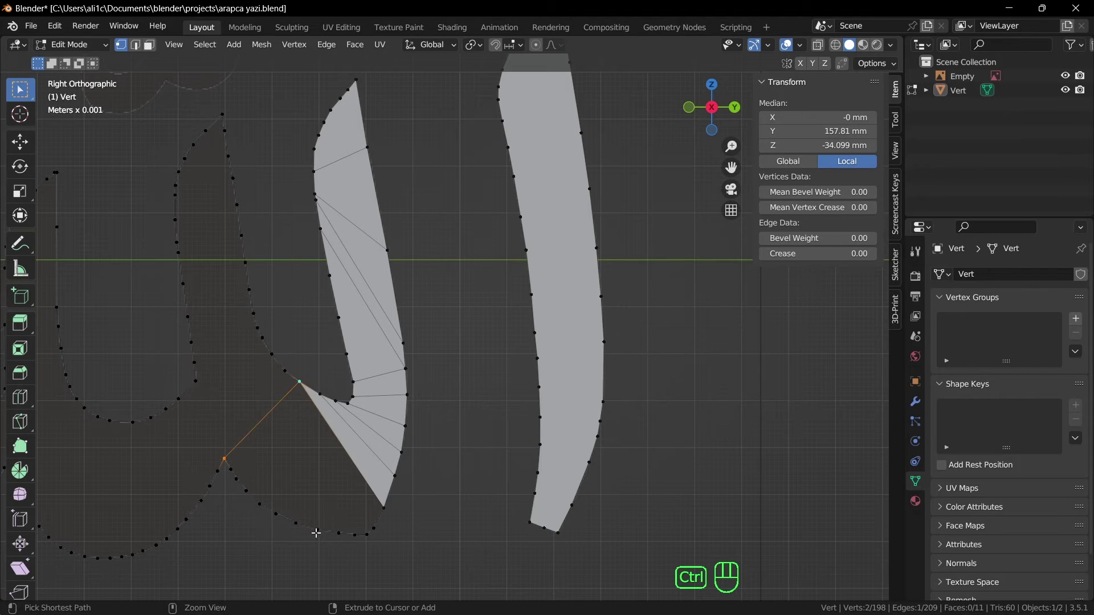
left_click(318, 529, "ctrl")
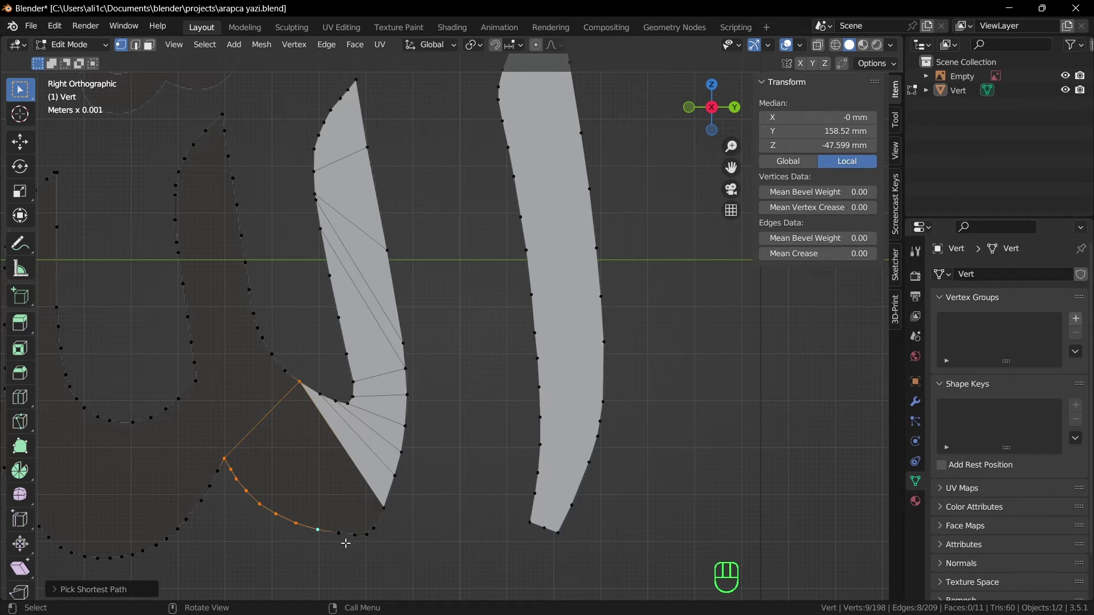
left_click(385, 508, "ctrl")
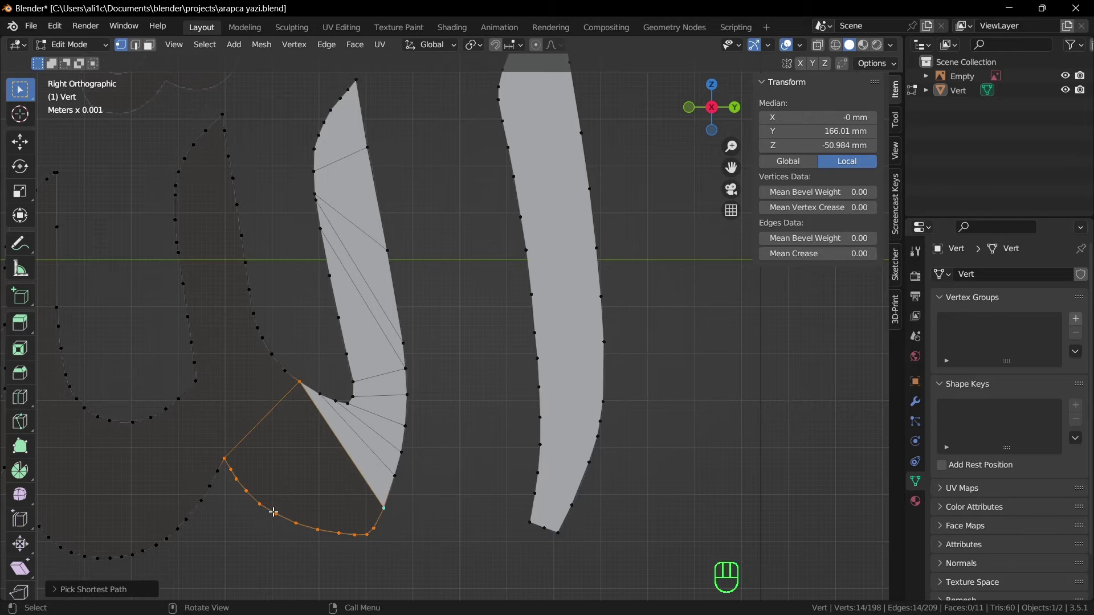
Try filling the section with one lower-curve vertex deselected, inspect that vertex, and undo the fill and the deselection
left_click(274, 512, "shift")
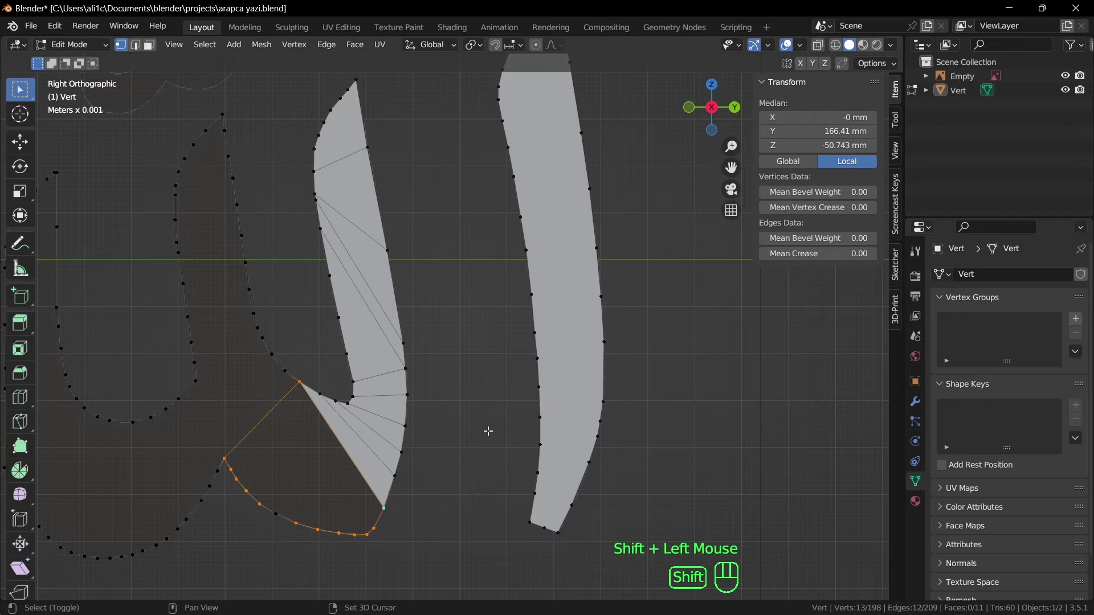
key("f")
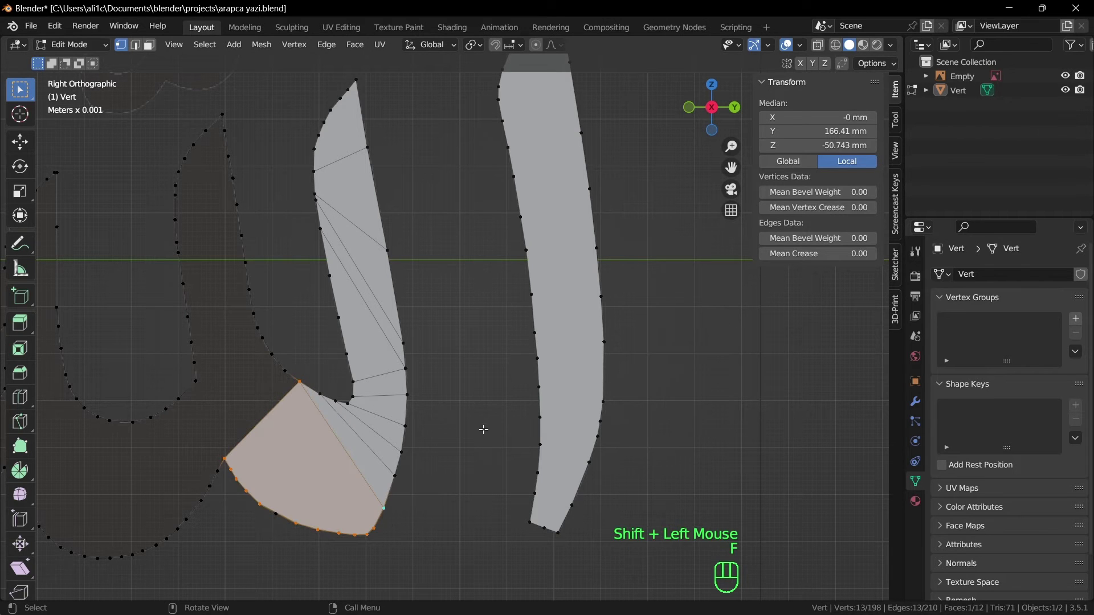
scroll(290, 523, "up", 2)
middle_click_drag(290, 523, 433, 240, "shift")
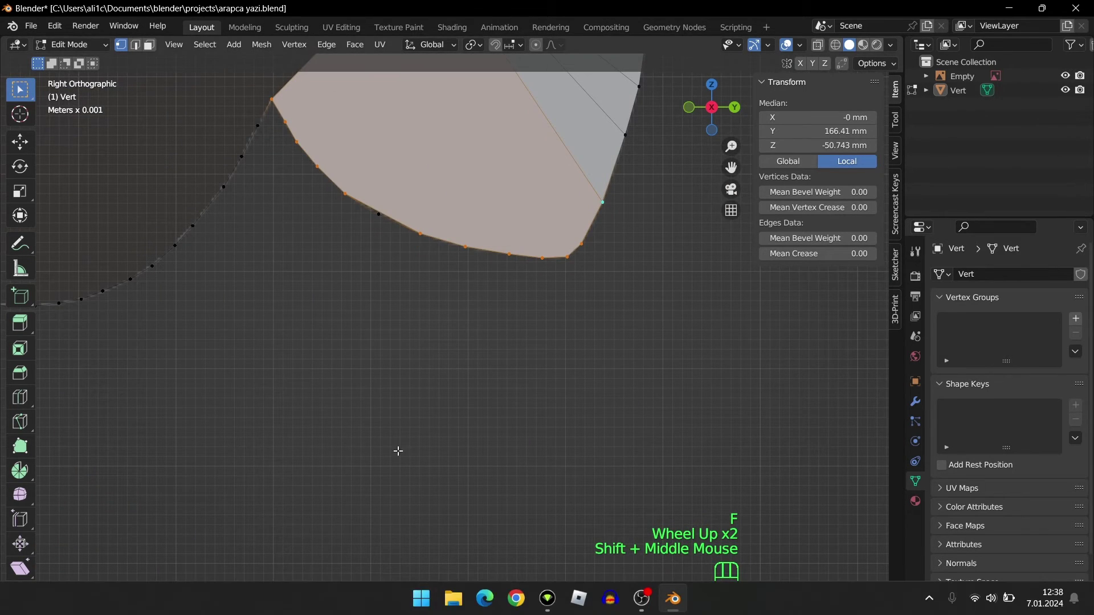
left_click(379, 214)
scroll(401, 237, "up", 2)
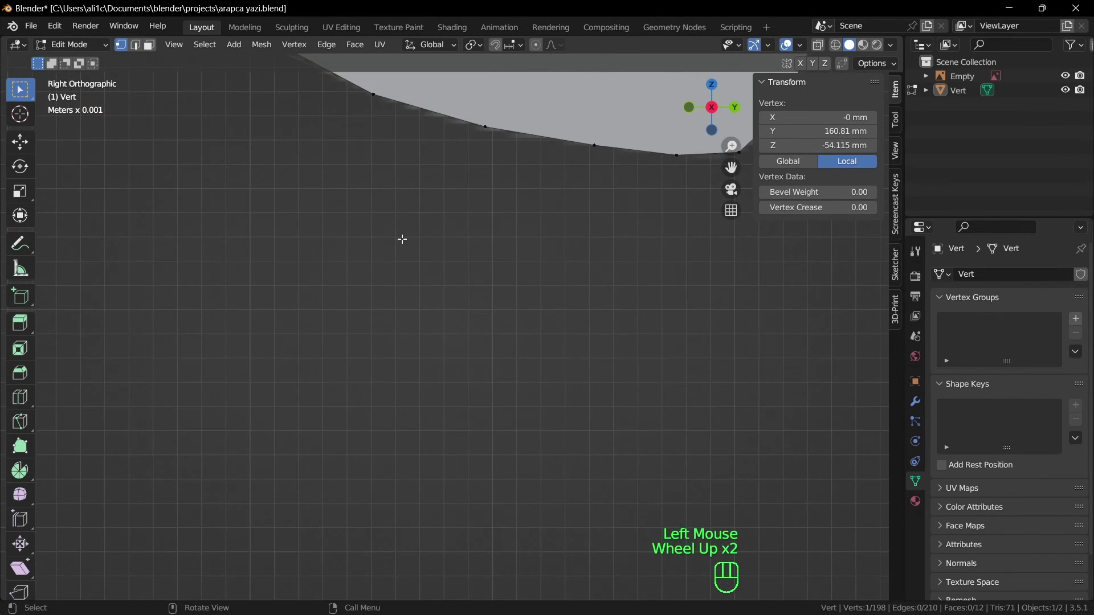
middle_click_drag(401, 237, 416, 488, "shift")
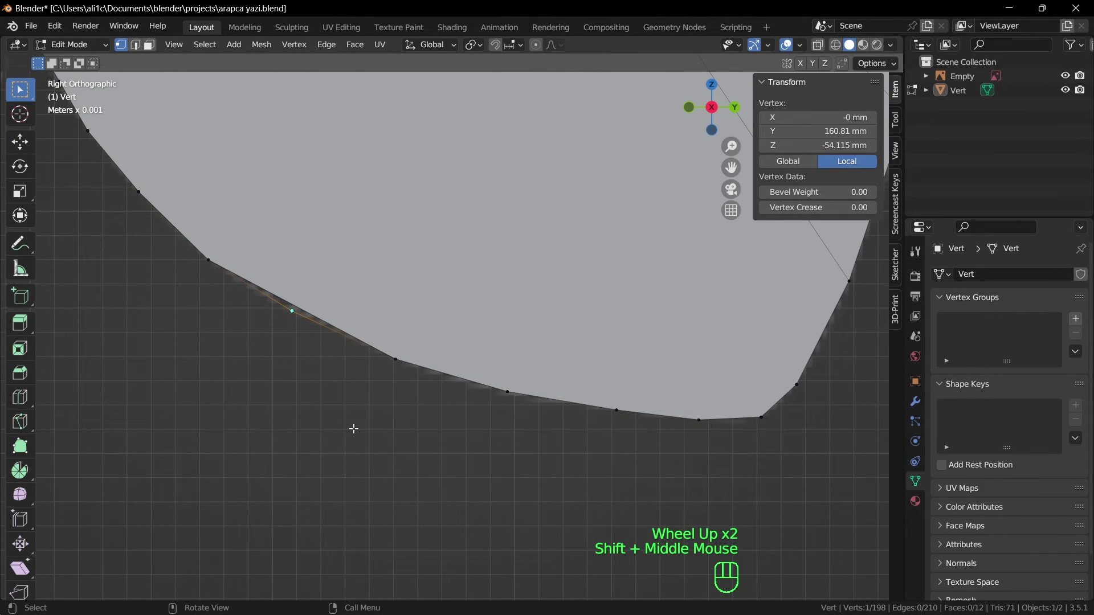
scroll(354, 429, "down", 2)
scroll(471, 378, "down", 2)
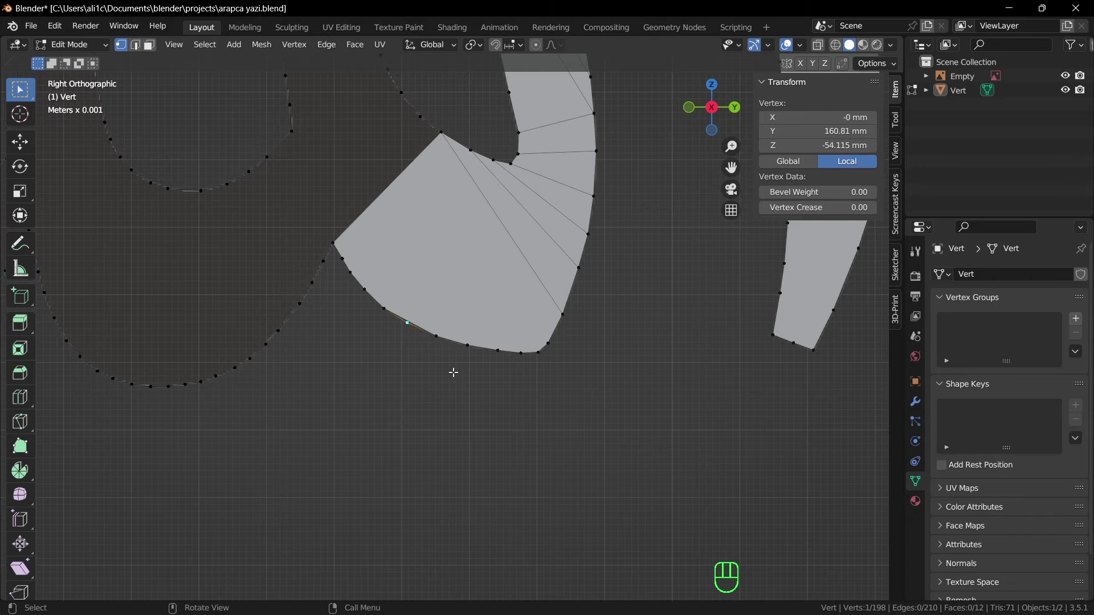
key("ctrl+z")
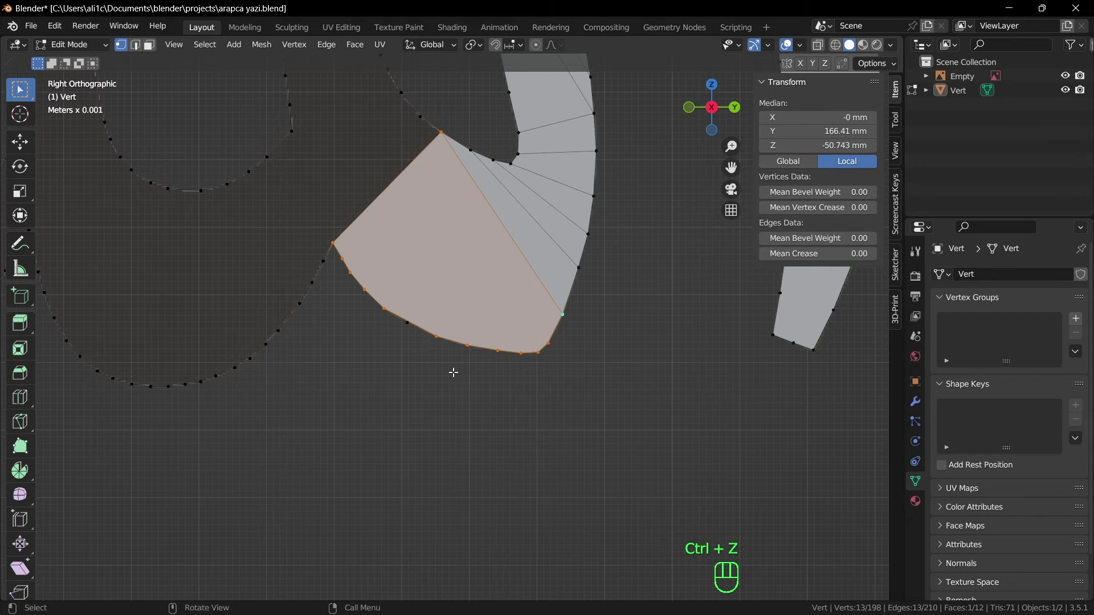
key("ctrl+z")
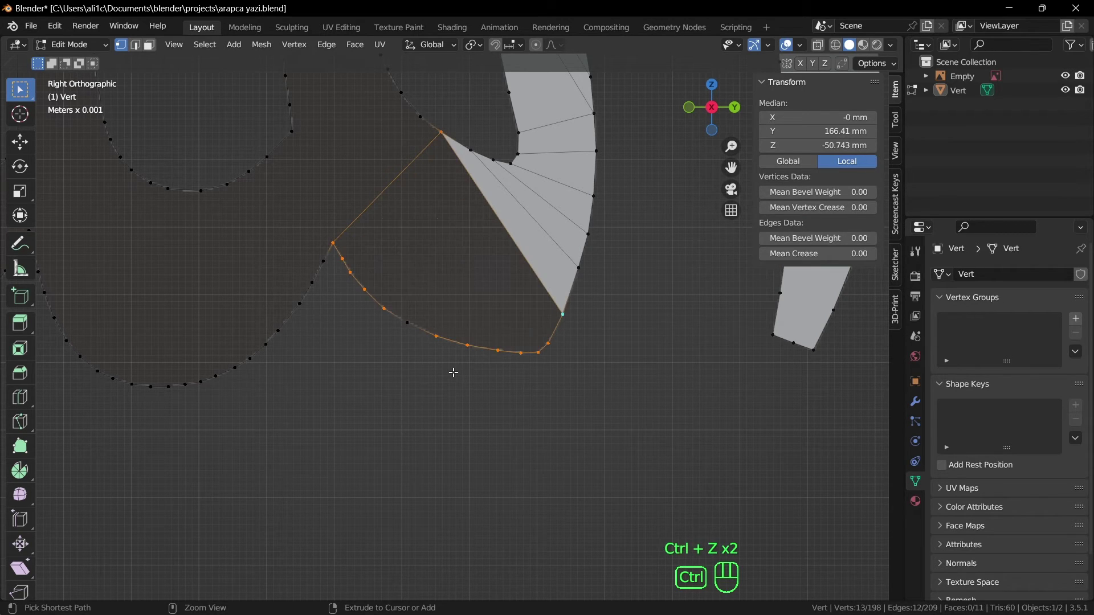
key("ctrl+z")
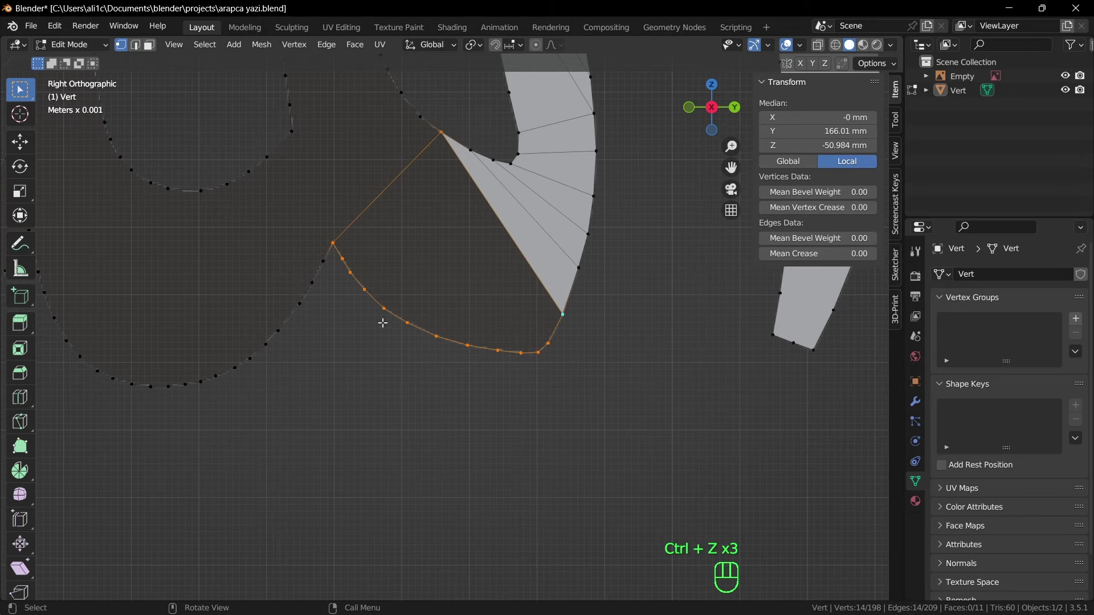
Fill the section between the connecting edge, the lower curve and the last face with a single face
key("f")
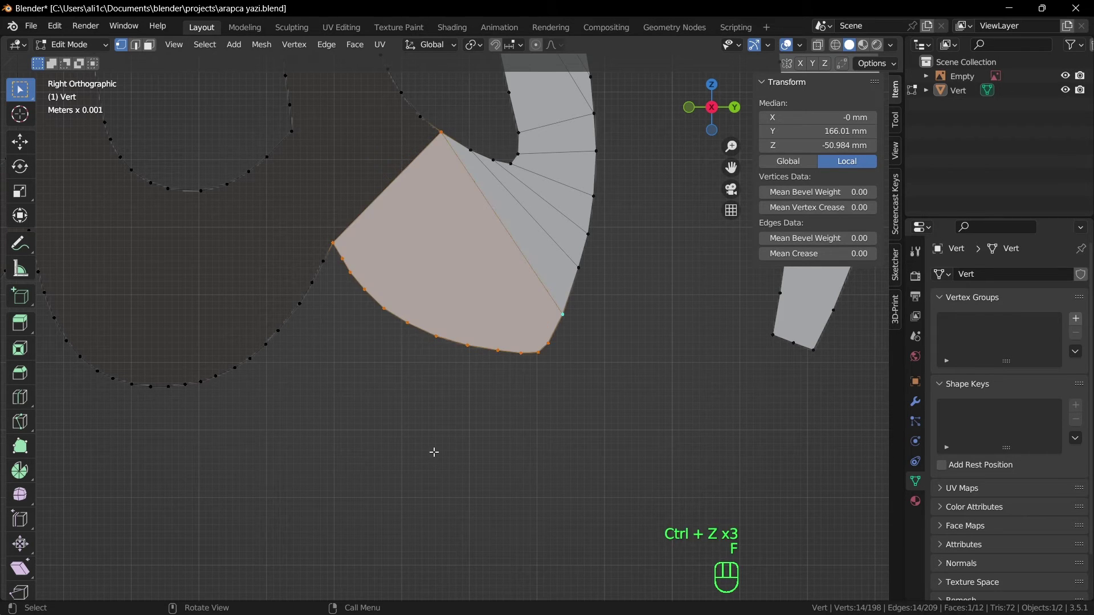
scroll(408, 378, "down", 2)
middle_click_drag(430, 341, 475, 524, "shift")
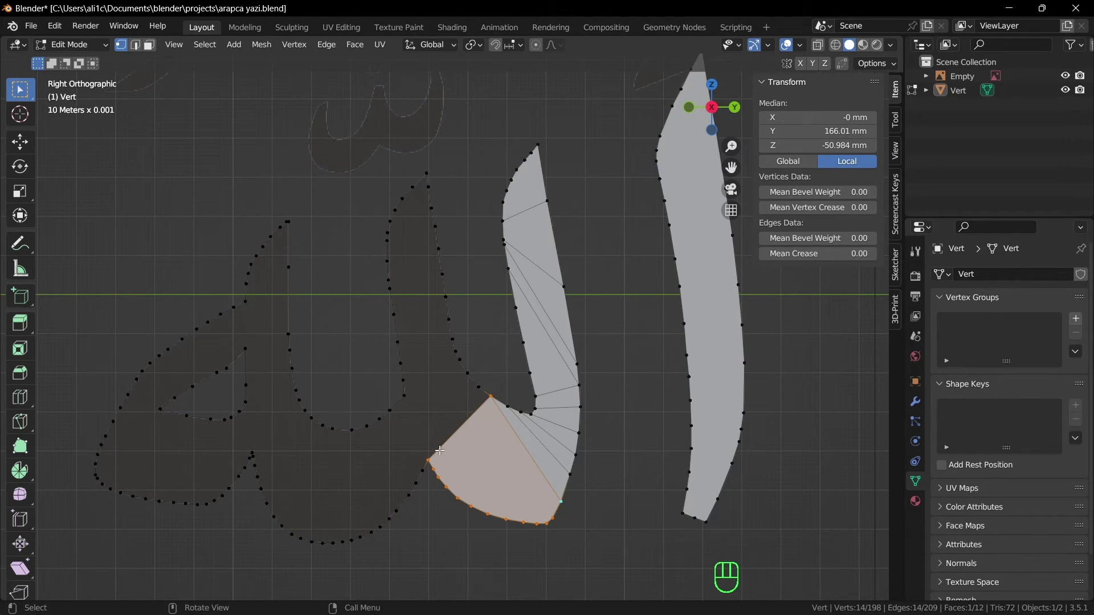
Connect the cusp vertex at Y 104.87 mm, Z -40.466 mm to the nearby vertex on the left side of the U-shaped inner curve
scroll(259, 453, "up", 2)
scroll(259, 453, "up", 1, "shift")
middle_click_drag(259, 453, 420, 305, "shift")
left_click(339, 339)
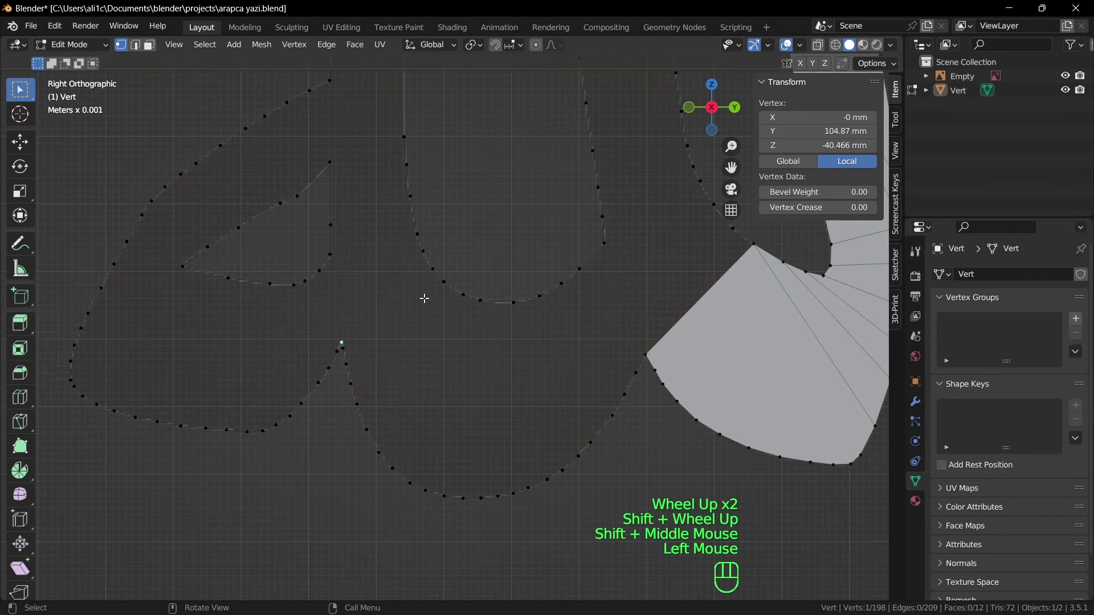
left_click(436, 265, "shift")
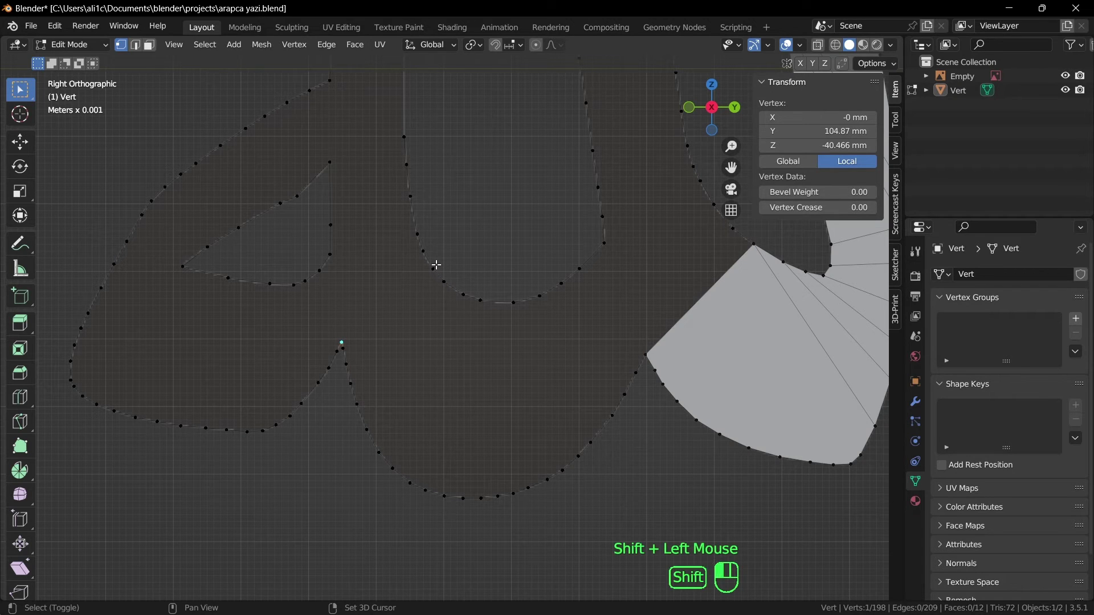
key("f")
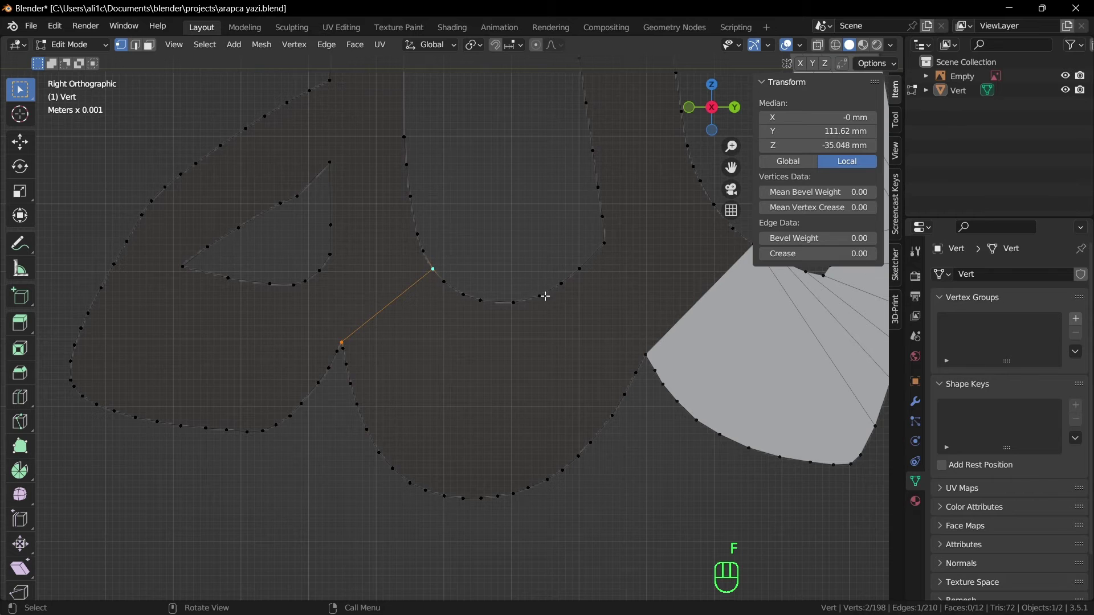
Fill the middle upright stroke and the bowl between the new connecting edge and the last face with a single face
scroll(541, 299, "down", 2)
middle_click_drag(589, 311, 484, 342, "shift")
scroll(516, 317, "up", 2)
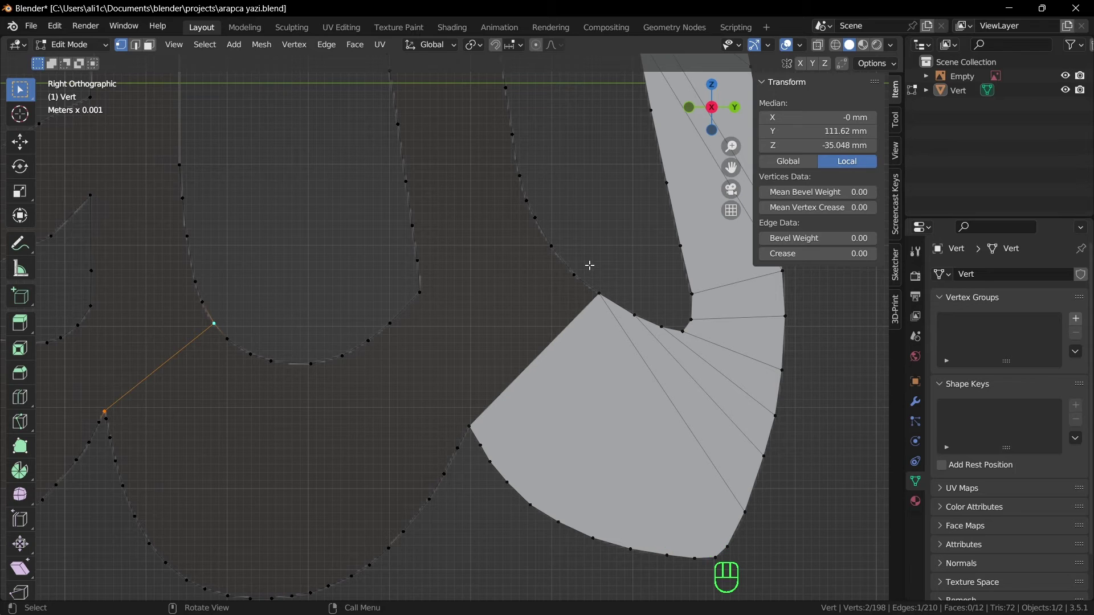
key("ctrl")
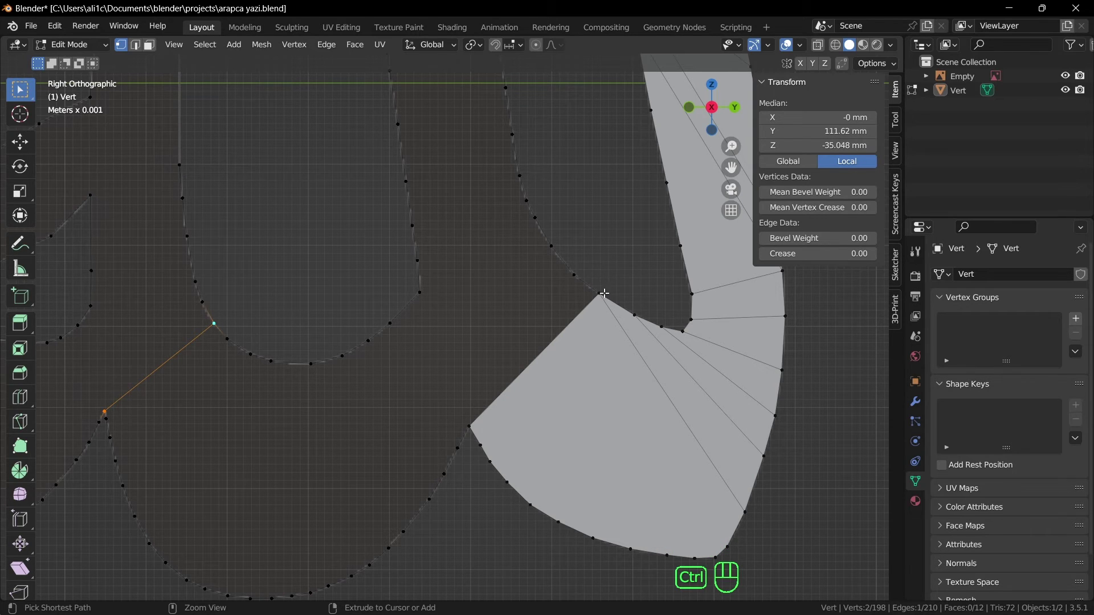
left_click(600, 293, "ctrl")
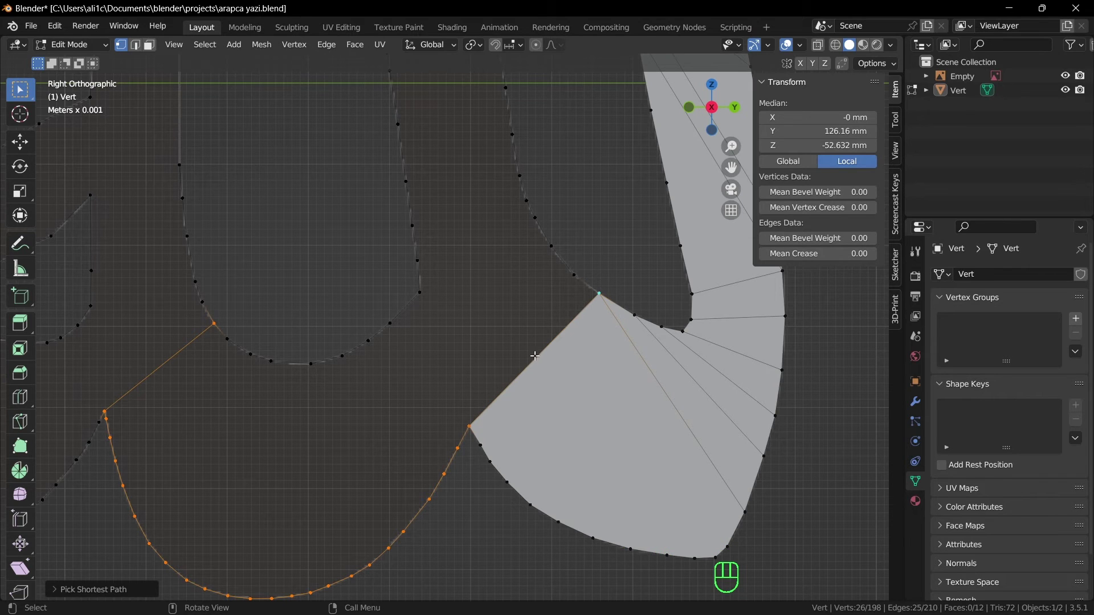
scroll(499, 268, "down", 2)
key("ctrl")
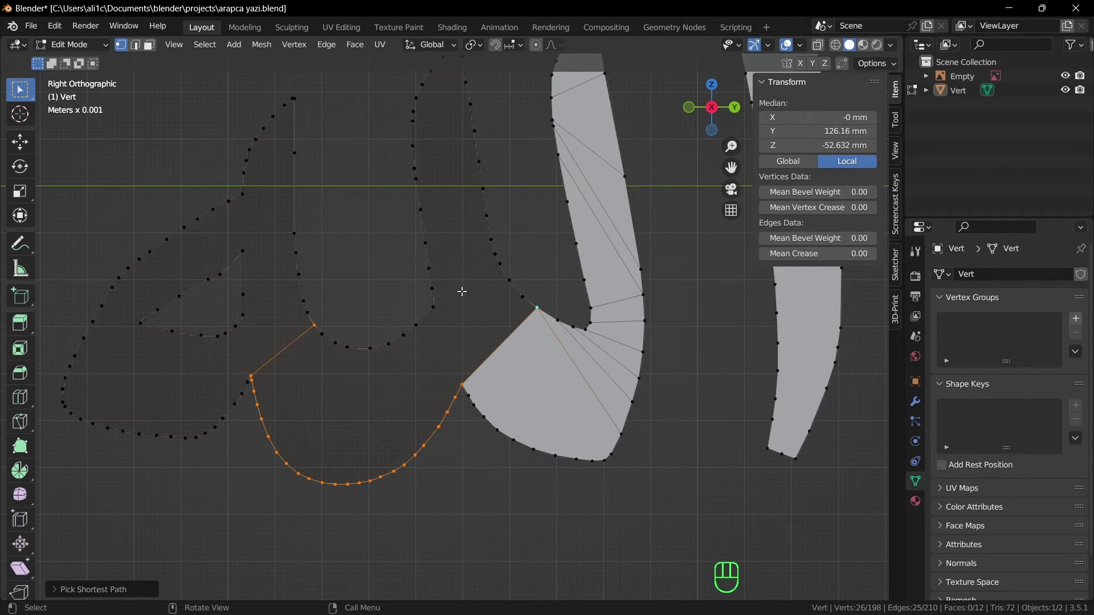
key("ctrl")
left_click(434, 306, "ctrl")
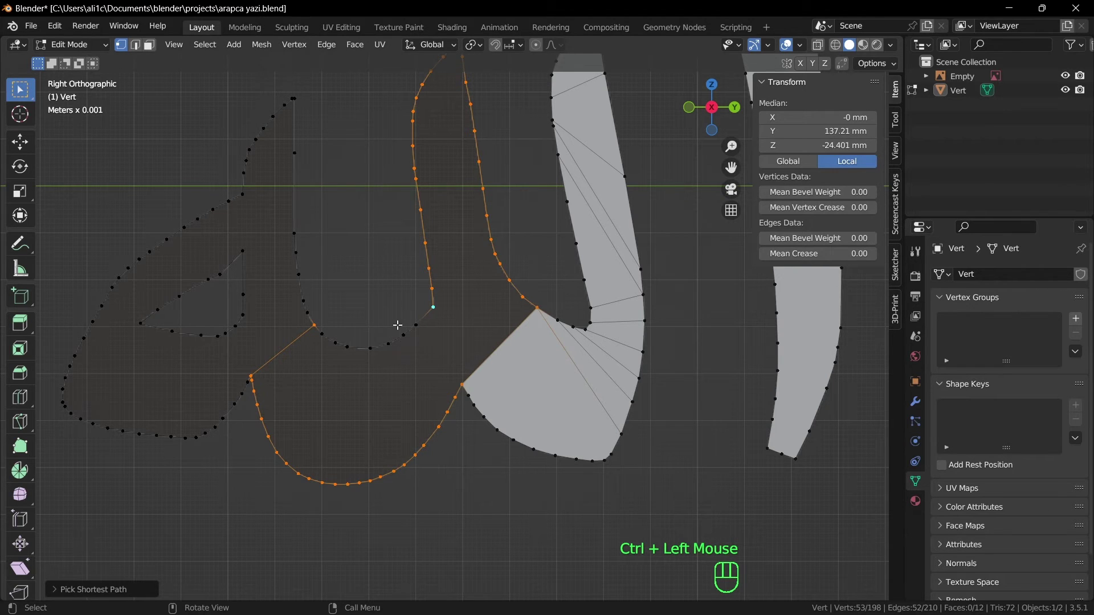
left_click(322, 334, "ctrl")
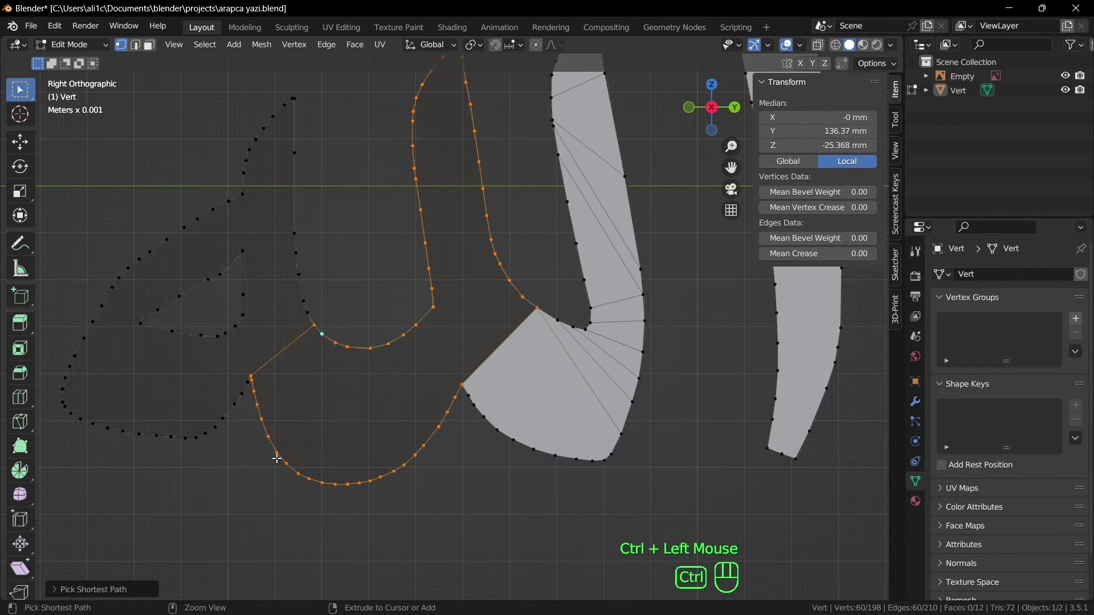
key("f")
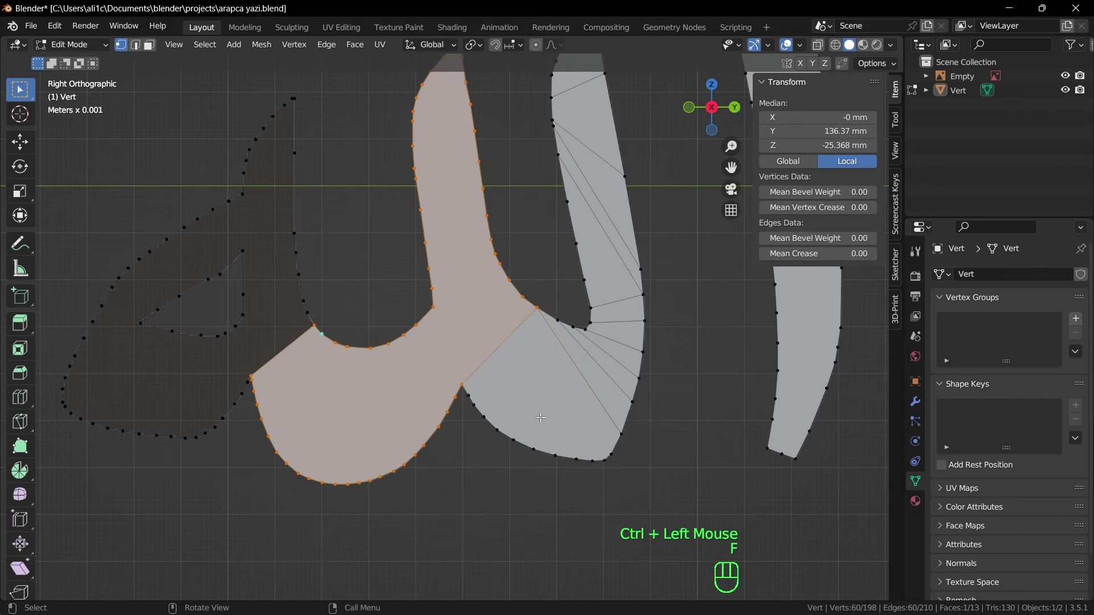
Connect the notch vertex above the inner hole to the vertex across the left upright stroke on its straight right side
scroll(468, 428, "down", 2)
middle_click_drag(466, 425, 532, 453, "shift")
scroll(532, 453, "up", 2)
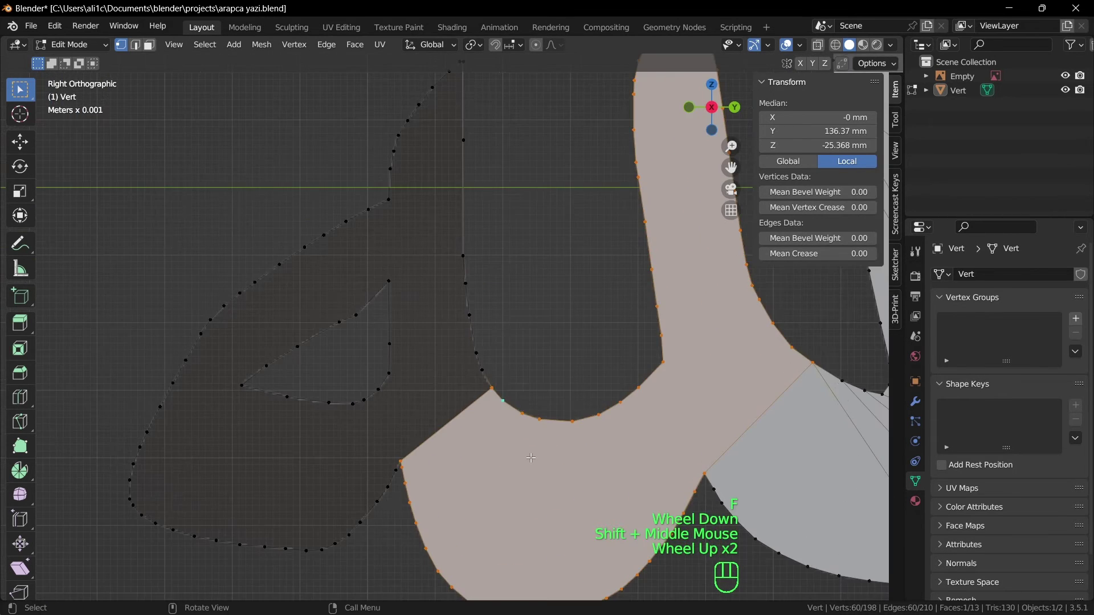
middle_click_drag(347, 228, 414, 261, "shift")
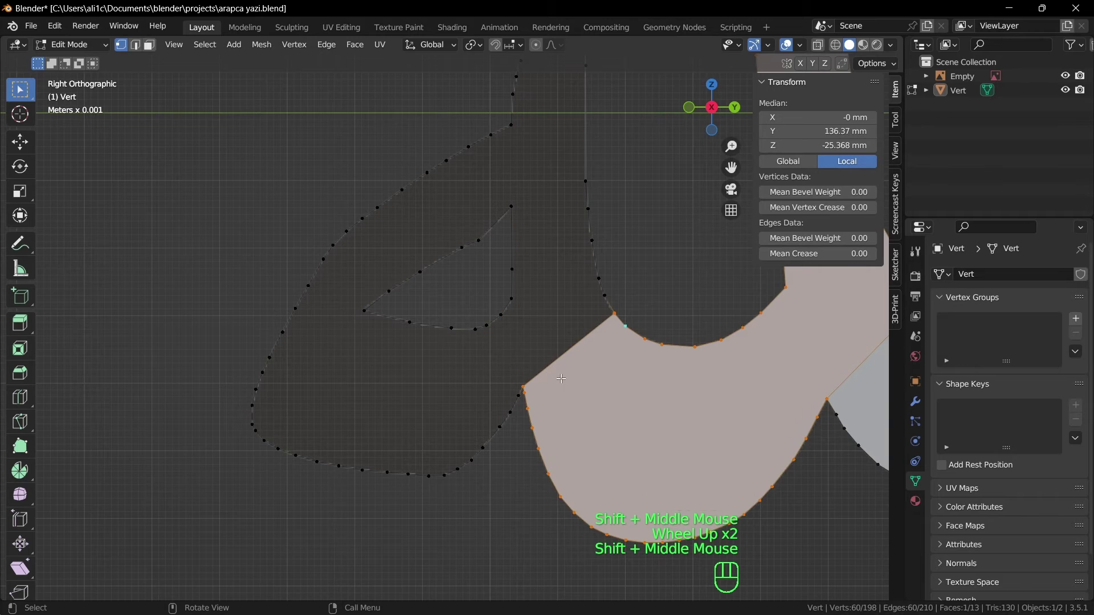
scroll(560, 377, "down", 2)
middle_click_drag(557, 276, 556, 371, "shift")
scroll(596, 329, "up", 2)
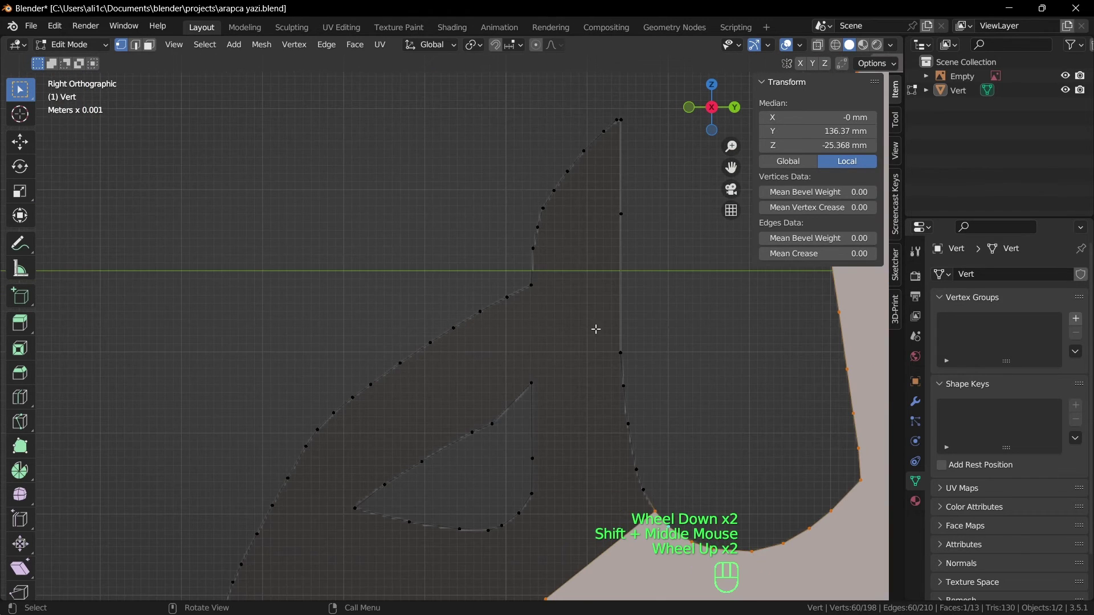
left_click(531, 286)
left_click(621, 349, "shift")
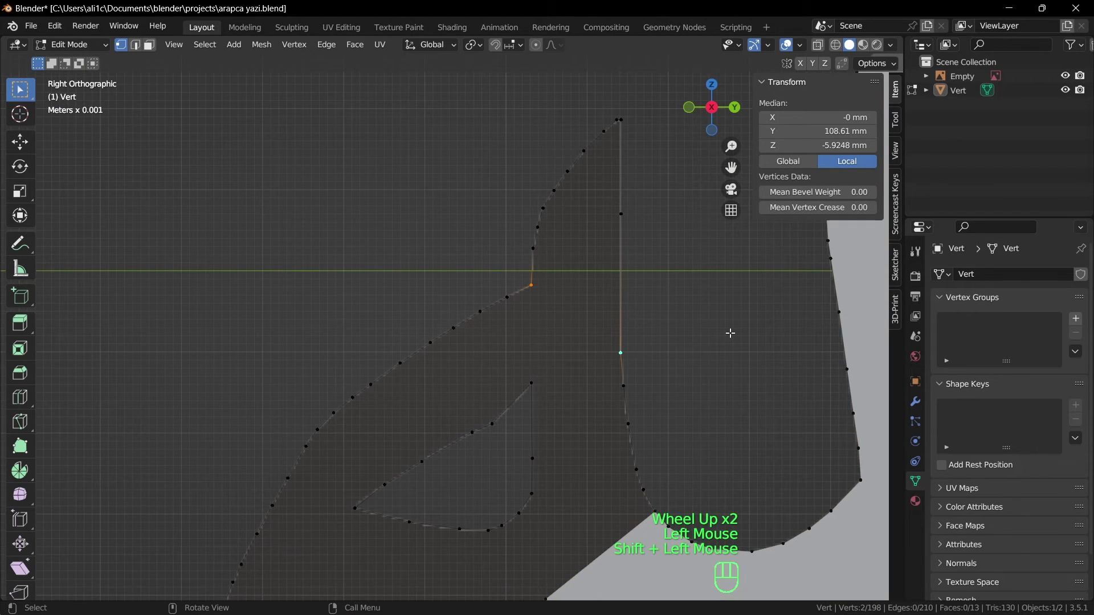
key("f")
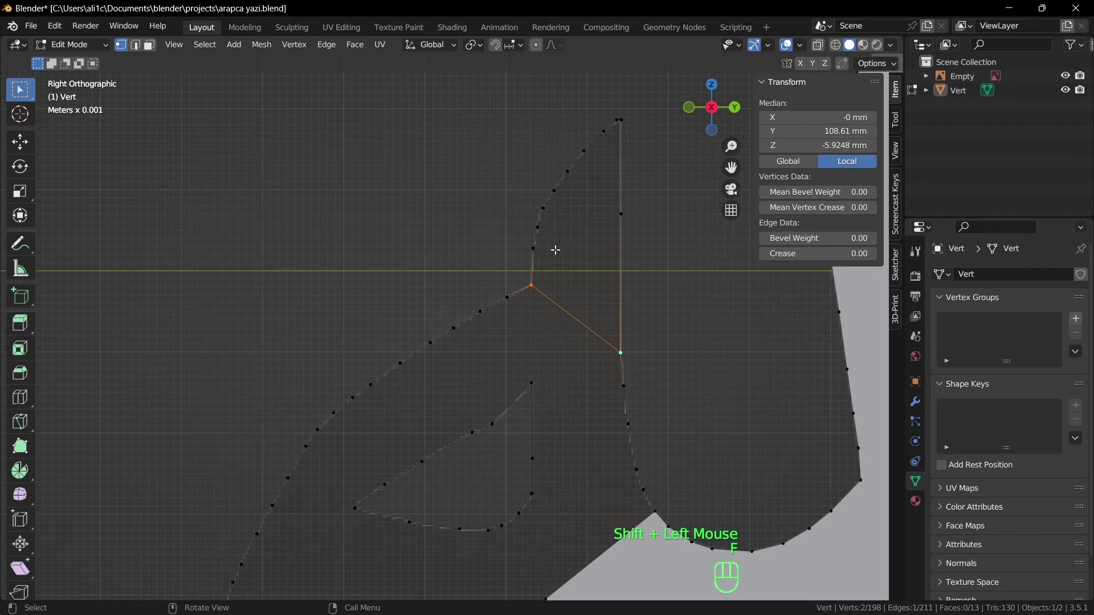
Fill the pointed tip of the left upright stroke above the new connecting edge with one face
left_click(567, 170, "ctrl")
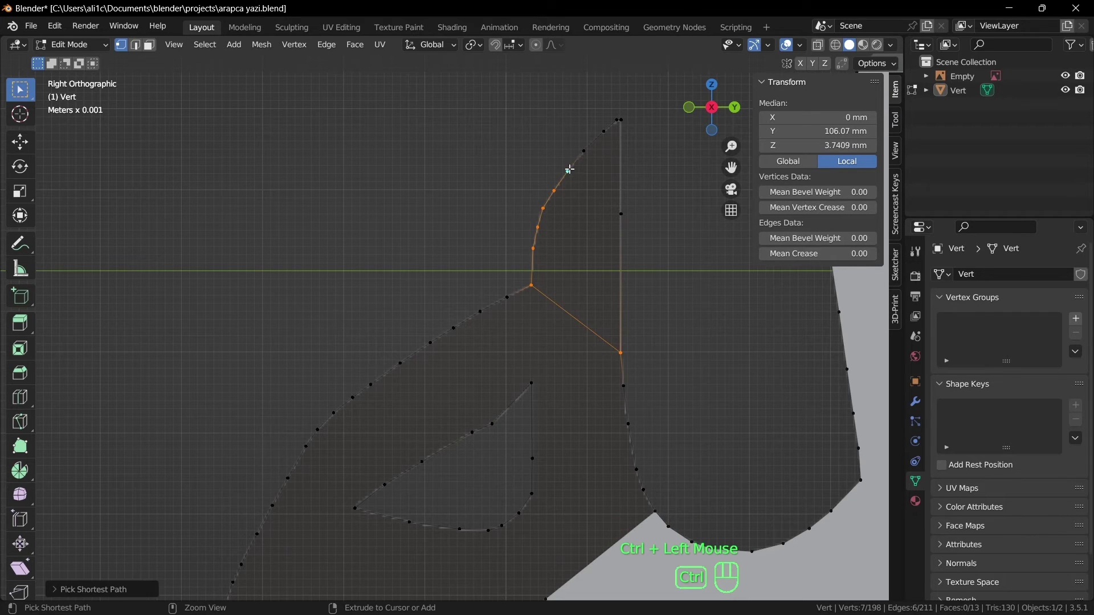
left_click(621, 213, "ctrl")
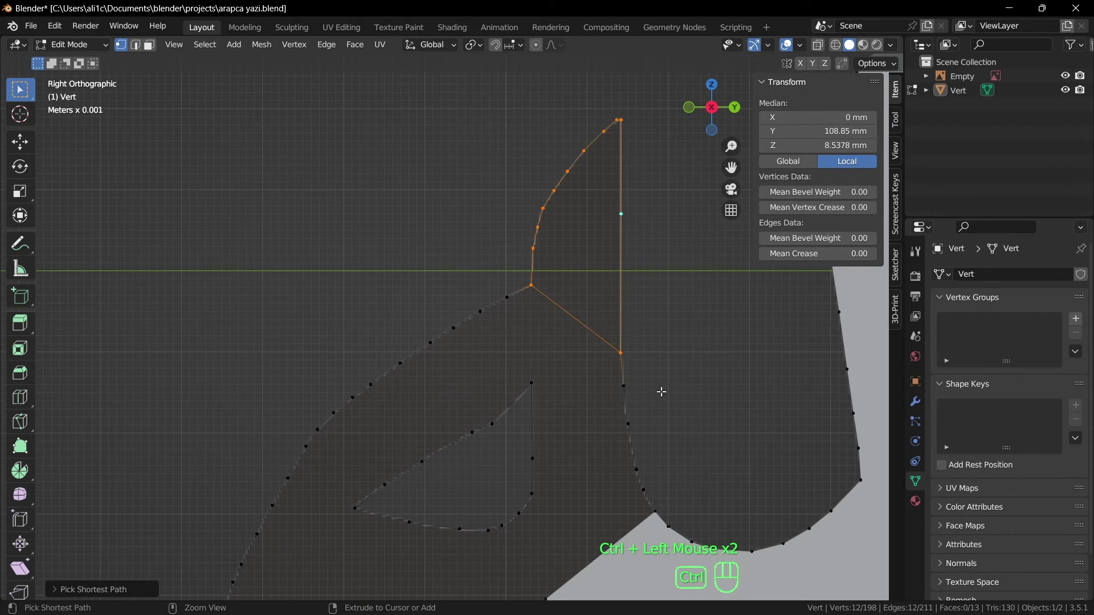
key("f")
Connect the inner hole's lower-right vertex at Y 103.17 mm, Z -27.469 mm to the upper-left corner of the filled bowl face
scroll(508, 377, "down", 2)
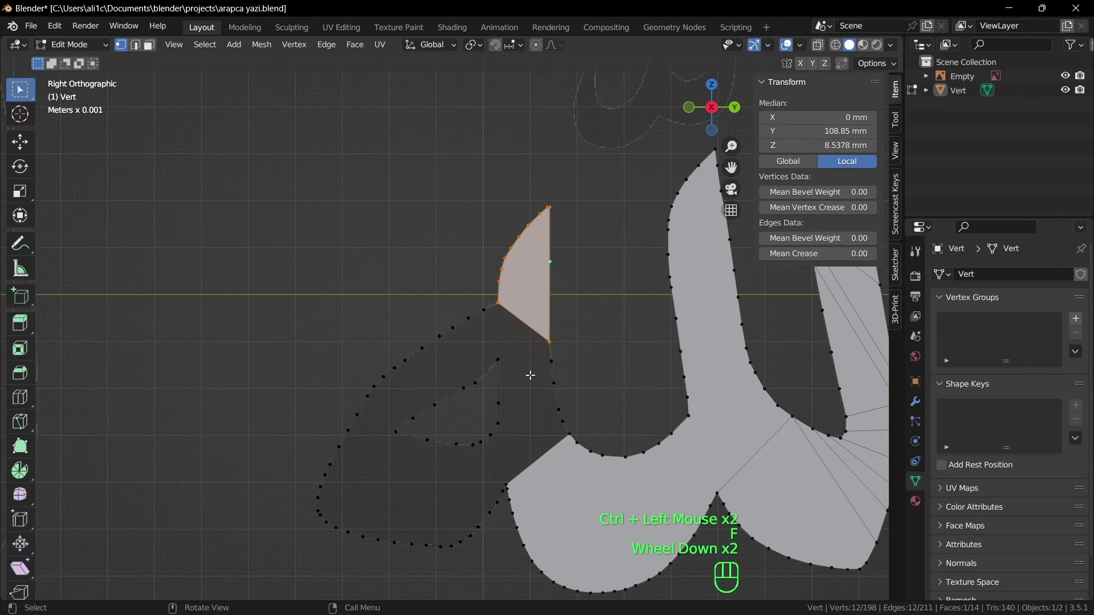
scroll(574, 433, "up", 2)
middle_click_drag(575, 437, 586, 171, "shift")
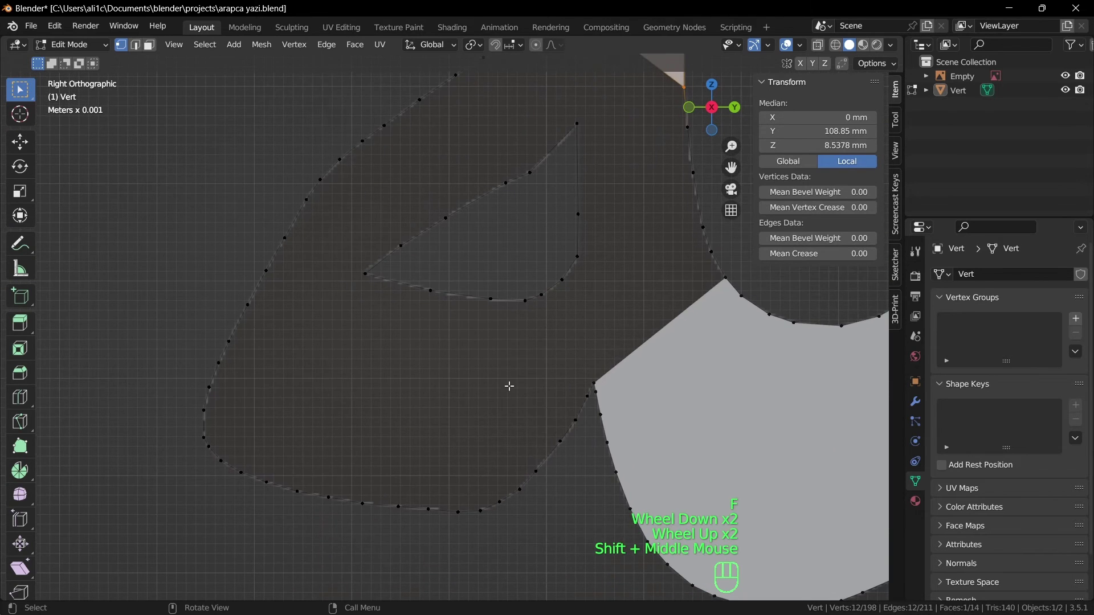
middle_click_drag(518, 387, 333, 441, "shift")
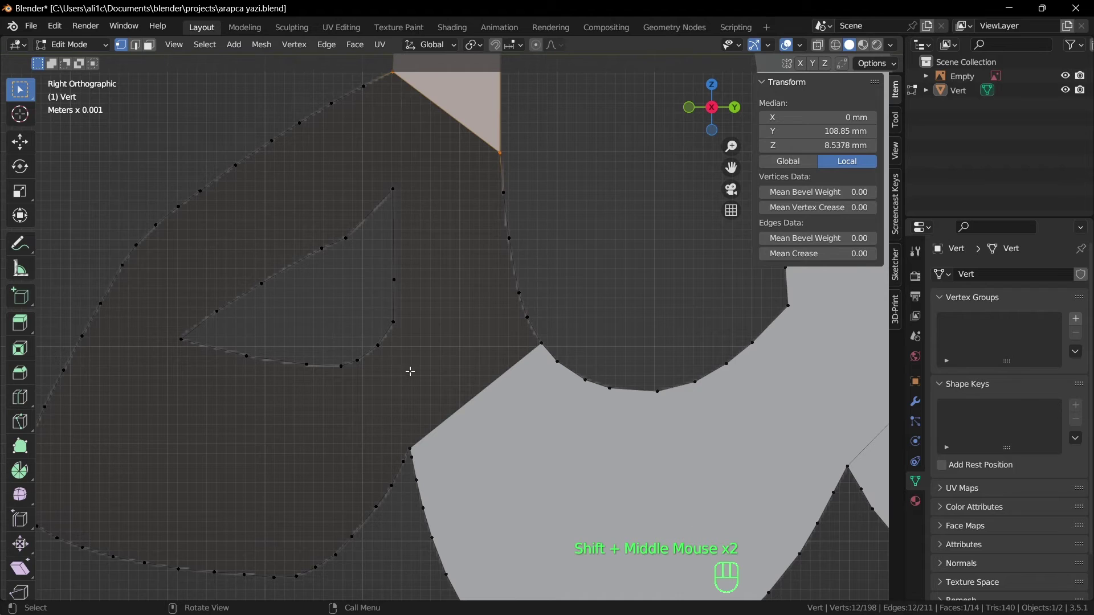
left_click(394, 321)
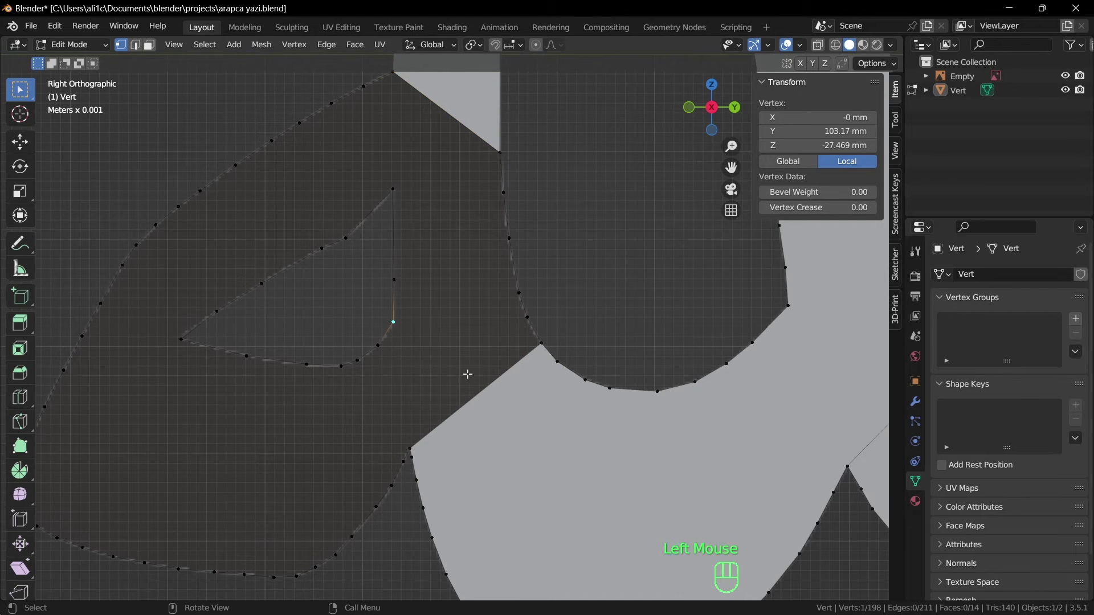
left_click(541, 355, "shift")
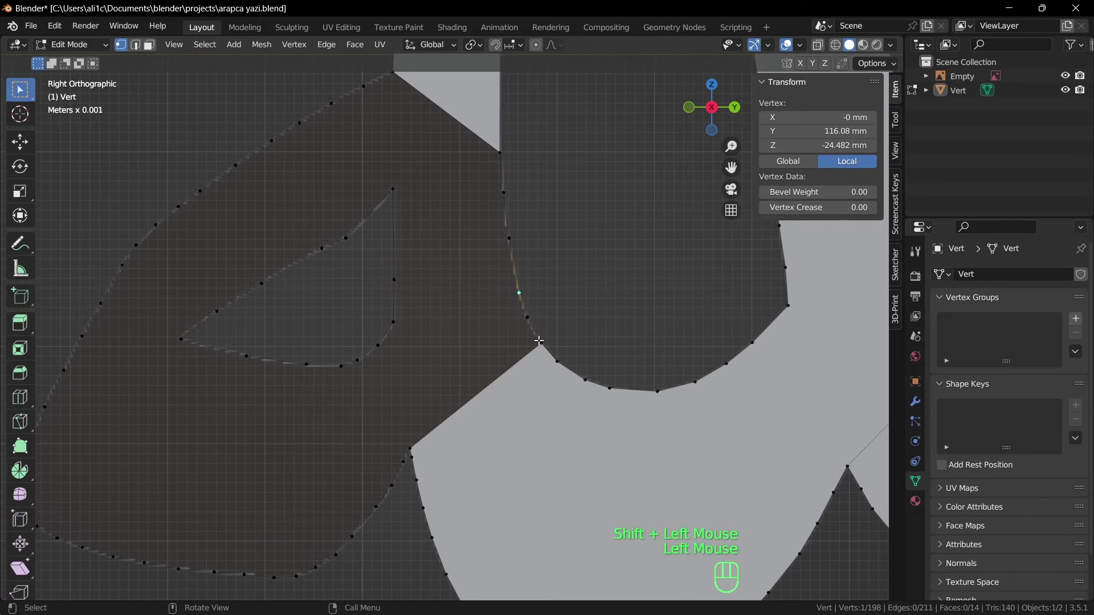
left_click(401, 323, "shift")
left_click(402, 323, "shift")
key("f")
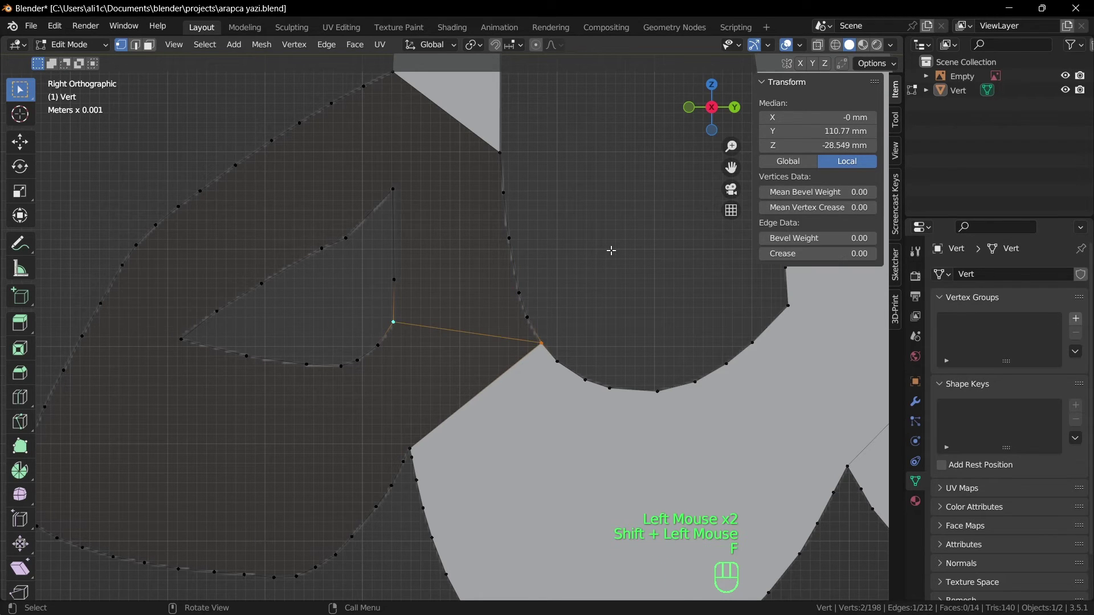
key("f")
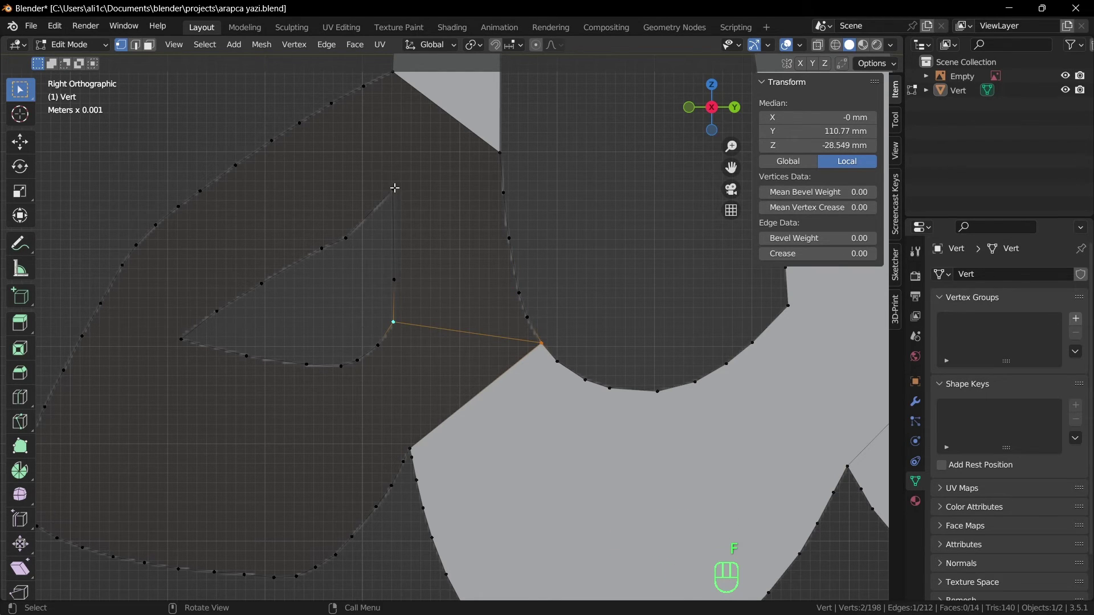
Connect the hole's top vertex to the outer left curve, and fill the section between the tip face, the hole and the bowl
left_click(393, 188)
left_click(271, 140, "shift")
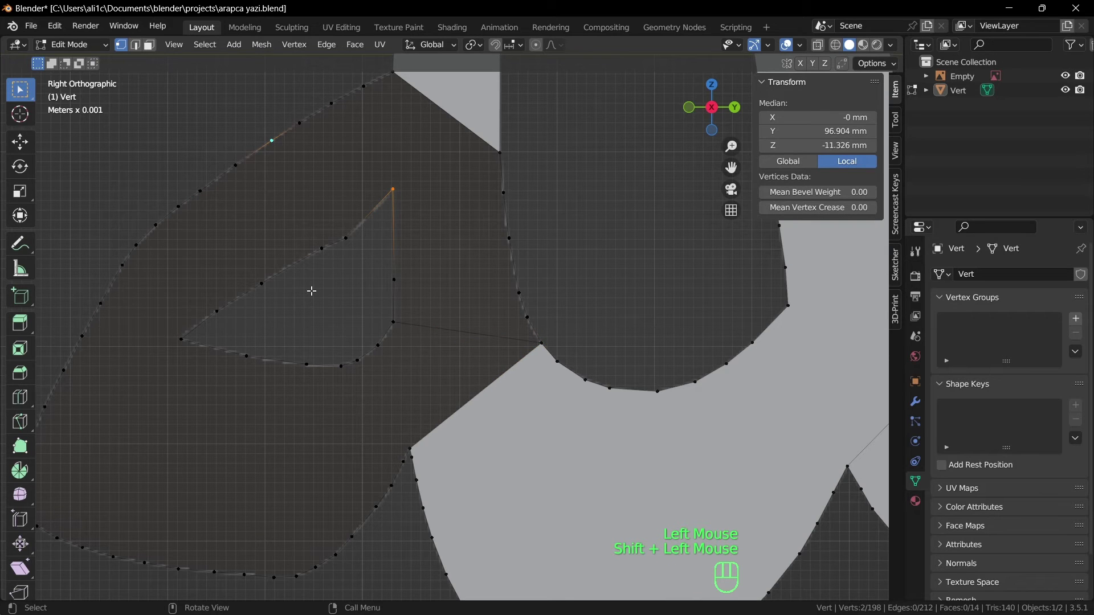
key("f")
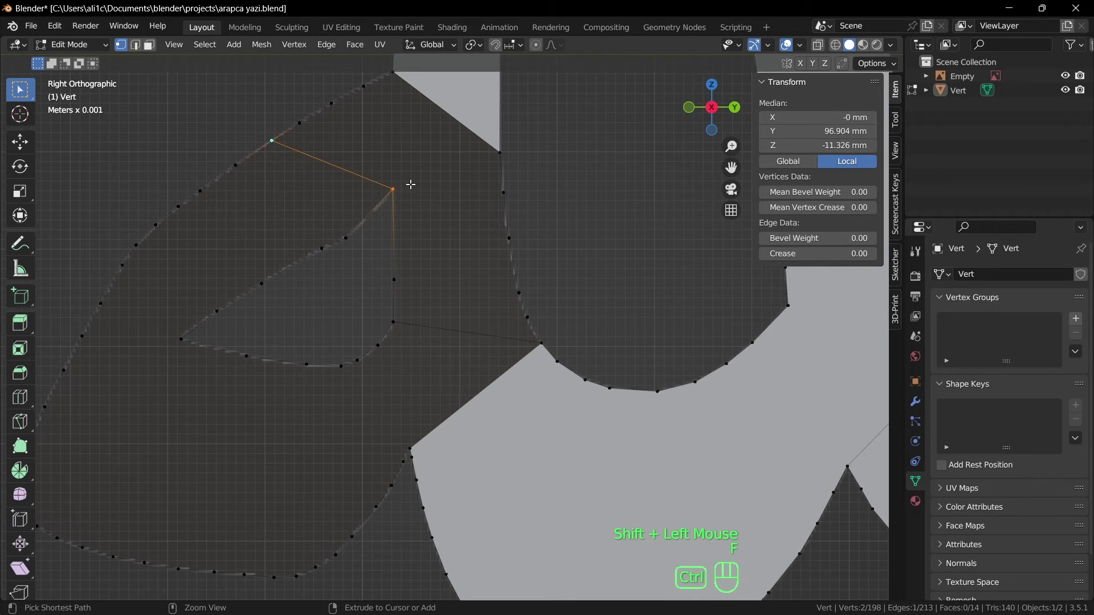
left_click(513, 242, "ctrl")
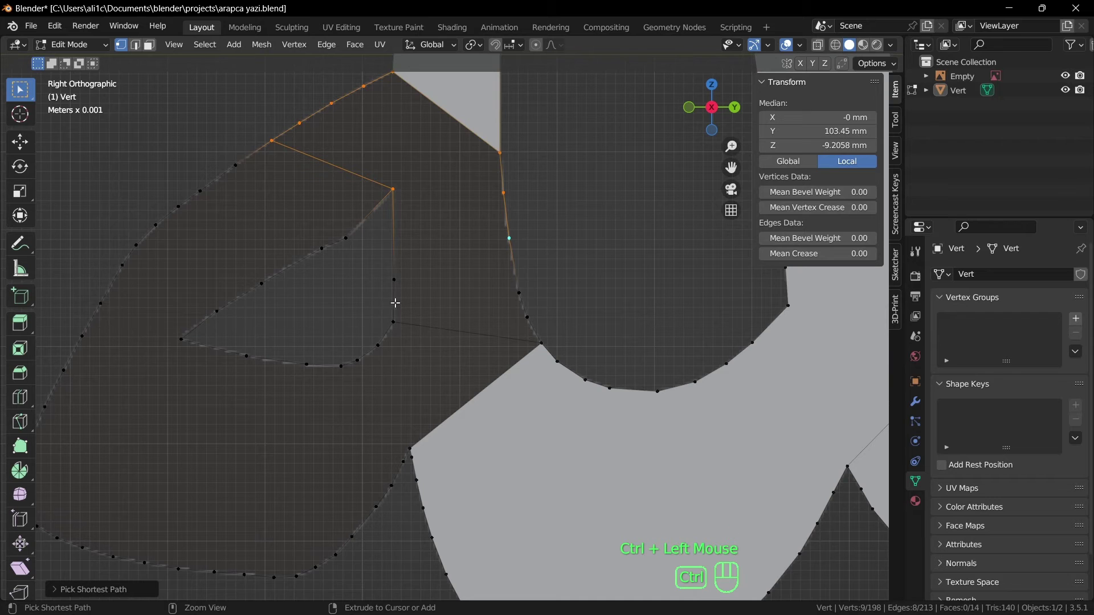
left_click(395, 280, "ctrl")
key("f")
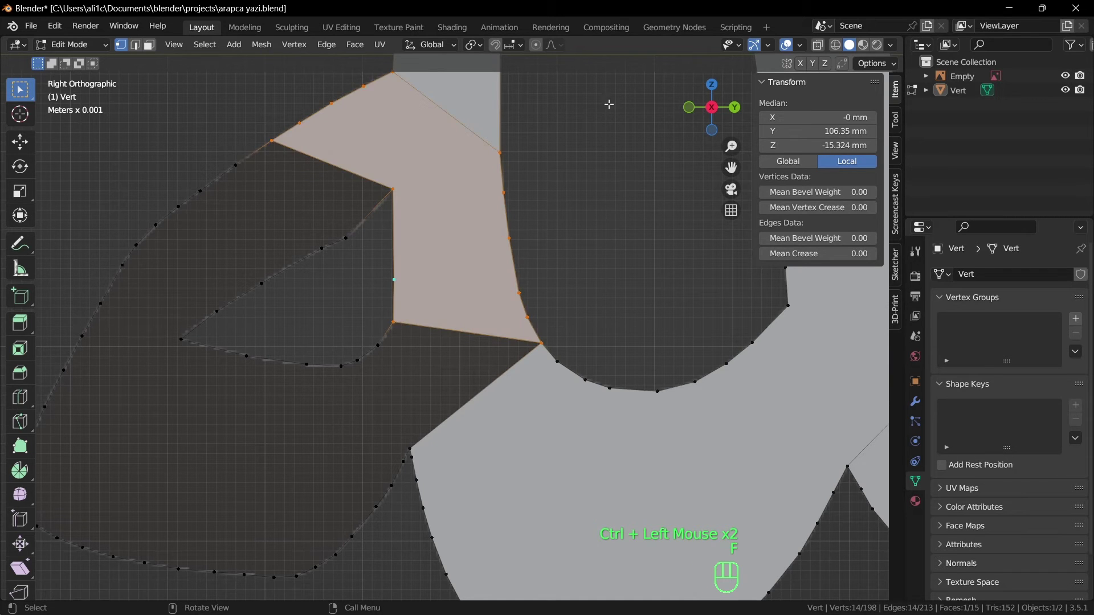
Connect the hole's left tip vertex to the lower-left vertex of the letter's outer outline
scroll(264, 300, "down", 2)
middle_click_drag(285, 383, 373, 367, "shift")
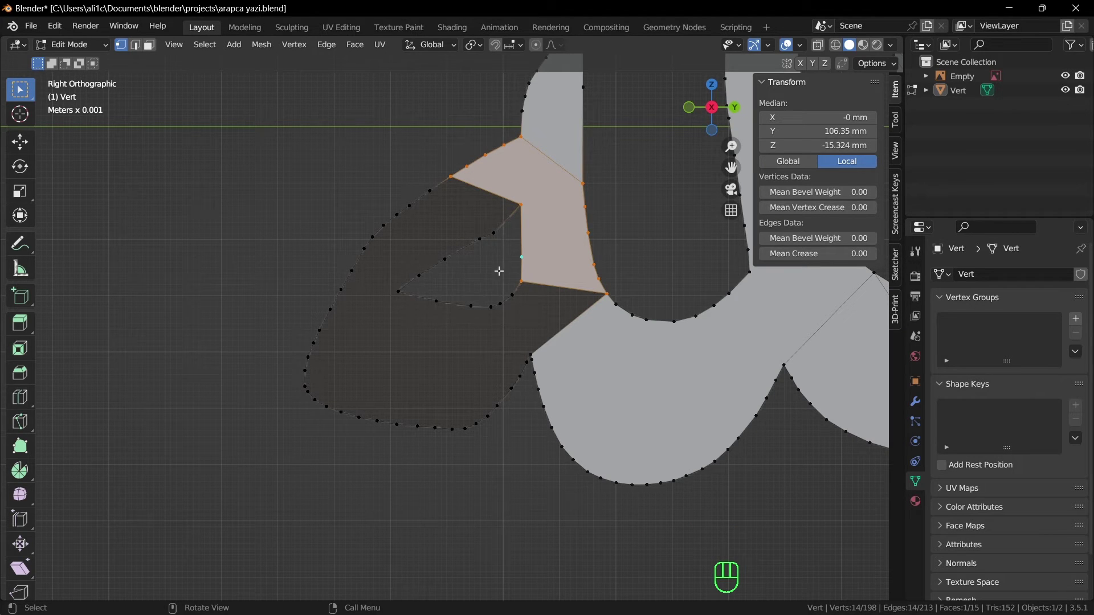
scroll(320, 393, "up", 1)
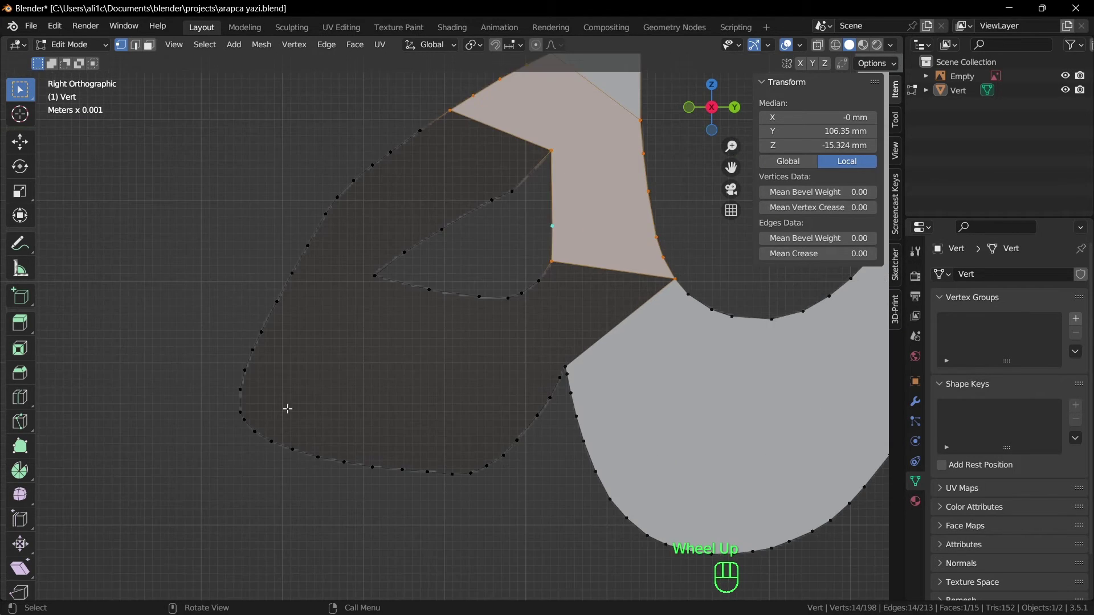
left_click(240, 412)
left_click(375, 276, "shift")
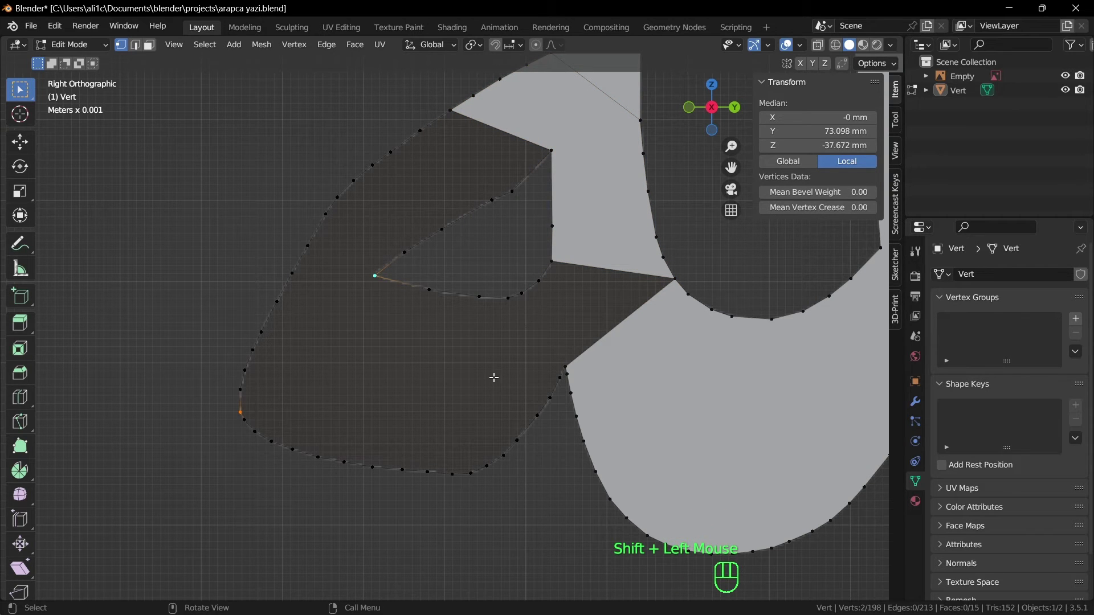
key("f")
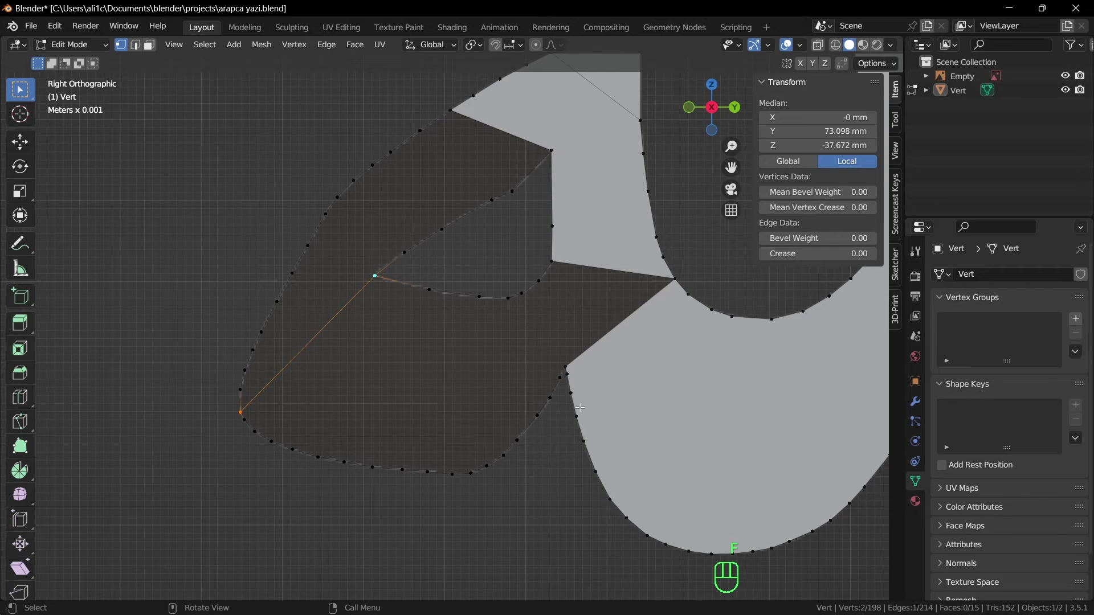
Fill the letter section beneath the inner hole, from the left connecting edge to the bowl, with one face
left_click(568, 373, "ctrl")
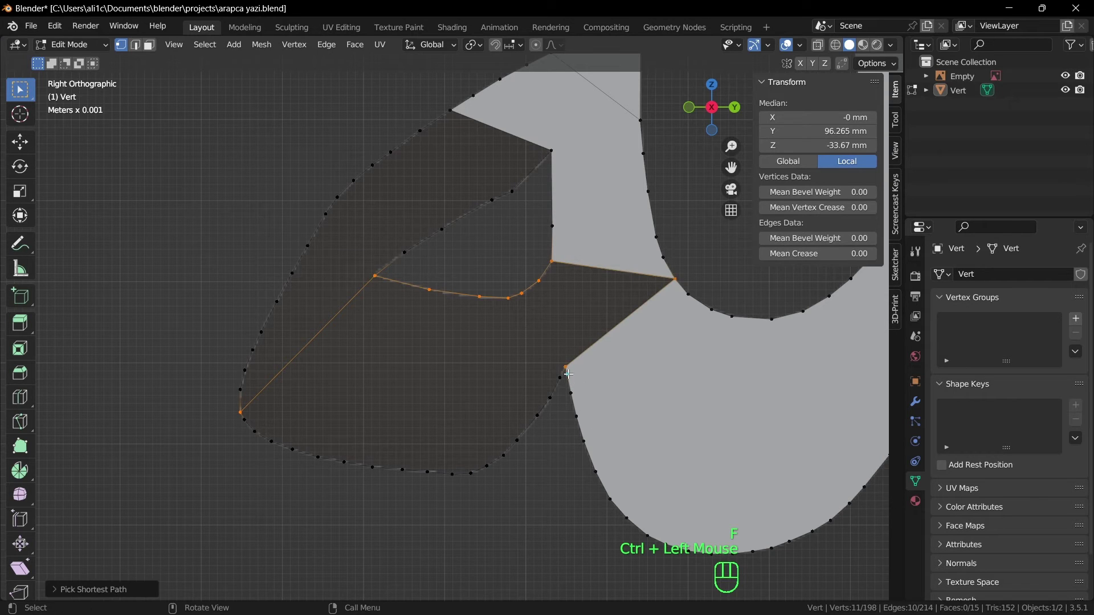
left_click(557, 383)
left_click(569, 366)
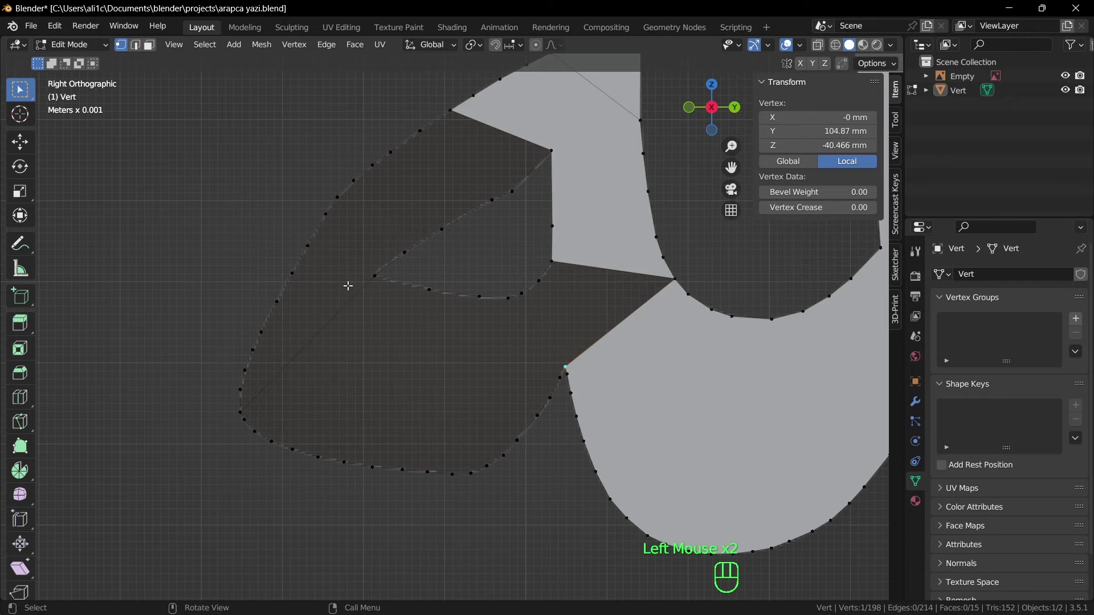
left_click(375, 276, "ctrl")
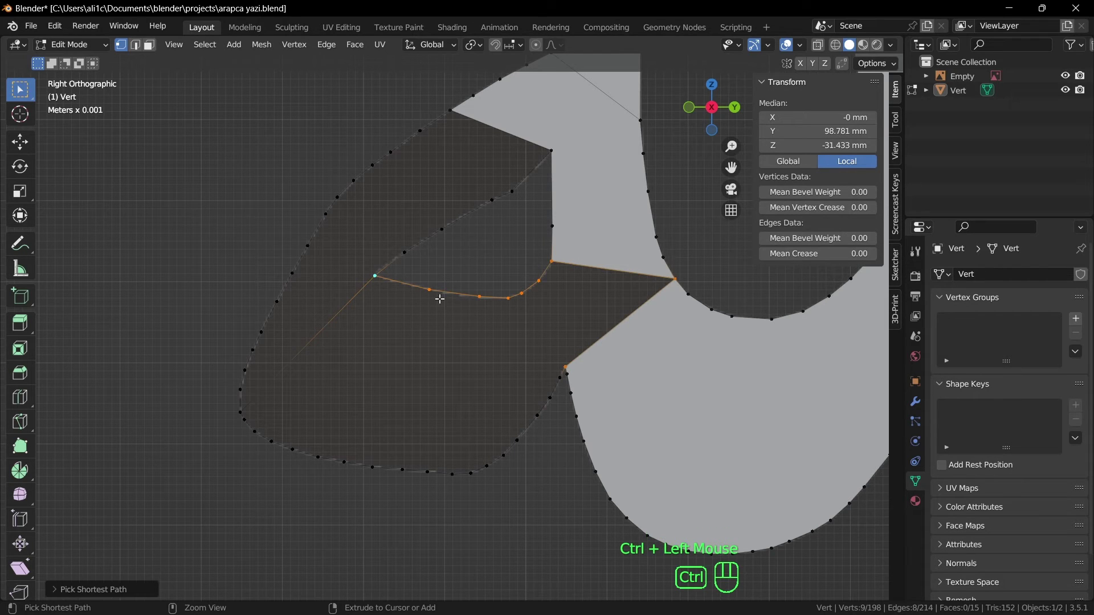
left_click(372, 468, "ctrl")
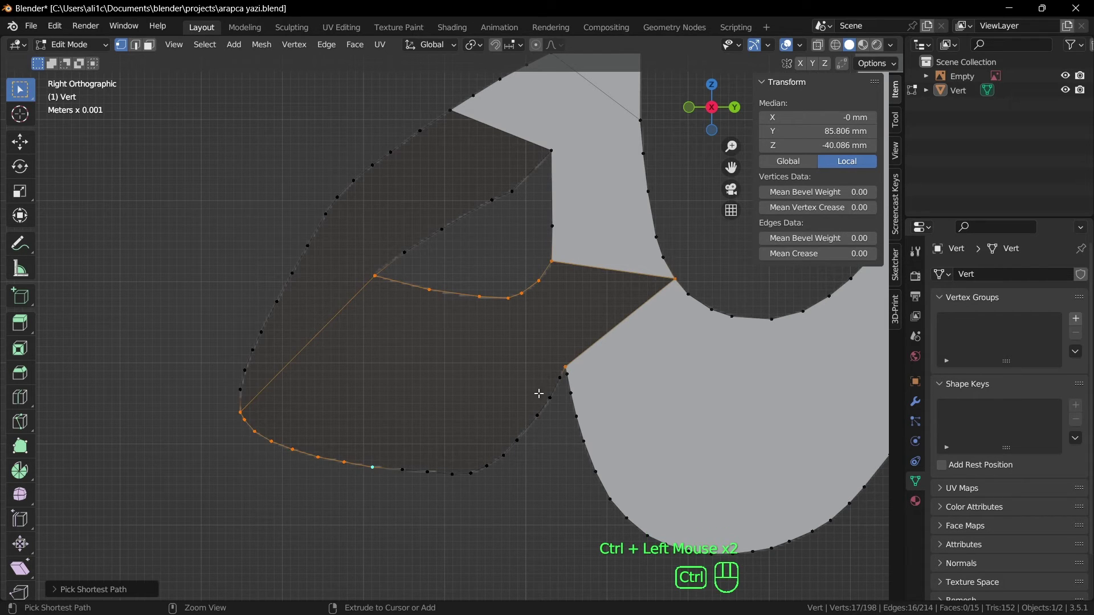
left_click(560, 378, "ctrl")
key("f")
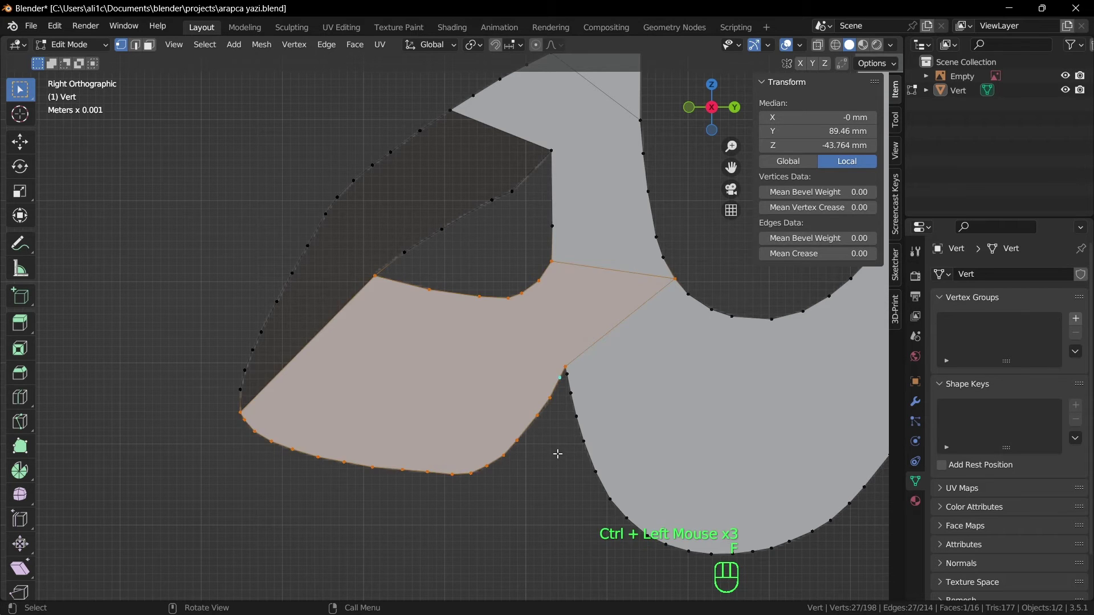
Fill the remaining section between the hole's upper edge and the letter's outer left curve with one face
scroll(430, 388, "down", 1)
middle_click_drag(422, 391, 427, 423)
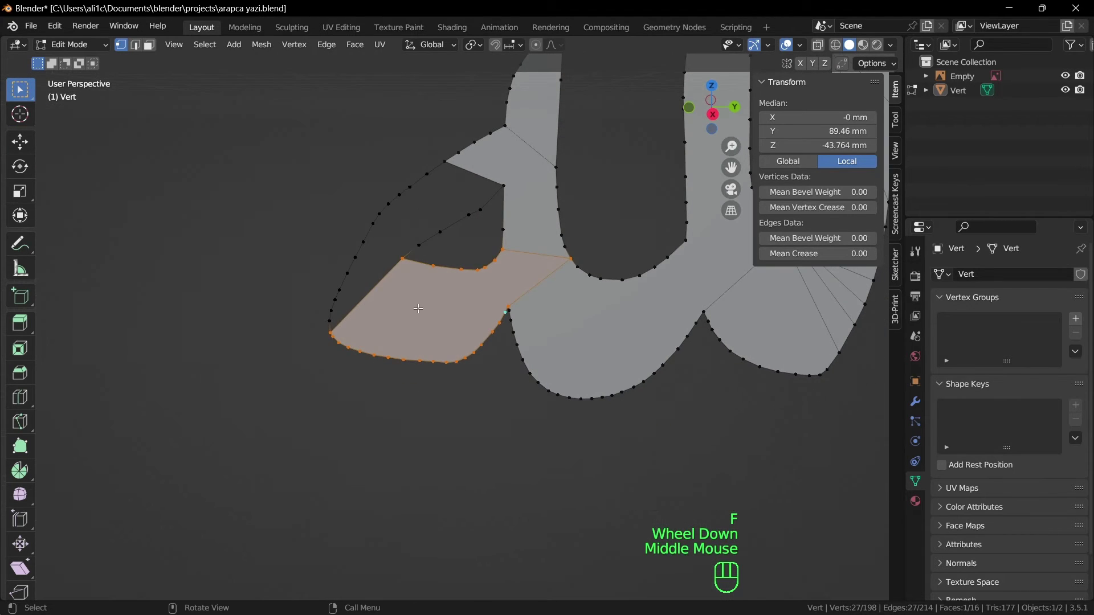
left_click(428, 281)
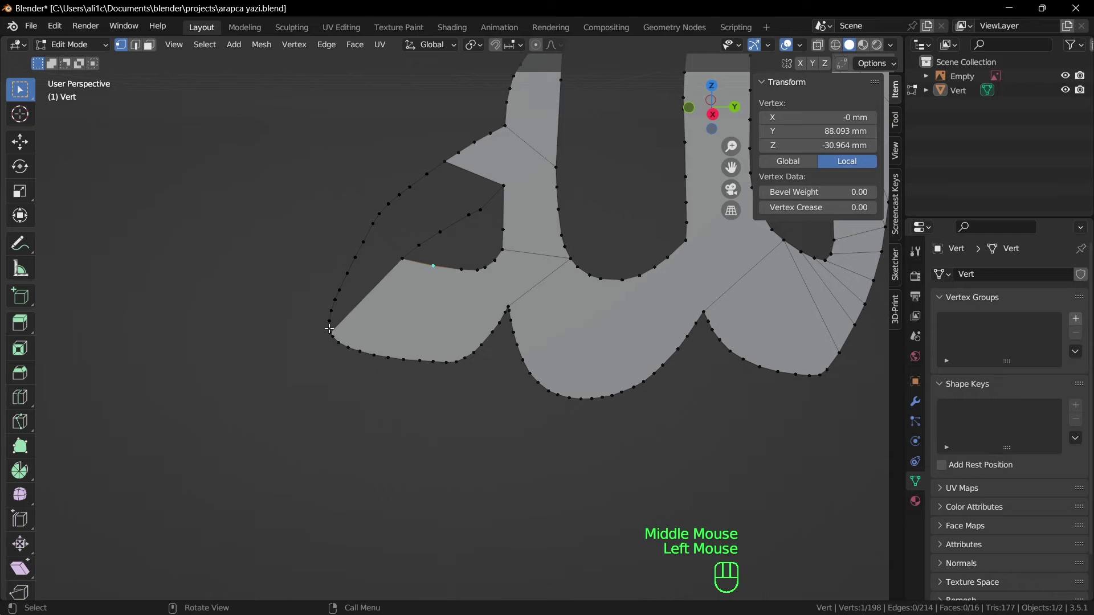
left_click(499, 186)
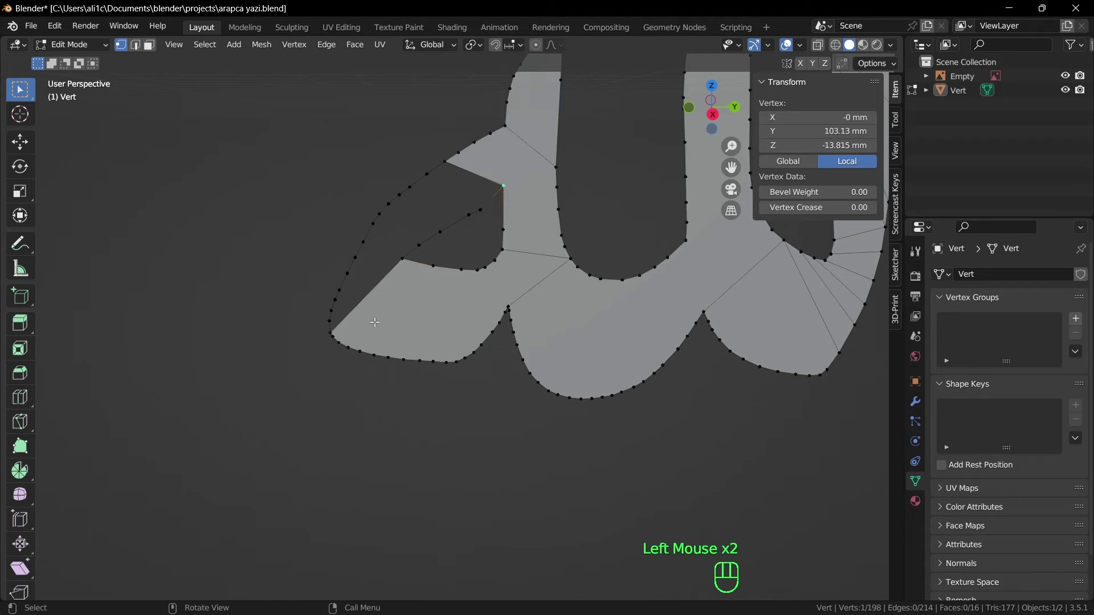
left_click(331, 311, "ctrl")
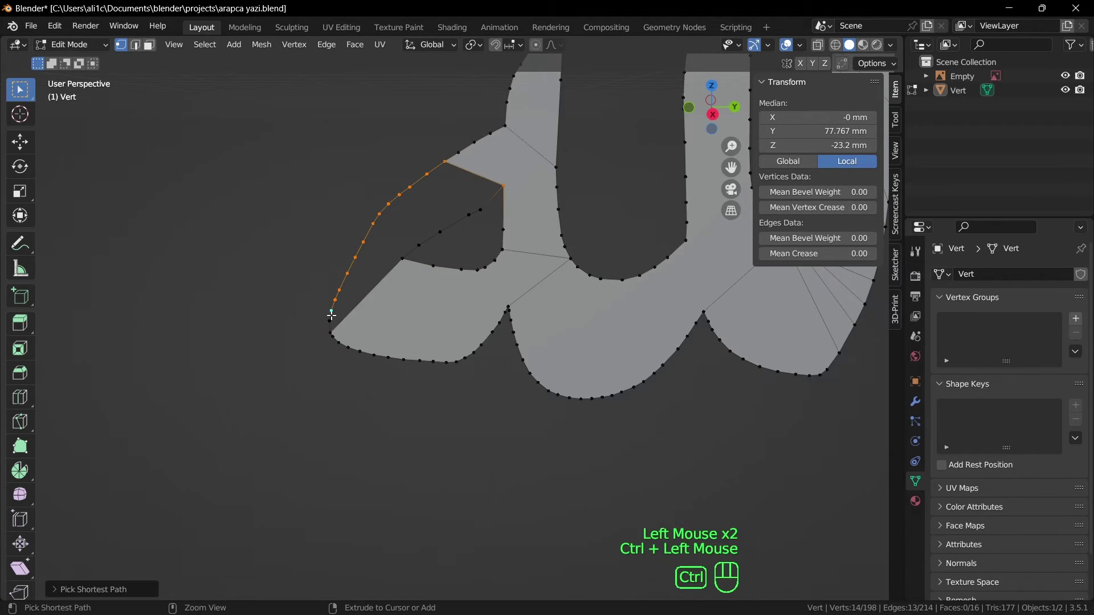
left_click(332, 331, "ctrl")
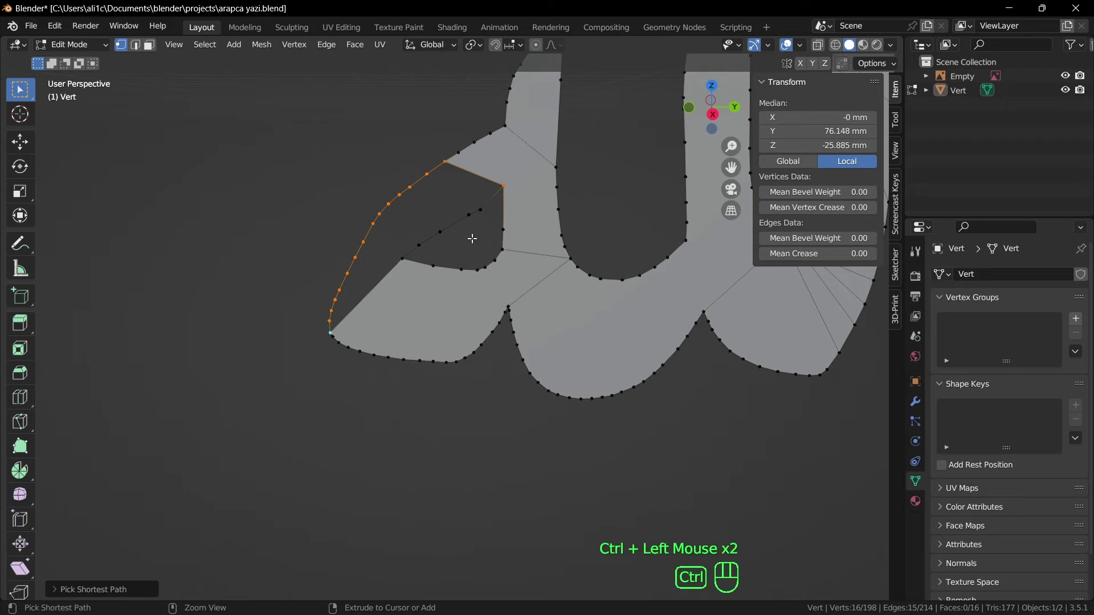
left_click(484, 210, "ctrl")
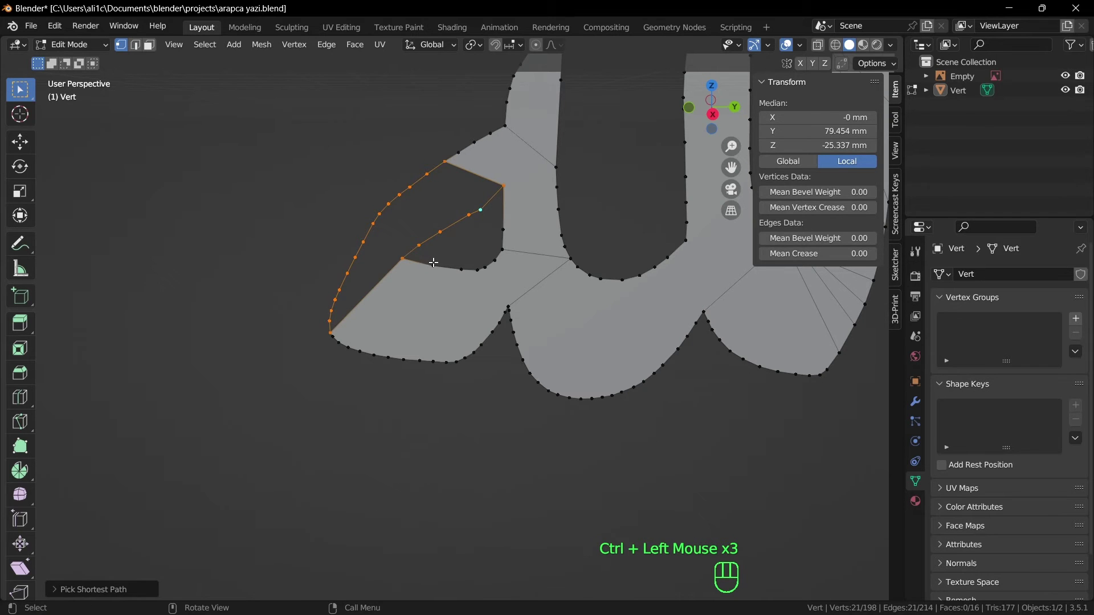
key("f")
Leave Edit Mode and examine the filled first word from several angles for gaps
scroll(434, 263, "down", 2)
middle_click_drag(433, 263, 649, 395)
scroll(627, 403, "down", 2)
key("Tab")
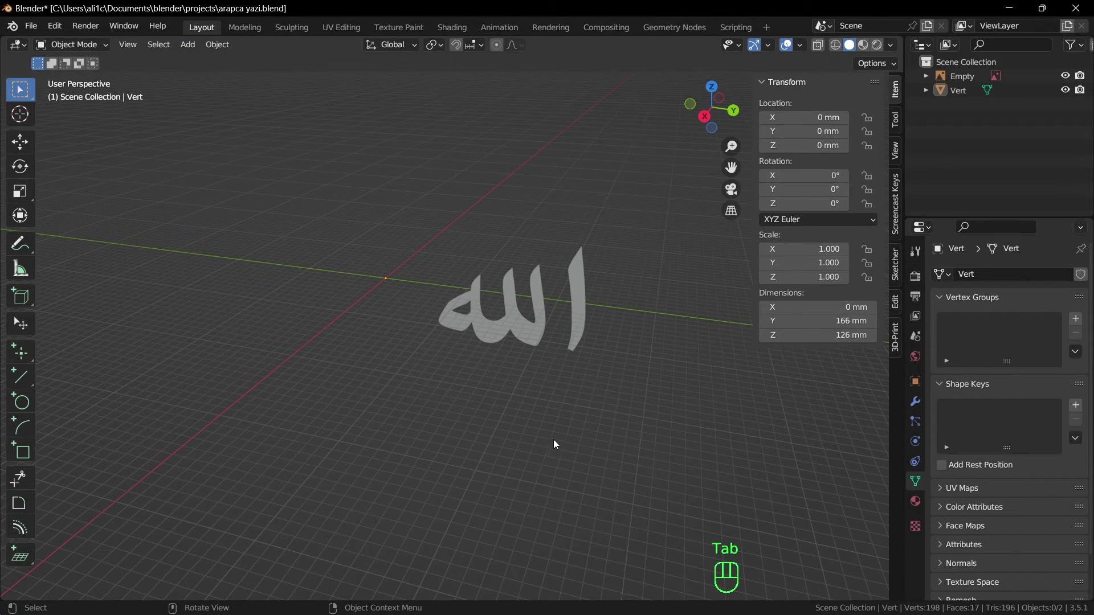
middle_click_drag(615, 409, 487, 421)
scroll(638, 382, "up", 1)
scroll(682, 362, "up", 1)
scroll(683, 359, "up", 1, "shift")
scroll(491, 424, "down", 1)
scroll(493, 425, "down", 1)
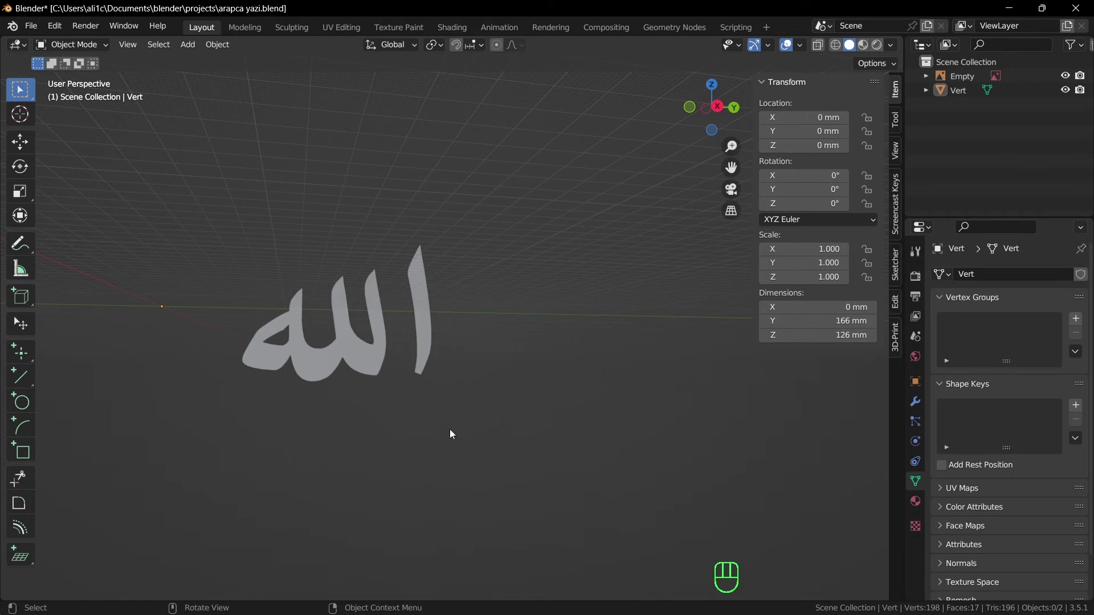
middle_click_drag(449, 429, 469, 446)
scroll(487, 414, "down", 1)
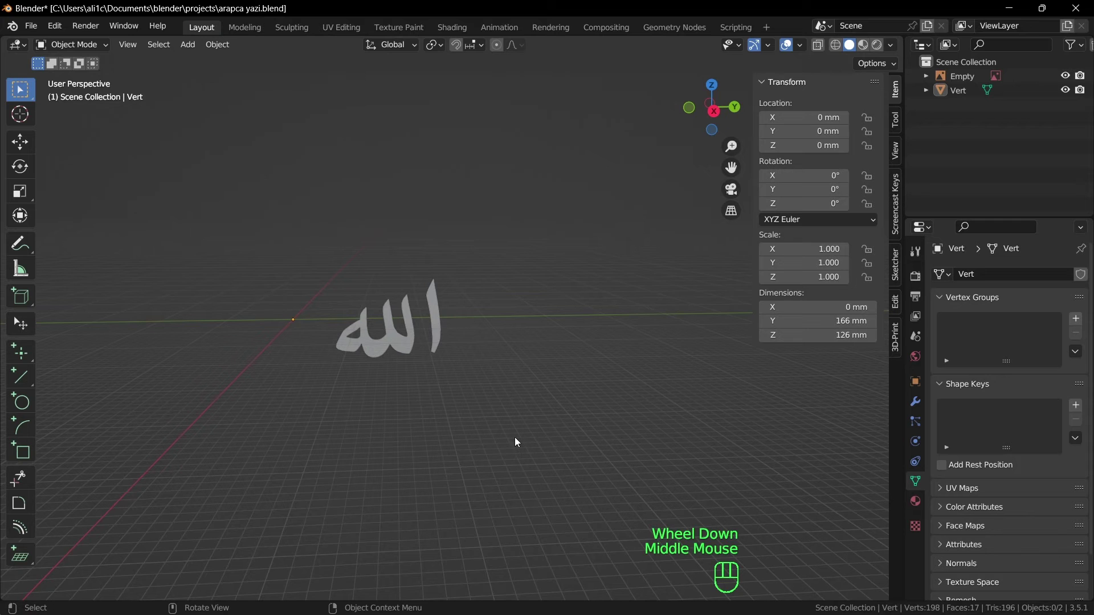
Return to the right orthographic view and examine the untraced second word beside the filled one
key("grave")
left_click(638, 430)
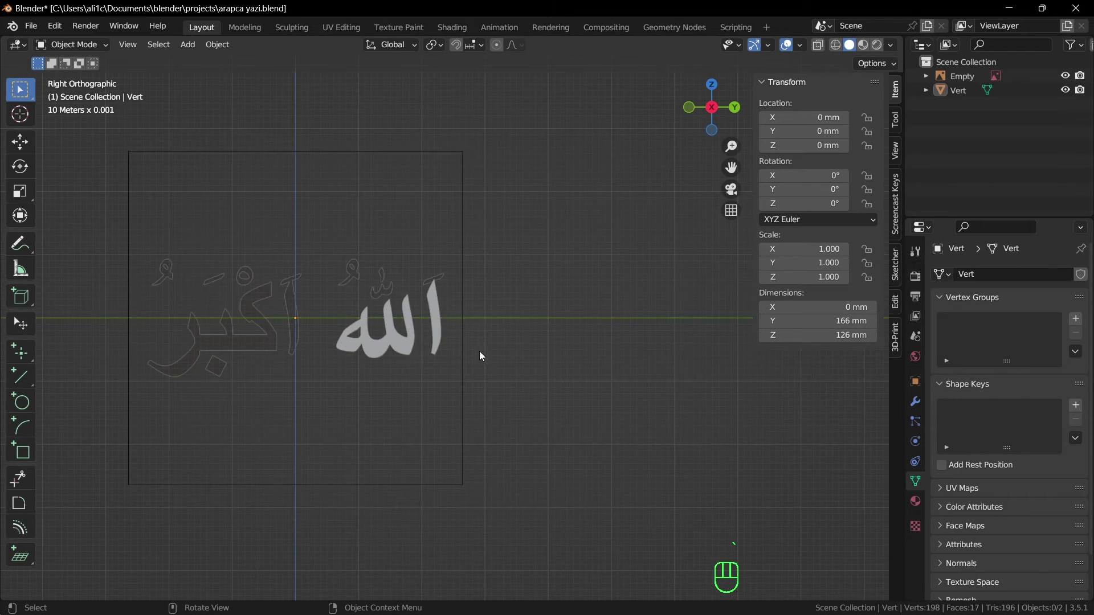
scroll(405, 428, "up", 2)
middle_click_drag(408, 429, 583, 374, "shift")
scroll(474, 388, "down", 2)
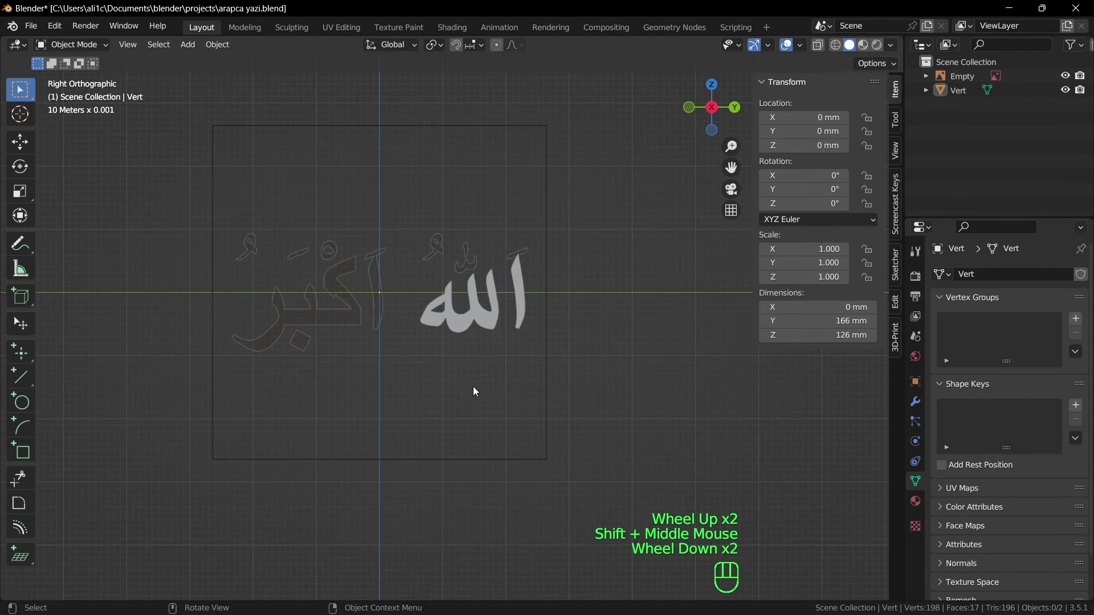
middle_click_drag(473, 388, 573, 389, "shift")
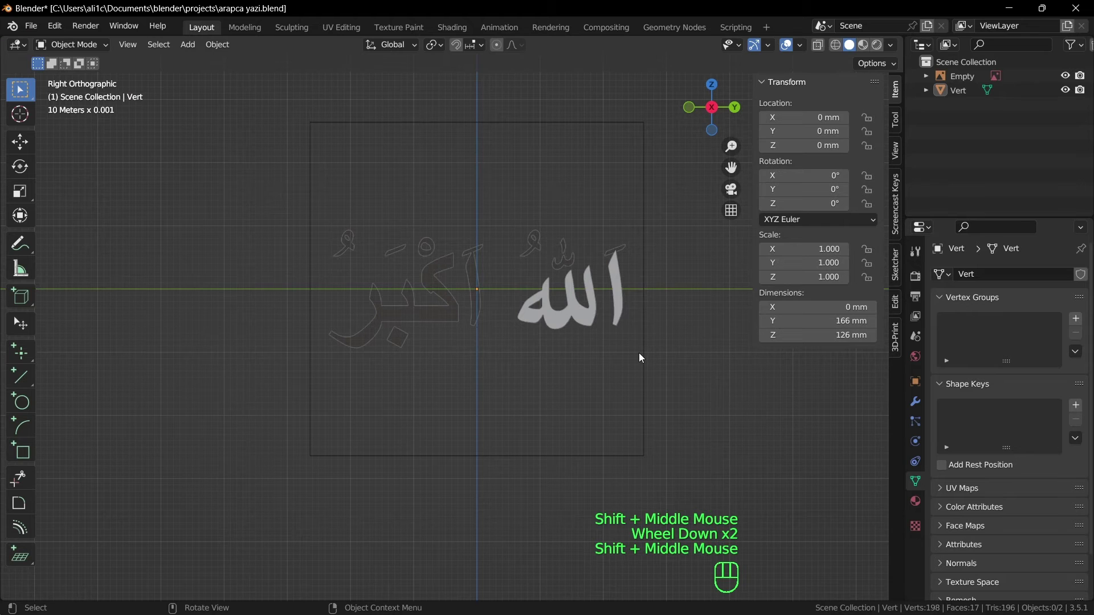
scroll(636, 322, "up", 2)
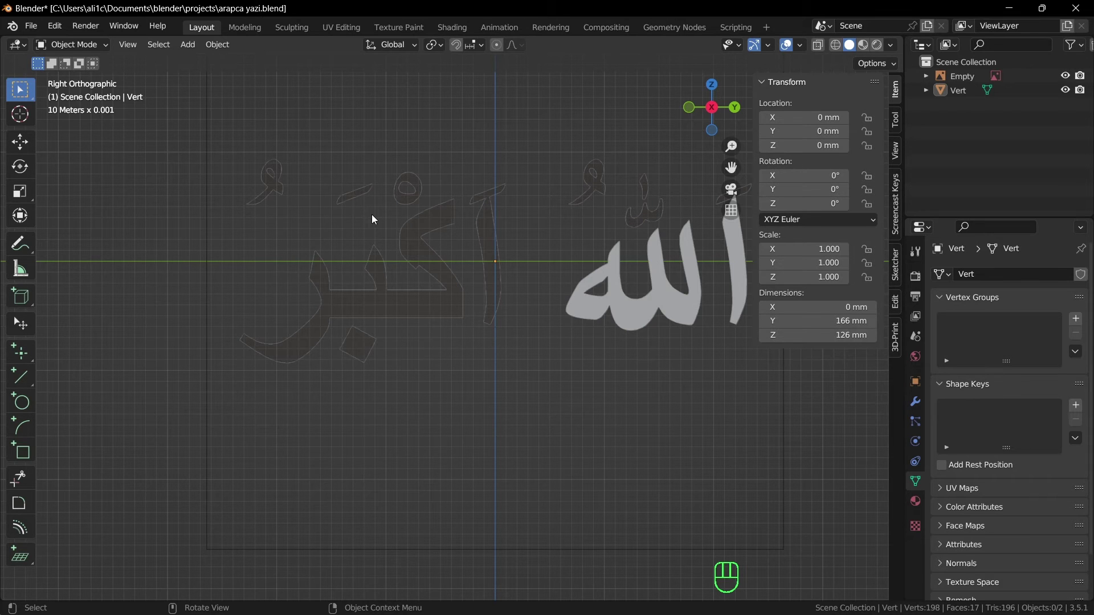
middle_click_drag(603, 349, 502, 218, "shift")
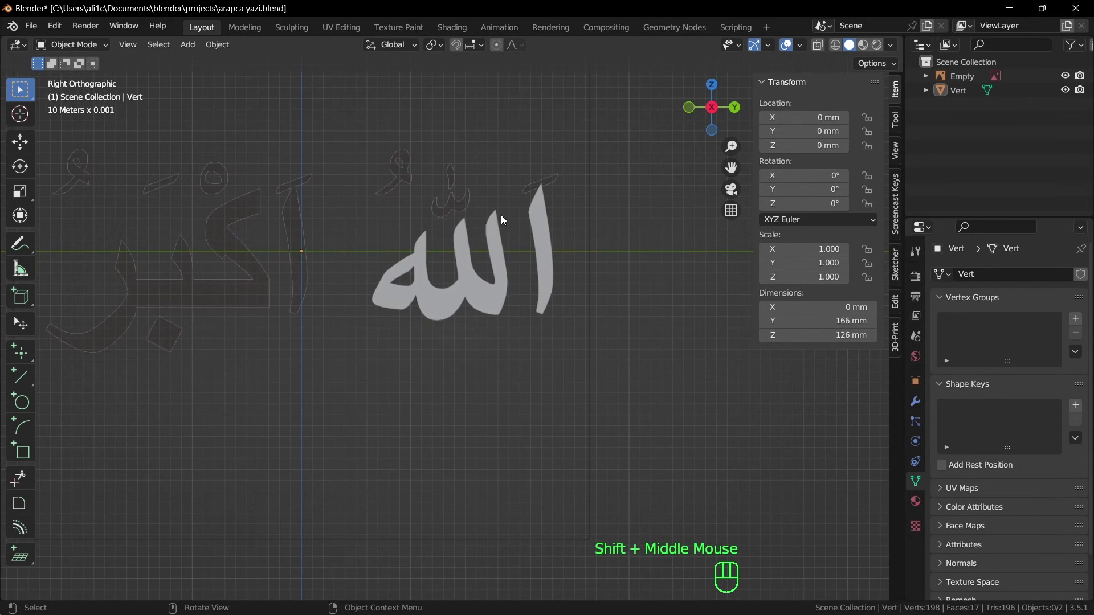
middle_click_drag(317, 281, 604, 279, "shift")
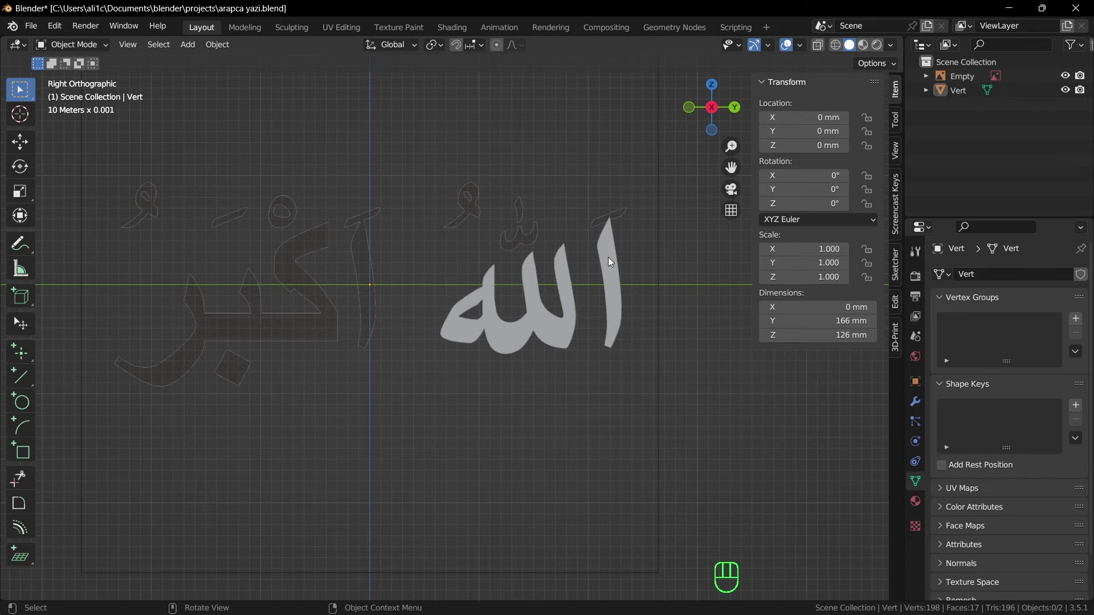
scroll(442, 360, "up", 2)
middle_click_drag(442, 360, 658, 397, "shift")
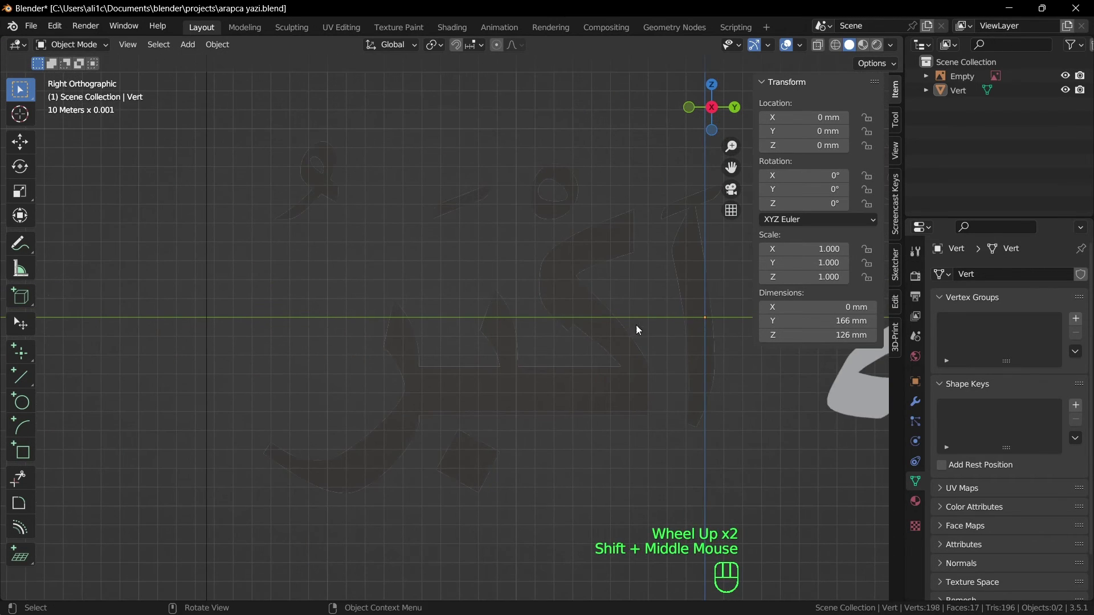
middle_click_drag(612, 332, 458, 335, "shift")
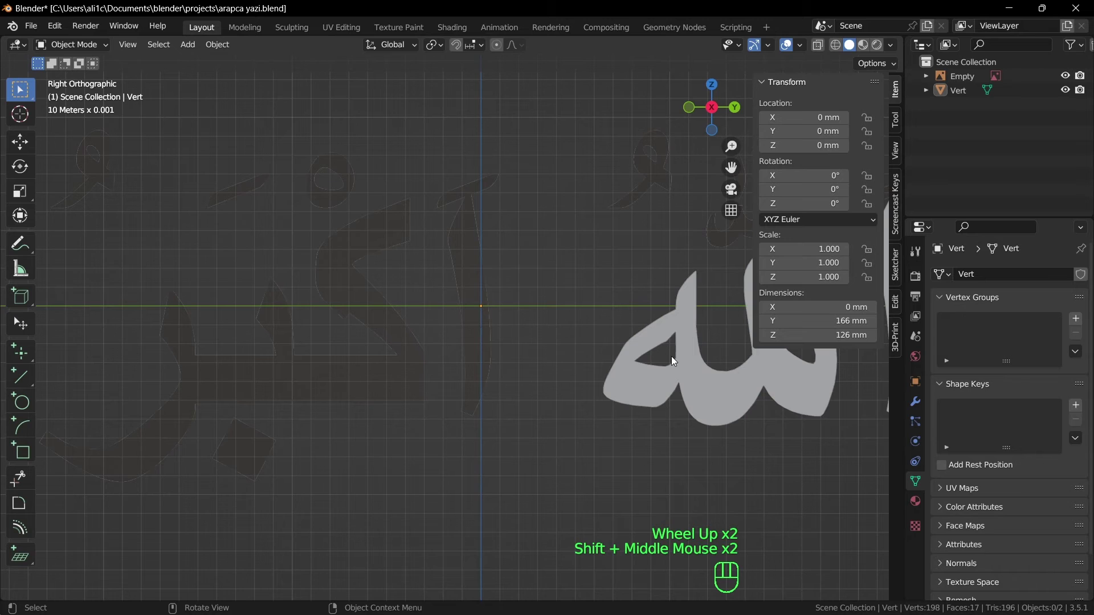
In Edit Mode, duplicate the left upright stroke's tip vertex to the second word's upper arm corner at Y -37.55 mm, Z 57.583 mm
key("Tab")
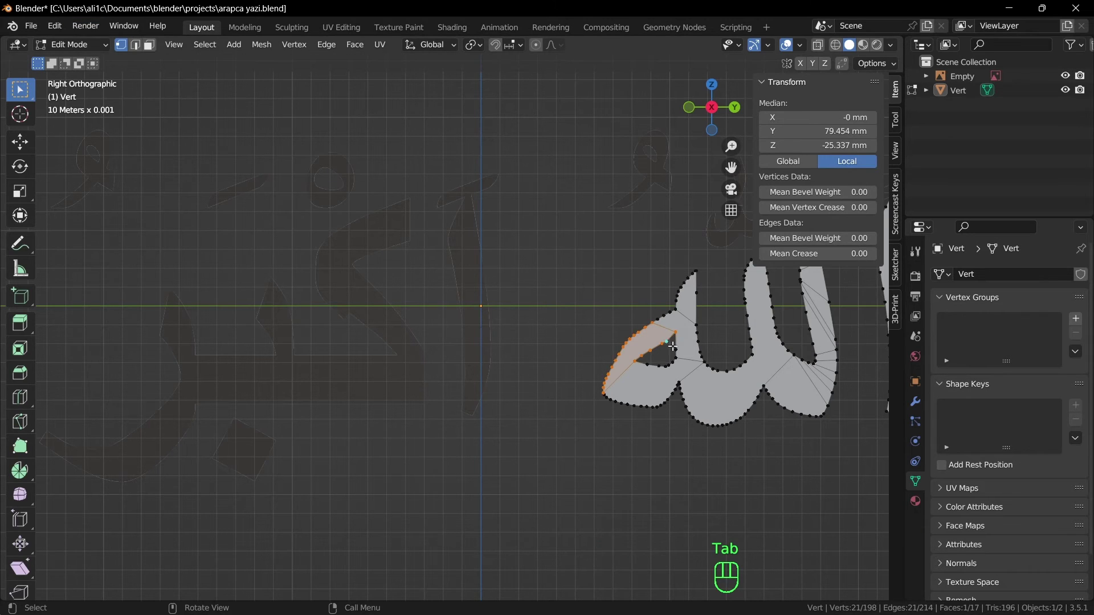
left_click(690, 272)
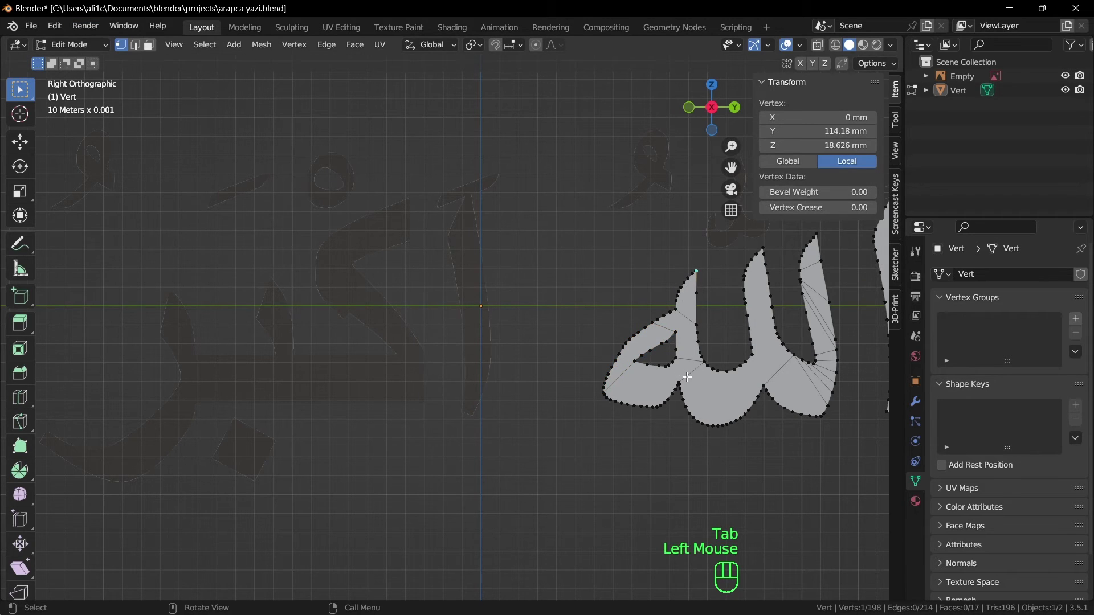
key("shift+d")
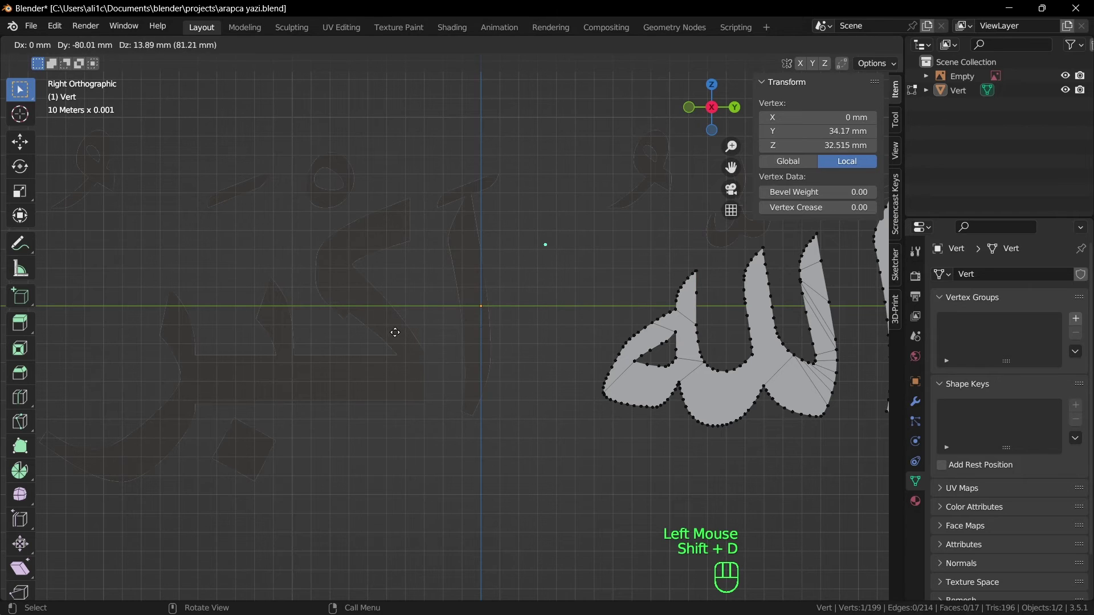
left_click(266, 283)
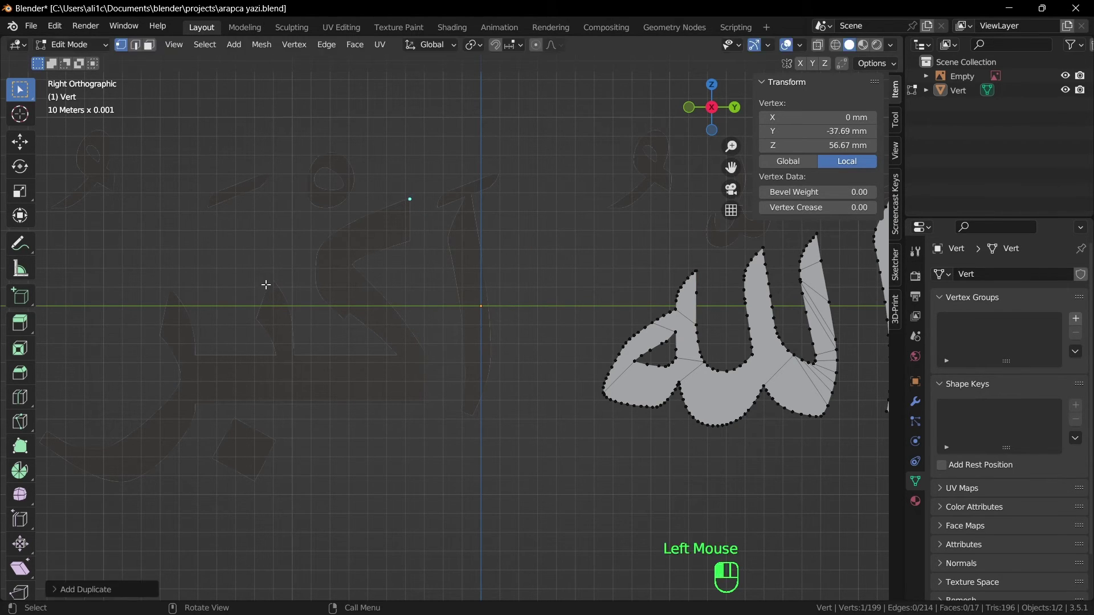
scroll(334, 298, "up", 2)
middle_click_drag(359, 266, 508, 330, "shift")
scroll(437, 344, "up", 2)
key("g")
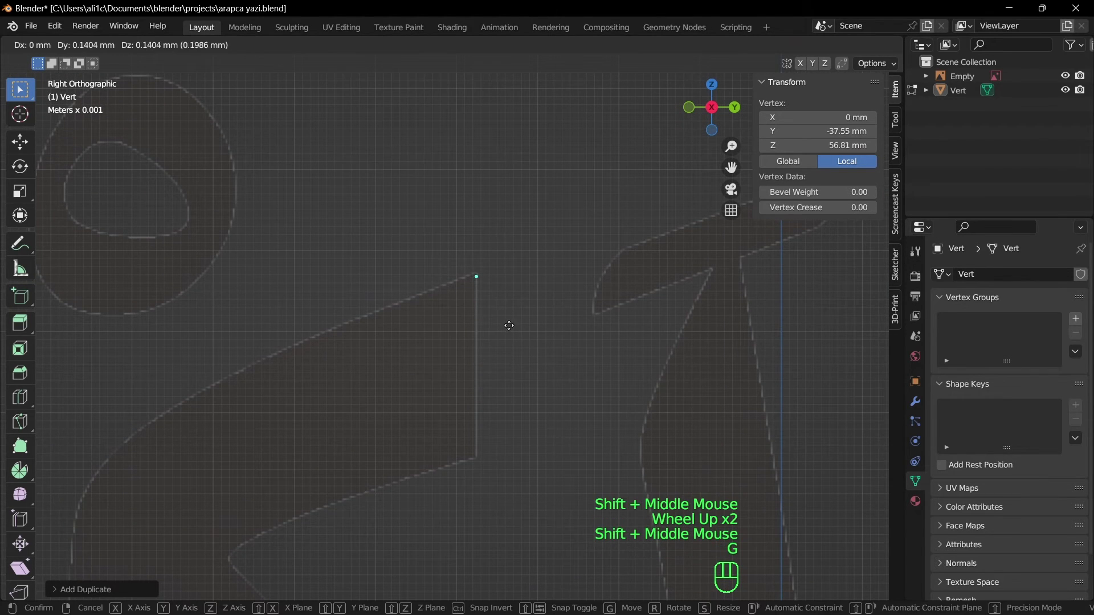
left_click(508, 320)
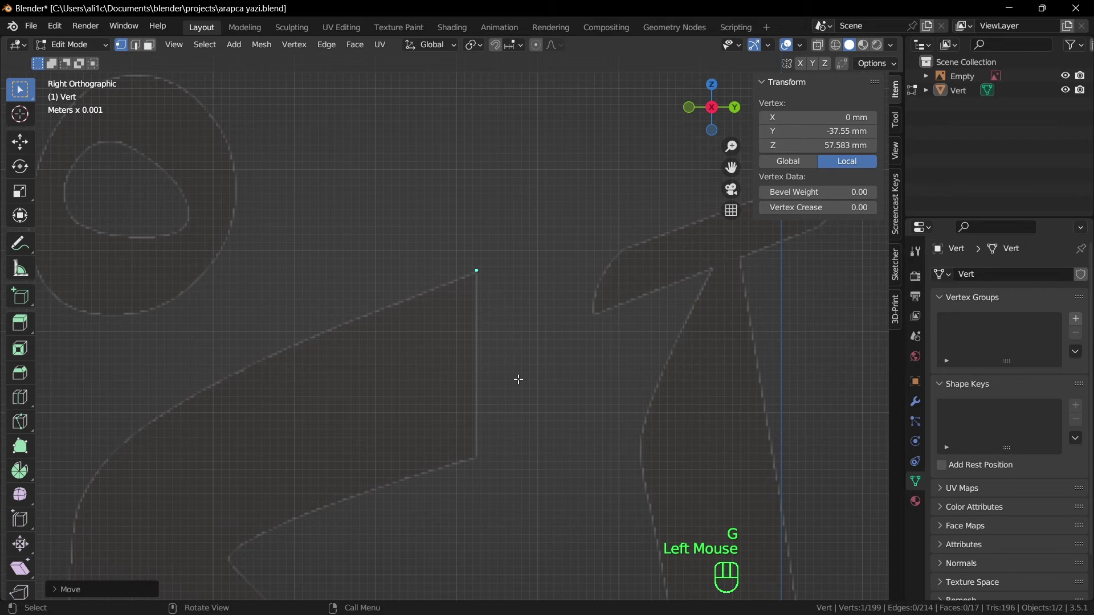
Extrude vertices down the arm's straight end and along its lower edge, around the inner corner to Y -66.48 mm, Z 19.804 mm
key("e")
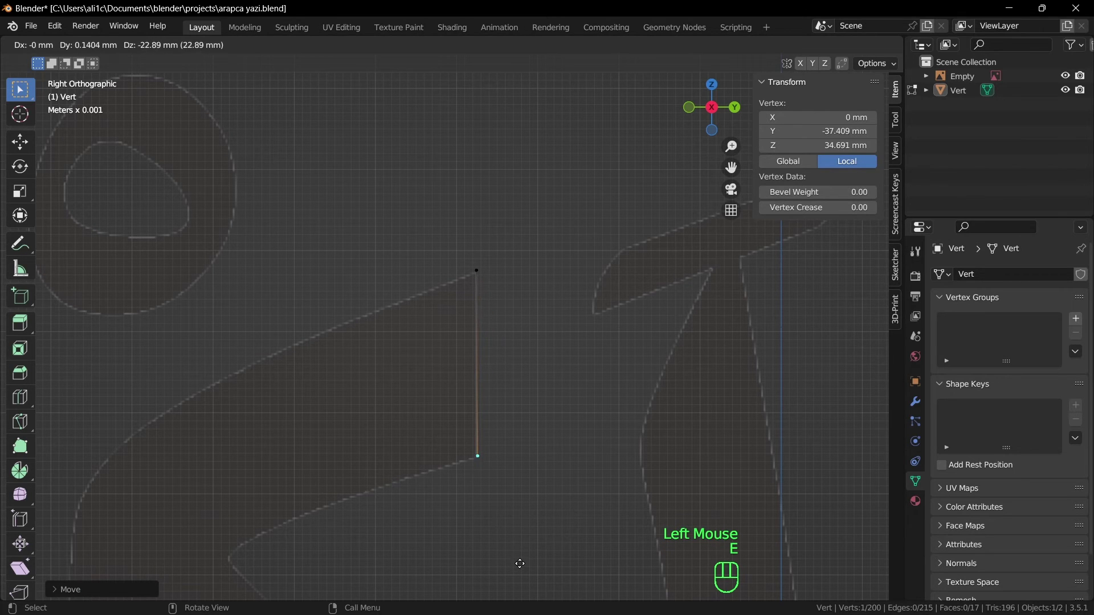
left_click(518, 561)
key("e")
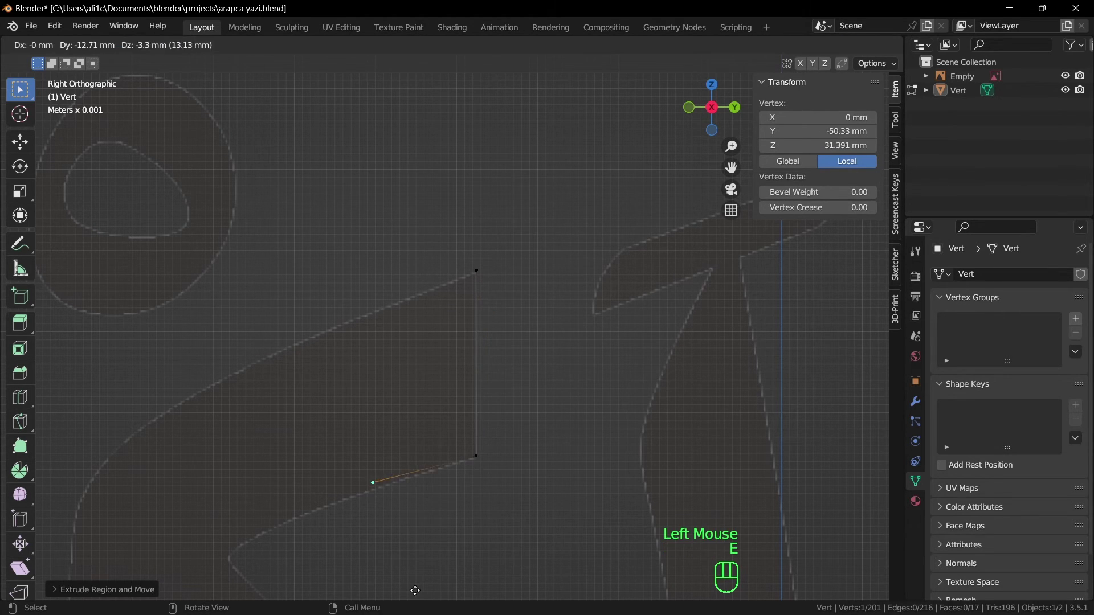
left_click(415, 590)
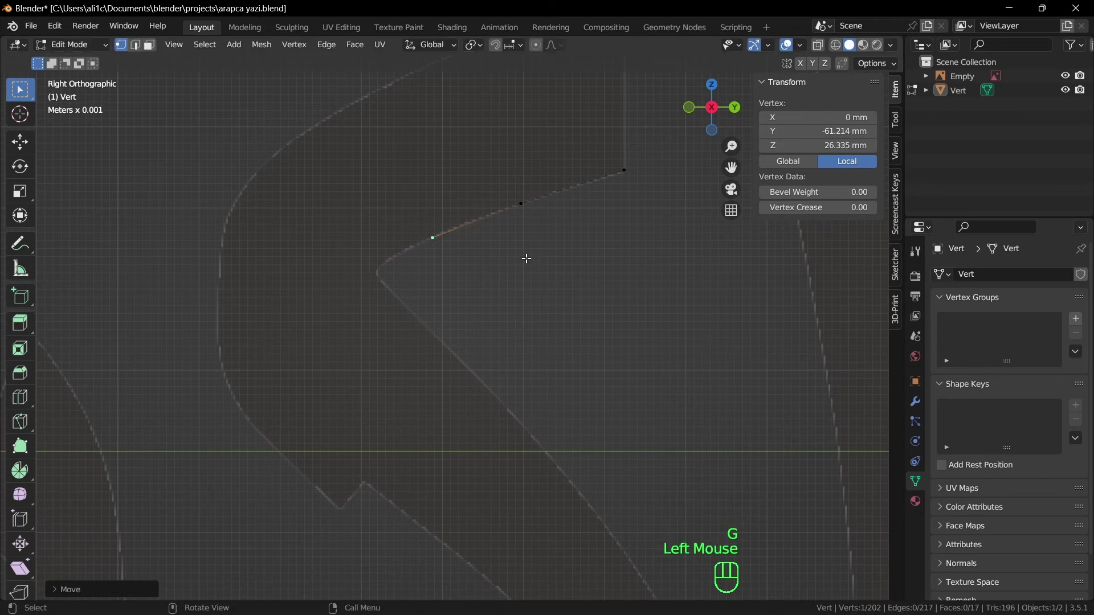
key("e")
left_click(484, 311)
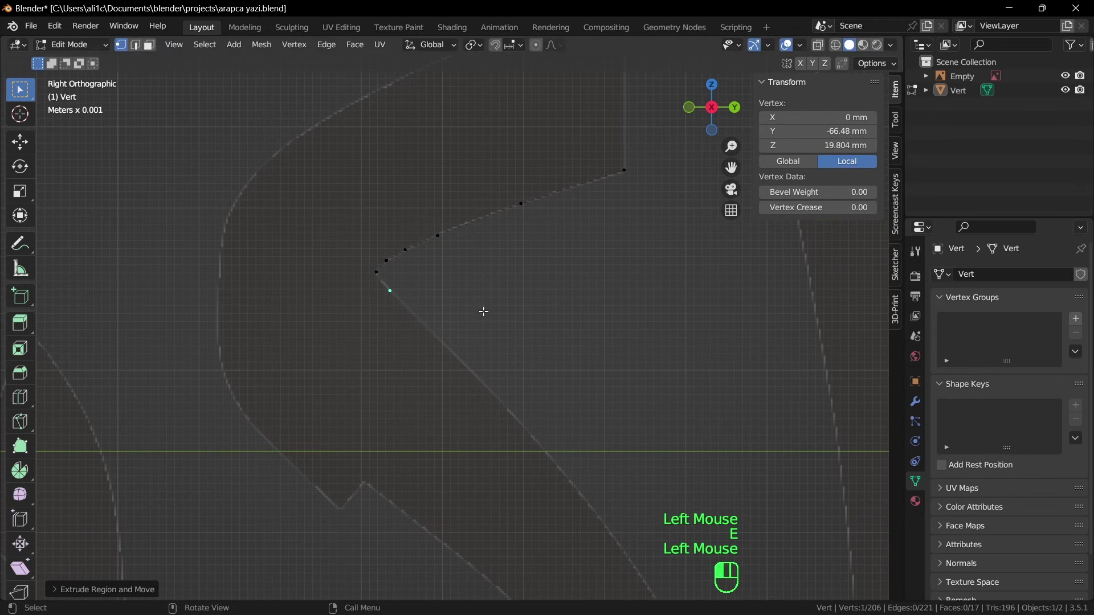
Continue the outline down the diagonal stroke to the baseline's lower-right corner at Y -29.264 mm, Z -51.89 mm
middle_click_drag(710, 559, 511, 305, "shift")
key("e")
key("g")
left_click(562, 371)
key("e")
middle_click_drag(594, 439, 511, 190, "shift")
key("e")
middle_click_drag(560, 395, 603, 380, "shift")
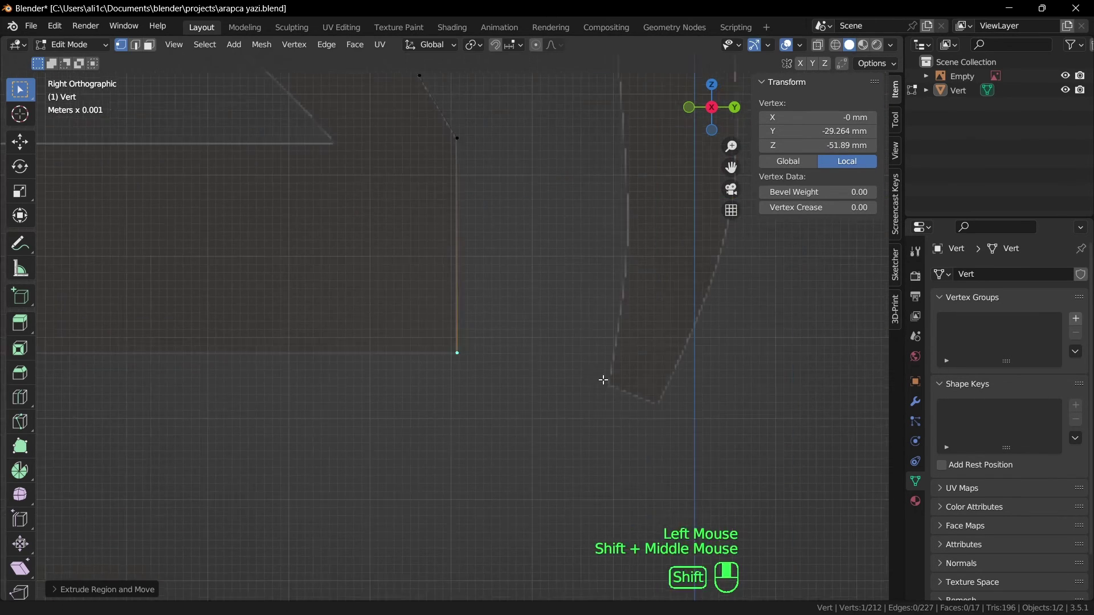
Extrude the outline along the straight lower edge of the baseline to its left corner
scroll(603, 380, "down", 2)
middle_click_drag(171, 421, 486, 403, "shift")
key("e")
left_click(684, 401)
Extrude the outline from the baseline's left corner down the tail's outer curve to its lowest point near Y -191.44 mm, Z -93.137 mm
middle_click_drag(155, 392, 589, 388, "shift")
scroll(588, 388, "up", 5)
key("e")
left_click(520, 412)
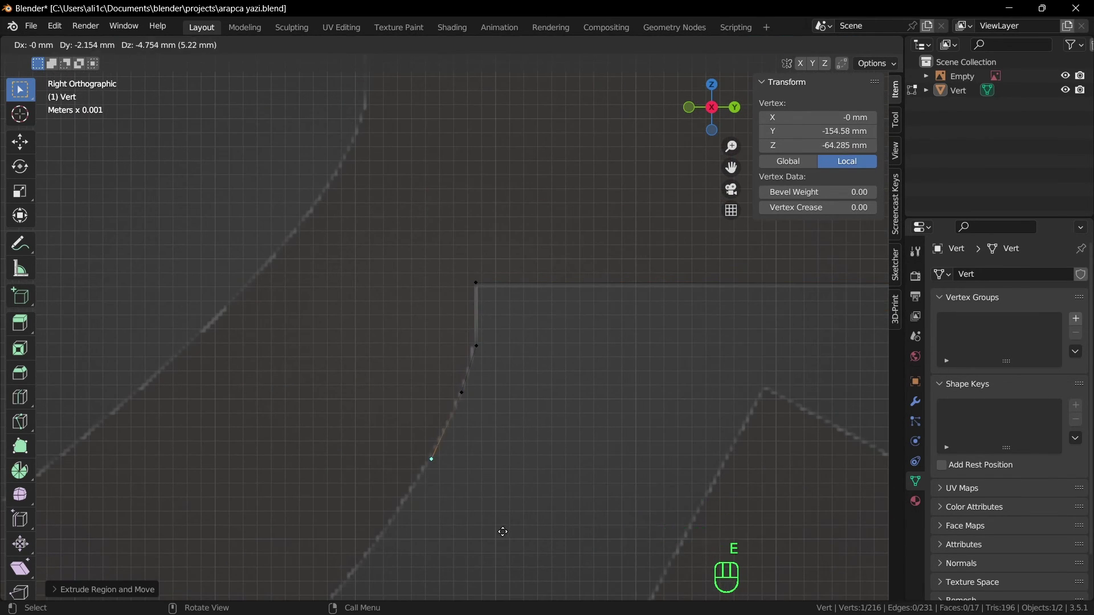
left_click(499, 537)
middle_click_drag(461, 587, 638, 236, "shift")
key("e")
left_click(595, 273)
key("e")
left_click(540, 330)
middle_click_drag(303, 521, 606, 412, "shift")
left_click(507, 431)
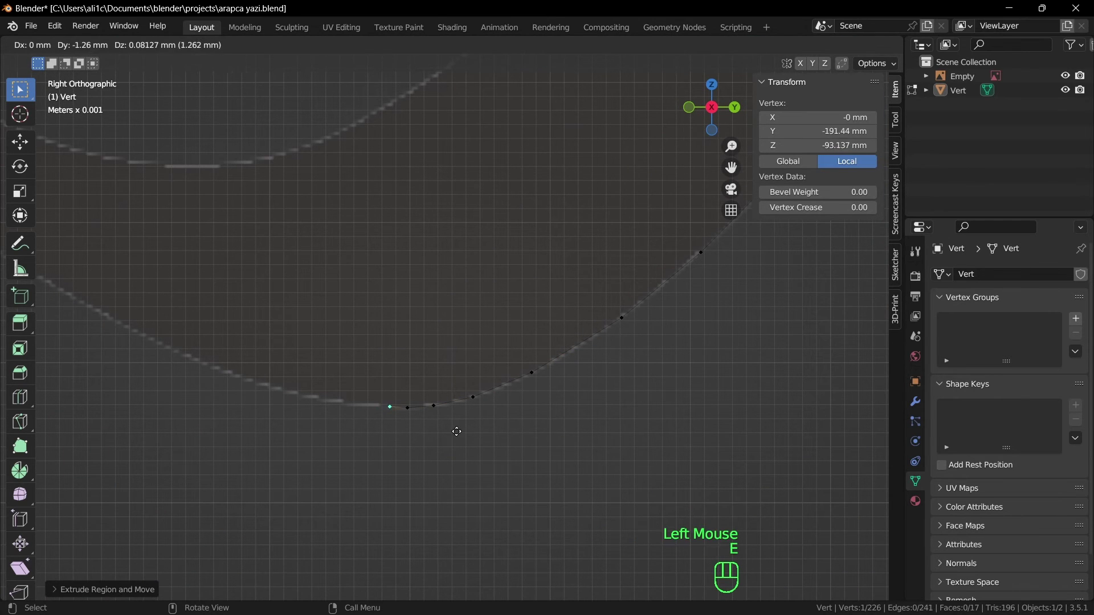
Continue extruding the outline along the rising lower edge of the tail to the corner of its left end
left_click(288, 395)
key("e")
middle_click_drag(143, 330, 506, 433, "shift")
key("g")
left_click(669, 433)
key("e")
left_click(624, 408)
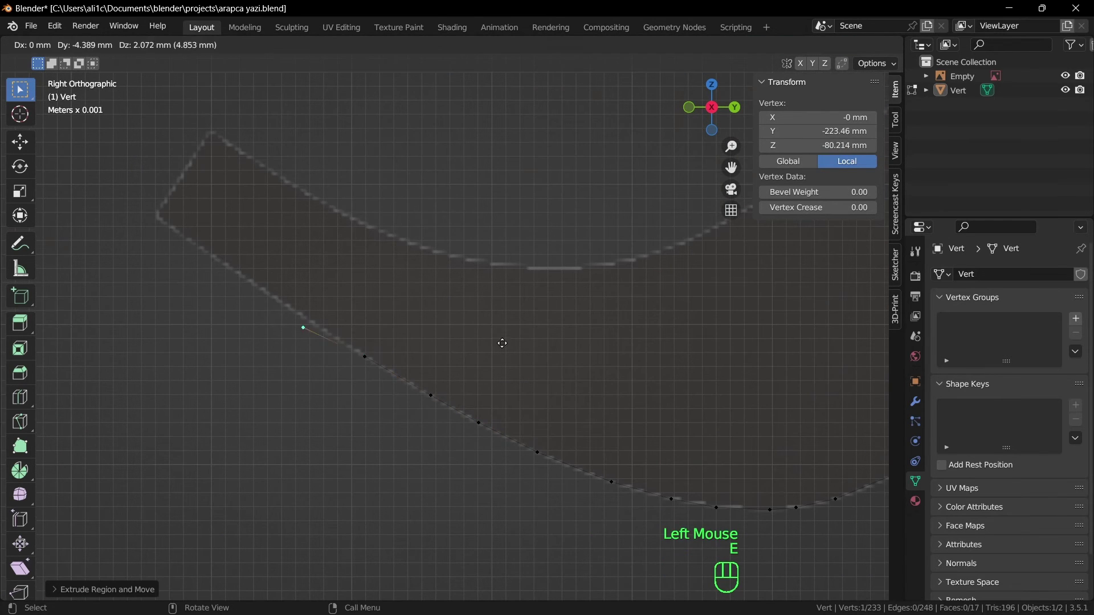
left_click(487, 322)
left_click(356, 229)
Extrude the outline across the tail's slanted left end and along the start of its inner edge
middle_click_drag(356, 230, 608, 387, "shift")
key("e")
left_click(647, 331)
middle_click_drag(752, 343, 598, 337, "shift")
key("e")
left_click(655, 370)
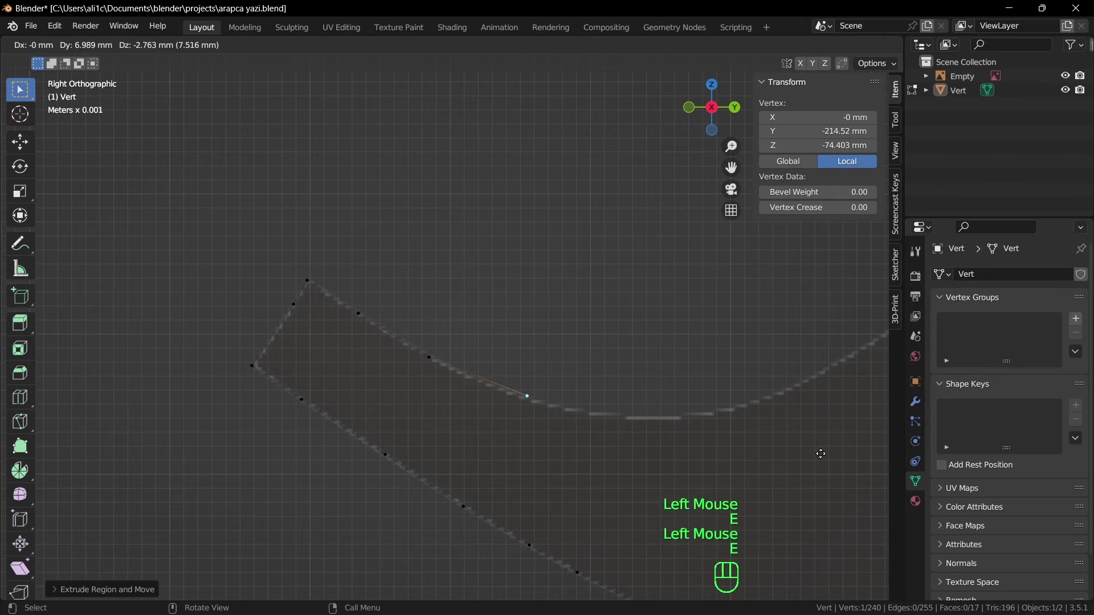
Extrude vertices along the tail's inner curve, up to Y -175.71 mm, Z -59.49 mm
middle_click_drag(831, 454, 589, 420, "shift")
left_click(654, 425)
key("e")
left_click(777, 412)
middle_click_drag(777, 413, 557, 510, "shift")
left_click(693, 410)
middle_click_drag(749, 365, 486, 535, "shift")
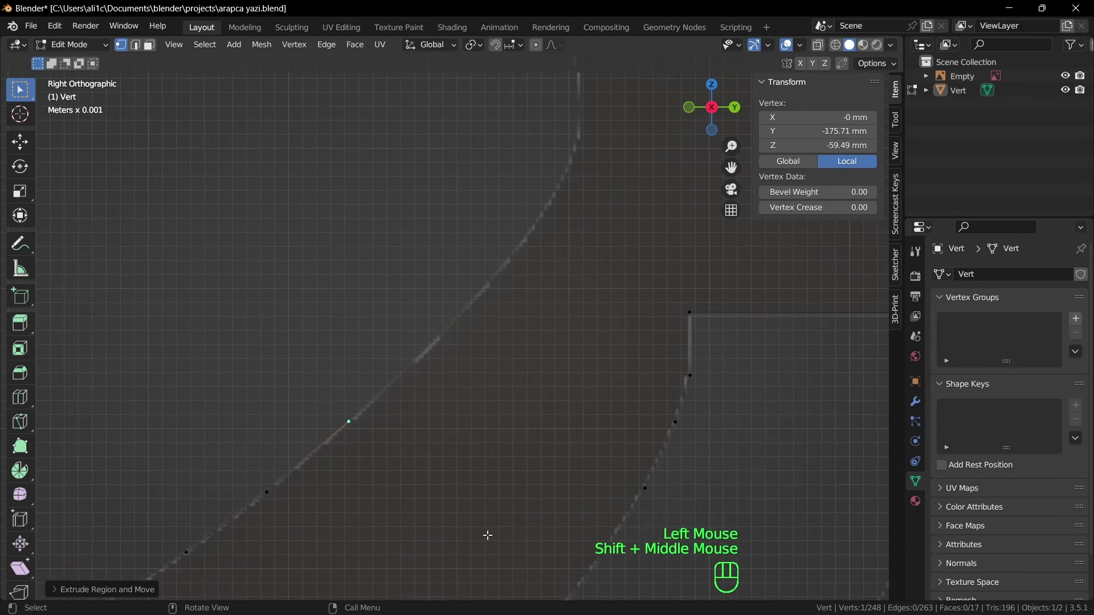
Continue the outline around the right-hand bulge of the tail's inner curve to about Y -167.71 mm, Z -18.61 mm
key("e")
left_click(585, 446)
left_click(691, 322)
middle_click_drag(715, 271, 624, 544, "shift")
key("e")
left_click(591, 369)
left_click(542, 274)
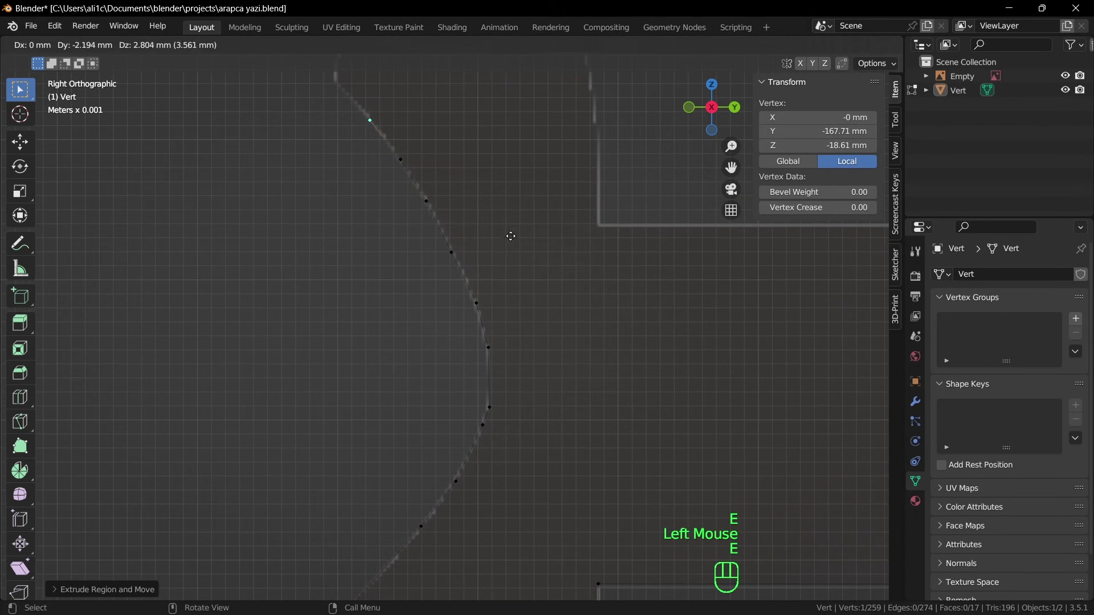
left_click(510, 236)
middle_click_drag(510, 237, 613, 521, "shift")
Extrude the outline up the first tooth's left edge, over its tip and down the upper part of its right edge
left_click(608, 426)
left_click(608, 426)
middle_click_drag(634, 312, 641, 364, "shift")
key("e")
left_click(641, 365)
key("e")
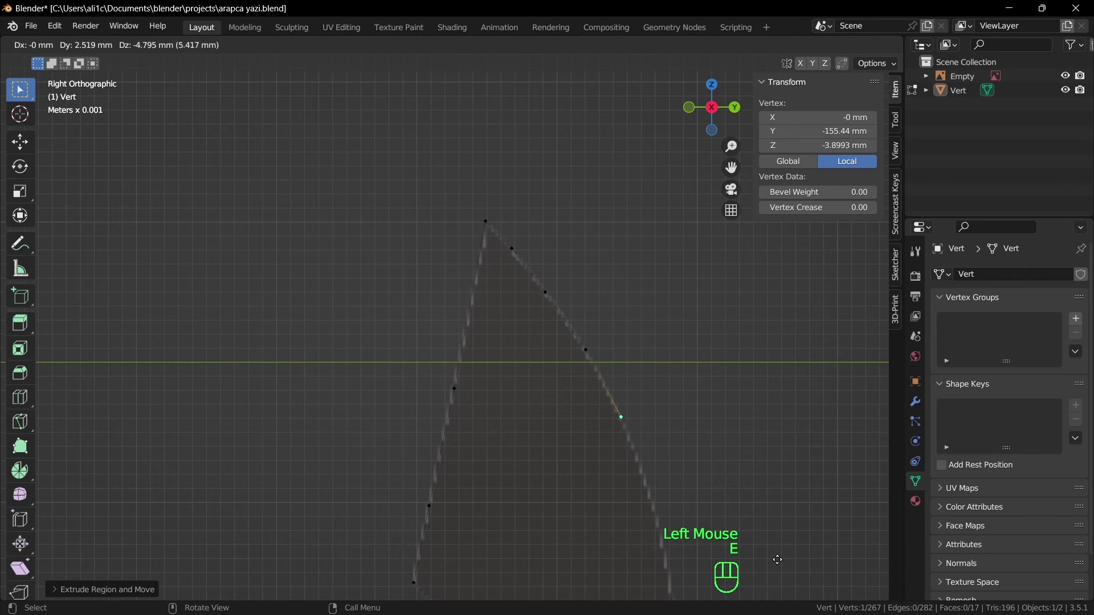
left_click(723, 462)
Extrude the outline down to the first tooth's base and across to the second tooth at Y -108.68 mm, Z -26.14 mm
key("e")
left_click(523, 320)
key("e")
mouse_move(723, 461)
middle_mouse_down("shift")
mouse_move(523, 320)
mouse_move(449, 288)
middle_mouse_up("shift")
left_click(450, 288)
key("e")
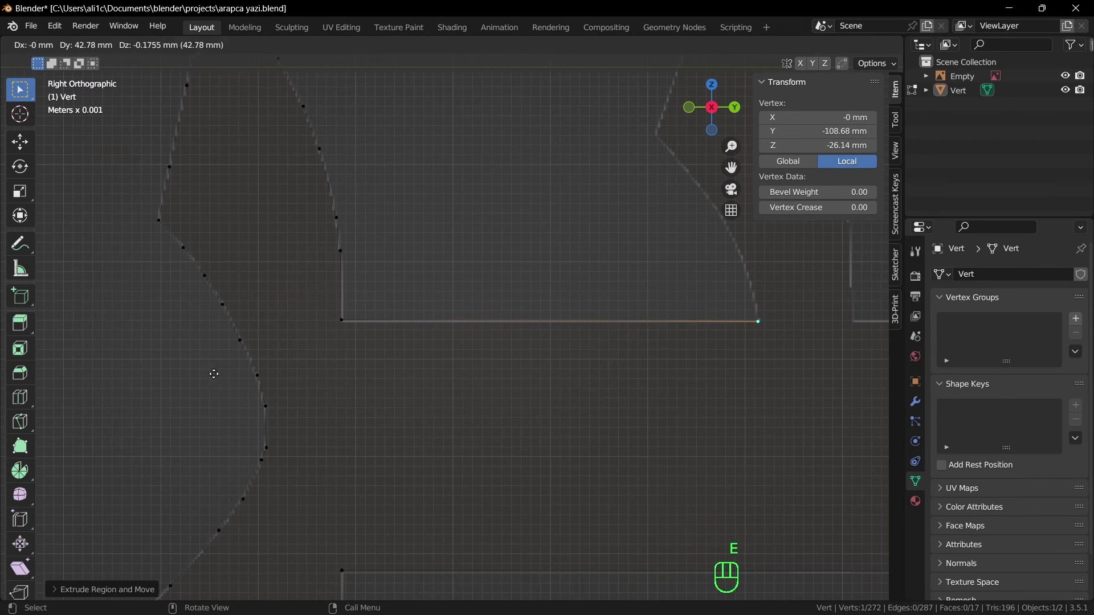
left_click(213, 374)
scroll(319, 364, "up", 2)
key("e")
left_click(320, 370)
key("g")
key("e")
key("ctrl+z")
left_click(376, 443)
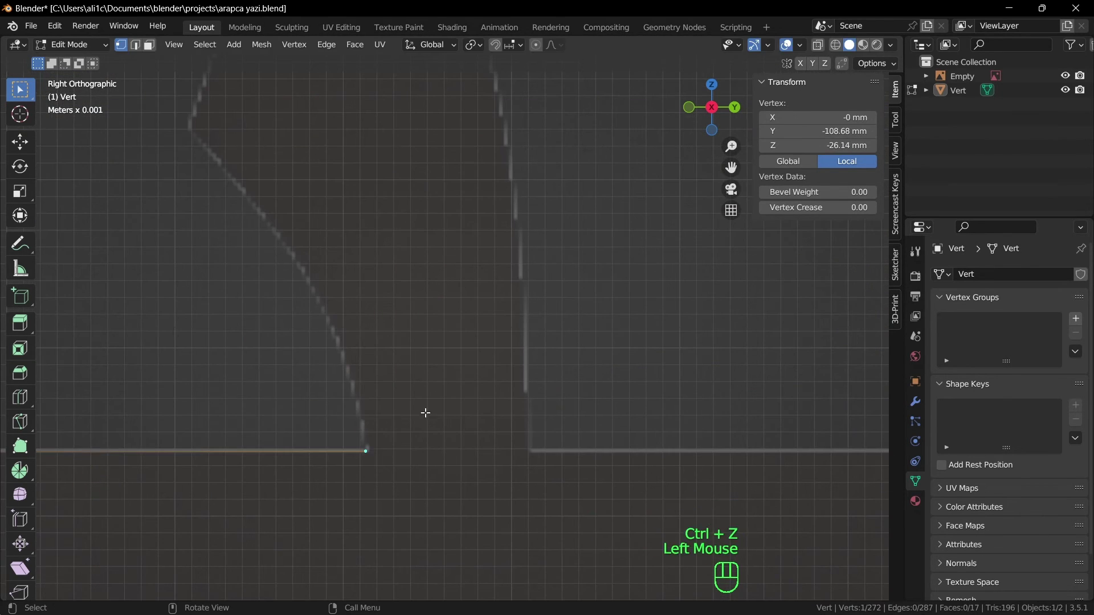
Extrude the outline up the second tooth's left edge to its tip at Y -111.52 mm, Z 15.41 mm
key("e")
left_click(330, 190)
key("e")
middle_click_drag(276, 233, 572, 383, "shift")
left_click(623, 405)
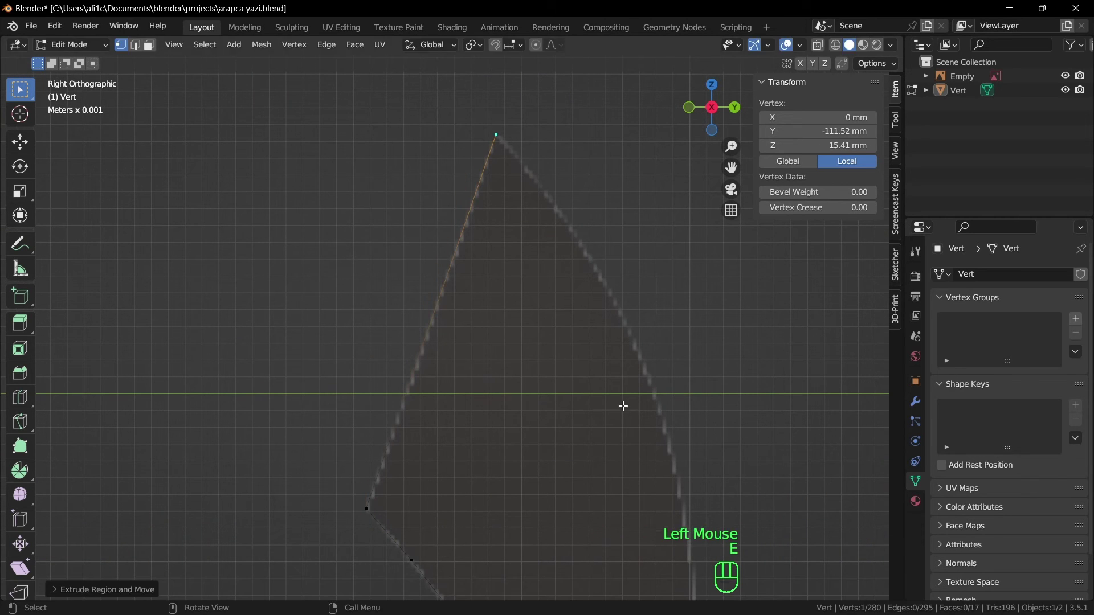
Extrude vertices from the second tooth's tip down its curved right edge to its base
key("e")
left_click(655, 398)
key("e")
left_click(628, 430)
middle_click_drag(628, 430, 361, 166, "shift")
left_click(425, 306)
key("e")
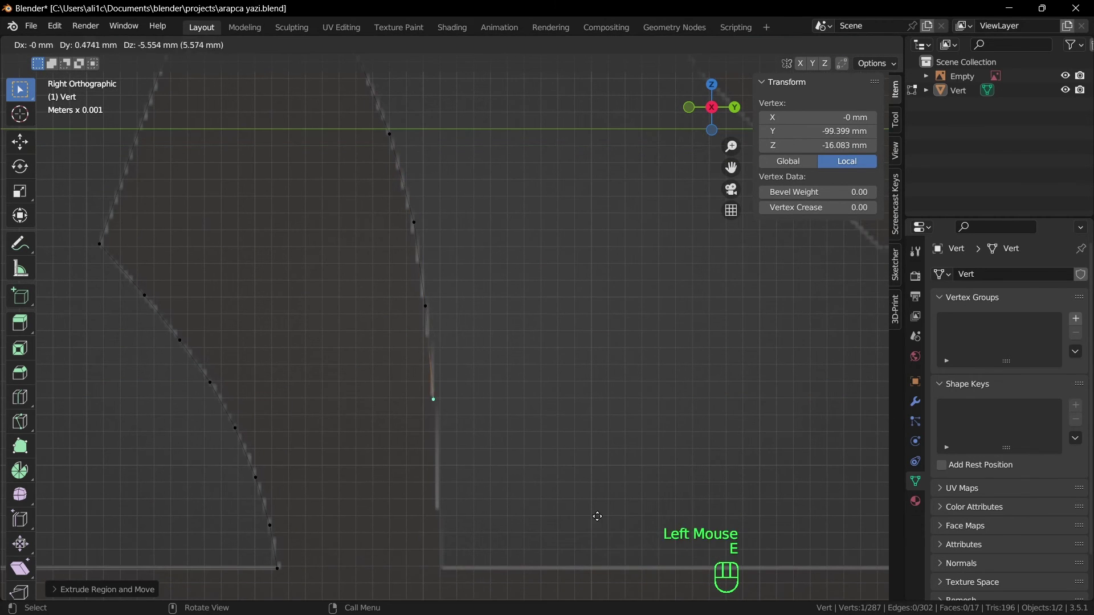
left_click(603, 144)
Extrude the outline along the baseline's upper edge and up the diagonal stroke's left side to about Y -58.752 mm, Z -12.13 mm
scroll(520, 271, "down", 1)
middle_click_drag(603, 144, 337, 420, "shift")
left_click(438, 308)
key("e")
left_click(451, 294)
key("e")
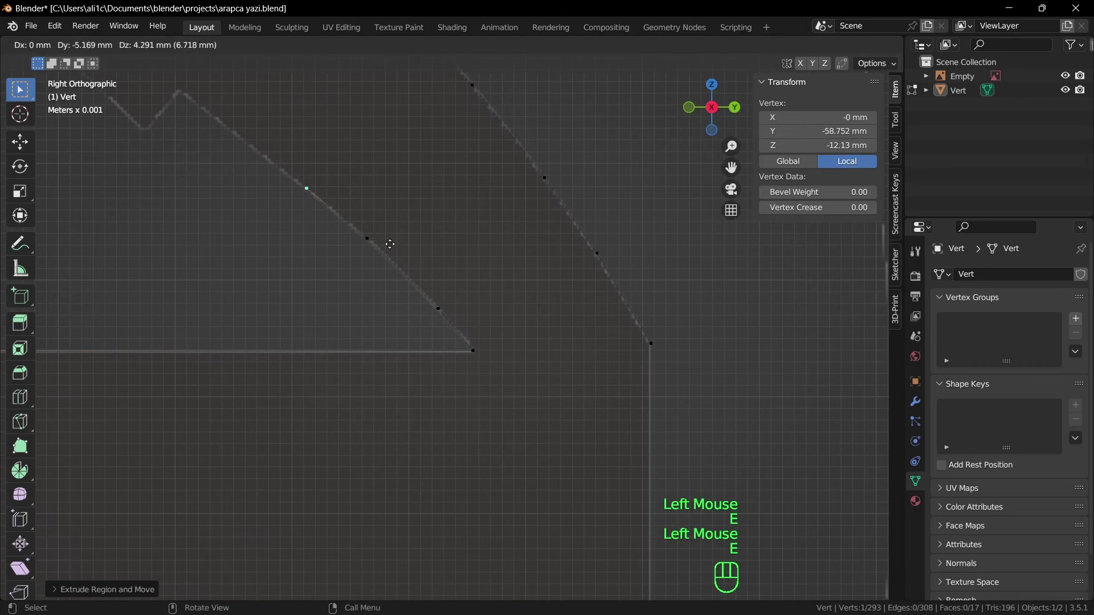
left_click(391, 244)
Trace the outline around the small notch and up the large stroke's left bend to about Y -87.522 mm, Z 20.785 mm
middle_click_drag(391, 243, 542, 493, "shift")
left_click(361, 378)
key("e")
left_click(361, 378)
key("e")
middle_click_drag(362, 378, 568, 426, "shift")
key("e")
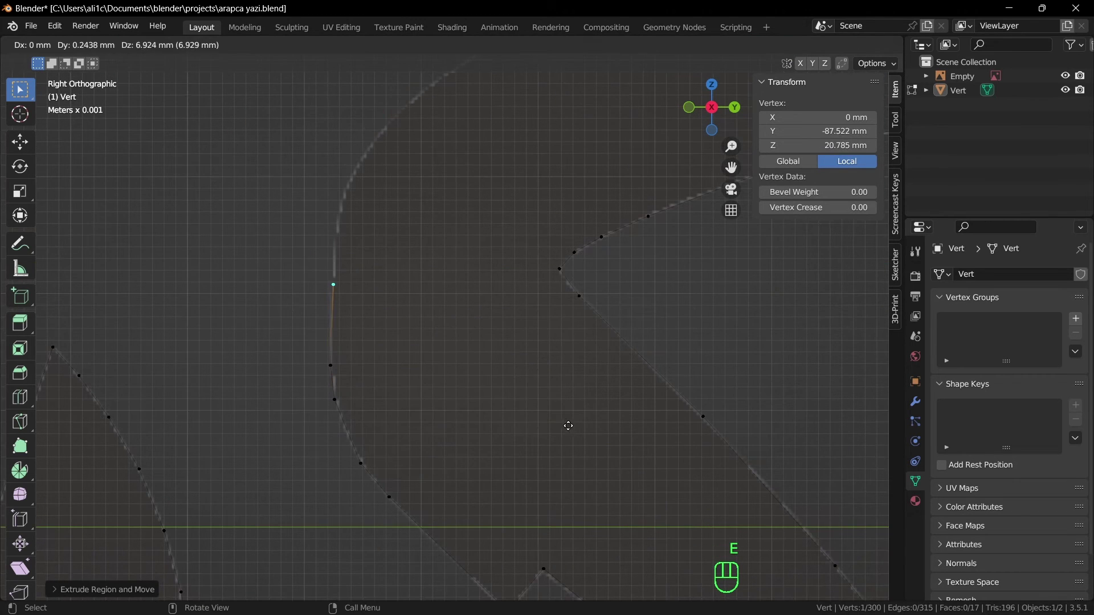
left_click(567, 424)
Extrude the outline around the large stroke's upper-left curve and along the arm's upper edge toward its starting corner
key("e")
left_click(575, 353)
key("e")
left_click(632, 257)
middle_click_drag(633, 258, 684, 268, "shift")
key("e")
left_click(832, 273)
key("e")
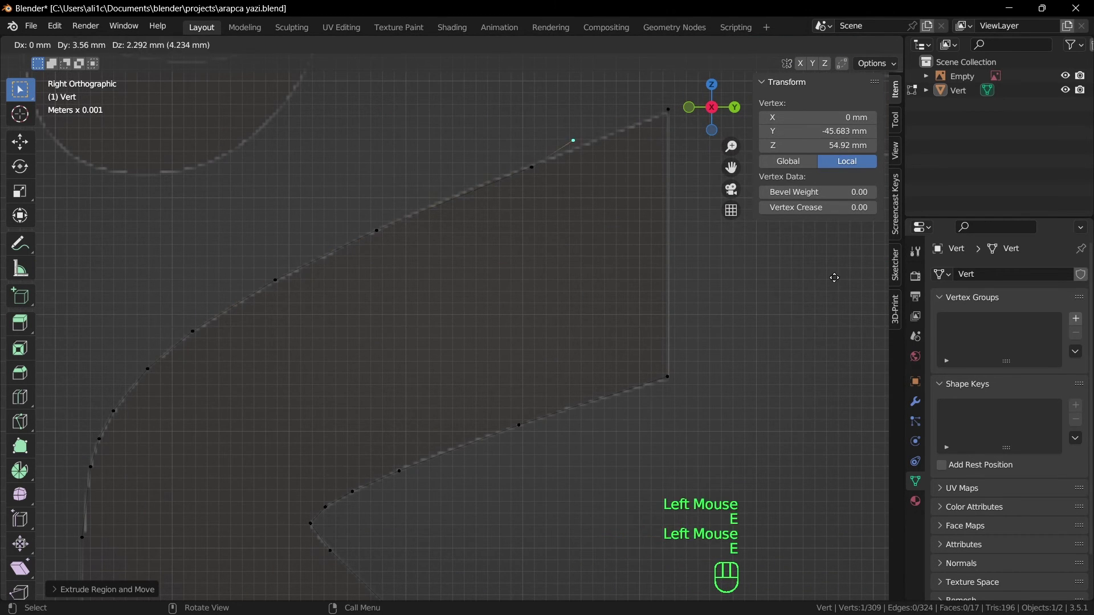
Merge the outline's end vertex with its starting corner and fill the second word's body with a face
left_click(484, 210, "shift")
key("m")
scroll(621, 291, "down", 4)
middle_click_drag(621, 292, 611, 168, "shift")
key("f")
Duplicate a vertex onto the diamond dot below the baseline and extrude its outline around the four corners
scroll(579, 122, "up", 3)
middle_click_drag(579, 121, 553, 341, "shift")
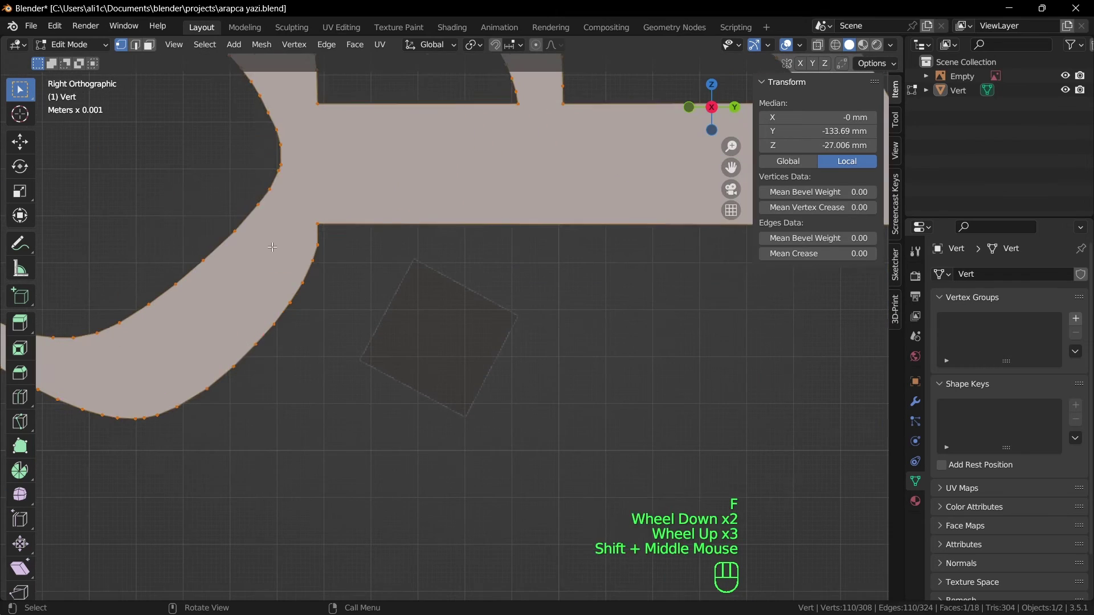
key("shift+d")
left_click(552, 342)
key("e")
left_click(602, 500)
left_click(602, 500)
Fill the diamond dot's four-corner outline with a face
left_click(415, 258, "shift")
left_click(360, 360, "shift")
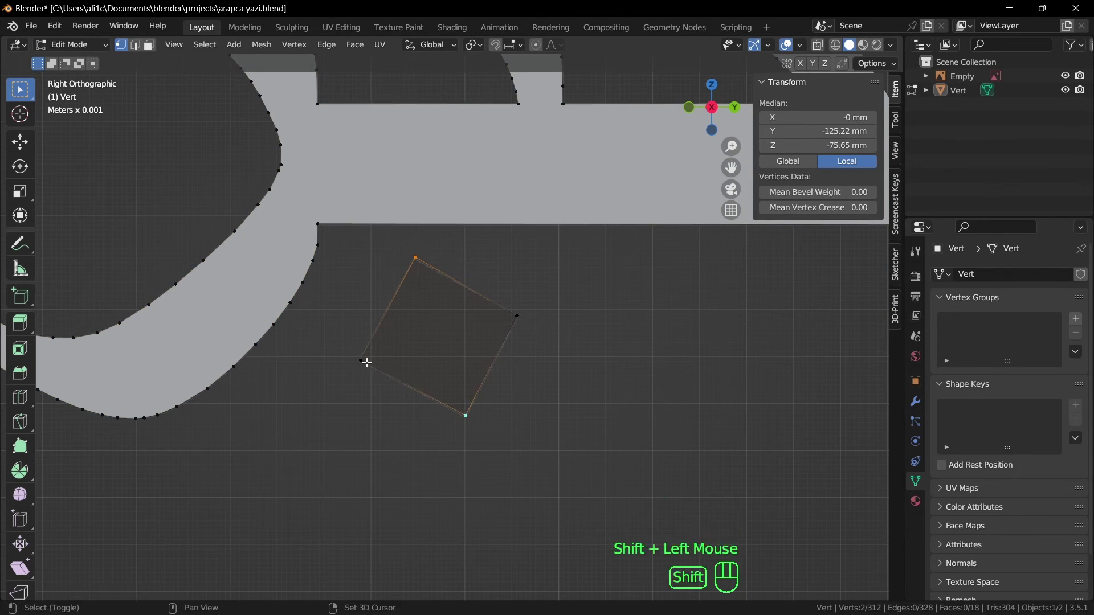
key("f")
Duplicate a vertex onto the oval mark above the arm and extrude up its right side to Y -71.607 mm, Z 78.308 mm
scroll(364, 362, "down", 4)
middle_click_drag(364, 361, 517, 449, "shift")
key("shift+d")
left_click(633, 444)
left_click(632, 411)
key("e")
left_click(632, 399)
key("e")
left_click(495, 337)
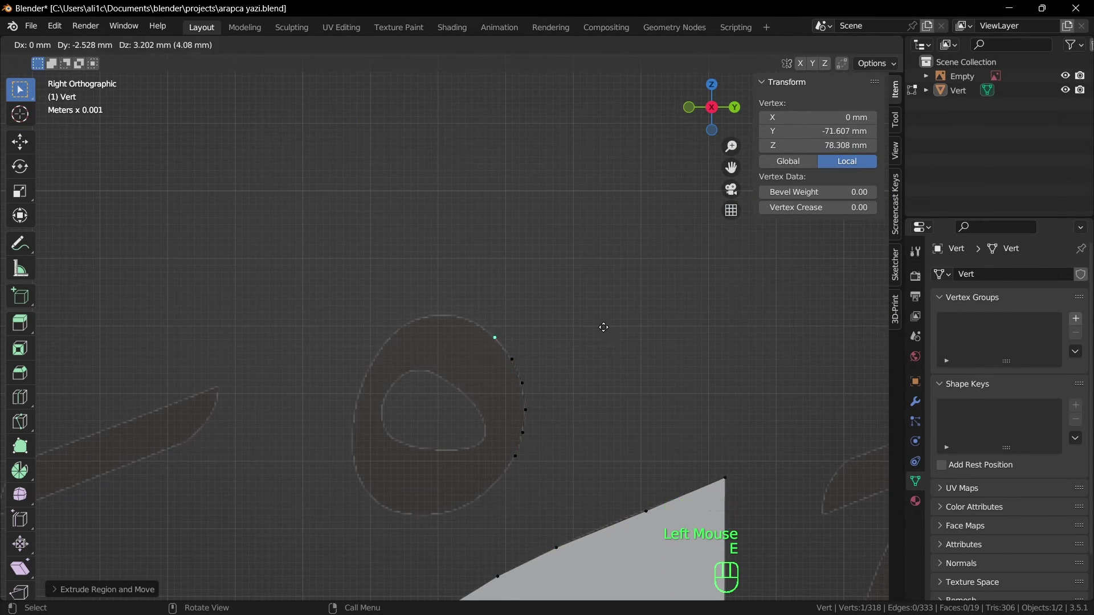
Extrude the oval's outer outline over its top and down its left side to about Y -92.673 mm, Z 63.731 mm
key("e")
left_click(537, 305)
key("e")
left_click(499, 345)
key("e")
left_click(484, 366)
key("e")
left_click(473, 388)
key("e")
left_click(466, 406)
key("e")
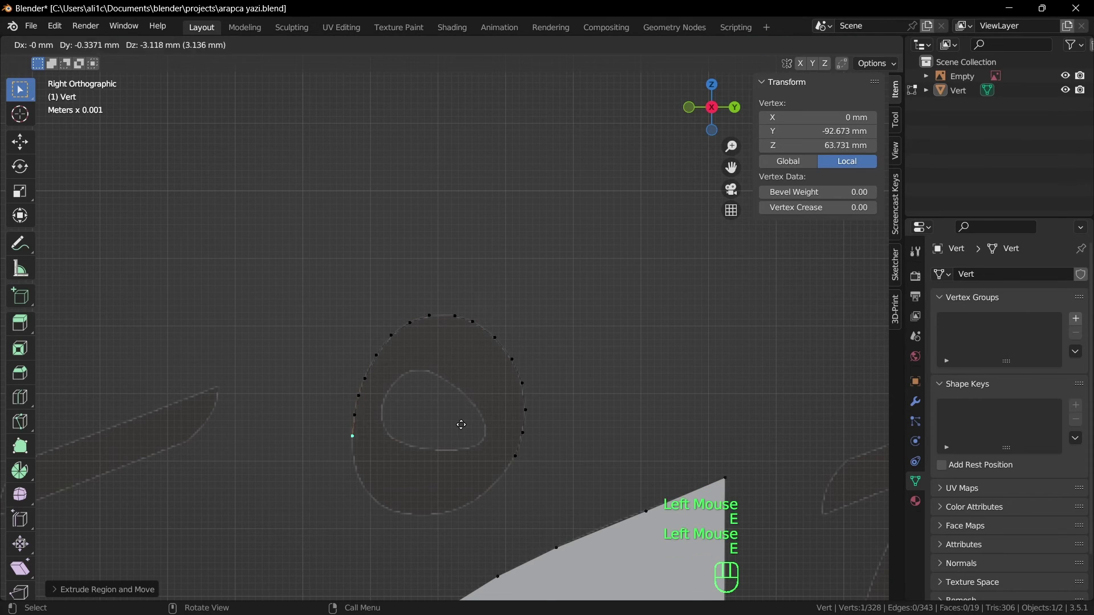
Extrude the outer outline around the oval's bottom and merge its end with the starting vertex
left_click(593, 482)
key("e")
left_click(611, 459)
key("m")
left_click(515, 455)
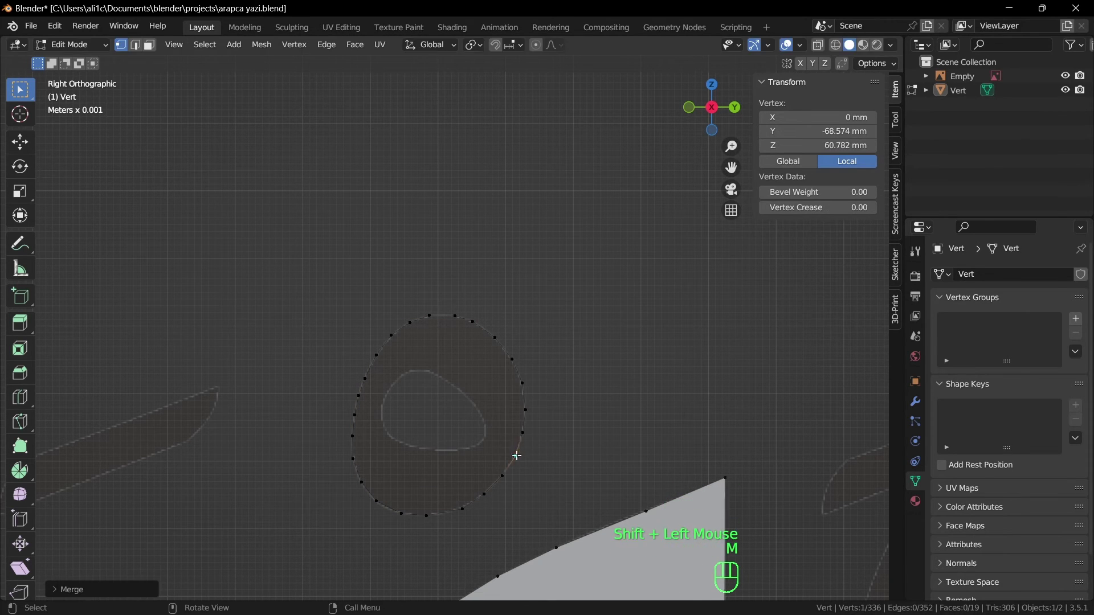
Trace the oval's inner hole with extruded vertices all the way around and close the loop
left_click(478, 416)
key("e")
left_click(489, 347)
left_click(410, 370)
key("e")
left_click(386, 396)
key("e")
left_click(427, 450)
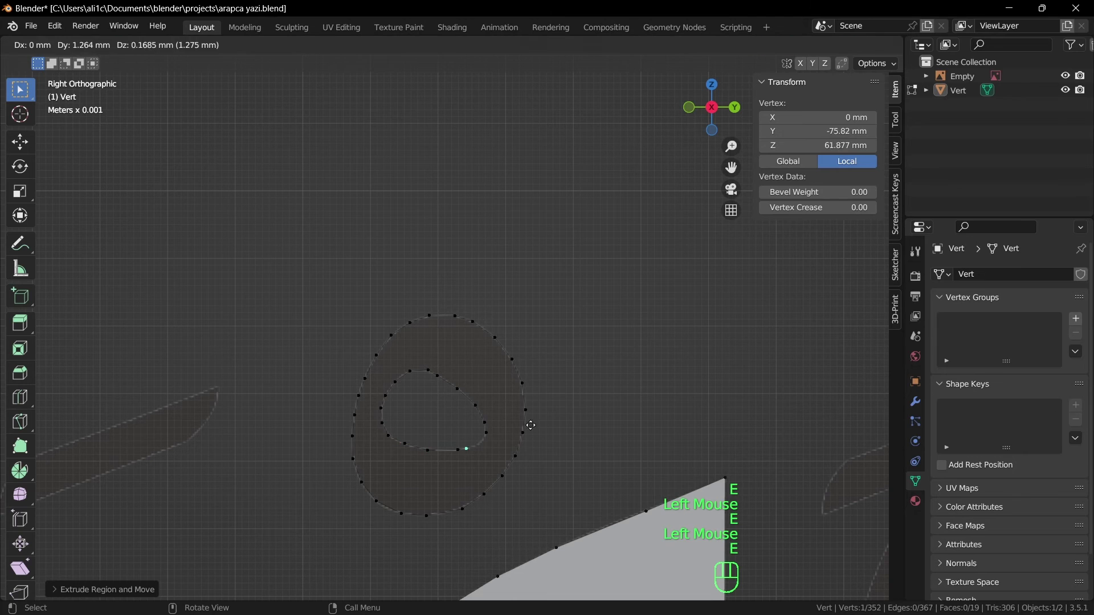
key("e")
left_click(479, 443)
Connect the oval's inner and outer loops with an edge on the right side and switch to edge selection
left_click(522, 397, "shift")
left_click(531, 383, "shift")
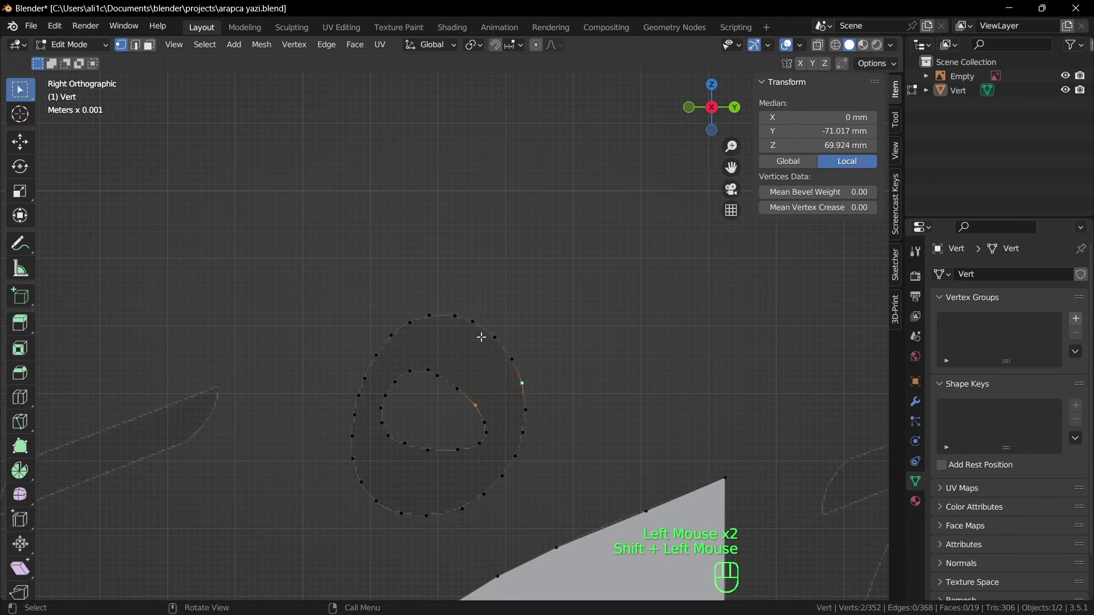
key("f")
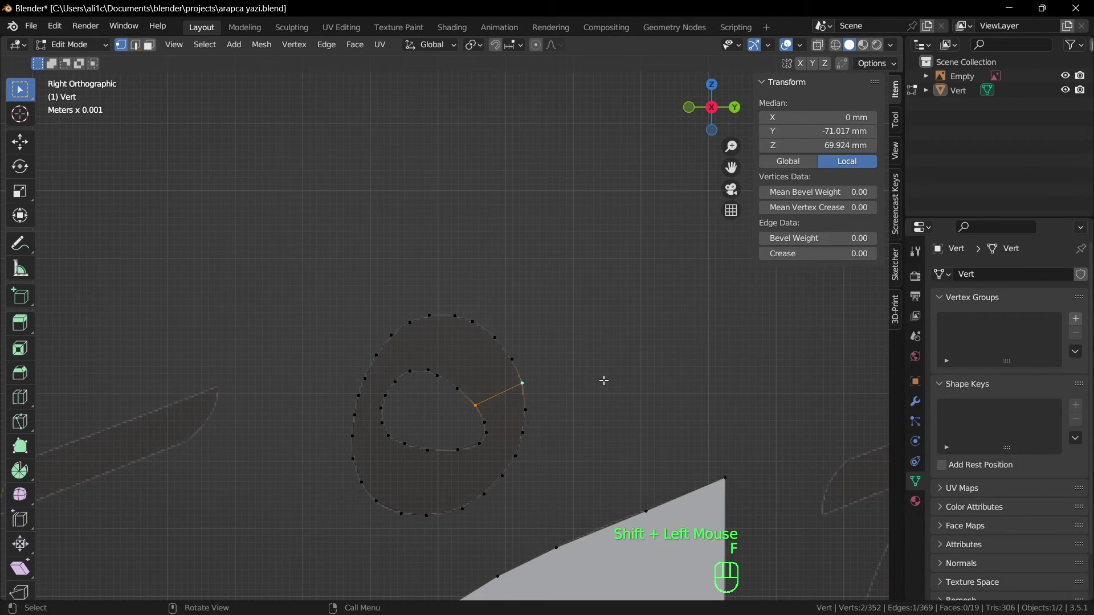
key("2")
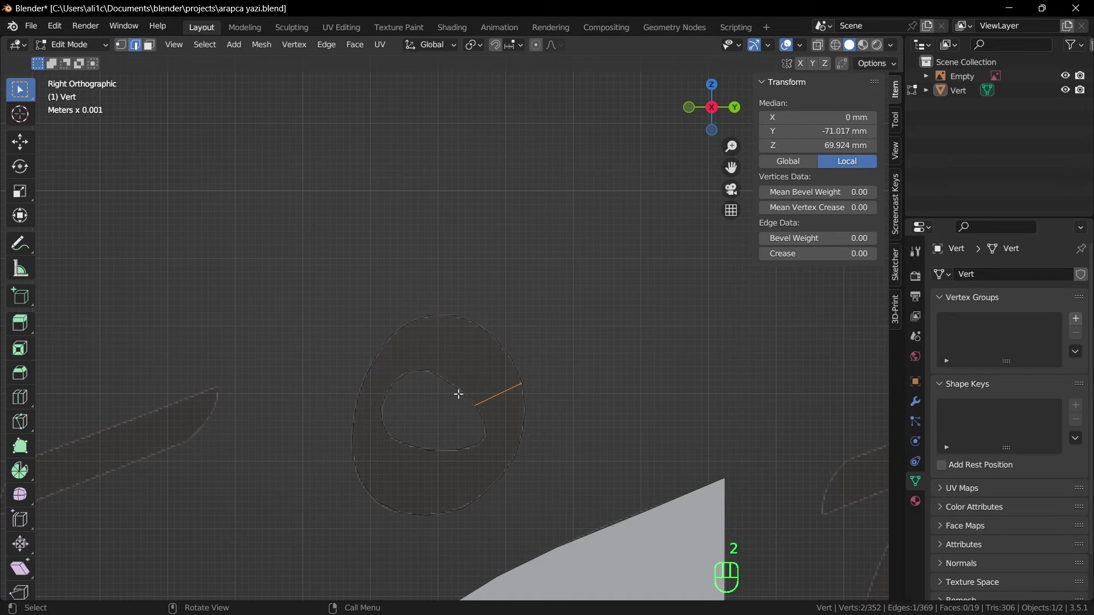
Connect the next inner outline vertex to its matching outer vertex with an edge, just above the ring's existing connecting edge
key("f")
key("1")
left_click(456, 385)
left_click(514, 361, "shift")
left_click(519, 380, "shift")
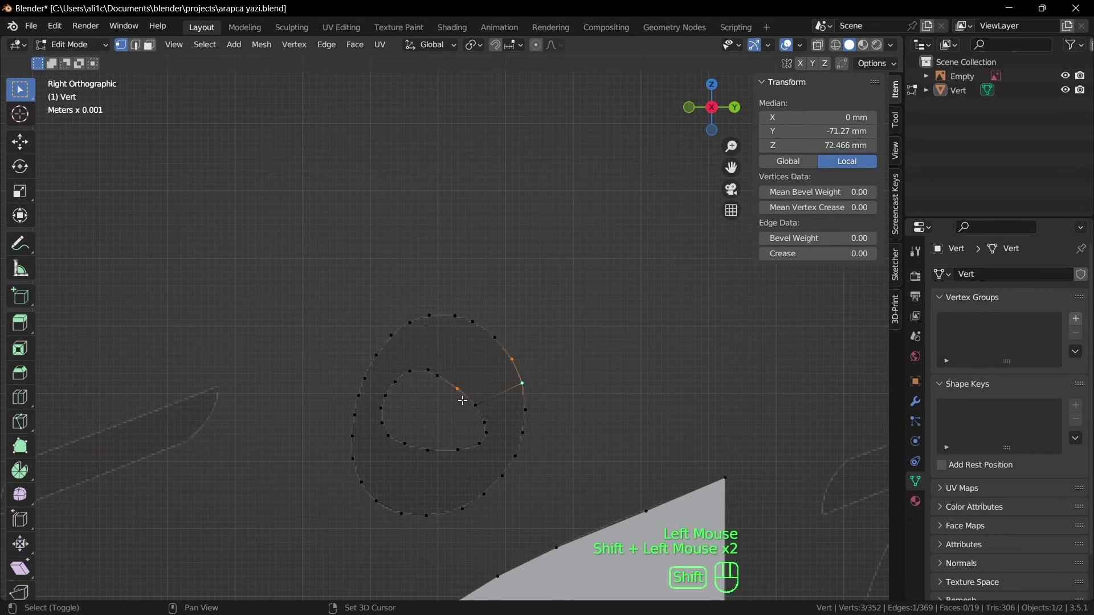
left_click(459, 389)
left_click(512, 359, "shift")
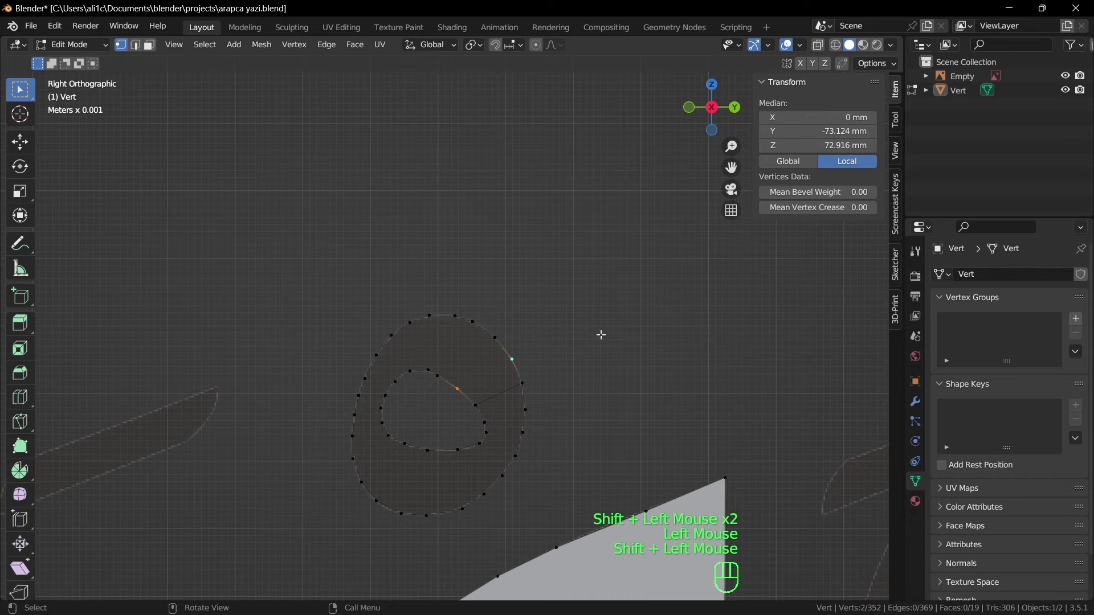
key("f")
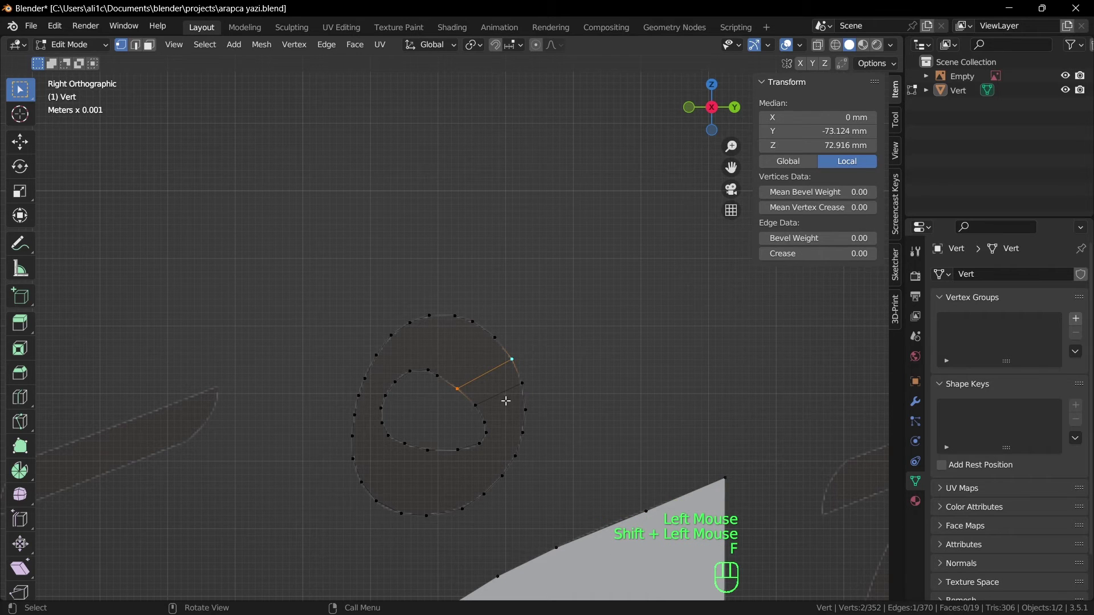
Fill the quad between the two connecting edges on the ring with a face
left_click(476, 399, "shift")
left_click(522, 382, "shift")
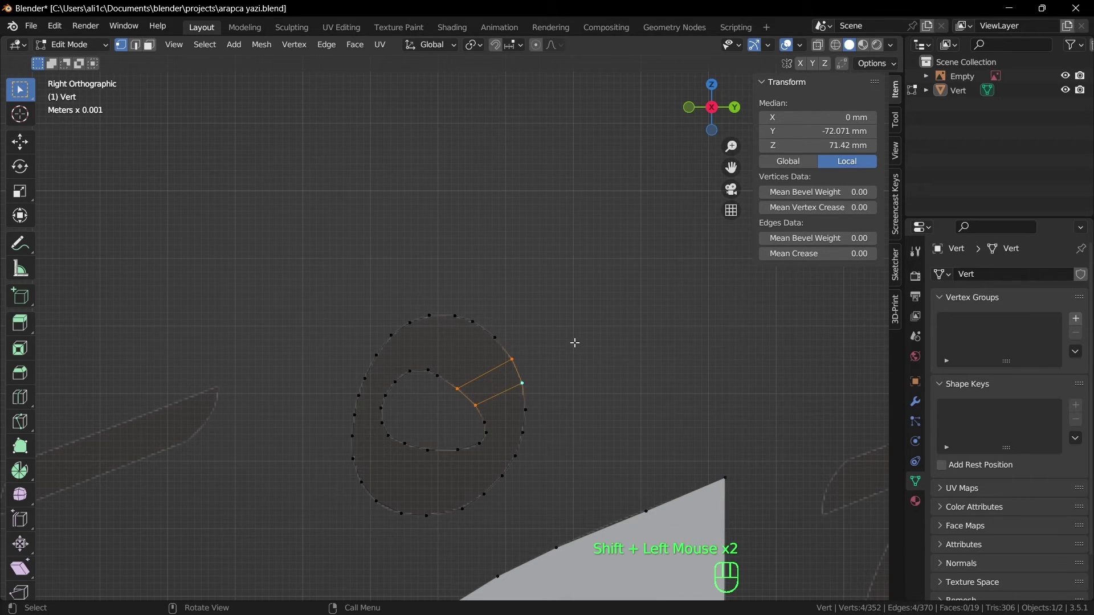
key("f")
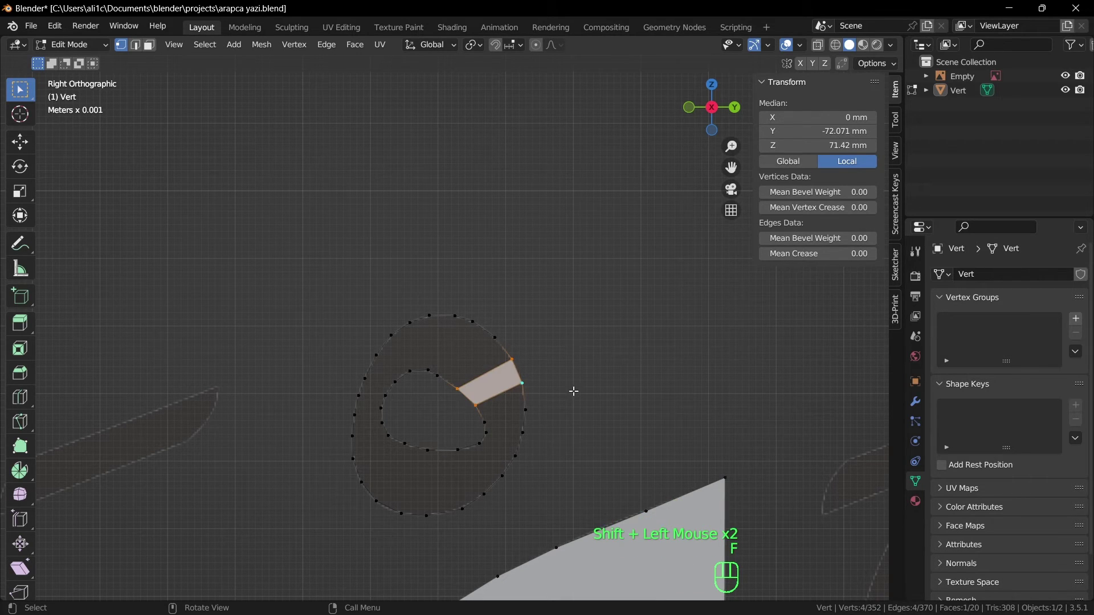
Fill six successive faces from the quad's upper edge, counter-clockwise around the top of the ring
key("2")
left_click(493, 367)
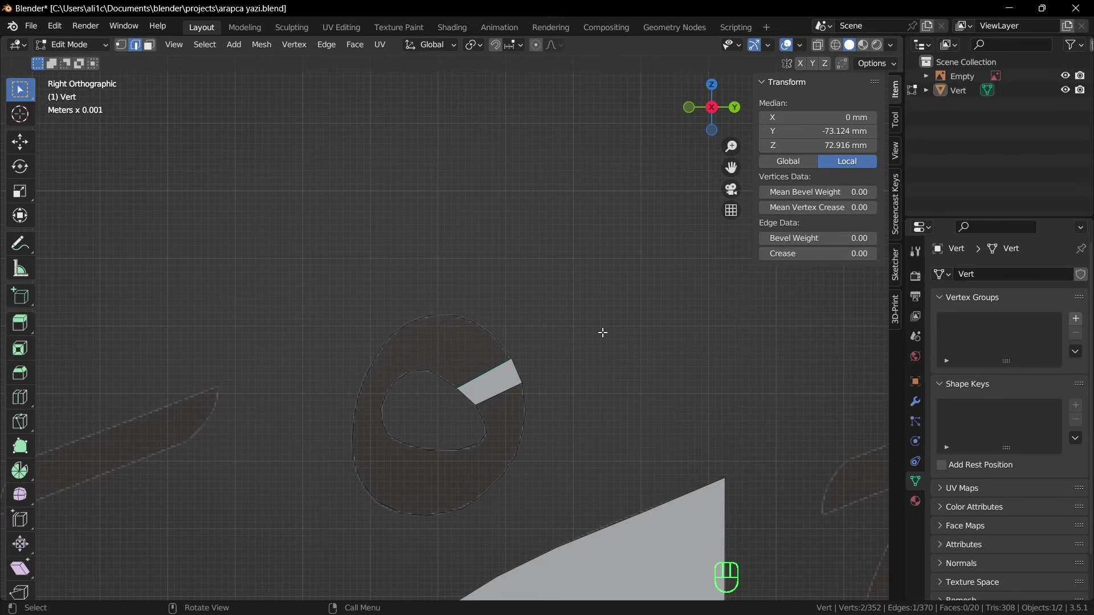
key("f")
key("f")
key("f")
key("f")
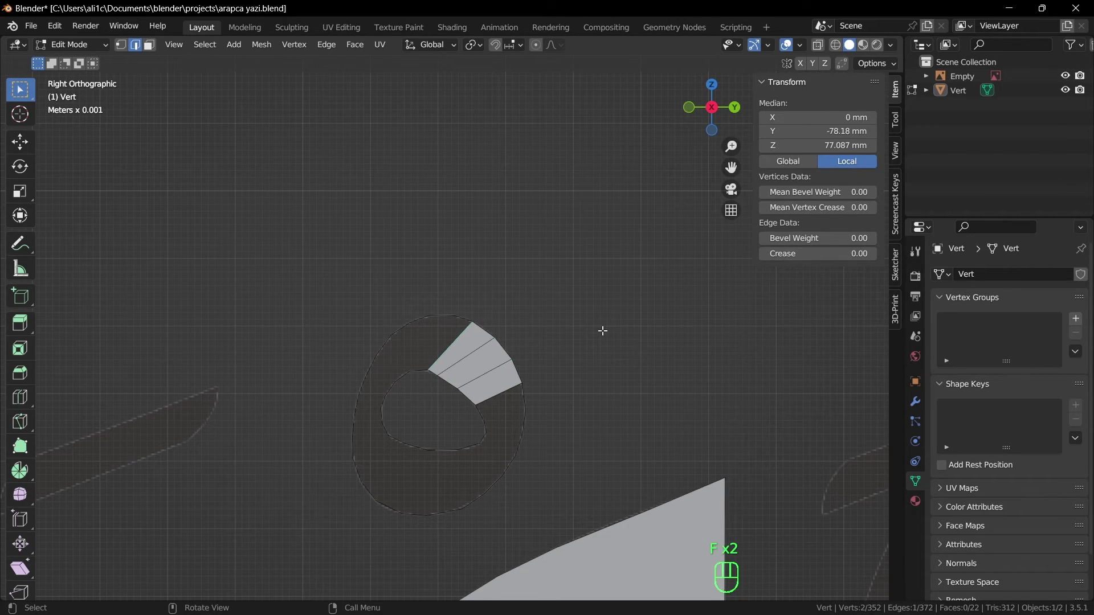
key("f")
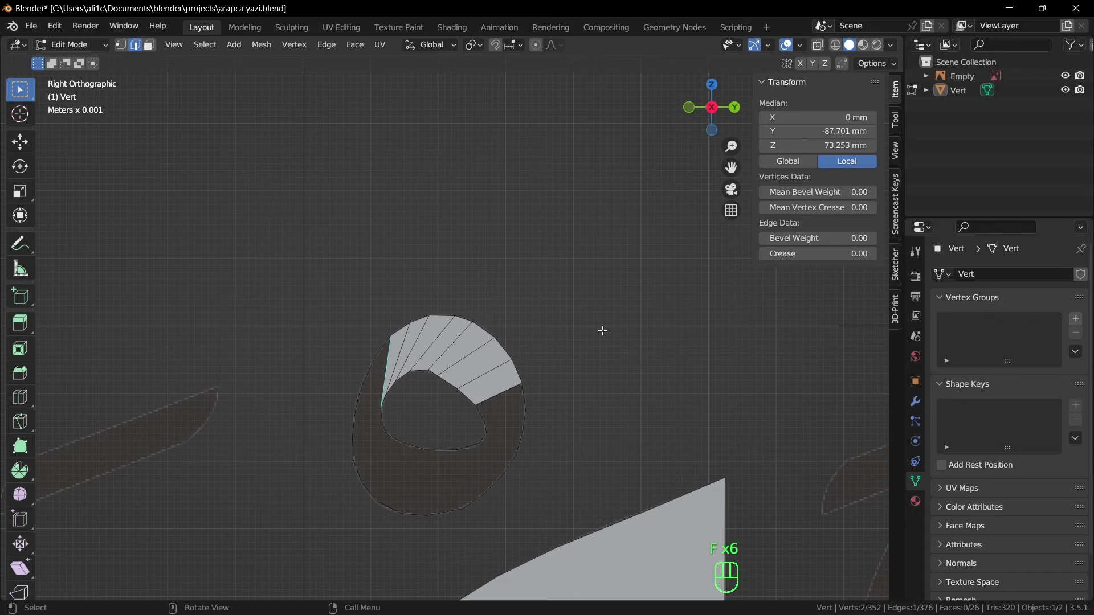
Try to fill five successive faces from the quad's lower edge, clockwise down the right side of the ring
left_click(730, 339)
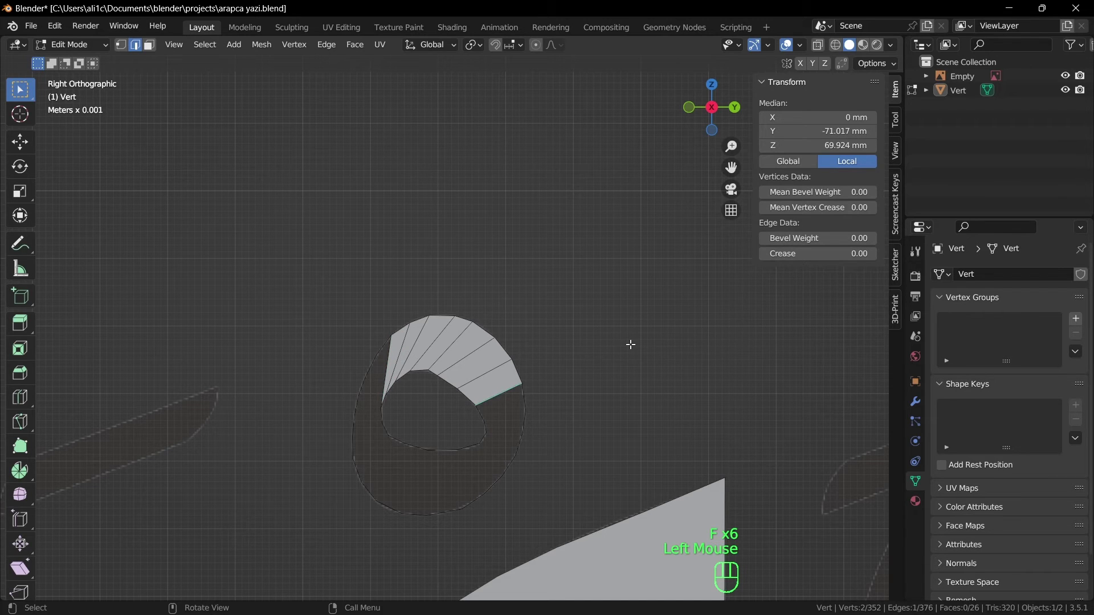
key("f")
key("f")
key("f")
key("f")
key("f")
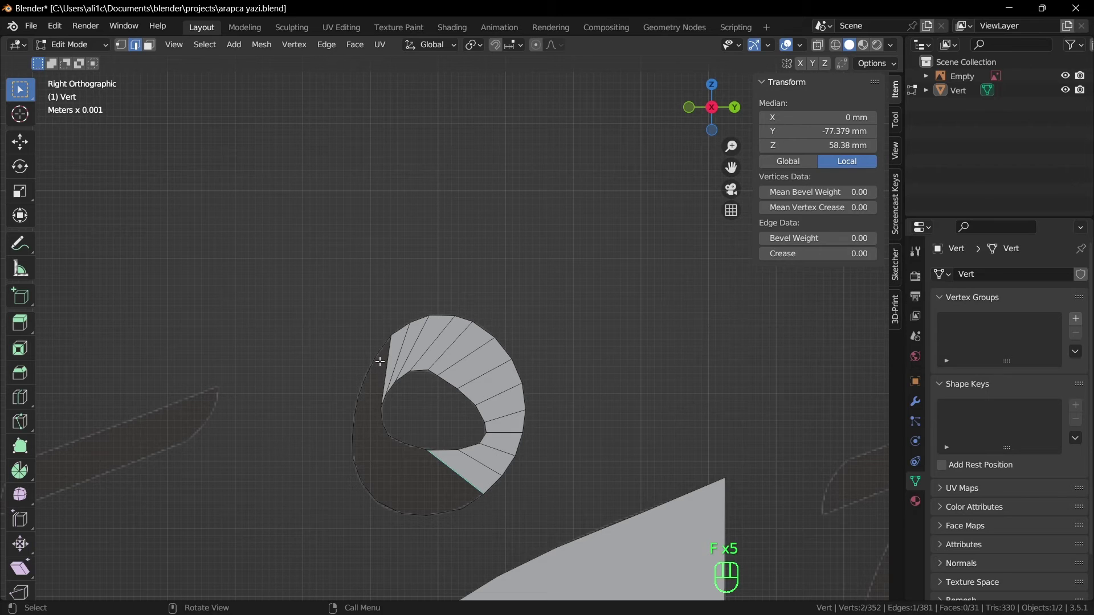
Undo the recent fills until only the first quad and the three faces above it remain on the ring
key("ctrl+z")
key("ctrl+z")
key("ctrl+z")
key("ctrl+z")
key("ctrl+z")
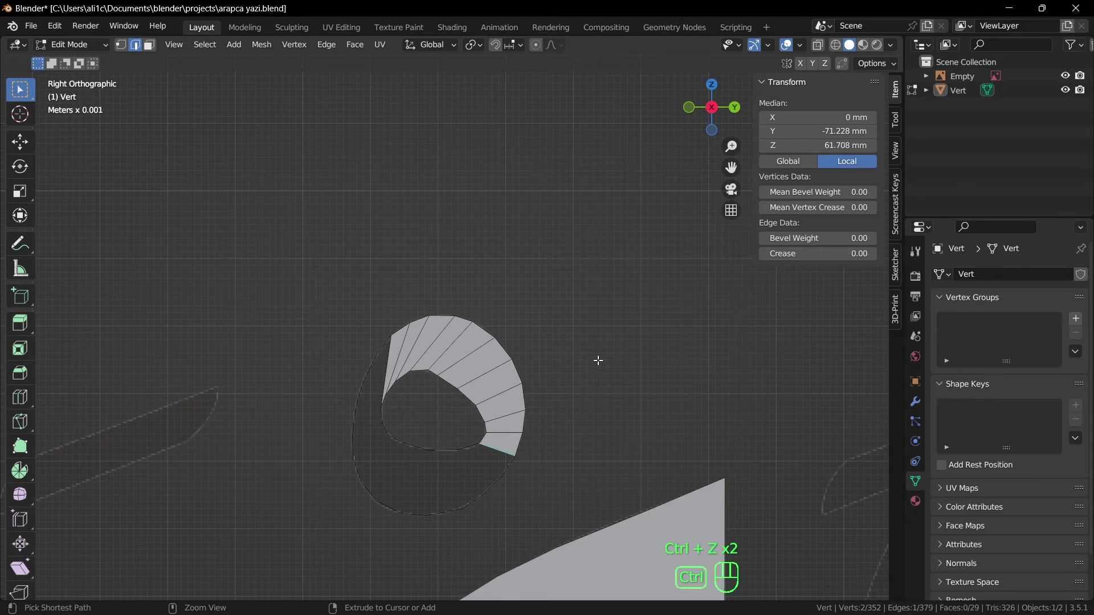
key("ctrl+z")
key("ctrl+z")
key("ctrl+z")
key("ctrl+z")
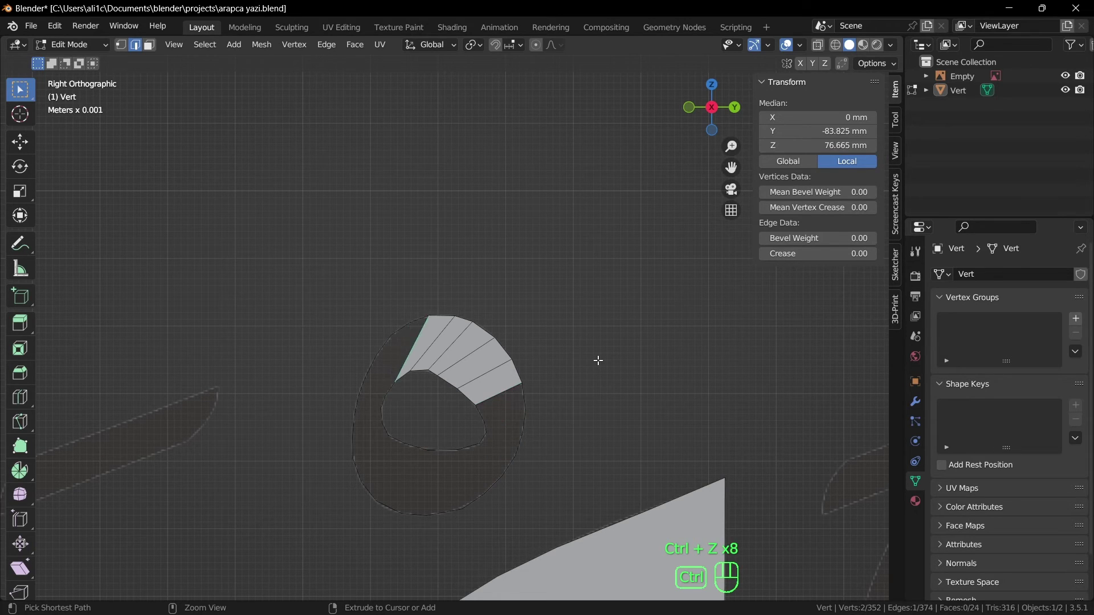
Fill six successive faces from the quad's lower edge, clockwise down the ring's right side to the bottom
left_click(492, 394)
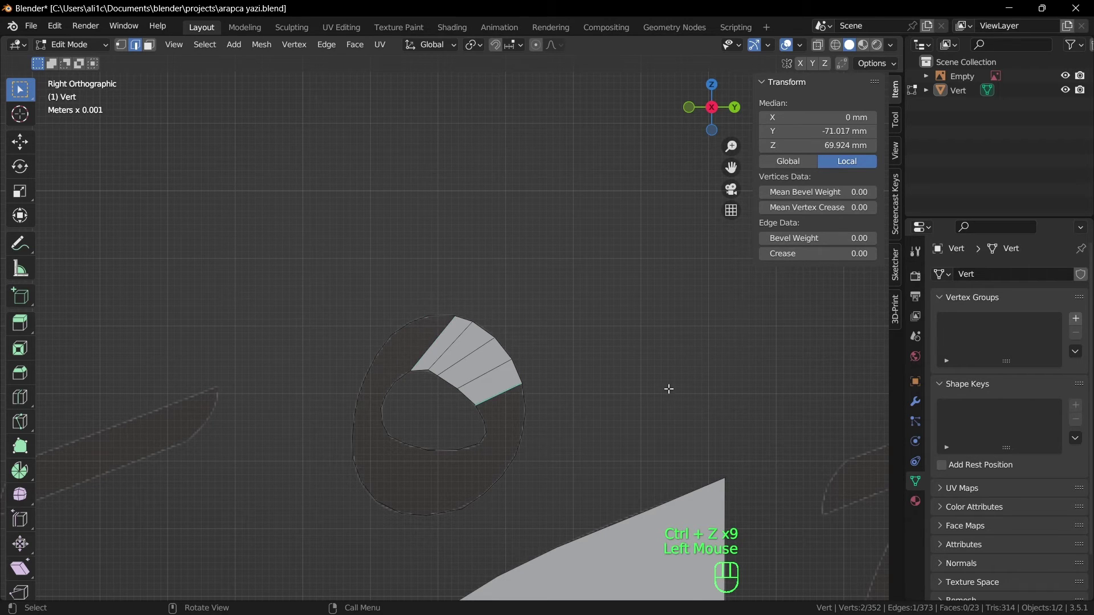
key("f")
key("f")
key("f")
key("f")
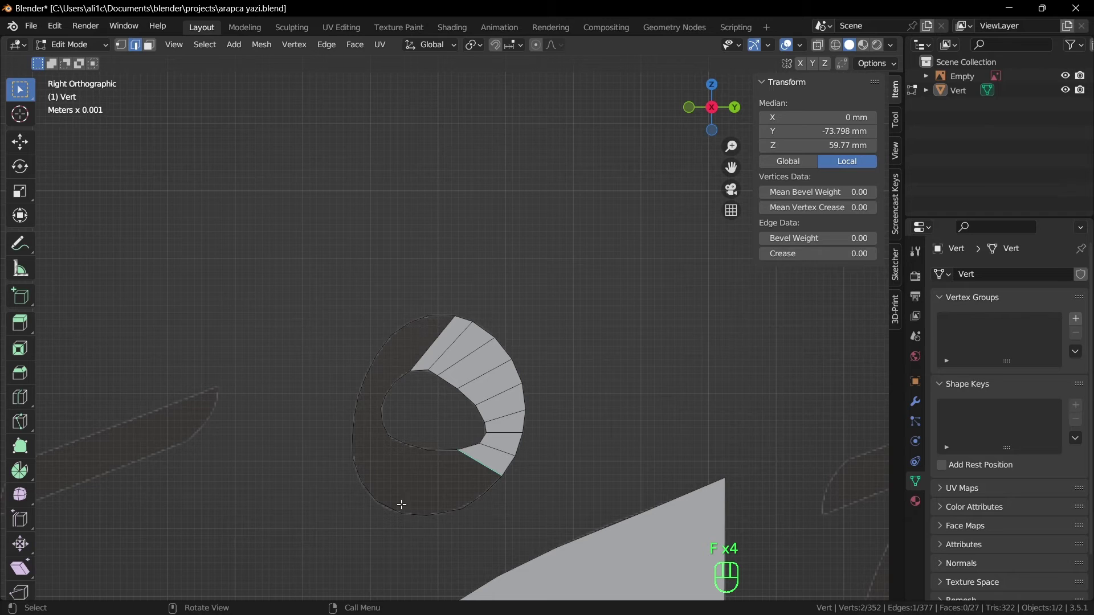
key("f")
key("f")
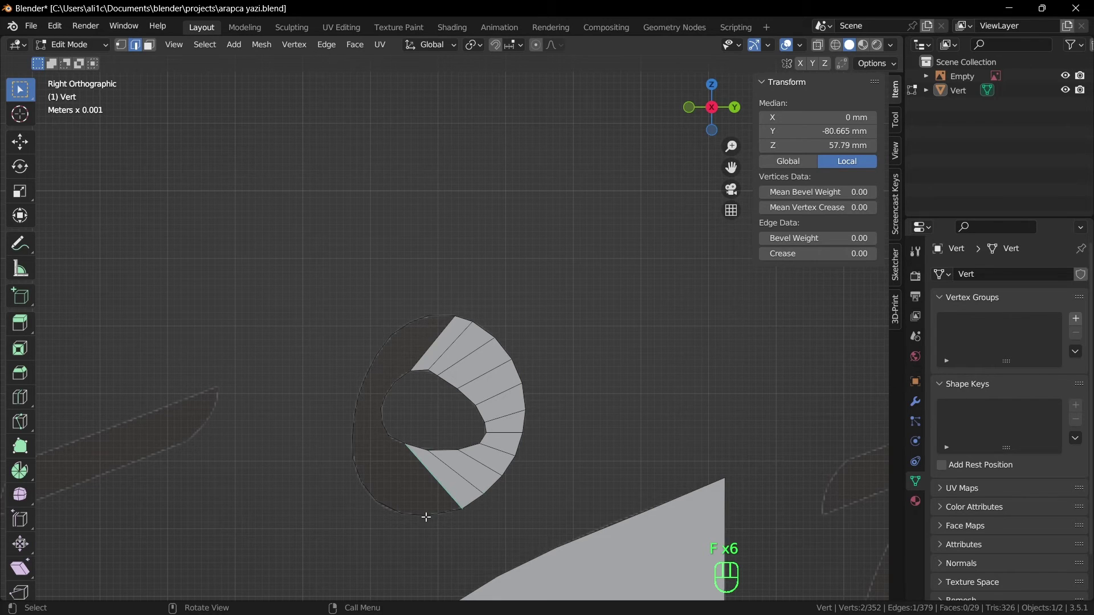
Join the inner and outer outlines with an edge on the ring's left side and fill the lower-left gap as one face
key("1")
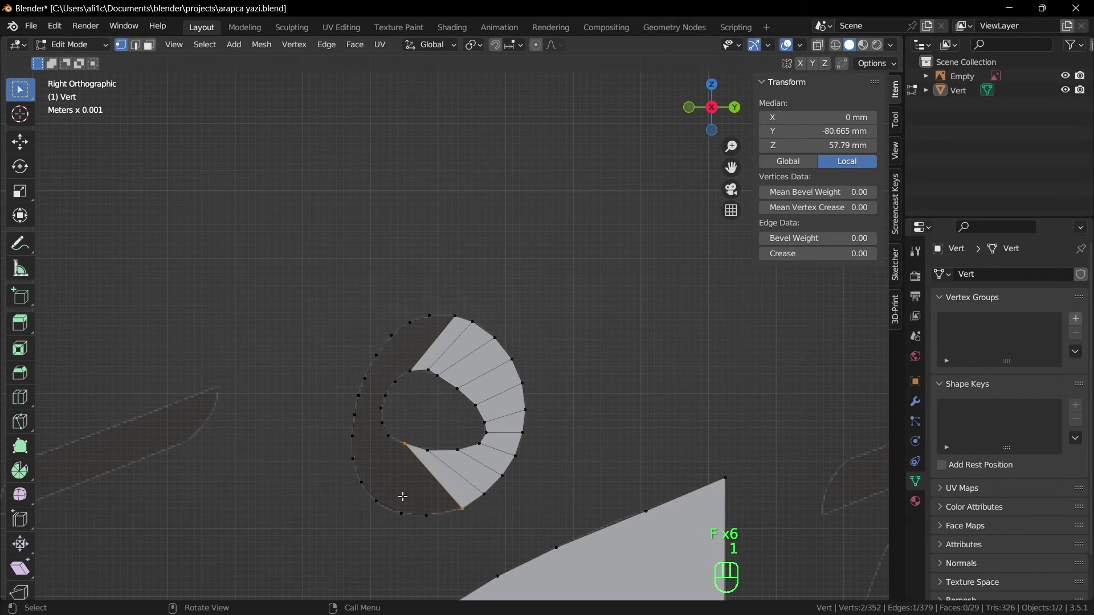
left_click(353, 436)
left_click(382, 423, "shift")
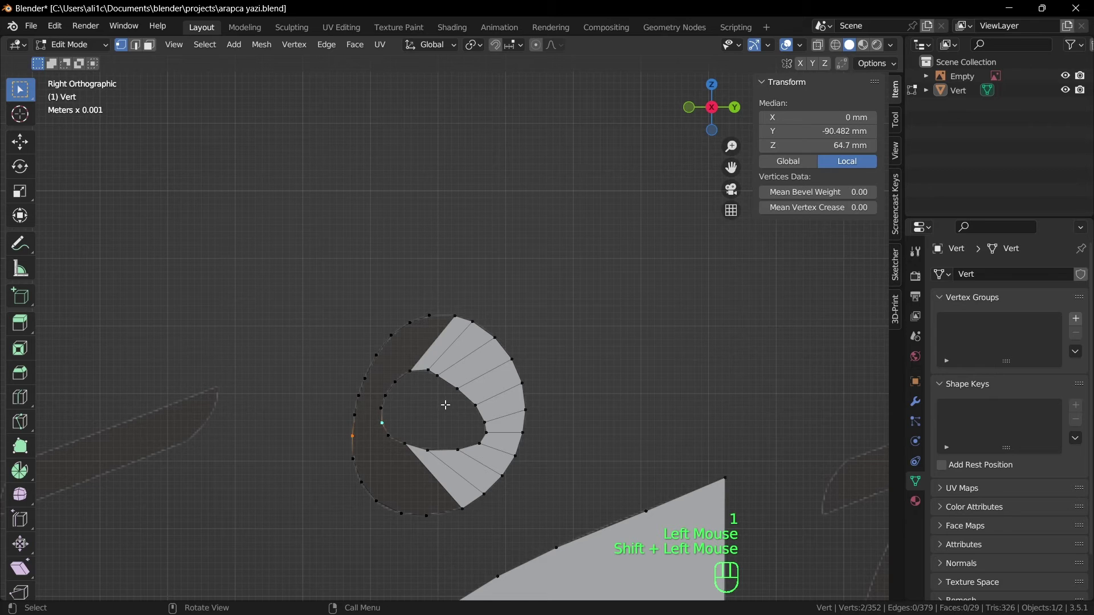
key("f")
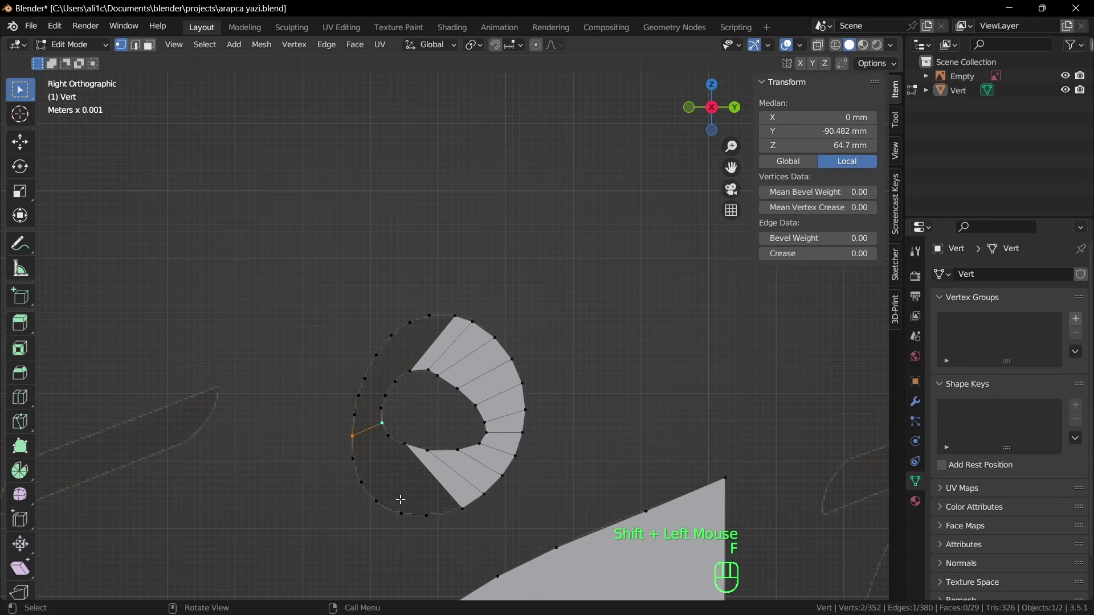
left_click(462, 508, "ctrl")
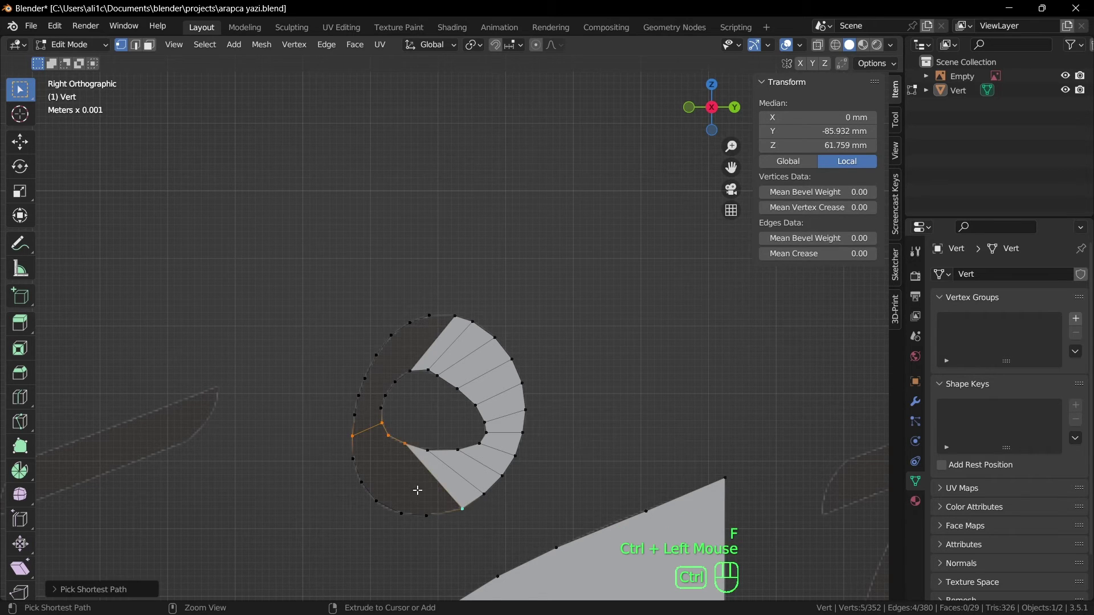
left_click(353, 459, "ctrl")
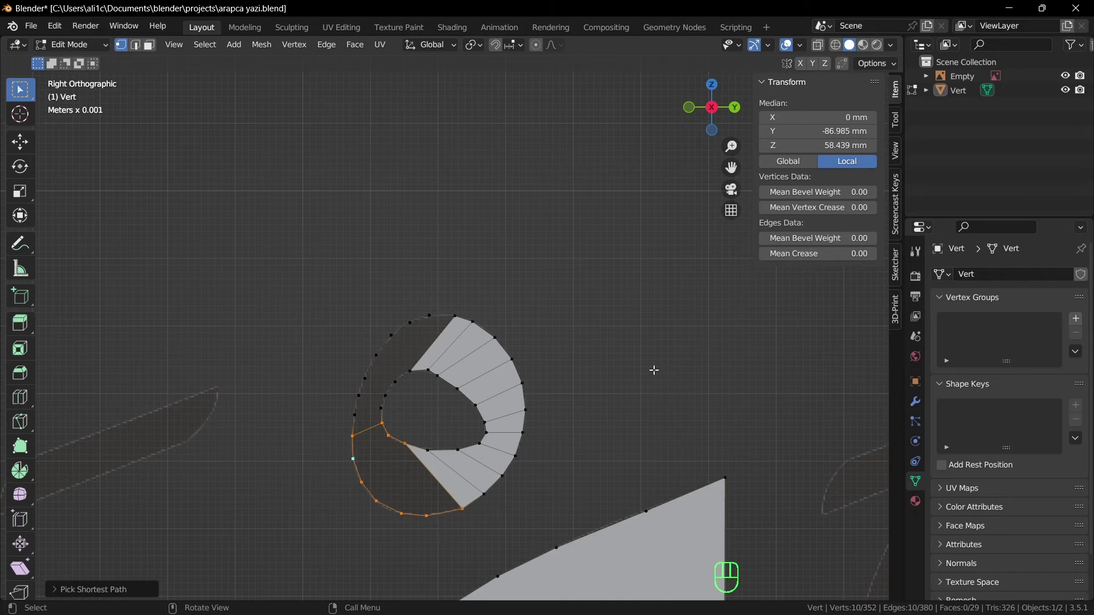
key("f")
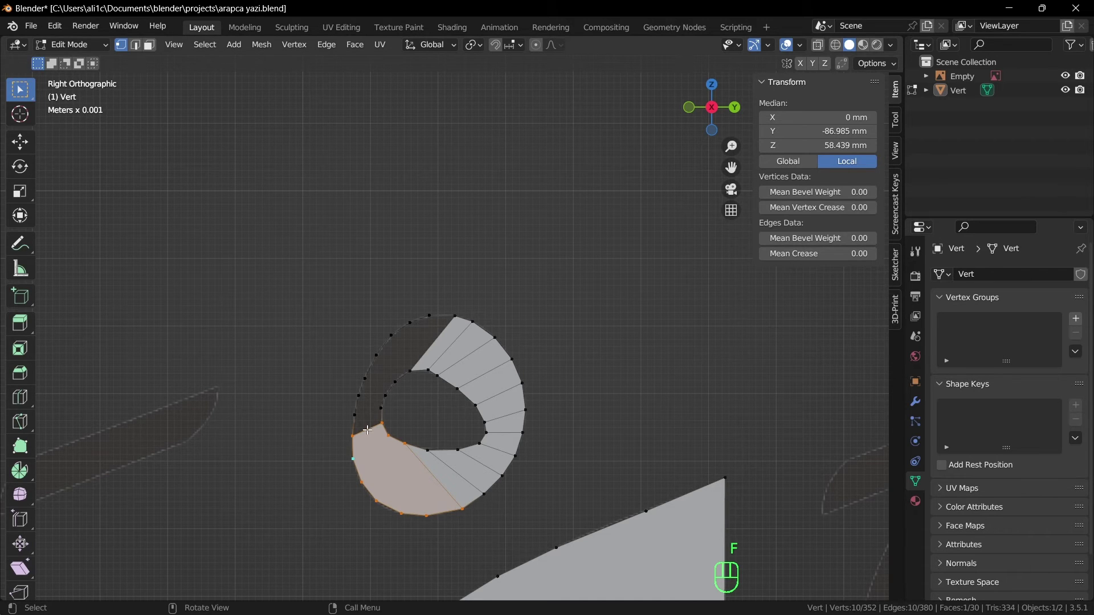
Fill four successive faces upward along the ring's left side, starting from the left connecting edge
key("2")
left_click(368, 430)
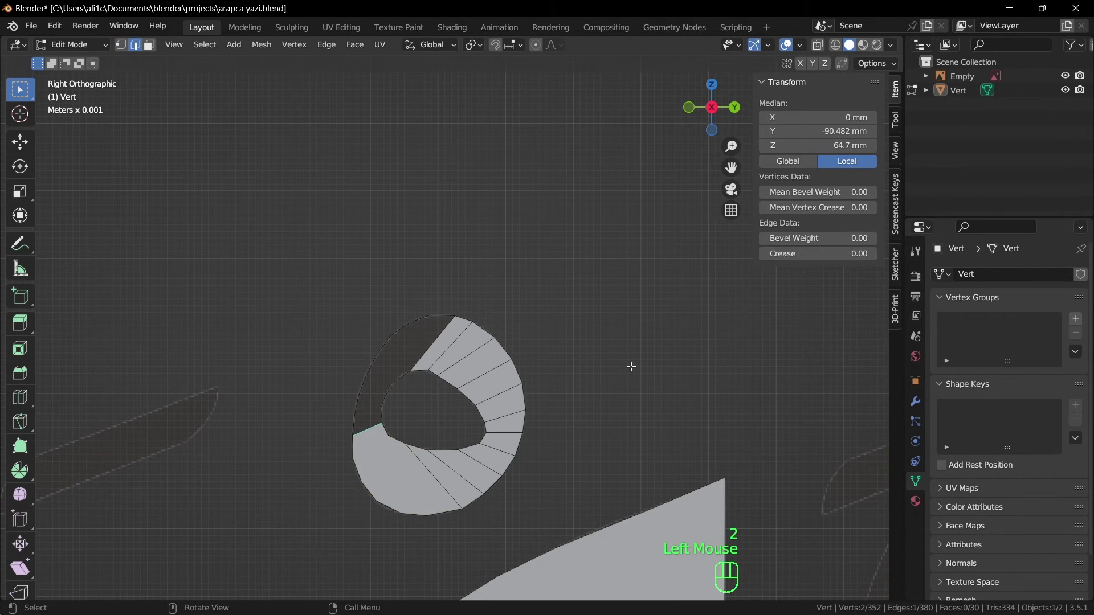
key("f")
key("f")
key("f")
key("f")
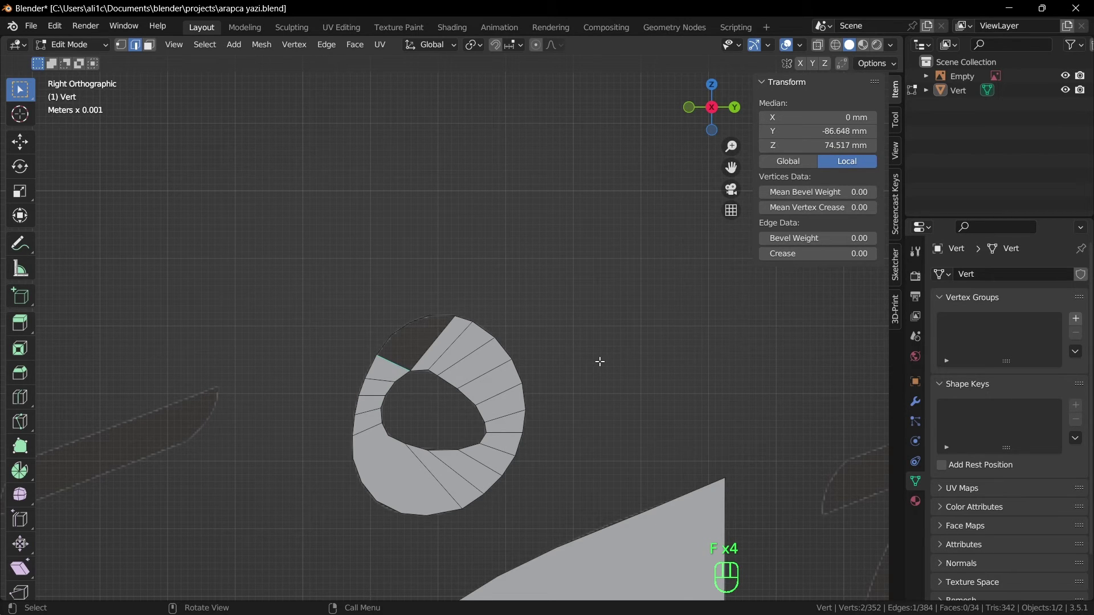
Fill the remaining gap at the ring's upper left with one face from its surrounding outline vertices
key("1")
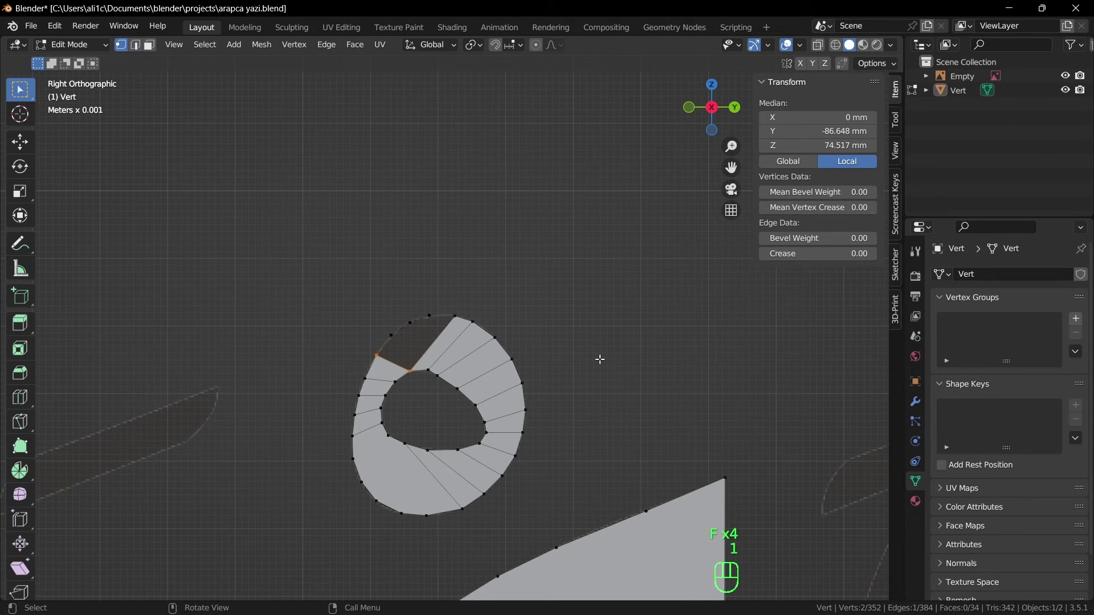
left_click(455, 314, "ctrl")
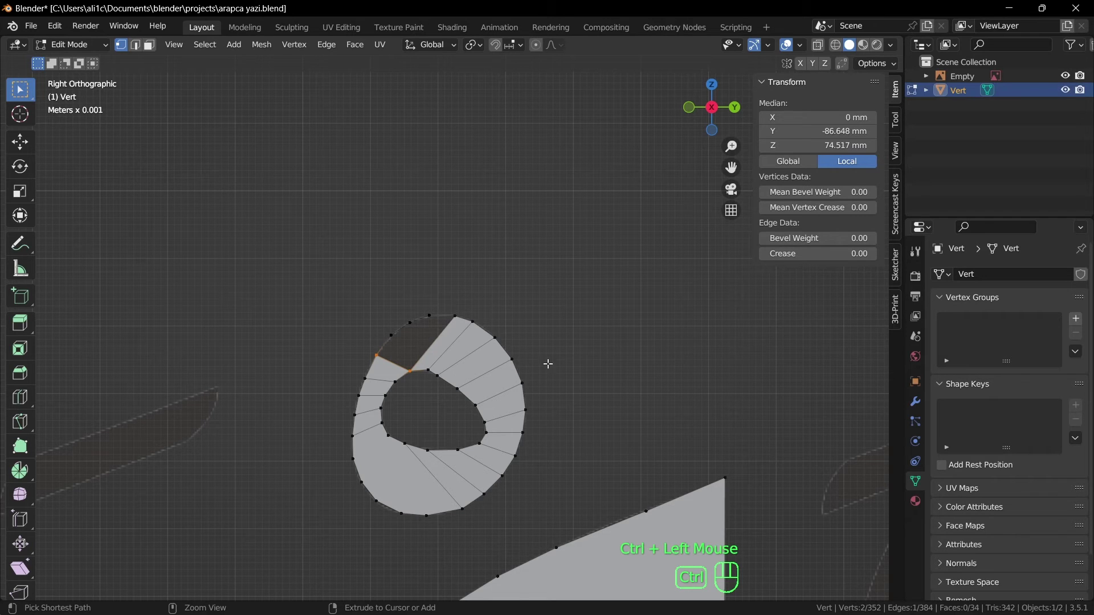
left_click(507, 295)
left_click(456, 316)
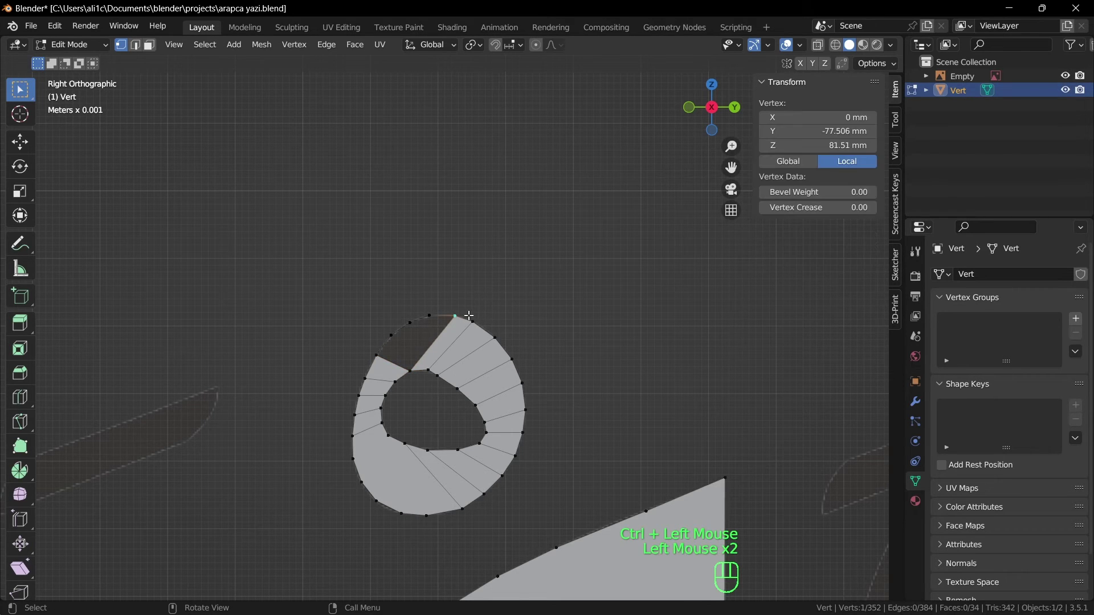
left_click(376, 352, "ctrl")
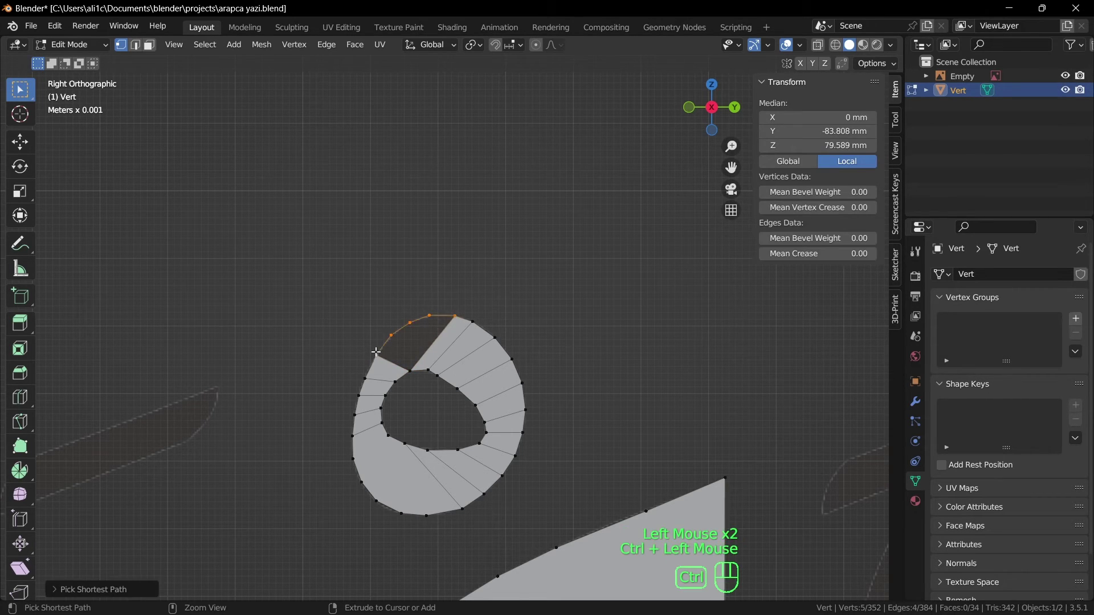
left_click(411, 371, "shift")
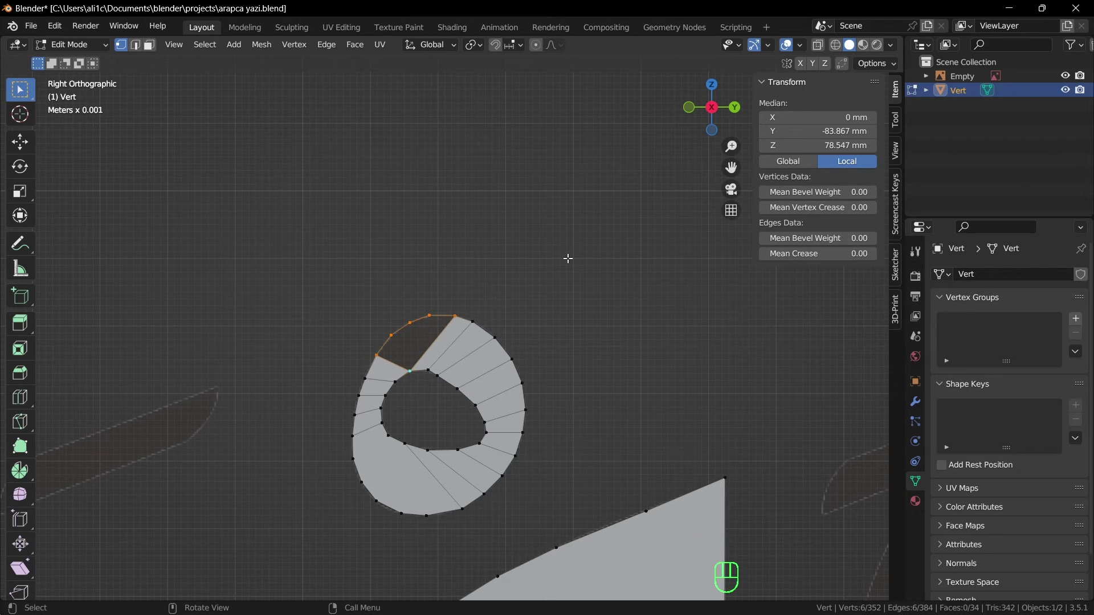
key("f")
Switch to Object Mode and review the whole lettering for marks that are still unfilled
scroll(502, 328, "down", 2)
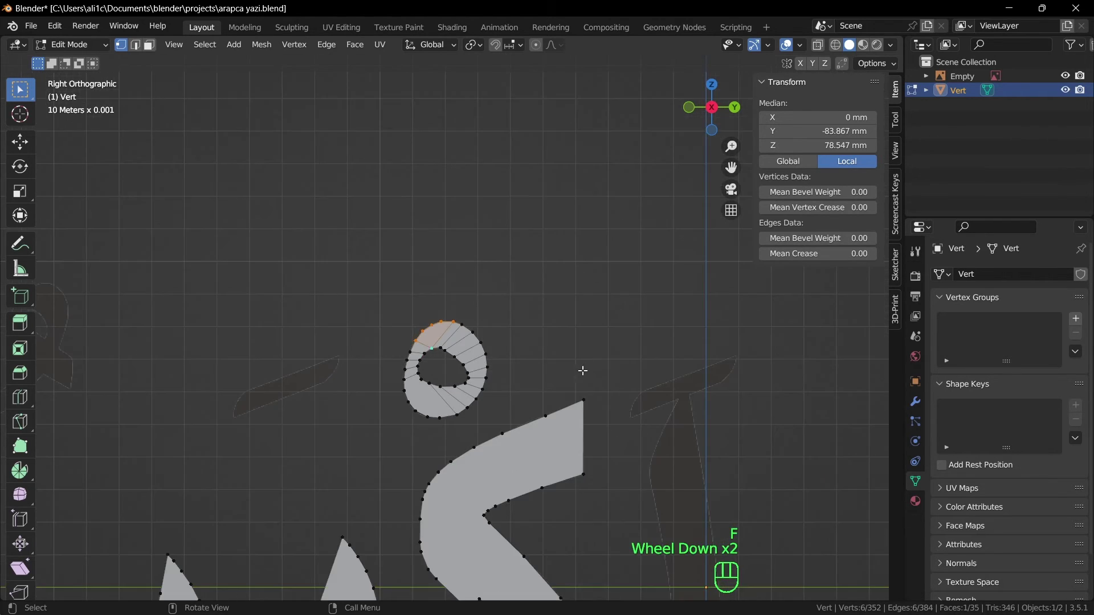
key("Tab")
scroll(604, 365, "down", 3)
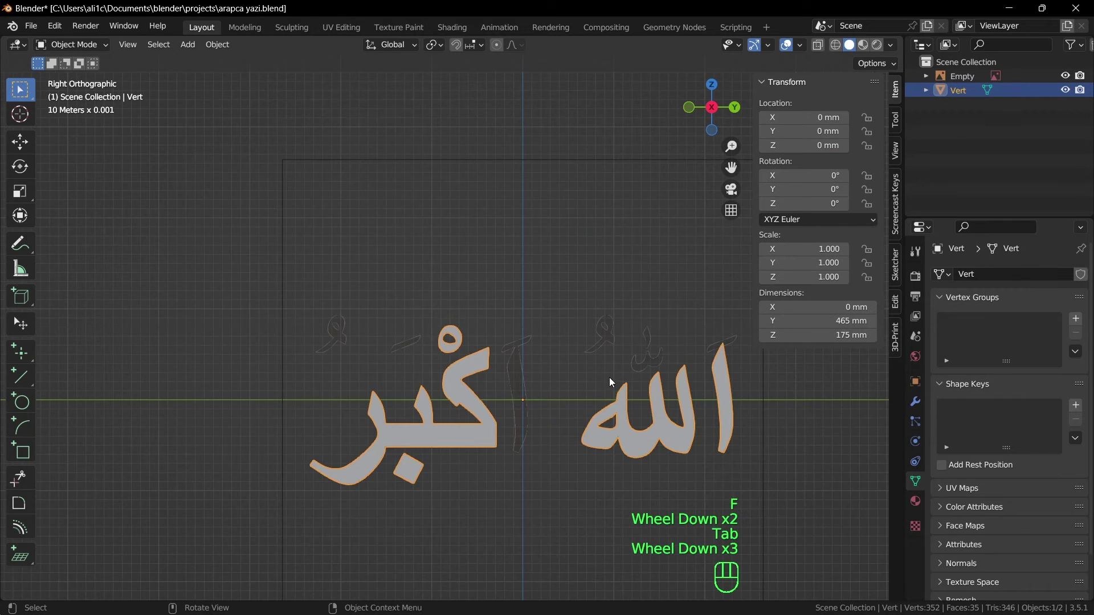
middle_click_drag(548, 442, 466, 389, "shift")
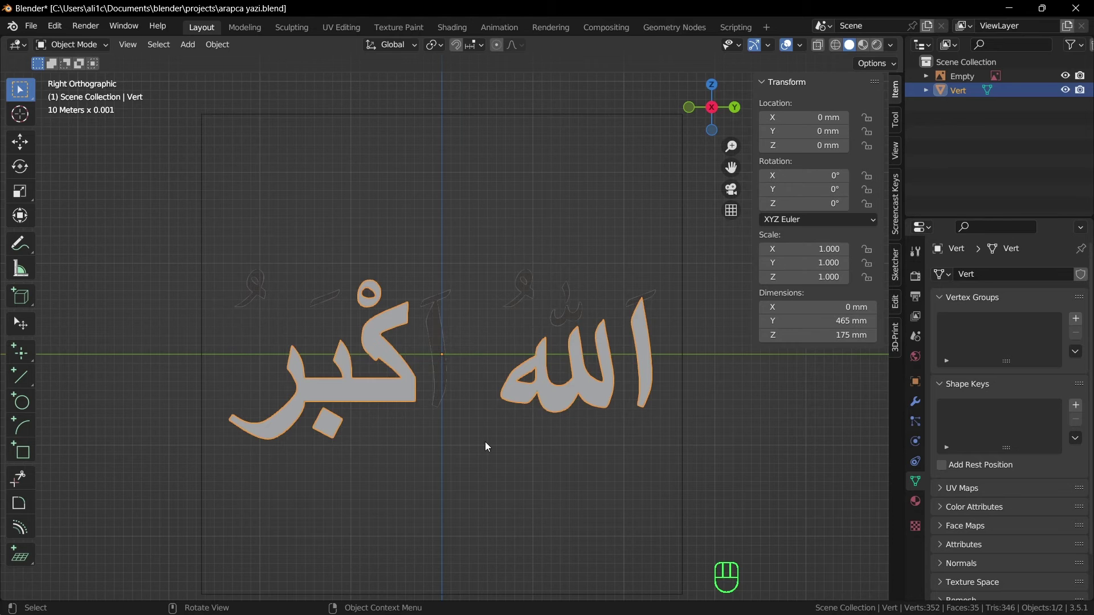
scroll(486, 445, "up", 2)
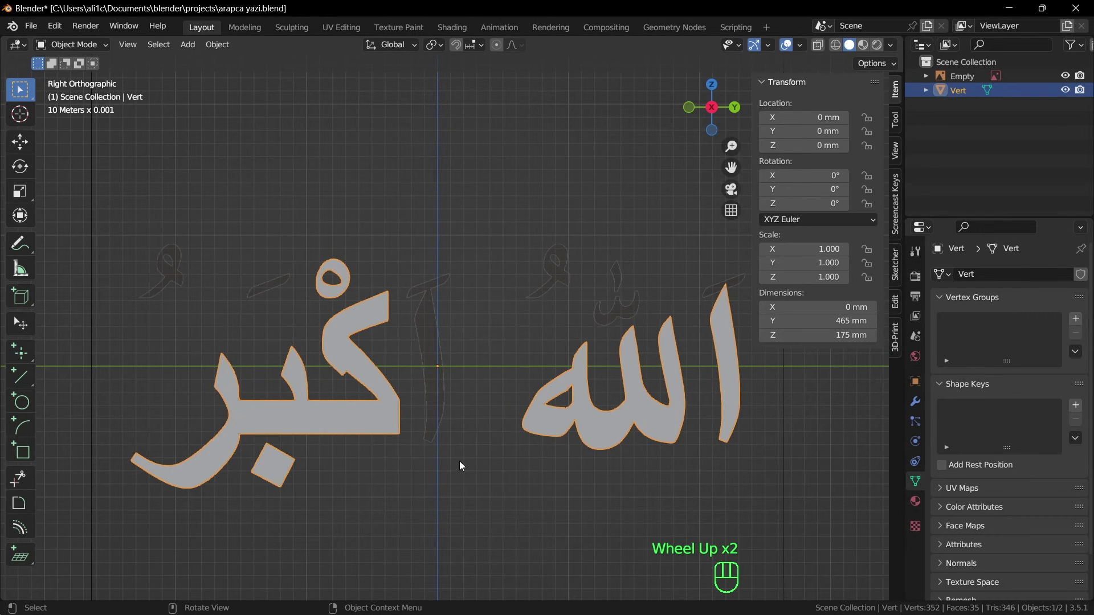
scroll(436, 436, "down", 2)
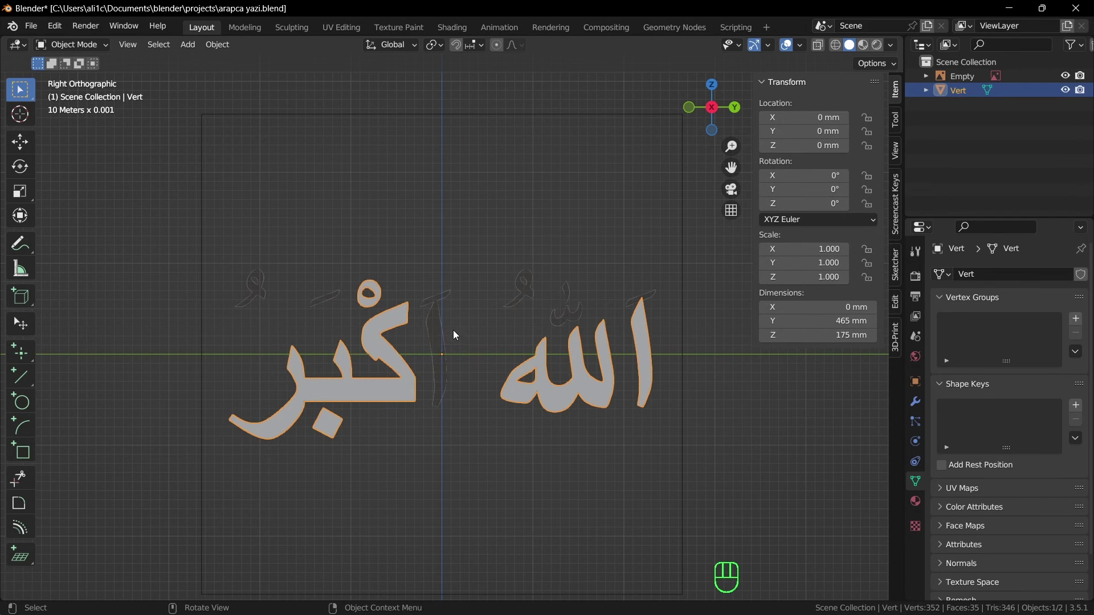
In Edit Mode, duplicate a vertex onto the upper tip of the slanted stroke left of the ring, about Y -112.4 mm, Z 71.2 mm
scroll(460, 324, "up", 2)
middle_click_drag(327, 334, 669, 357, "shift")
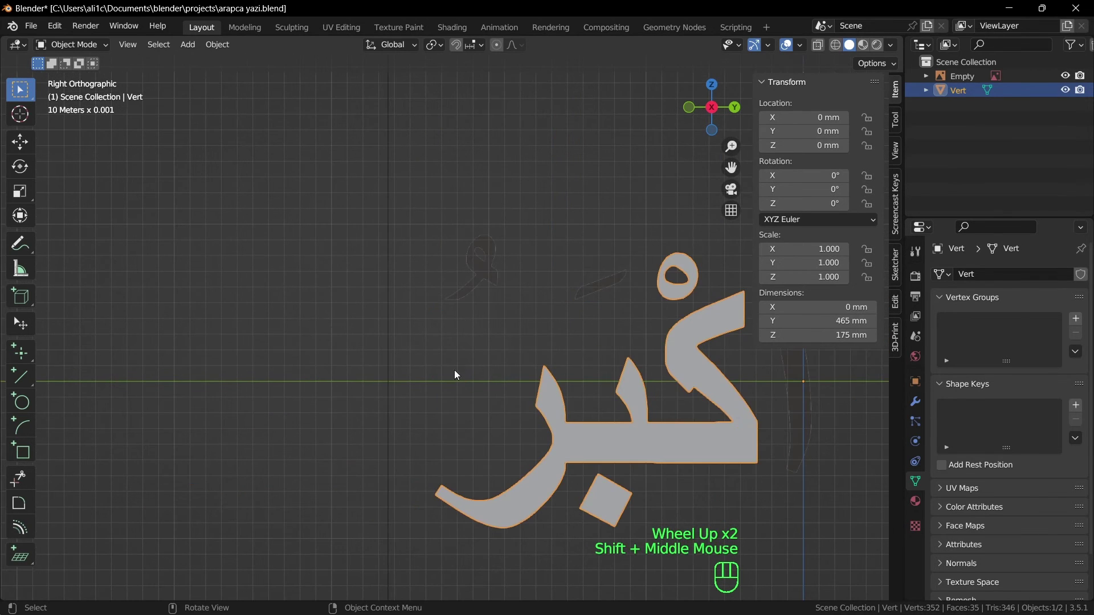
key("Tab")
scroll(581, 350, "up", 2)
middle_click_drag(581, 349, 512, 370, "shift")
key("shift+d")
left_click(472, 397)
scroll(472, 397, "up", 1)
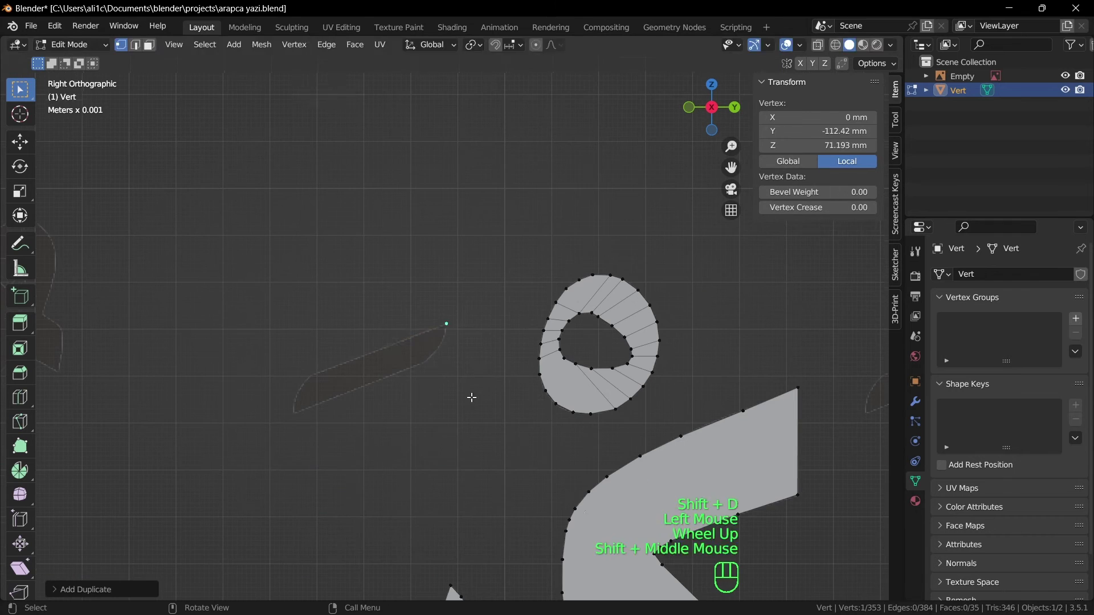
Extrude vertices along the slanted stroke's upper edge, around its lower-left end and back along its lower edge
key("e")
left_click(399, 433)
key("e")
left_click(319, 462)
key("e")
left_click(379, 450)
key("e")
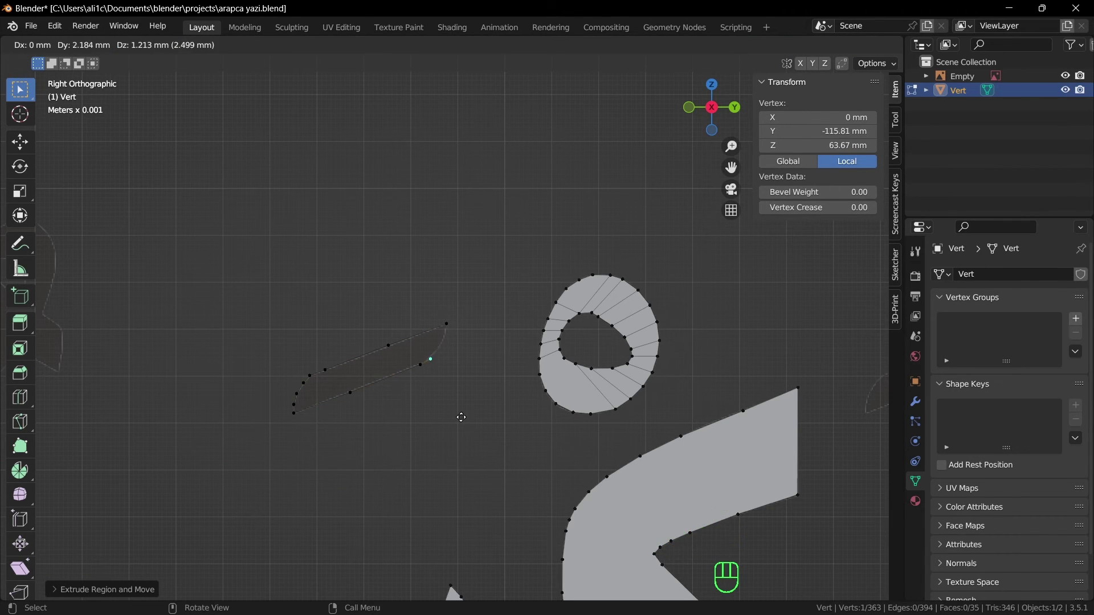
Complete the slanted stroke's outline at its upper tip, merge the overlapping end vertices and fill the outline with one face
left_click(462, 415)
scroll(464, 412, "up", 3)
key("e")
left_click(473, 330)
left_click(478, 318, "shift")
key("m")
left_click(480, 319)
key("l")
key("f")
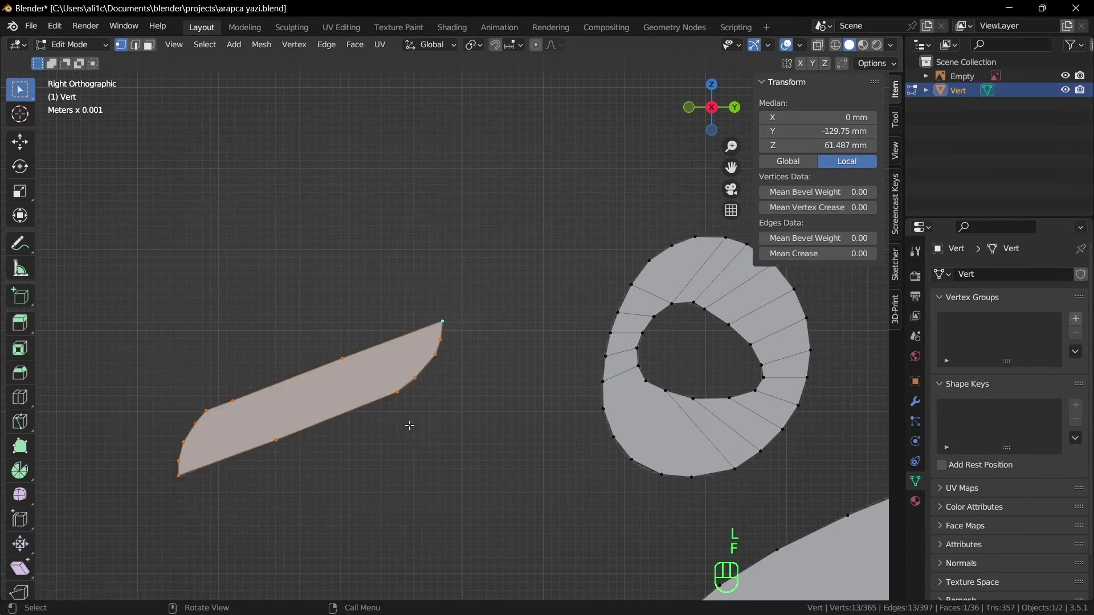
Duplicate a vertex to the lower-right corner of the looped mark farther left and extrude along its notch and the tail's lower edge
left_click(605, 350)
key("shift+d")
middle_click_drag(337, 388, 612, 397, "shift")
key("e")
left_click(574, 376)
key("e")
left_click(530, 352)
left_click(385, 476)
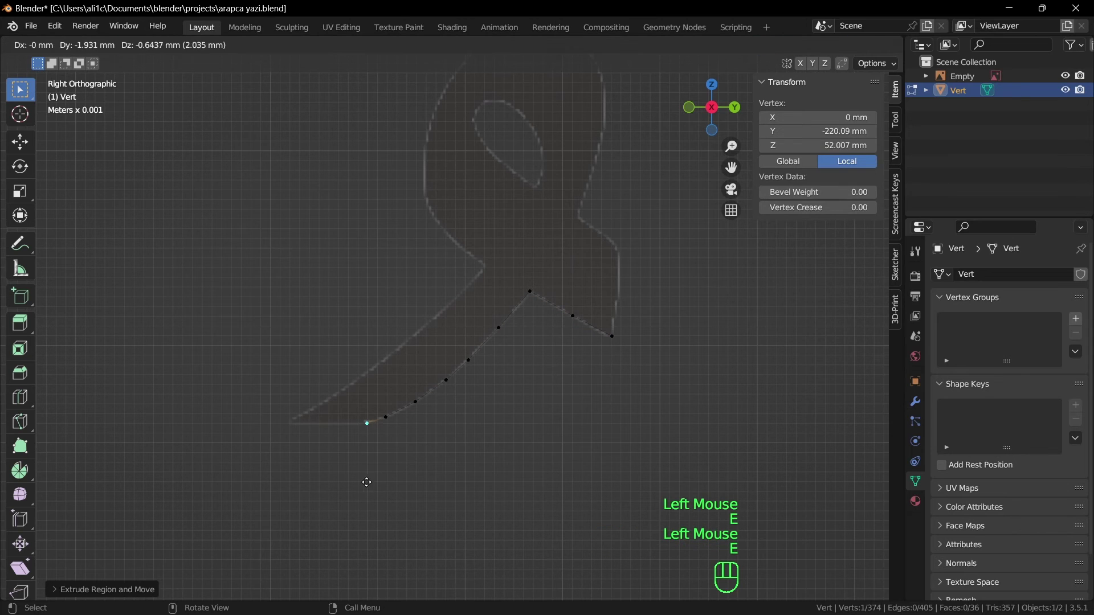
Extrude the looped mark's outline around the tail tip and up the tail's upper edge to its junction with the loop
left_click(364, 482)
key("e")
left_click(290, 482)
key("e")
left_click(290, 478)
key("e")
left_click(311, 469)
key("e")
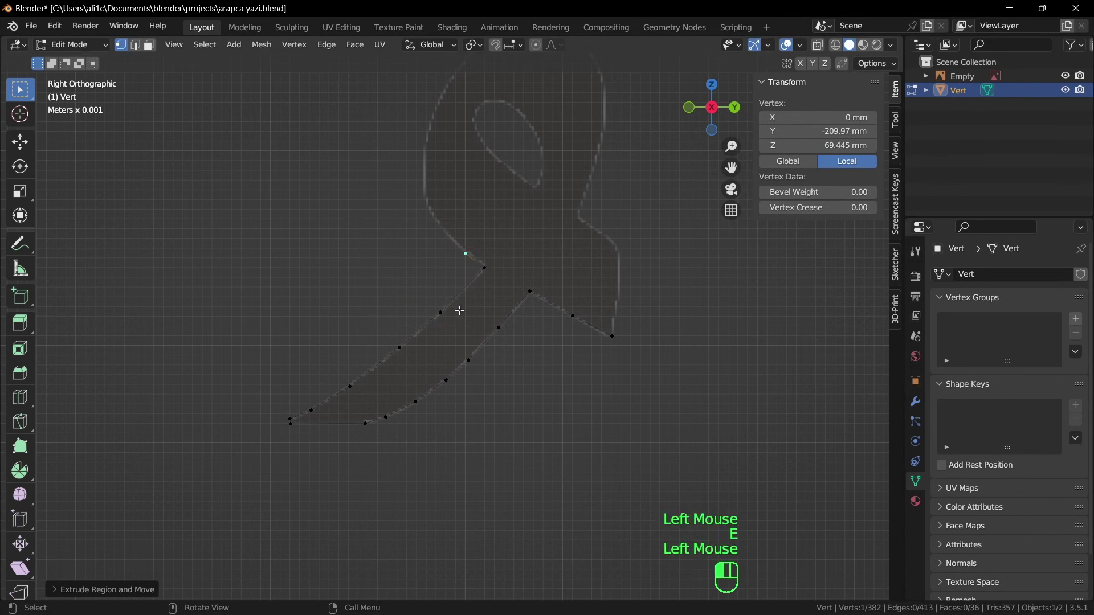
Extrude vertices upward along the outer left curve of the looped mark
key("e")
double_click(520, 232)
key("e")
left_click(552, 211)
key("e")
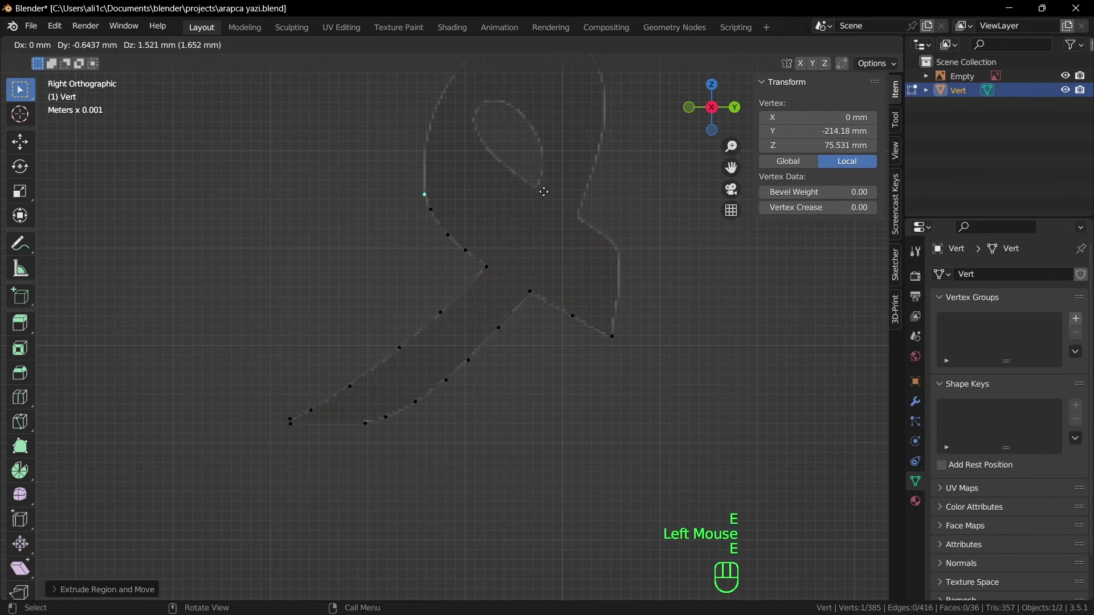
left_click(544, 191)
key("e")
left_click(544, 160)
key("e")
left_click(543, 141)
key("e")
left_click(553, 113)
middle_click_drag(580, 196, 464, 419, "shift")
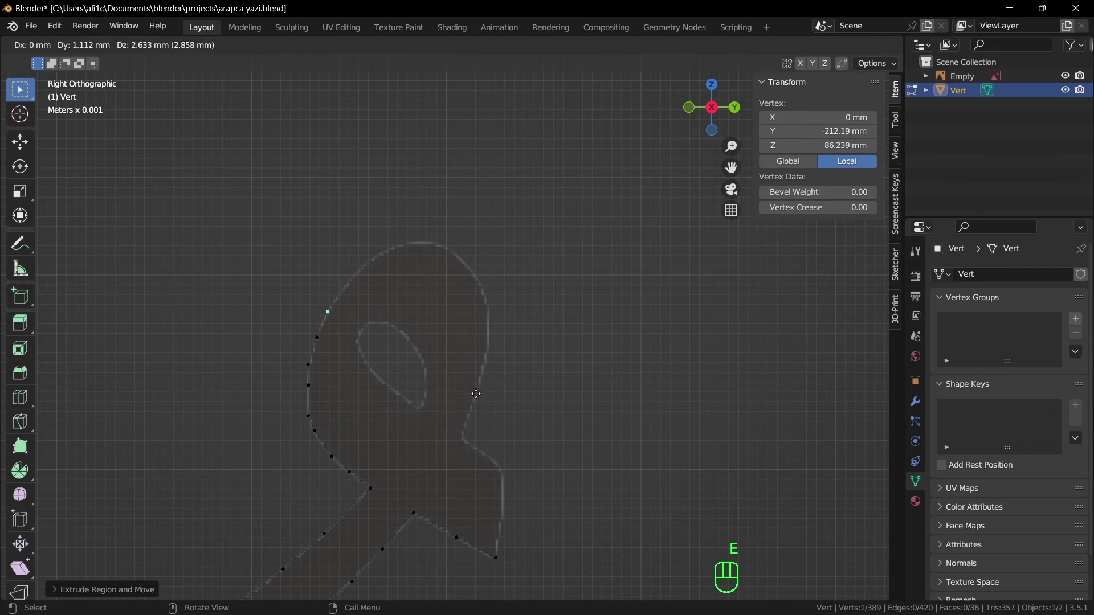
Extrude the looped mark's outline over its rounded top and down its right side
left_click(569, 323)
key("e")
left_click(588, 326)
key("e")
left_click(605, 339)
key("e")
left_click(617, 349)
key("e")
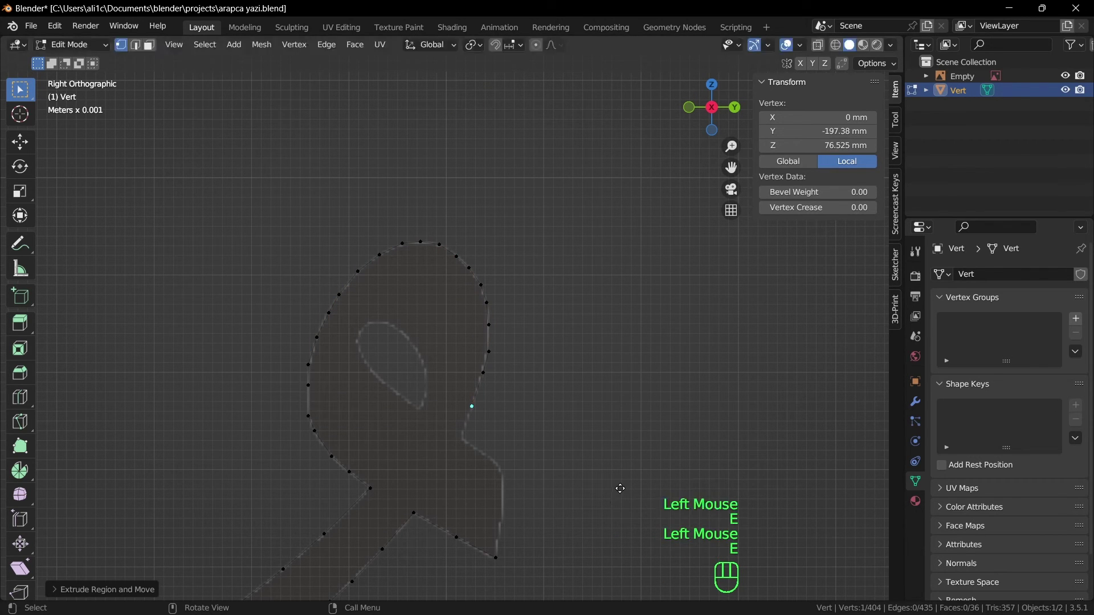
Trace the looped mark's lower-right corner and close the outer outline by merging its end vertices
left_click(609, 520)
key("e")
left_click(632, 537)
key("e")
left_click(645, 546)
key("e")
left_click(651, 557)
key("e")
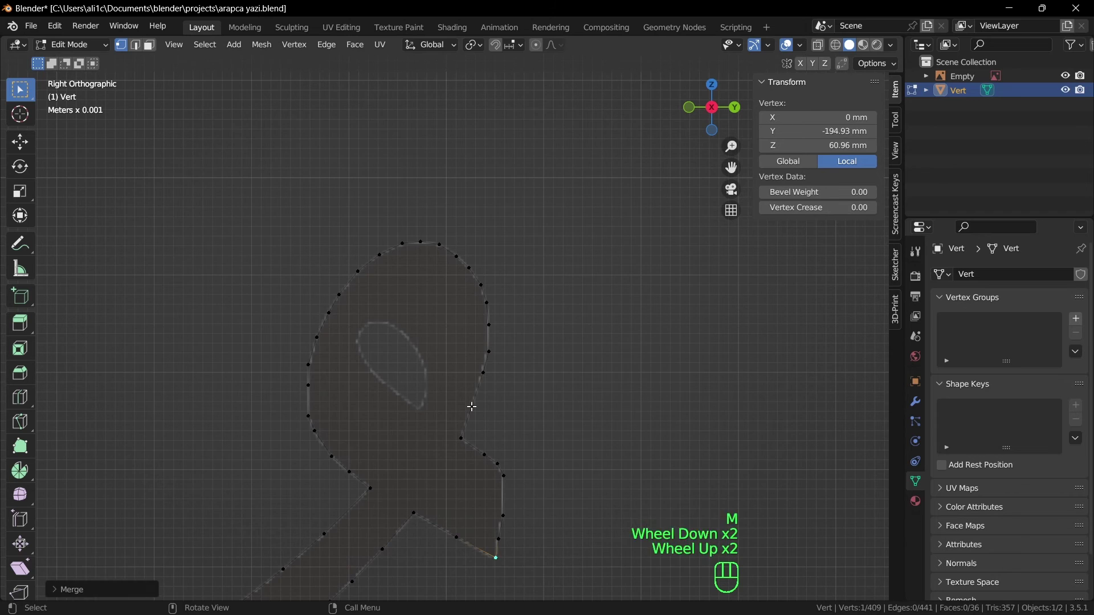
Duplicate an outline vertex onto the loop's inner hole and extrude it down the hole's right edge
left_click(471, 407)
key("shift+d")
left_click(556, 380)
key("e")
key("e")
key("ctrl+x")
key("ctrl+z")
key("g")
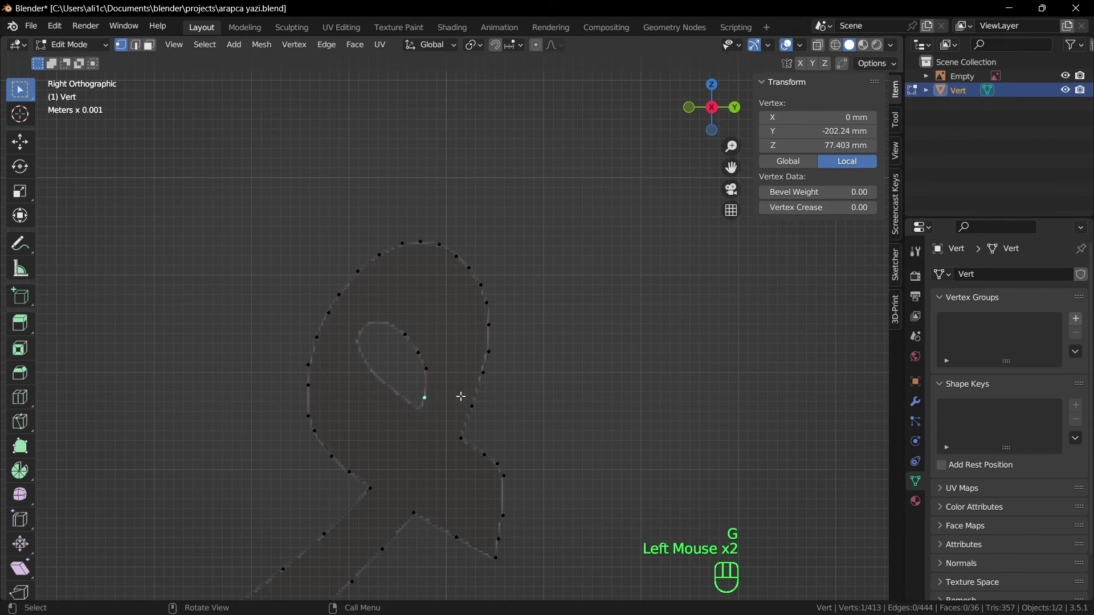
Trace the rest of the inner hole around its lower tip and left side, then merge the overlapping end vertices
key("e")
left_click(398, 393)
key("e")
left_click(375, 376)
key("e")
left_click(370, 323)
key("e")
left_click(406, 332)
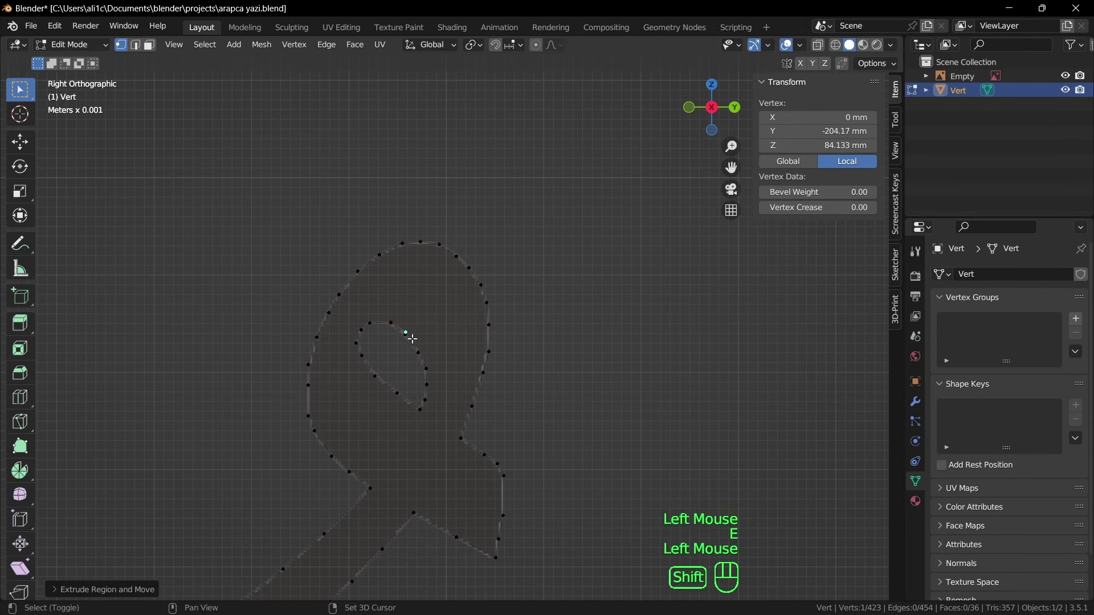
left_click(413, 339, "shift")
key("m")
left_click(411, 338)
Connect the hole to the outer outline with two edges and fill the loop's right side between them
left_click(421, 411)
left_click(458, 440, "shift")
key("f")
left_click(391, 322)
left_click(380, 255, "shift")
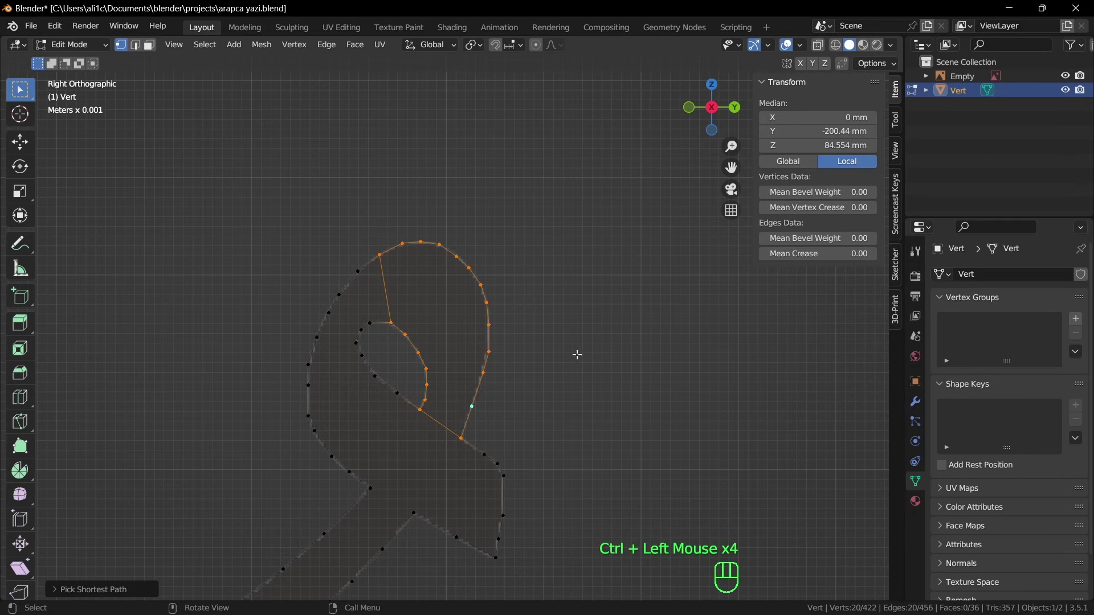
key("f")
Fill the loop's upper-left section with a face between the inner hole and the outer outline
left_click(317, 337)
left_click(356, 343, "shift")
left_click(391, 323, "shift")
left_click(371, 262, "shift")
key("f")
Fill the looped mark's lower body and its tail with two separate faces
scroll(378, 456, "down", 1)
left_click(483, 522, "ctrl")
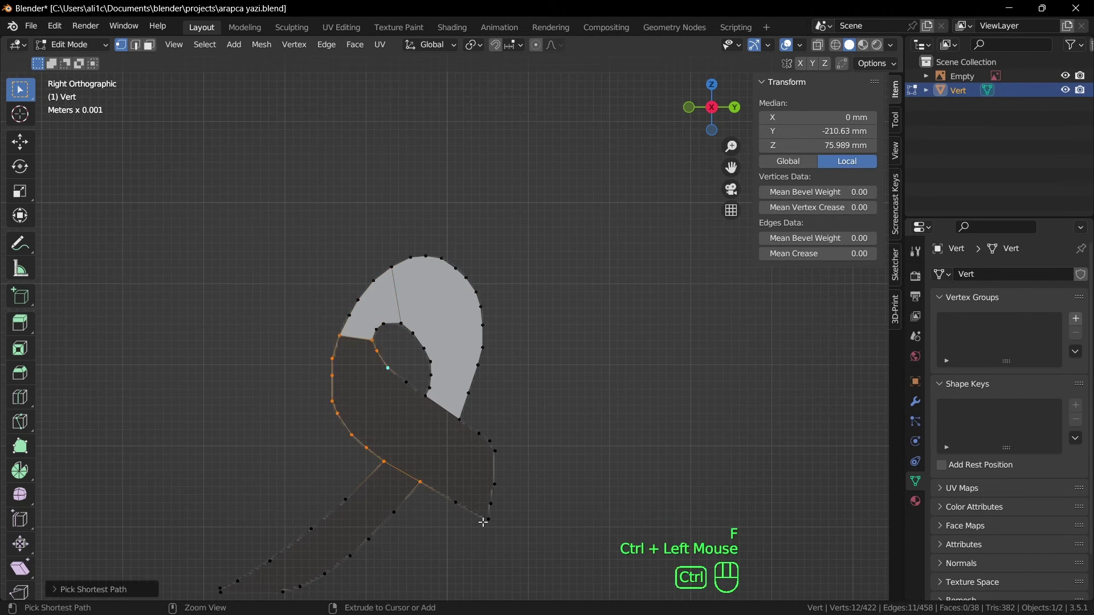
left_click(485, 521, "ctrl")
key("f")
scroll(418, 504, "down", 2)
middle_click_drag(417, 505, 506, 293, "shift")
left_click(367, 353, "ctrl")
key("f")
Duplicate a letter-tip vertex to the bottom notch of the W-shaped mark and extrude along its lower-right edge
scroll(513, 348, "down", 8)
left_click(412, 363)
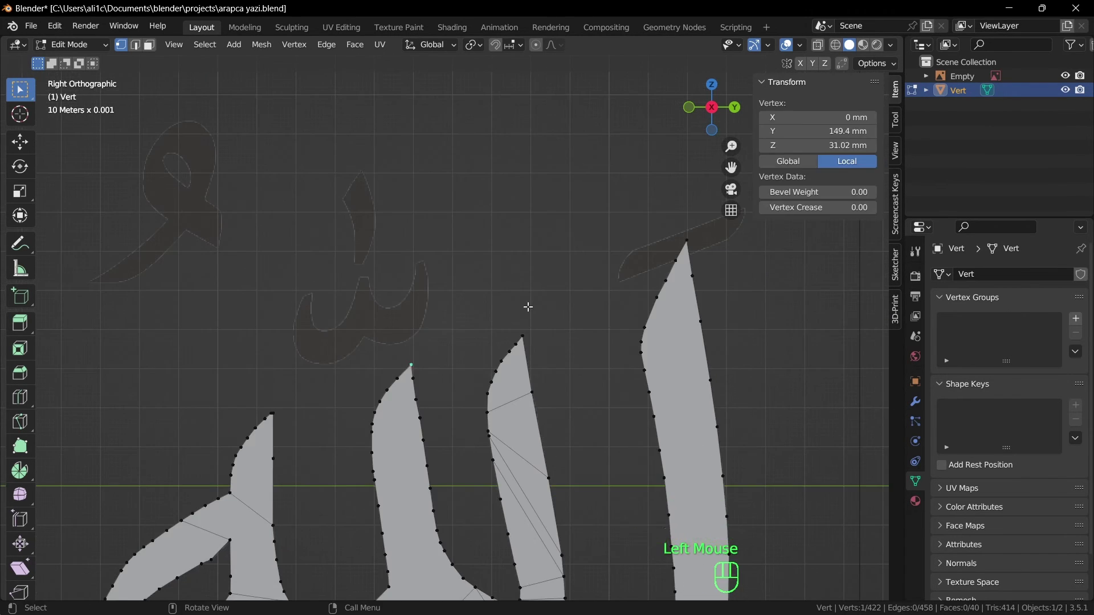
scroll(528, 306, "up", 2)
key("e")
left_click(489, 371)
key("g")
left_click(488, 374)
key("e")
left_click(536, 319)
key("e")
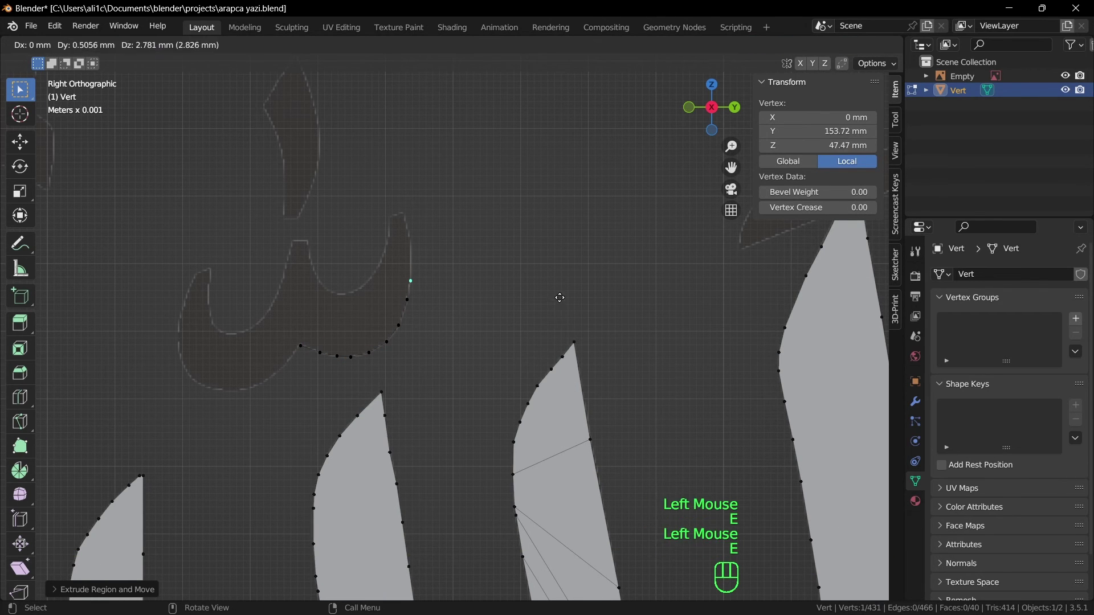
Extrude the W-shaped mark's outline around the right prong's tip and through the right inner valley
left_click(560, 298)
key("e")
left_click(552, 230)
key("e")
left_click(529, 277)
key("e")
left_click(501, 308)
key("e")
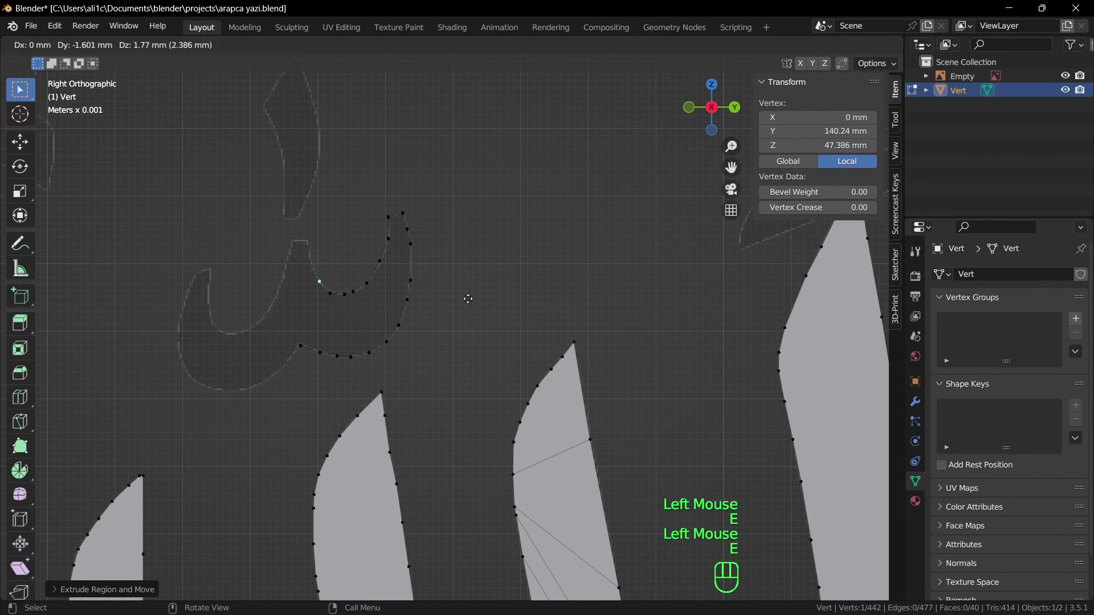
Extrude the W-shaped mark's outline around the middle prong and along the left inner valley
left_click(460, 283)
key("e")
left_click(436, 279)
key("e")
left_click(407, 340)
key("e")
left_click(367, 347)
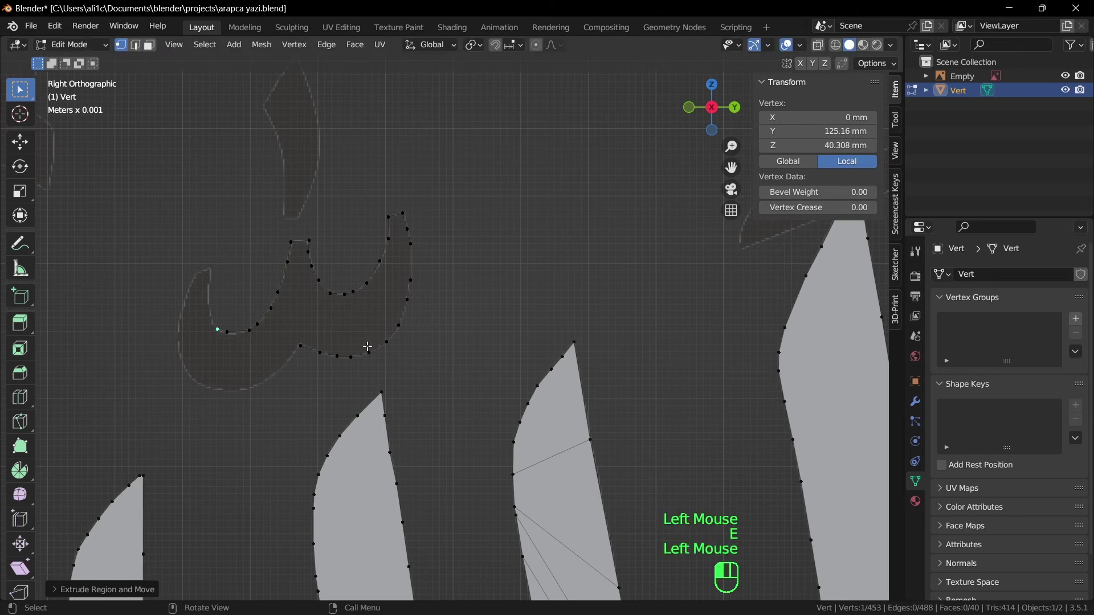
Trace around the W-shaped mark's left prong, down its outer left side and along its bottom curve
left_click(363, 298)
key("e")
left_click(340, 309)
key("e")
left_click(335, 379)
key("e")
left_click(380, 407)
key("e")
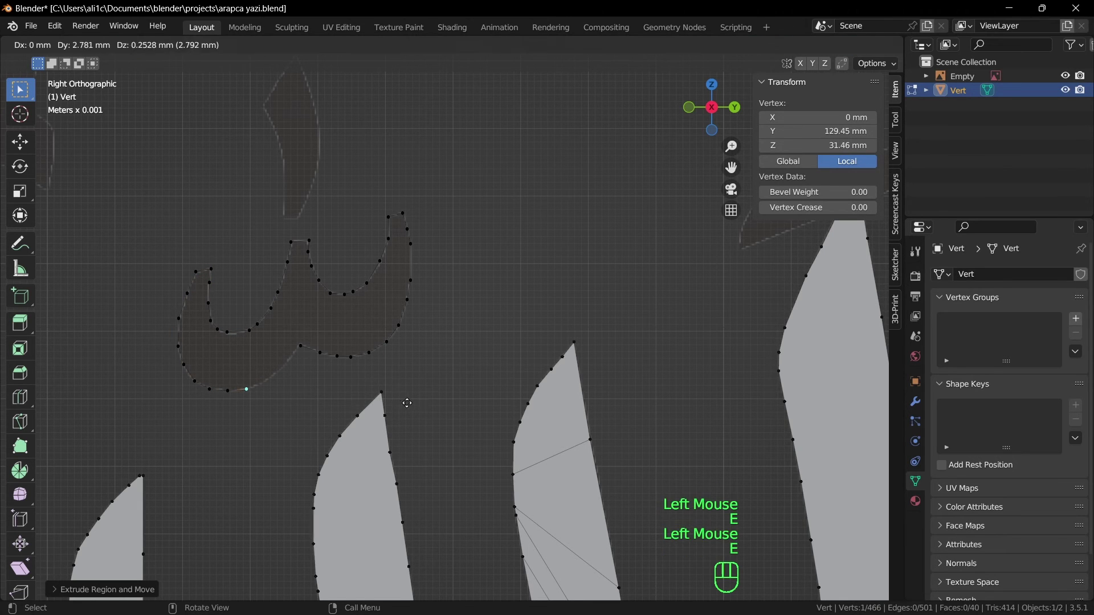
Close the W-shaped mark's outline at the bottom notch, fill it with one face and adjust vertices on the middle prong's right edge
left_click(329, 361)
key("e")
left_click(298, 347)
key("l")
key("f")
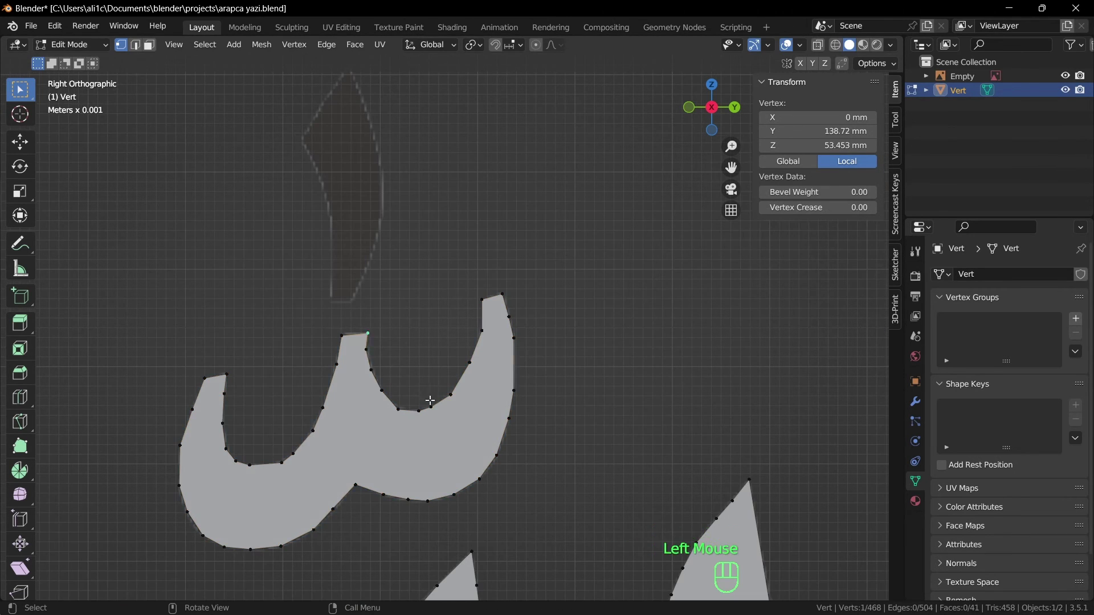
key("g")
left_click(373, 369)
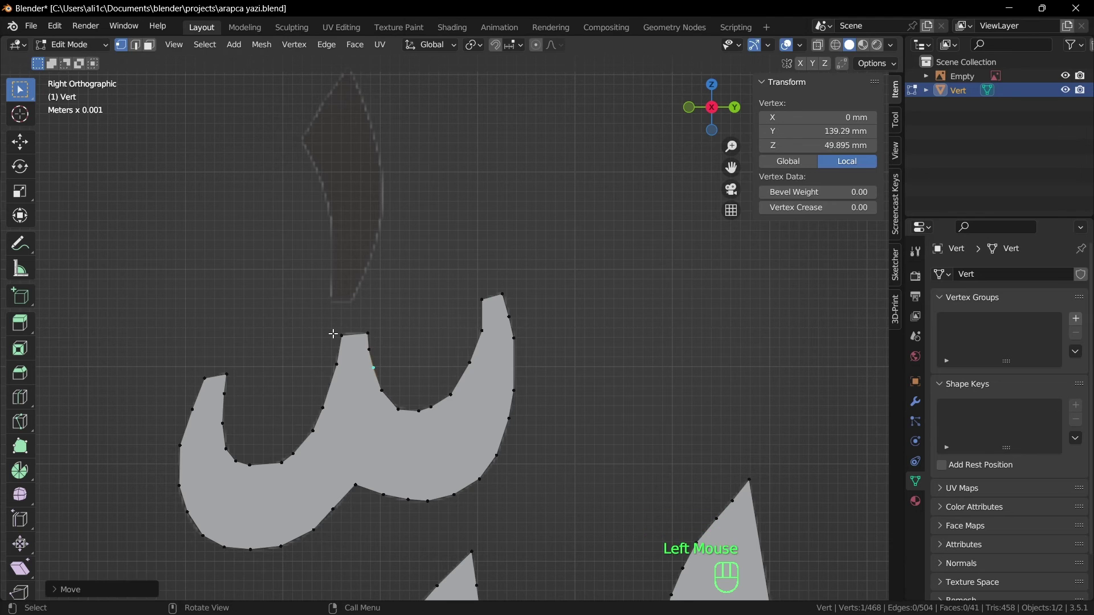
Start the leaf-shaped stroke above the W-shaped mark at its lower-left corner and extrude up its left edge to the tip
key("e")
left_click(331, 248)
key("e")
left_click(319, 169)
key("e")
left_click(349, 58)
middle_click_drag(453, 137, 443, 283, "shift")
key("e")
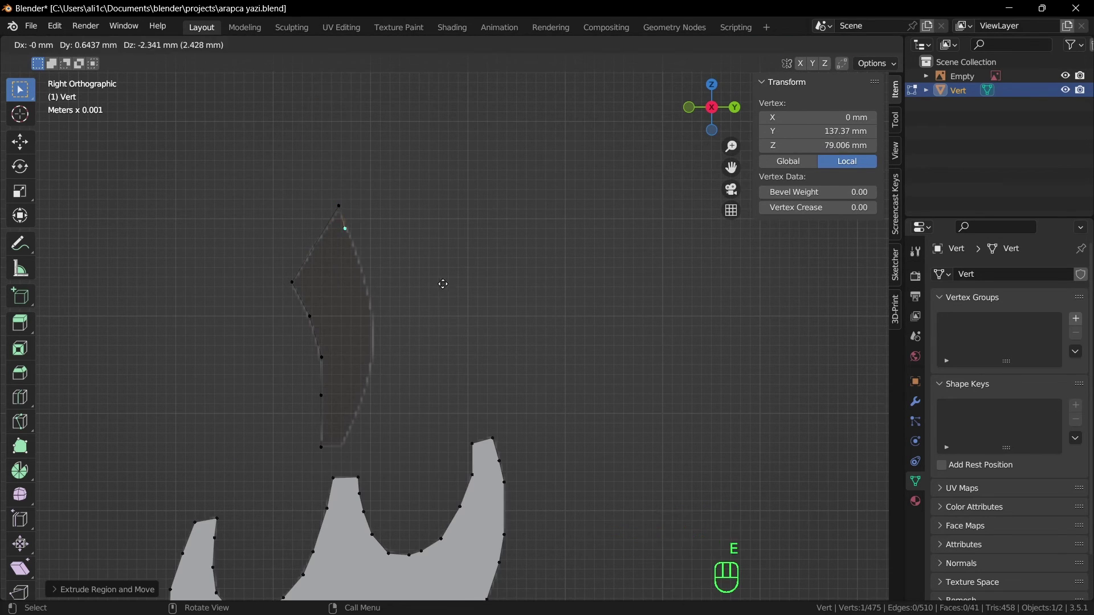
Extrude vertices down the curved right edge of the leaf-shaped stroke to its bottom
left_click(463, 357)
key("e")
left_click(471, 414)
key("e")
left_click(441, 502)
Close the leaf-shaped stroke's outline at its lower-left corner, fill it with one face and clear the selection
scroll(440, 501, "up", 2)
middle_click_drag(393, 458, 520, 251, "shift")
left_click(347, 320, "shift")
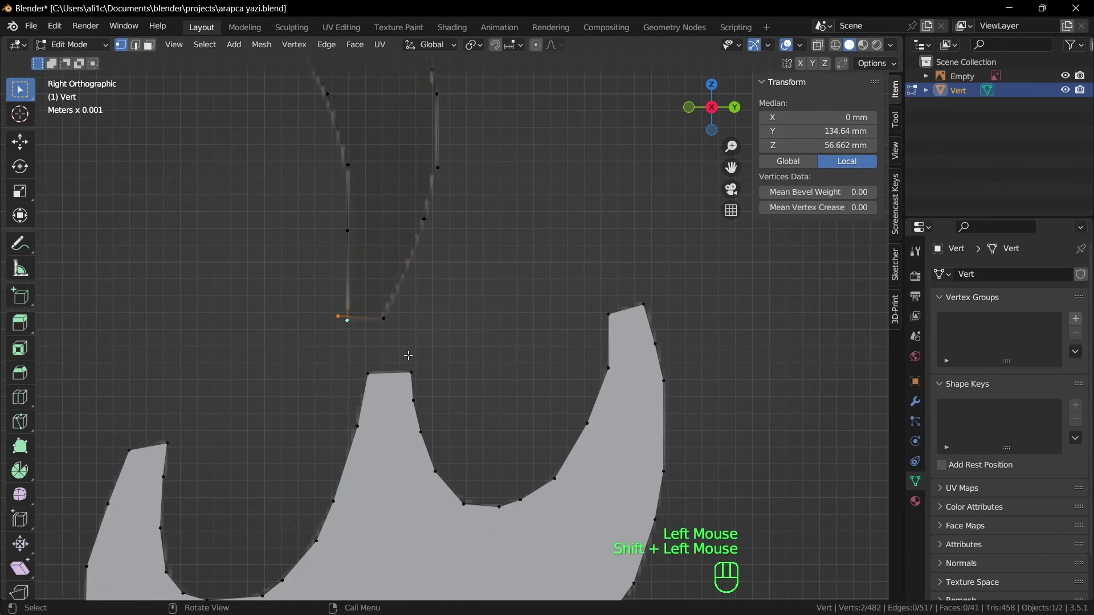
key("l")
key("l")
key("f")
left_click(581, 269)
scroll(576, 342, "down", 2)
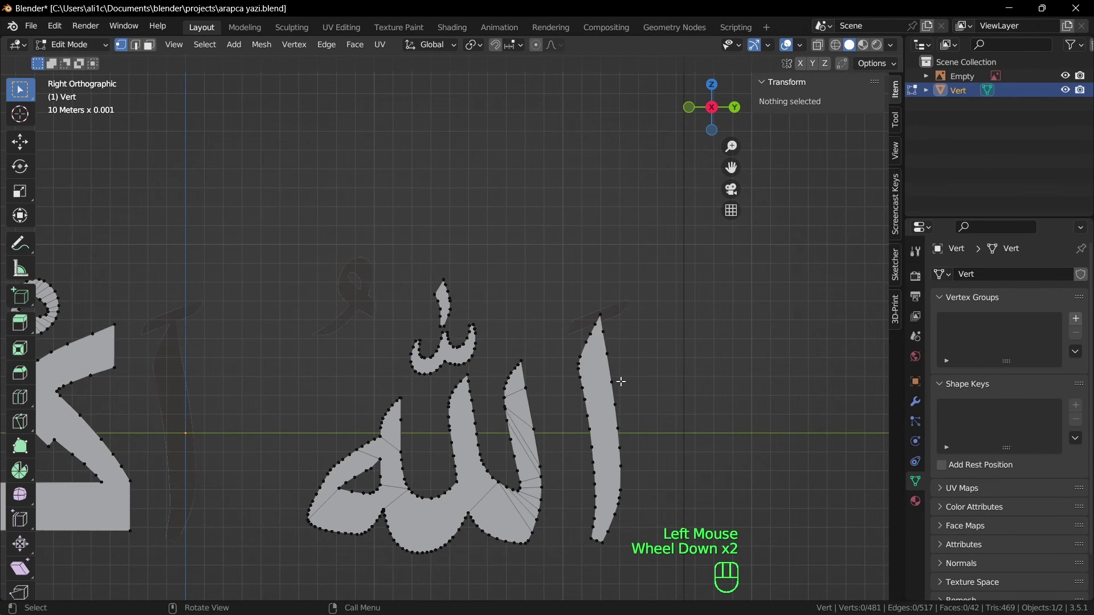
Return to Object Mode and inspect the filled lettering in perspective from several angles and in the back view
middle_click_drag(621, 381, 603, 207, "shift")
scroll(569, 244, "down", 2)
middle_click_drag(569, 244, 479, 335, "shift")
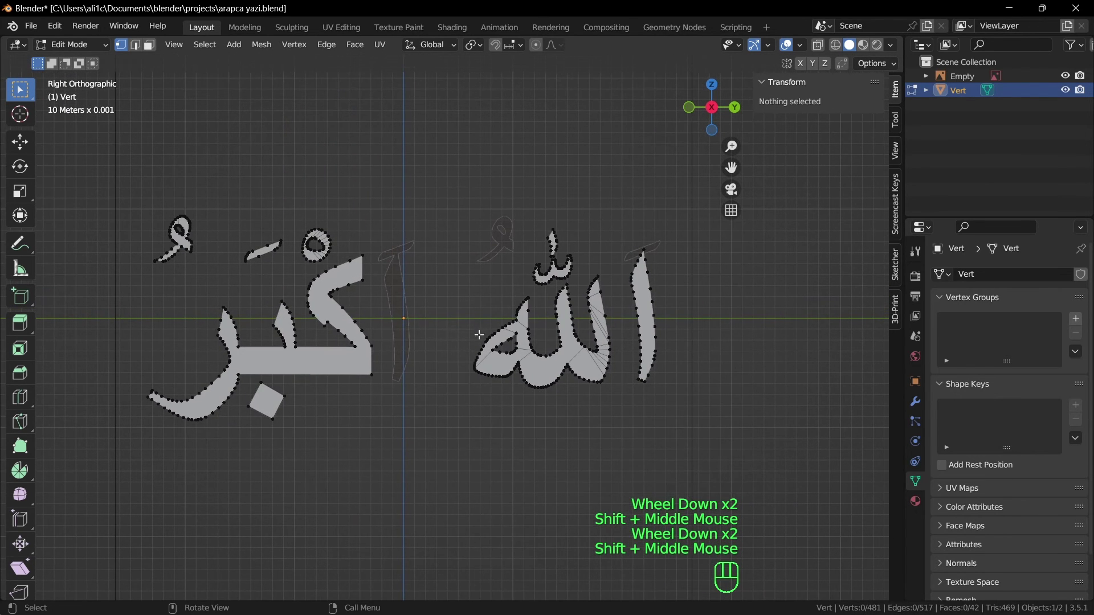
key("Tab")
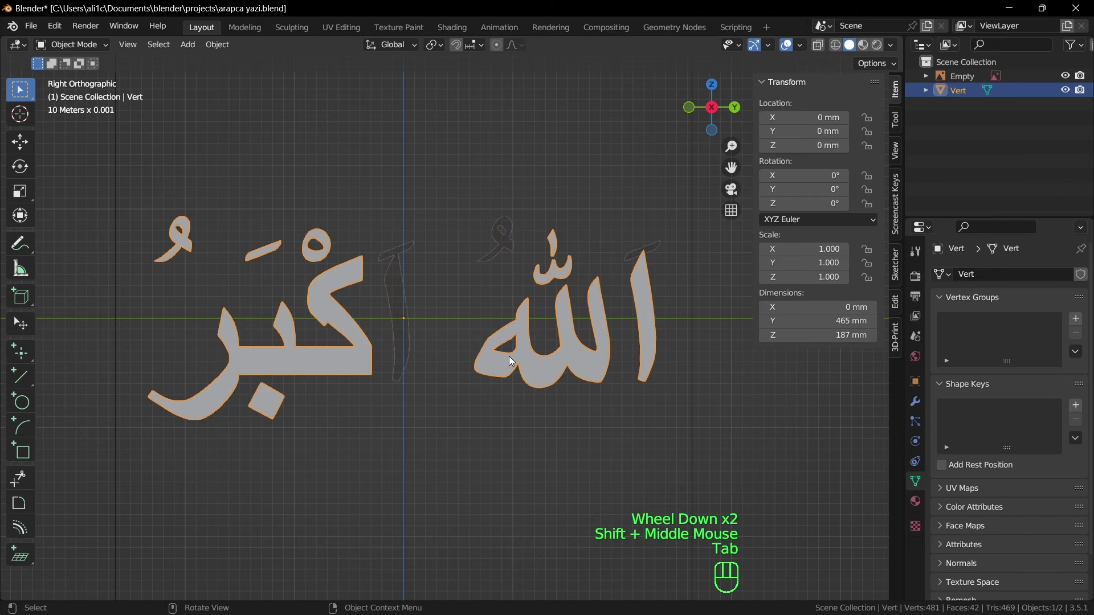
left_click(619, 435)
middle_click_drag(627, 425, 596, 425)
scroll(549, 427, "down", 2)
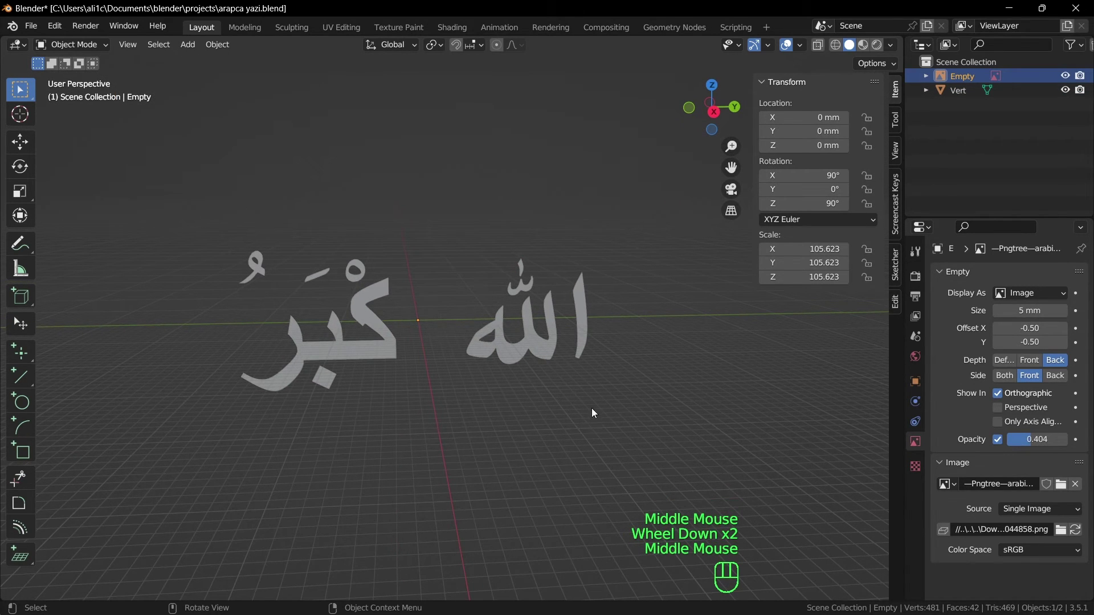
middle_click_drag(655, 353, 552, 336)
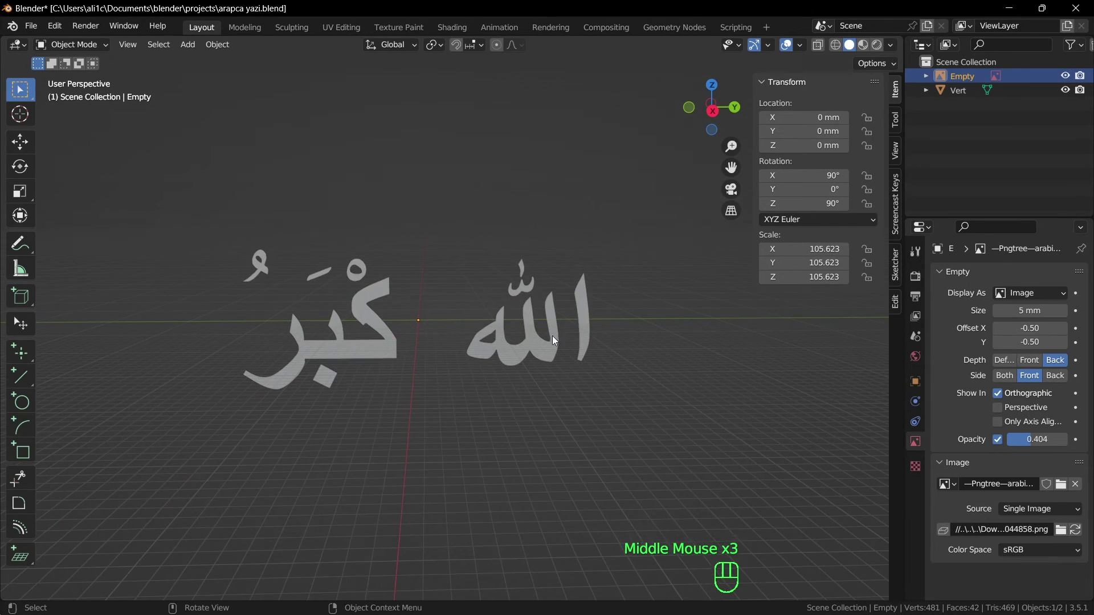
left_click(552, 337)
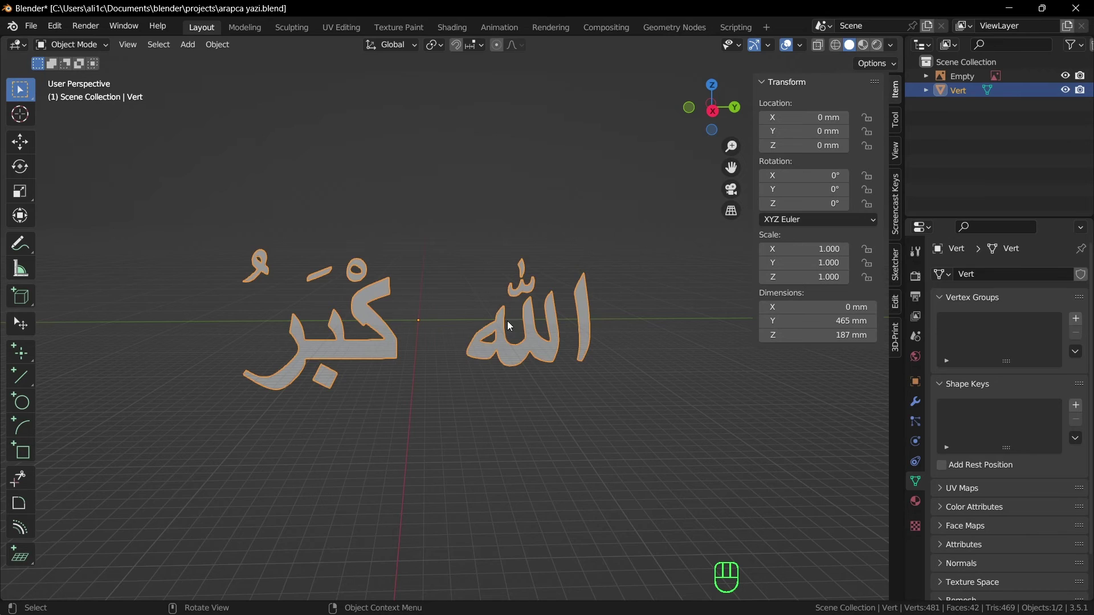
scroll(507, 320, "down", 2)
mouse_move(489, 420)
middle_mouse_down()
mouse_move(515, 386)
mouse_move(488, 415)
middle_mouse_up()
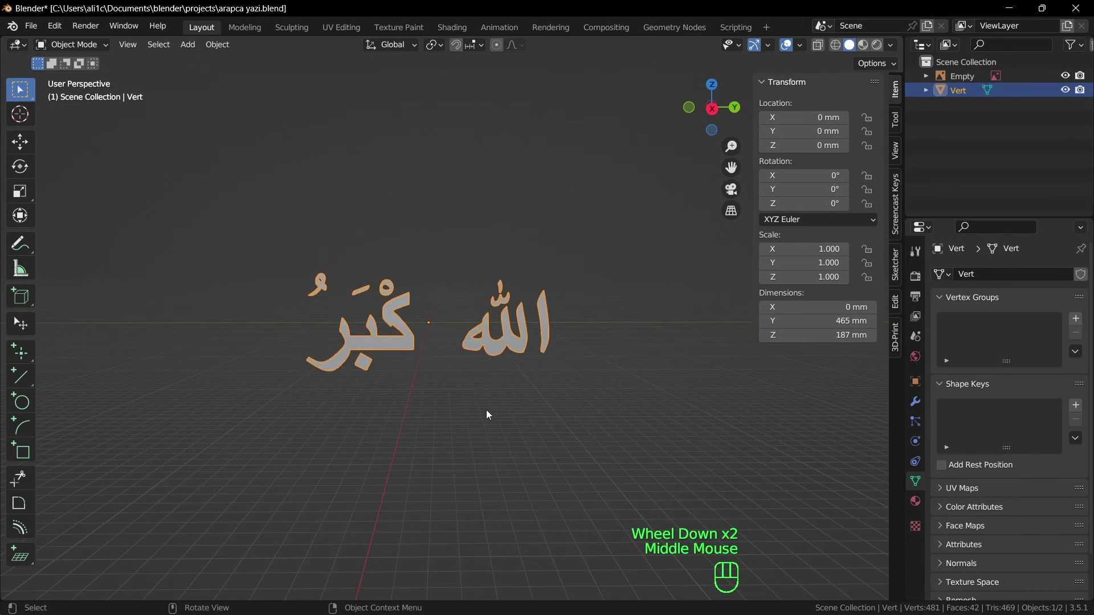
mouse_move(576, 393)
middle_mouse_down()
mouse_move(489, 415)
mouse_move(519, 421)
mouse_move(579, 383)
middle_mouse_up()
scroll(579, 383, "up", 2)
middle_click_drag(706, 408, 662, 398)
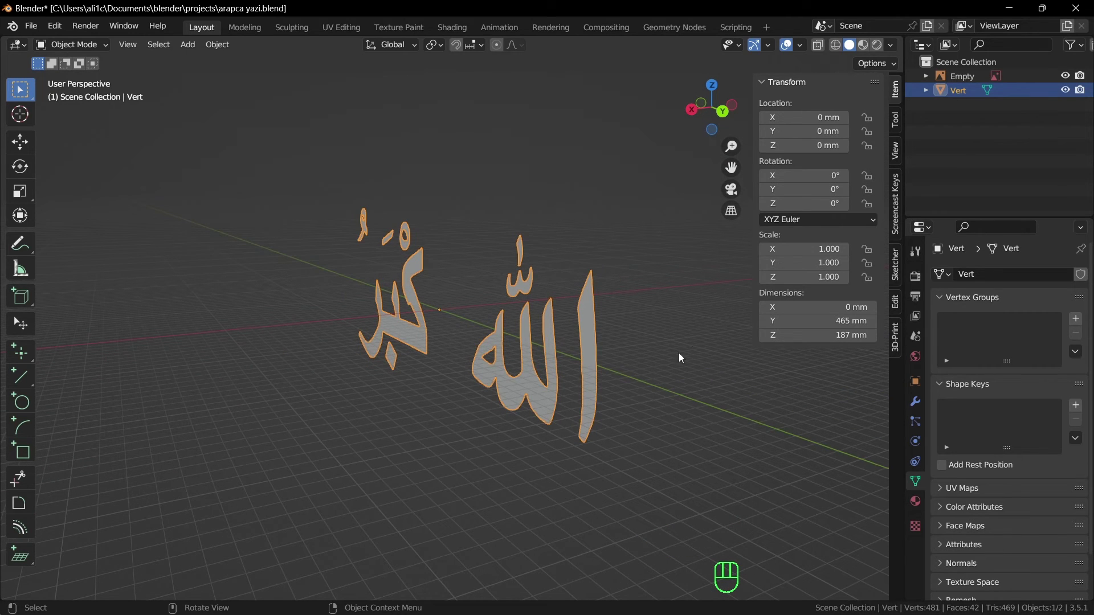
key("grave")
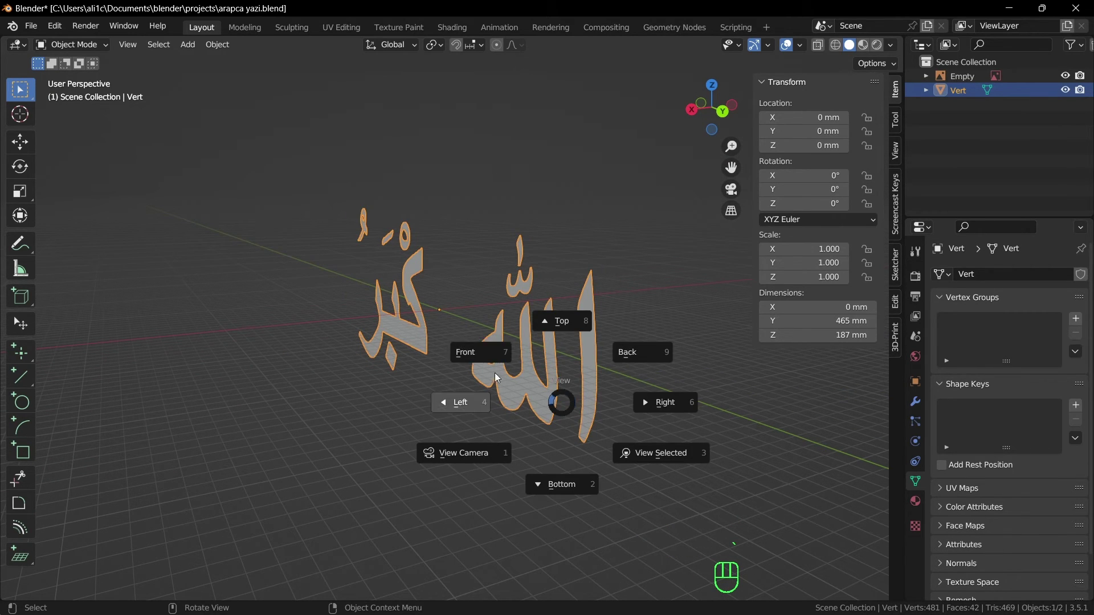
left_click(646, 349)
scroll(590, 398, "down", 2)
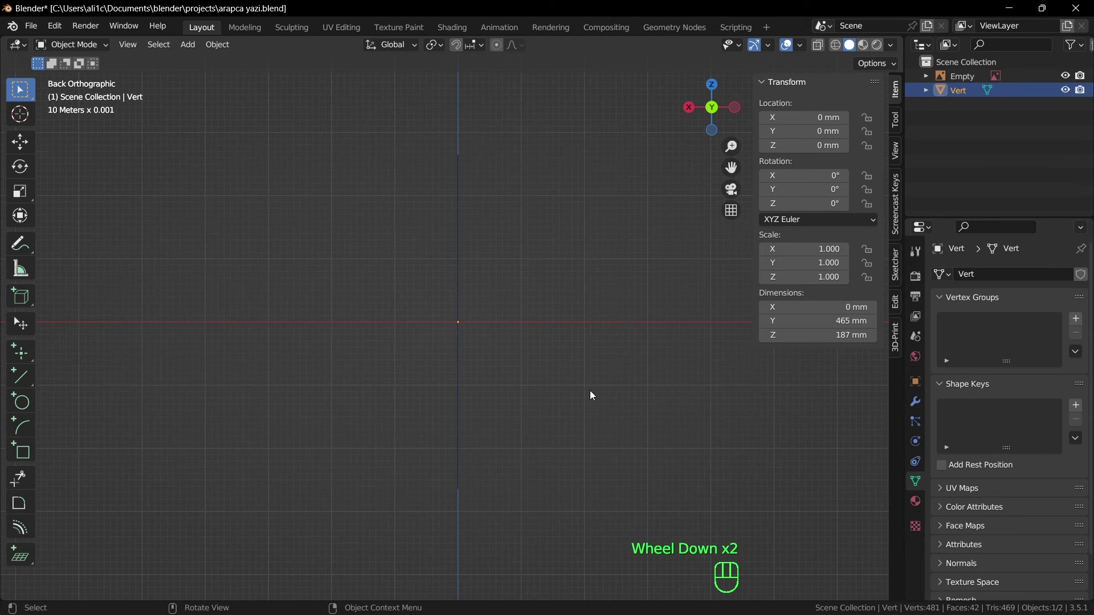
scroll(533, 399, "down", 2)
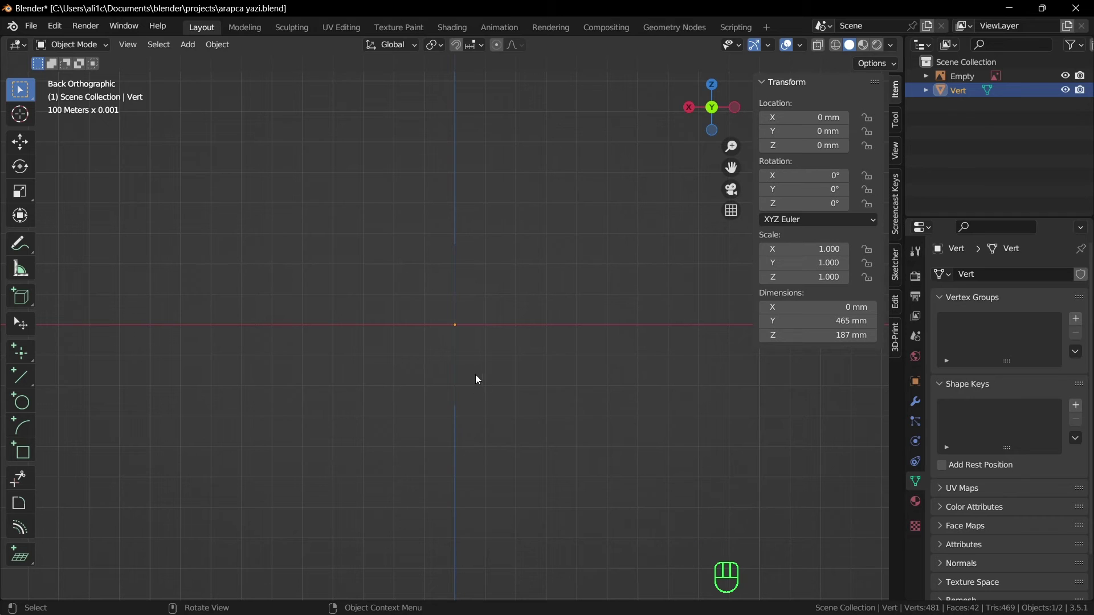
Delete the reference image empty from the scene, keeping only the traced lettering mesh
left_click(457, 361)
middle_click_drag(456, 362, 578, 377)
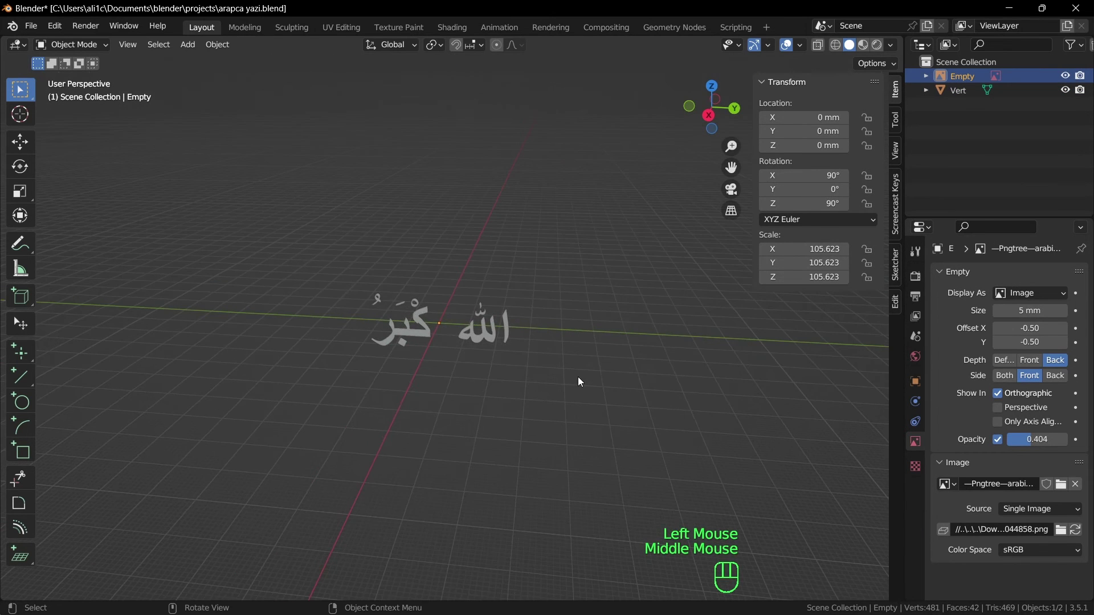
scroll(577, 378, "up", 2)
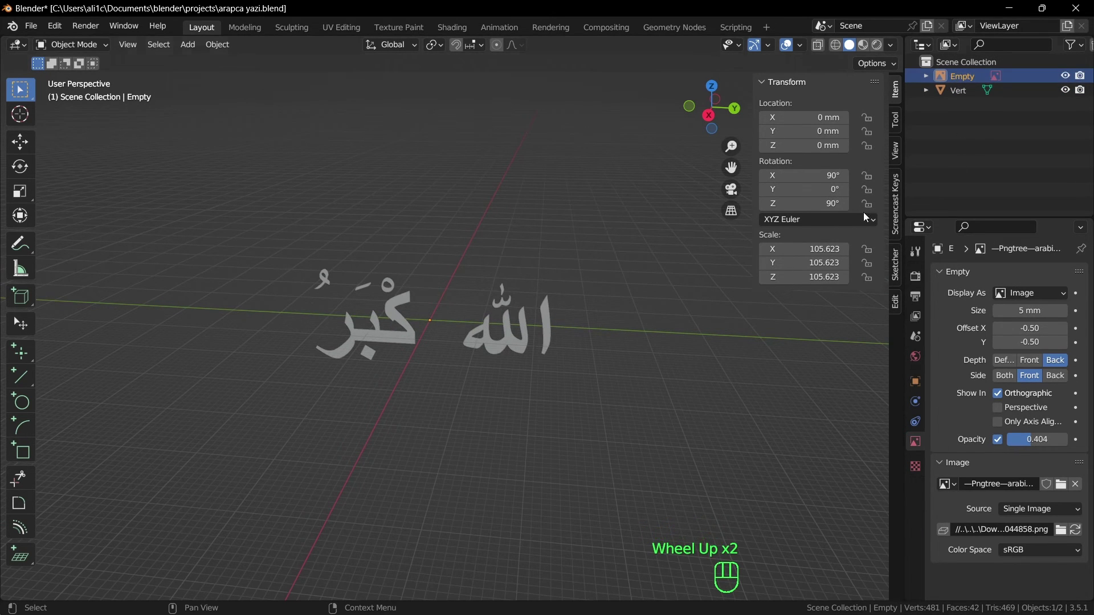
left_click(587, 391)
scroll(587, 391, "up", 2)
middle_click_drag(679, 364, 630, 309)
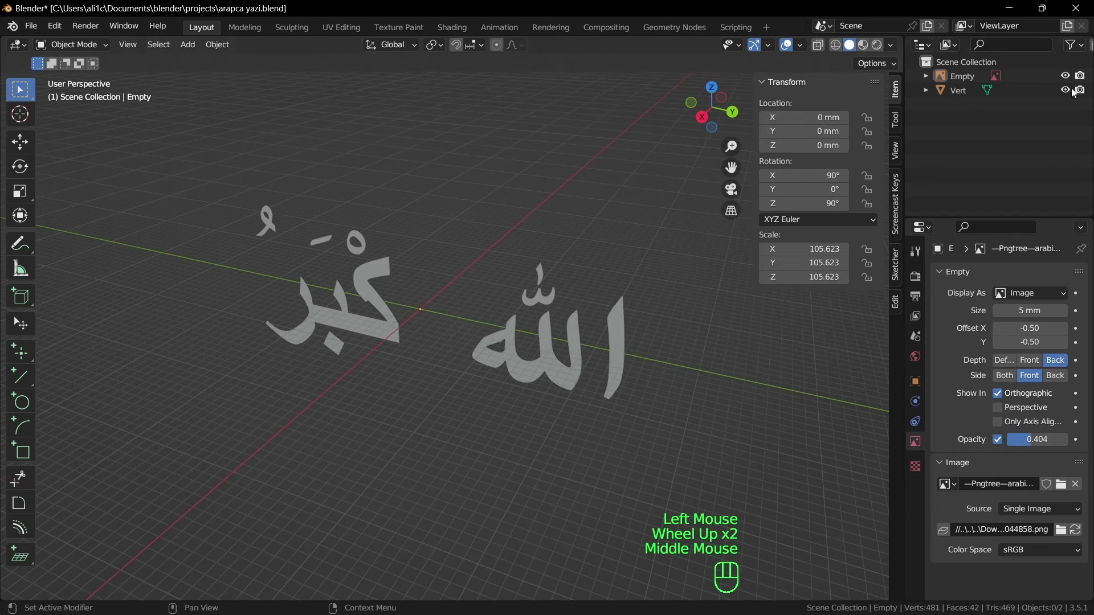
left_click(963, 85)
middle_click_drag(570, 422, 601, 365)
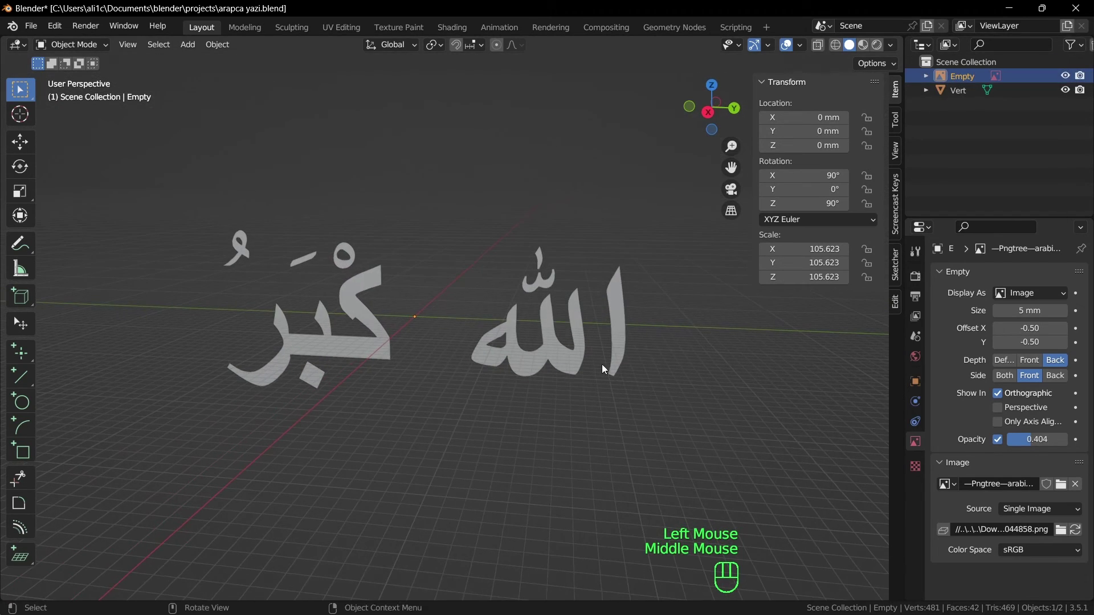
right_click(946, 80)
left_click(855, 115)
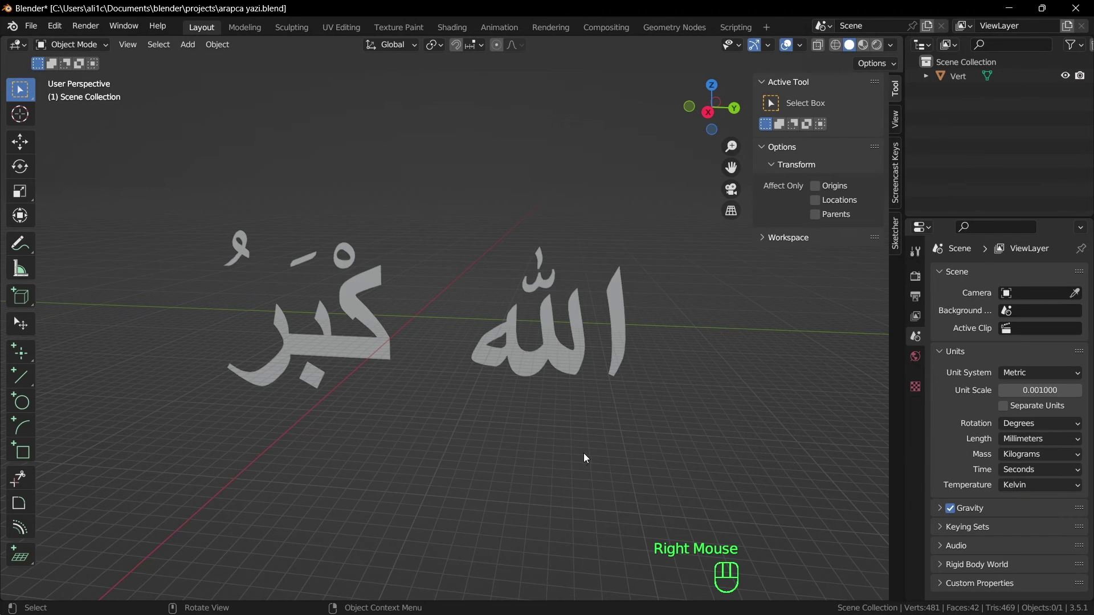
Select the lettering mesh and add a Solidify modifier to it
middle_click_drag(584, 453, 543, 439)
scroll(536, 430, "down", 2)
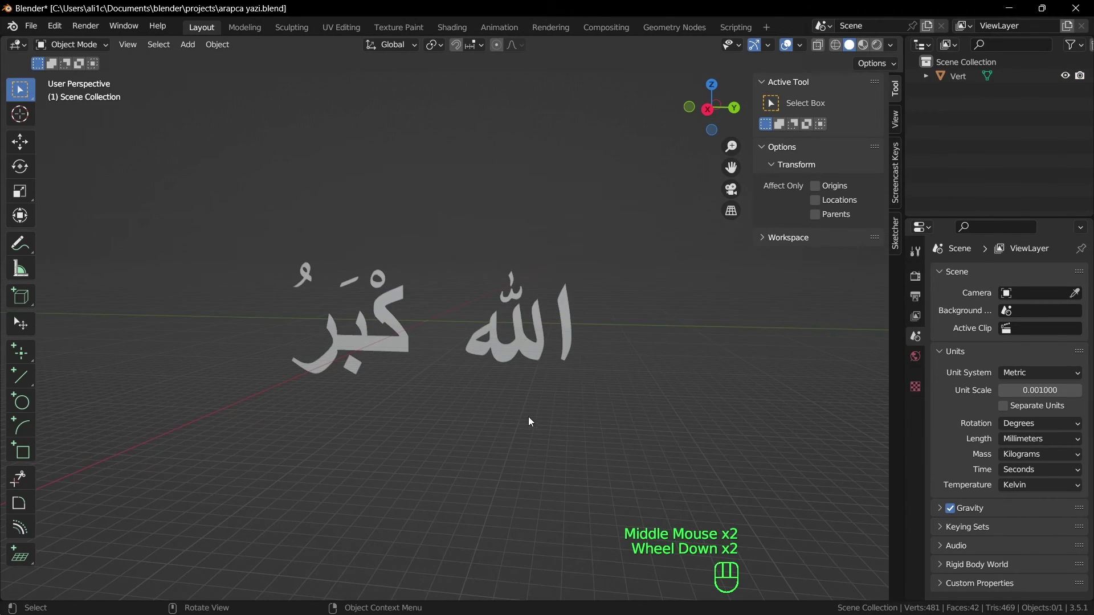
left_click(536, 325)
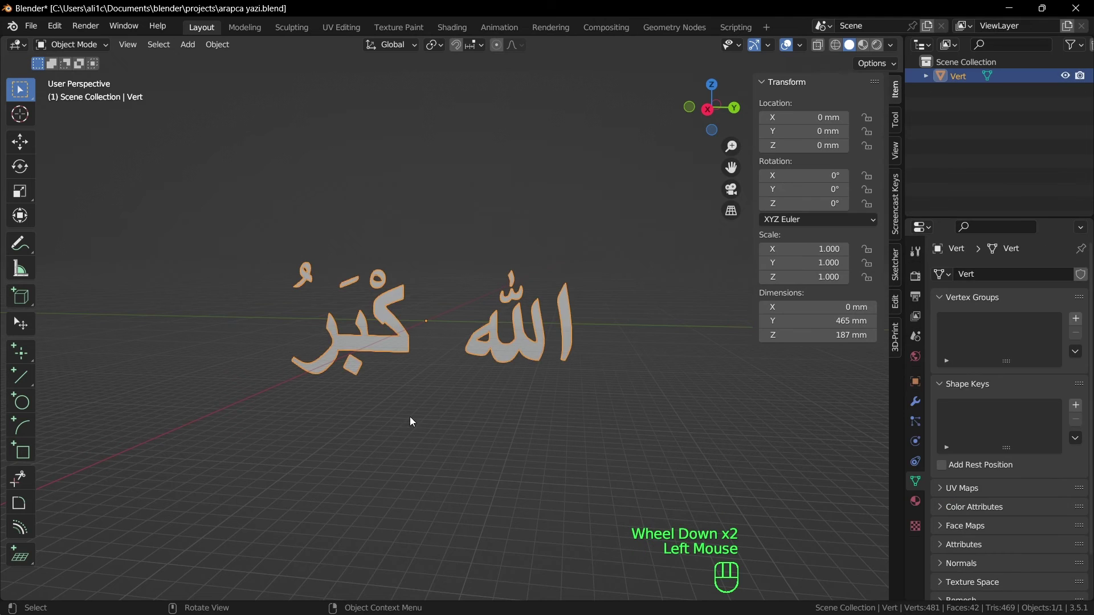
left_click(920, 401)
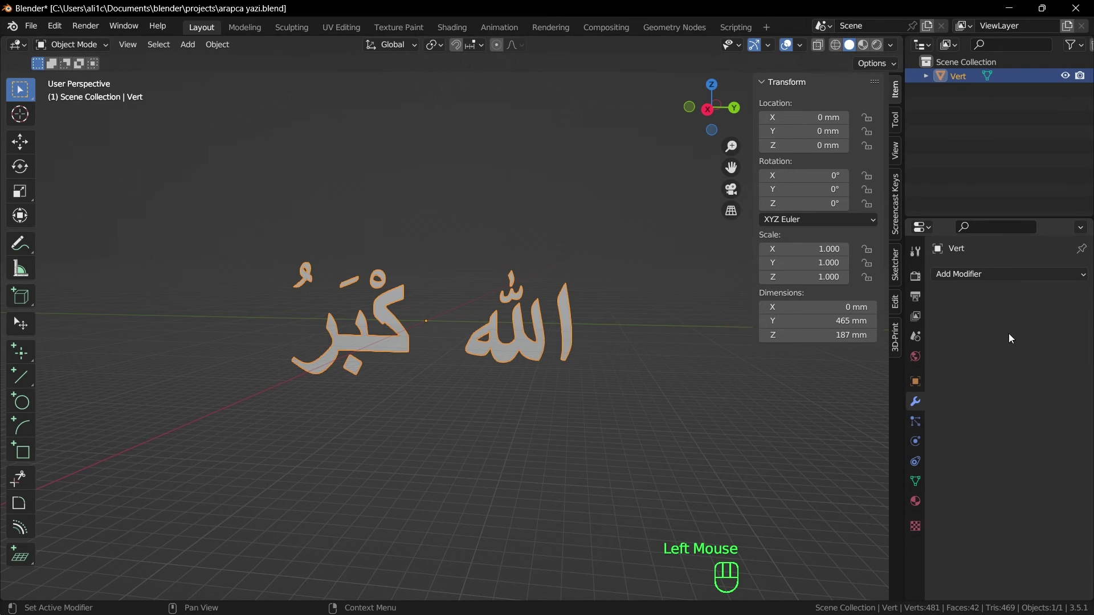
left_click(972, 274)
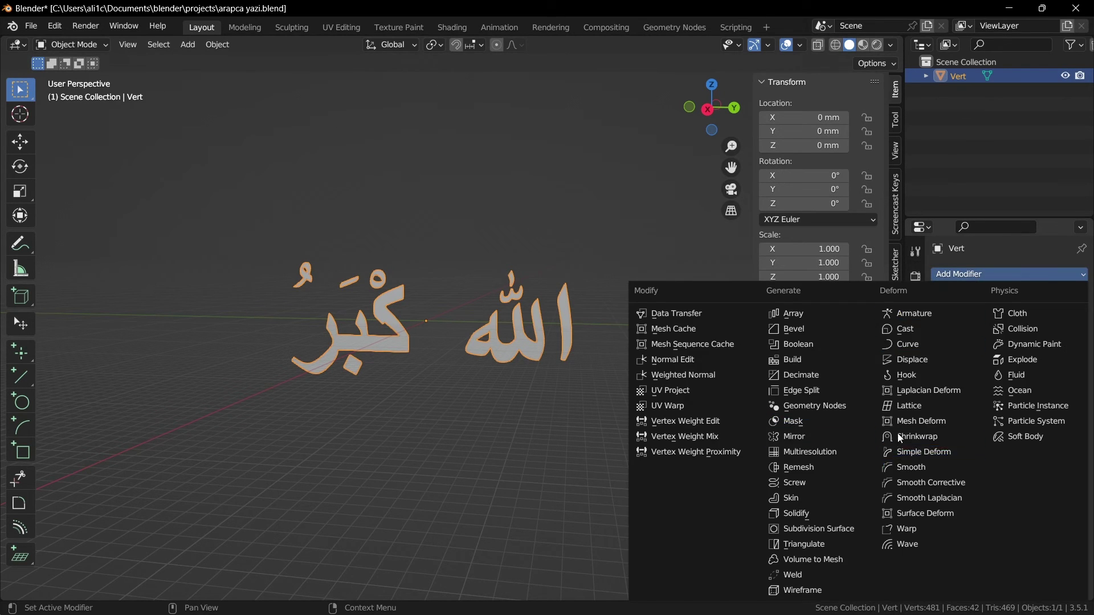
left_click(808, 512)
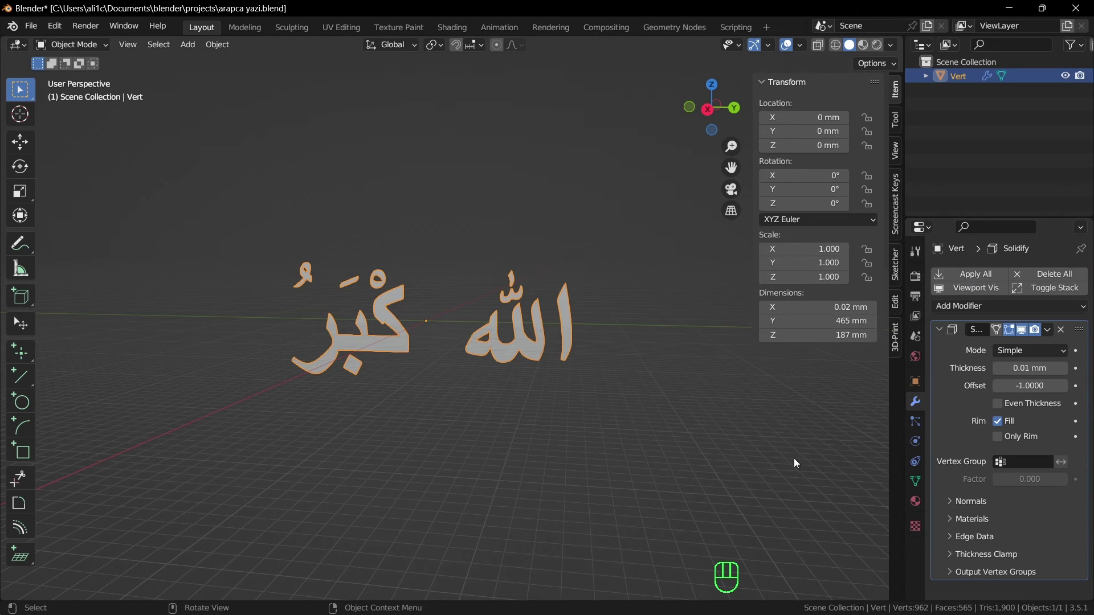
Set the Solidify thickness to 10 mm and check the thickened letters from several angles
middle_click_drag(490, 465, 512, 462)
middle_click_drag(620, 469, 538, 354)
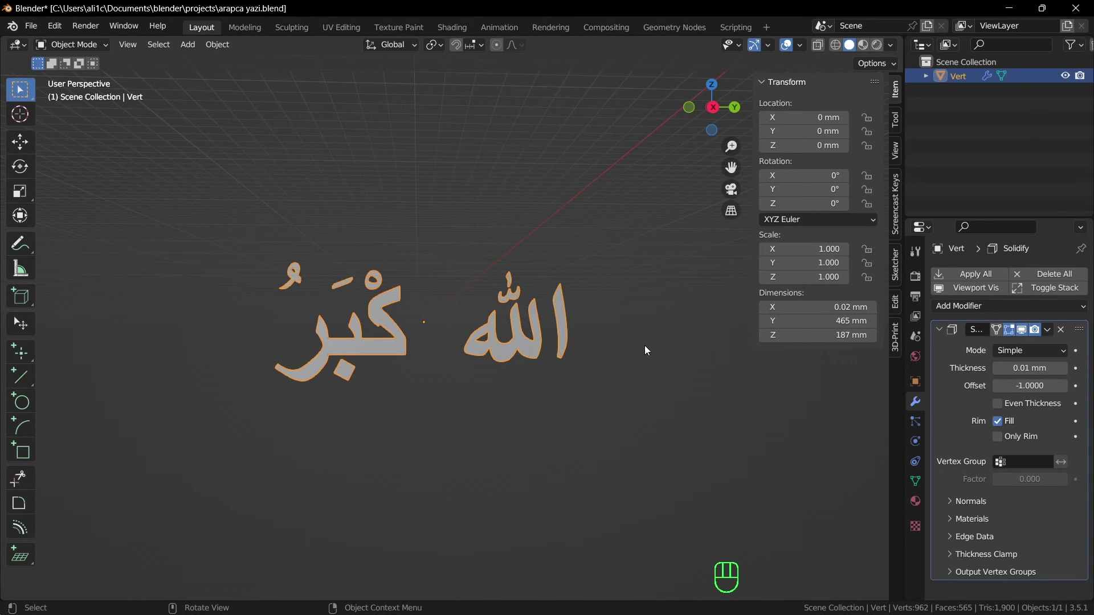
left_click(1023, 367)
type("10")
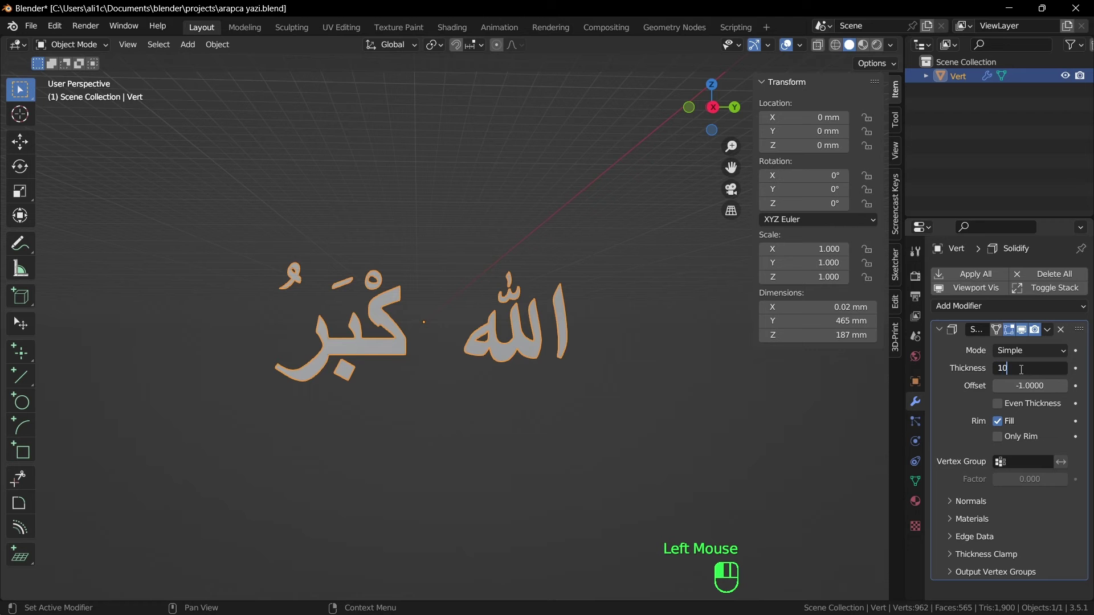
key("Return")
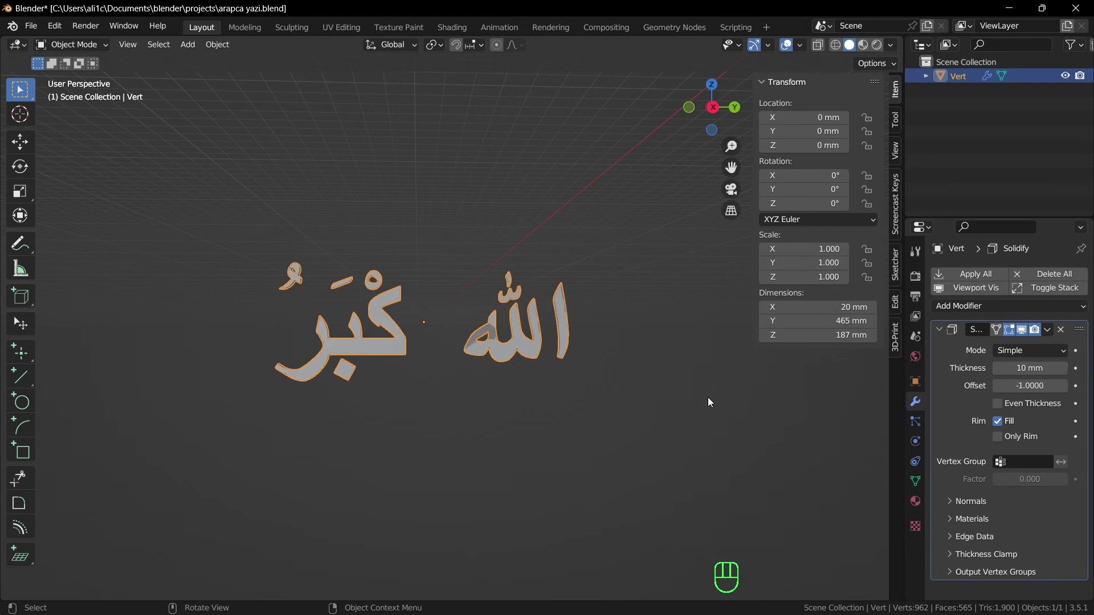
middle_click_drag(708, 398, 651, 420)
scroll(672, 436, "up", 2)
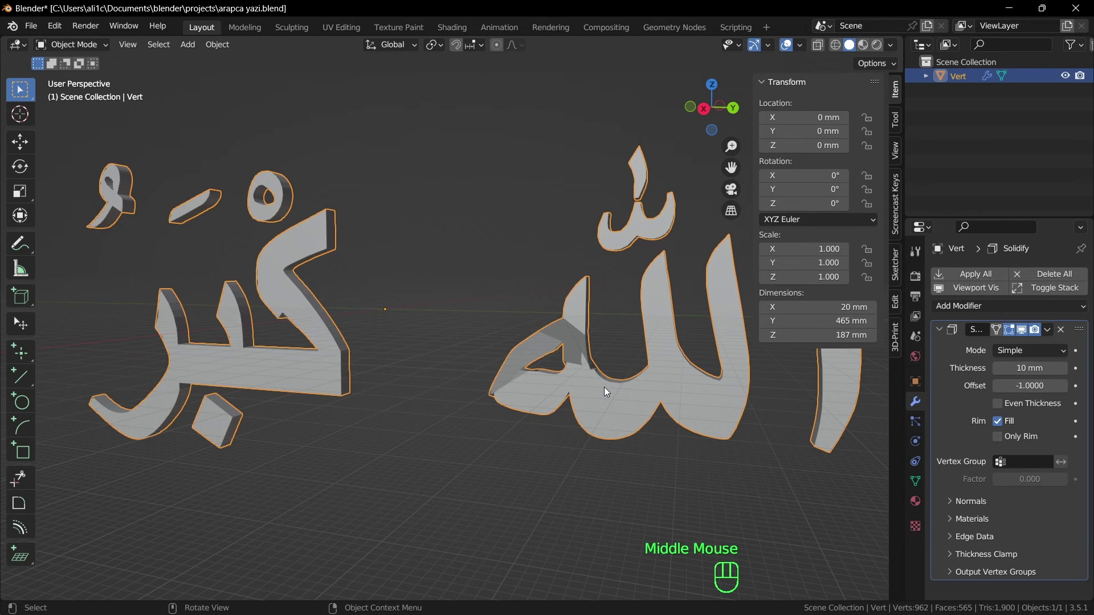
middle_click_drag(649, 457, 1068, 428)
middle_click_drag(740, 406, 610, 459)
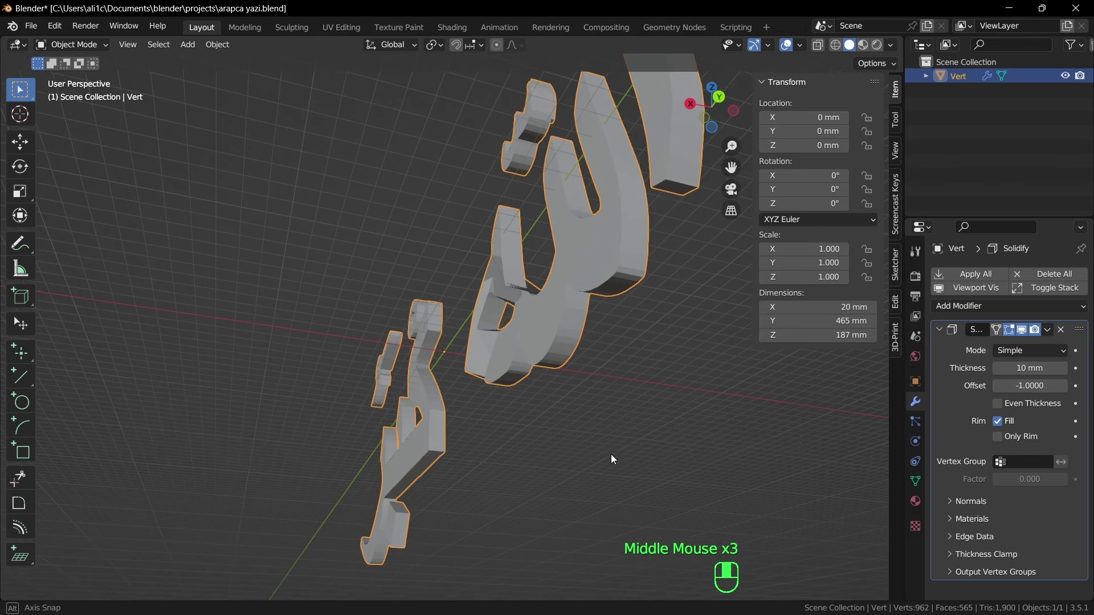
Try Solidify offsets of 0.2239 and 1.0 on the lettering and return the offset to -1.0
mouse_move(1020, 386)
left_mouse_down()
mouse_move(1060, 386)
mouse_move(1032, 385)
mouse_move(1041, 390)
left_mouse_up()
scroll(525, 412, "down", 3)
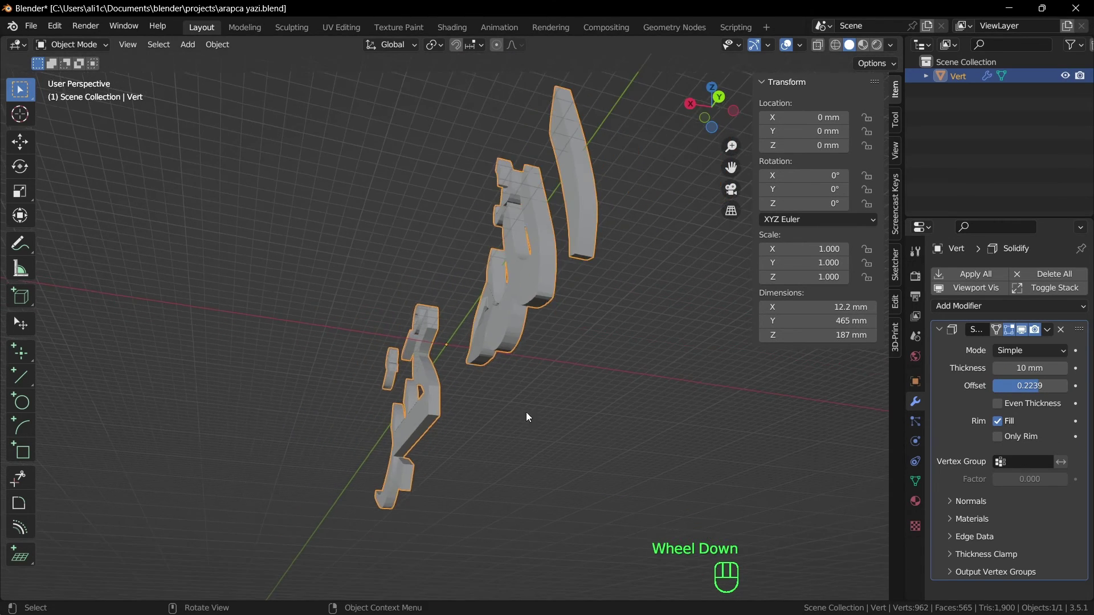
middle_click_drag(526, 412, 562, 463)
left_click_drag(1027, 390, 1065, 390)
middle_click_drag(719, 419, 595, 426)
middle_click_drag(550, 471, 416, 456)
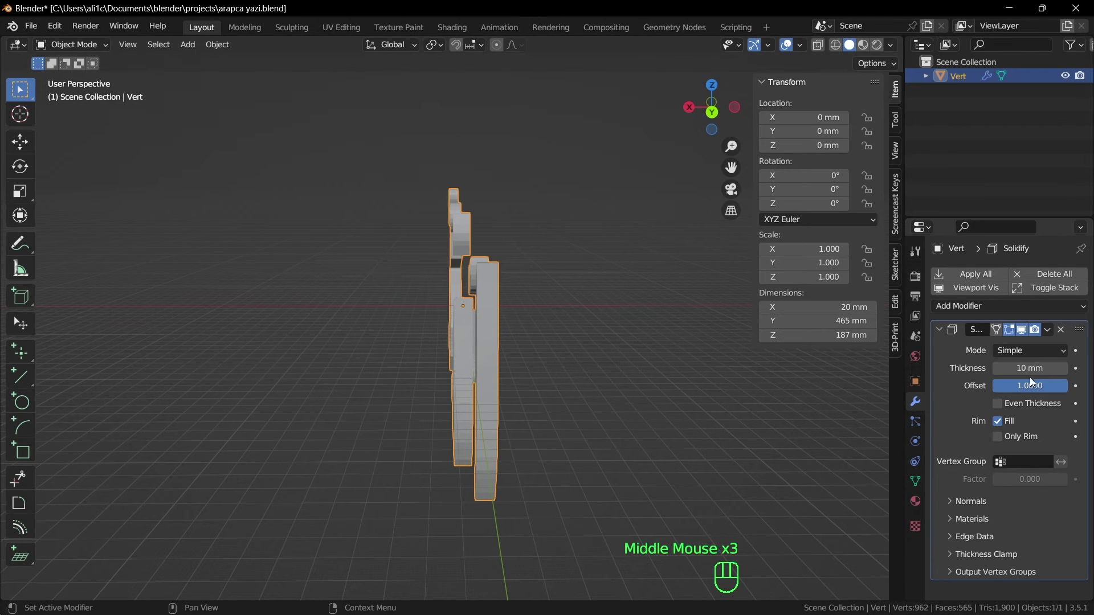
left_click_drag(1030, 386, 968, 386)
middle_click_drag(646, 422, 503, 466)
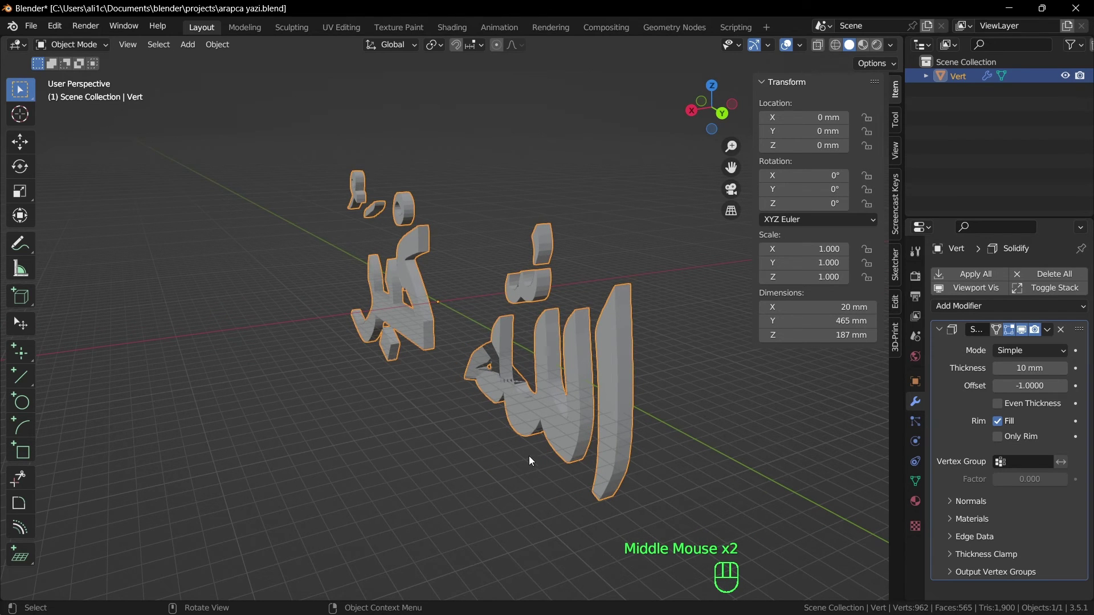
Turn off the Solidify modifier's display in Edit Mode and in the viewport to show the flat lettering
left_click(1010, 331)
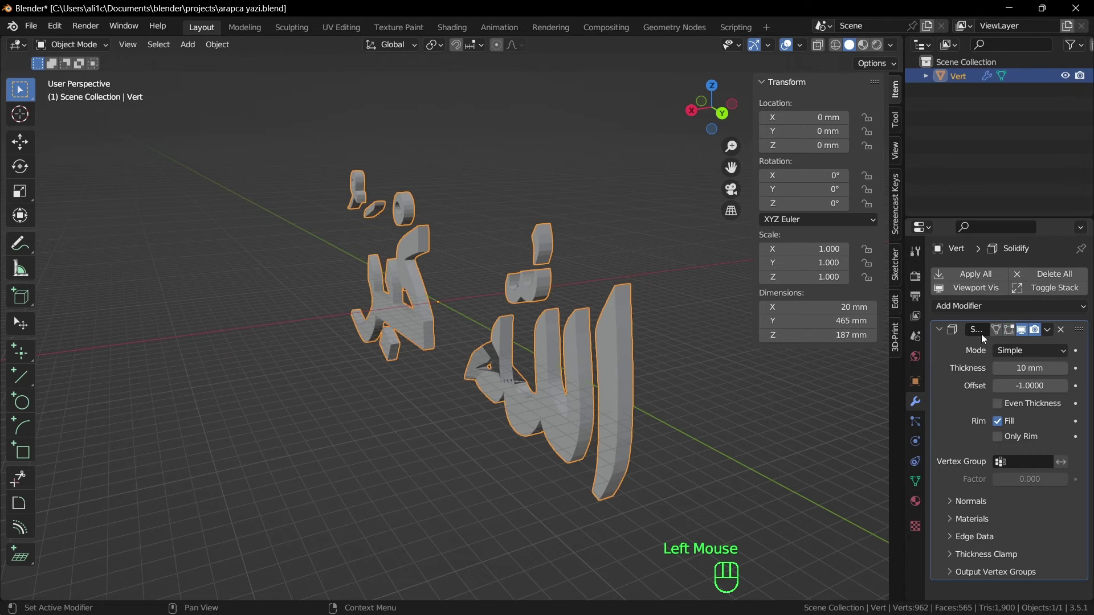
left_click(1022, 330)
middle_click_drag(480, 427, 594, 463)
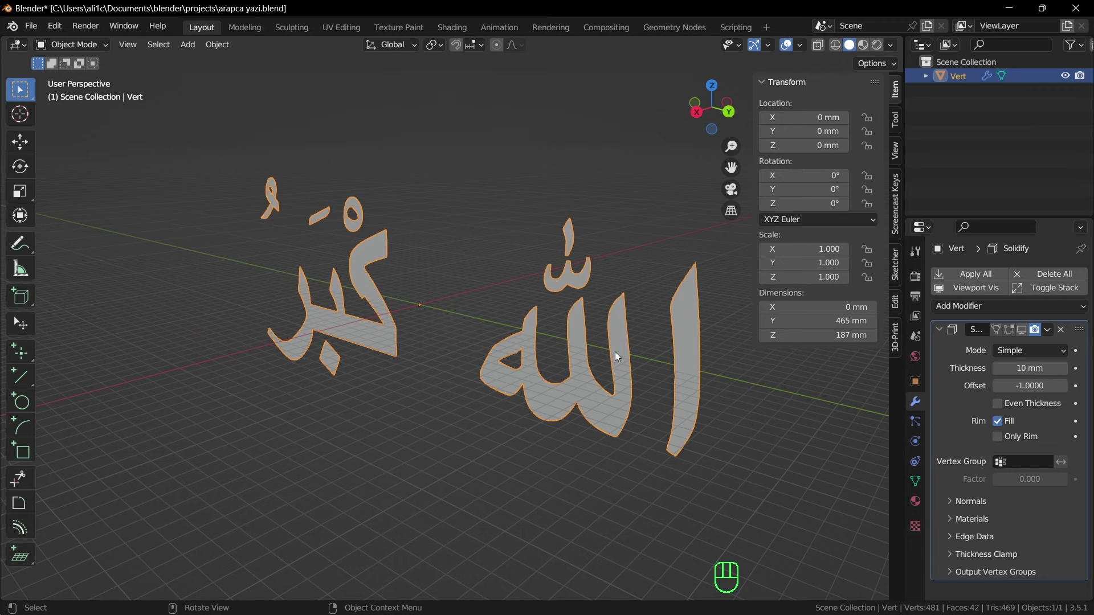
middle_click_drag(415, 439, 481, 434)
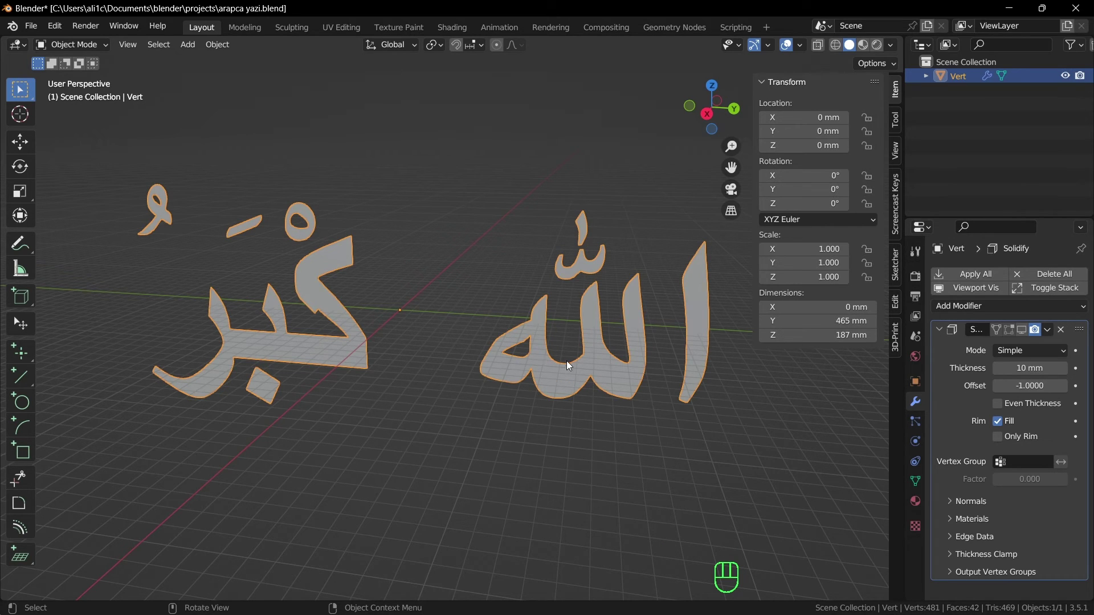
Enable the Face Orientation overlay, check which letter faces are reversed and enter Edit Mode on the lettering
left_click(799, 46)
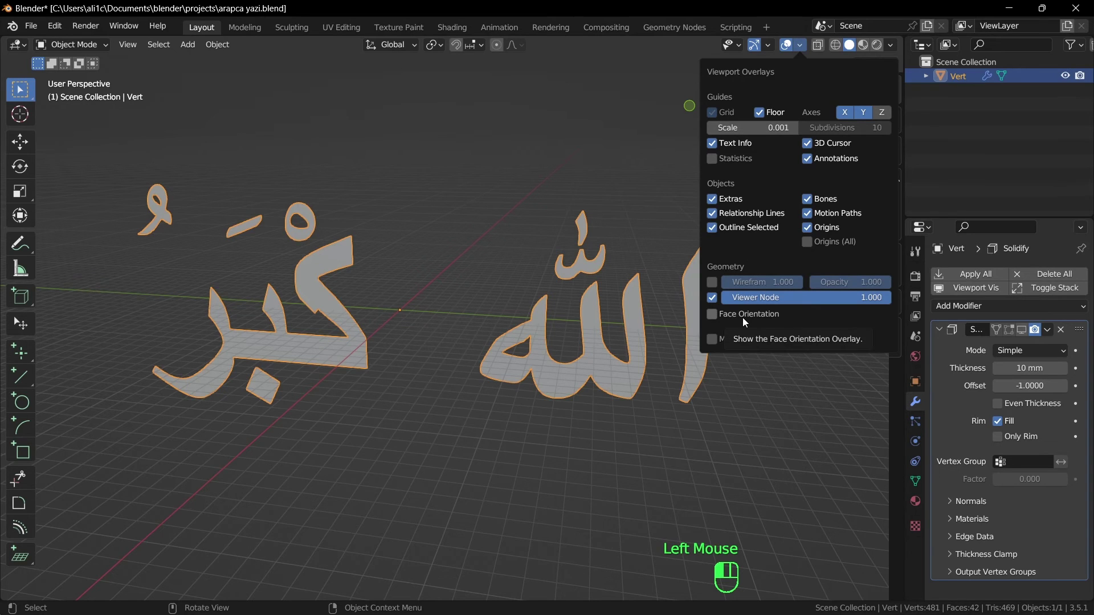
left_click(713, 313)
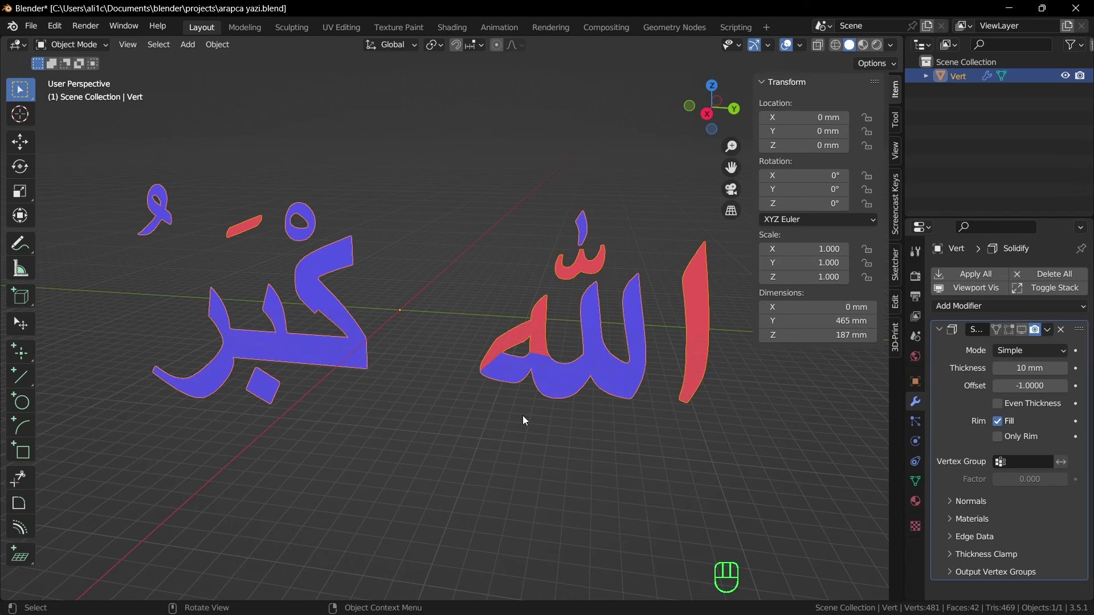
middle_click_drag(557, 416, 585, 410)
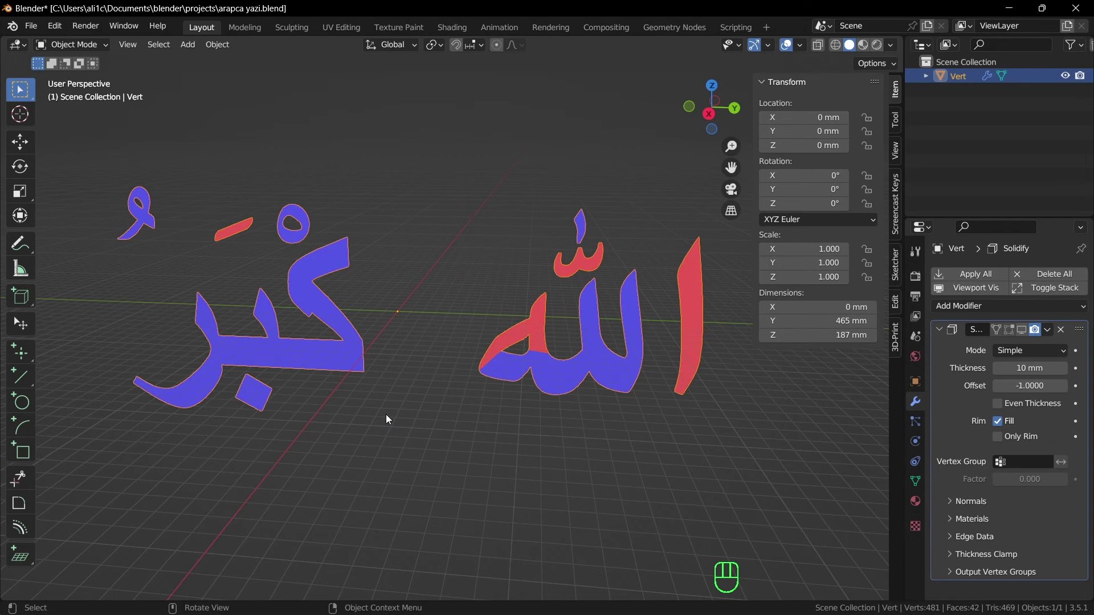
key("Tab")
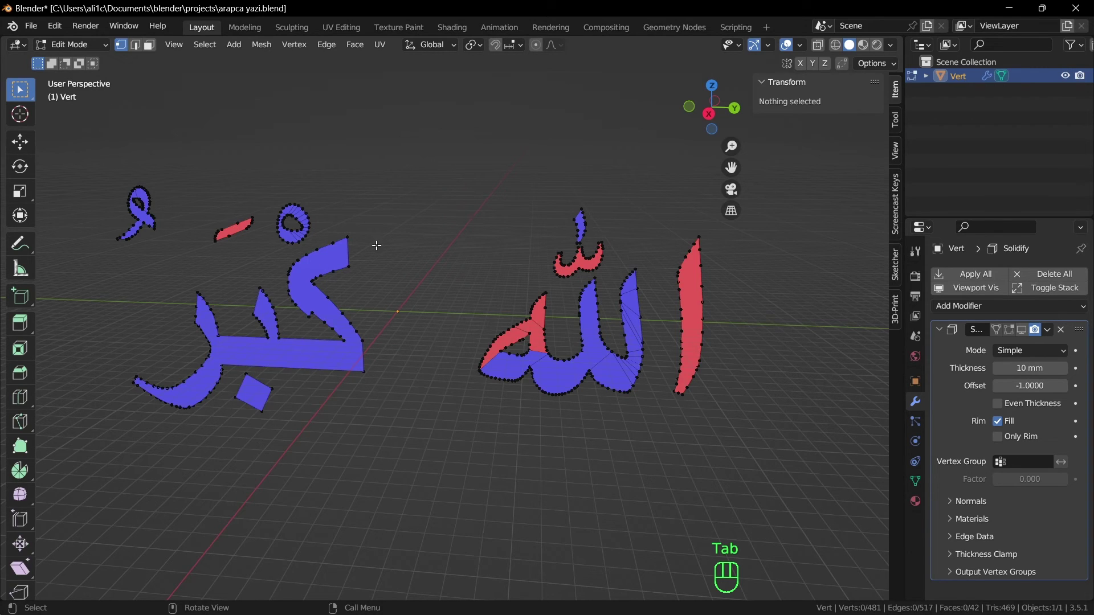
Try to recalculate the normals of the small reversed dash mark from a single selected vertex
left_click(439, 434)
left_click(231, 235)
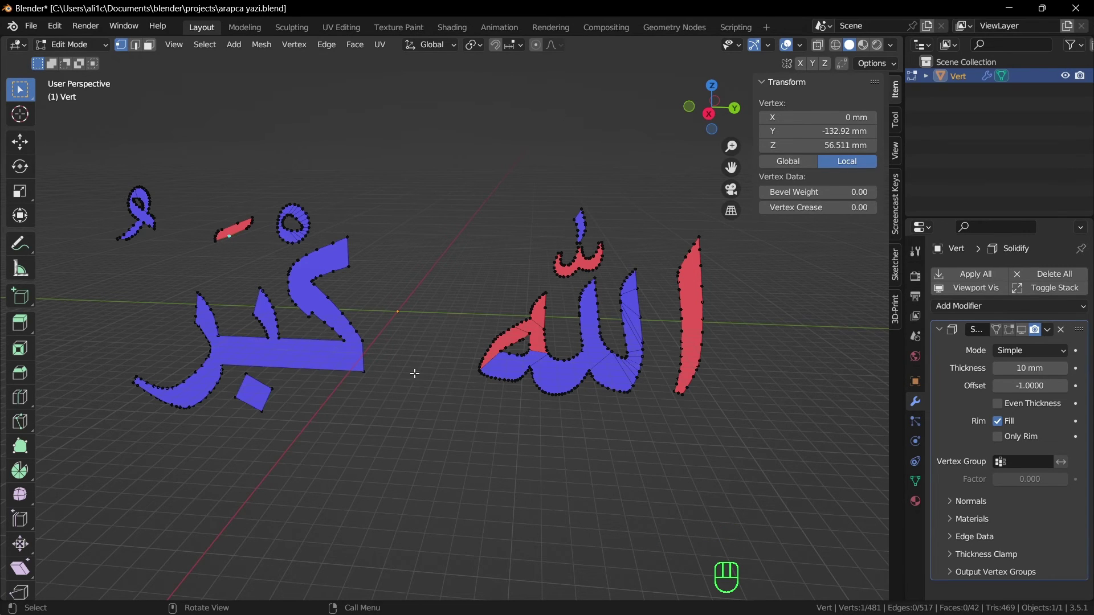
middle_click_drag(416, 374, 419, 373)
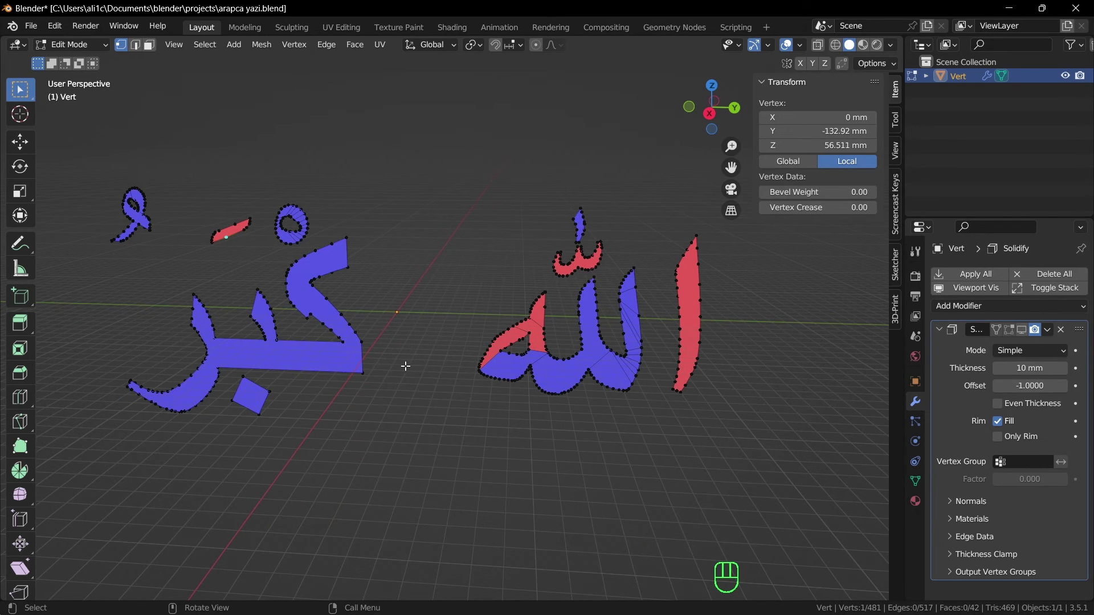
key("shift")
key("shift+n")
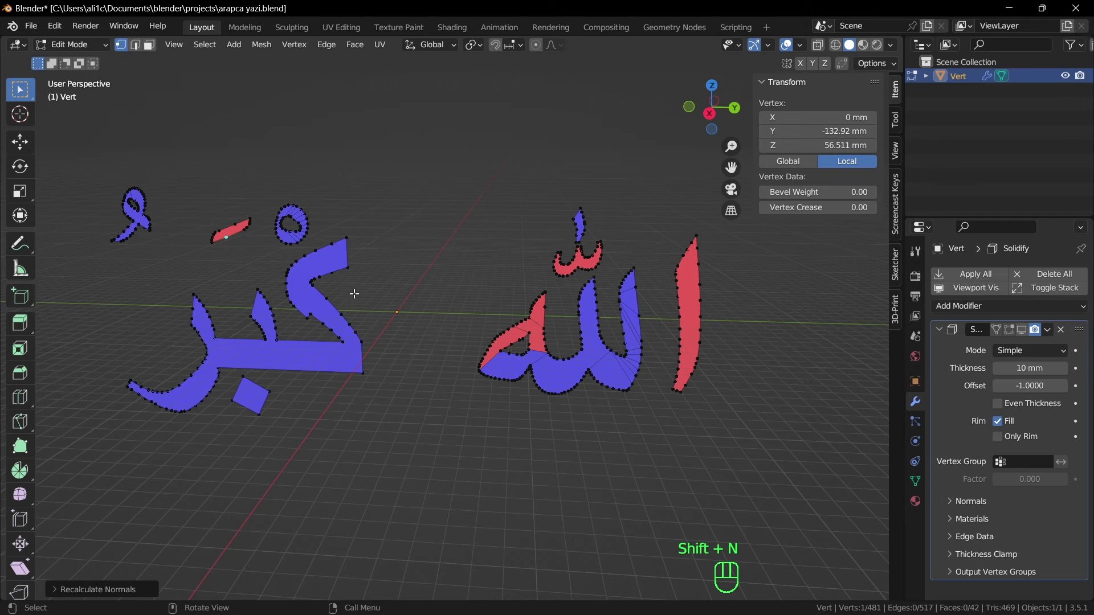
left_click(229, 235)
left_click(225, 232)
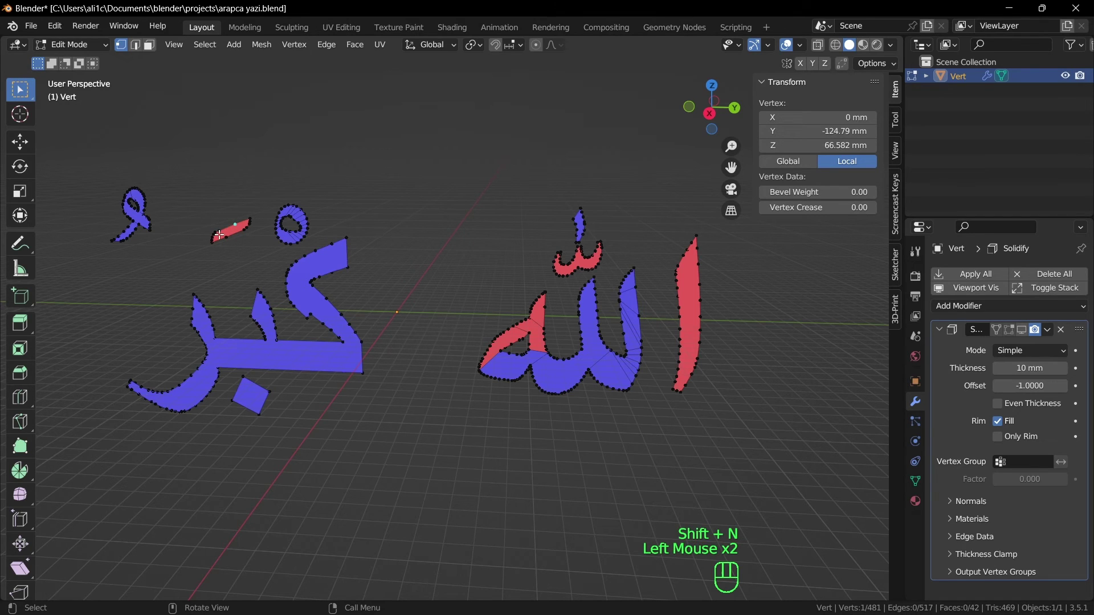
Switch to face selection and recalculate the small dash mark's normals with the Inside option on
left_click(150, 44)
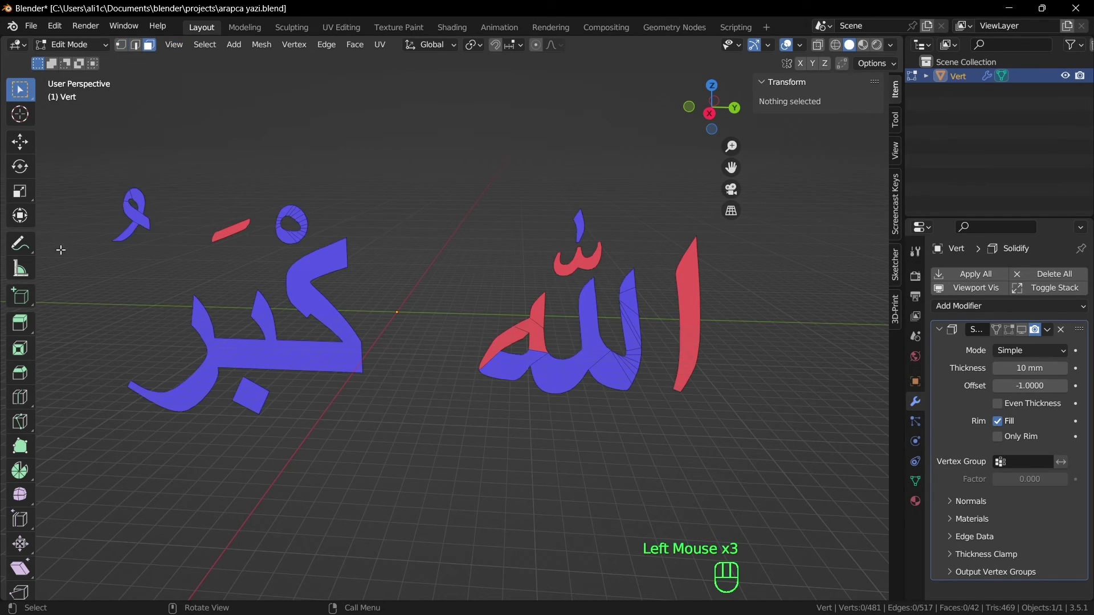
left_click(225, 235)
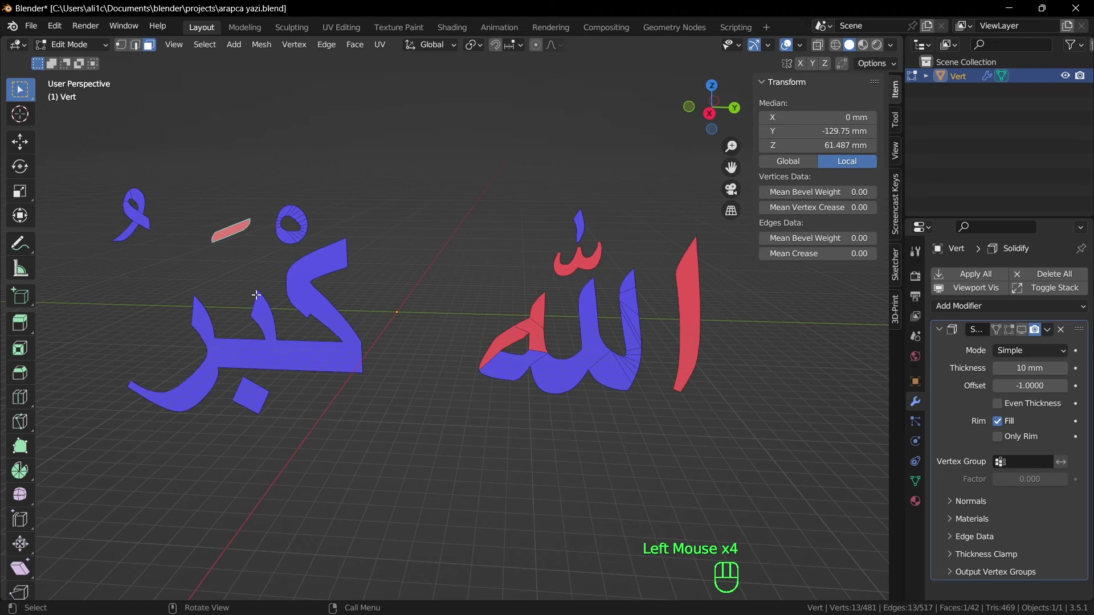
key("shift+n")
key("shift+n")
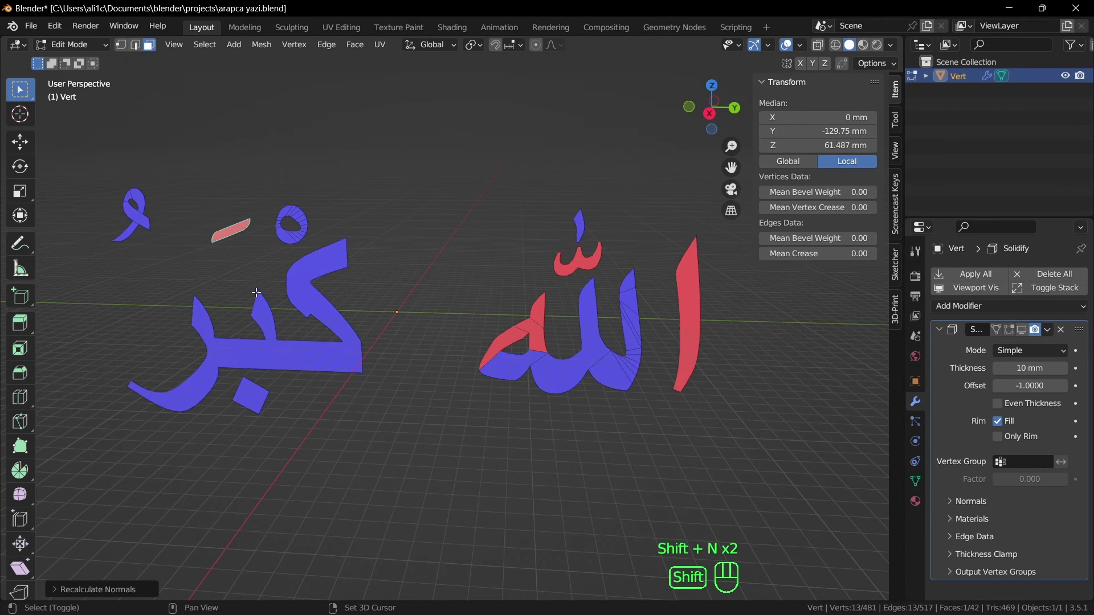
left_click(59, 590)
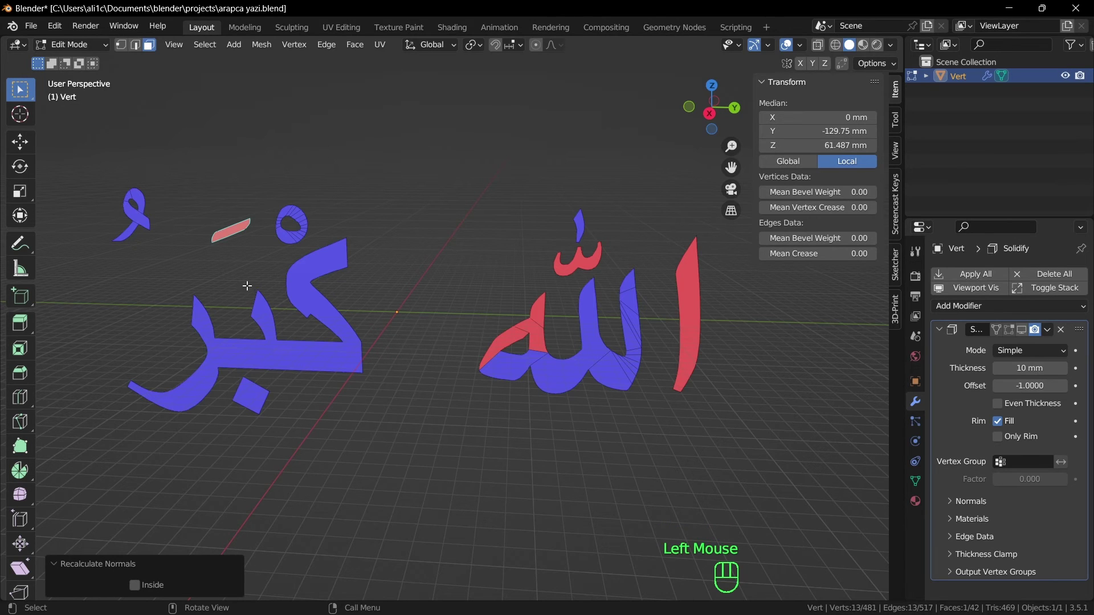
left_click(134, 585)
Recalculate the normals of the reversed w-shaped mark and the tall alif stroke with the Inside option on
left_click(576, 267)
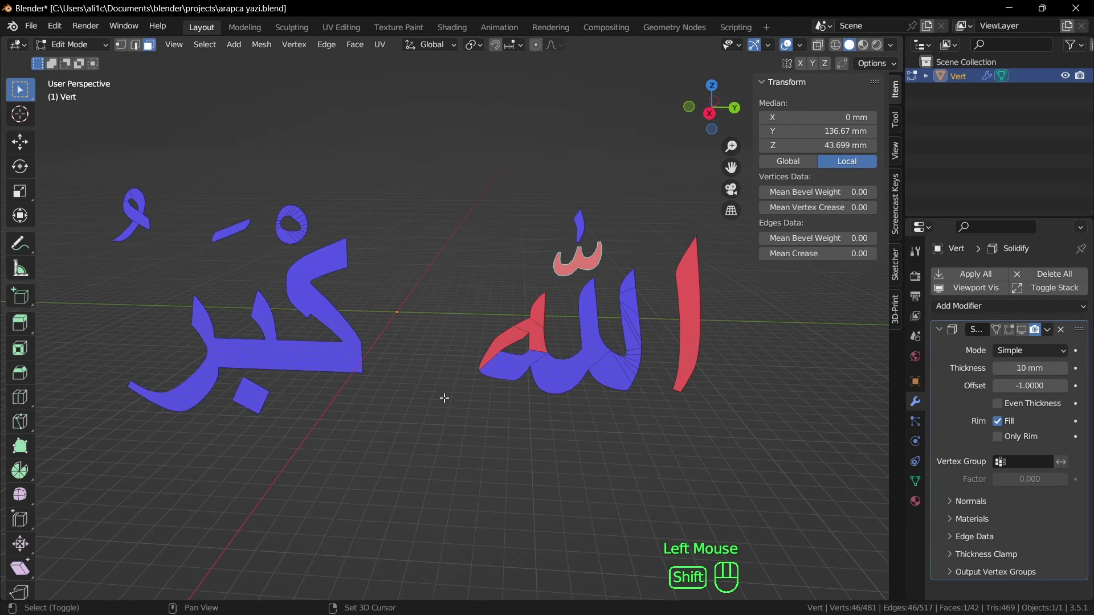
key("shift+n")
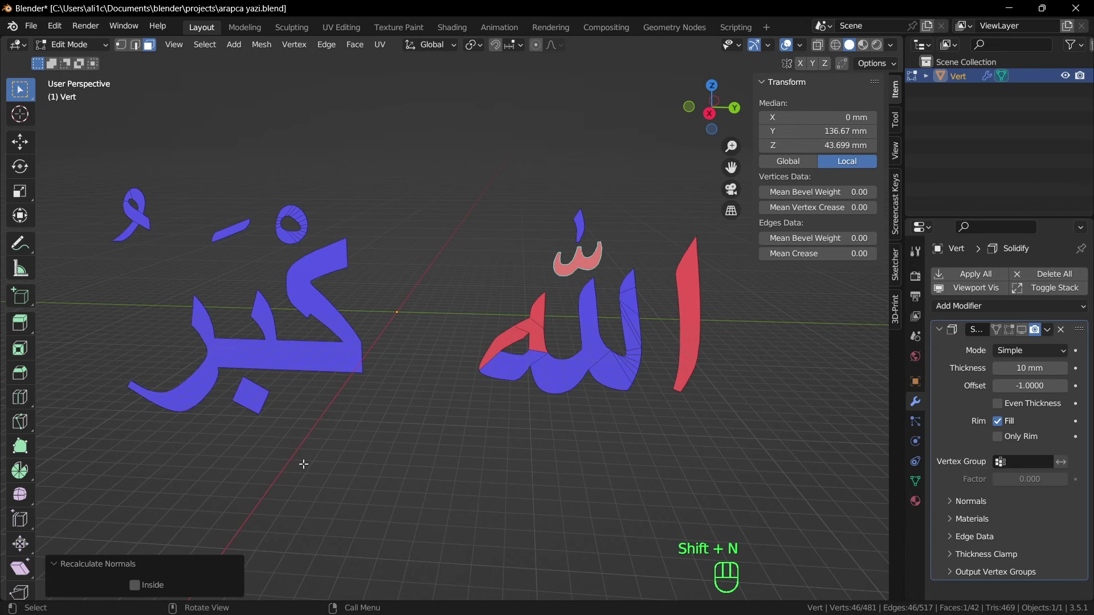
left_click(135, 586)
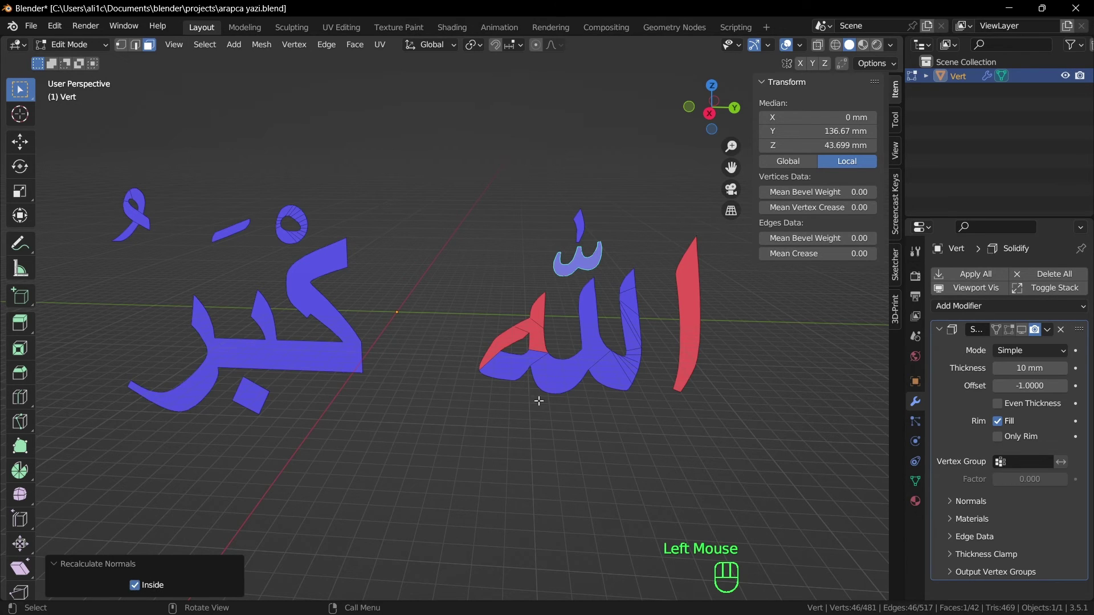
double_click(691, 287)
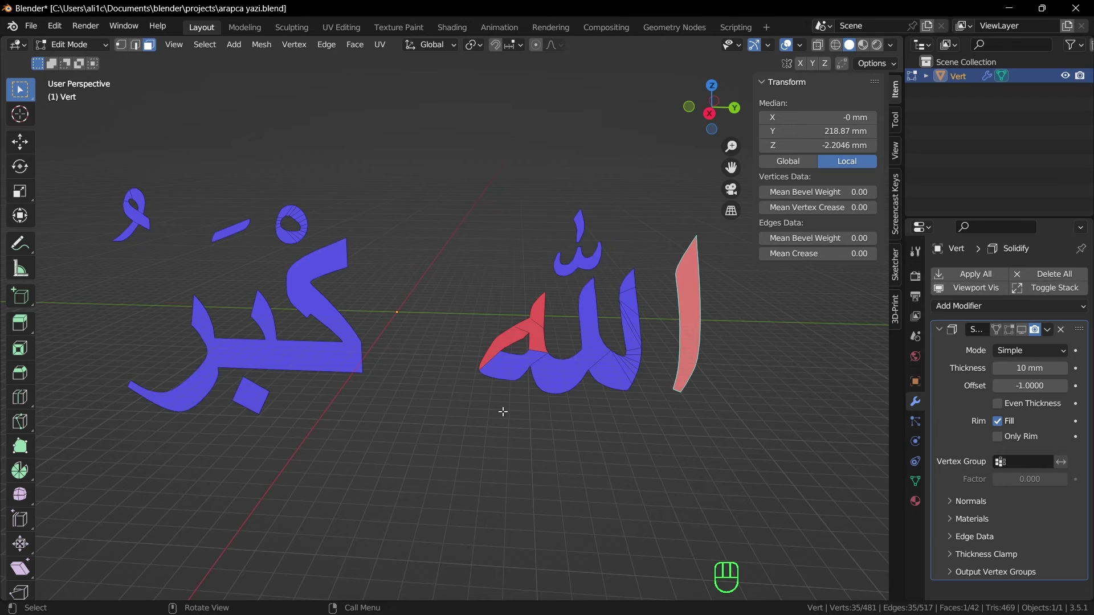
key("shift")
key("shift+n")
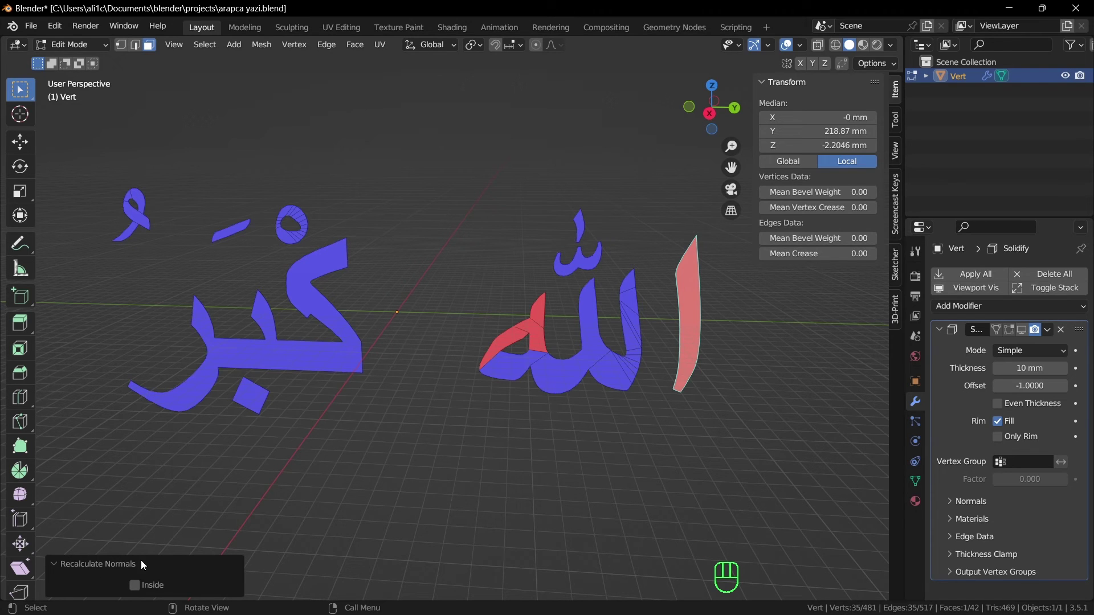
left_click(135, 584)
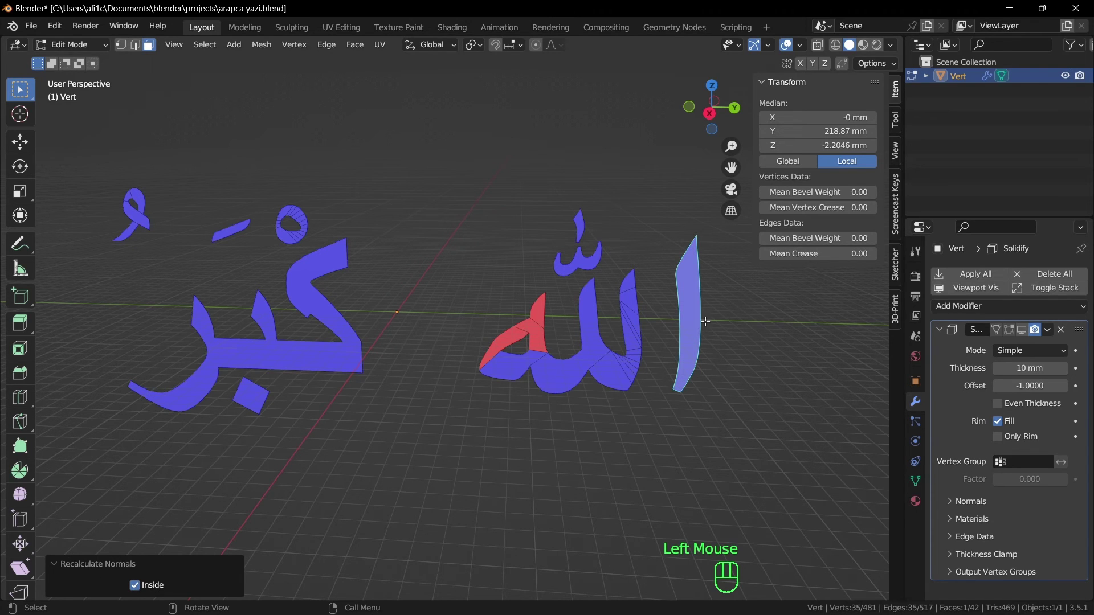
Try the Inside option of Recalculate Normals on the middle lam face, turn it off again and clear the selection
left_click(591, 344)
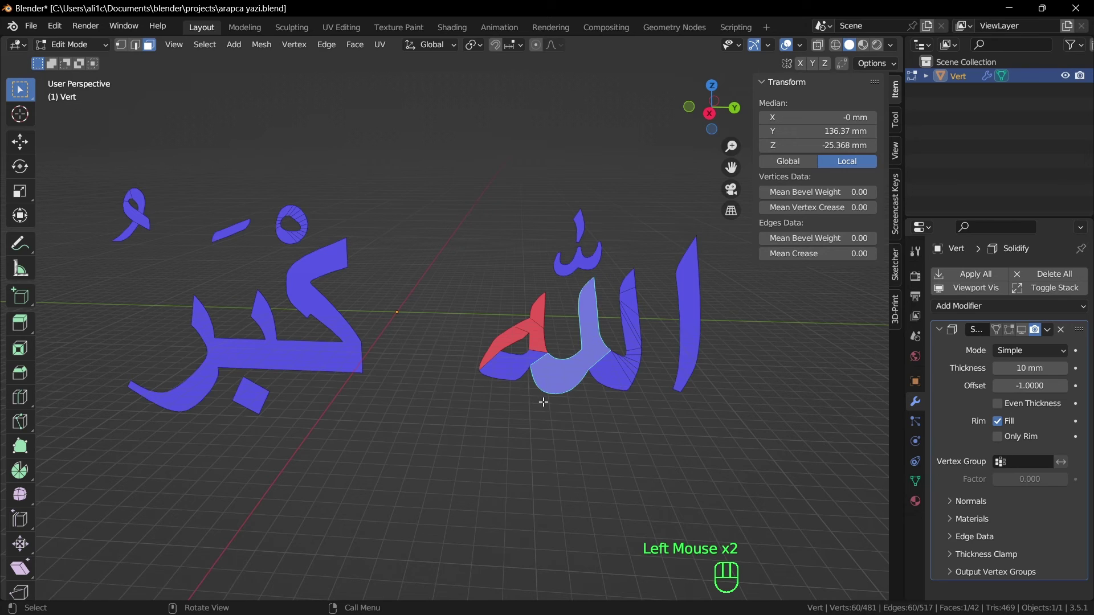
key("shift+n")
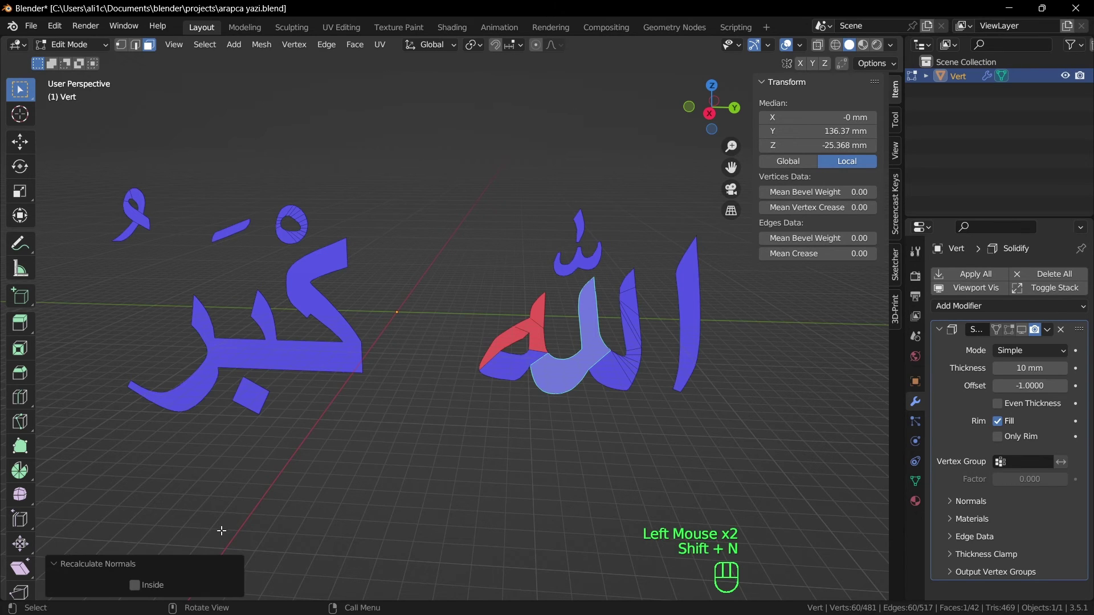
left_click(135, 586)
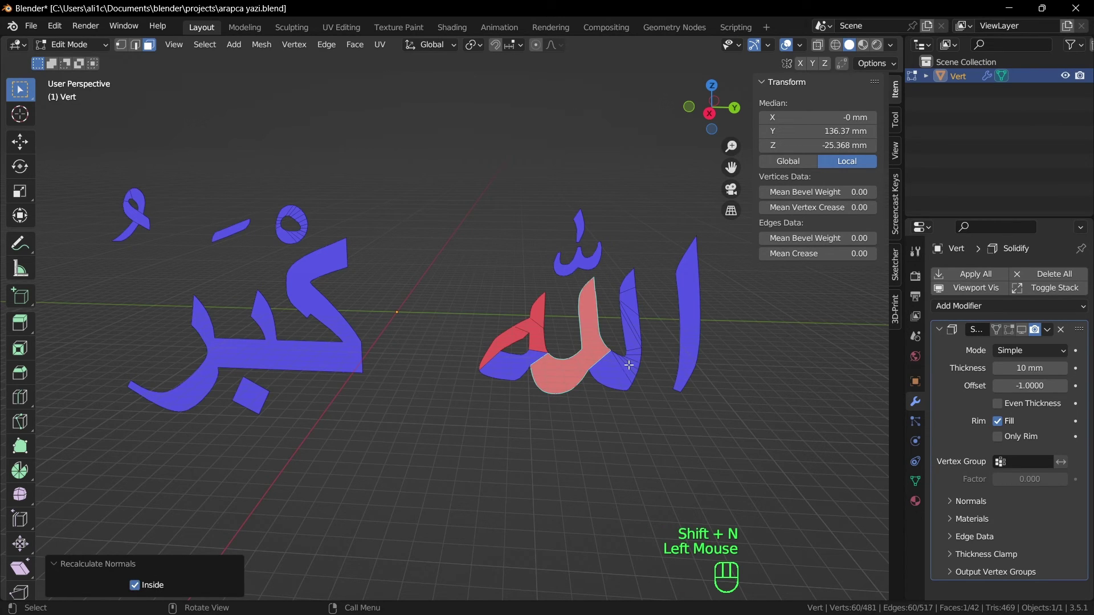
left_click(135, 585)
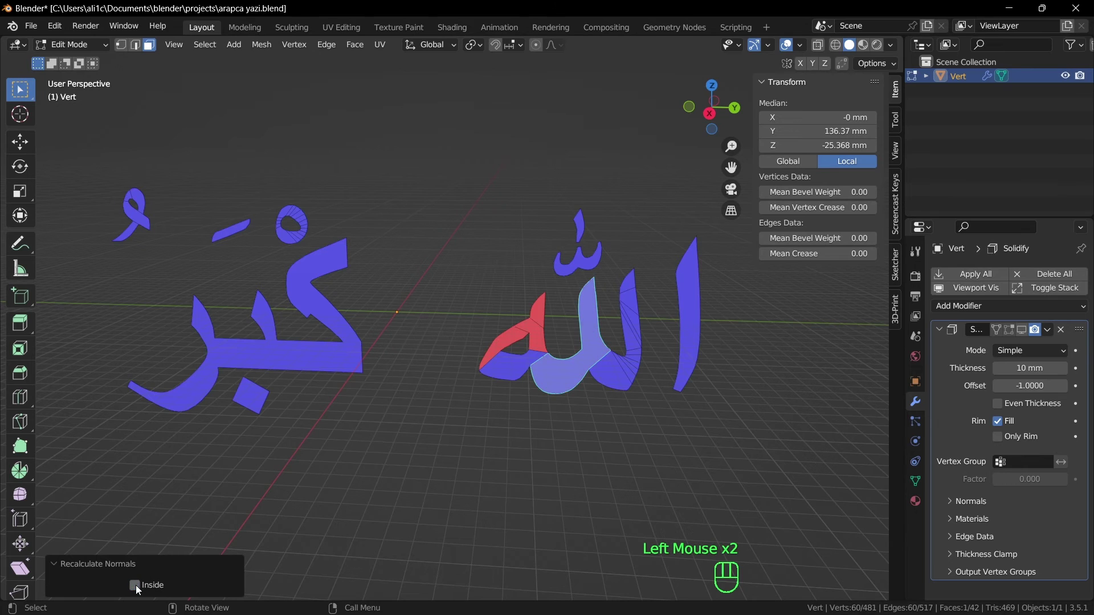
left_click(578, 444)
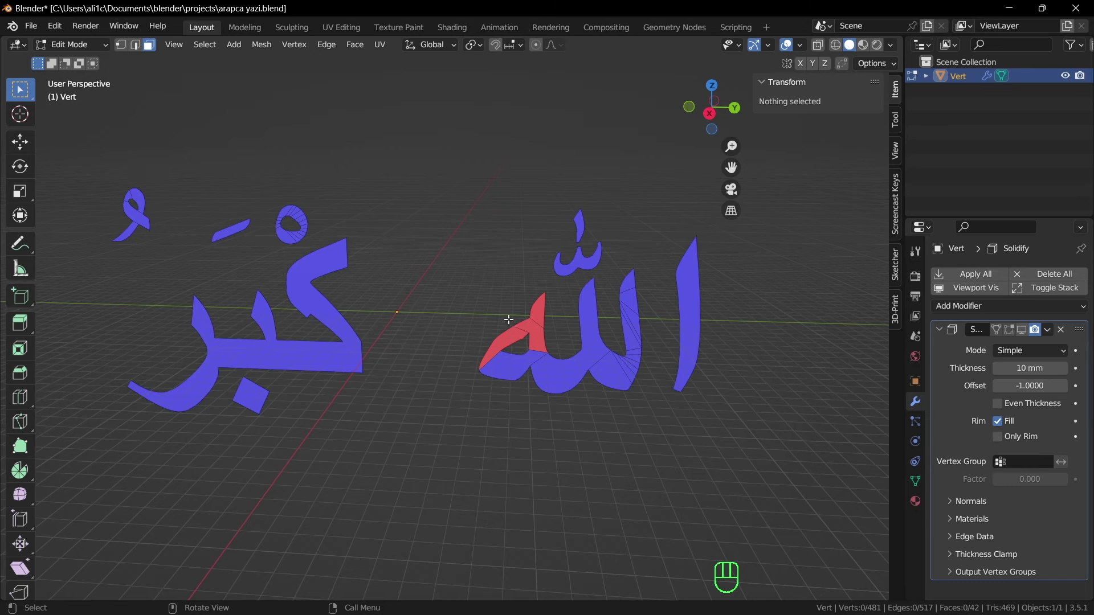
Recalculate the normals of the three reversed faces in the final ha letter to the outside, one face at a time
left_click(536, 327)
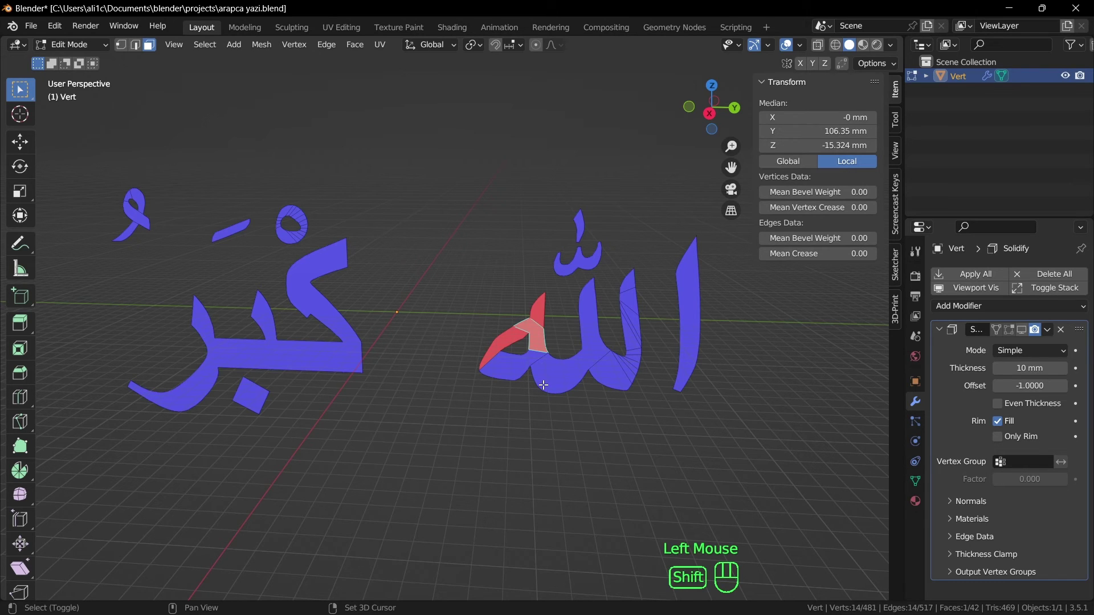
key("shift+n")
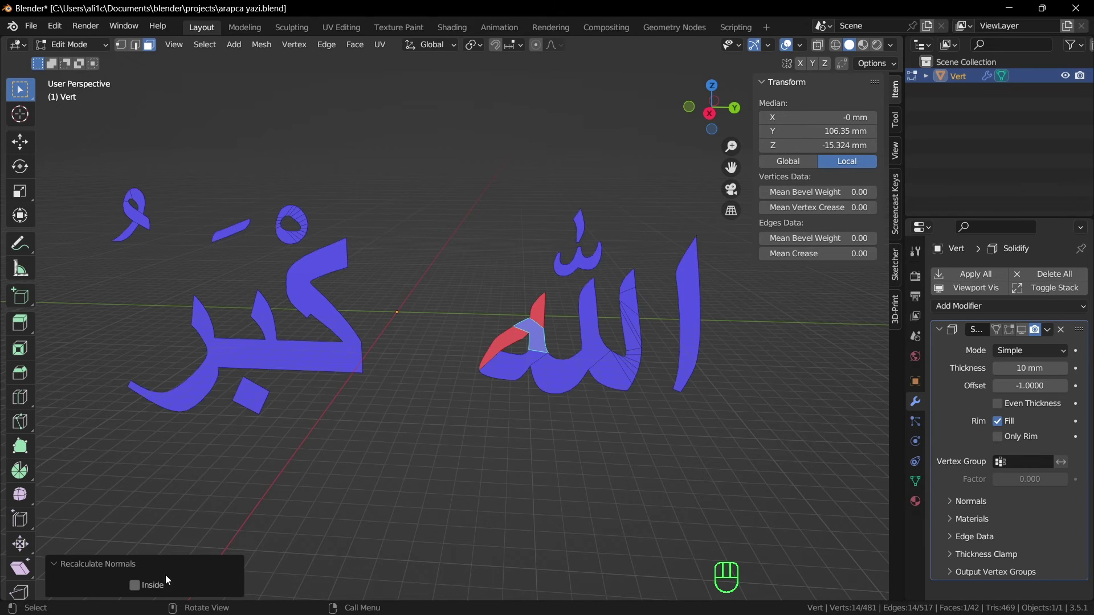
left_click(542, 312)
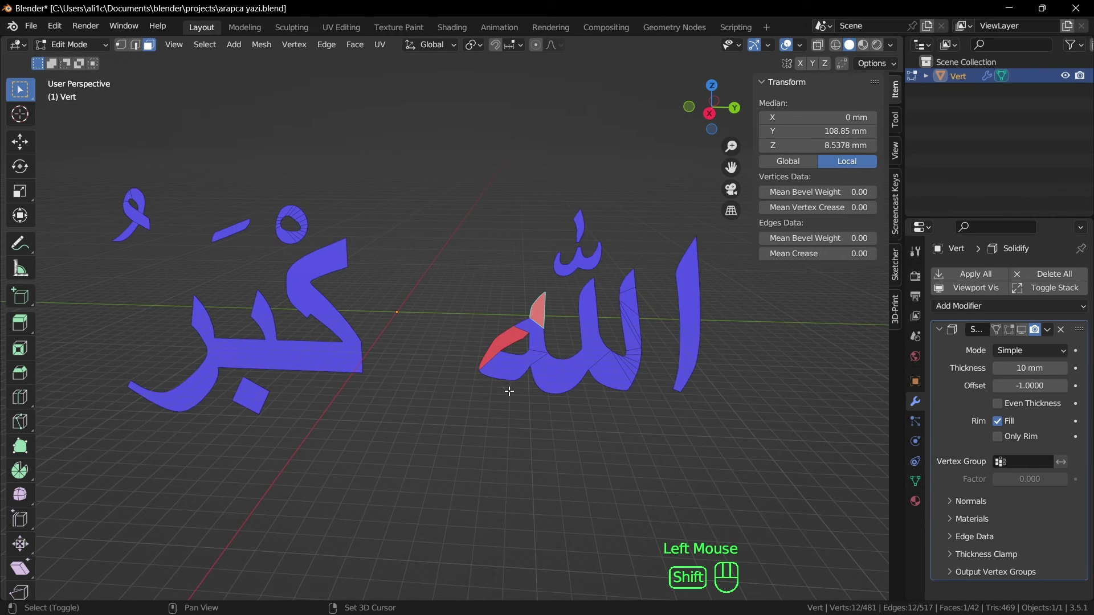
key("shift+n")
left_click(510, 341)
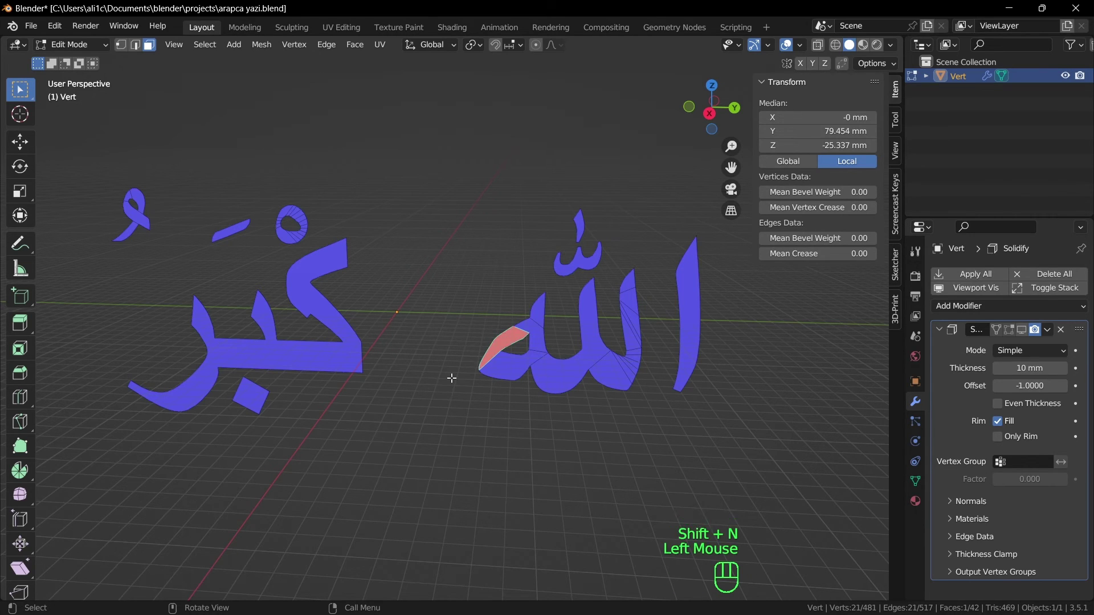
key("shift+n")
left_click(468, 416)
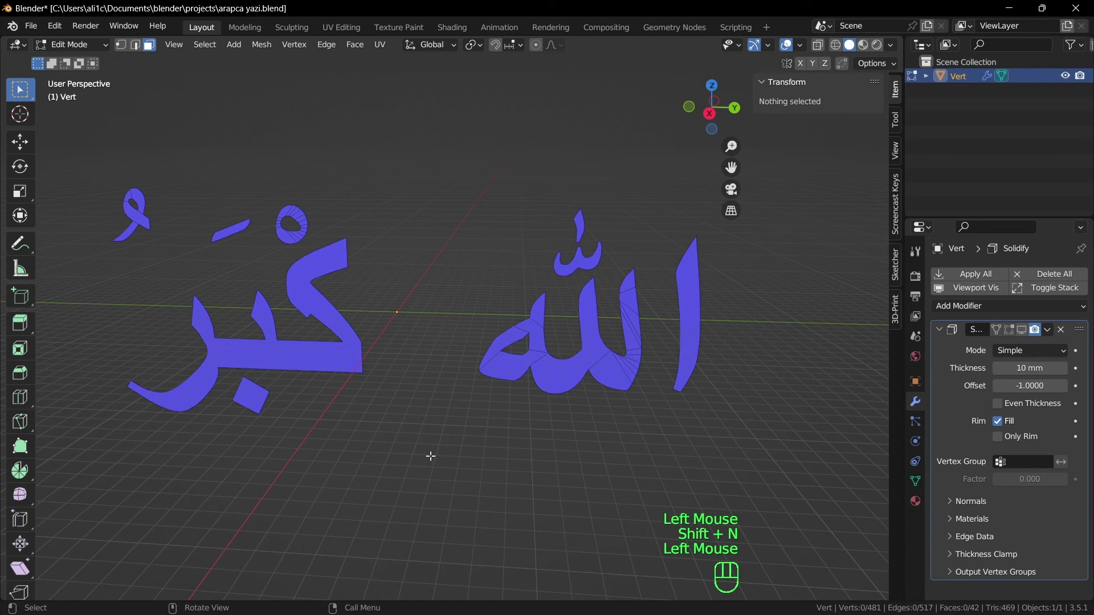
Check the lettering's face colours from another angle and turn off the Face Orientation overlay
middle_click_drag(782, 342, 542, 384)
middle_click_drag(698, 364, 604, 365)
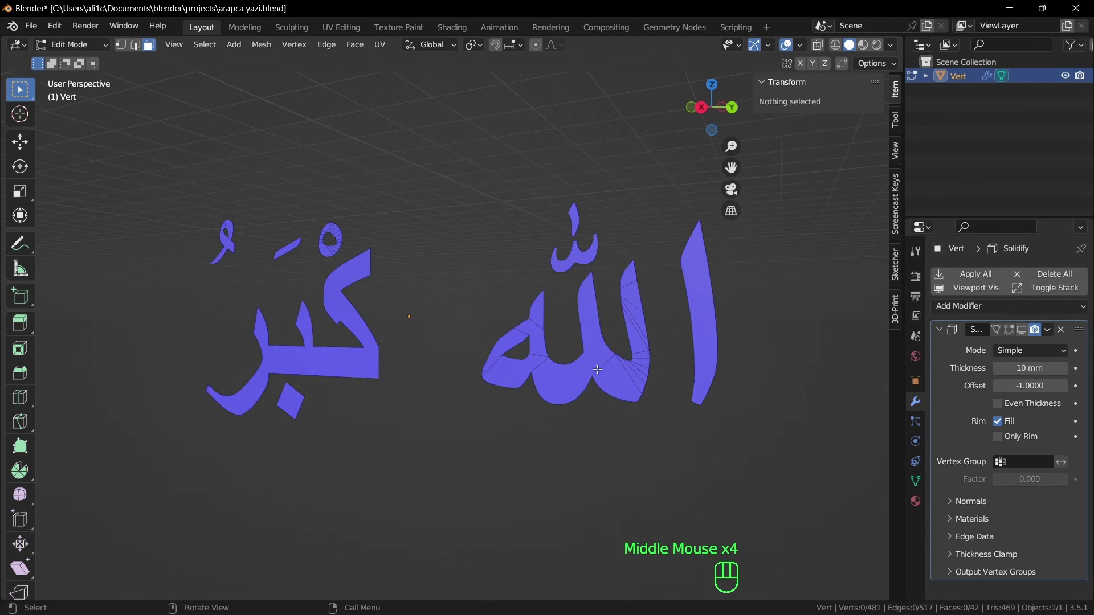
left_click(801, 46)
left_click(714, 331)
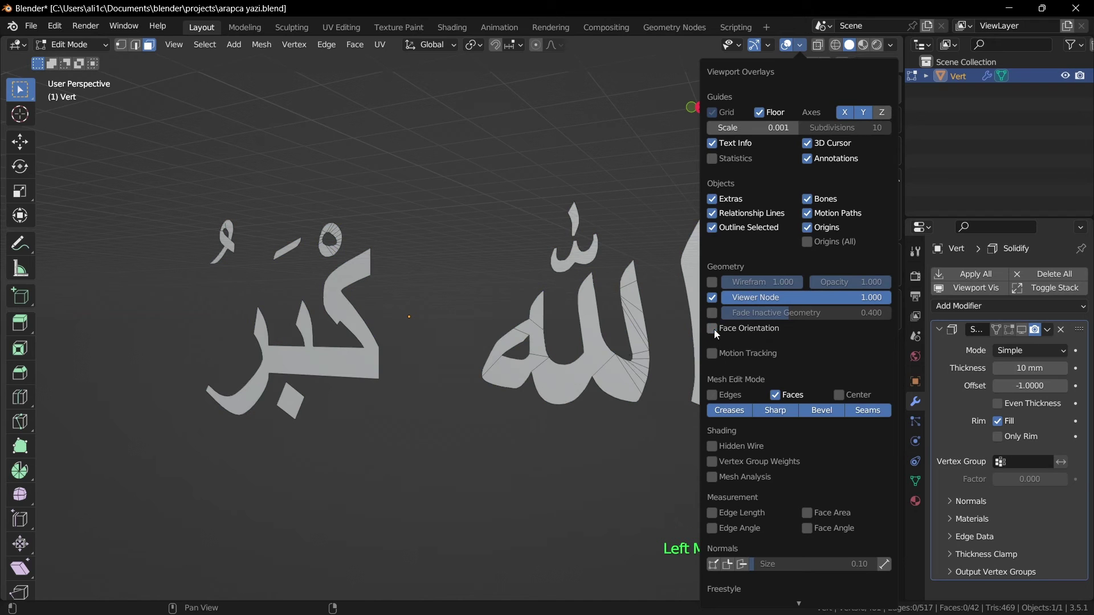
middle_click_drag(504, 444, 528, 454)
scroll(502, 437, "down", 1)
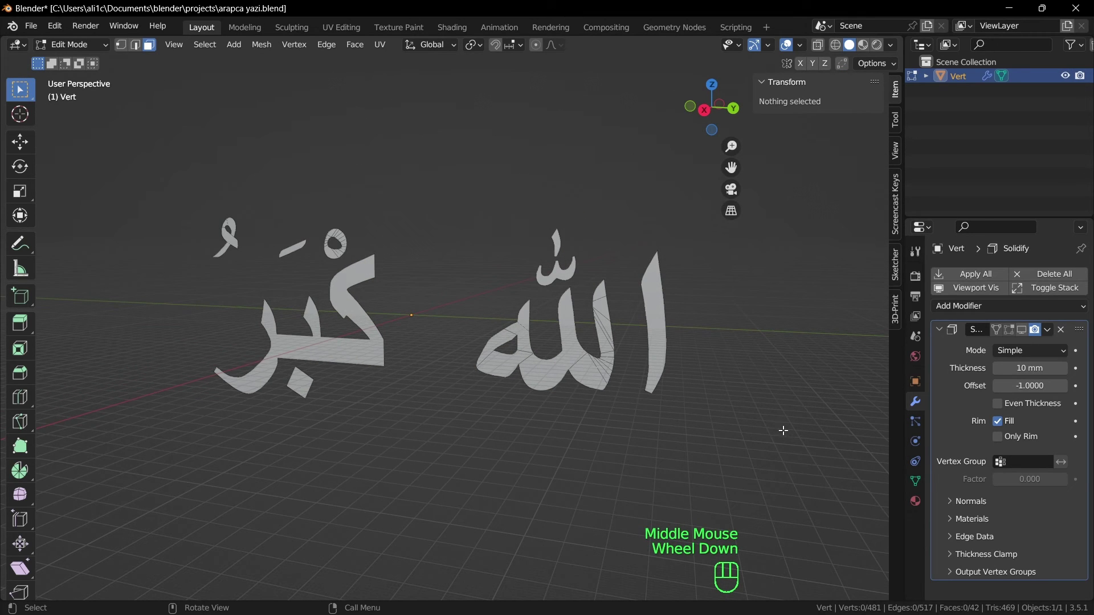
Turn the Solidify modifier's viewport and Edit Mode display back on, return to Object Mode and inspect the thickened letters
left_click(1009, 330)
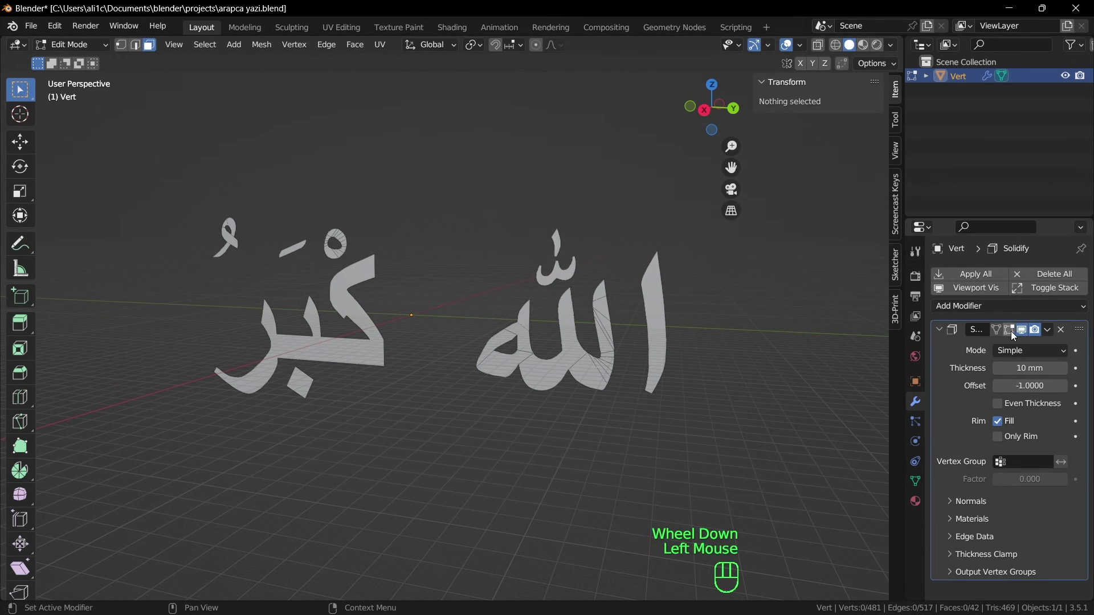
middle_click_drag(615, 439, 549, 371)
key("Tab")
left_click(561, 437)
middle_click_drag(672, 425, 669, 395)
middle_click_drag(737, 398, 621, 426)
middle_click_drag(622, 427, 627, 424)
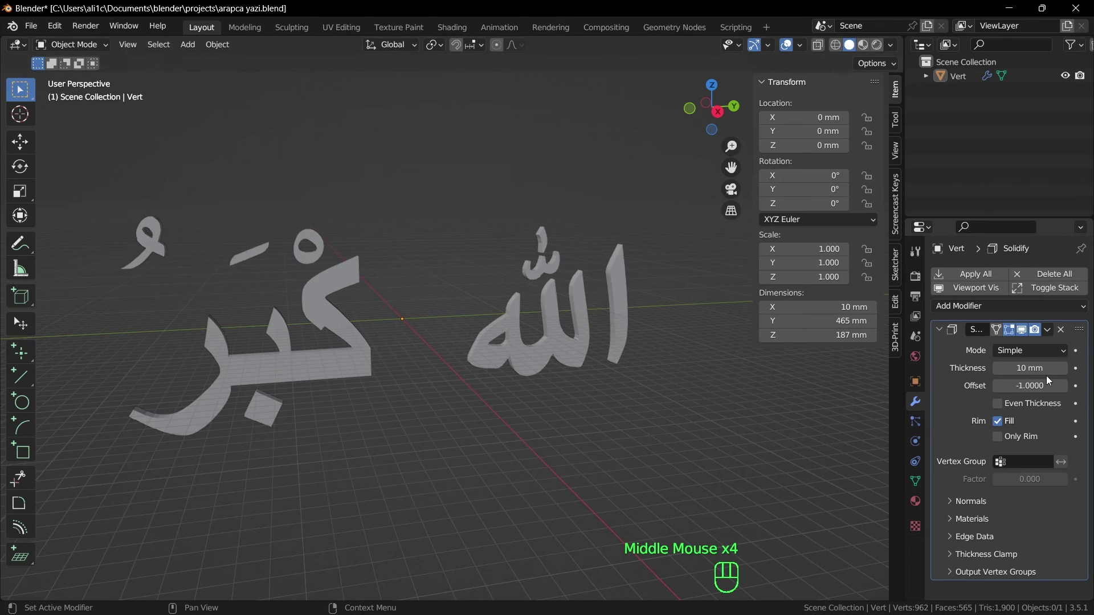
View the letters edge-on from the back, try a Solidify offset of 1.0 and set the offset to 0
left_click(1023, 387)
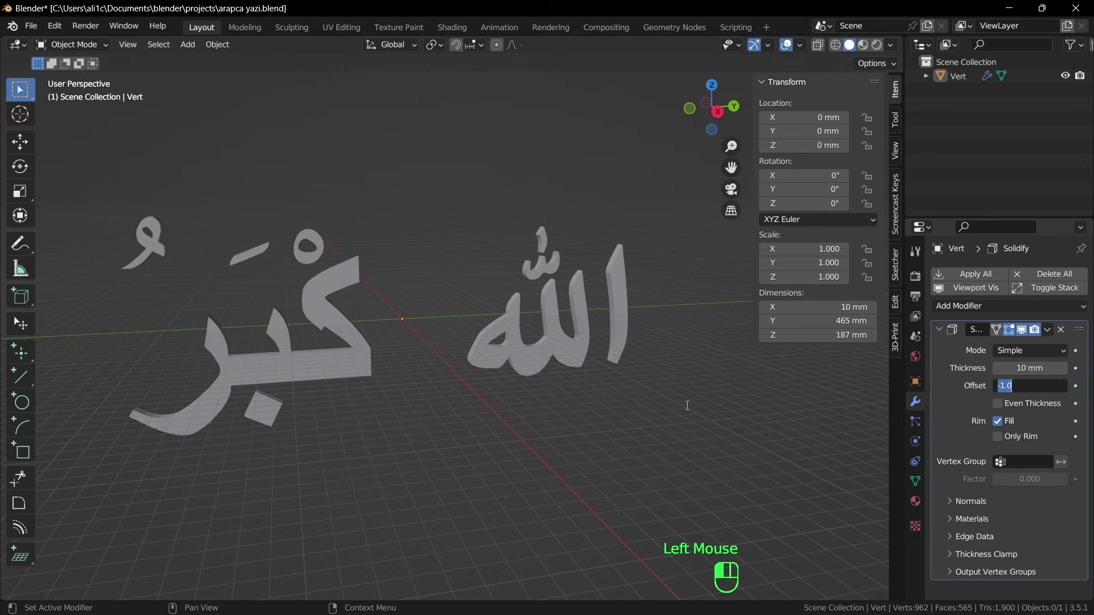
left_click(623, 404)
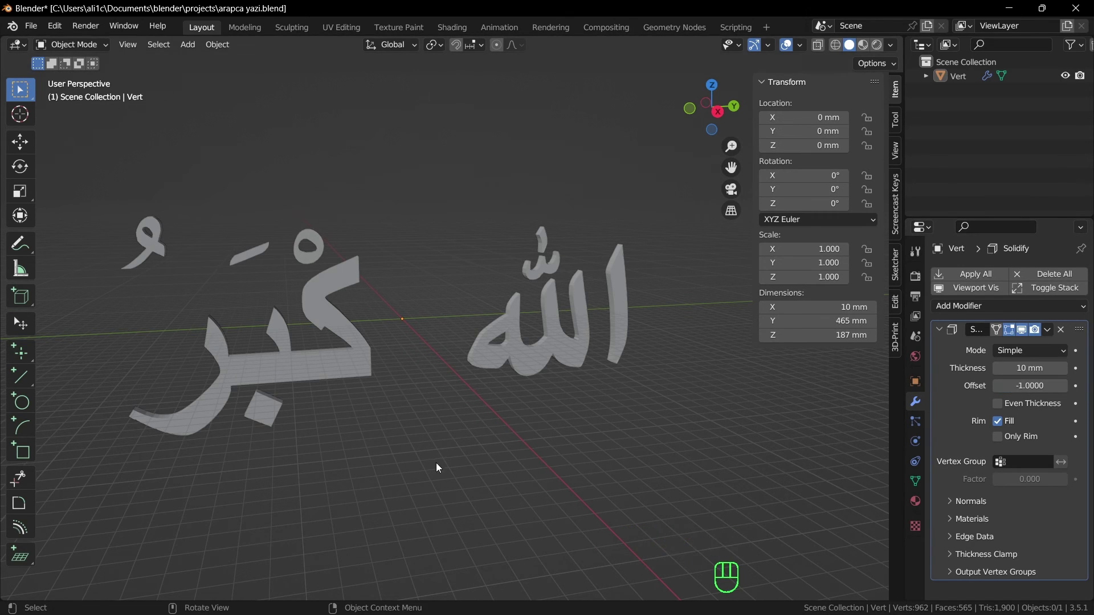
key("grave")
left_click(501, 416)
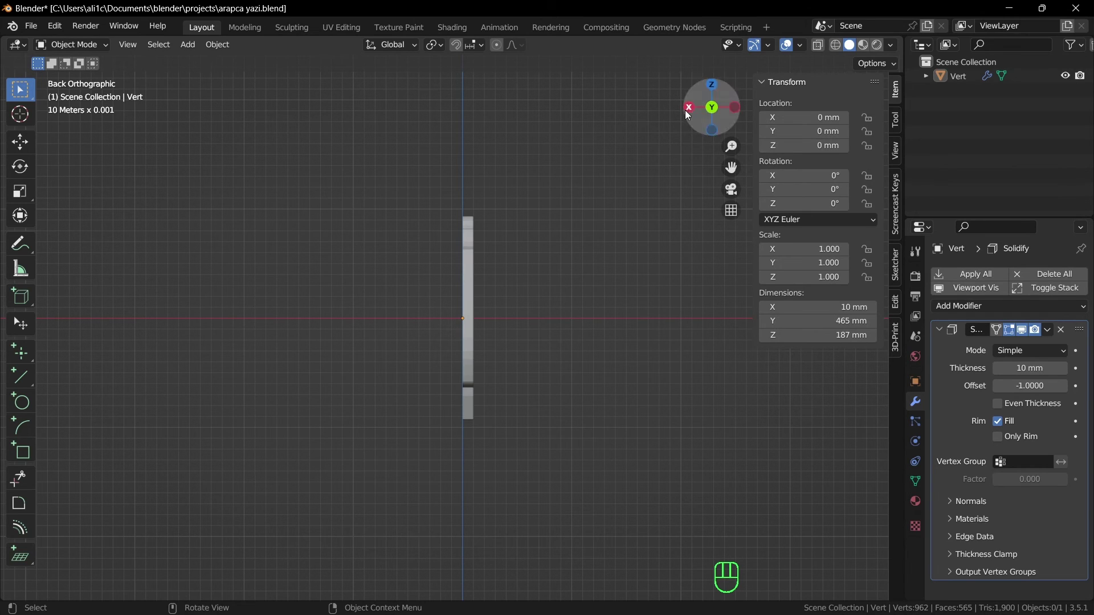
left_click_drag(1010, 388, 1066, 388)
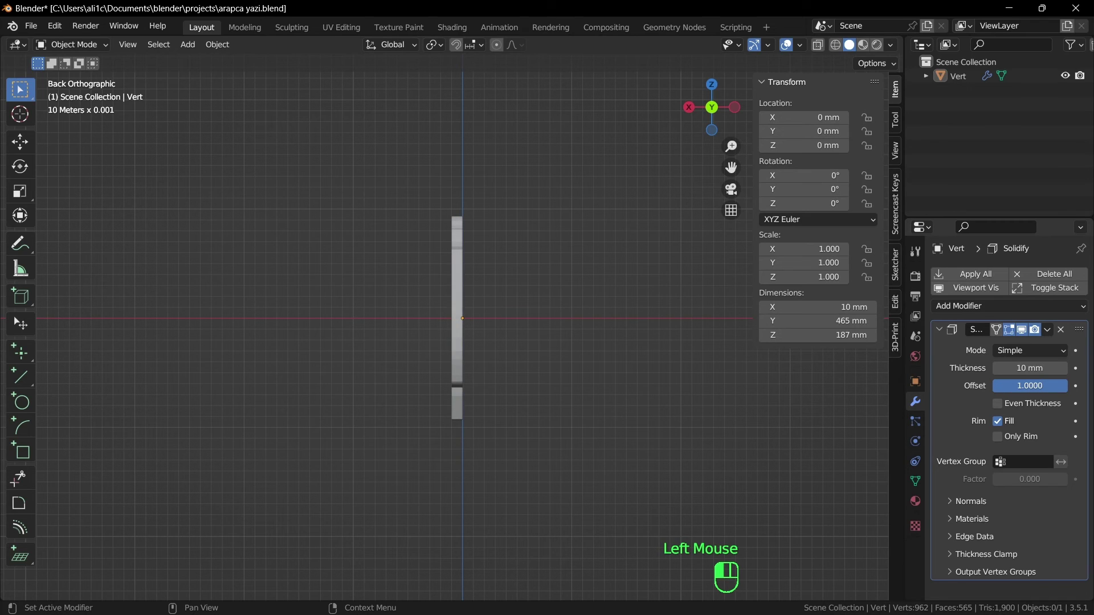
double_click(1050, 386)
type("2")
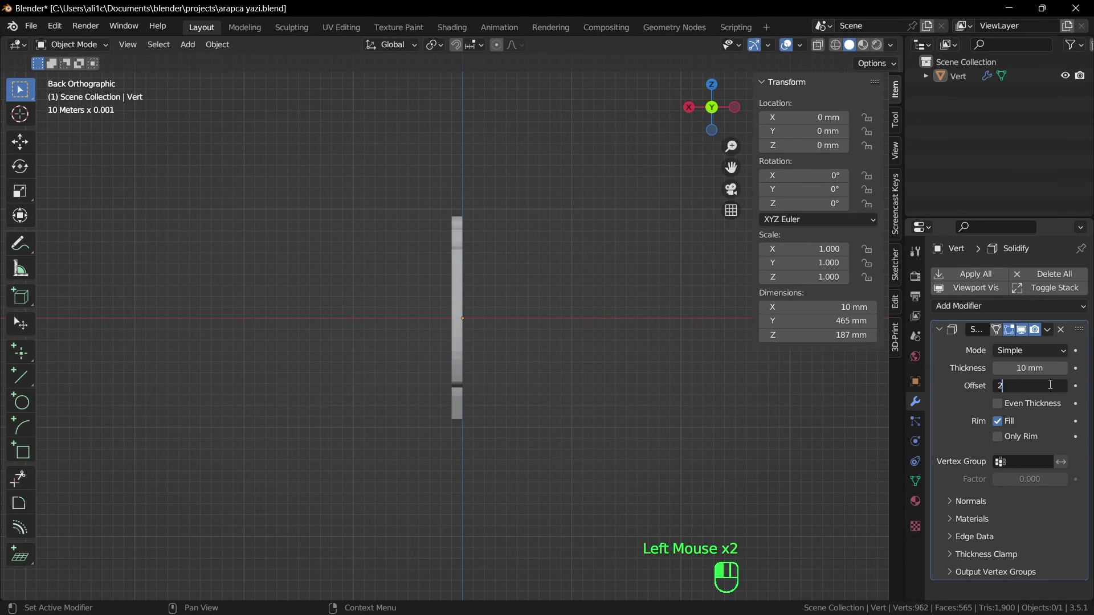
key("Return")
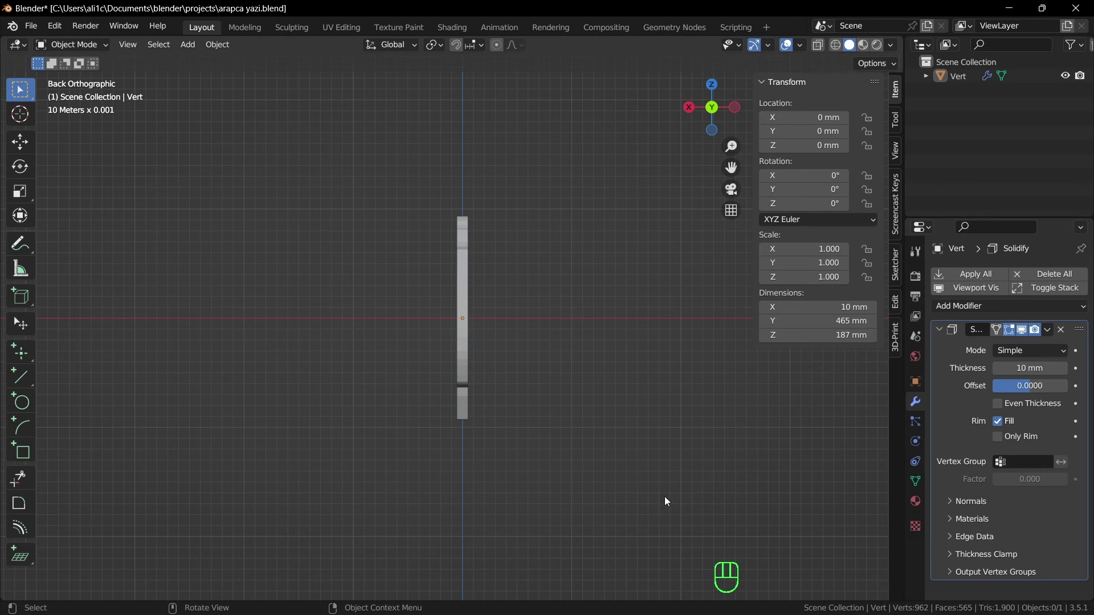
Set the Solidify modifier's offset to 1.0 and inspect the thickened letters from the side and front
scroll(479, 366, "up", 4)
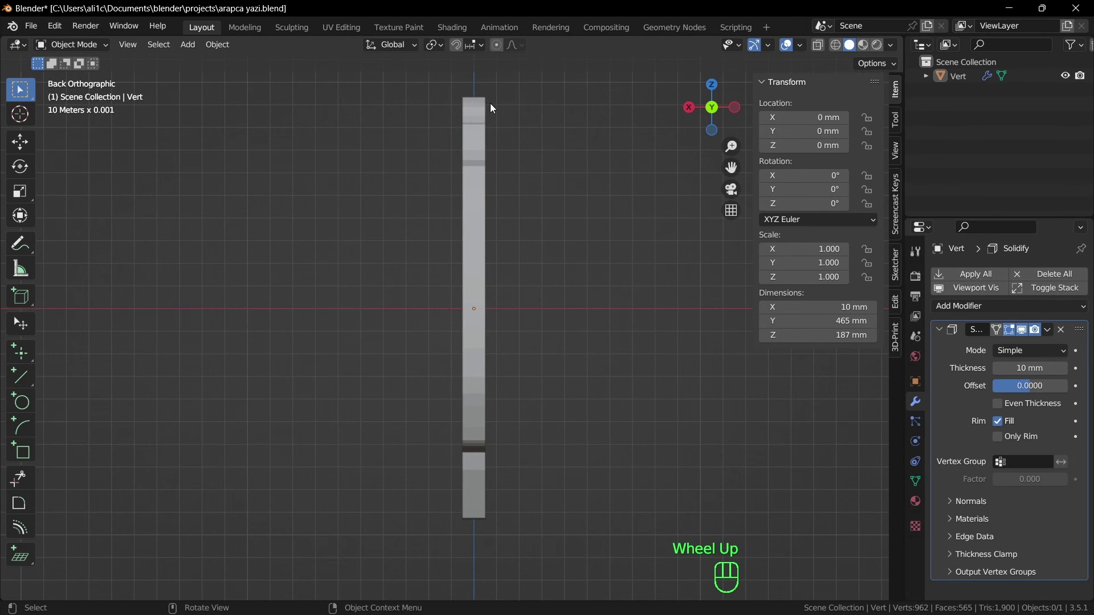
middle_click_drag(726, 441, 718, 453)
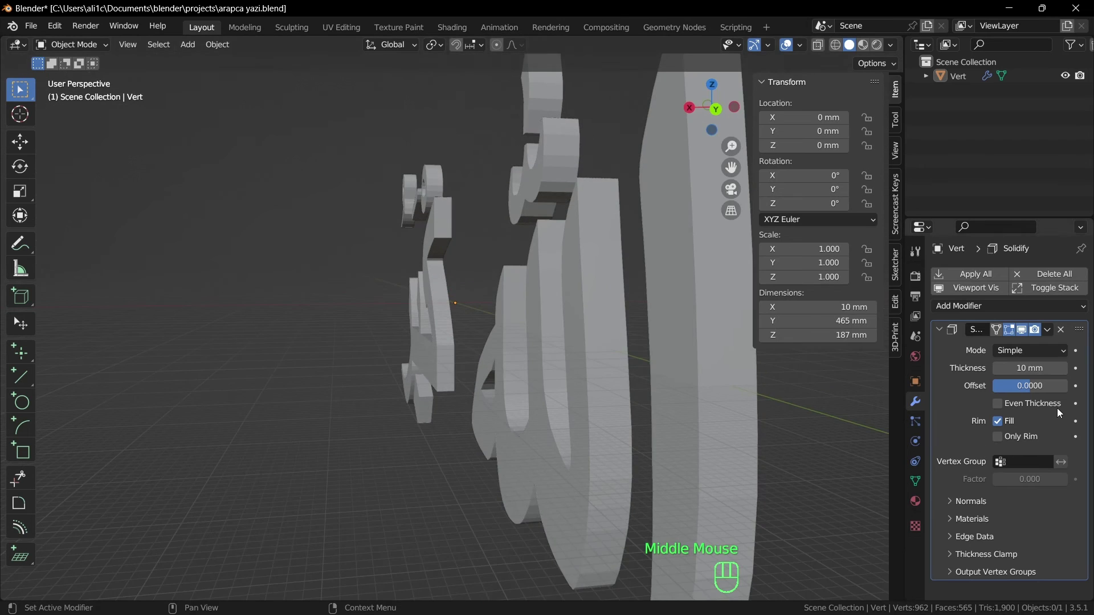
scroll(715, 456, "down", 3)
left_click_drag(1002, 386, 1064, 386)
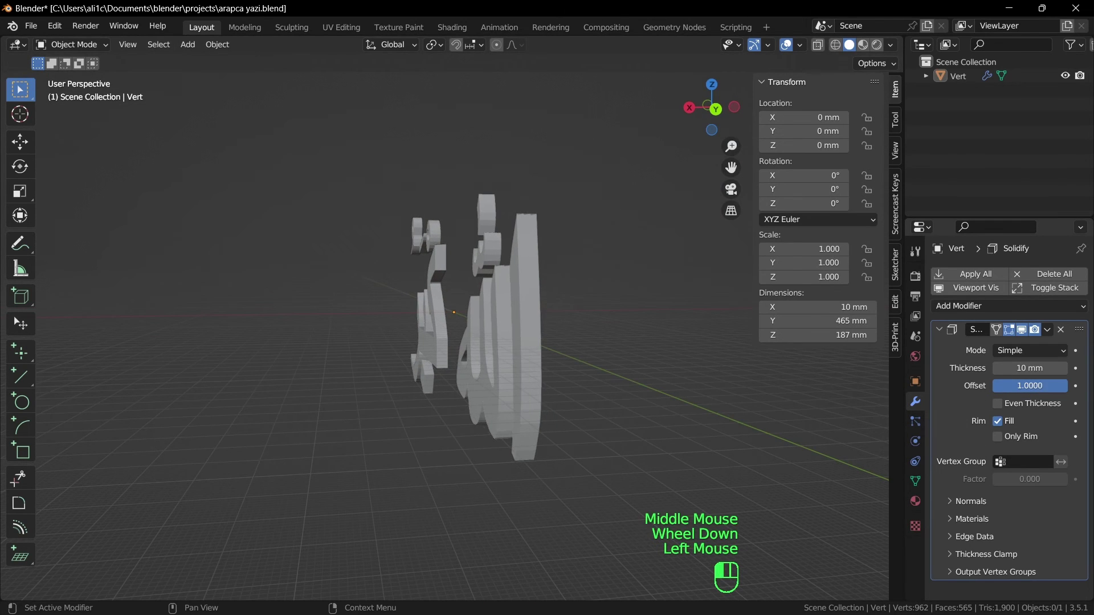
middle_click_drag(465, 454, 512, 498)
scroll(432, 425, "down", 2)
middle_click_drag(432, 425, 489, 444)
scroll(325, 477, "up", 1)
middle_click_drag(325, 477, 629, 425)
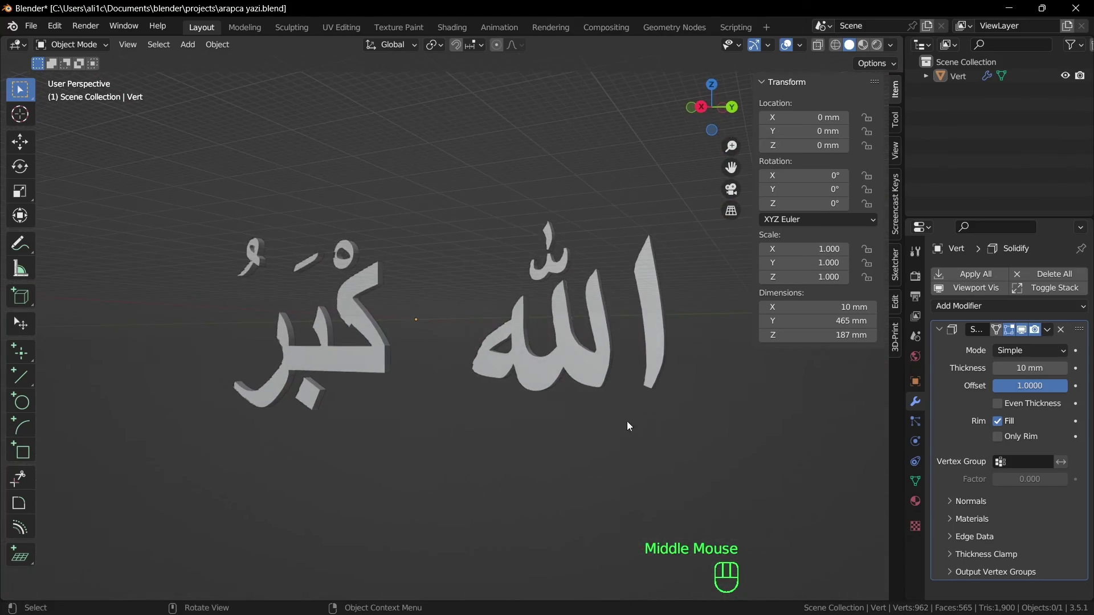
middle_click_drag(565, 411, 513, 430)
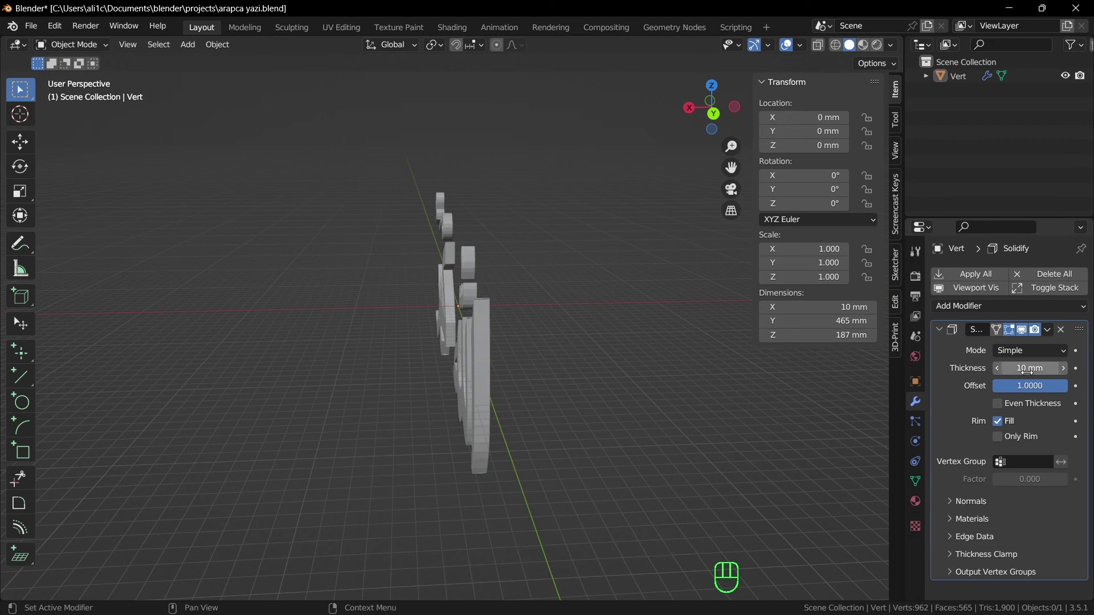
Set the Solidify thickness to 20 mm and inspect the deeper letters from several angles
left_click(1030, 369)
type("20")
key("Return")
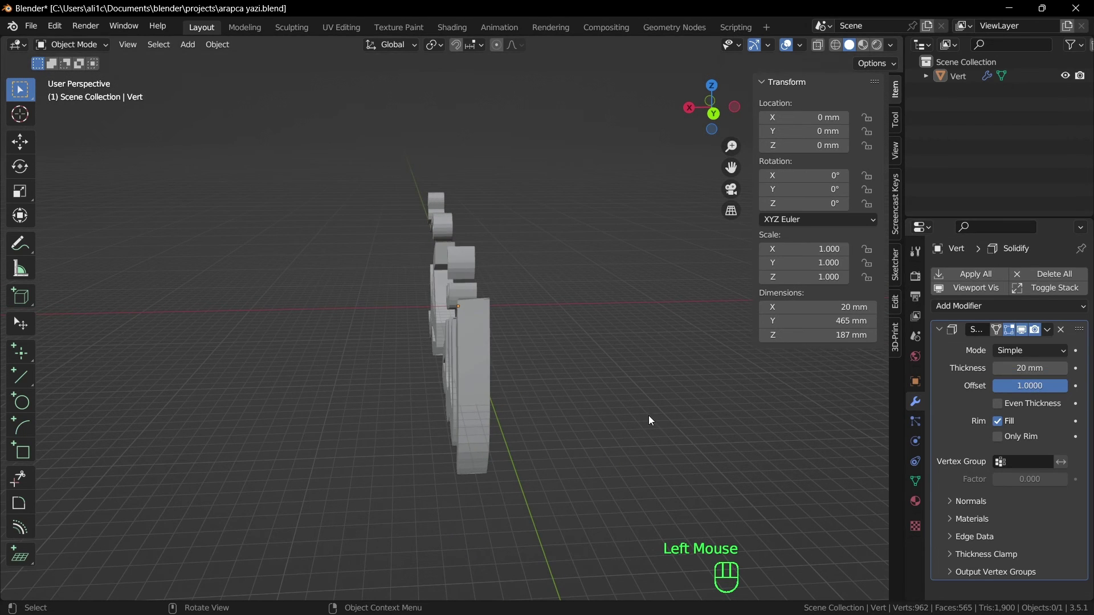
middle_click_drag(649, 420, 702, 428)
scroll(610, 442, "up", 1)
scroll(611, 442, "down", 1)
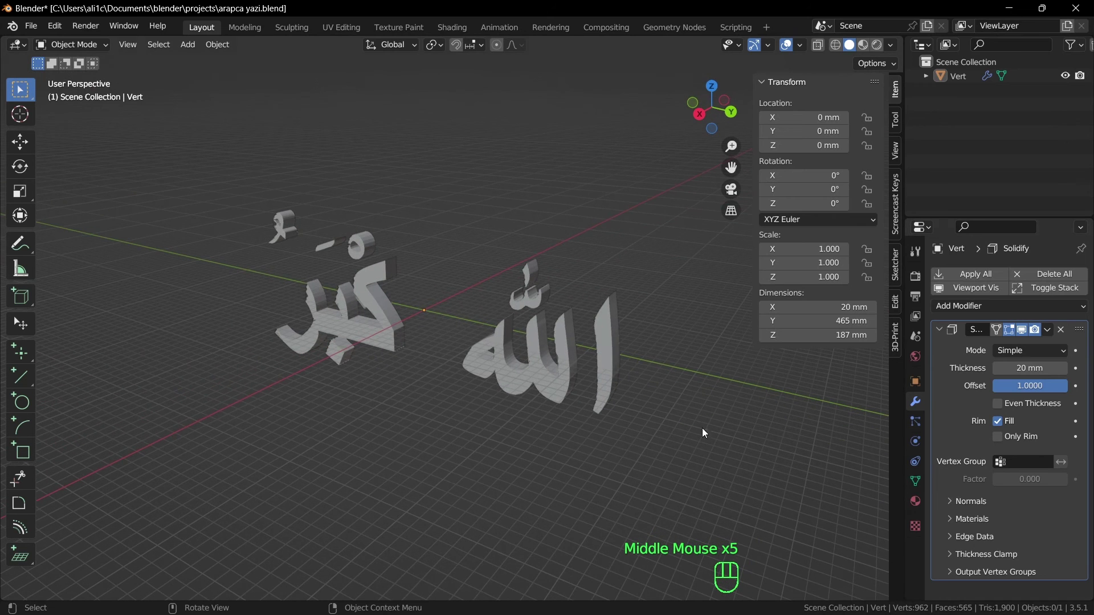
middle_click_drag(570, 415, 627, 428)
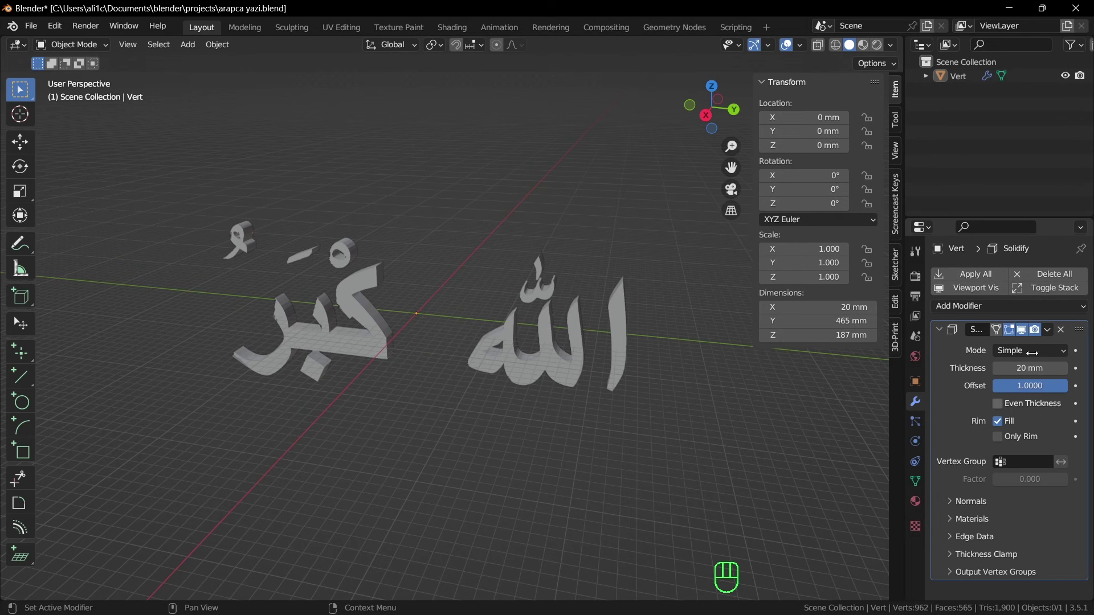
Collapse the Solidify modifier's settings and apply the modifier to the lettering mesh
left_click(939, 331)
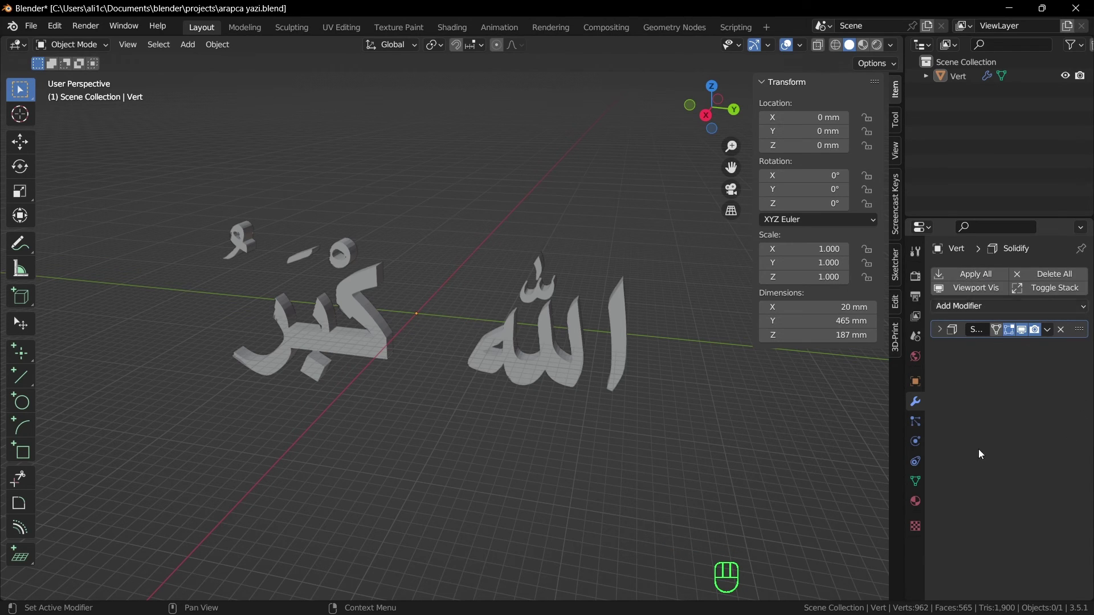
left_click(1047, 331)
left_click(980, 347)
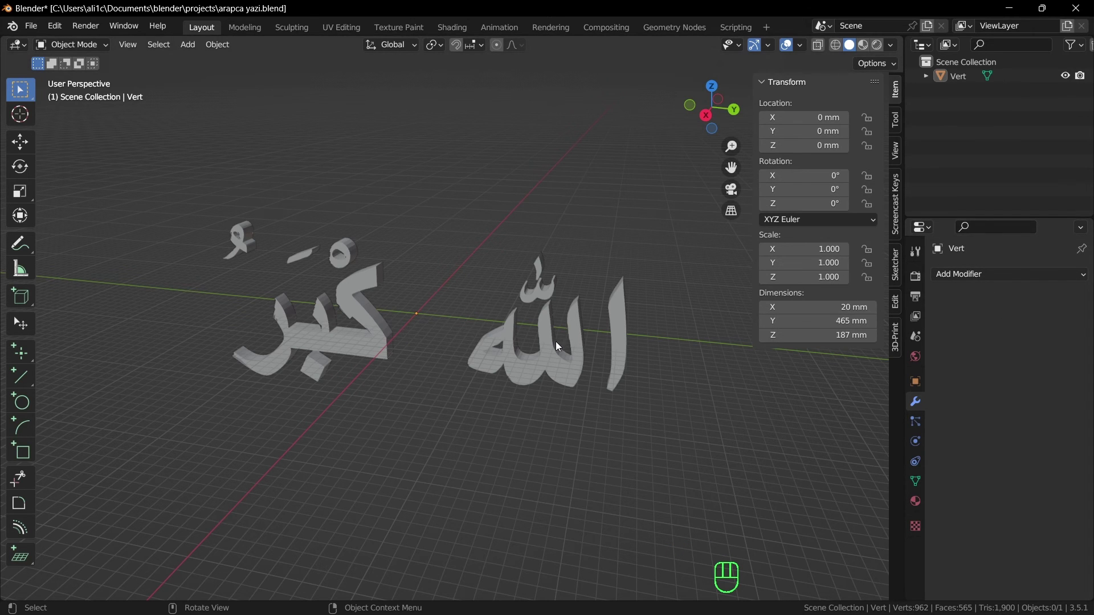
Select the lettering, examine its solid geometry in Edit Mode with vertex selection, and return to Object Mode
left_click(569, 357)
middle_click_drag(616, 401, 586, 451)
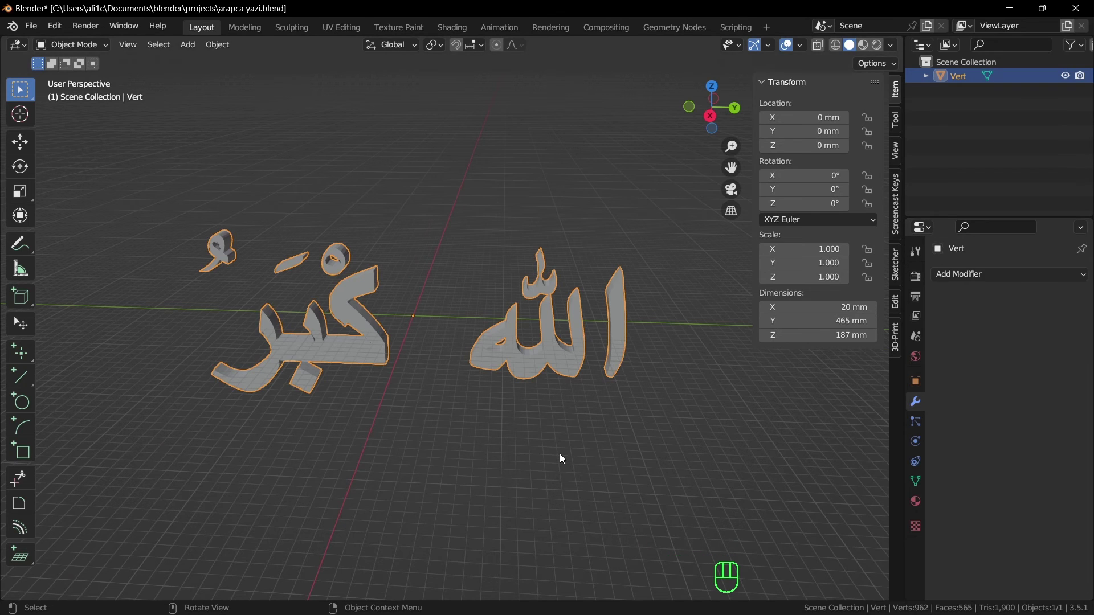
middle_click_drag(617, 463, 514, 376)
middle_click_drag(254, 529, 340, 515)
key("Tab")
scroll(555, 465, "up", 2)
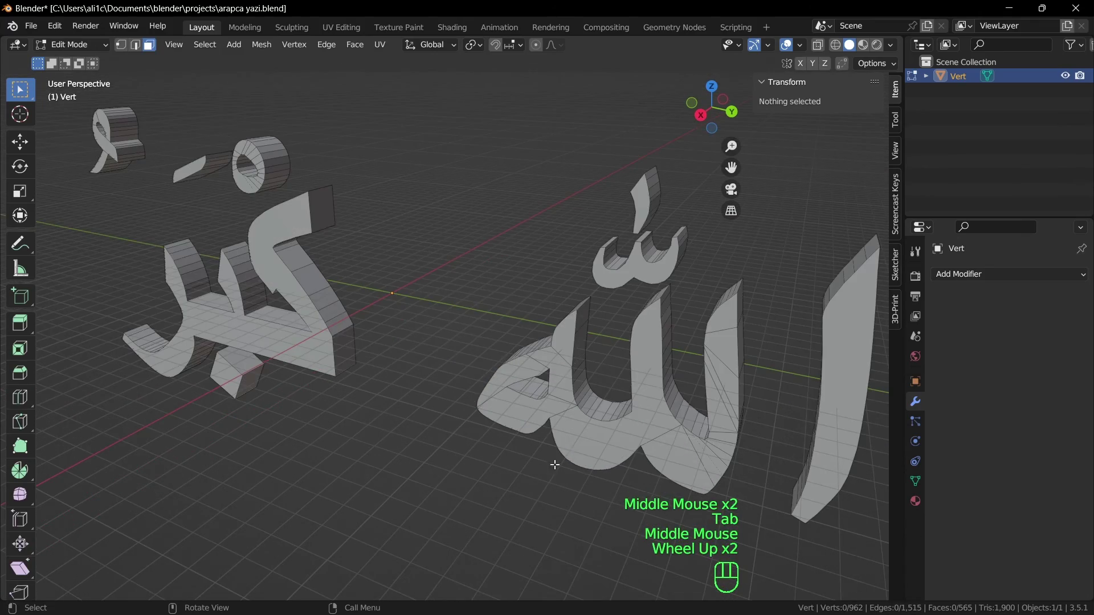
key("1")
scroll(515, 452, "down", 2)
middle_click_drag(513, 450, 368, 465)
middle_click_drag(368, 465, 399, 445)
middle_click_drag(434, 427, 516, 413)
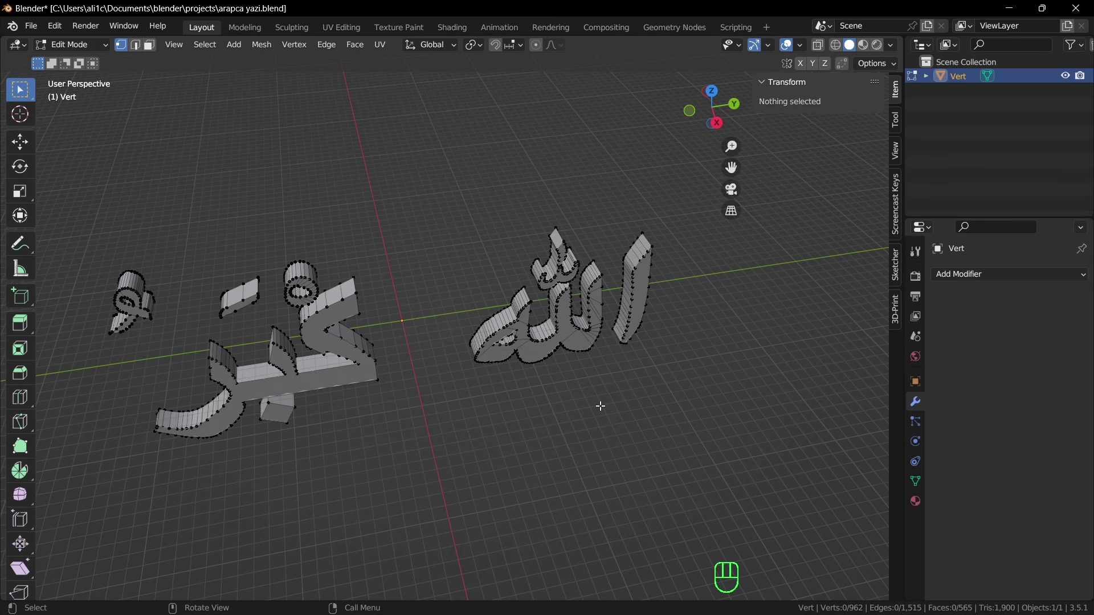
key("Tab")
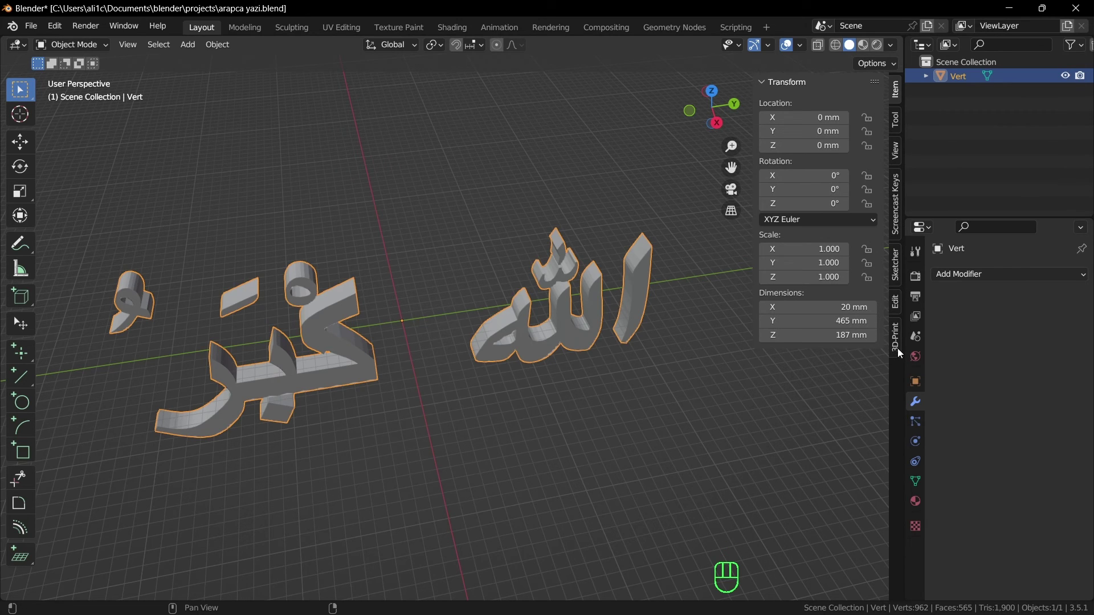
Look up the Mesh: 3D-Print Toolbox add-on in the preferences to check that it is enabled, and close the preferences
left_click(57, 26)
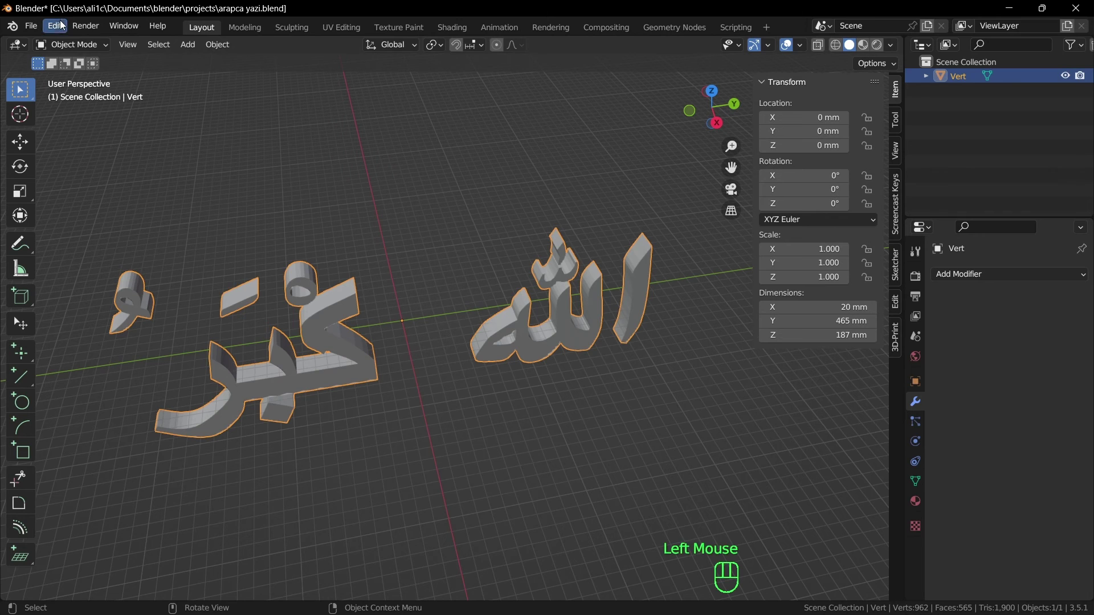
left_click(93, 223)
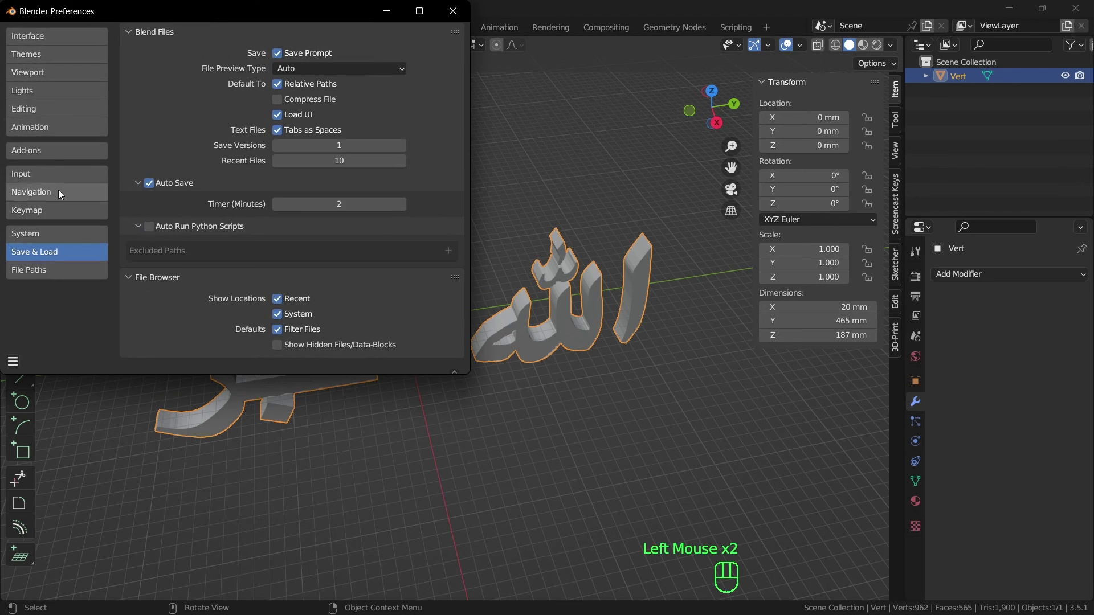
left_click(42, 150)
left_click(405, 53)
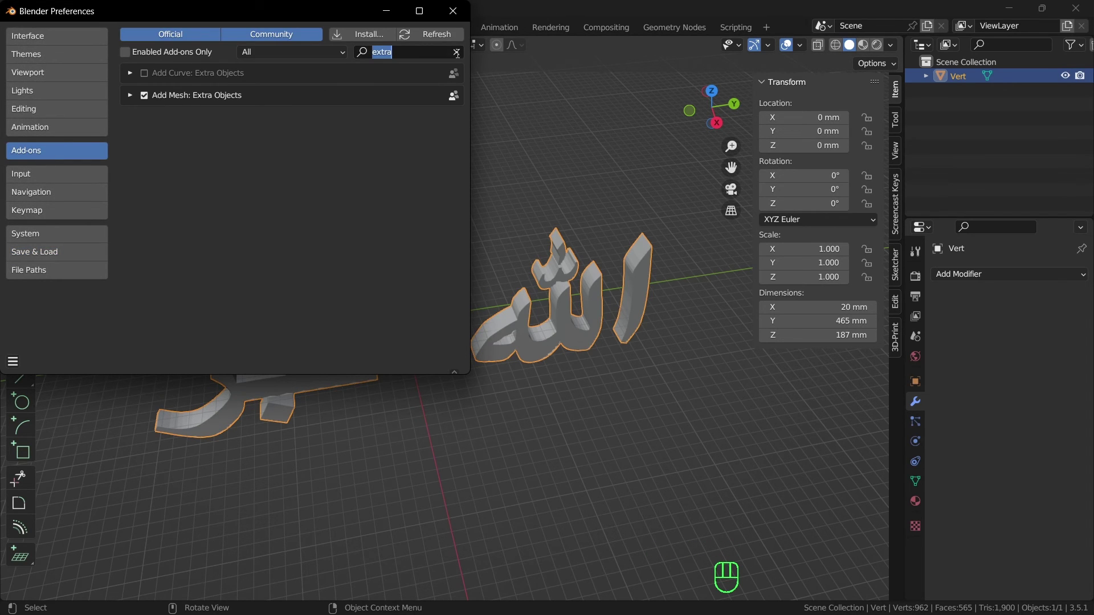
key("BackSpace")
left_click(411, 52)
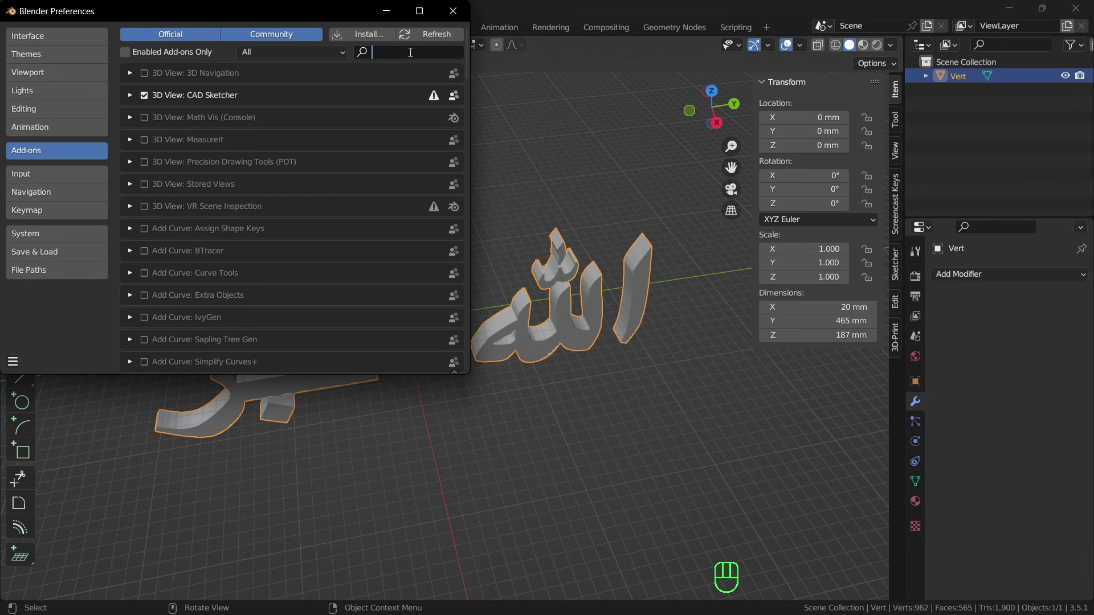
type("3d")
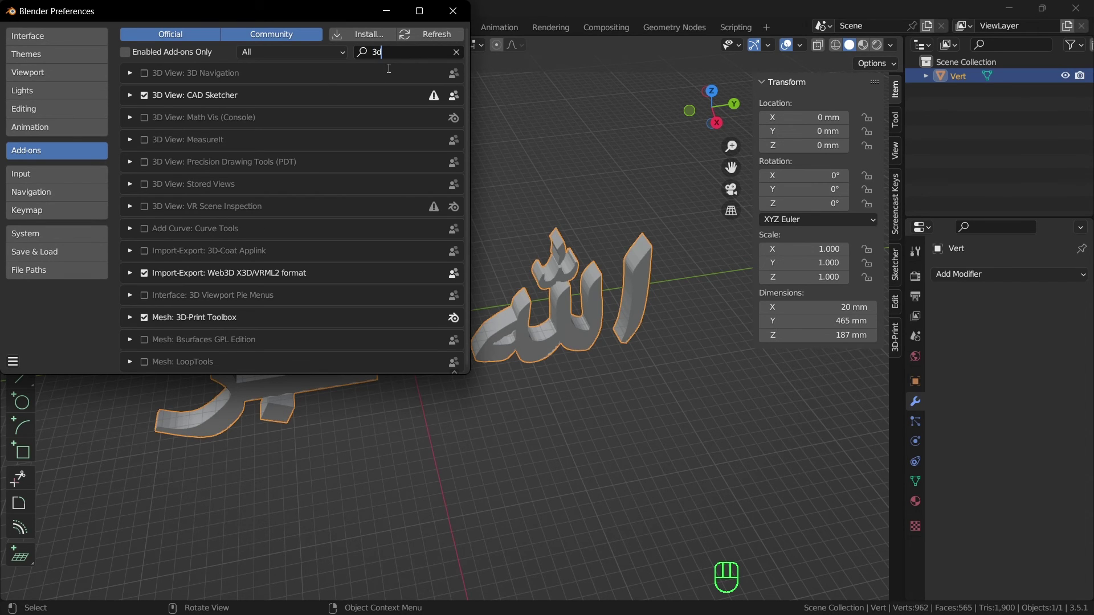
key("BackSpace")
key("BackSpace")
type("p")
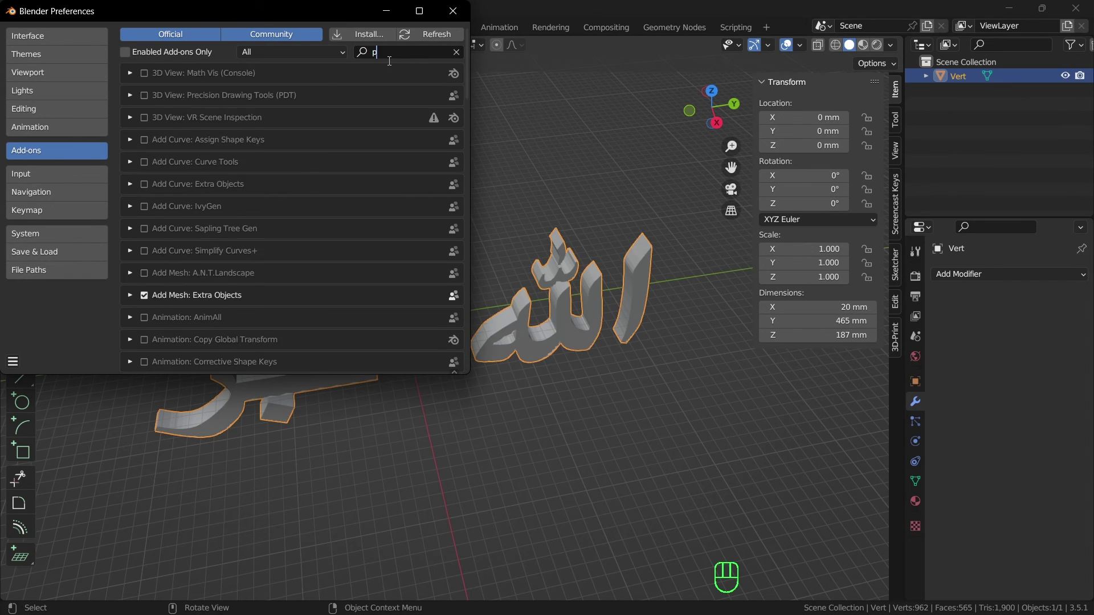
type("ri")
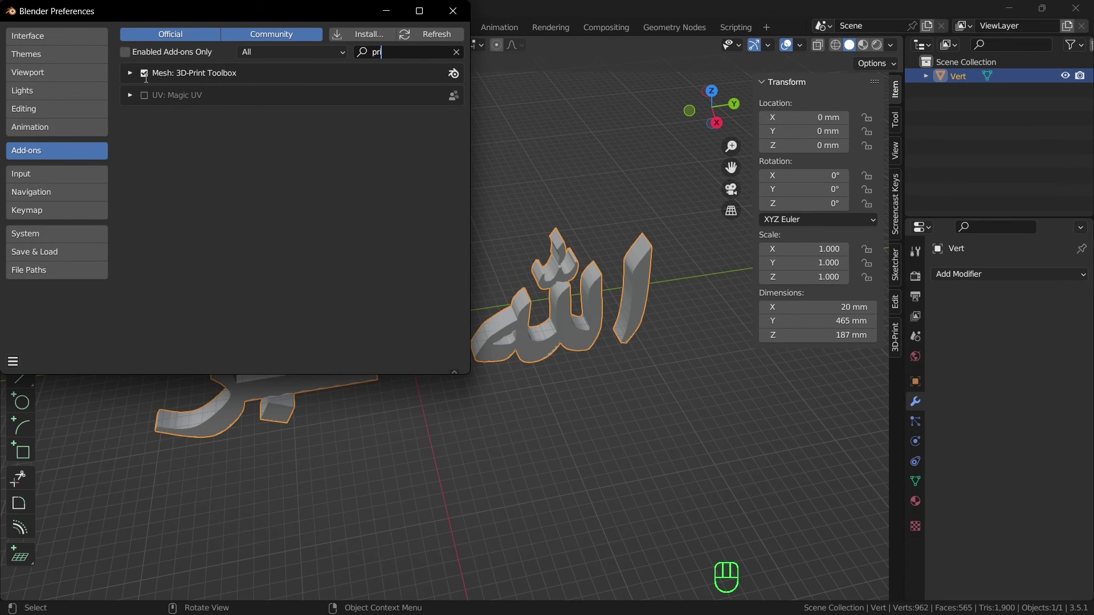
left_click(453, 11)
Run all the 3D-Print Toolbox mesh checks on the lettering
left_click(901, 342)
left_click(902, 342)
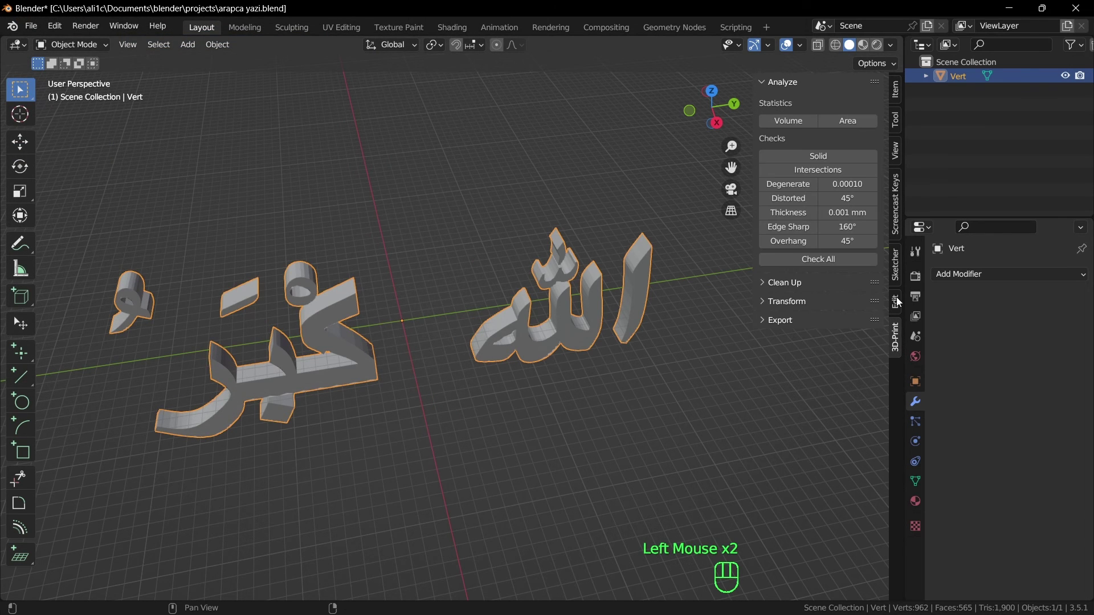
middle_click_drag(675, 434, 712, 342)
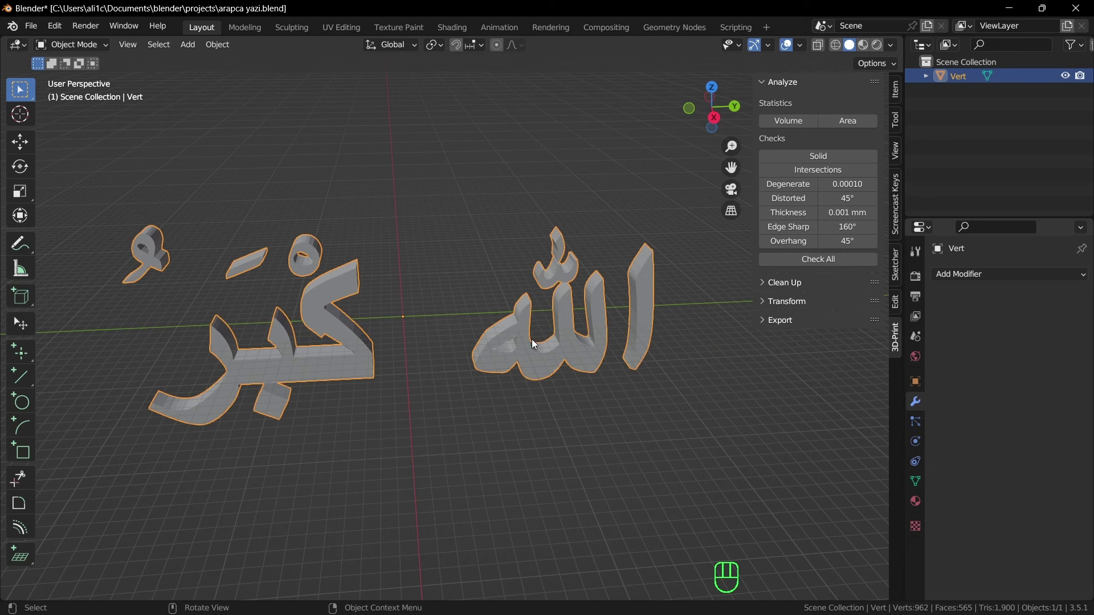
left_click(825, 259)
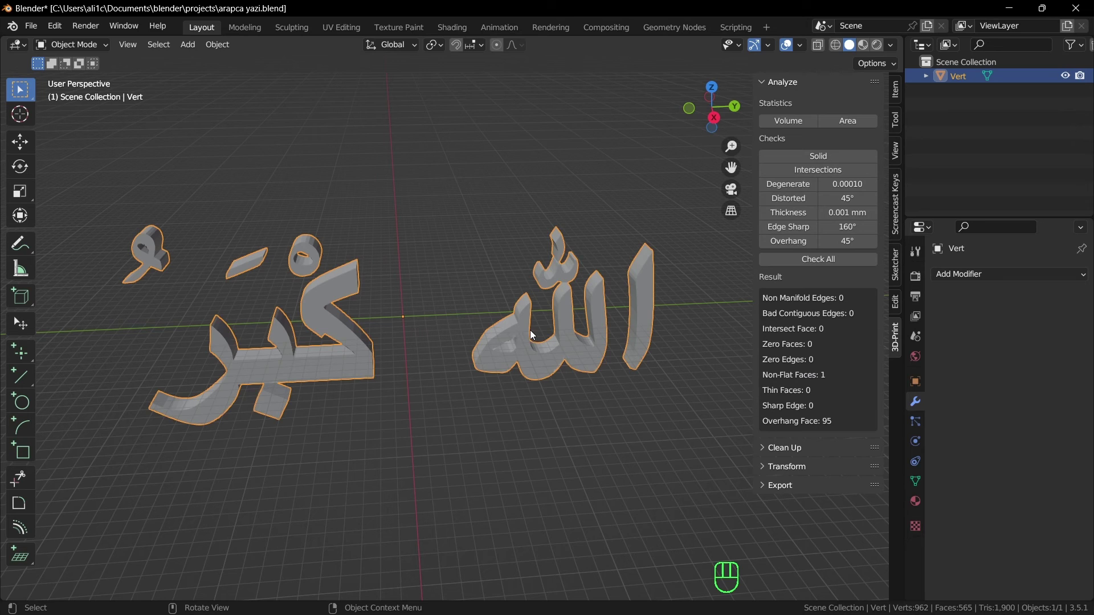
Select the non-flat face from the check results in Edit Mode and examine it closely with vertex selection
key("Tab")
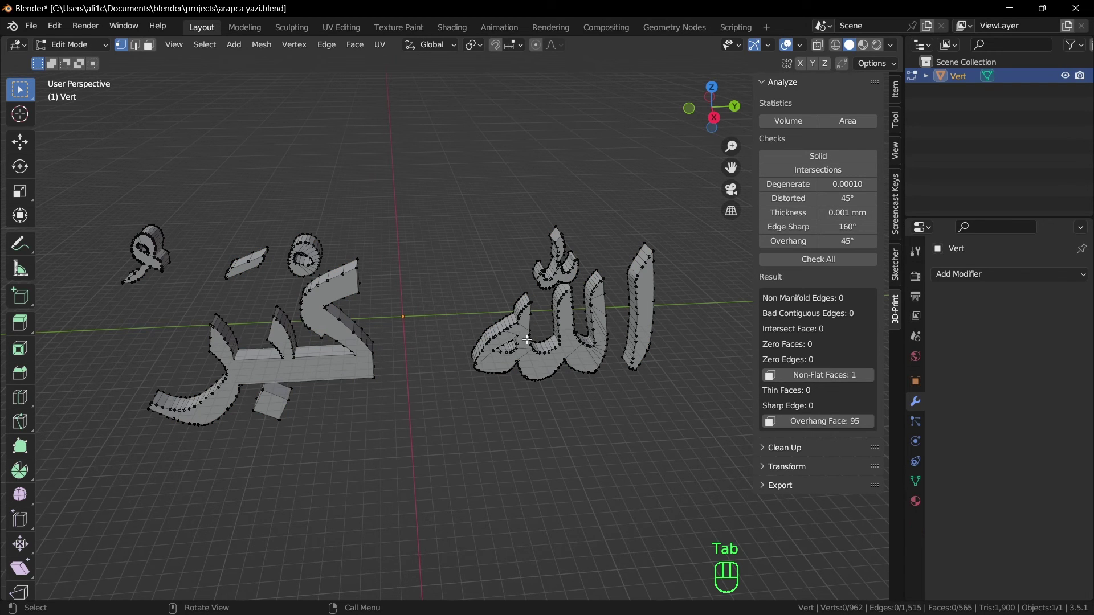
left_click(825, 376)
middle_click_drag(518, 376, 541, 344)
scroll(579, 436, "up", 2)
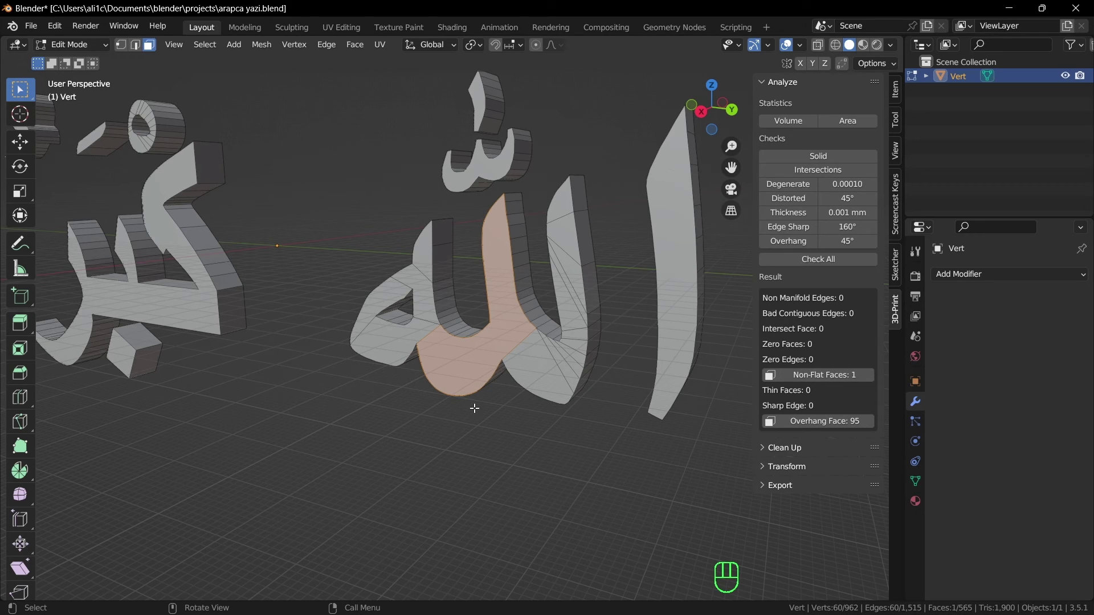
key("1")
middle_click_drag(474, 408, 559, 420)
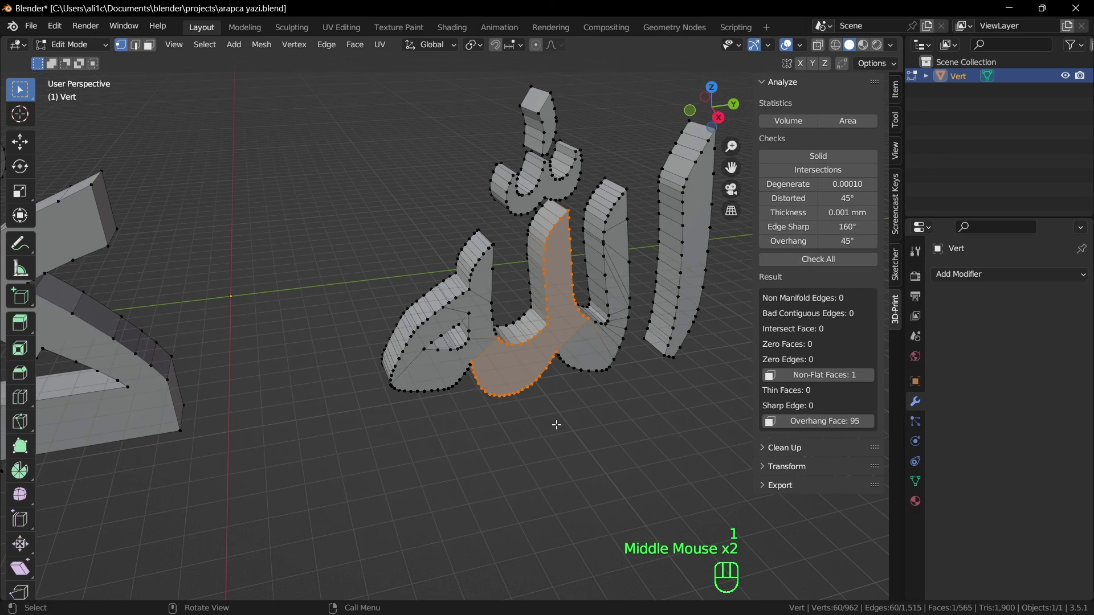
Show the transform properties, return to Object Mode and view the whole lettering from the front
left_click(898, 90)
middle_click_drag(684, 342, 719, 342)
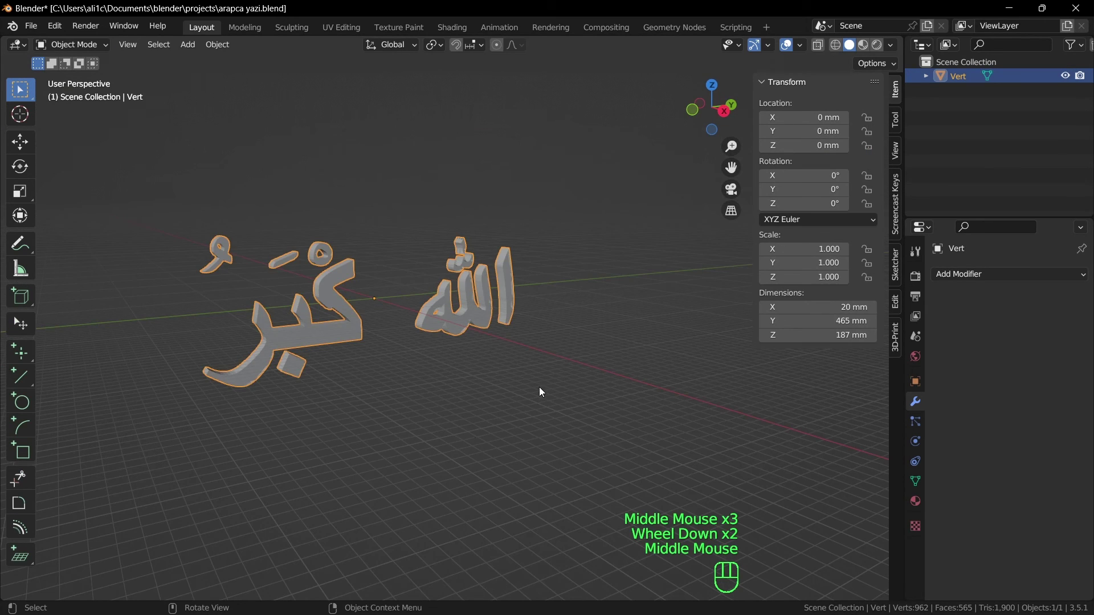
middle_click_drag(539, 387, 494, 332)
scroll(542, 380, "up", 2)
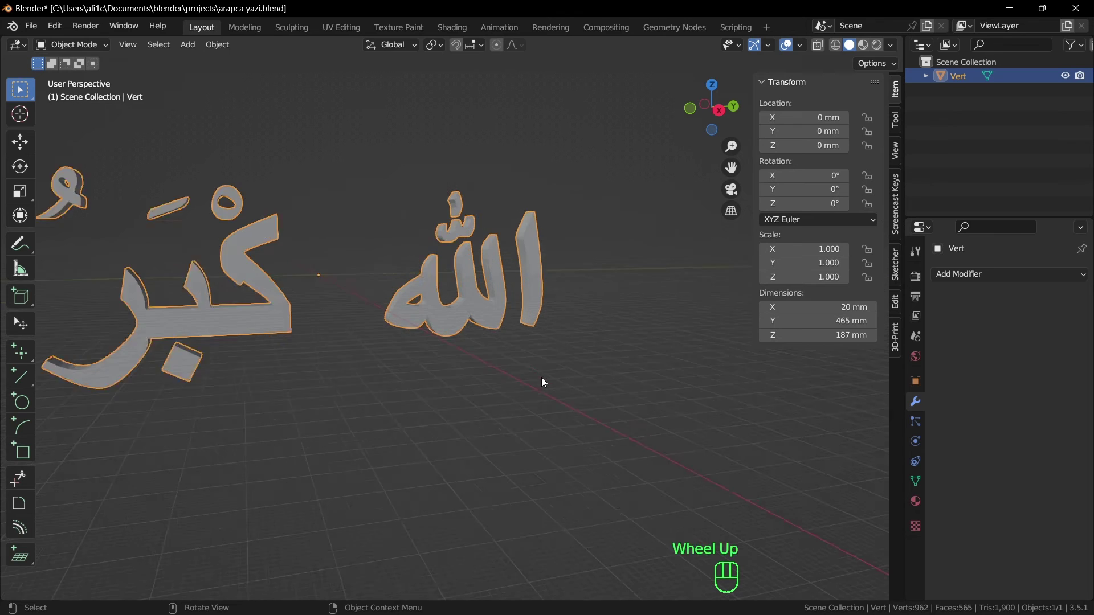
scroll(589, 379, "down", 2)
middle_click_drag(589, 379, 478, 309)
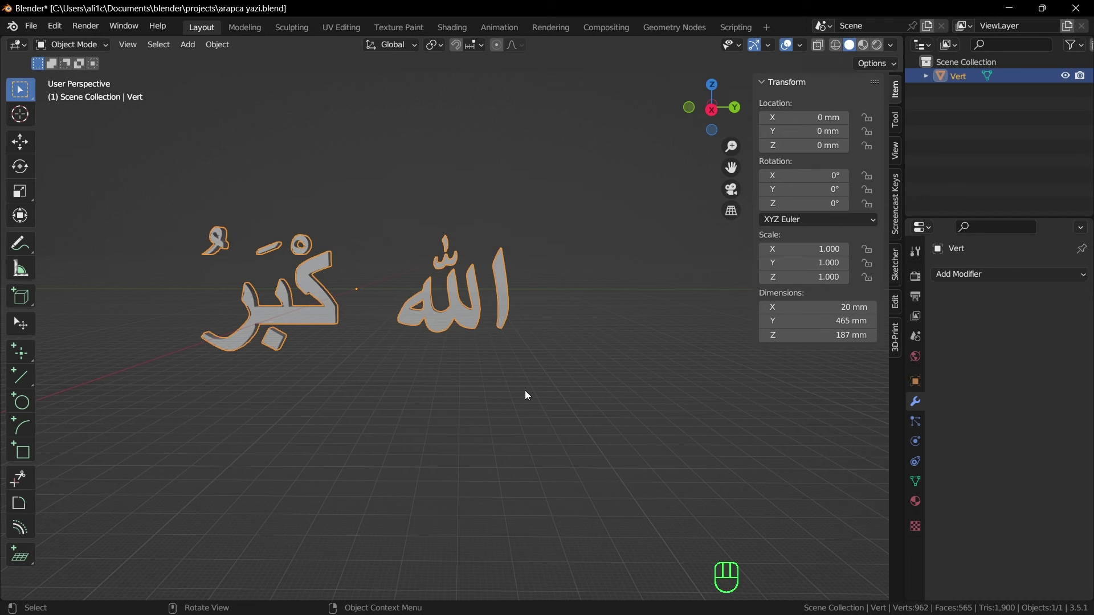
In Edit Mode with vertex selection, clear the face selection and select all linked geometry of the standalone alif letter
key("Tab")
scroll(562, 396, "up", 2)
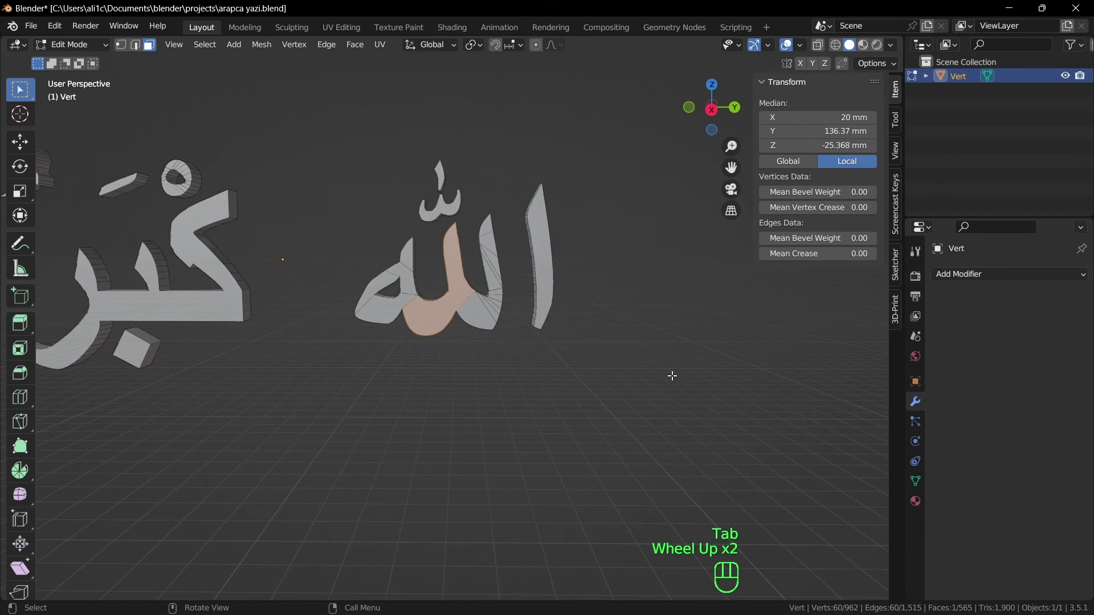
key("1")
middle_click_drag(659, 371, 627, 386)
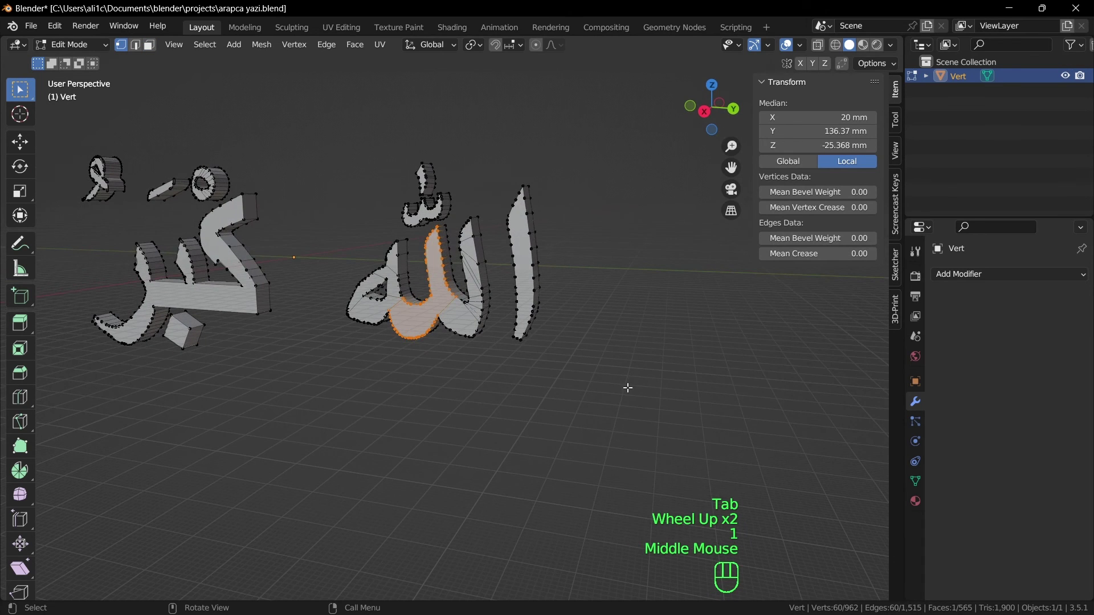
left_click(624, 388)
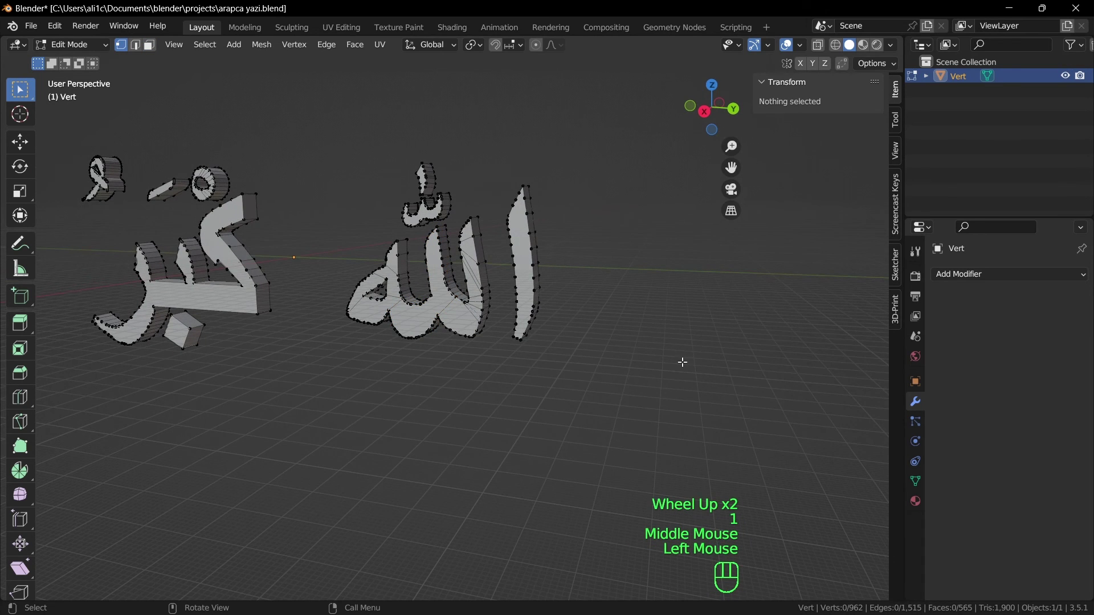
left_click(535, 234)
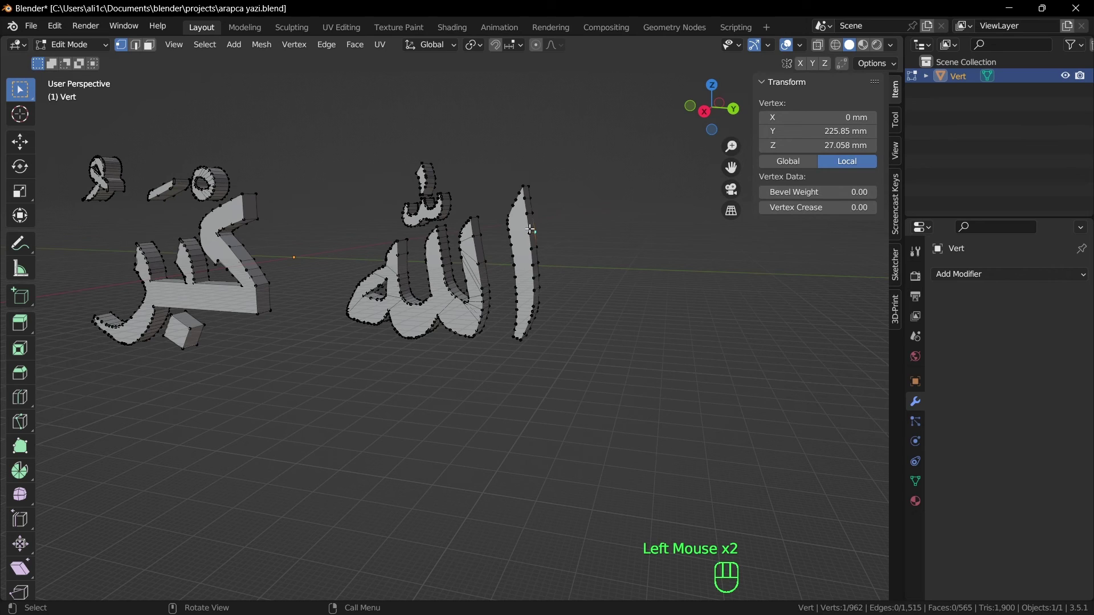
double_click(531, 229)
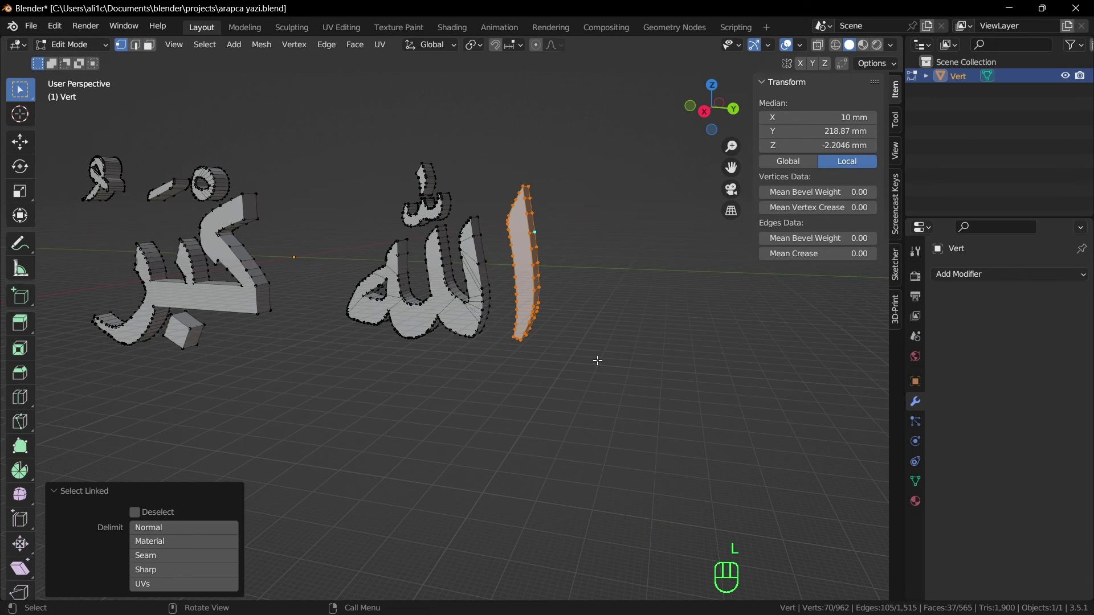
Separate the selected standalone alif letter from the lettering mesh into its own object
key("l")
left_click(59, 490)
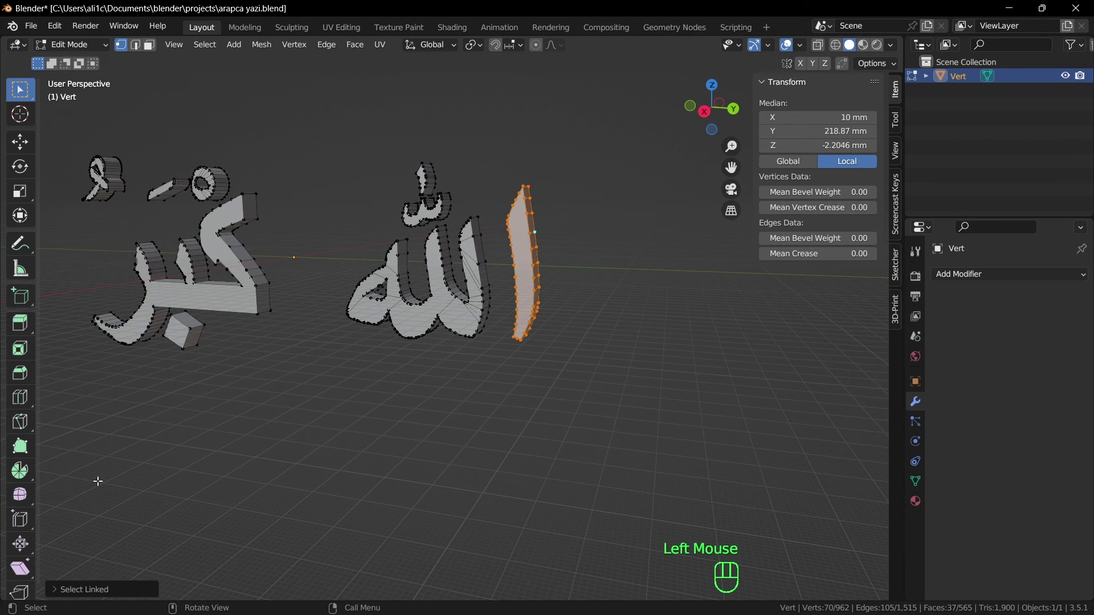
key("p")
key("p")
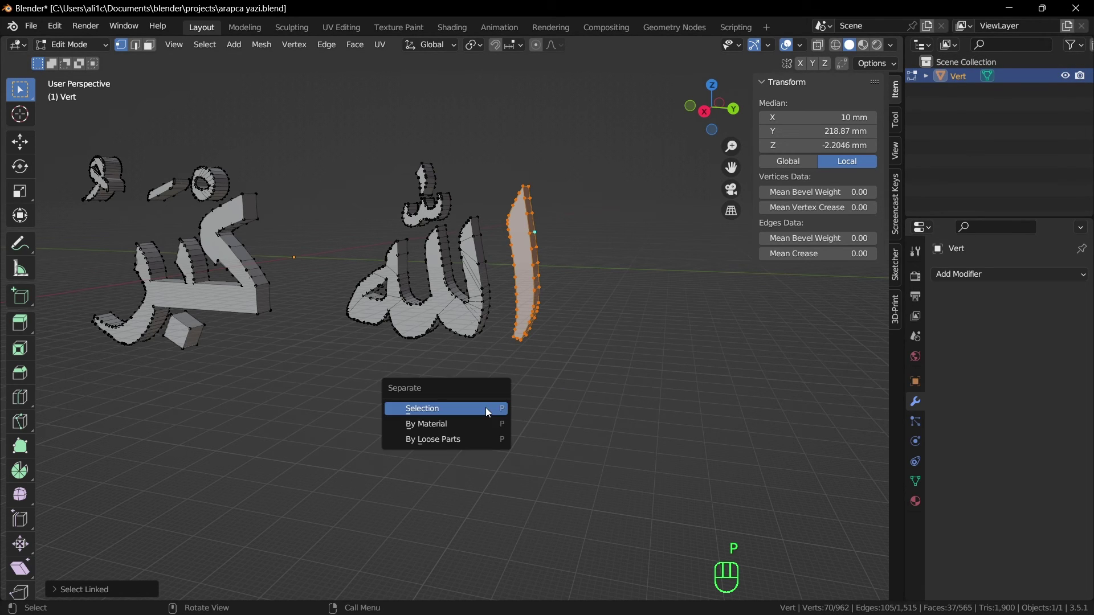
left_click(485, 408)
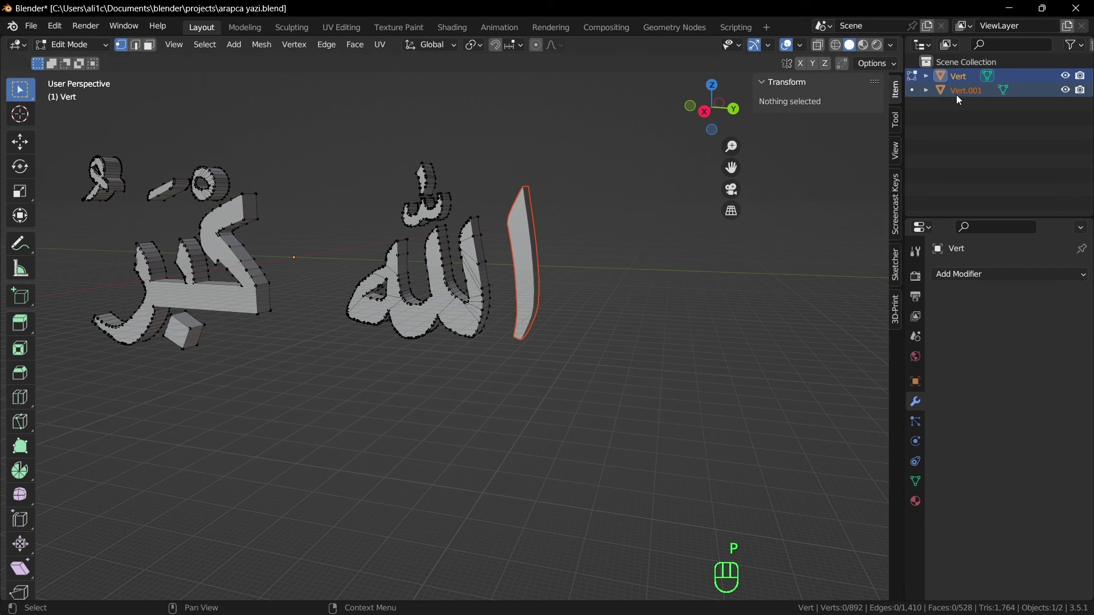
left_click(736, 427)
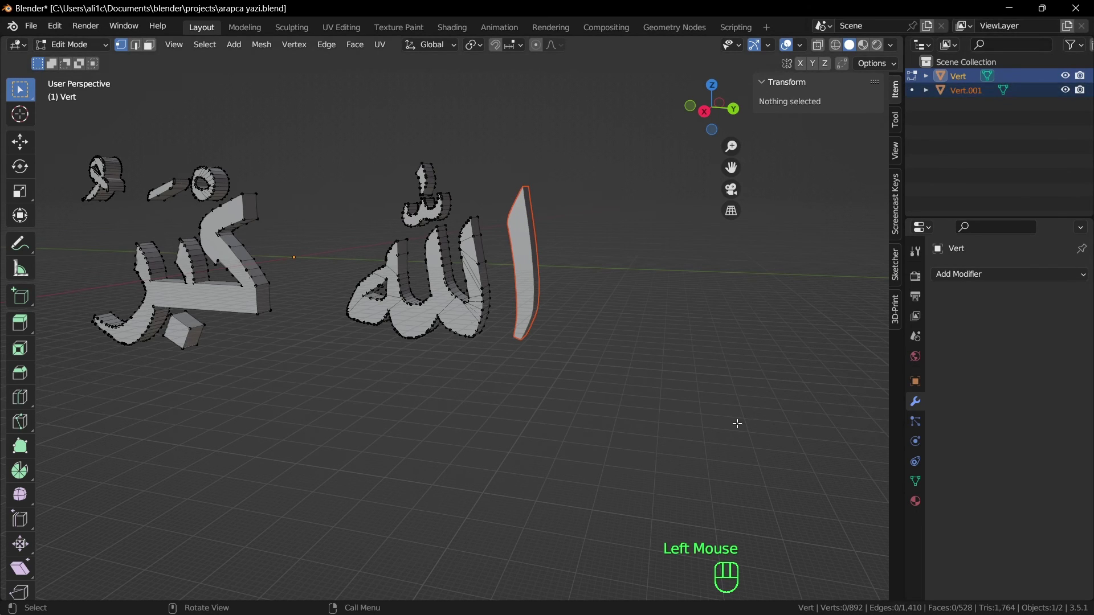
left_click(605, 259)
left_click(649, 398)
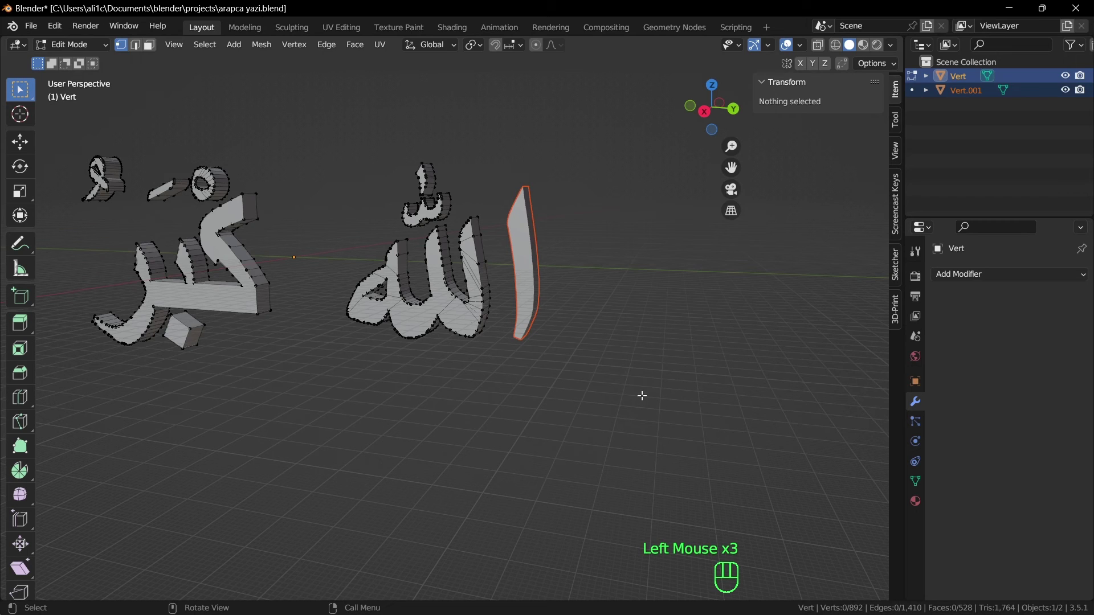
Return to Object Mode and rename the separated alif object as elif
key("Tab")
left_click(554, 460)
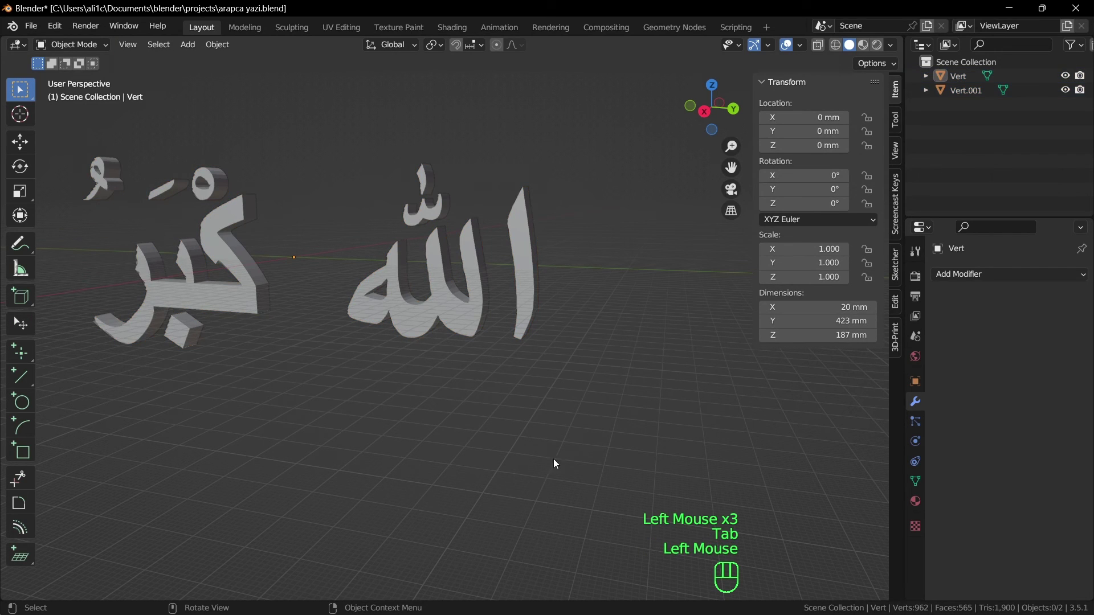
left_click(531, 266)
left_click(441, 330)
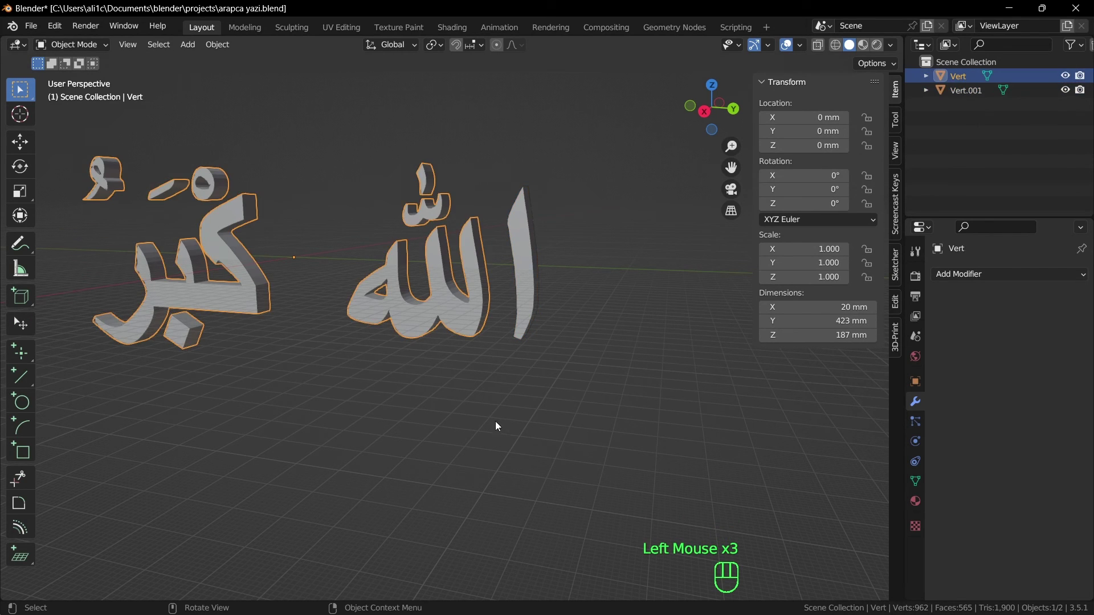
double_click(964, 91)
type("elif")
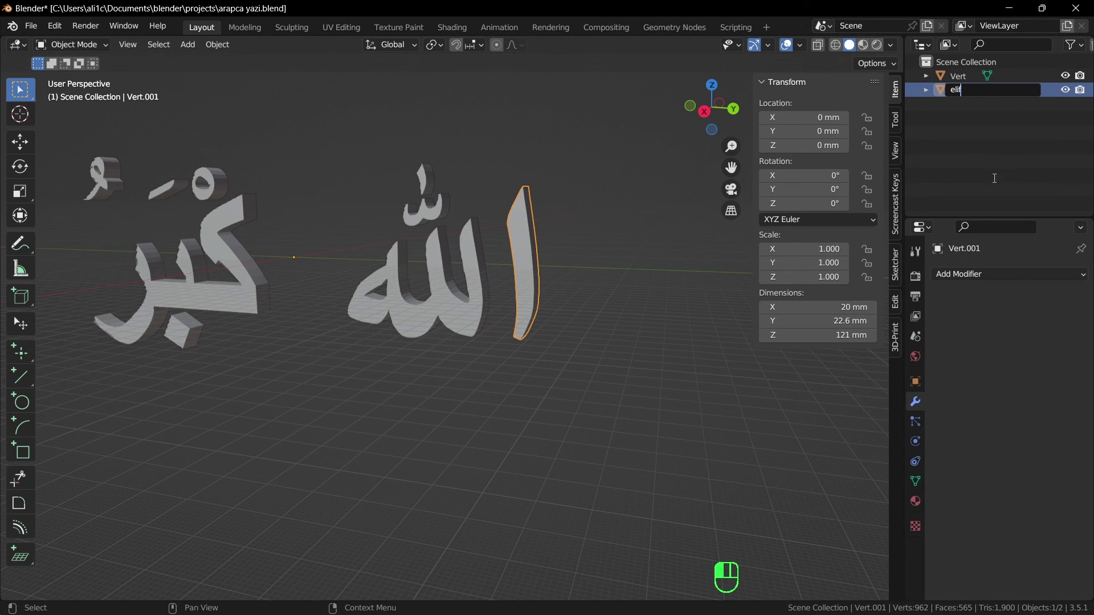
key("Return")
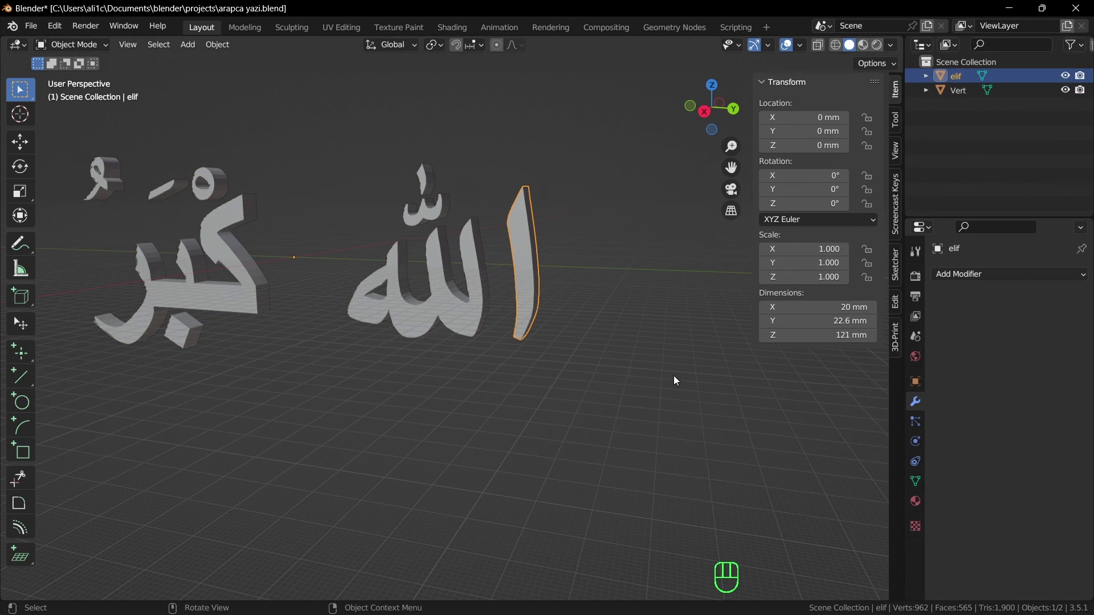
In Edit Mode on the remaining lettering, select all linked geometry of the joined letters beside the alif and separate it into its own object
left_click(606, 362)
left_click(464, 284)
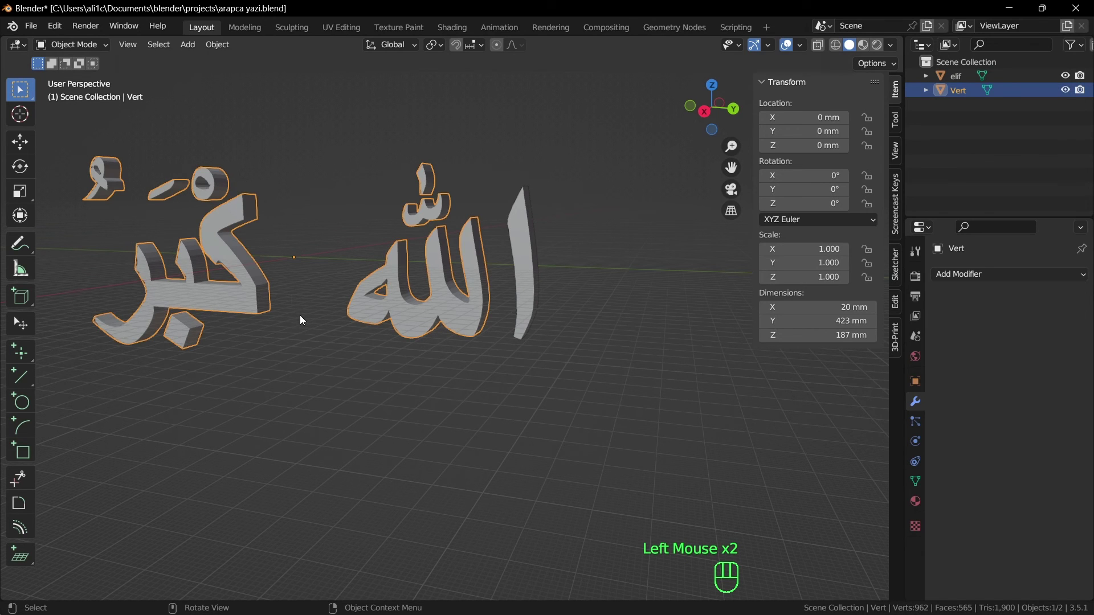
key("Tab")
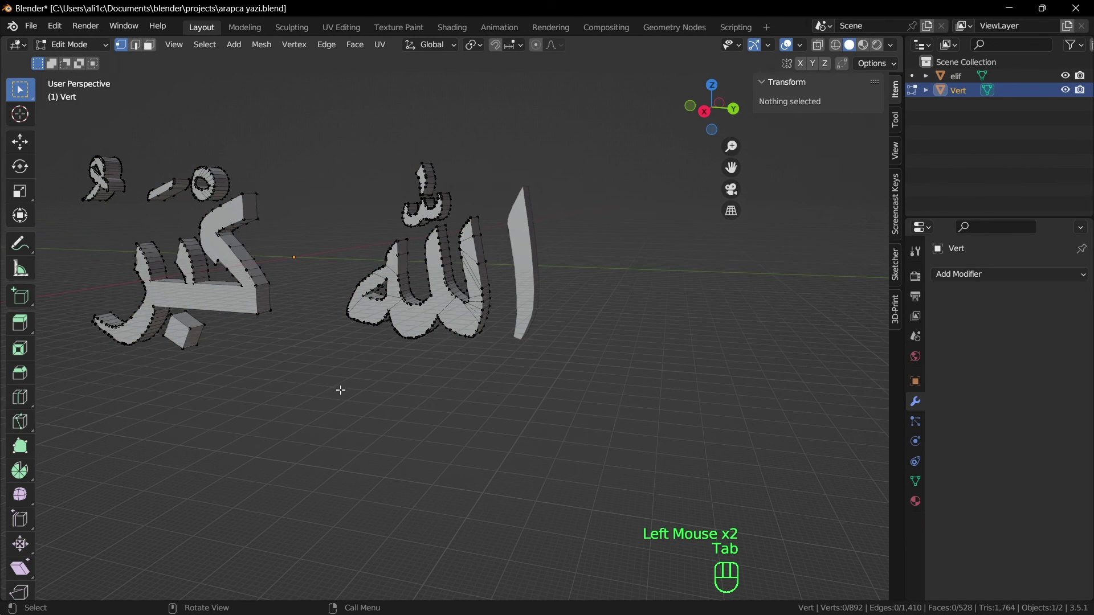
left_click(448, 283)
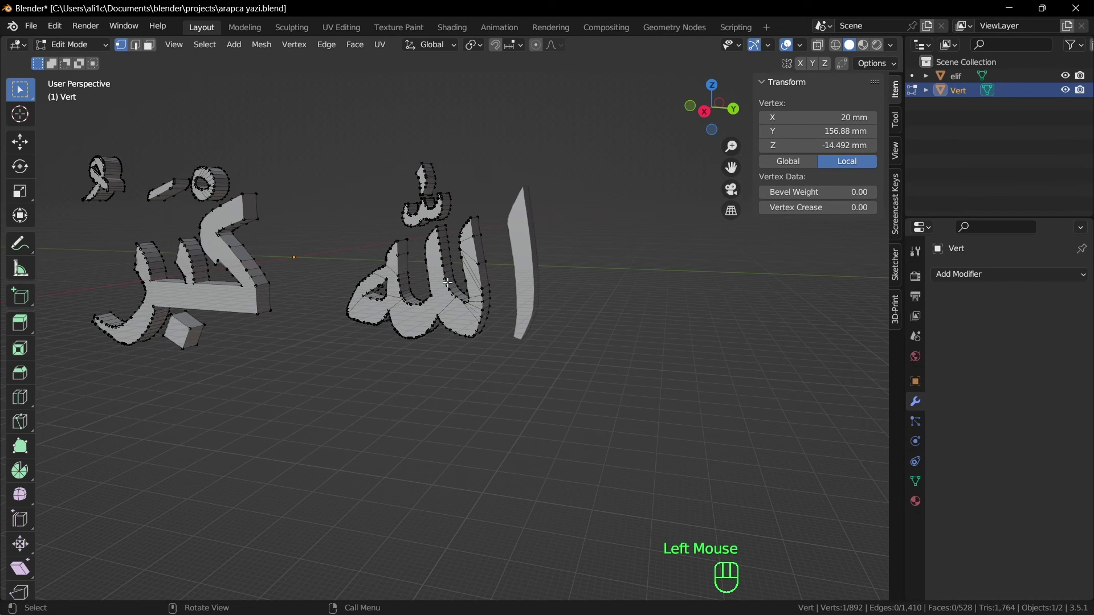
key("l")
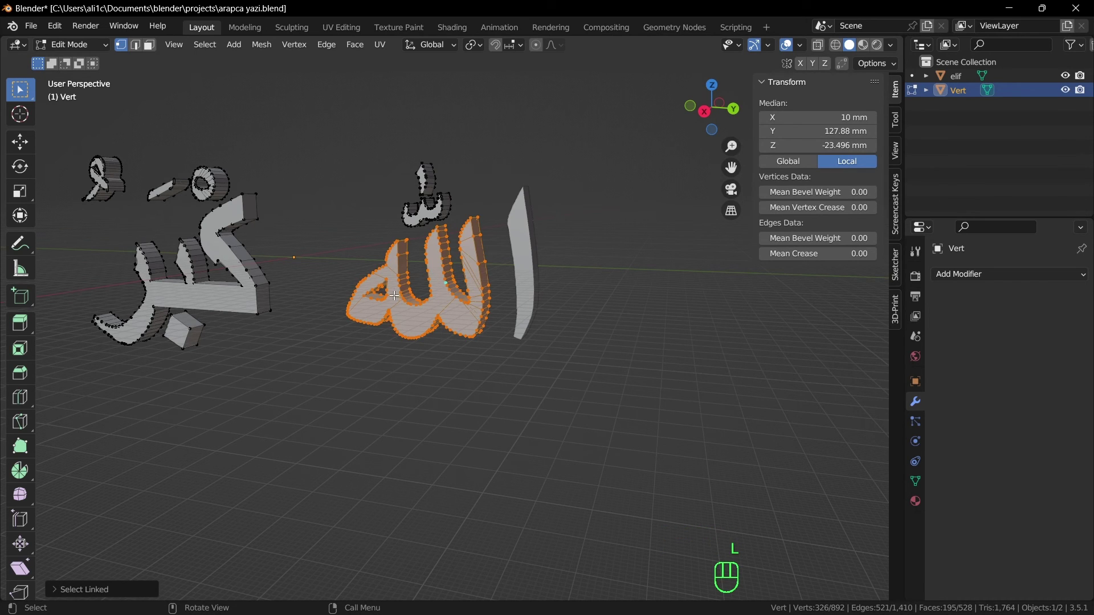
key("p")
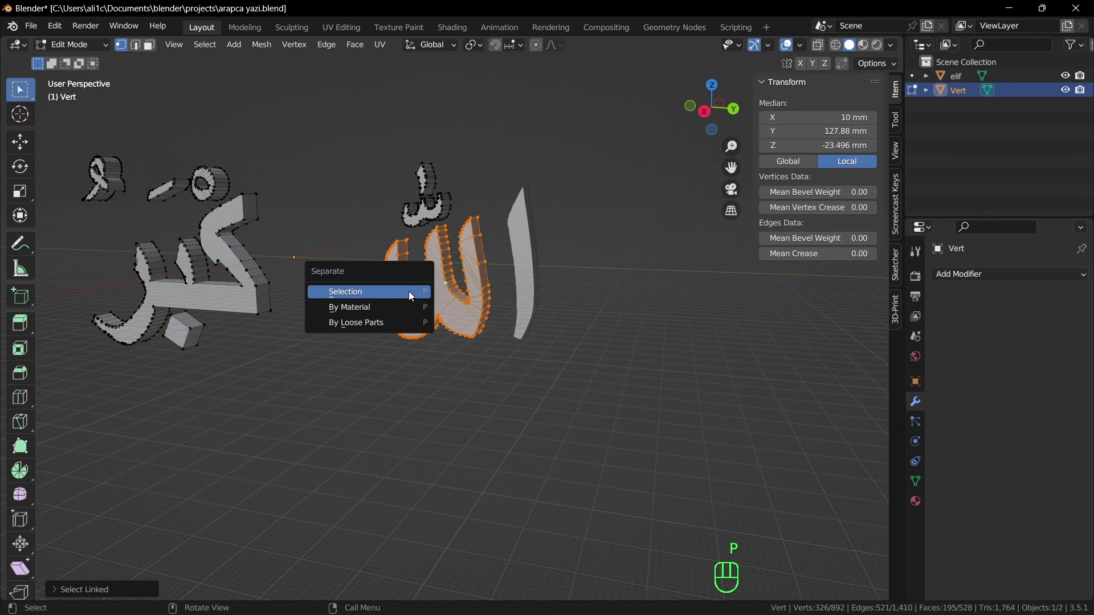
left_click(412, 293)
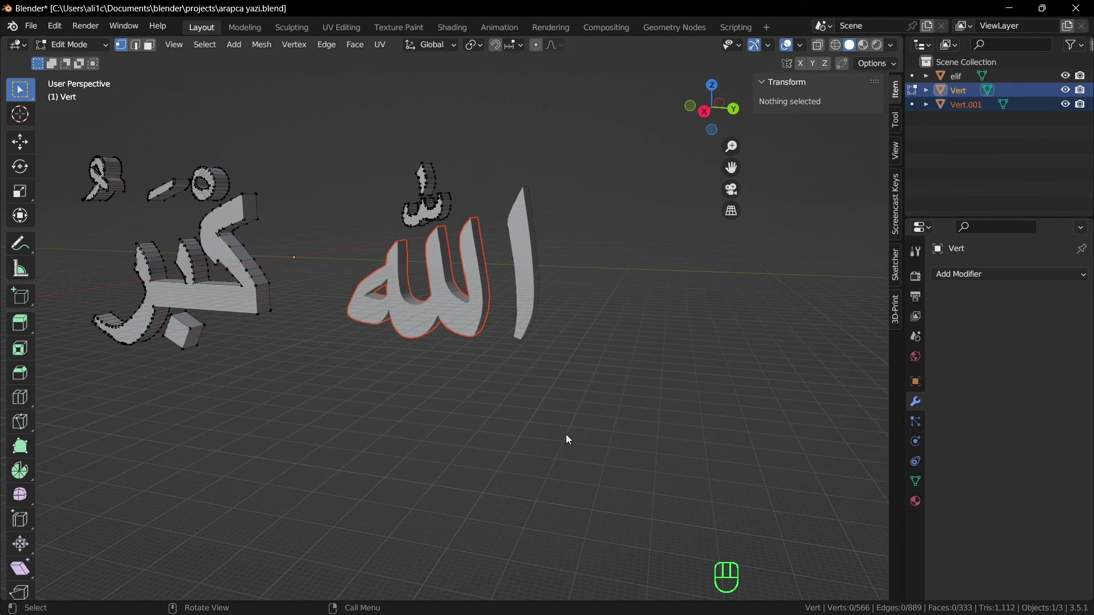
Return to Object Mode and rename the separated joined-letter object beside the alif as llh
key("Tab")
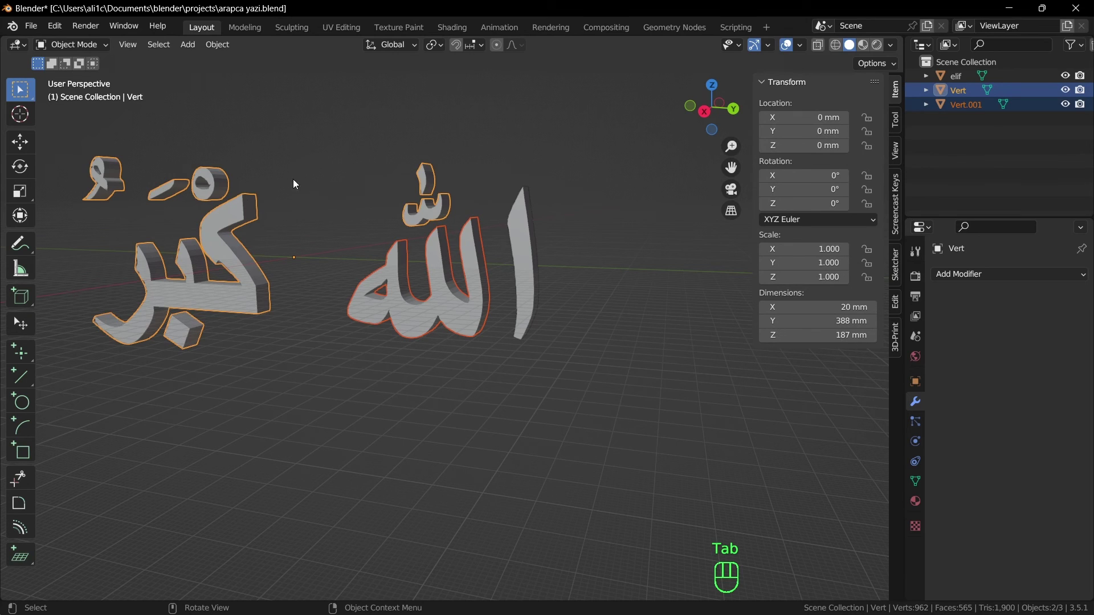
left_click(404, 284)
left_click(454, 320)
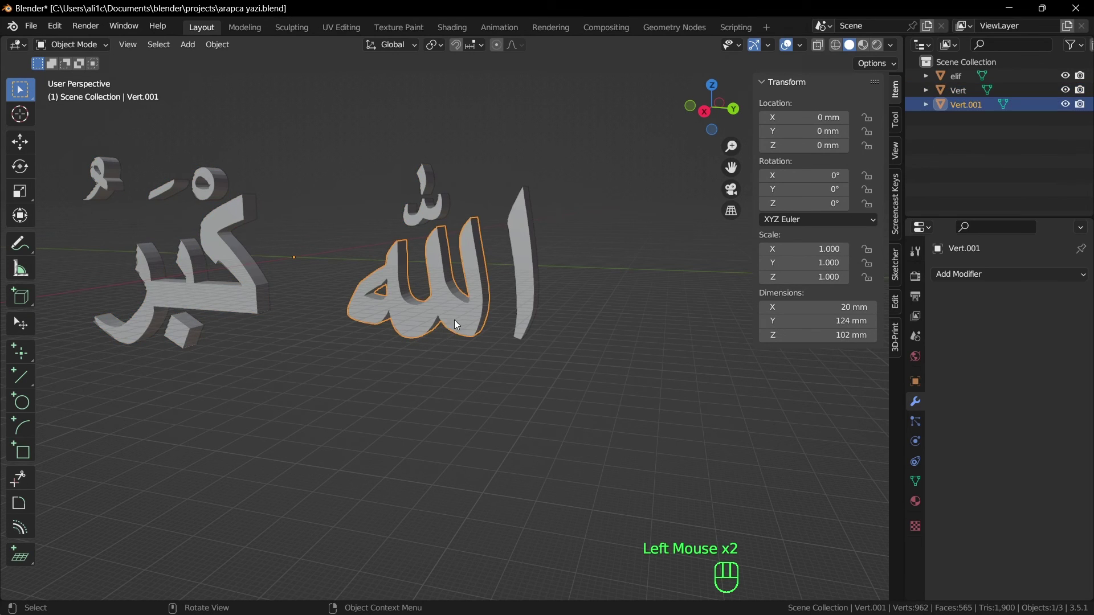
double_click(962, 99)
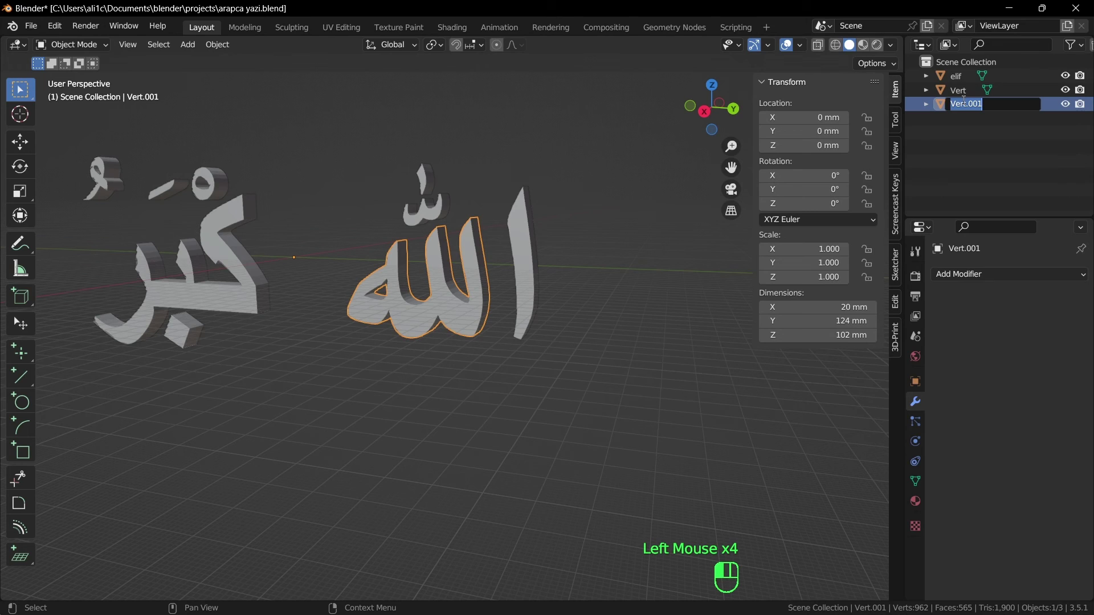
type("l")
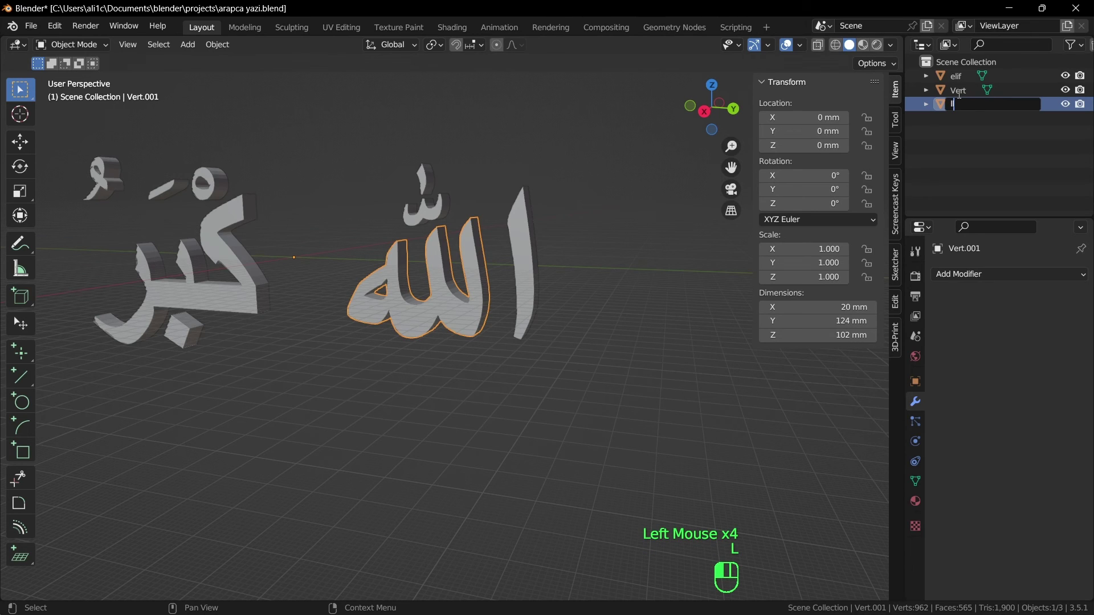
type("lh")
left_click(527, 427)
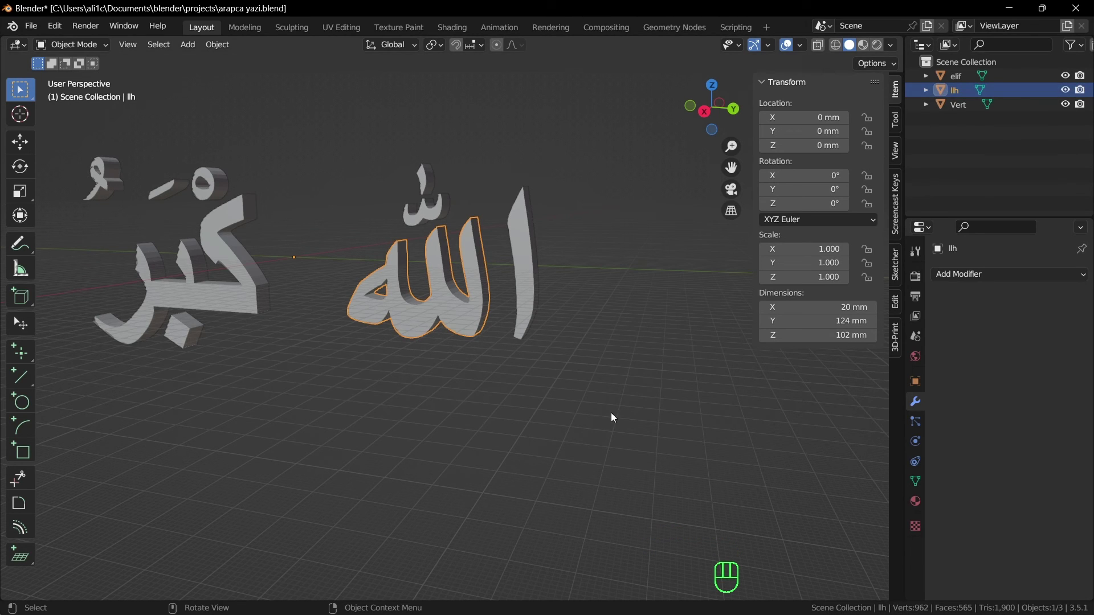
In Edit Mode on the remaining lettering, select the linked main body of the second word and separate it into its own object
left_click(195, 341)
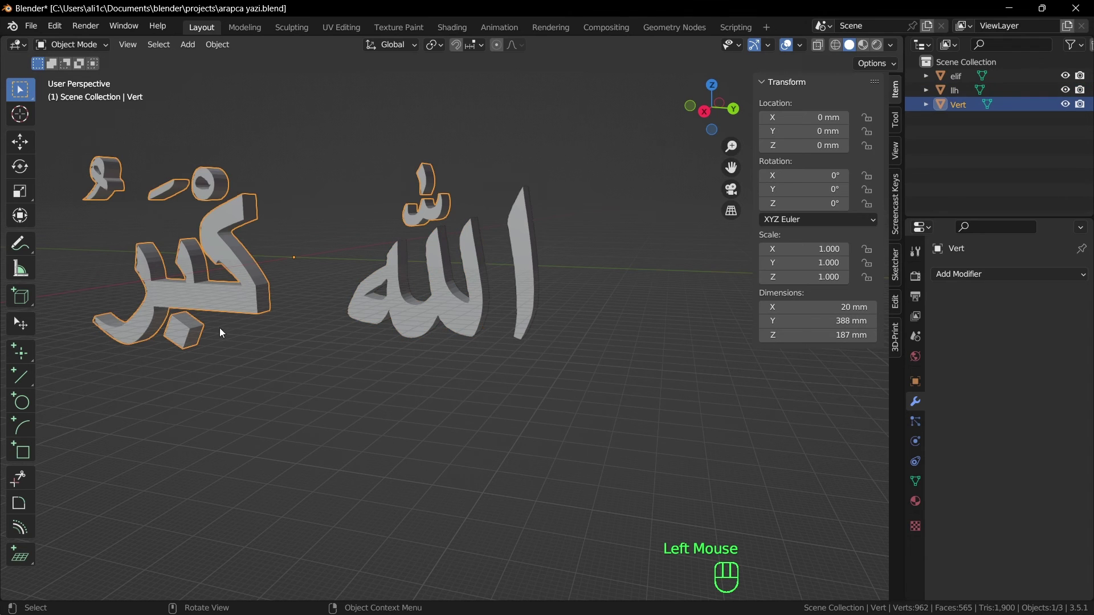
middle_click_drag(281, 391, 356, 430, "shift")
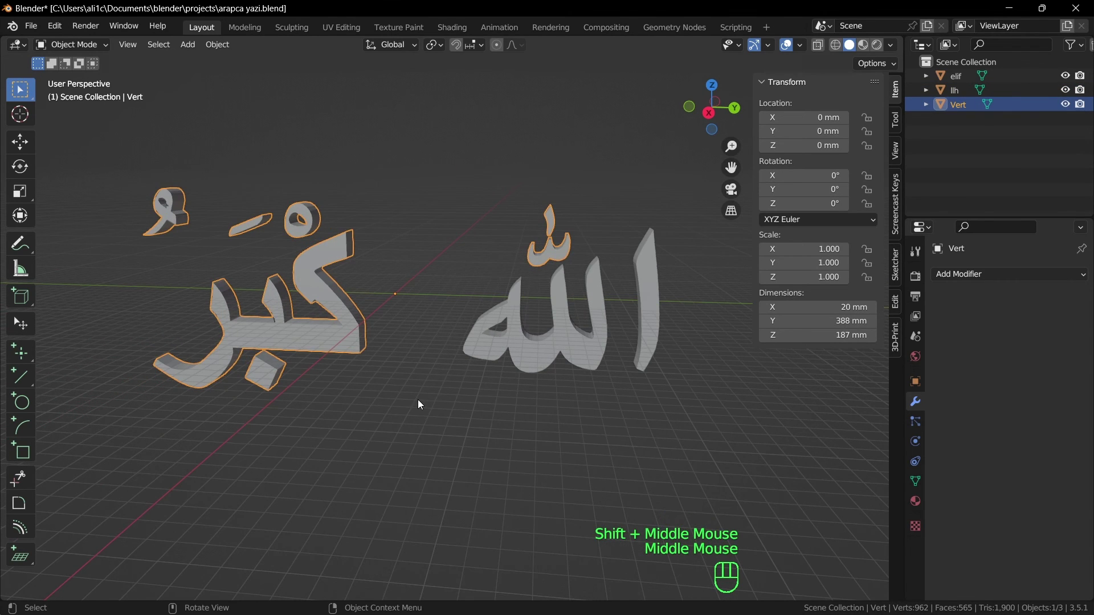
key("Tab")
left_click(349, 310)
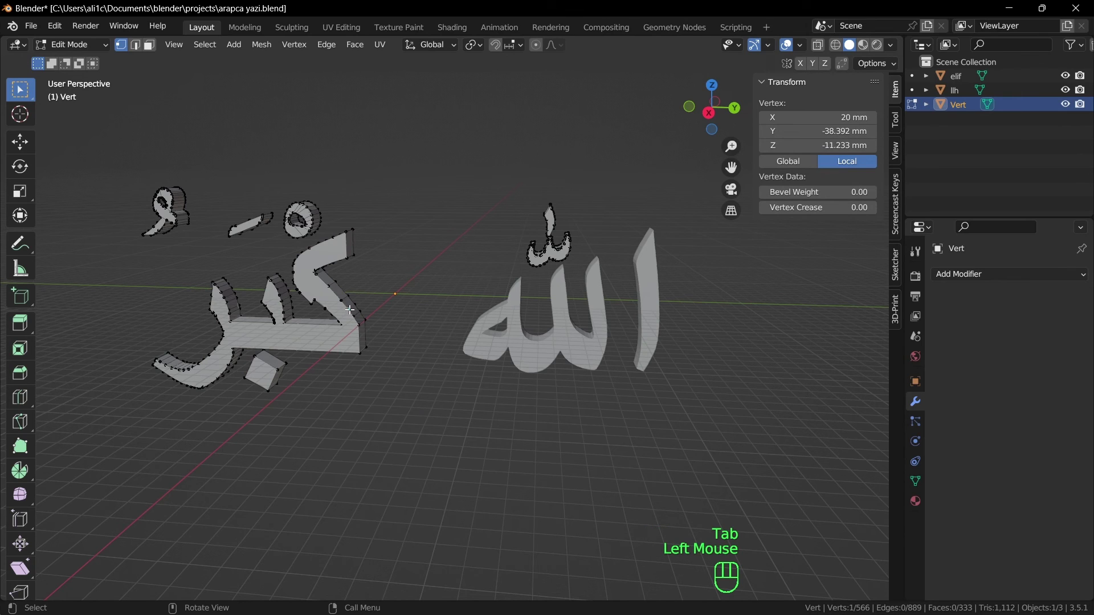
key("l")
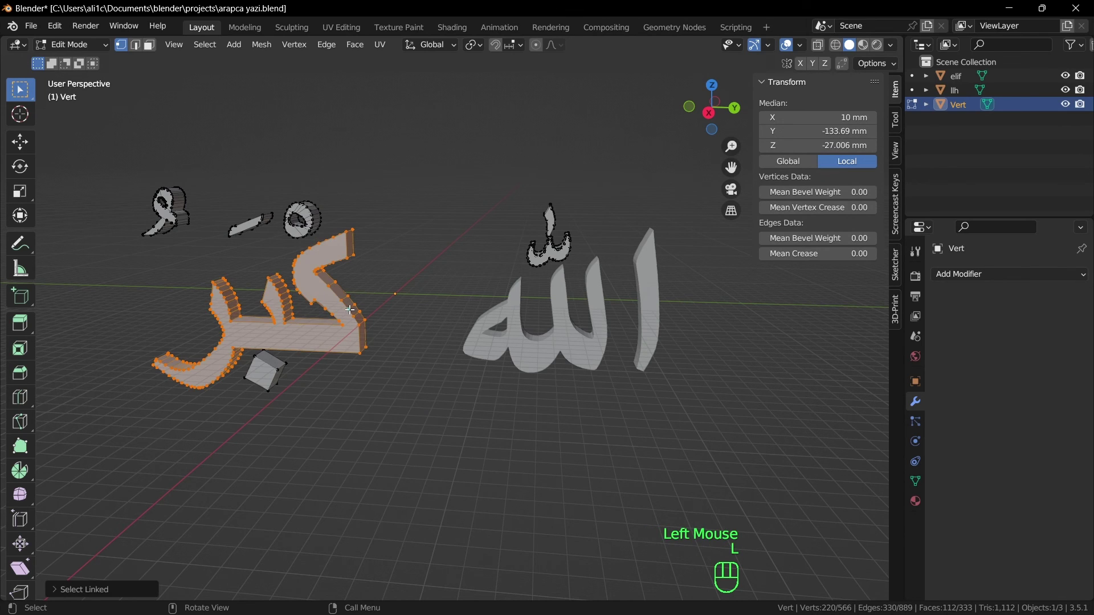
key("p")
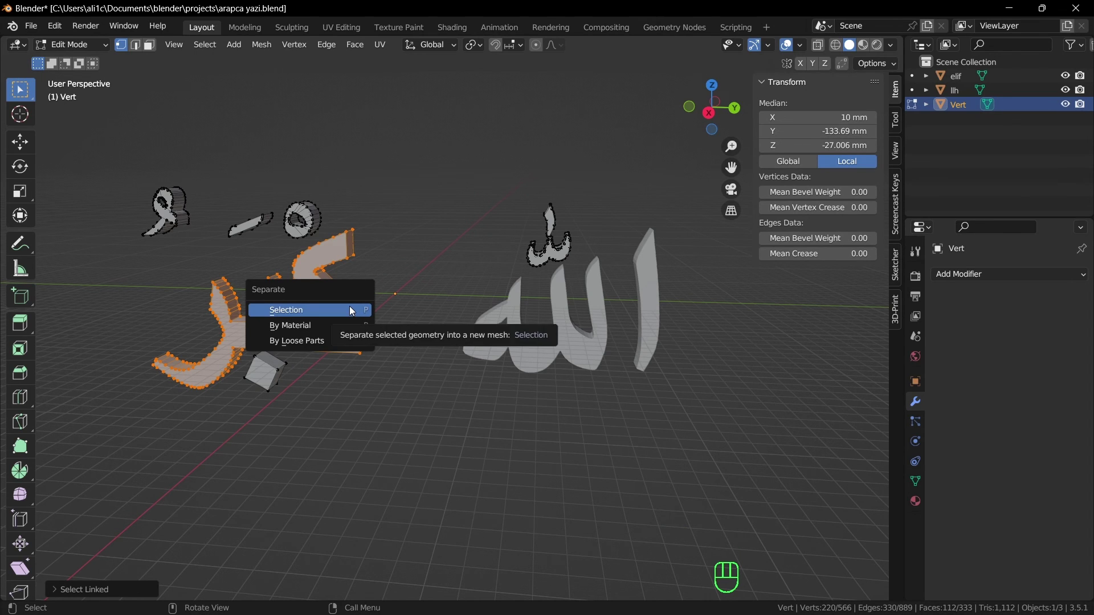
left_click(351, 309)
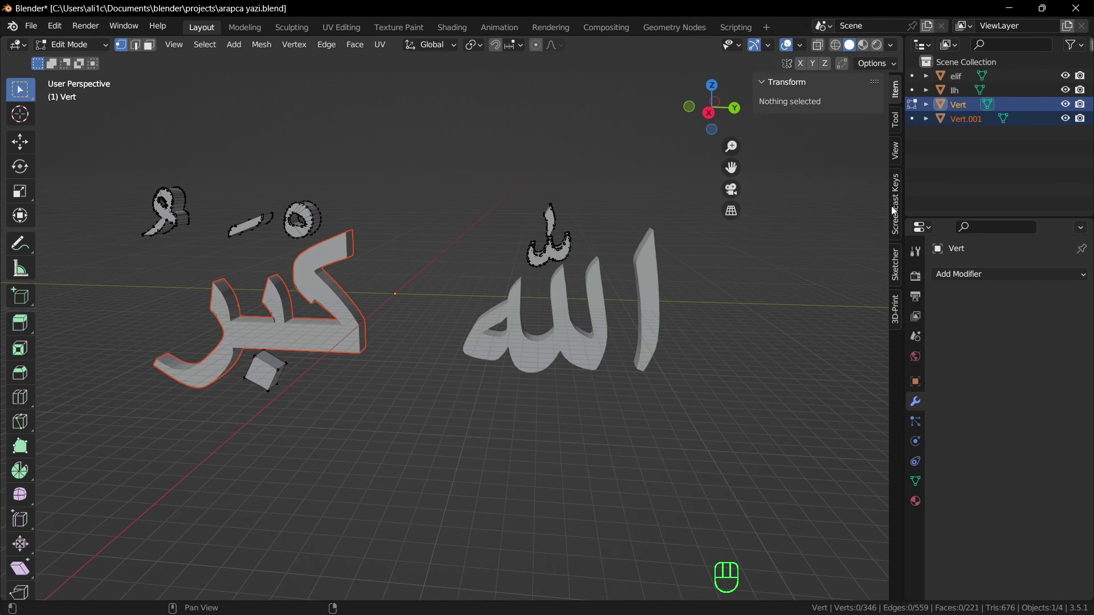
Return to Object Mode, rename the second word's separated main body as kbr, and clear the selection
key("Tab")
left_click(427, 450)
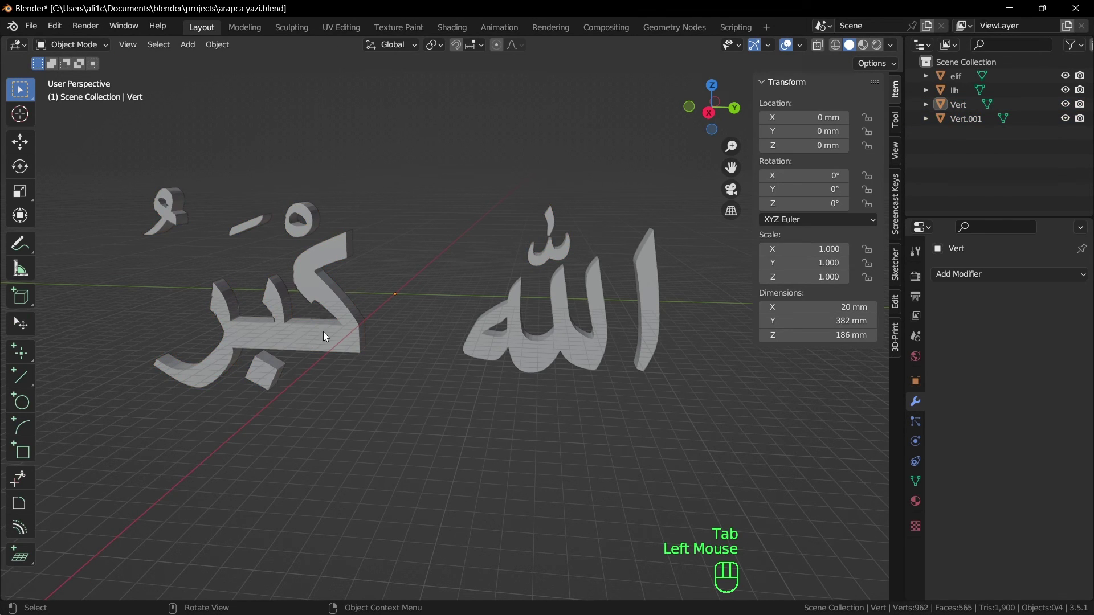
left_click(266, 351)
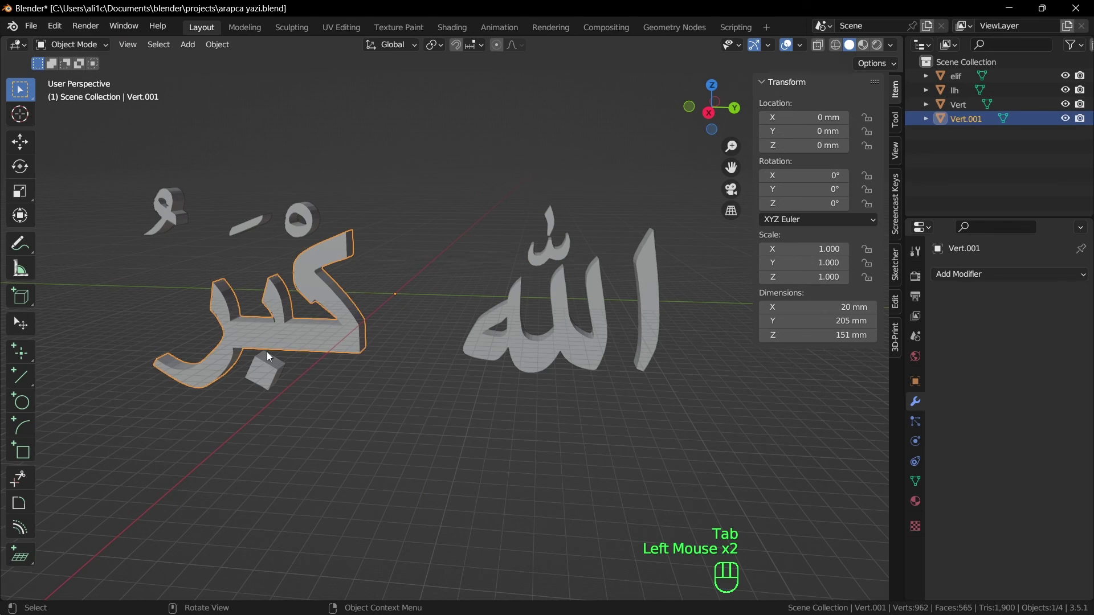
double_click(975, 119)
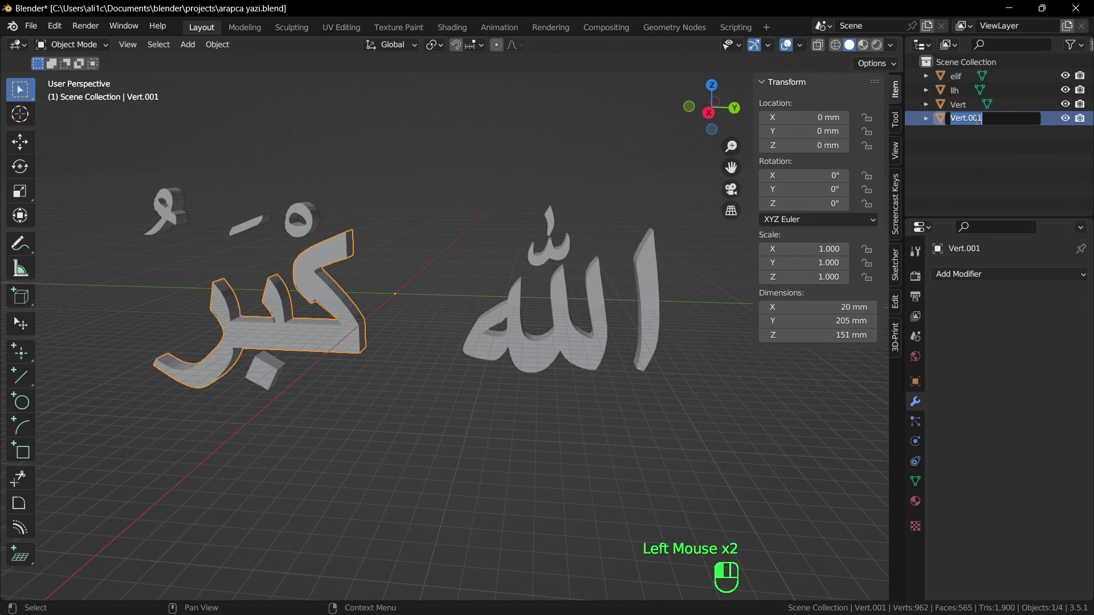
type("kbr")
key("Return")
left_click(381, 555)
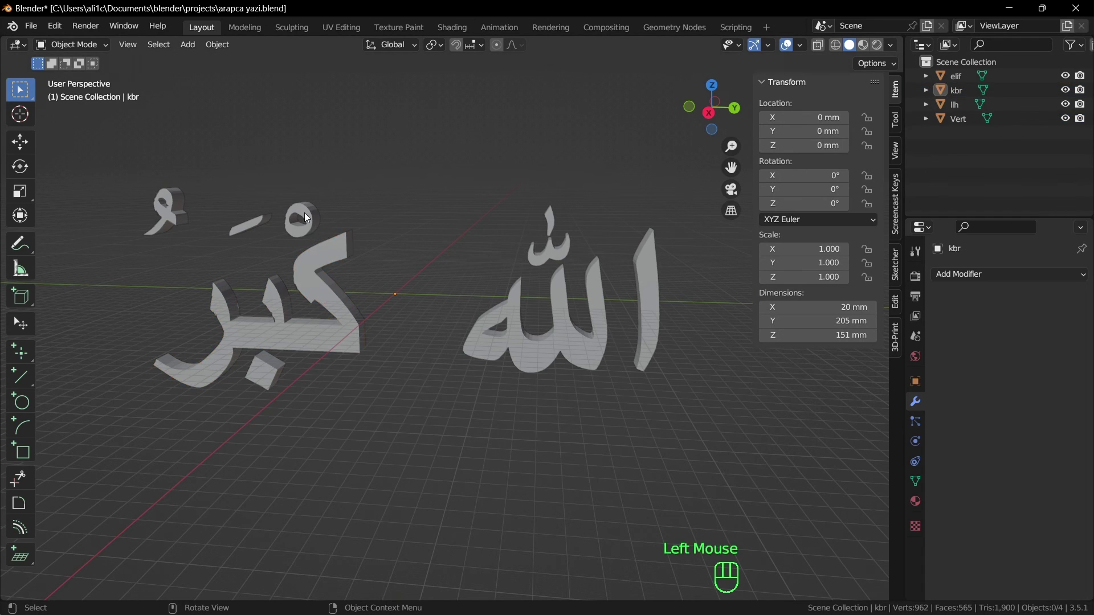
In Edit Mode on the remaining lettering, select the linked geometry of the dot below the second word and separate it into its own object
left_click(305, 213)
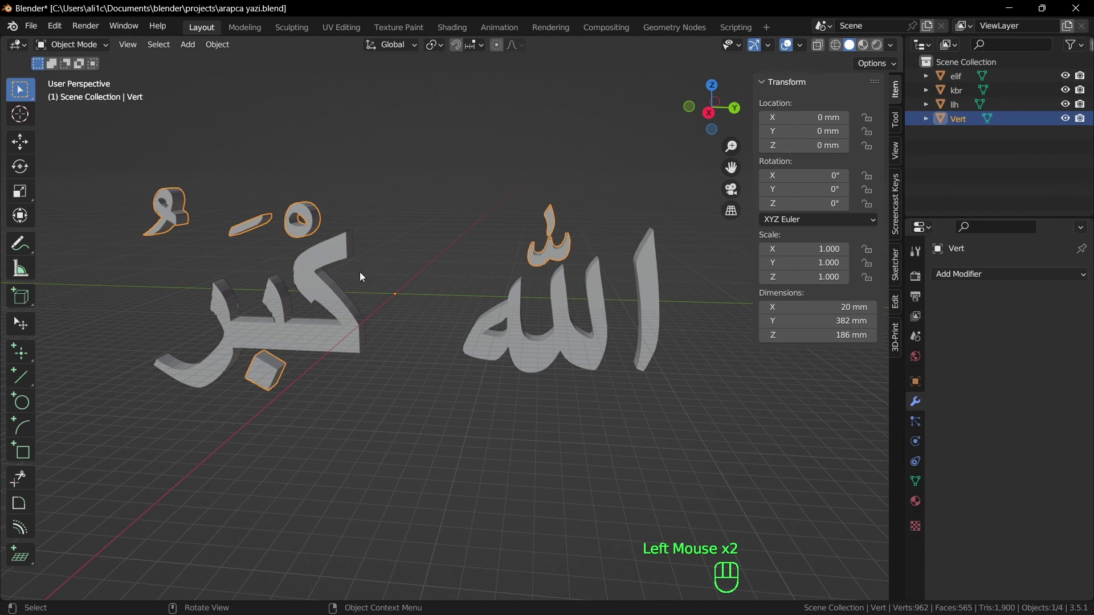
key("Tab")
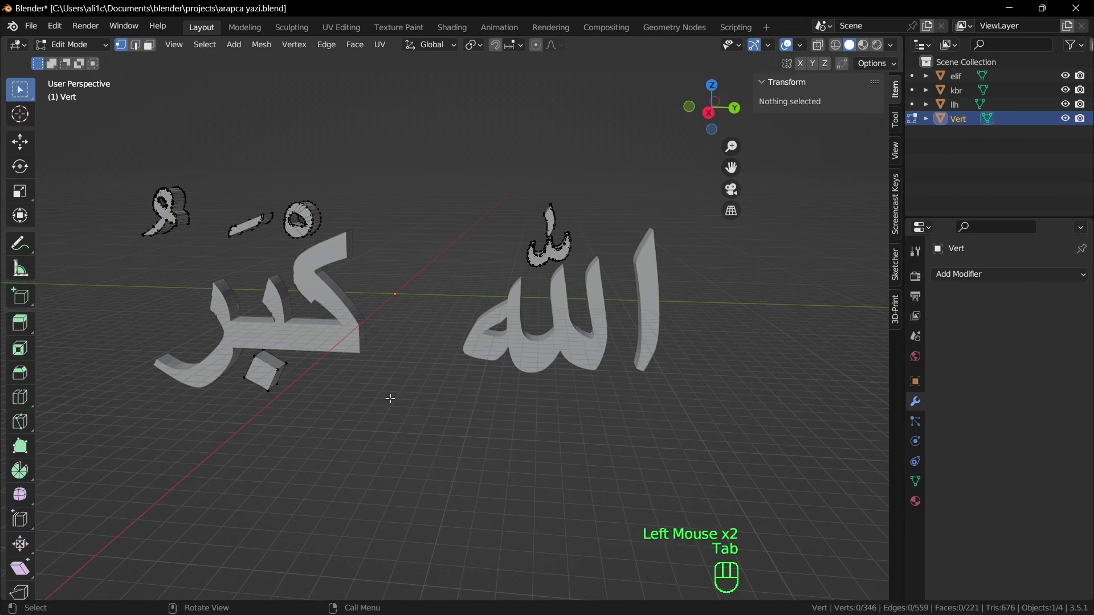
left_click(277, 371)
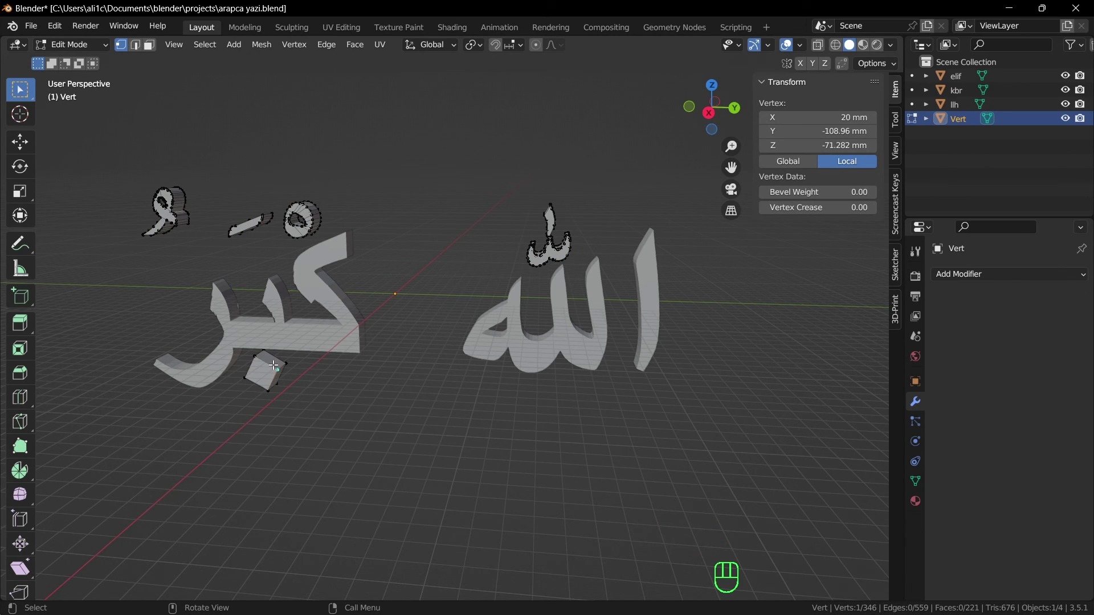
key("l")
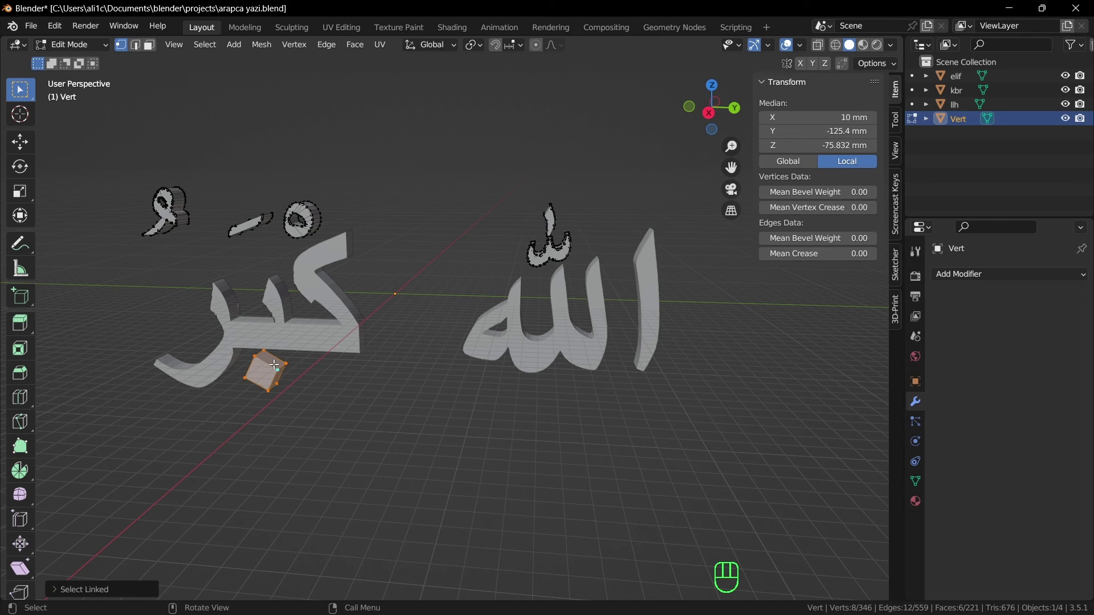
key("p")
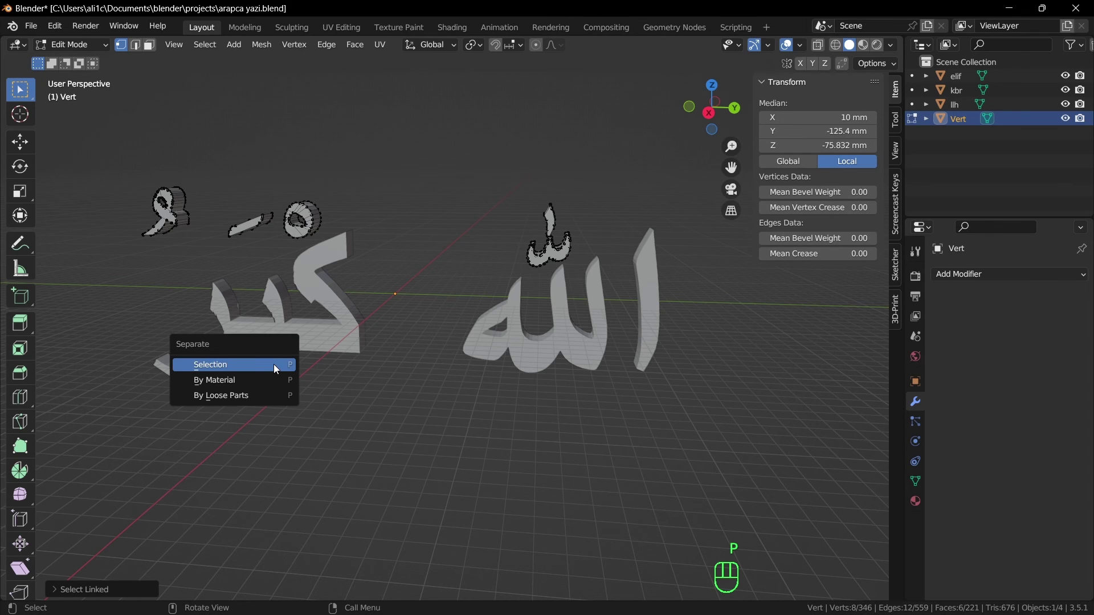
left_click(273, 364)
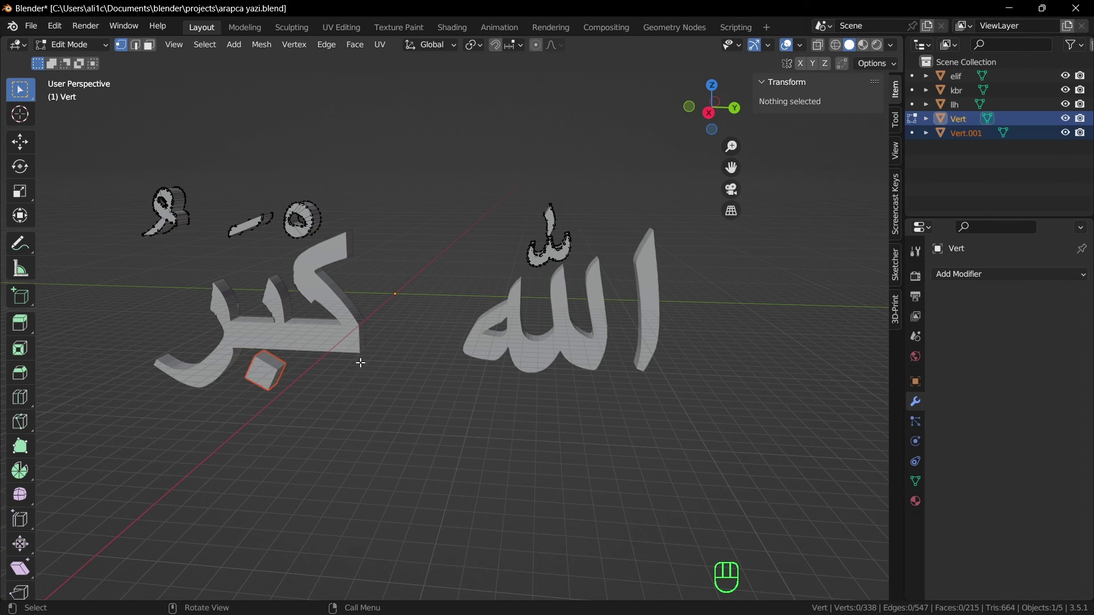
Return to Object Mode, select only the separated dot below the second word, and rename it as bnokta
key("Tab")
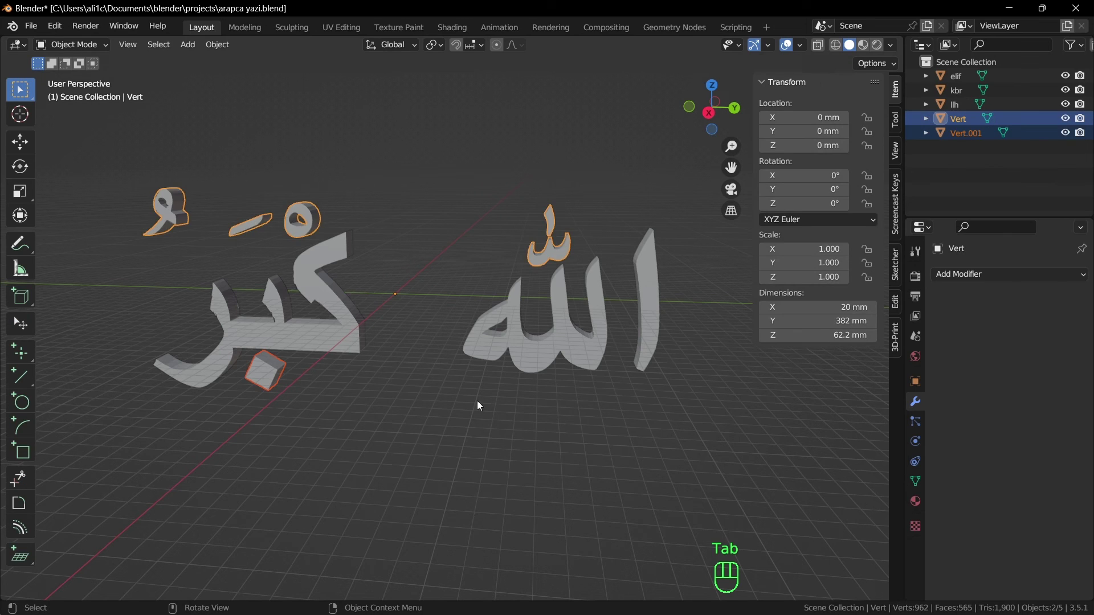
left_click(477, 402)
left_click(278, 374)
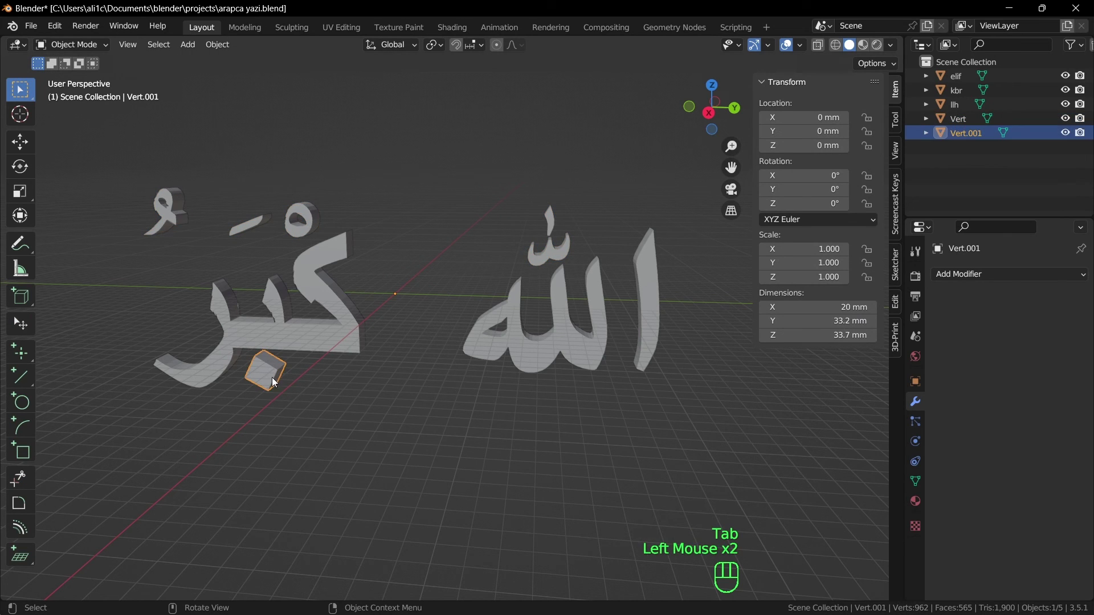
double_click(967, 133)
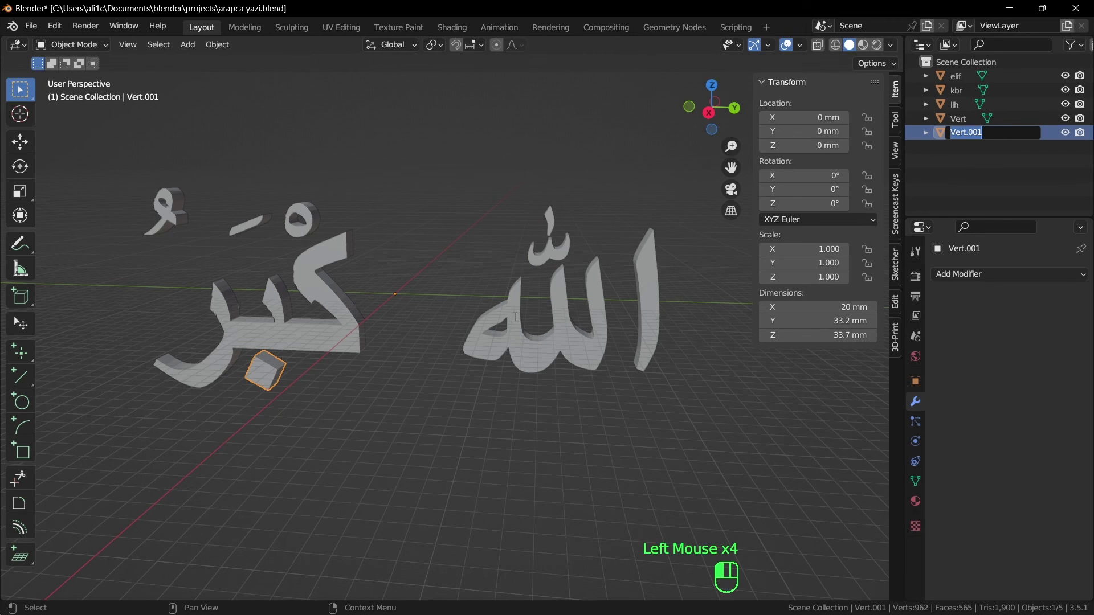
type("bnokta")
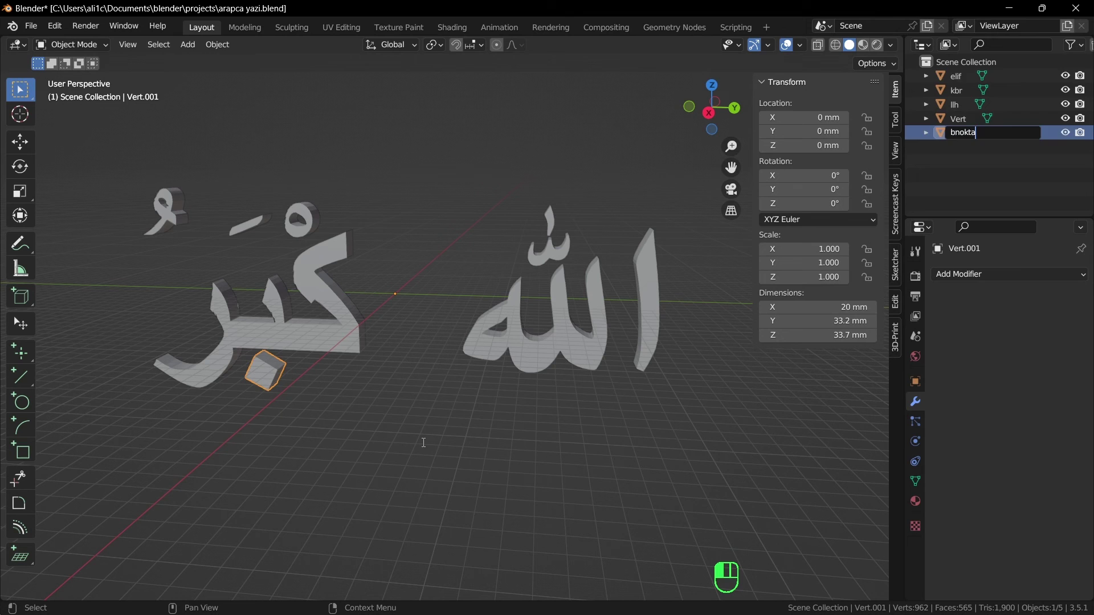
key("Return")
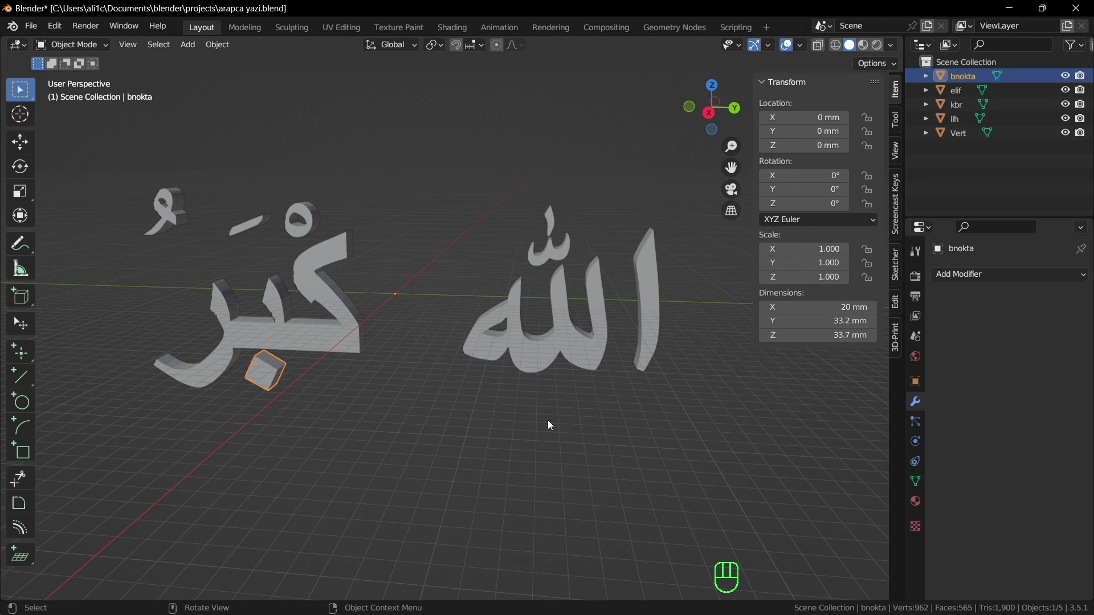
In Edit Mode on the remaining marks, select the linked looped, comma-shaped mark above the second word's end and separate it into its own object
left_click(548, 234)
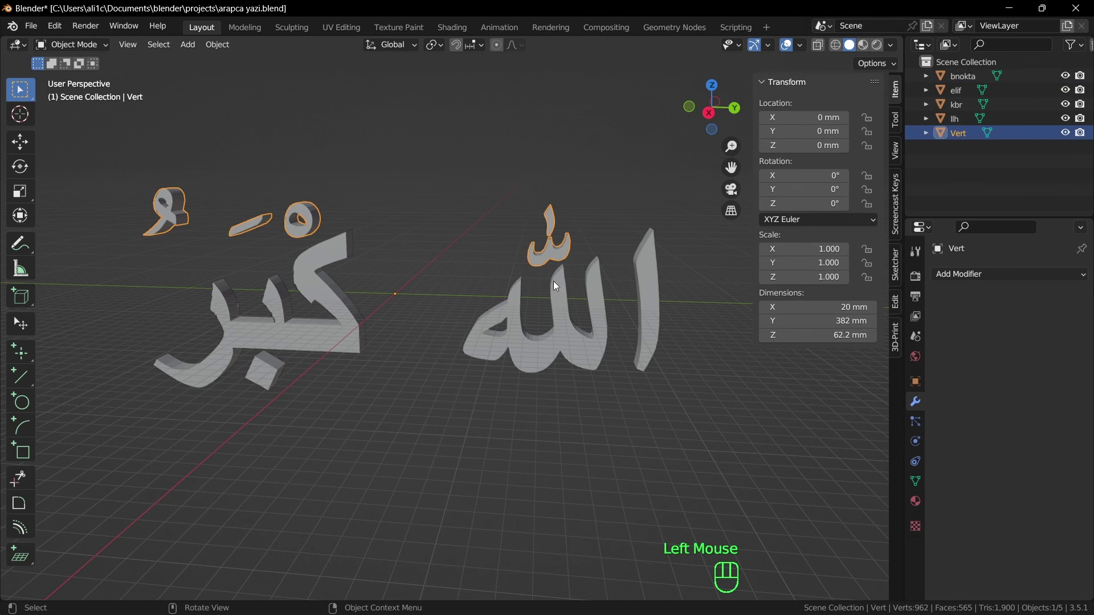
key("Tab")
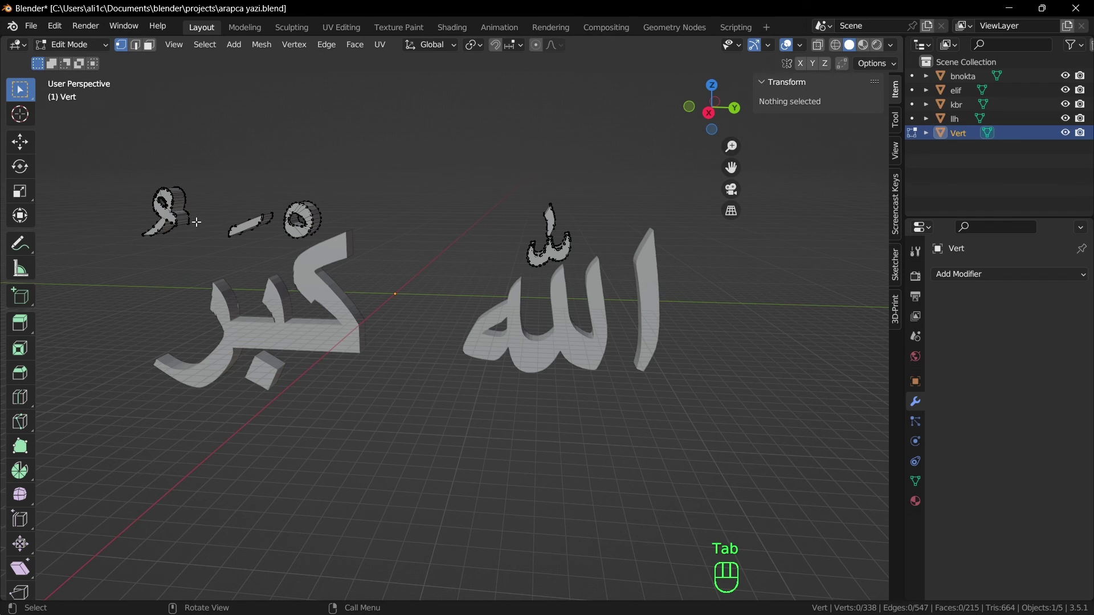
left_click(175, 203)
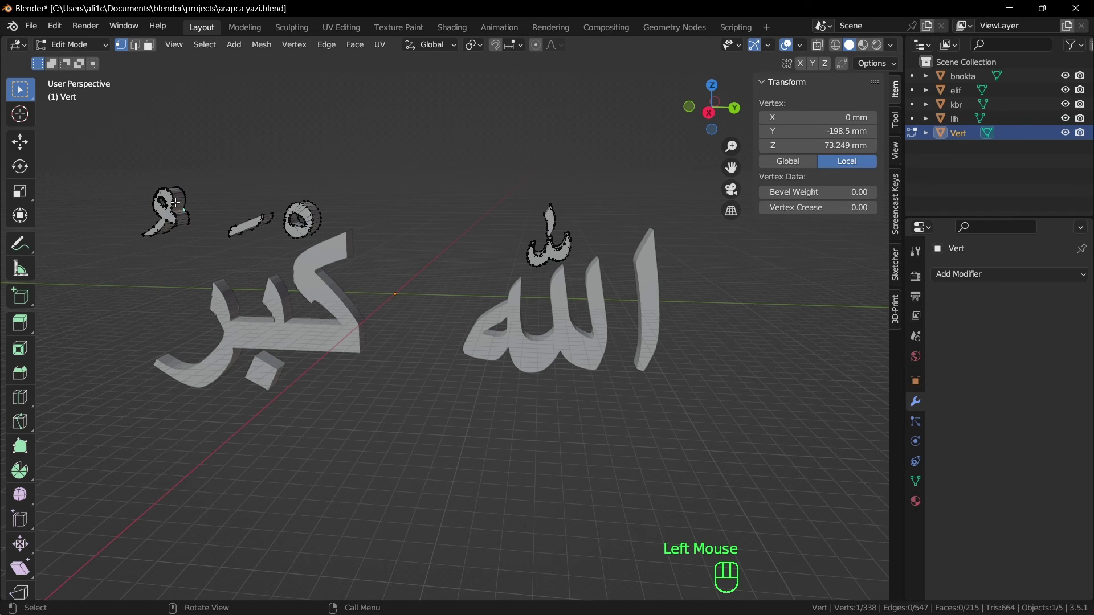
key("l")
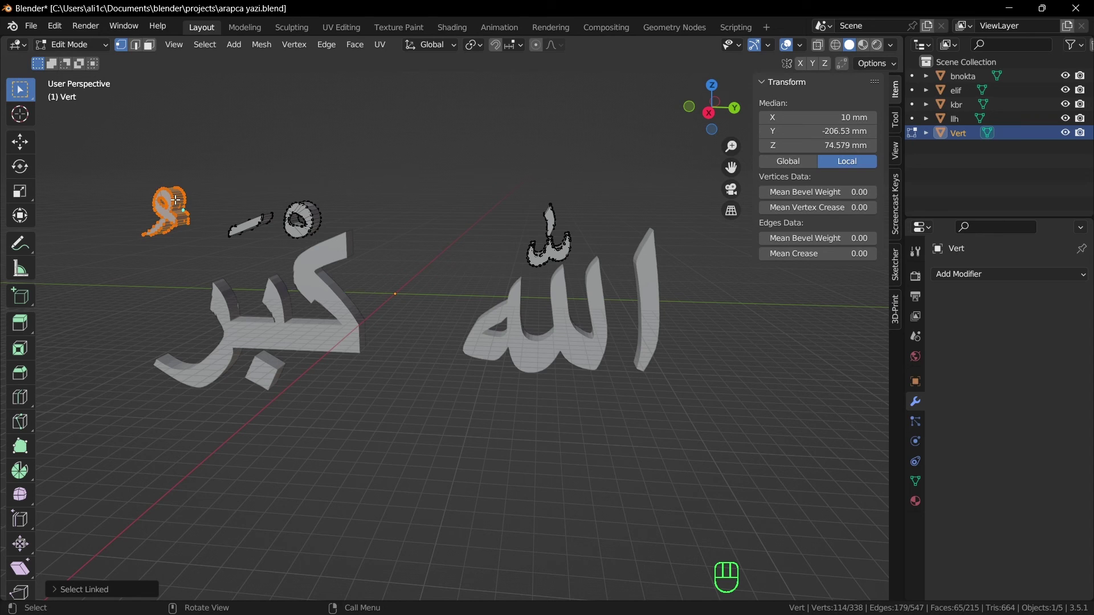
key("p")
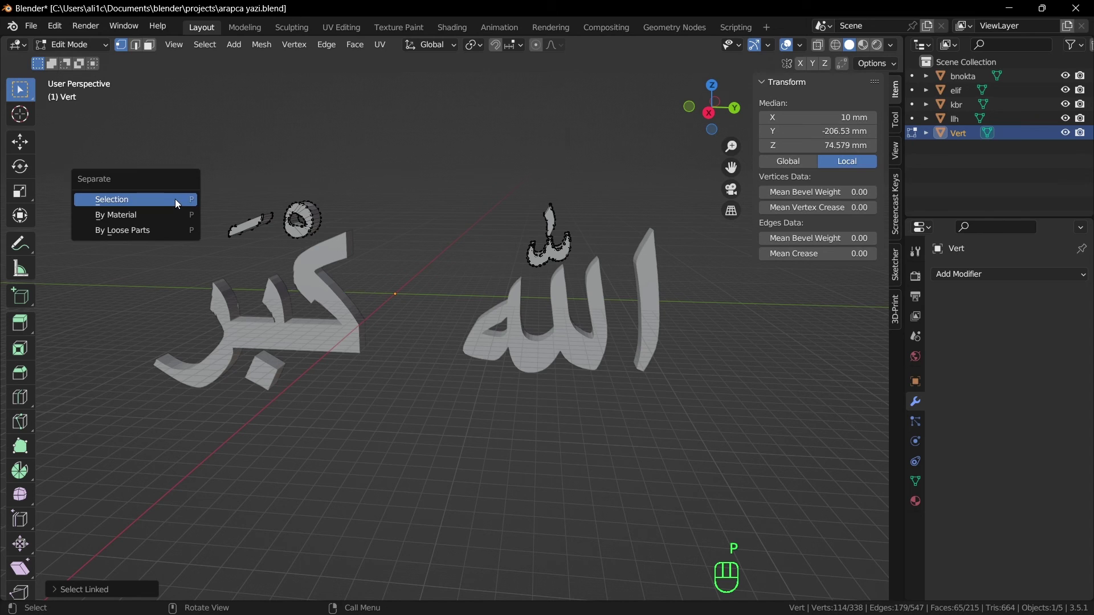
left_click(175, 200)
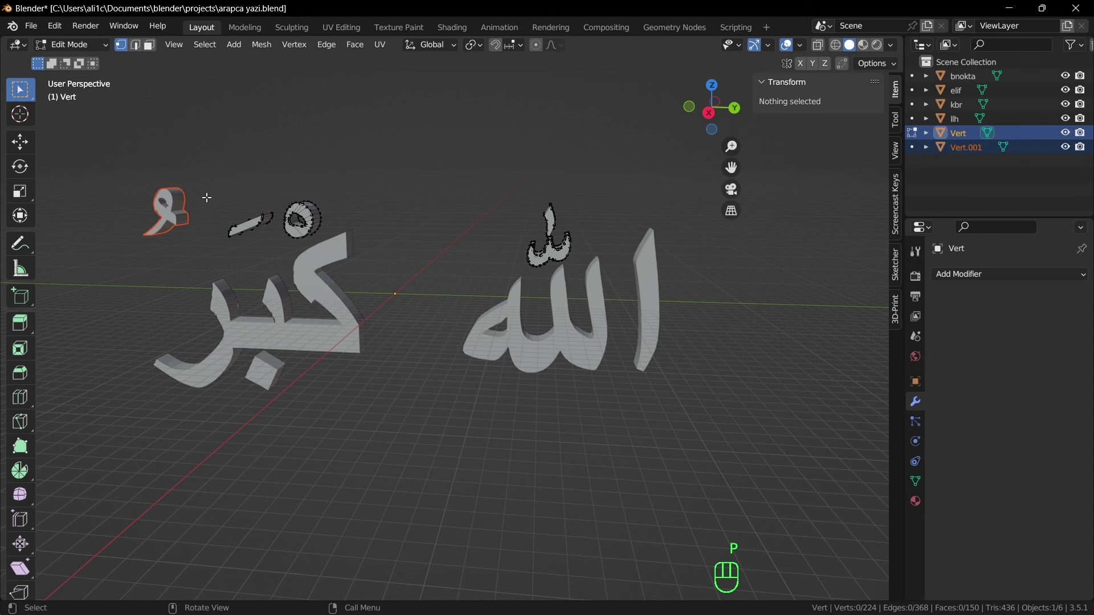
Return to Object Mode and rename the separated looped mark above the second word as otre
key("Tab")
left_click(162, 211)
left_click(162, 210)
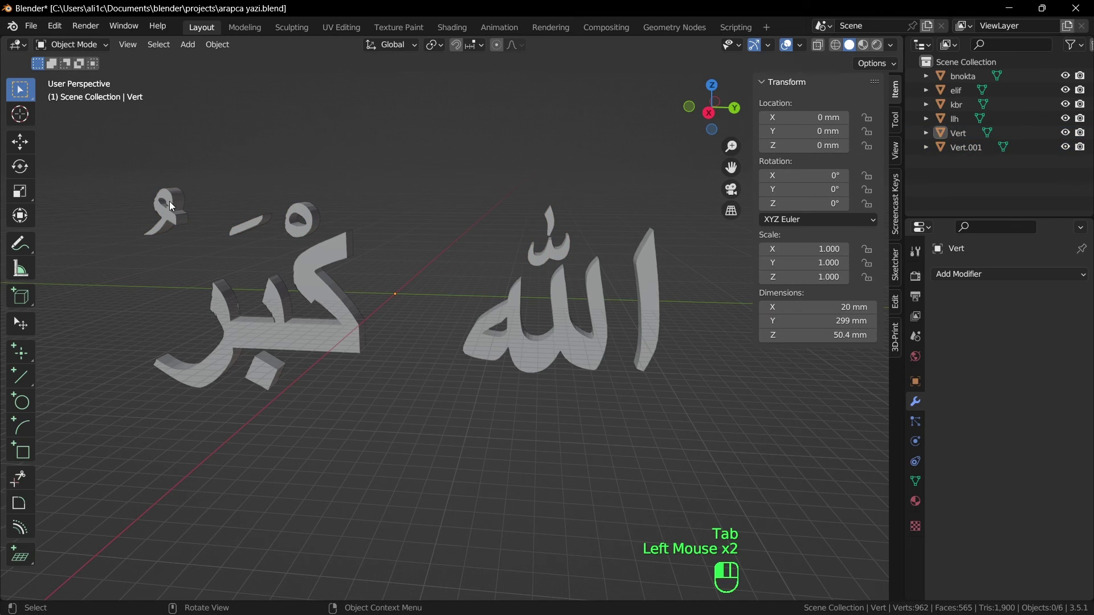
double_click(968, 148)
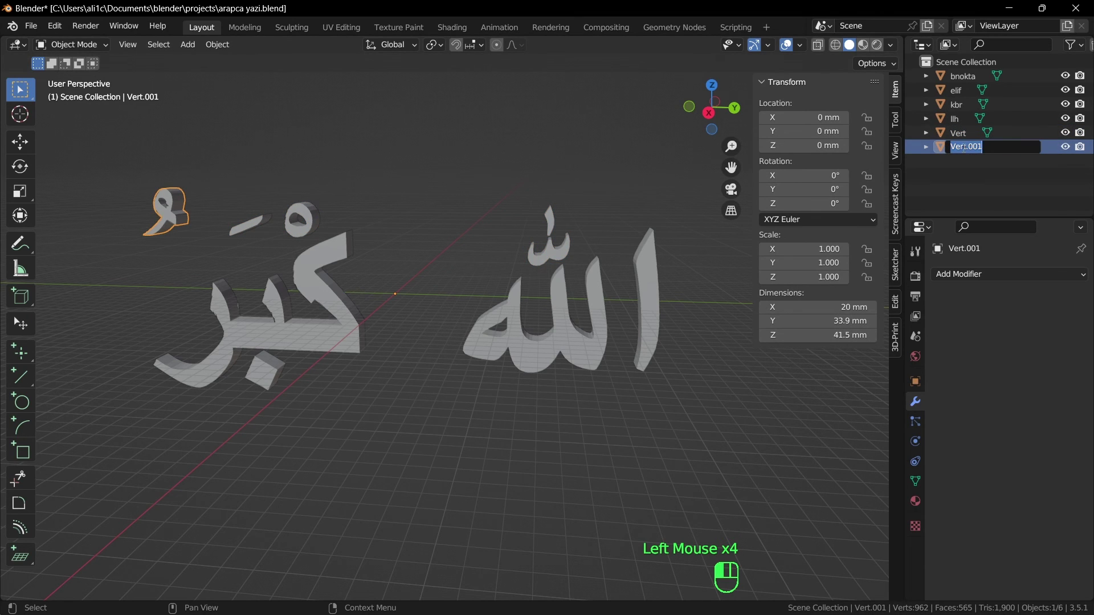
type("otre")
key("Return")
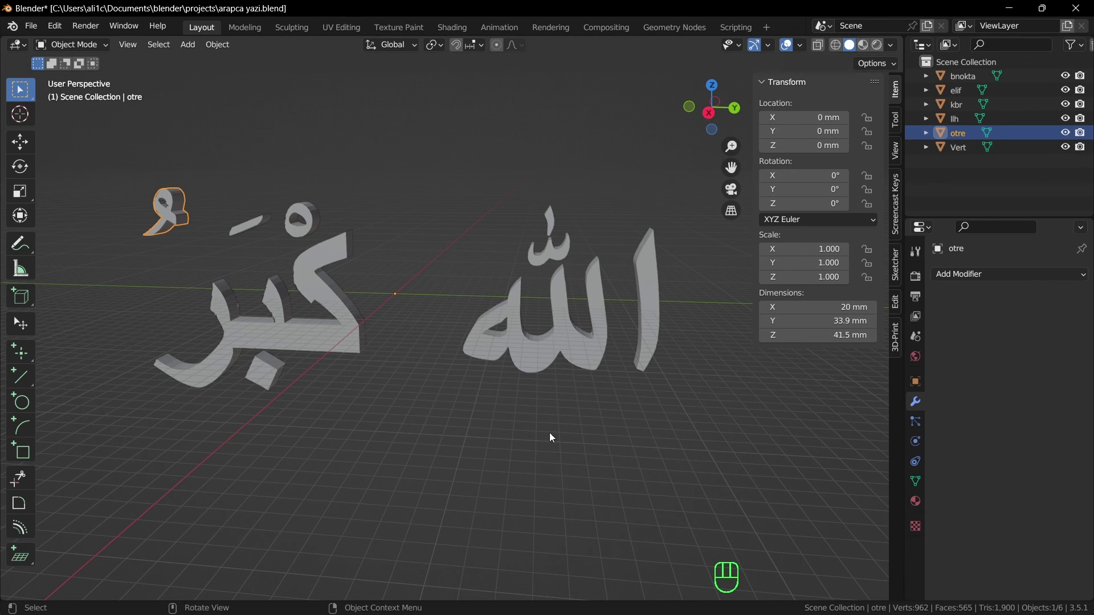
In Edit Mode on the remaining marks, select the linked slanted dash above the second word and separate it into its own object
left_click(240, 224)
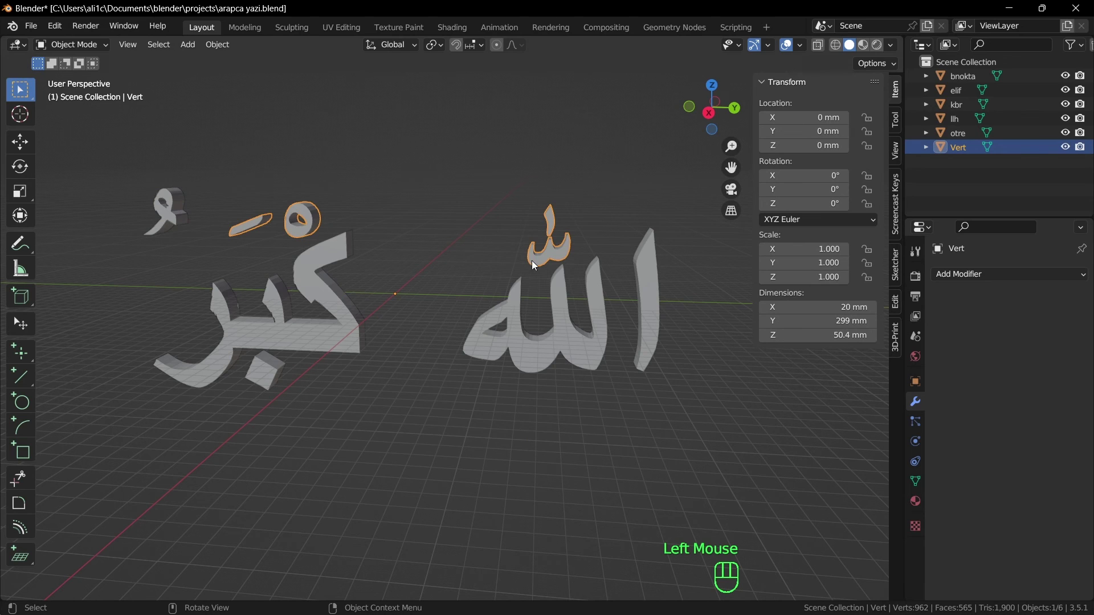
key("Tab")
left_click(248, 221)
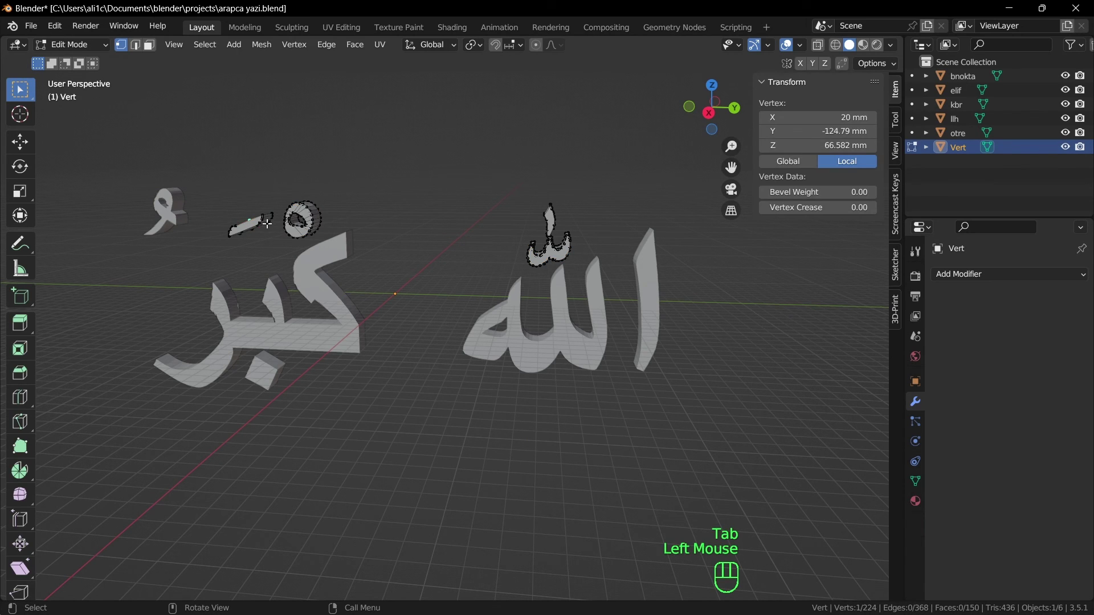
key("l")
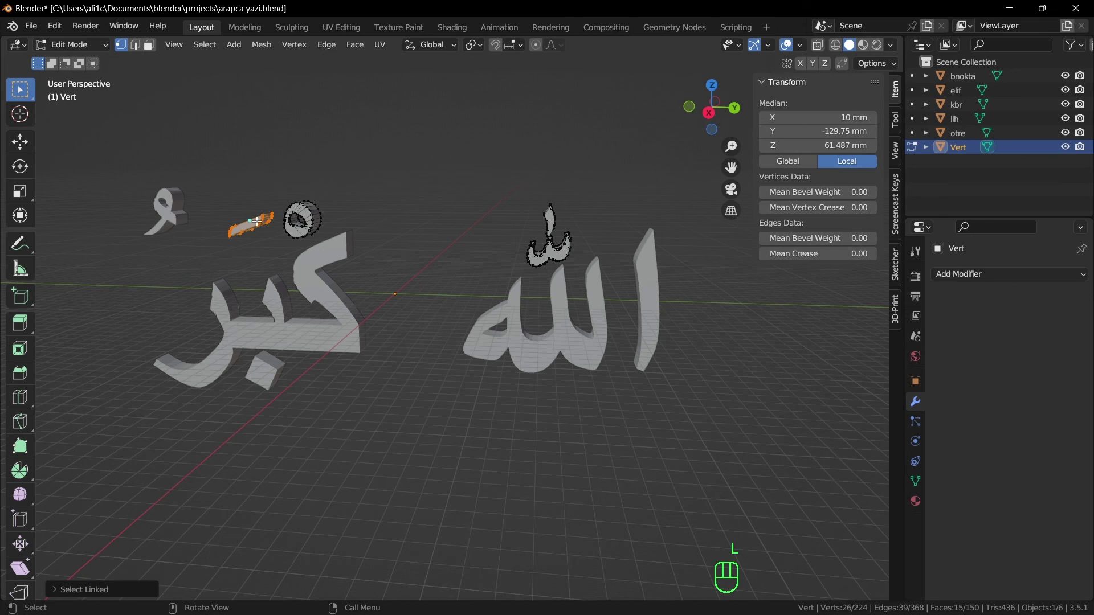
key("p")
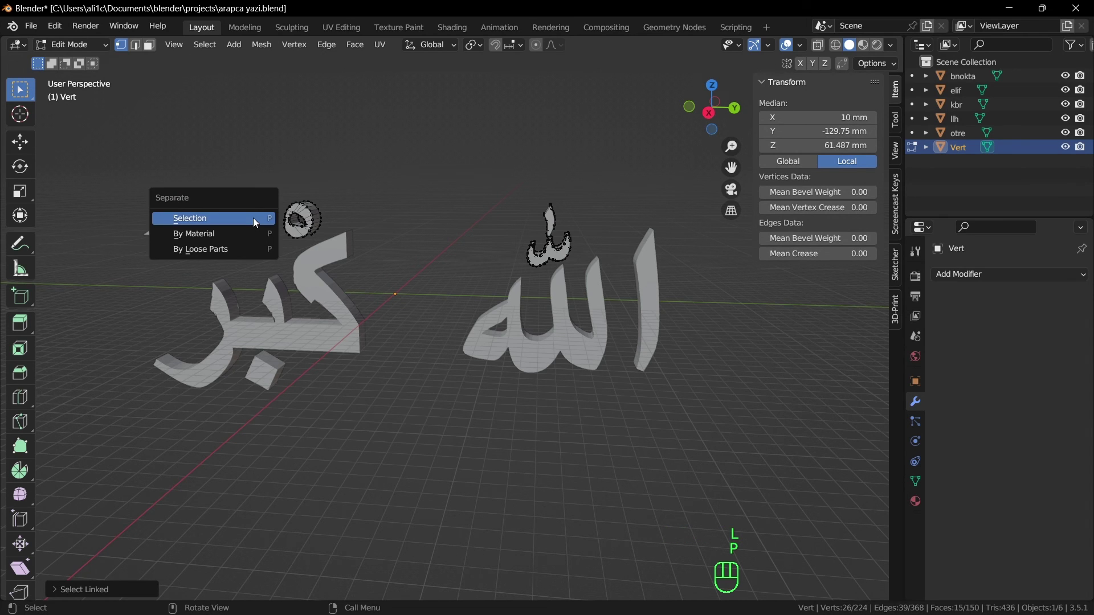
left_click(253, 218)
Return to Object Mode, rename the separated slanted dash as ustun, and clear the selection
key("Tab")
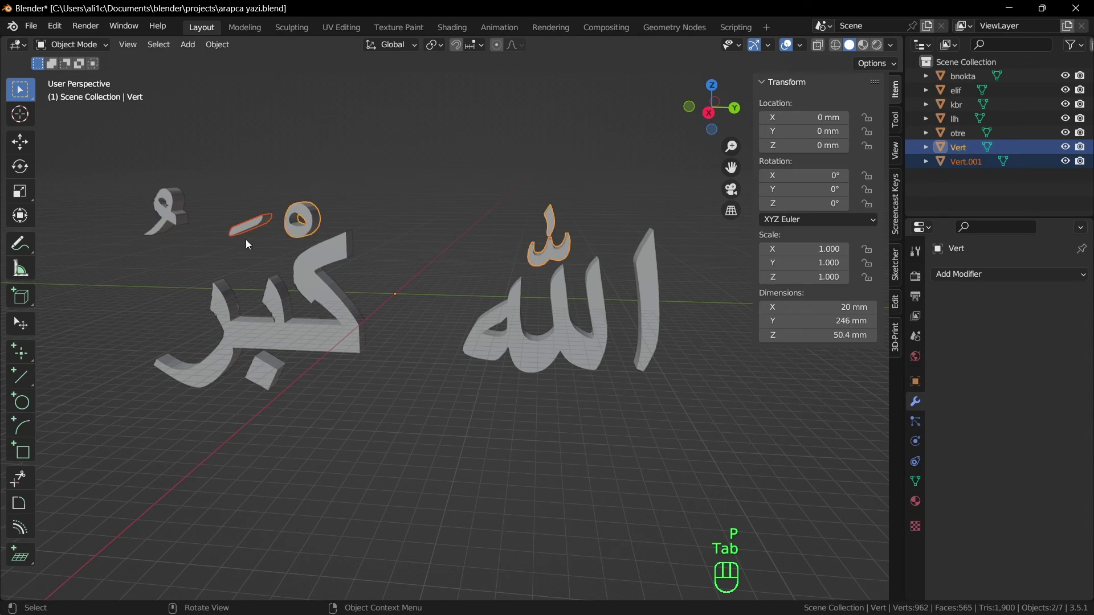
left_click(250, 221)
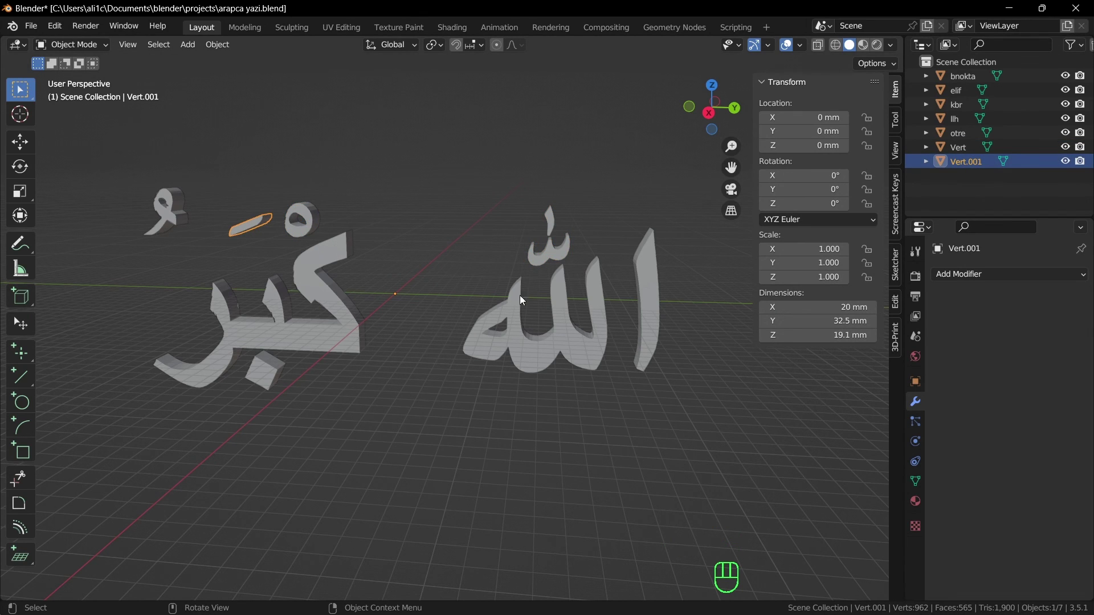
left_click(964, 163)
double_click(965, 162)
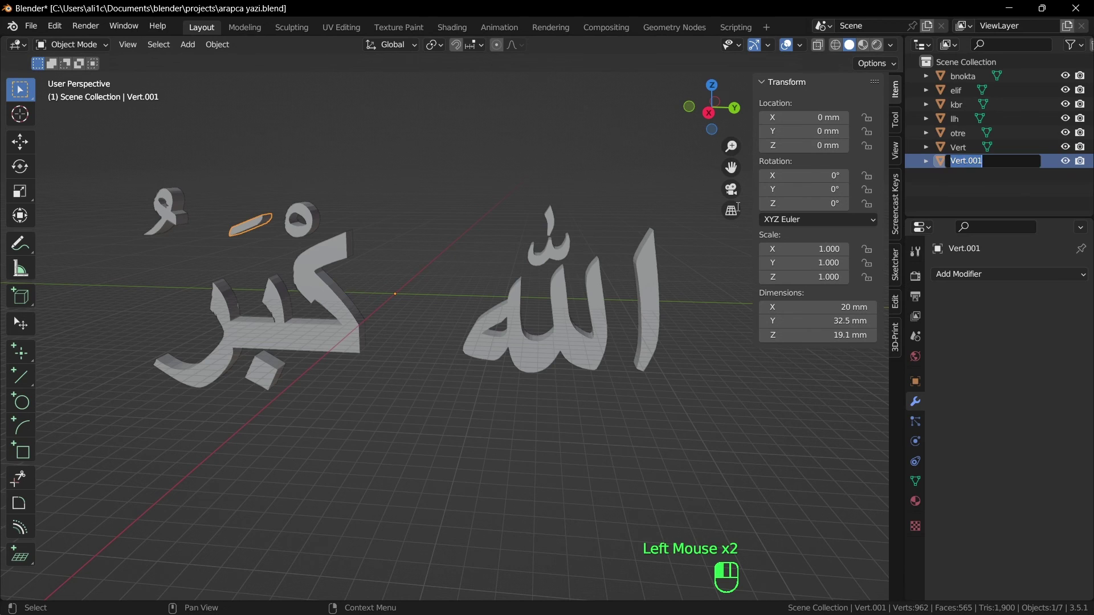
type("ustun")
key("Return")
left_click(432, 312)
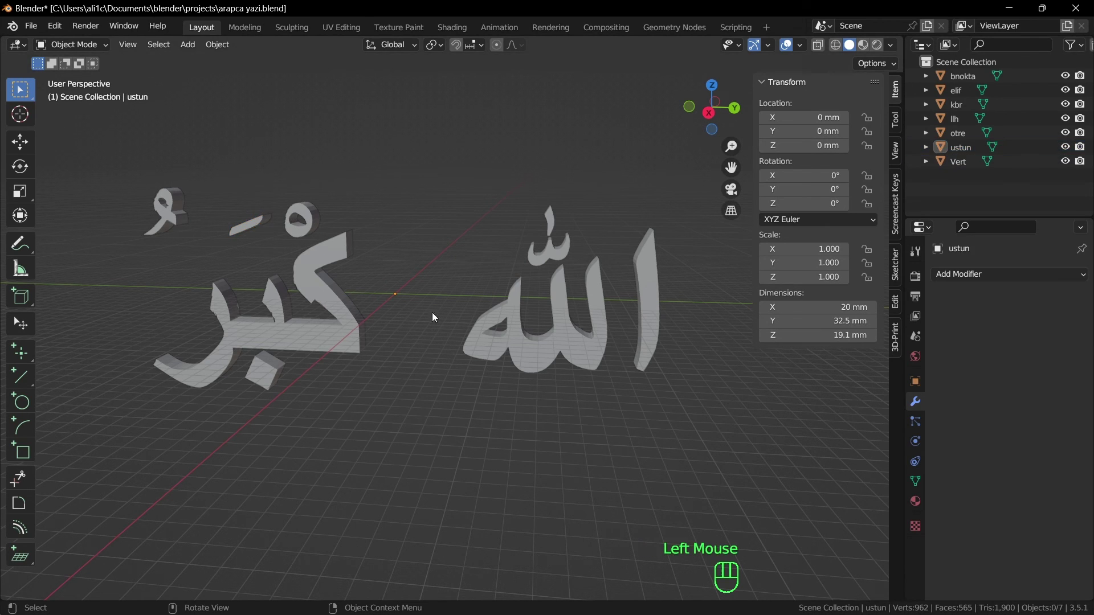
In Edit Mode on the remaining marks, select all linked geometry of the ring above the second word and separate it into its own object
left_click(307, 215)
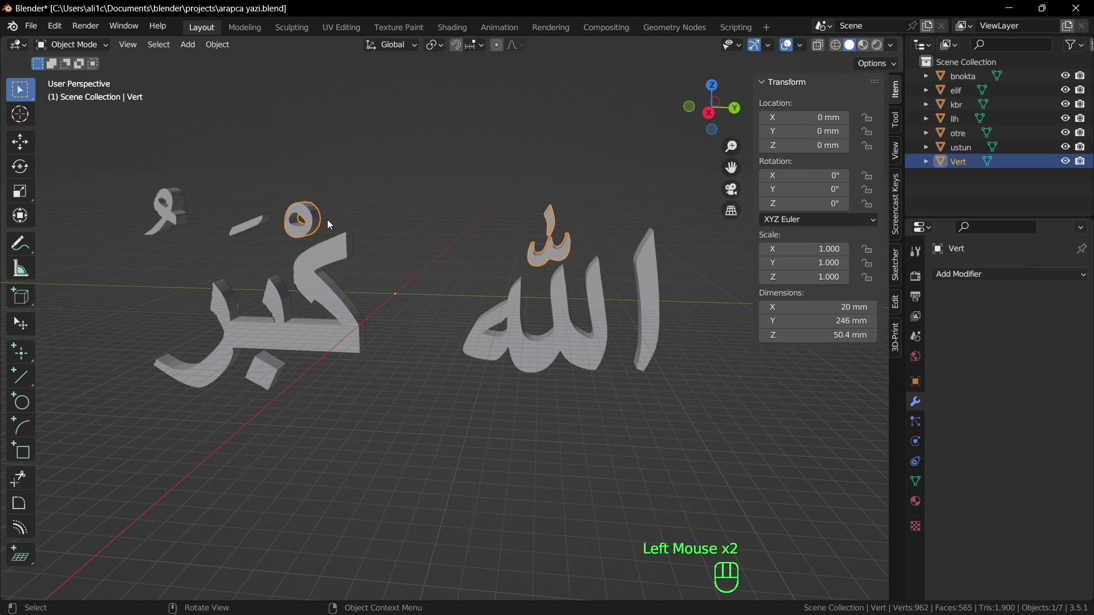
key("Tab")
left_click(311, 214)
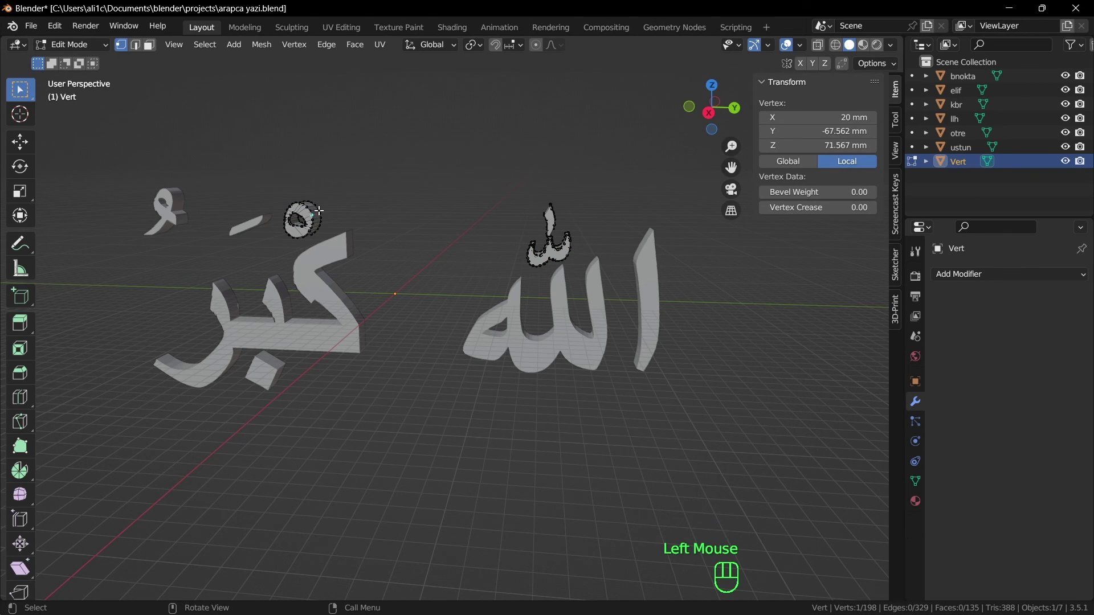
key("l")
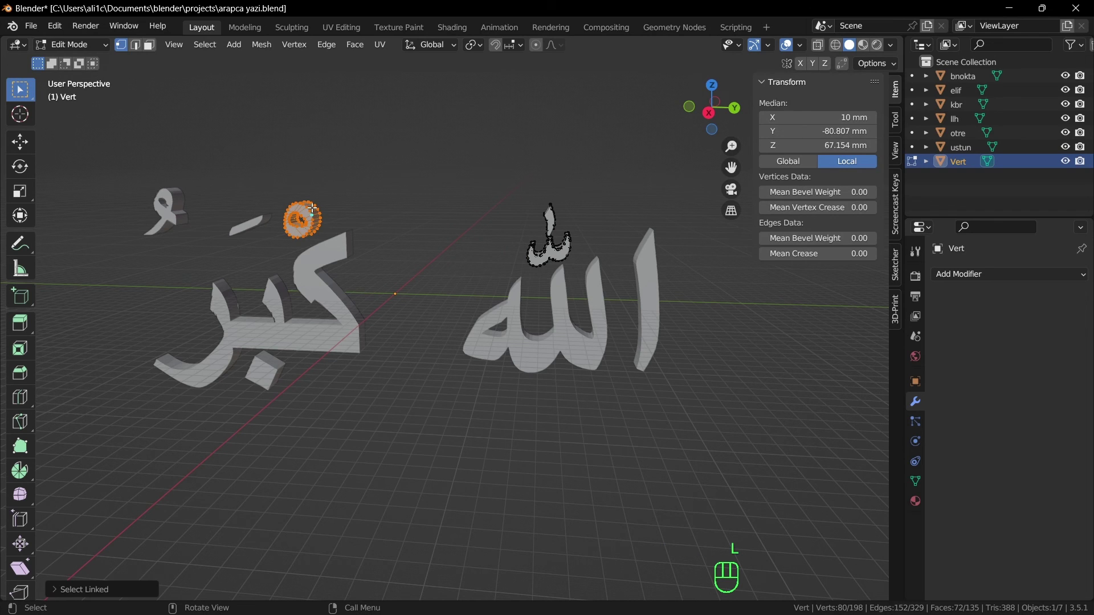
key("p")
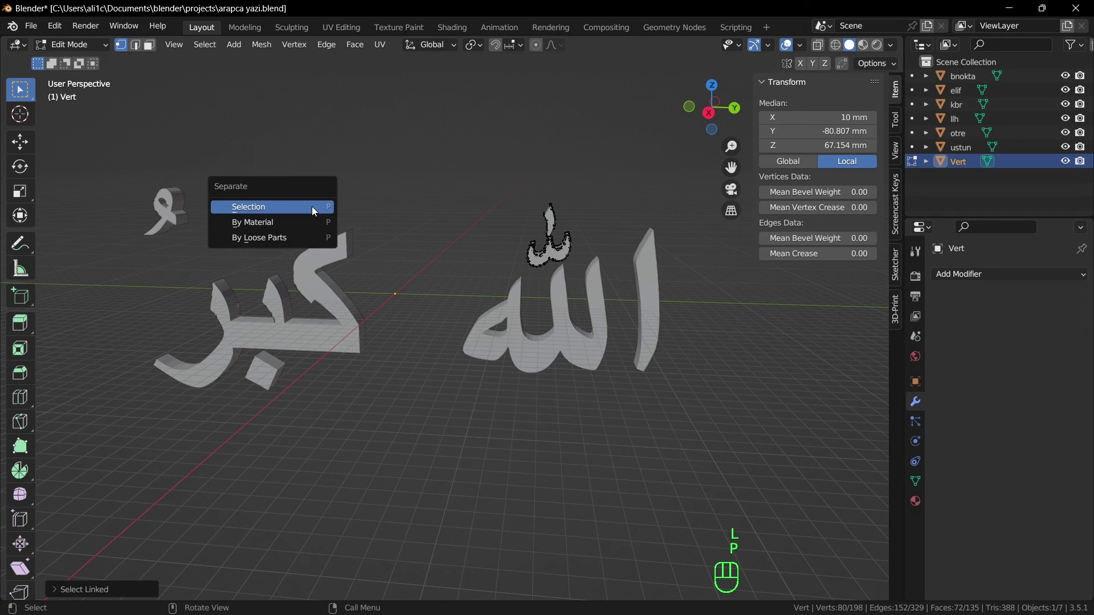
left_click(314, 209)
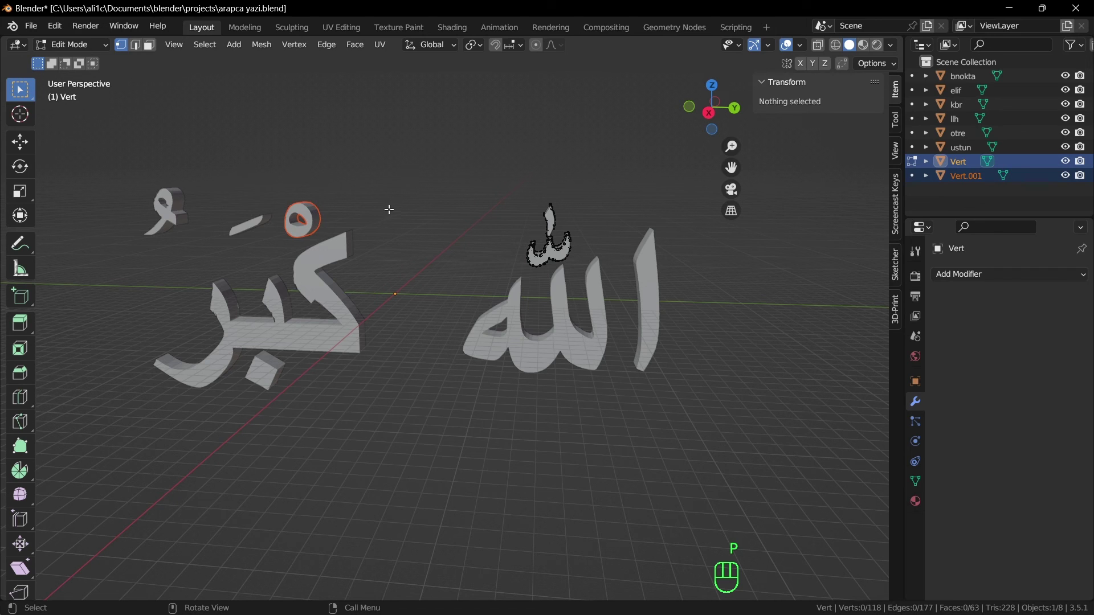
Return to Object Mode, select only the separated ring above the second word, and rename it as cezm
key("Tab")
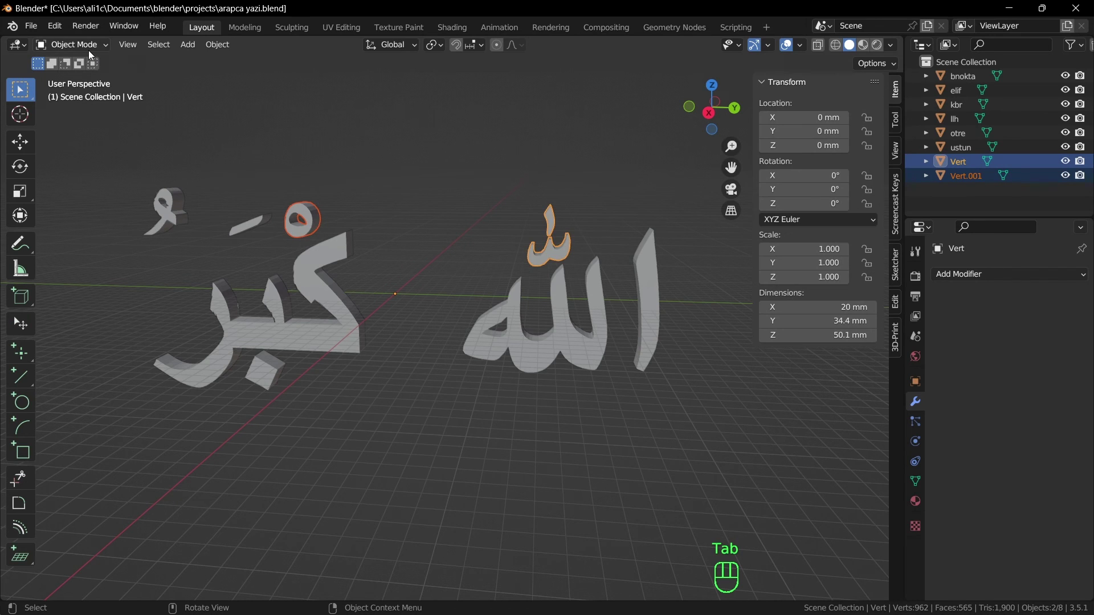
left_click(432, 221)
left_click(317, 219)
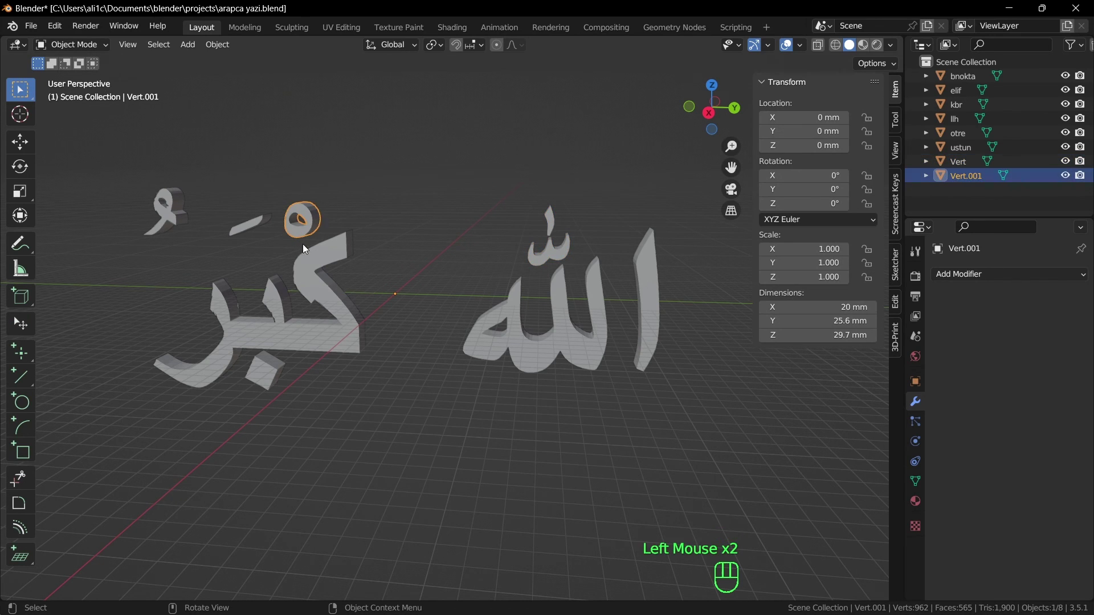
double_click(958, 176)
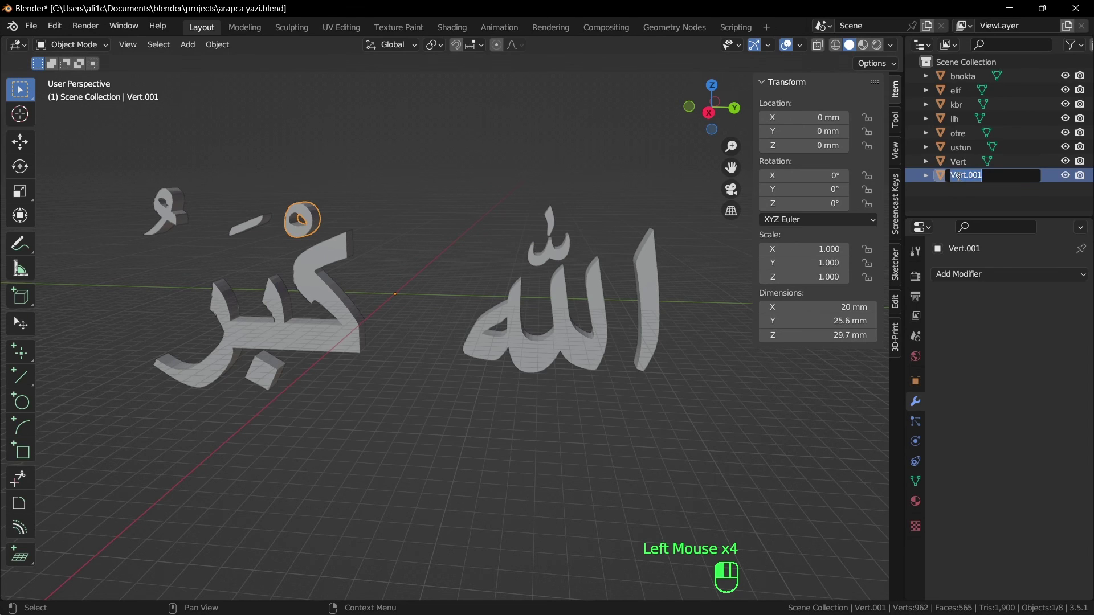
type("cezm")
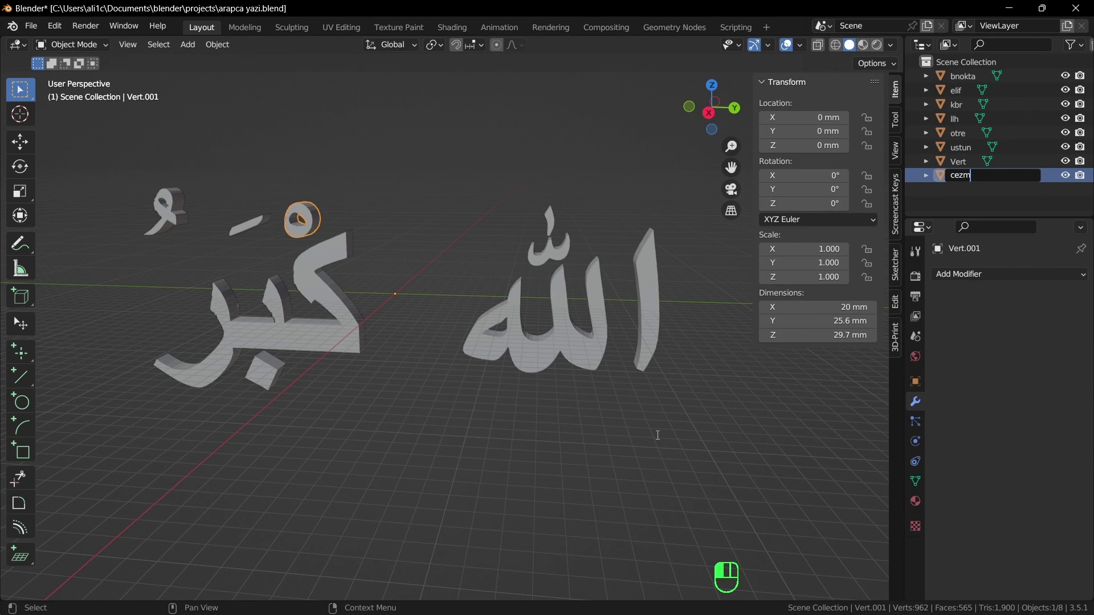
left_click(657, 435)
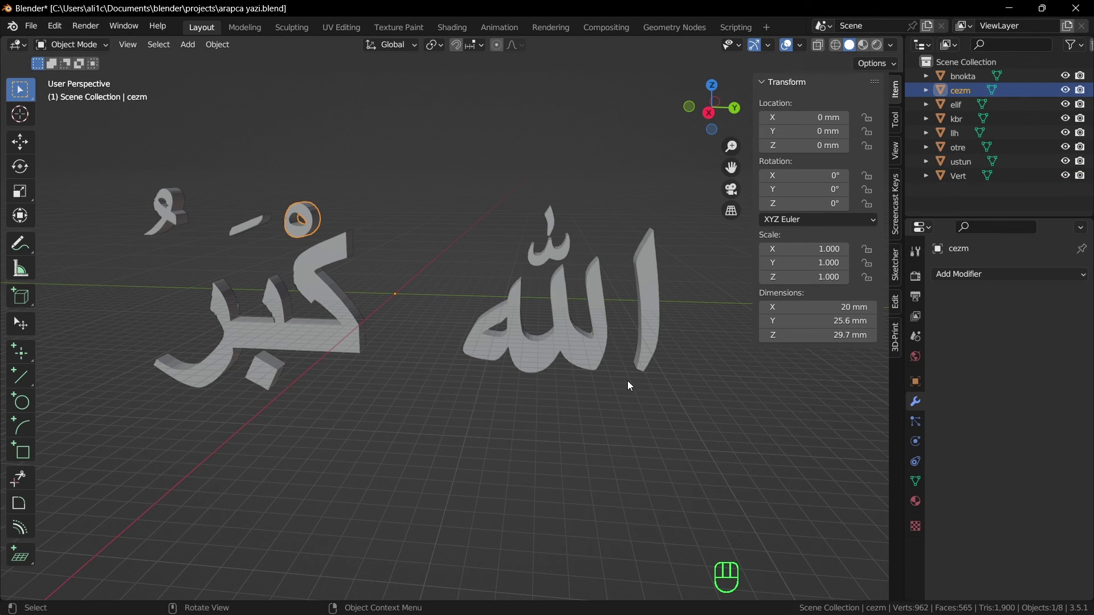
In Edit Mode on the remaining marks, select all linked geometry of the w-shaped mark above the first word and separate it into its own object
left_click(563, 251)
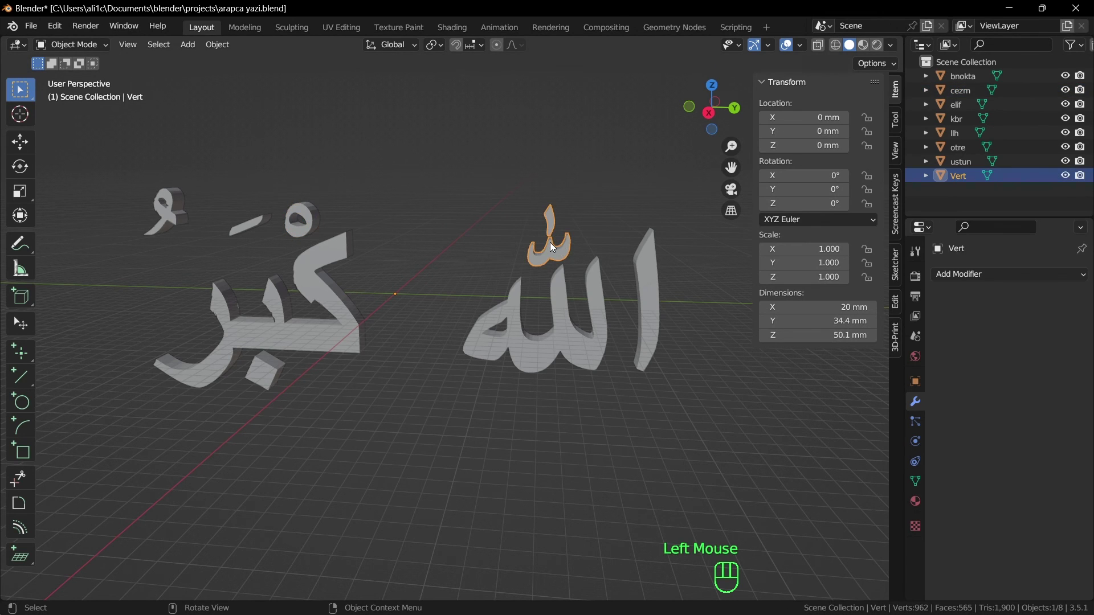
key("Tab")
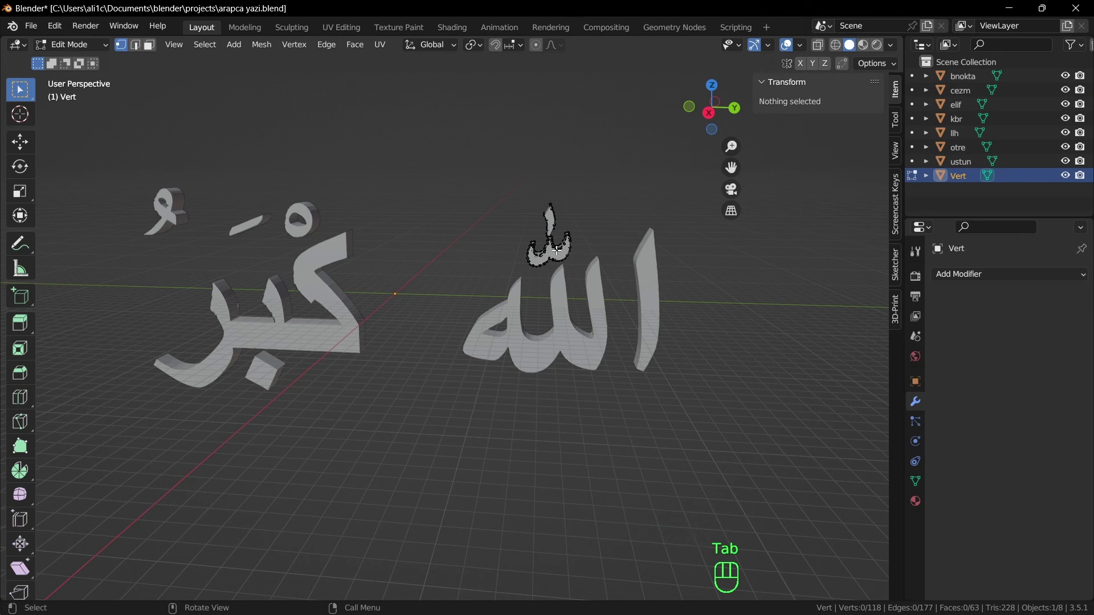
left_click(558, 255)
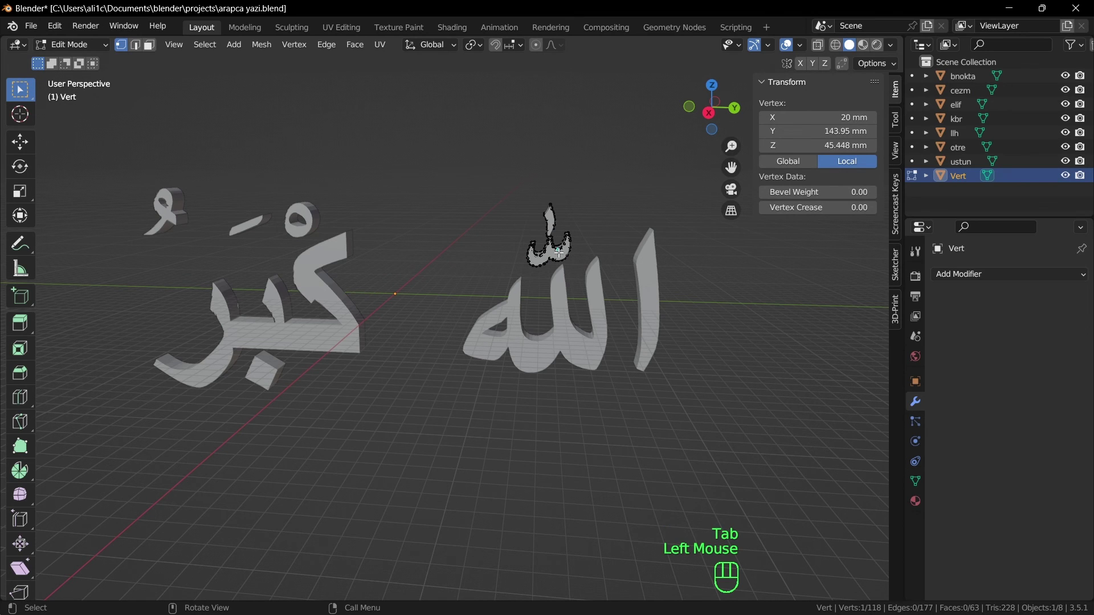
key("l")
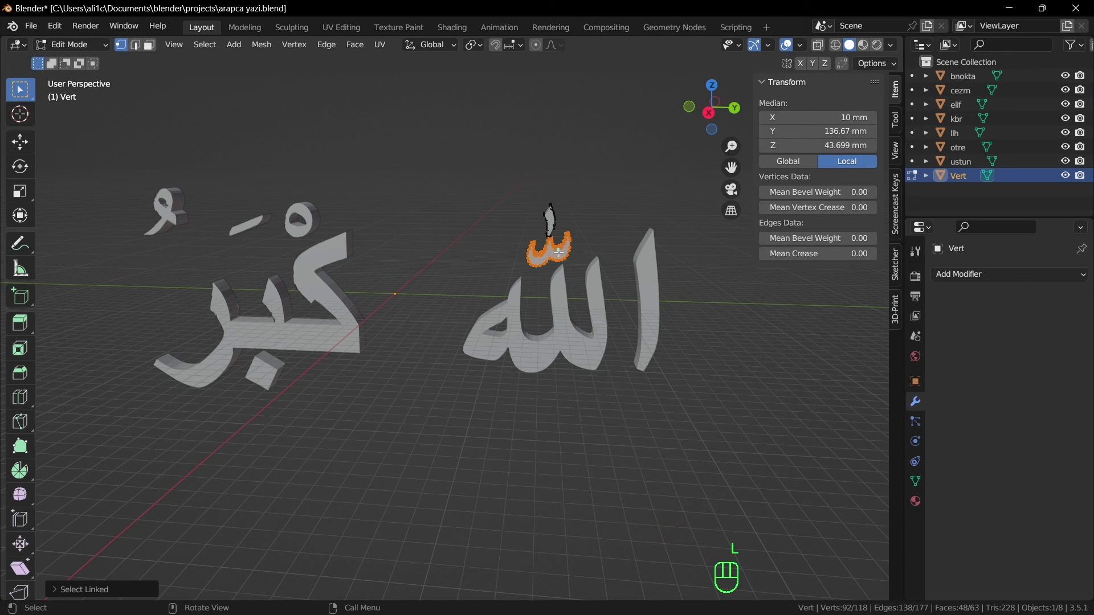
key("p")
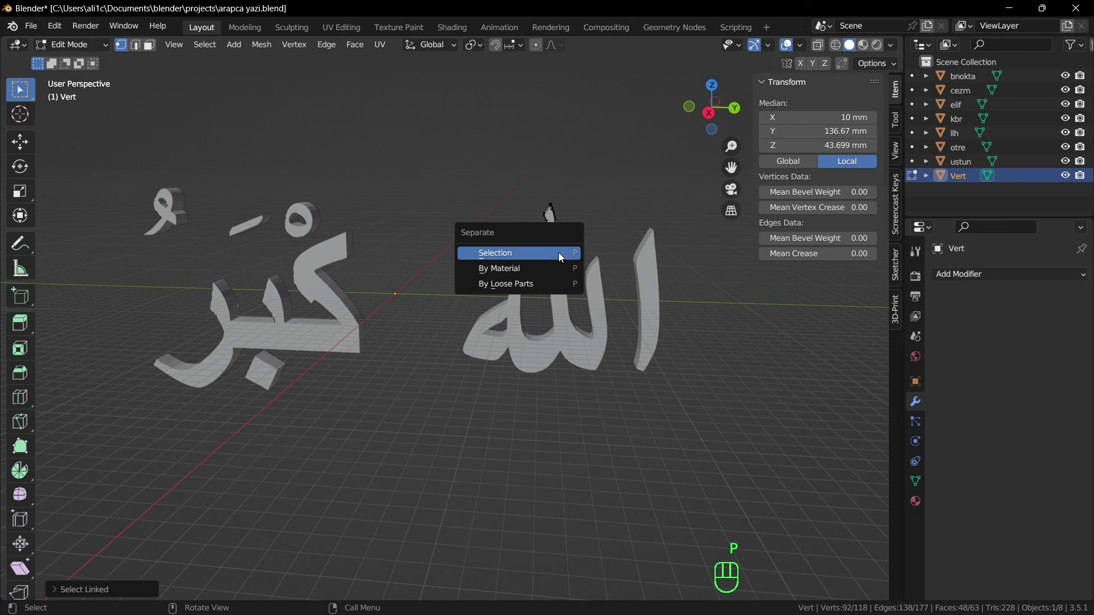
left_click(559, 252)
left_click(608, 473)
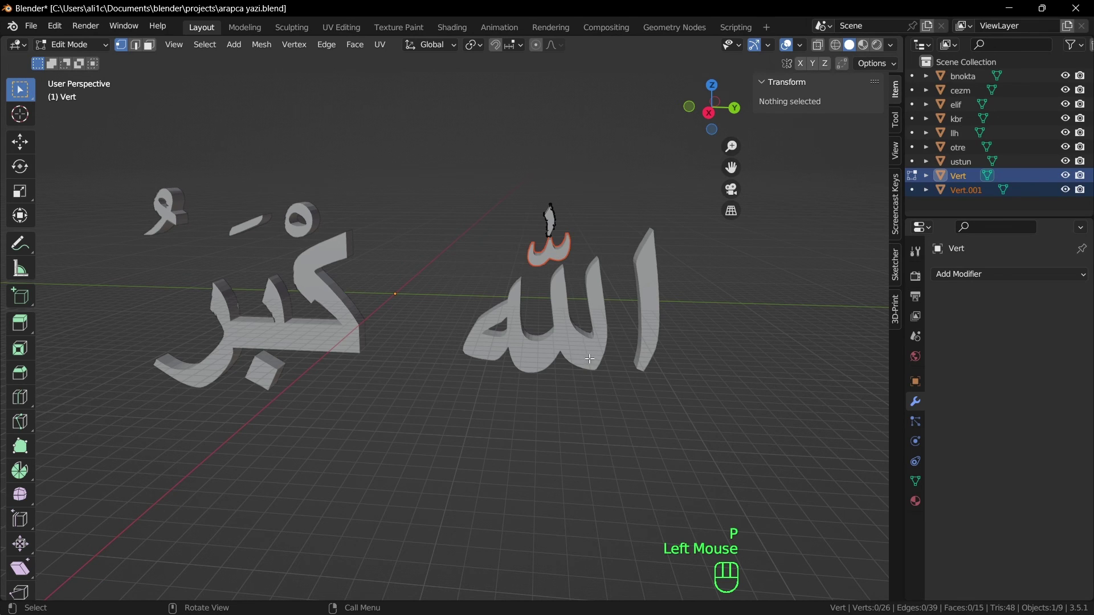
Return to Object Mode, select only the separated w-shaped mark, and rename it as sedde
key("Tab")
left_click(559, 246)
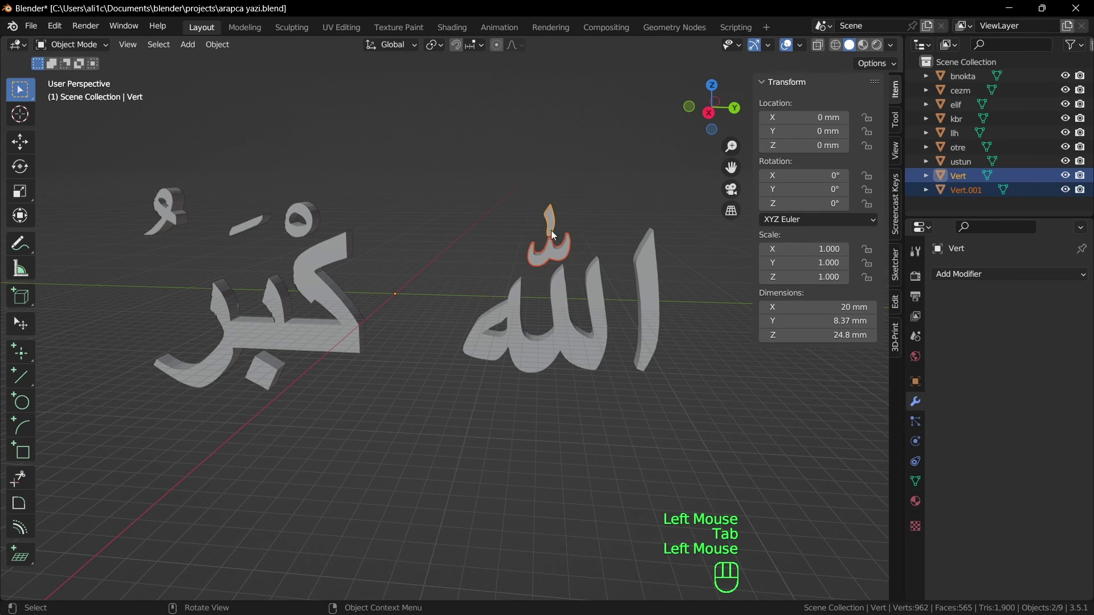
left_click(563, 247)
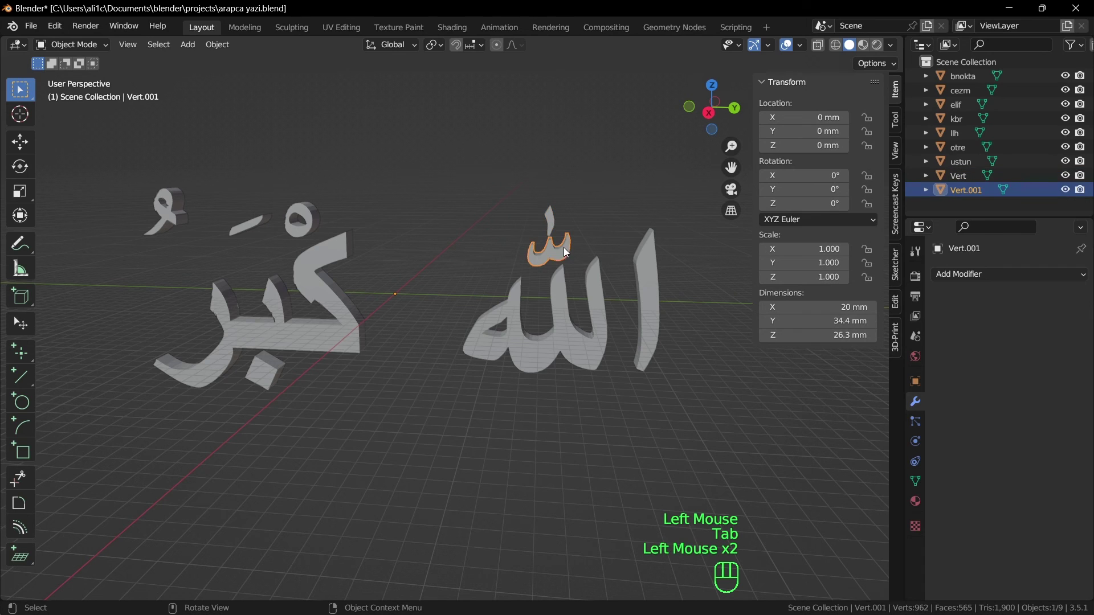
double_click(970, 189)
type("sedde")
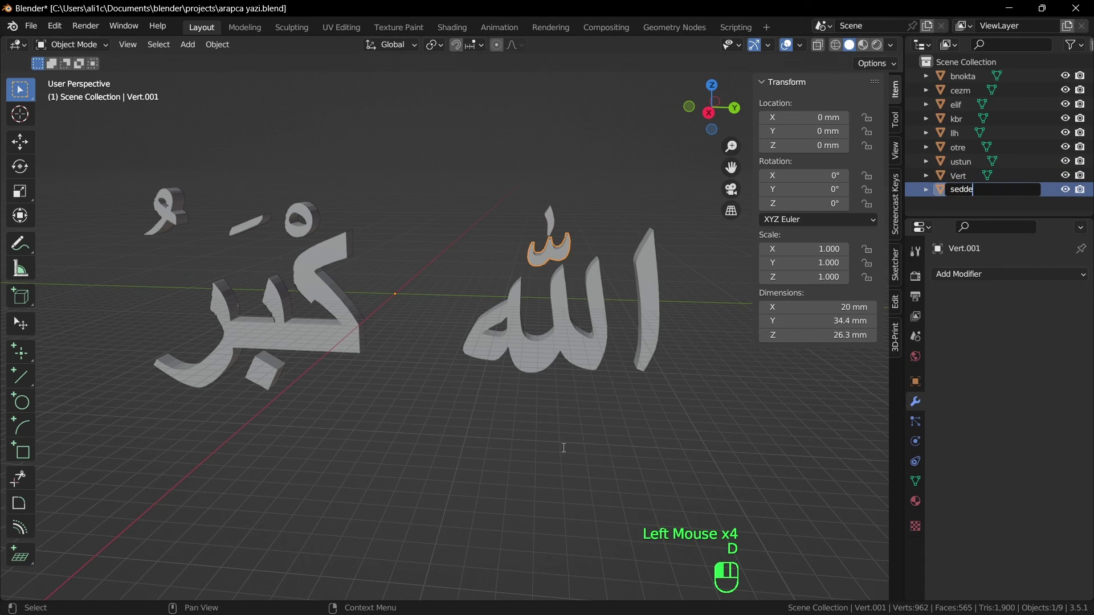
key("Return")
Rename the remaining small vertical mark above the first word as uzatma and clear the selection
left_click(550, 221)
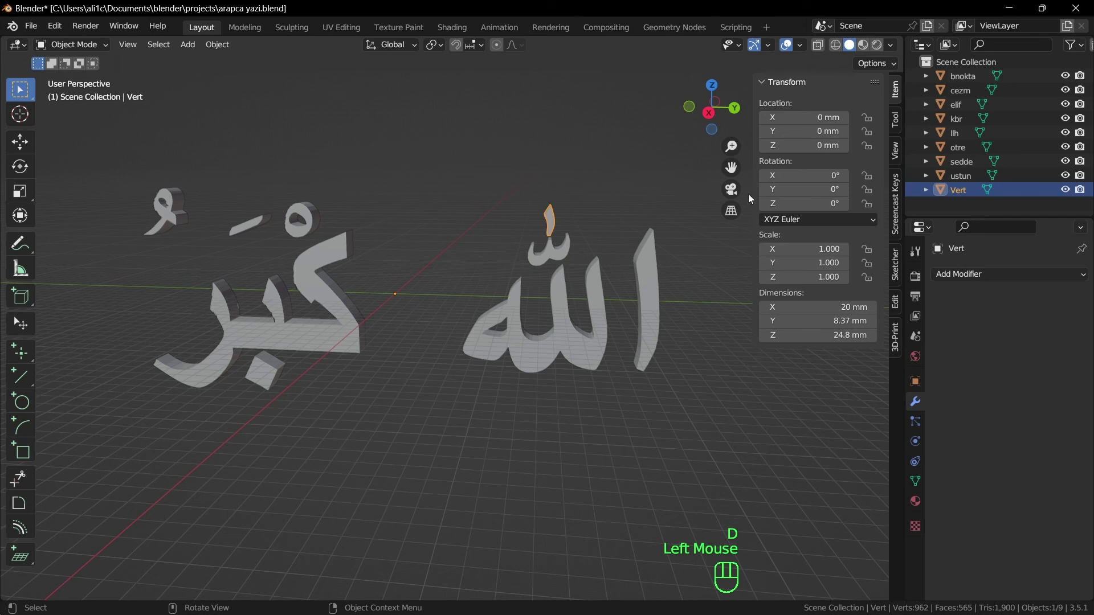
double_click(966, 194)
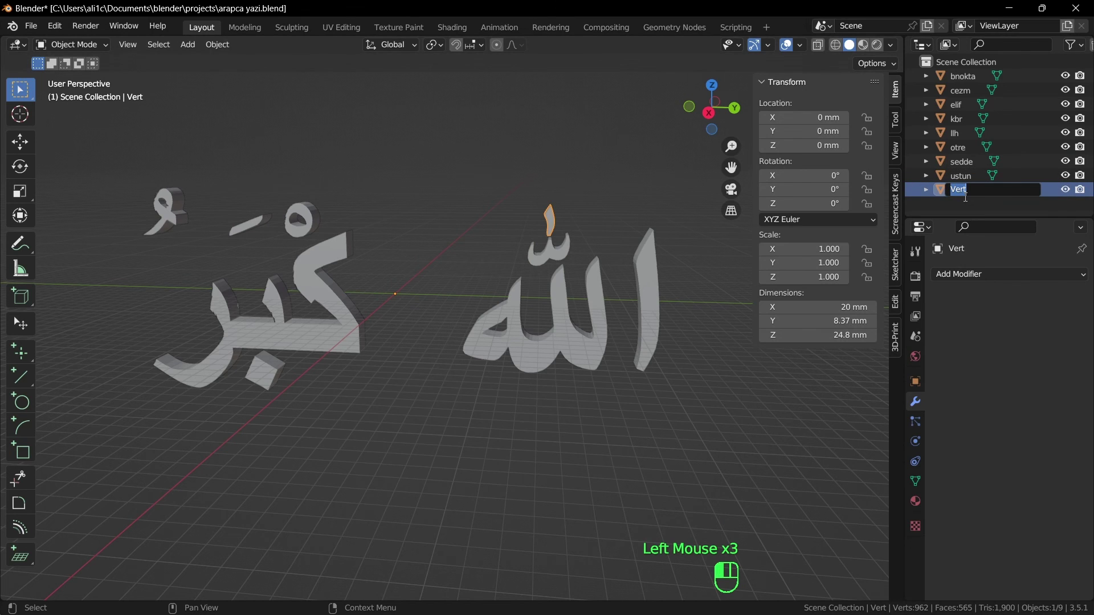
type("uzatma")
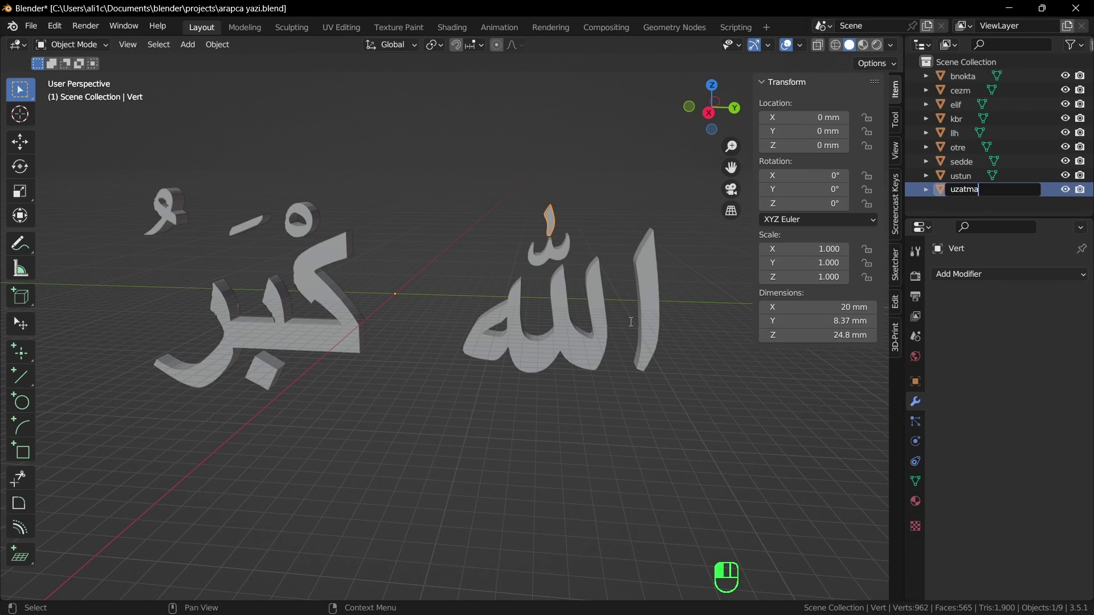
key("Return")
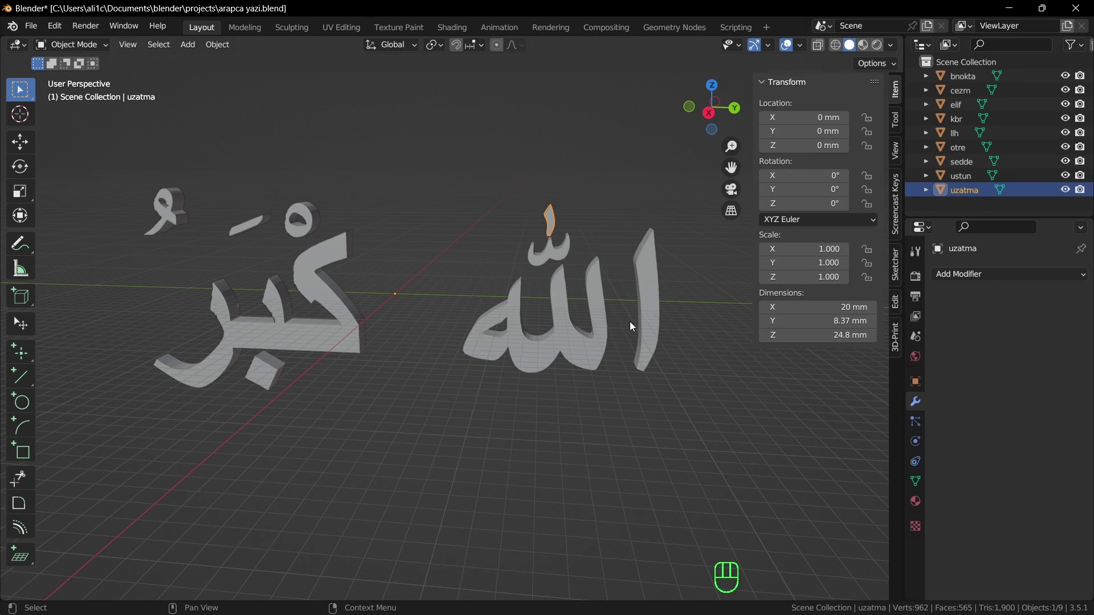
left_click(479, 385)
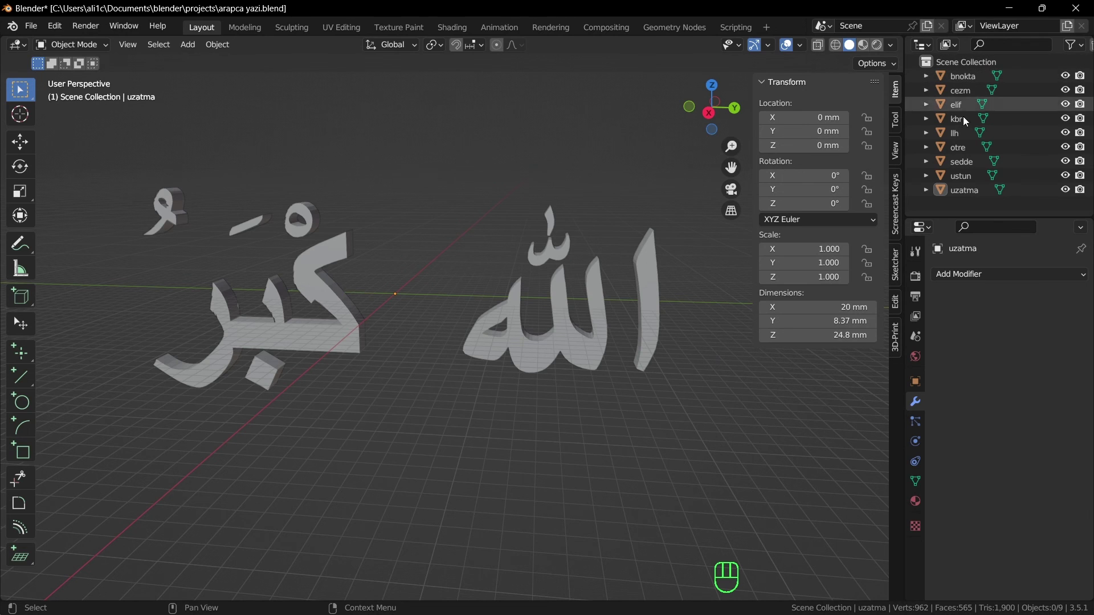
left_click(520, 492)
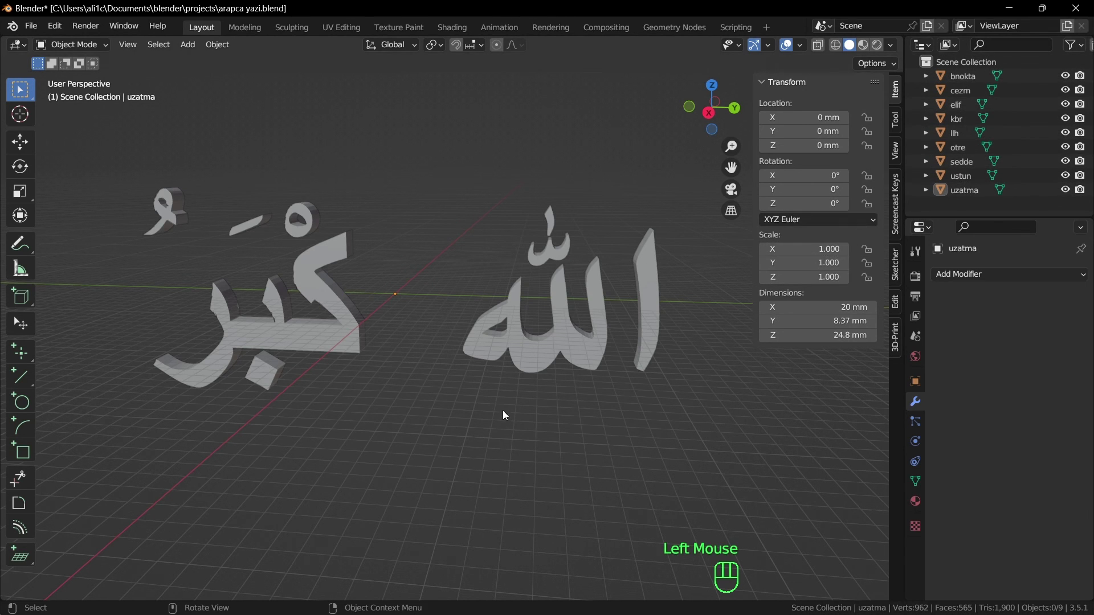
Run all 3D-print checks on the elif letter
left_click(896, 340)
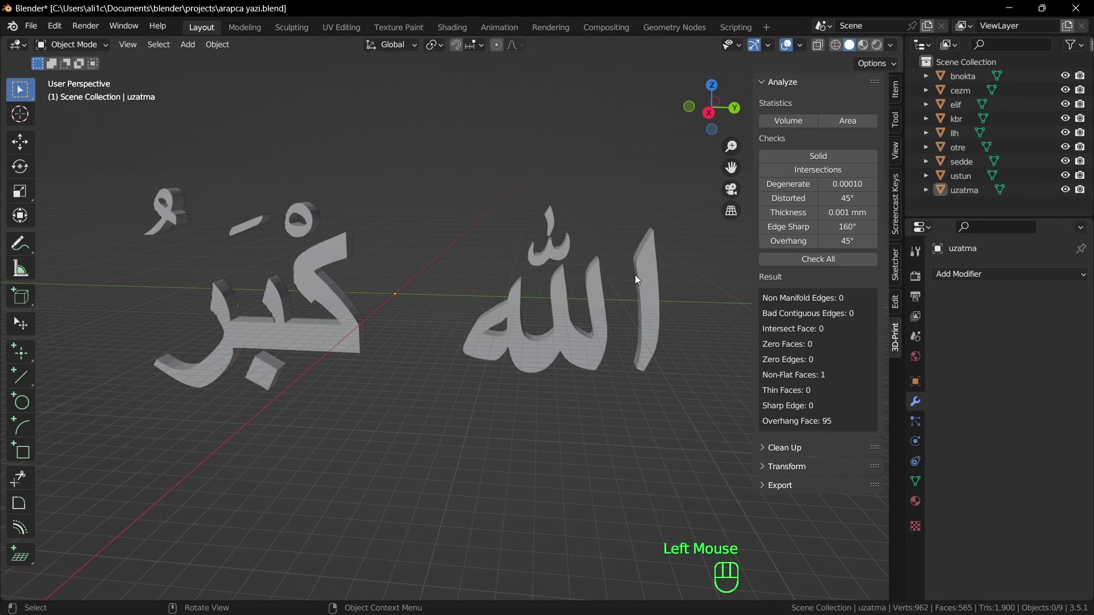
double_click(636, 291)
left_click(821, 260)
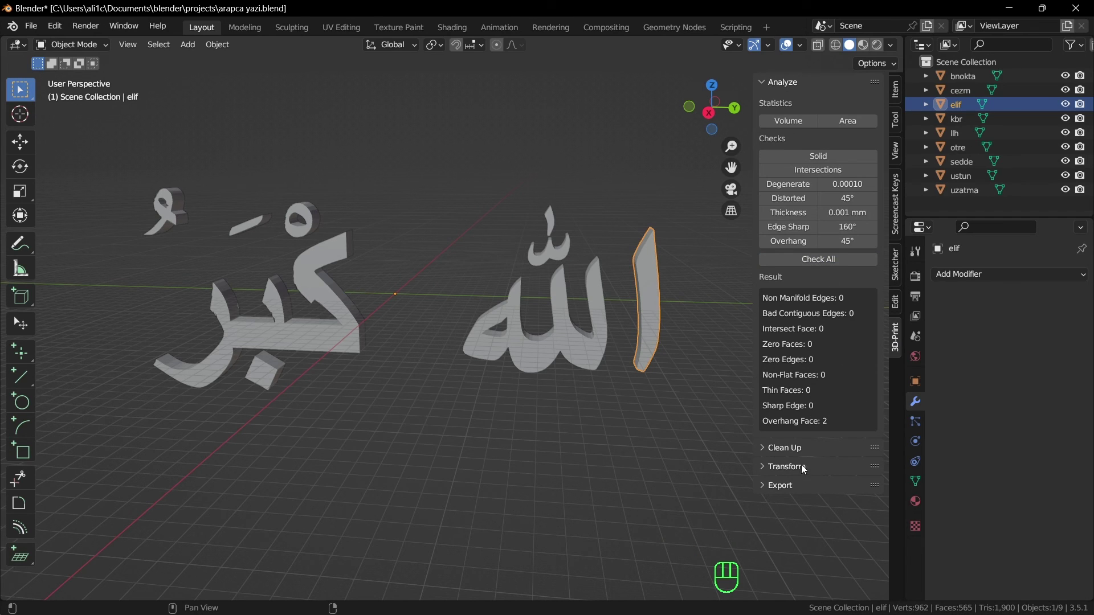
left_click(895, 89)
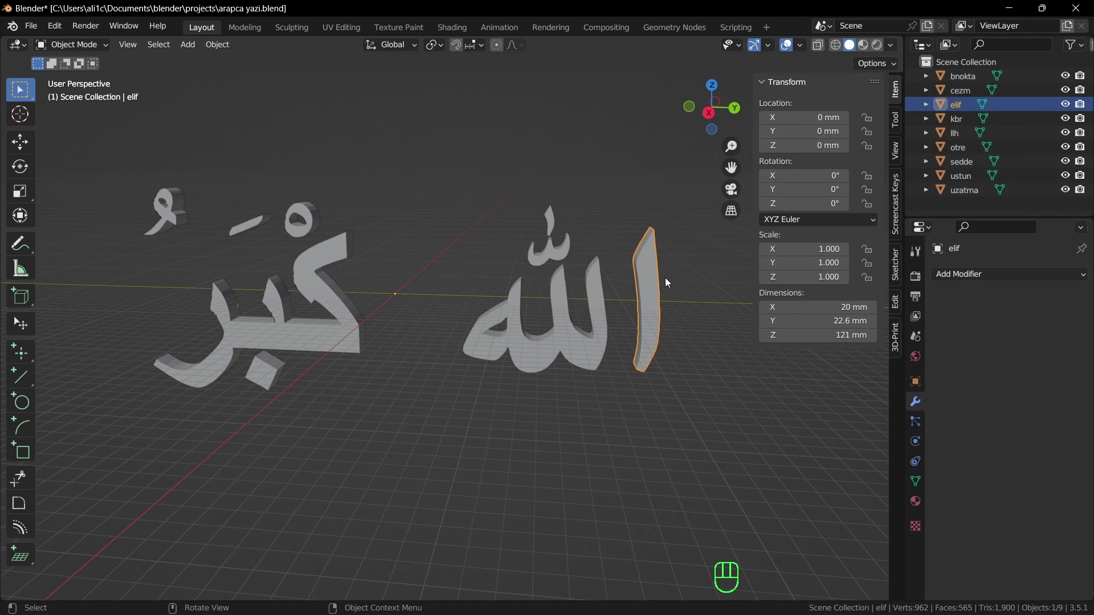
key("ctrl+a")
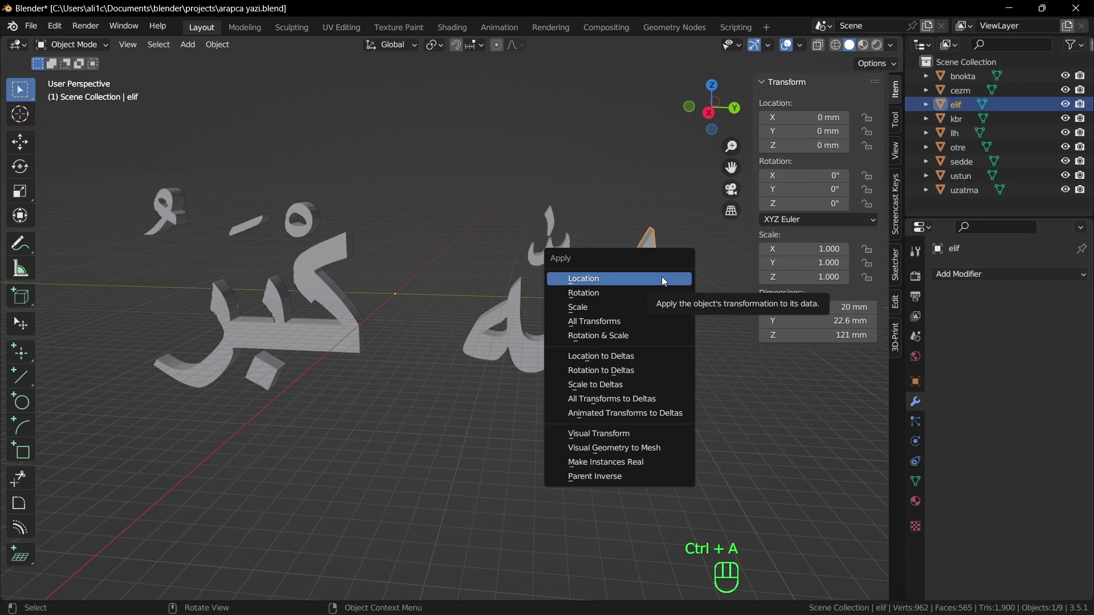
left_click(615, 306)
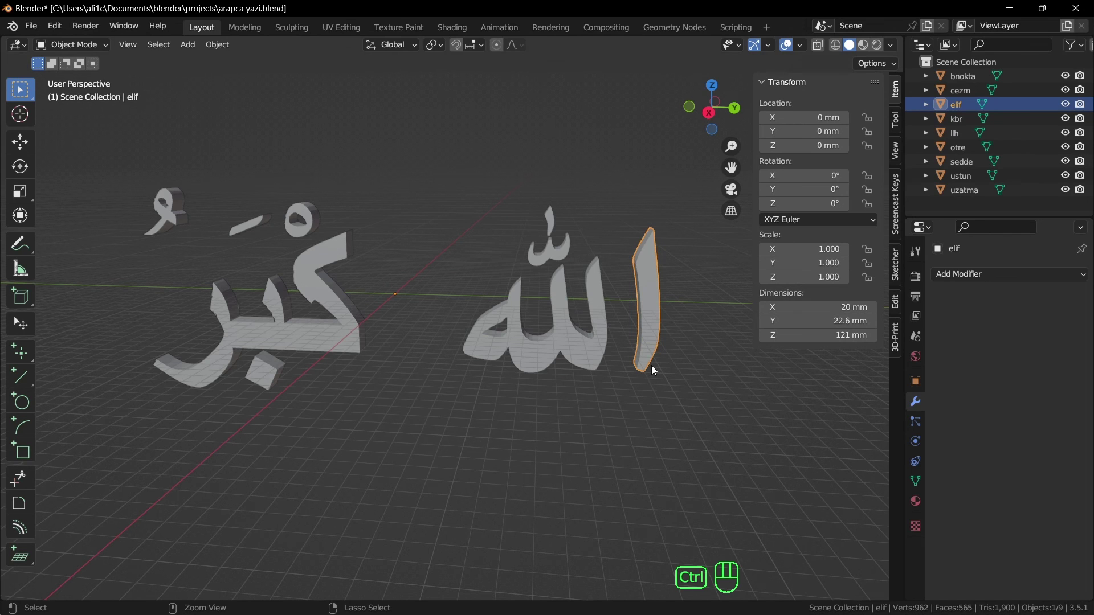
key("ctrl+a")
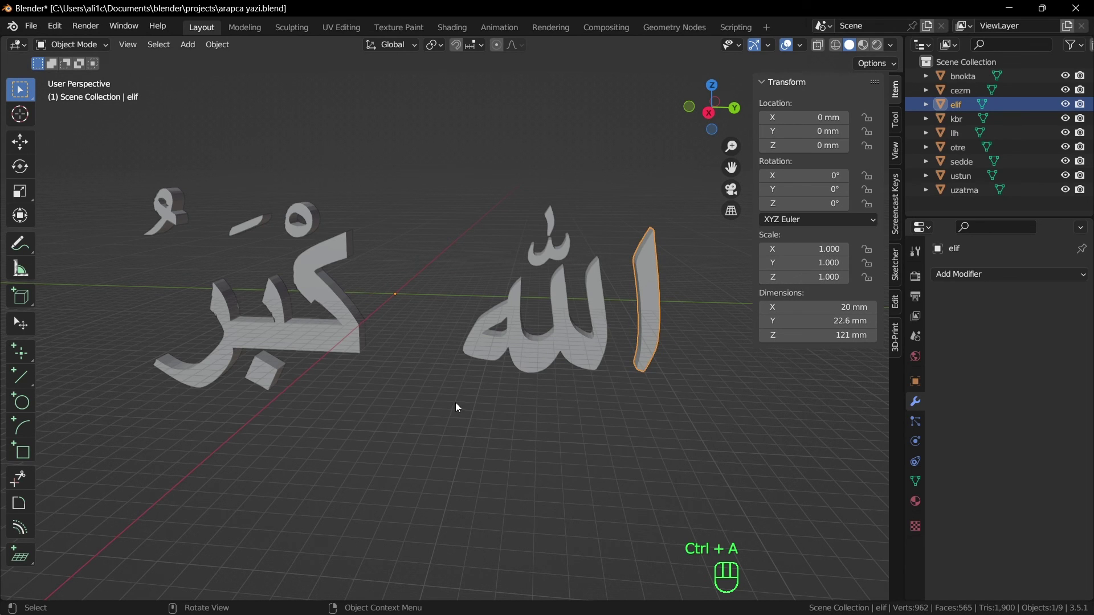
key("s")
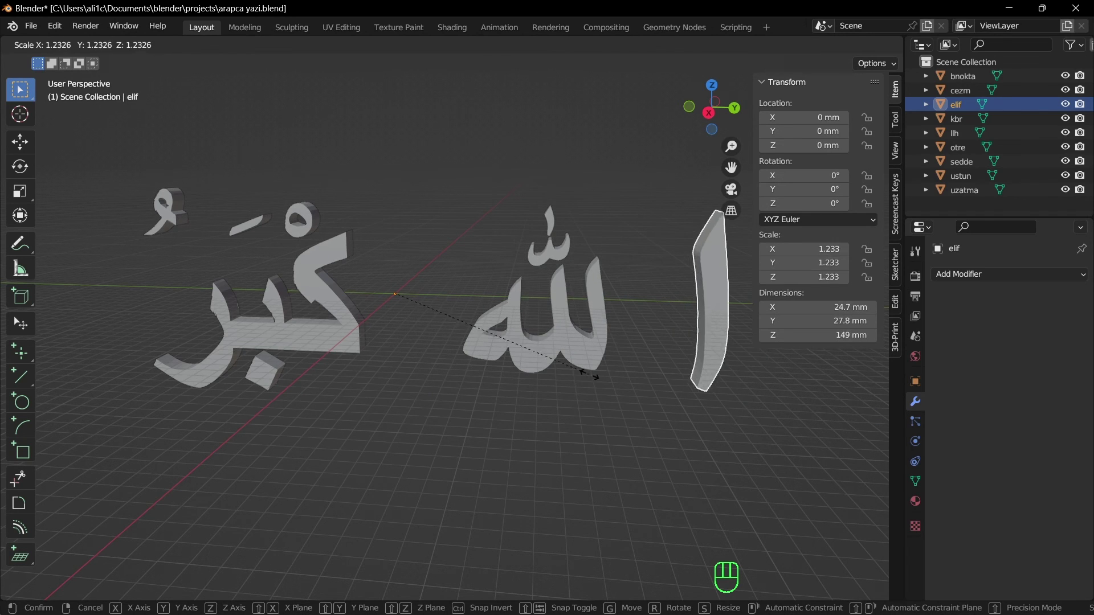
right_click(631, 395)
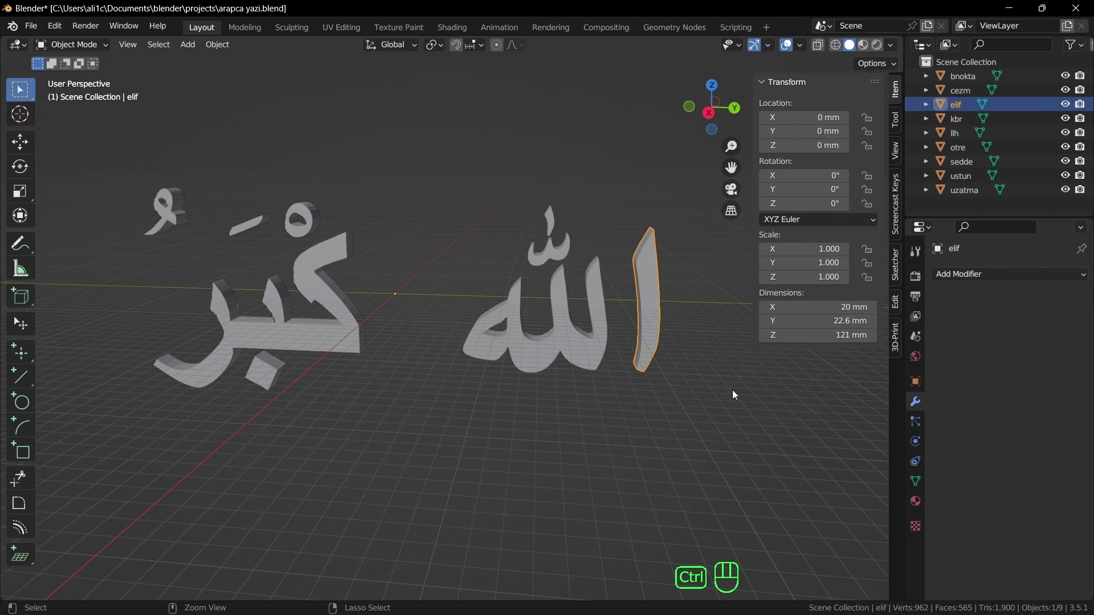
Apply the elif letter's scale, enlarge the letter uniformly by about 1.149, and apply the scale again
key("ctrl+a")
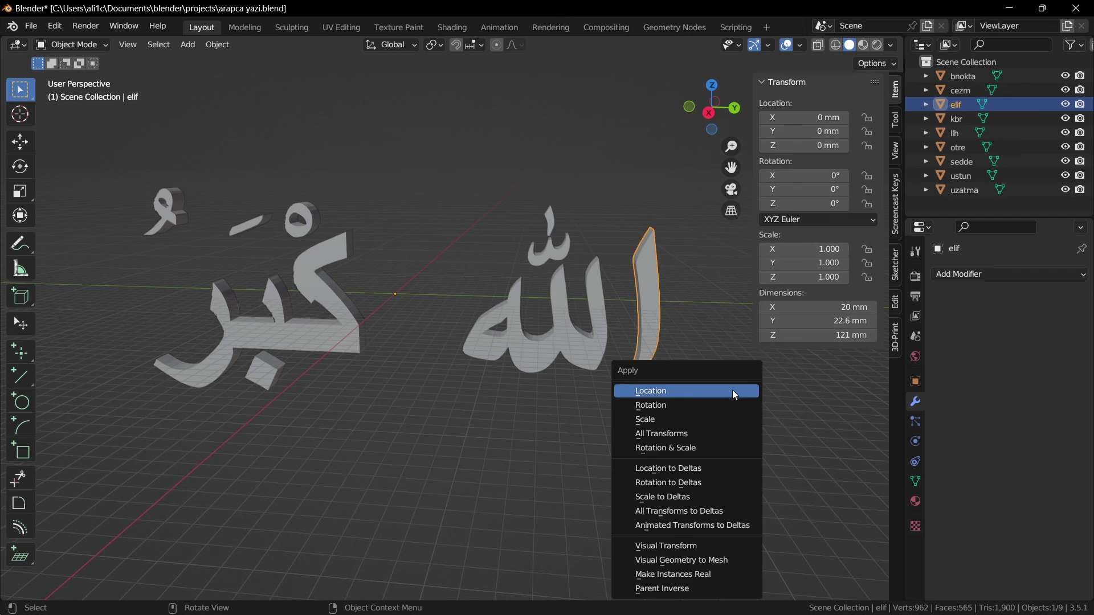
left_click(705, 420)
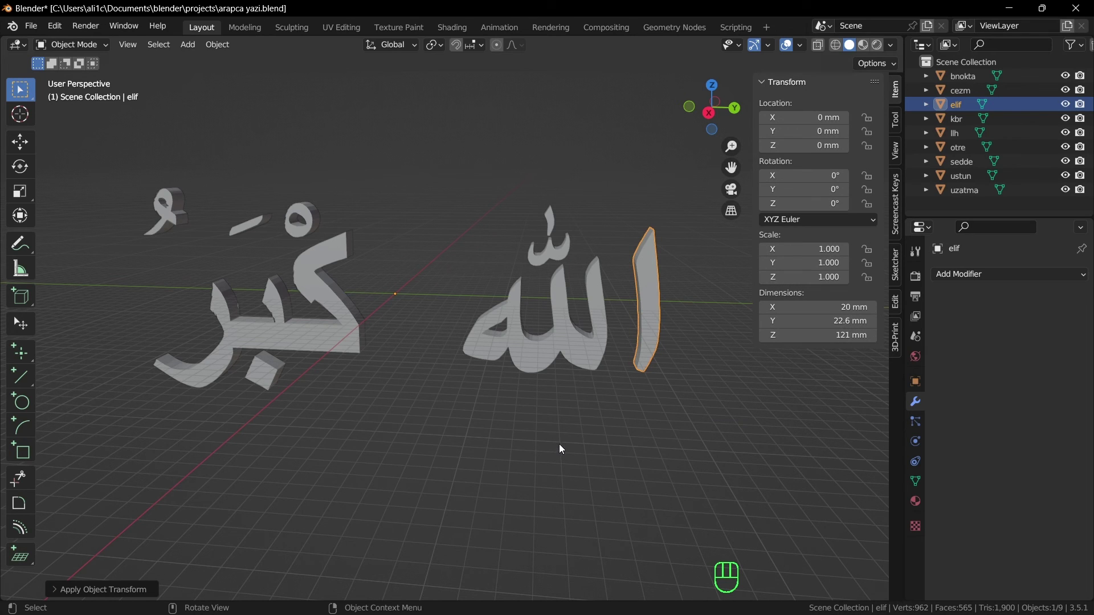
key("s")
left_click(600, 453)
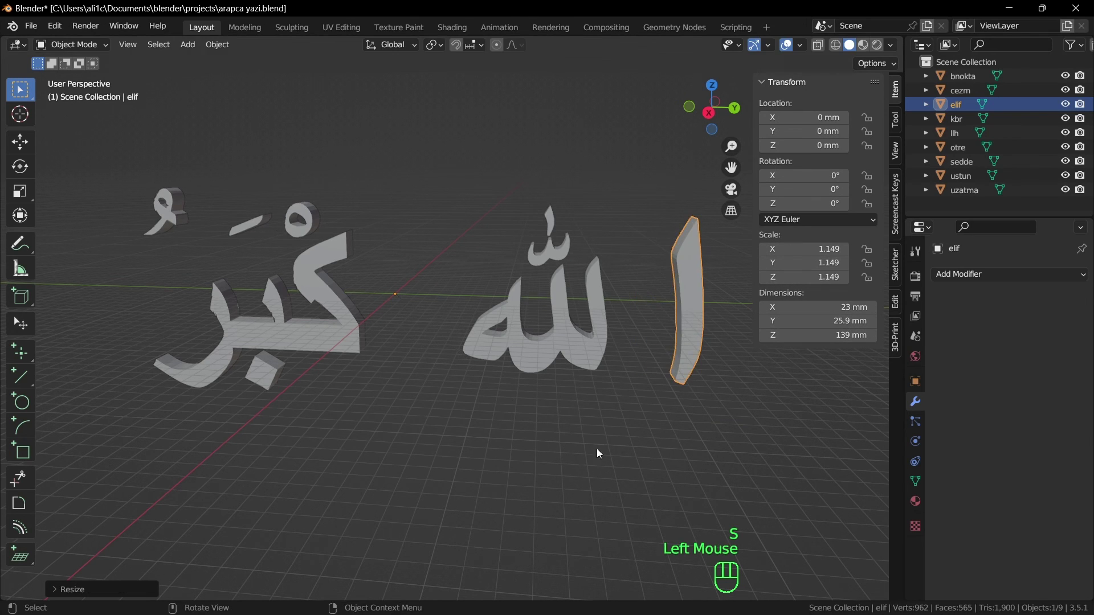
key("ctrl+a")
left_click(613, 378)
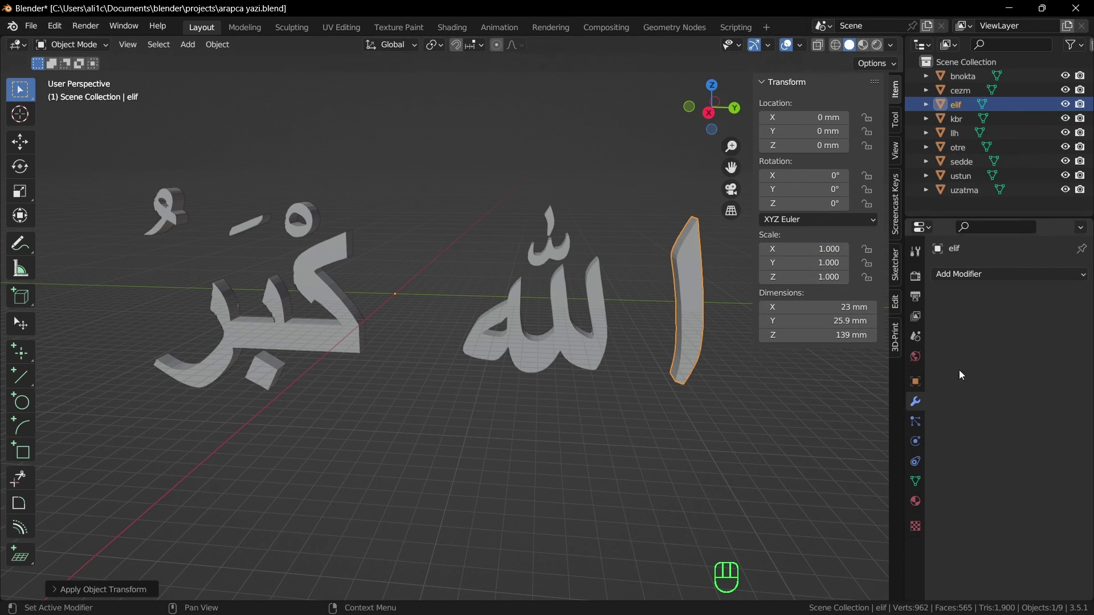
Undo the elif letter's enlargement, both scale applications, and its selection
key("ctrl+z")
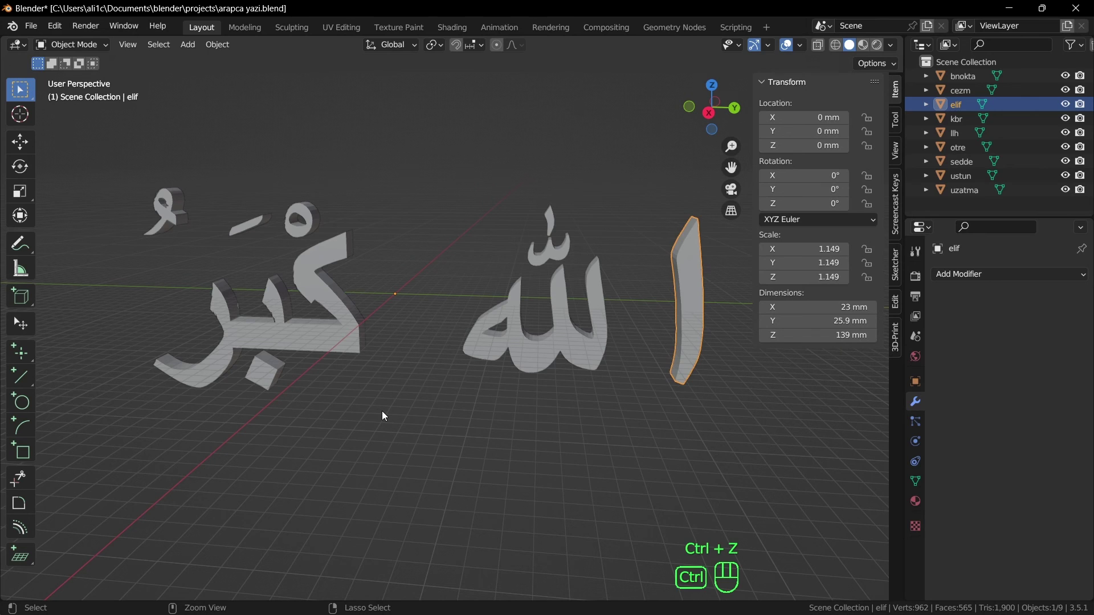
key("ctrl+z")
key("ctrl+z")
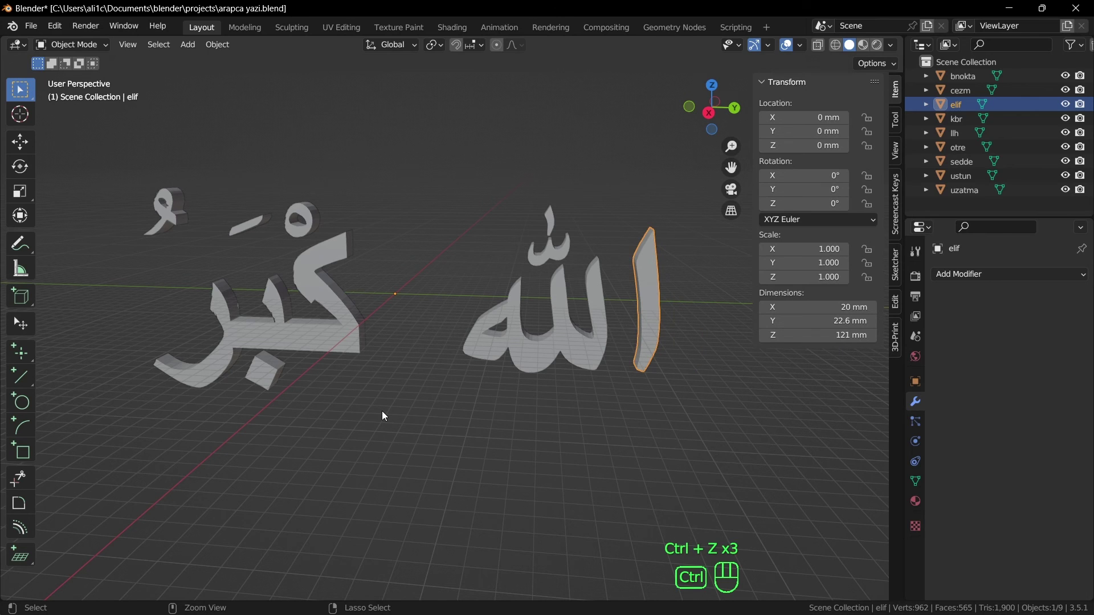
key("ctrl+z")
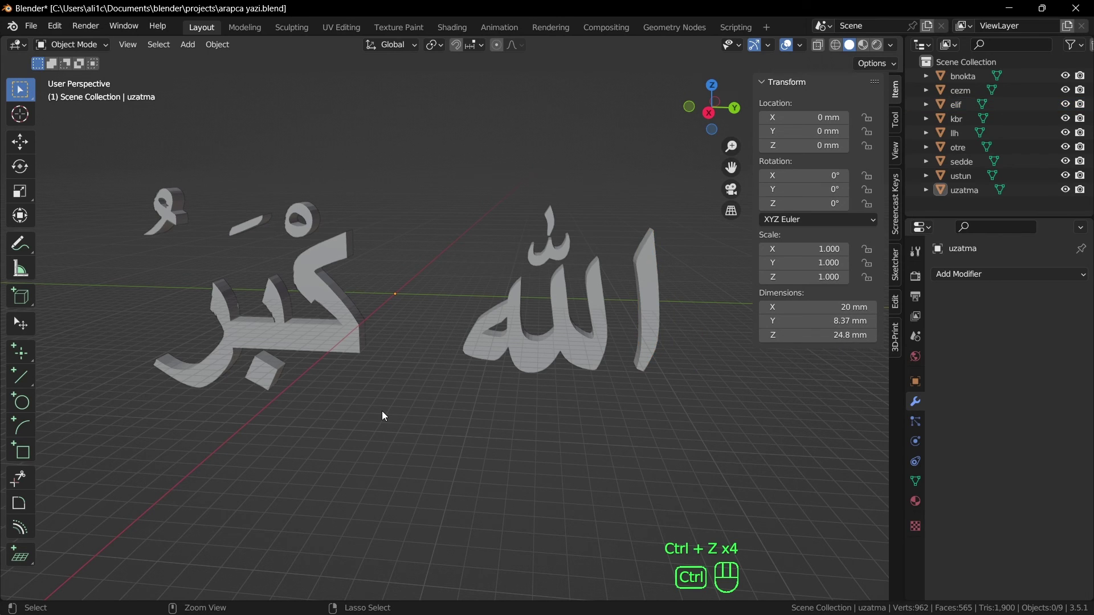
left_click(690, 302)
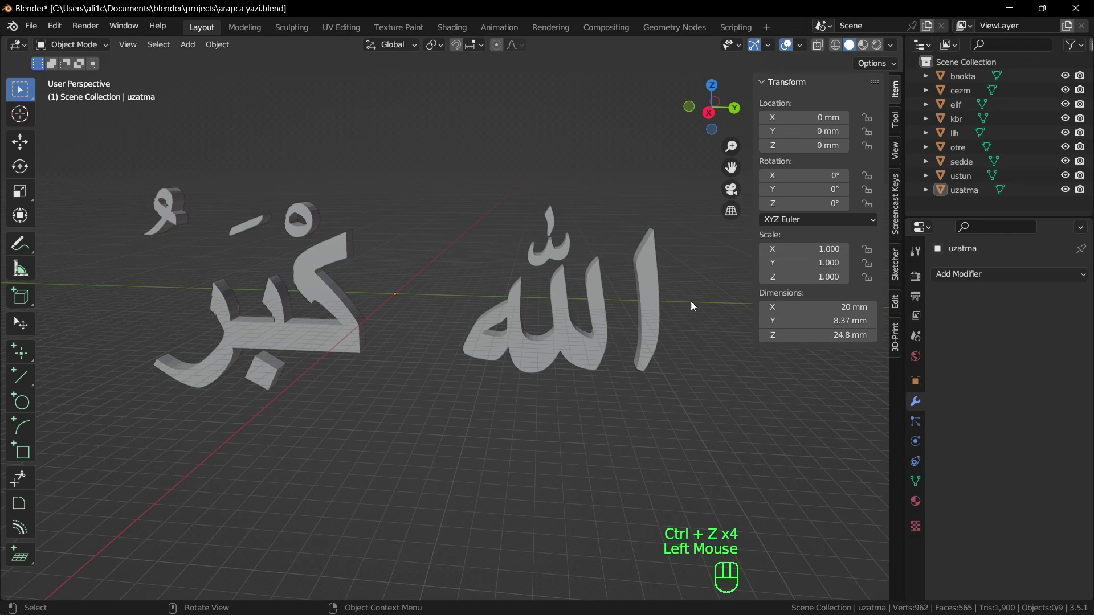
left_click(651, 309)
key("ctrl+z")
key("ctrl+z")
key("ctrl+z")
key("ctrl+z")
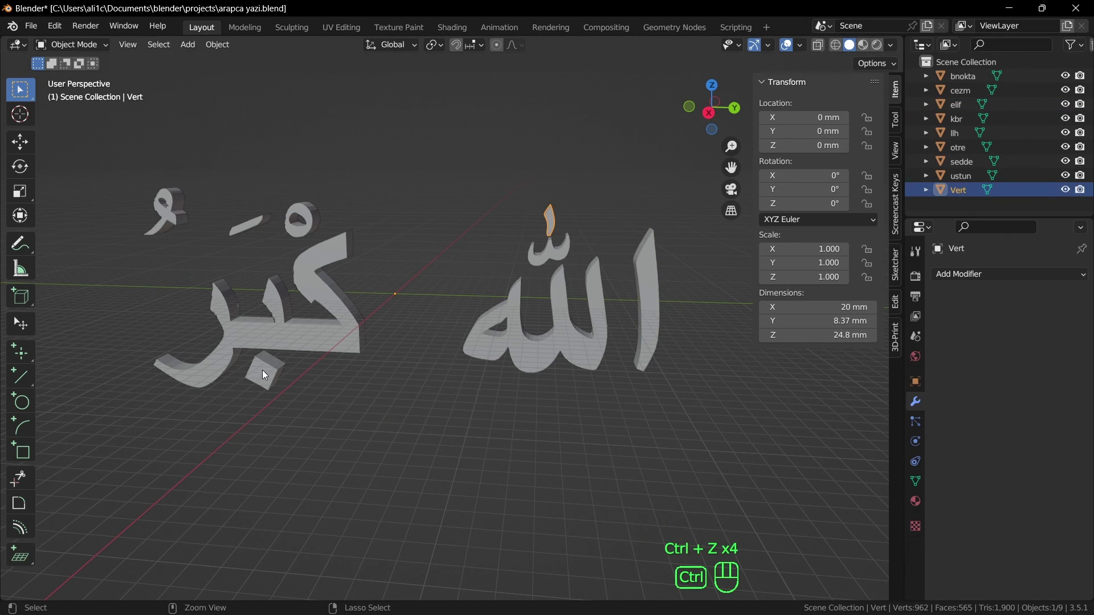
key("ctrl+shift+z")
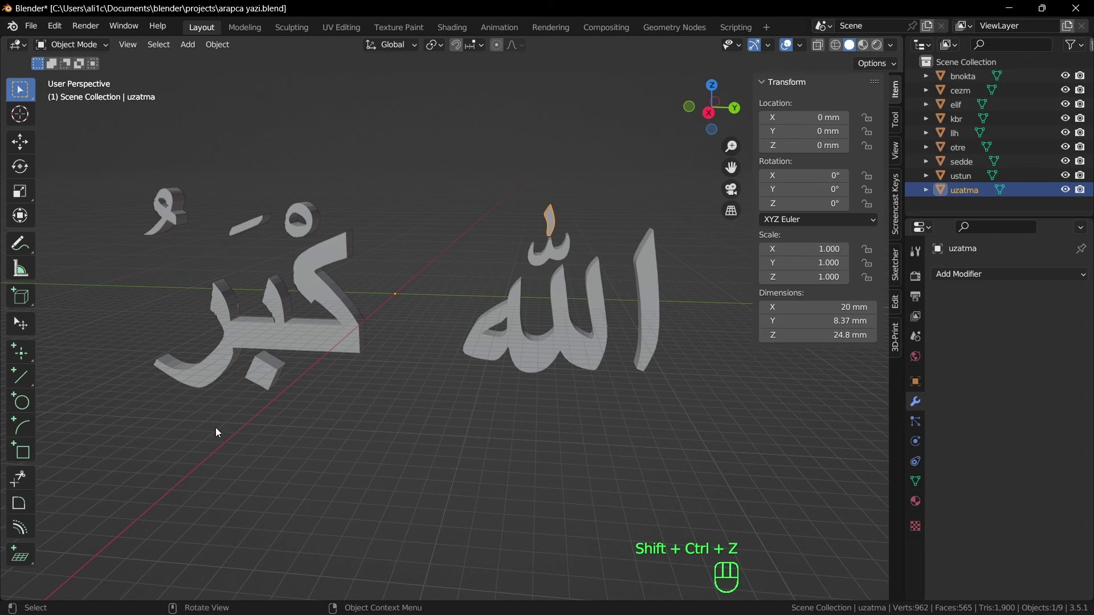
Clear the selection and save the project file
left_click(269, 437)
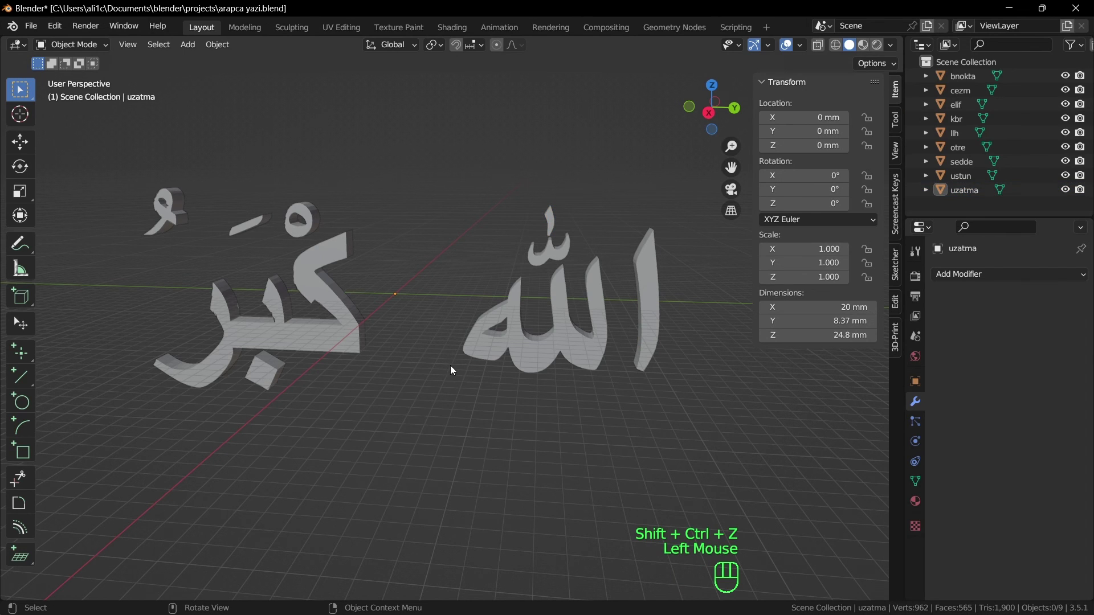
key("ctrl+s")
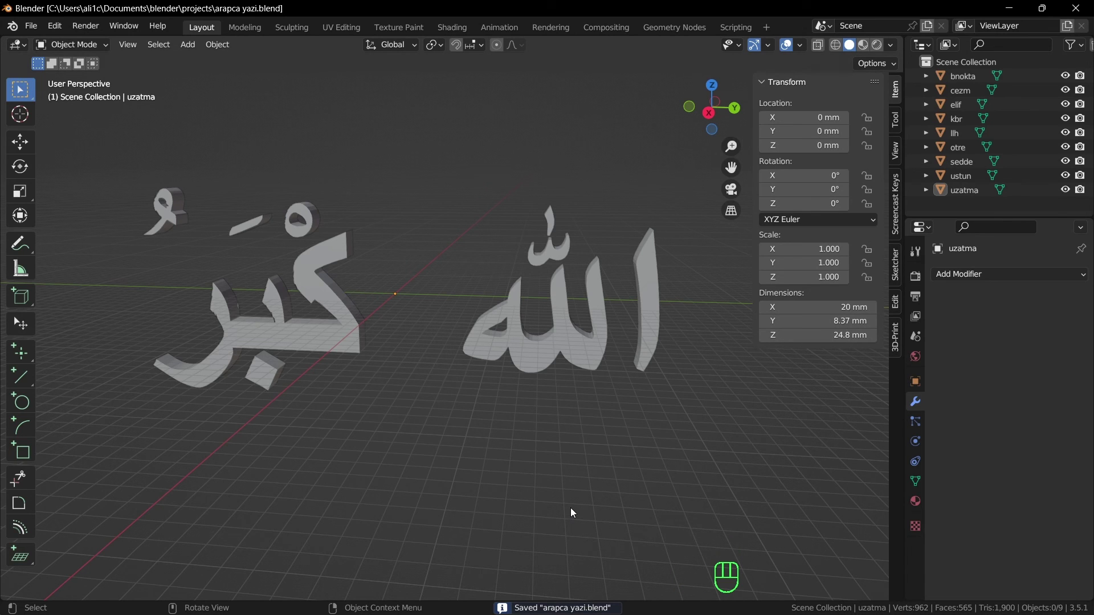
Select the elif letter and browse to the 3d parts folder on the Desktop for the 3D-print export path
left_click(894, 340)
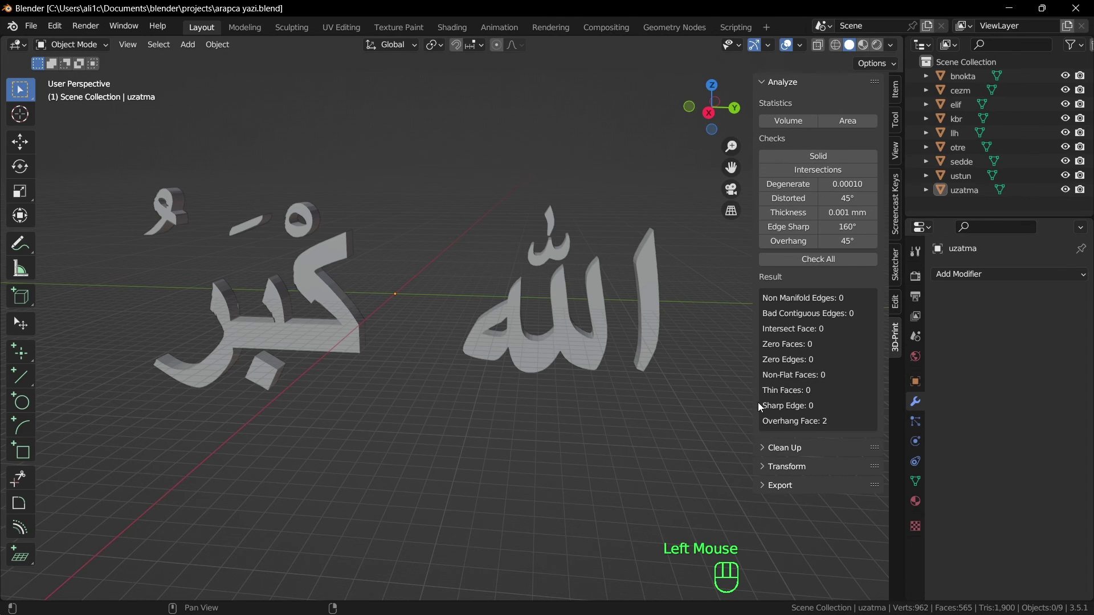
left_click(647, 295)
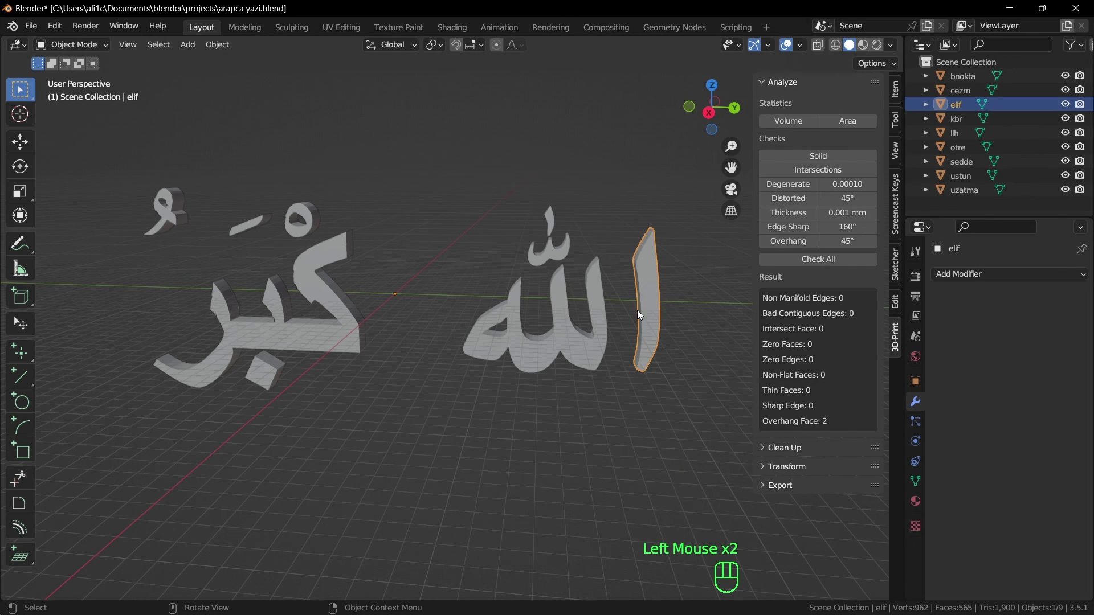
left_click(769, 489)
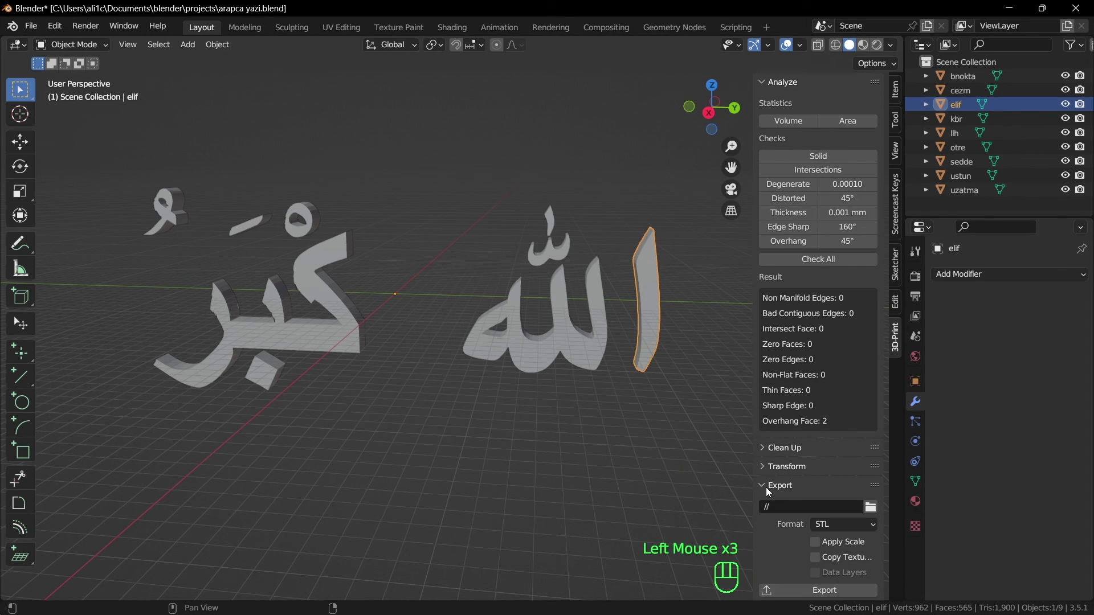
left_click(870, 507)
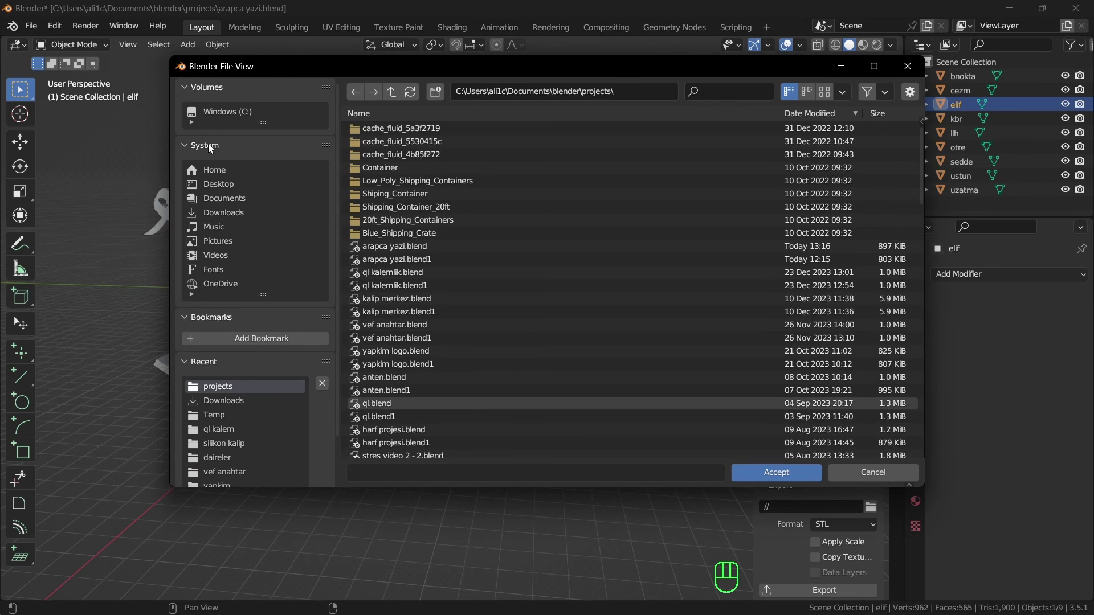
left_click(215, 170)
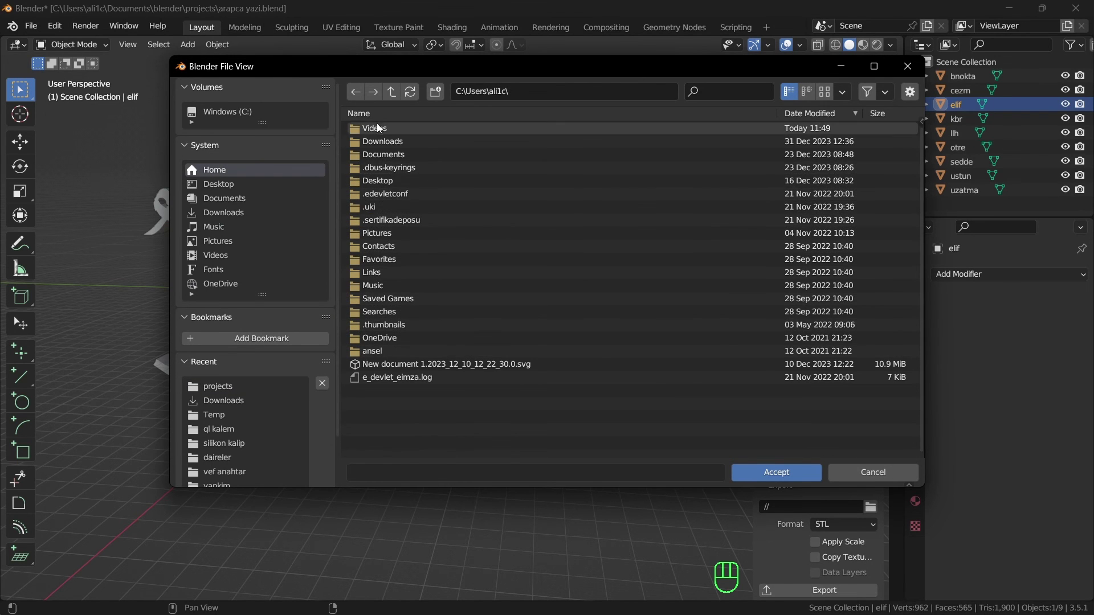
left_click(221, 185)
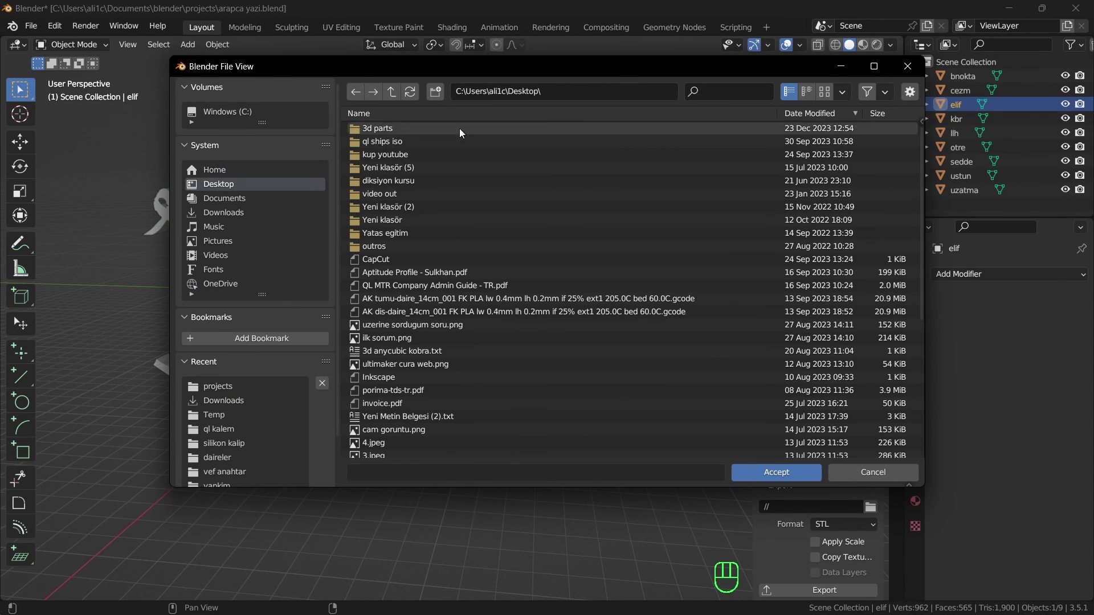
double_click(382, 128)
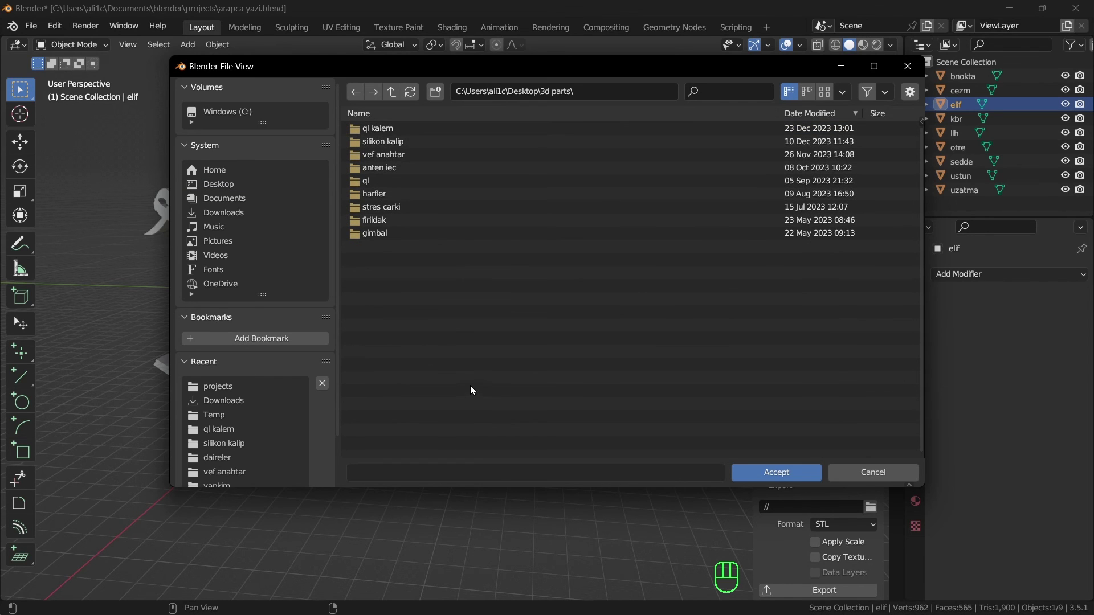
Create a folder named hat yazisi inside 3d parts and set it as the export folder
right_click(470, 385)
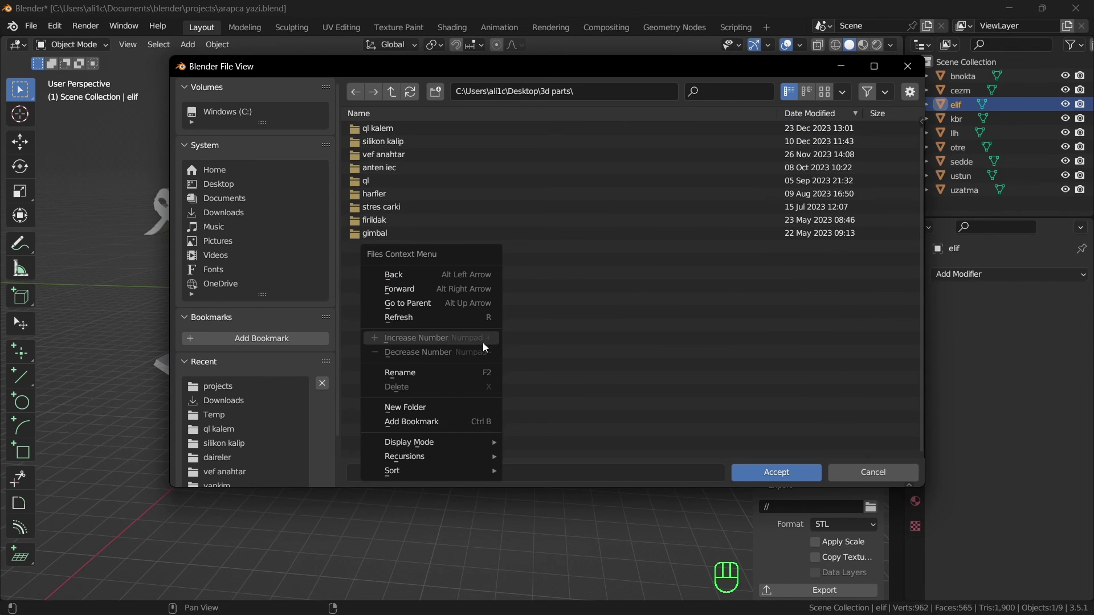
left_click(428, 407)
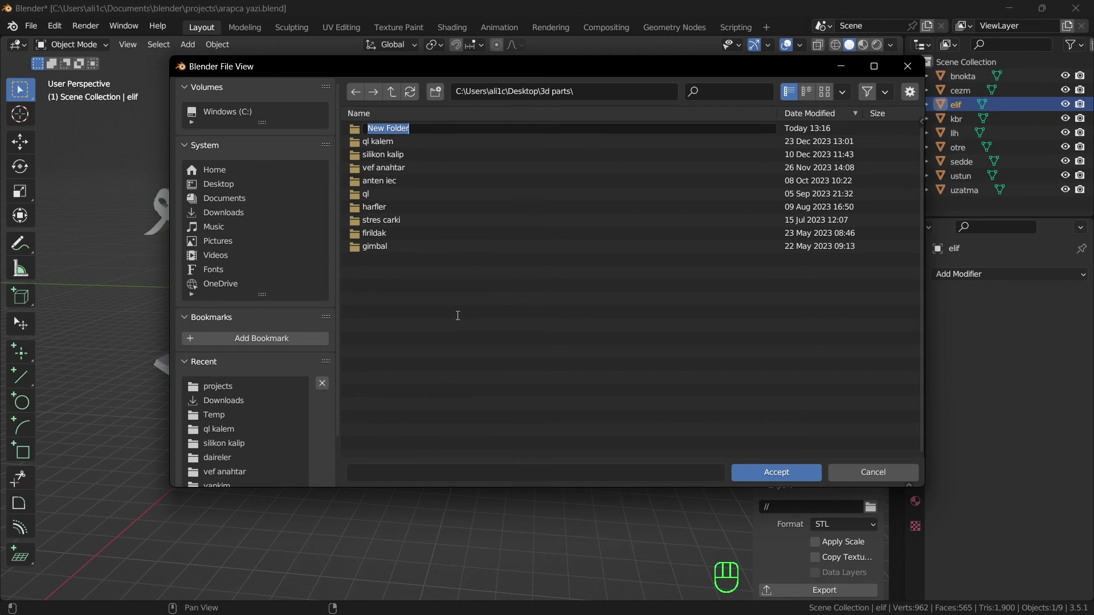
type("hat yazisi")
key("Return")
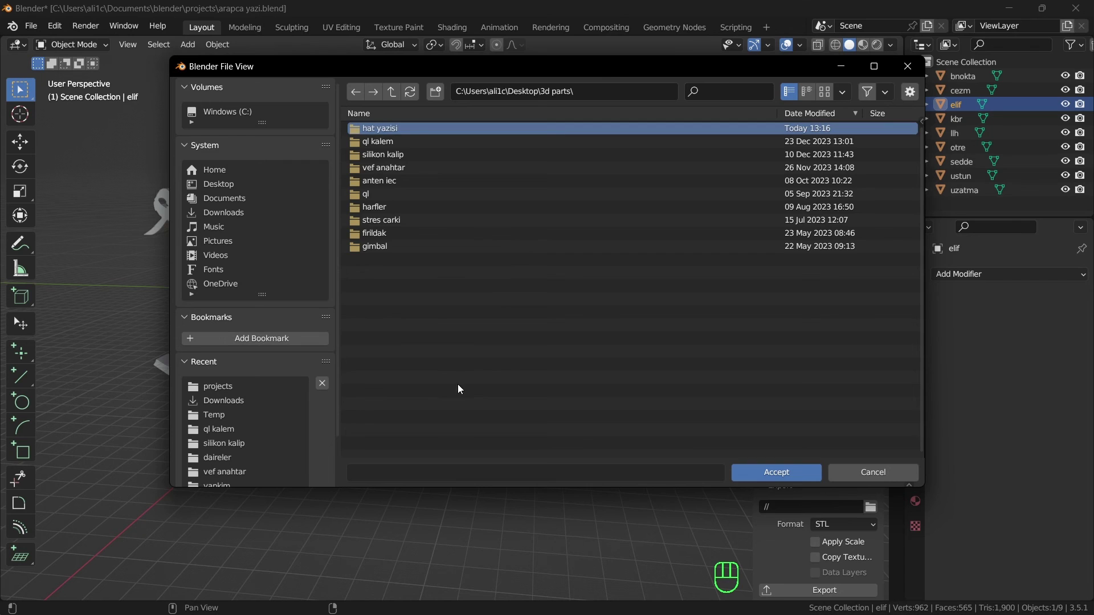
left_click(767, 471)
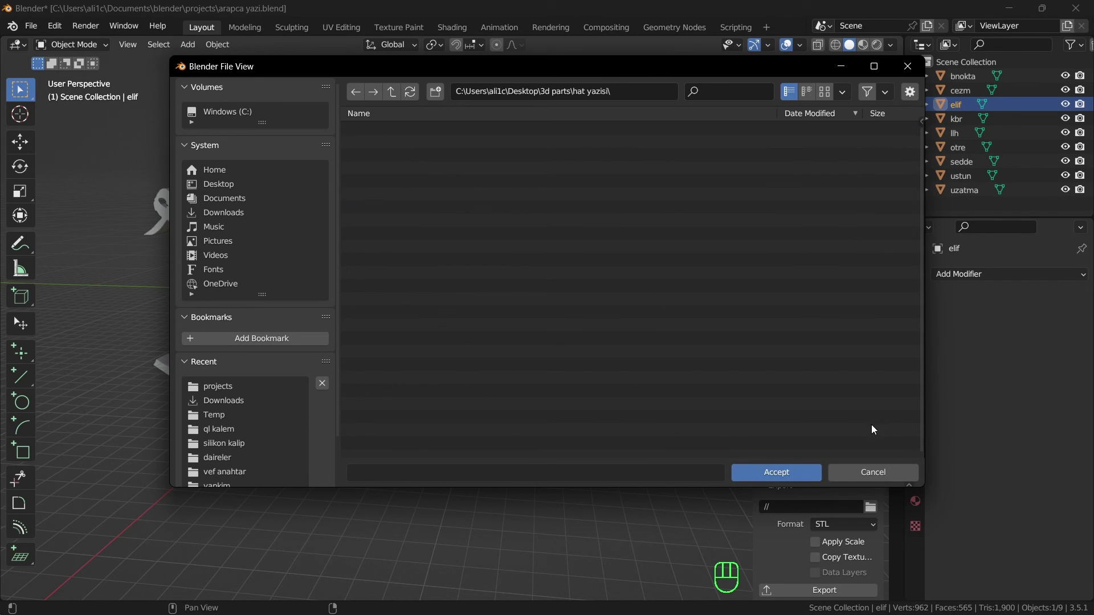
left_click(787, 473)
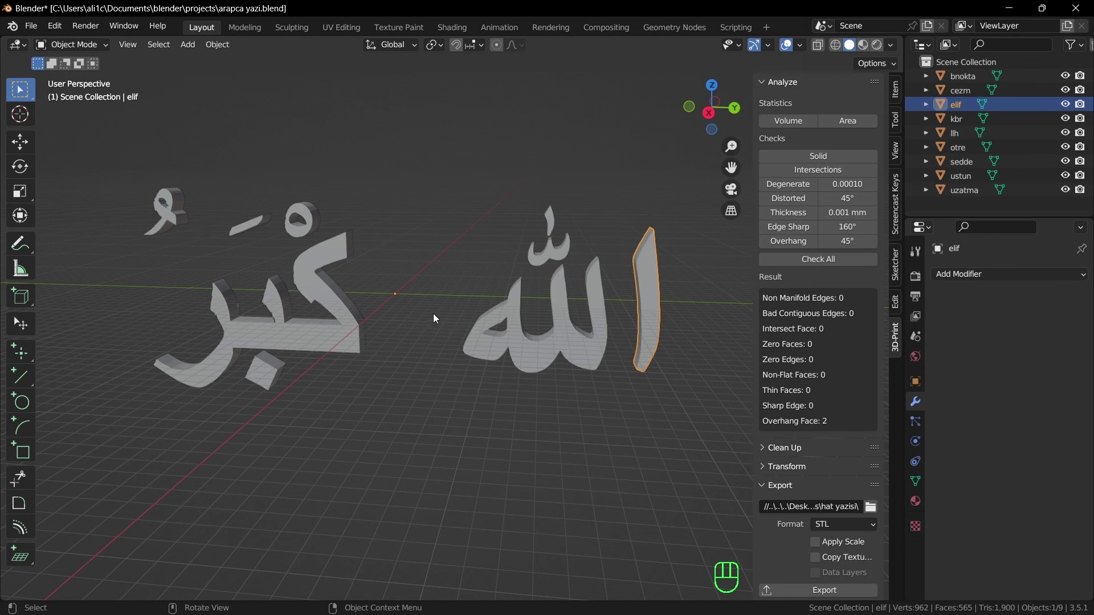
Export the bnokta, cezm and elif objects as separate STL files to the hat yazisi folder
left_click(825, 591)
left_click(968, 78)
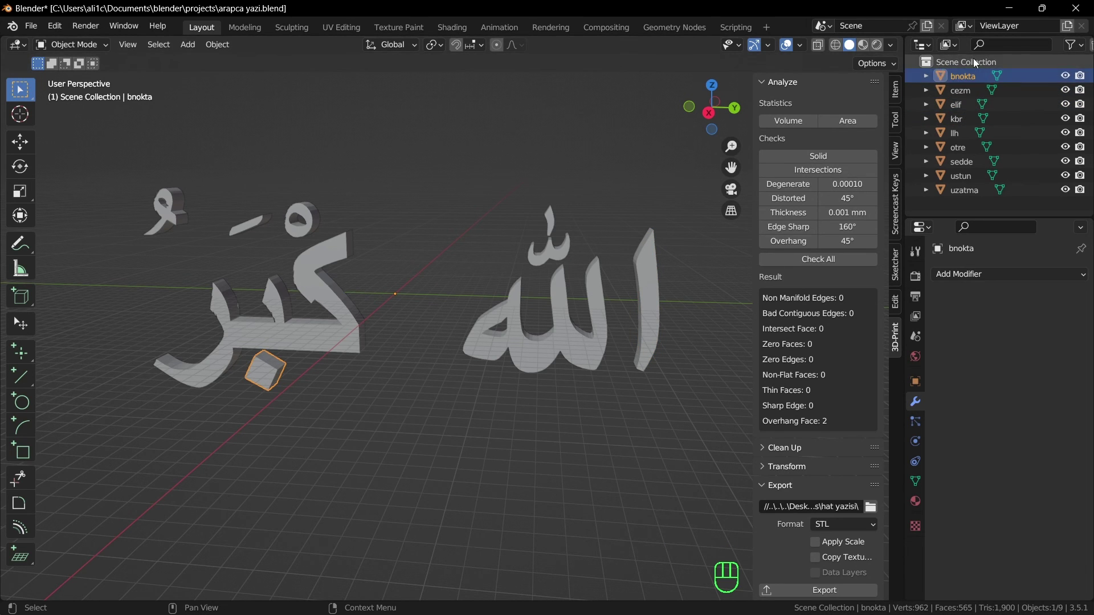
left_click(821, 590)
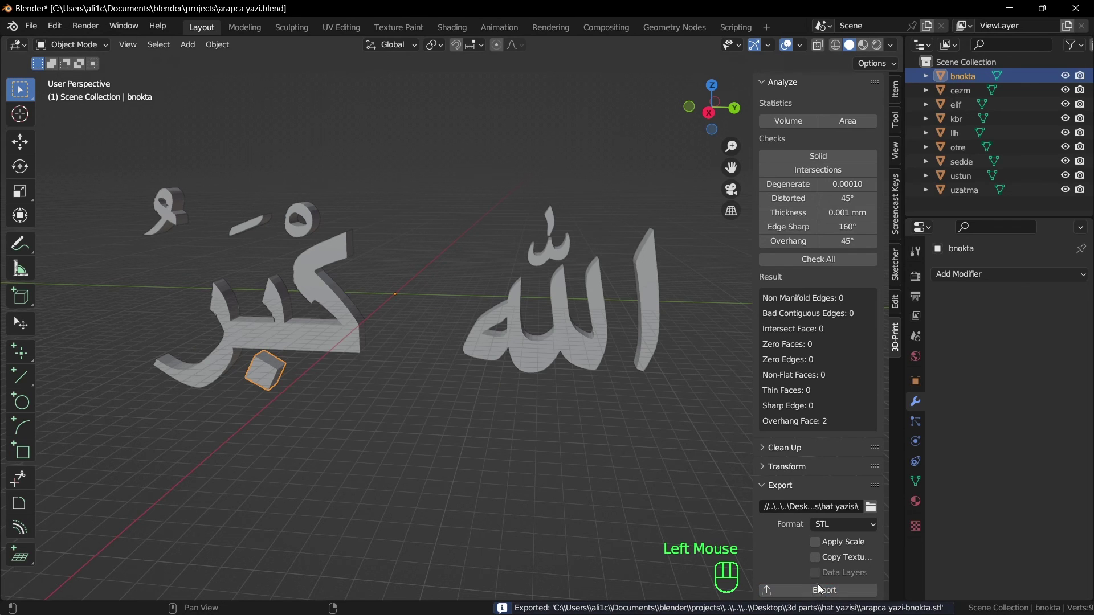
left_click(963, 90)
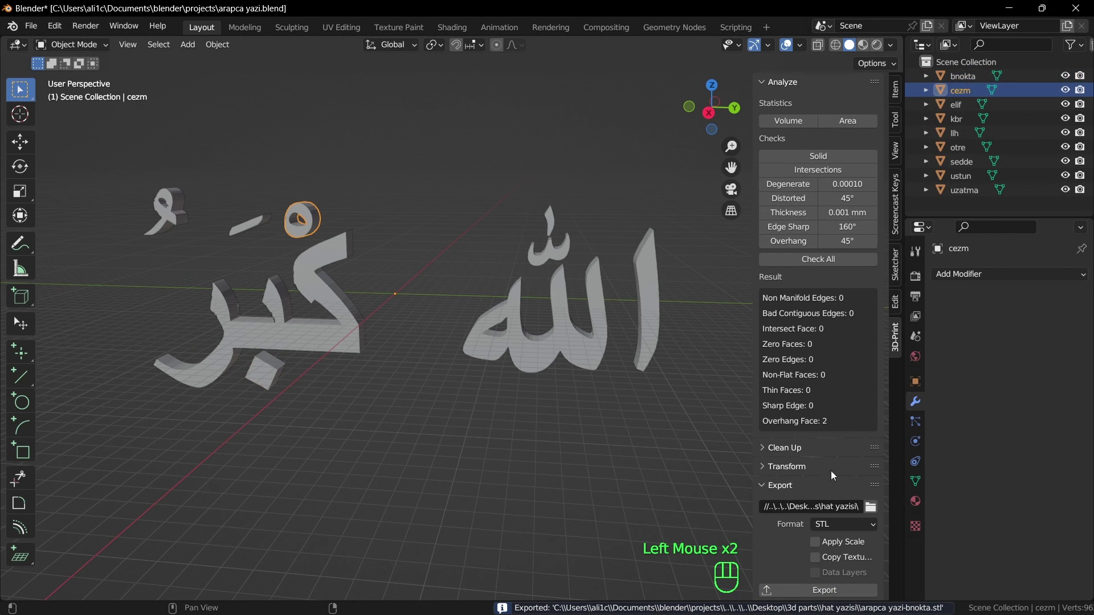
left_click(816, 587)
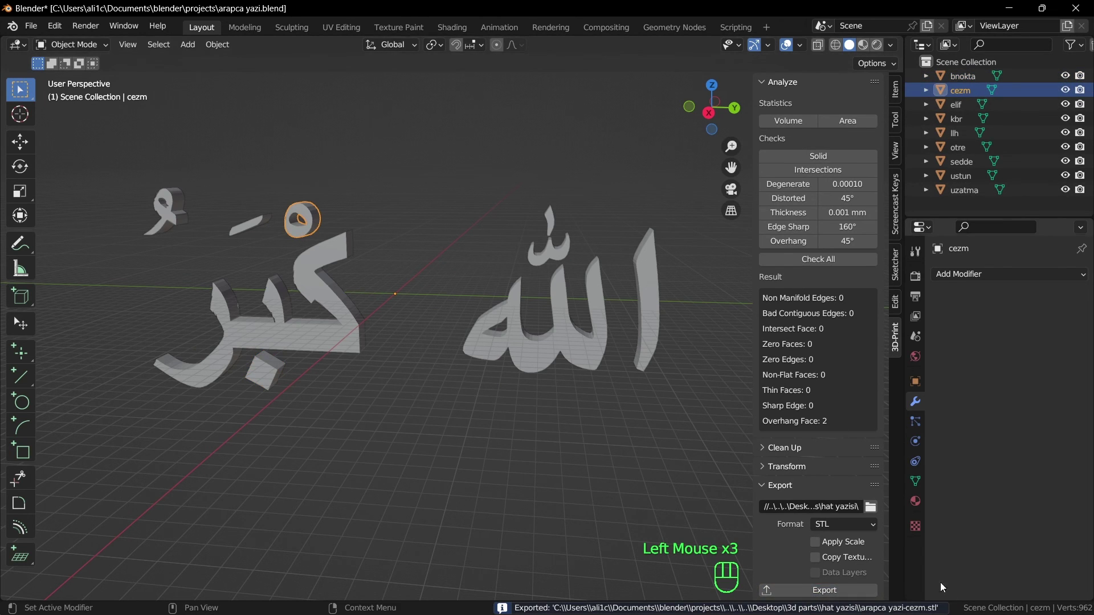
left_click(955, 103)
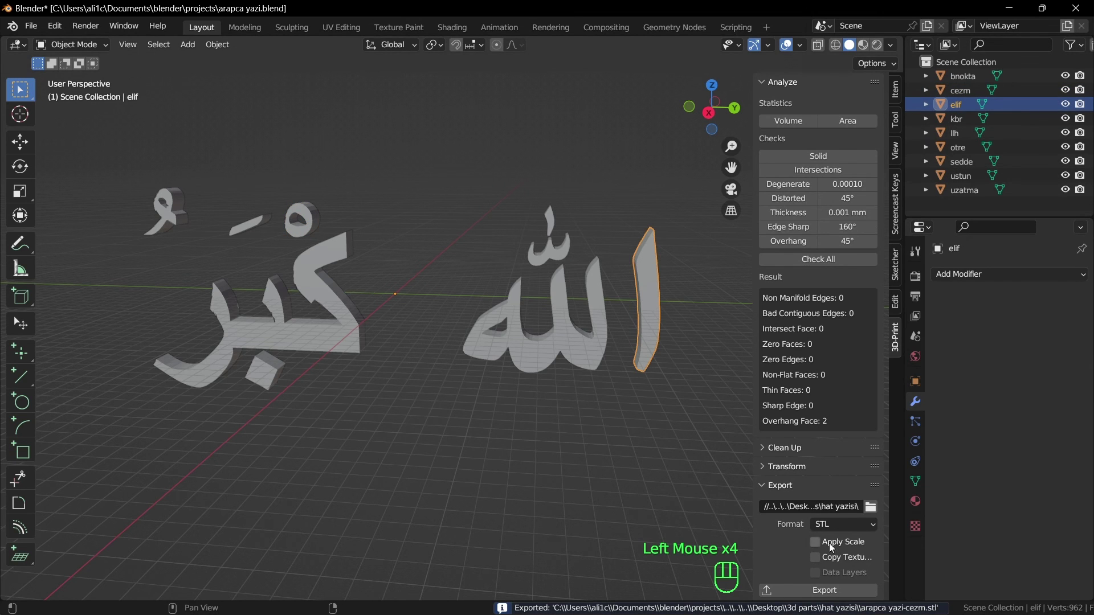
left_click(825, 590)
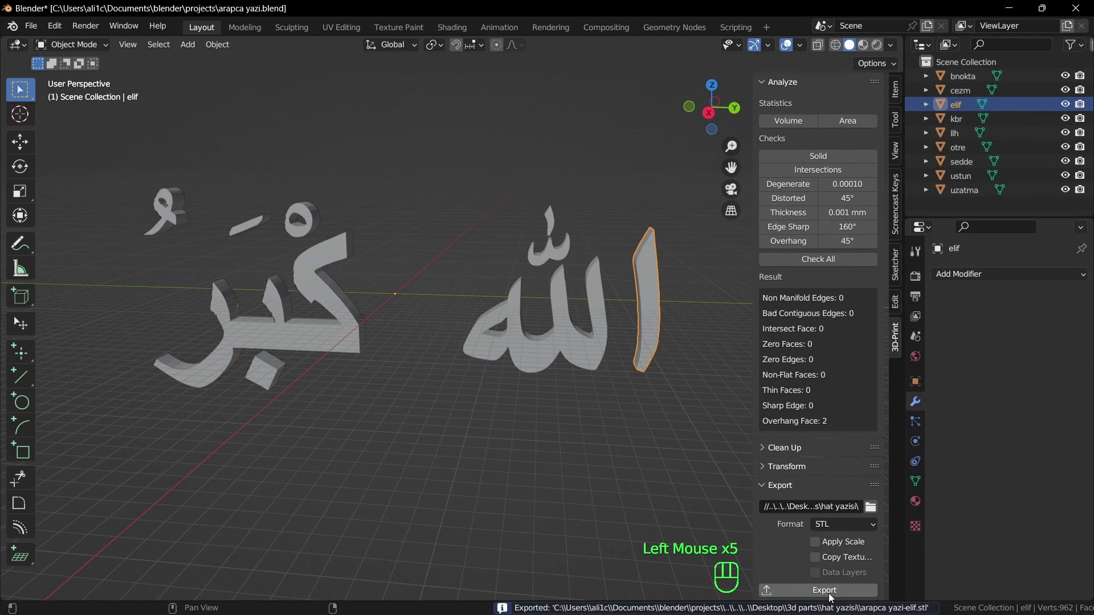
Export the kbr, llh and otre objects as separate STL files to the hat yazisi folder
left_click(955, 118)
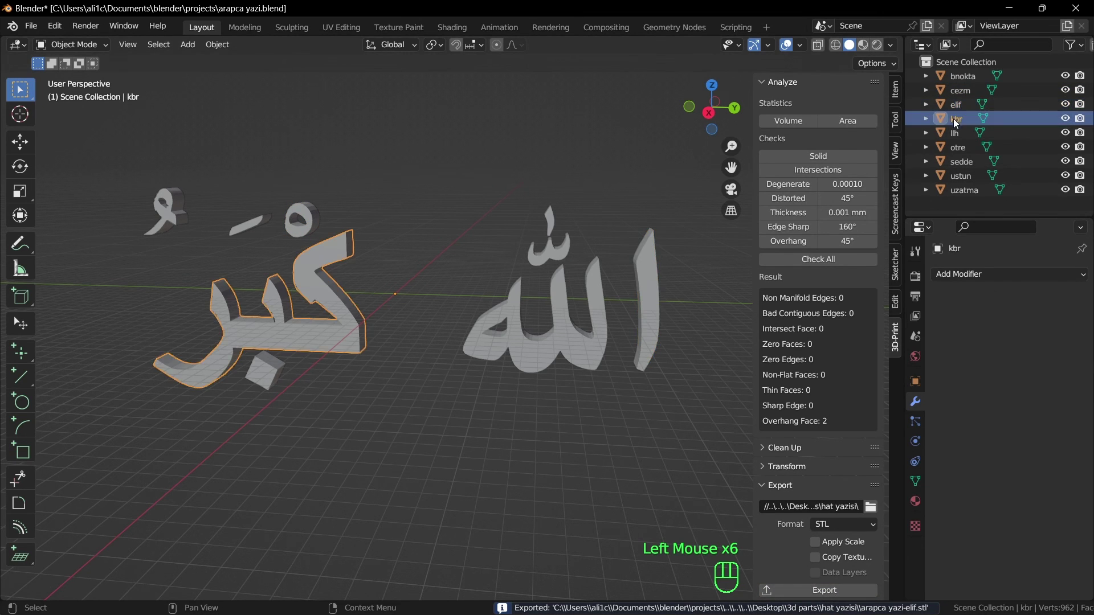
left_click(828, 590)
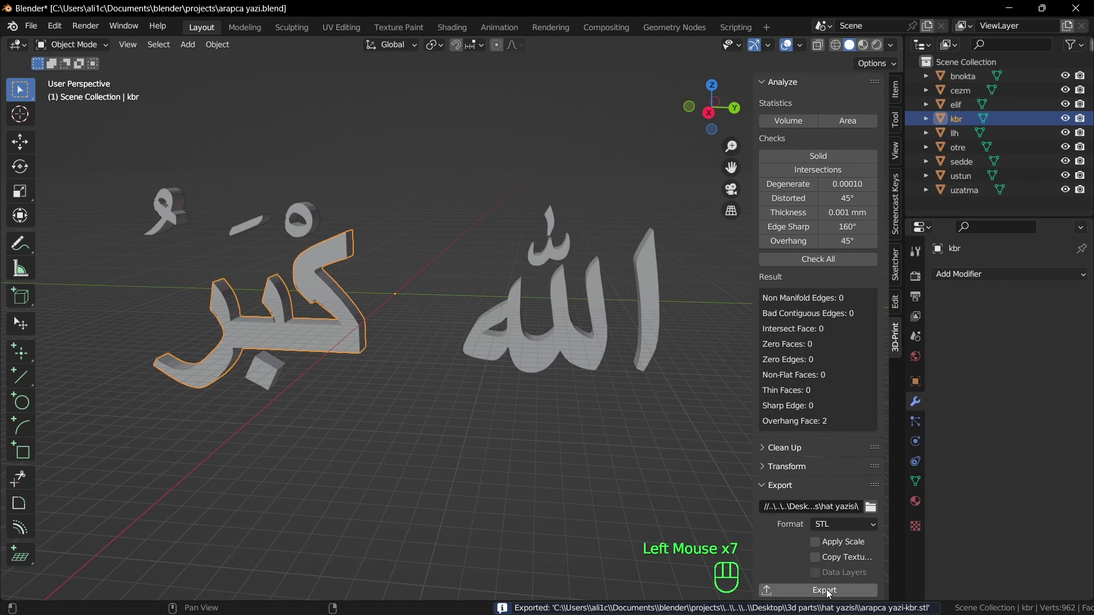
left_click(955, 133)
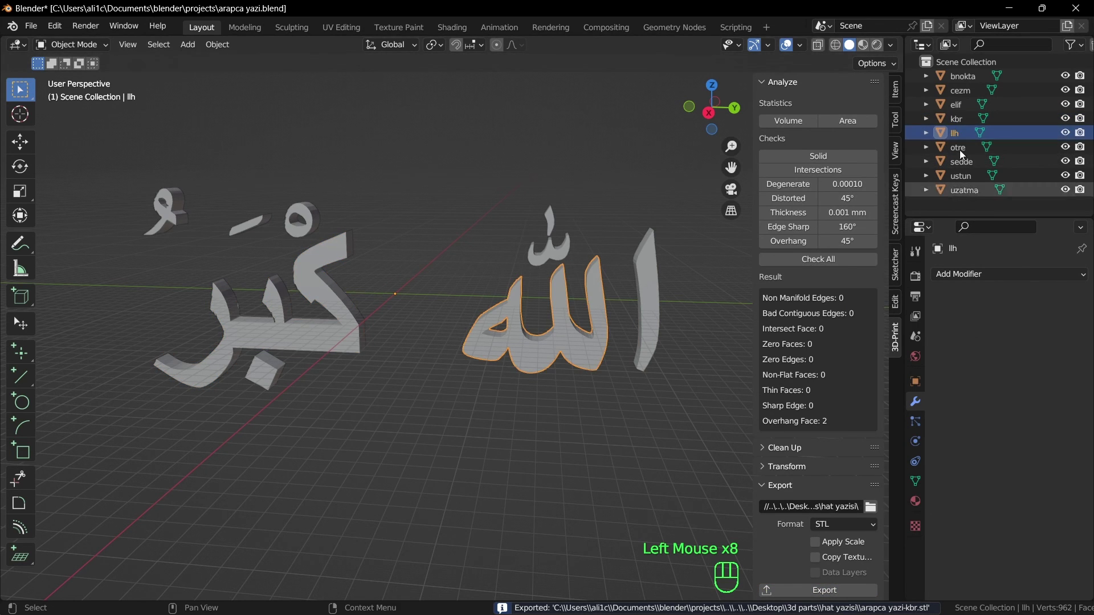
left_click(827, 593)
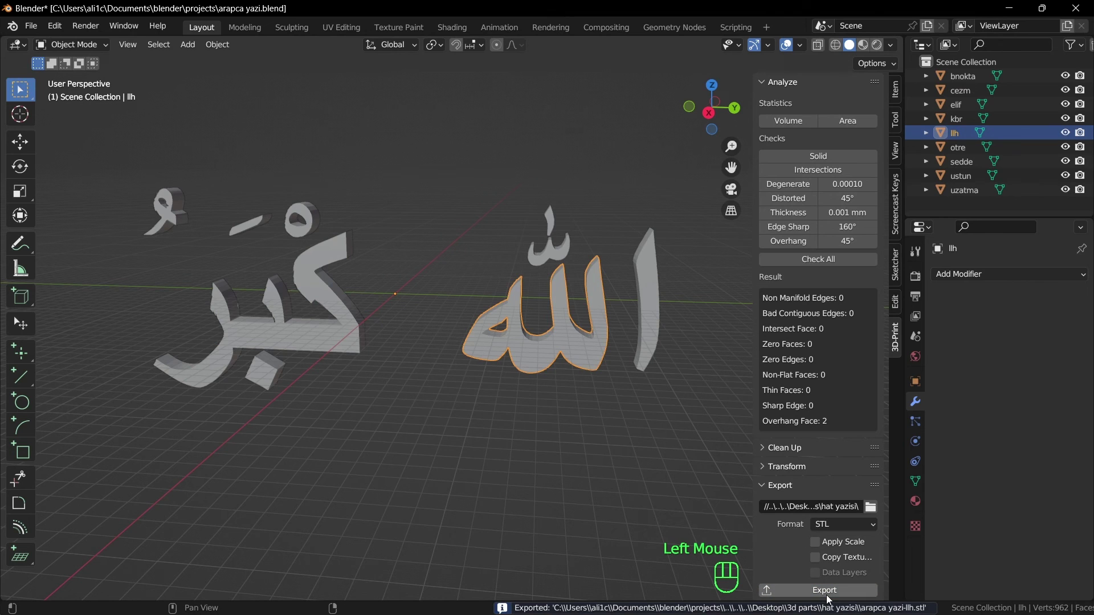
left_click(957, 147)
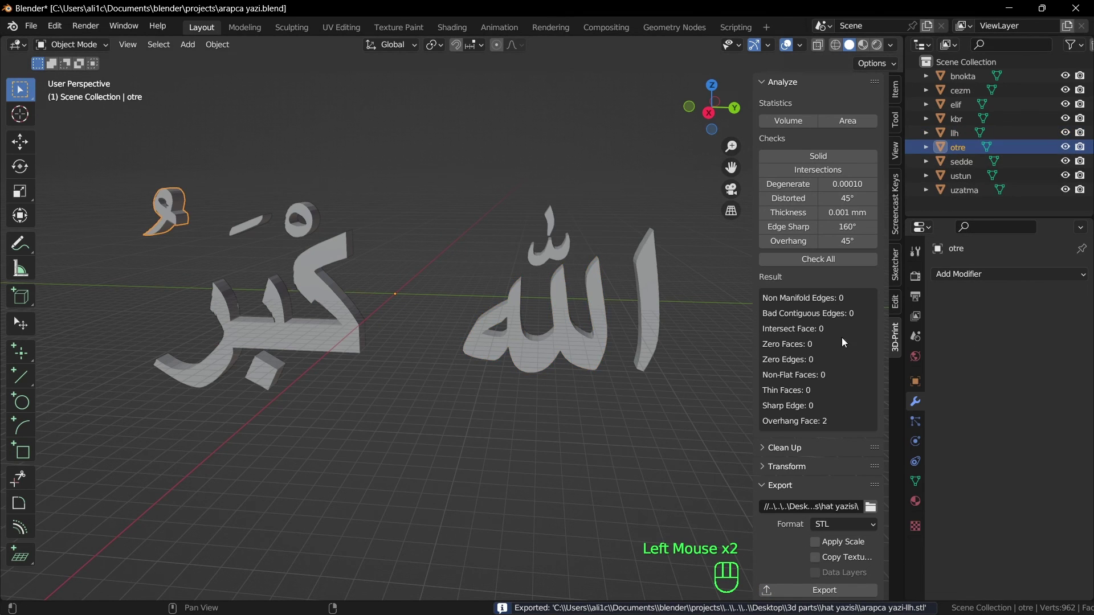
left_click(822, 592)
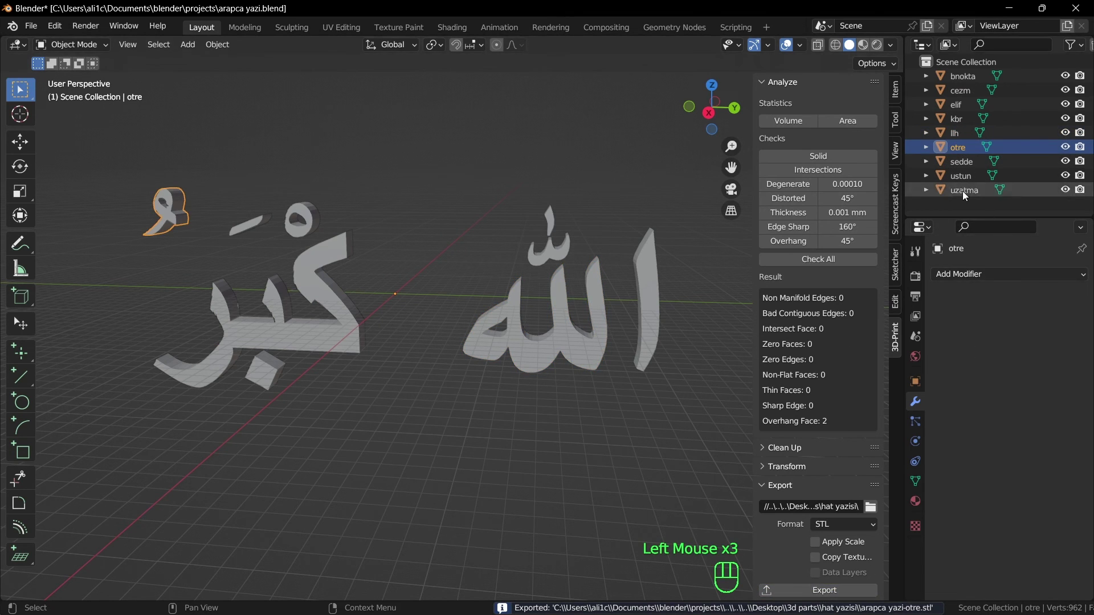
Export the sedde, ustun and uzatma objects as separate STL files to the hat yazisi folder
left_click(961, 161)
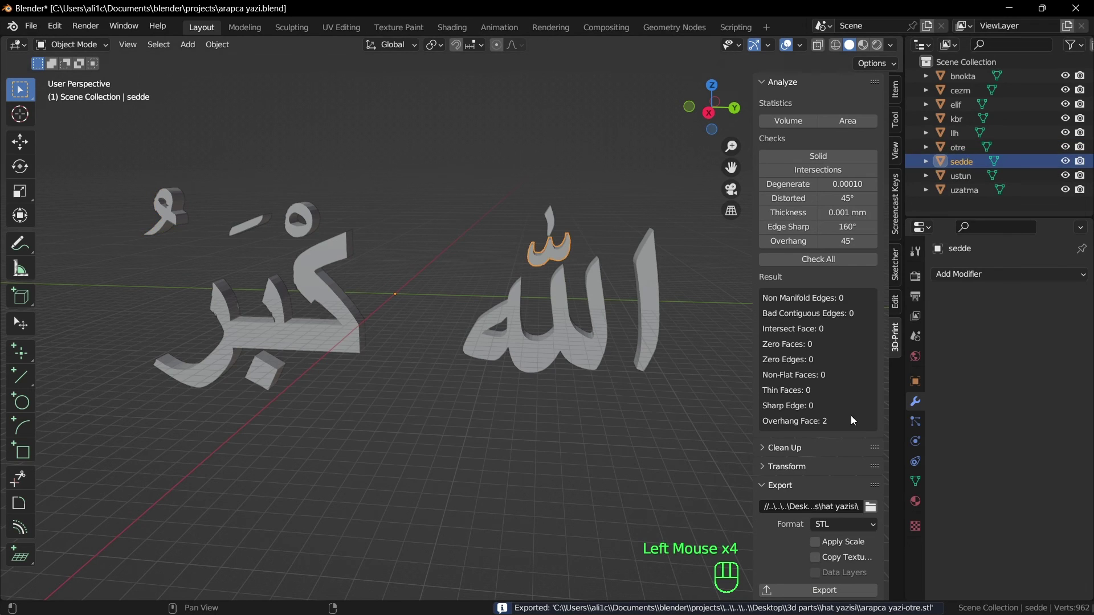
left_click(816, 592)
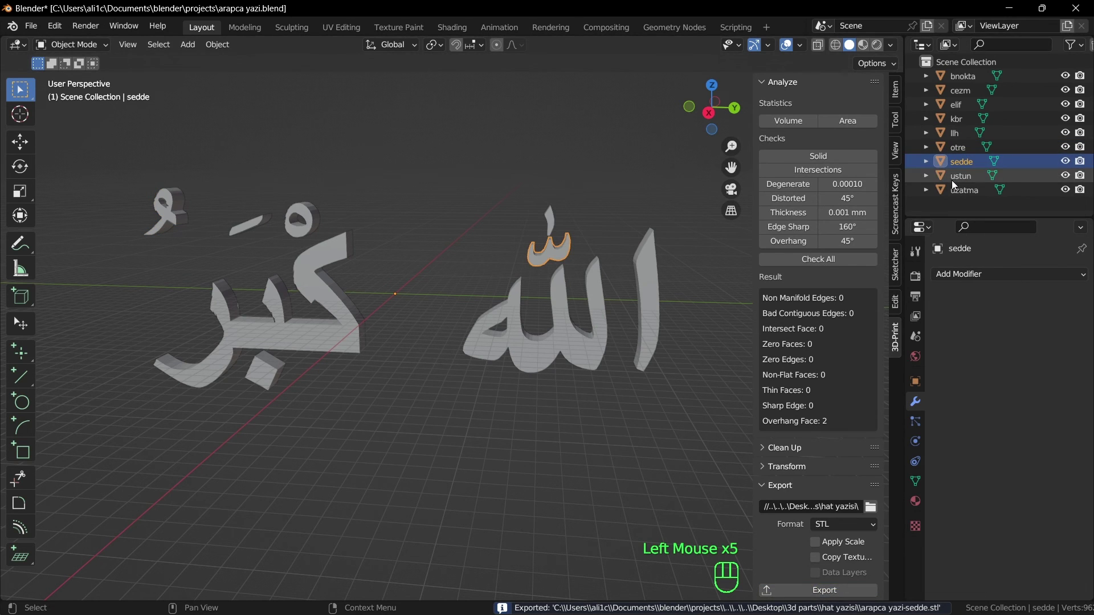
left_click(952, 177)
left_click(813, 592)
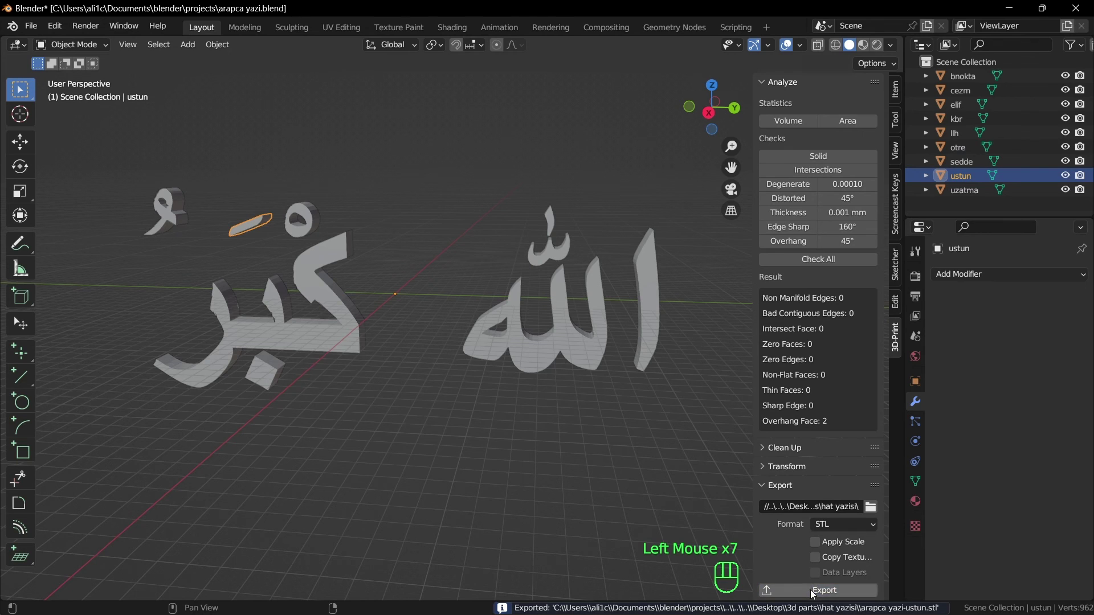
left_click(963, 190)
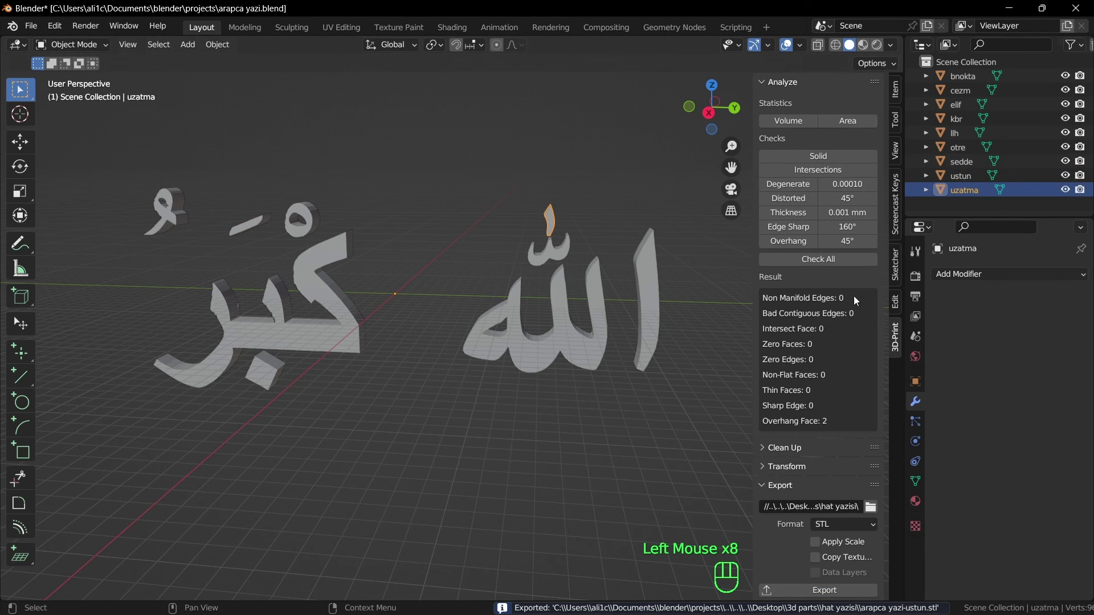
left_click(823, 590)
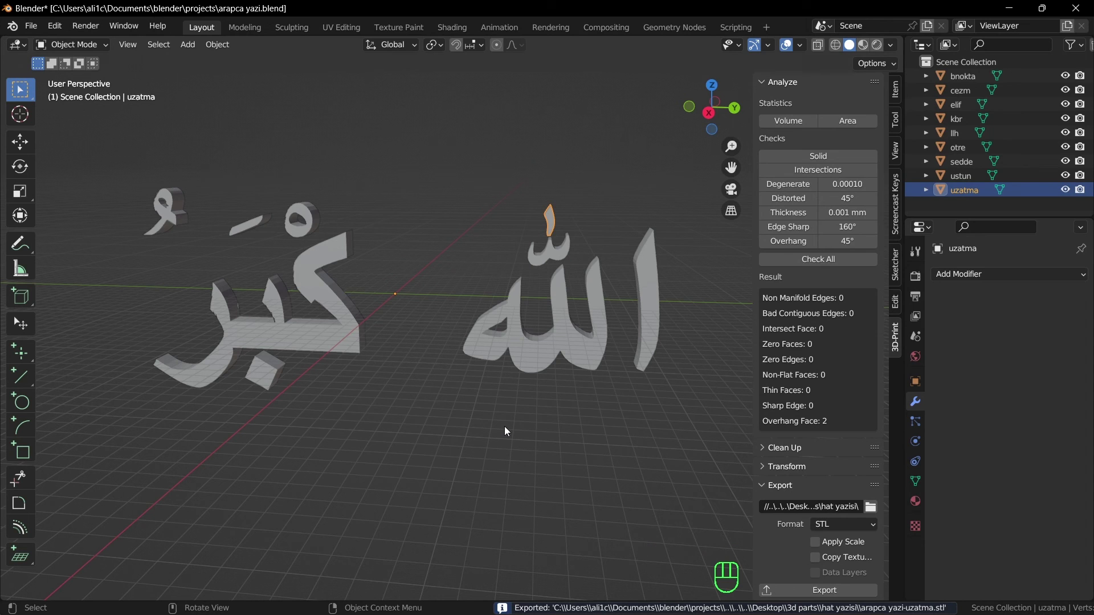
Switch to File Explorer and check the exported STL files in the hat yazisi folder
key("alt+Tab")
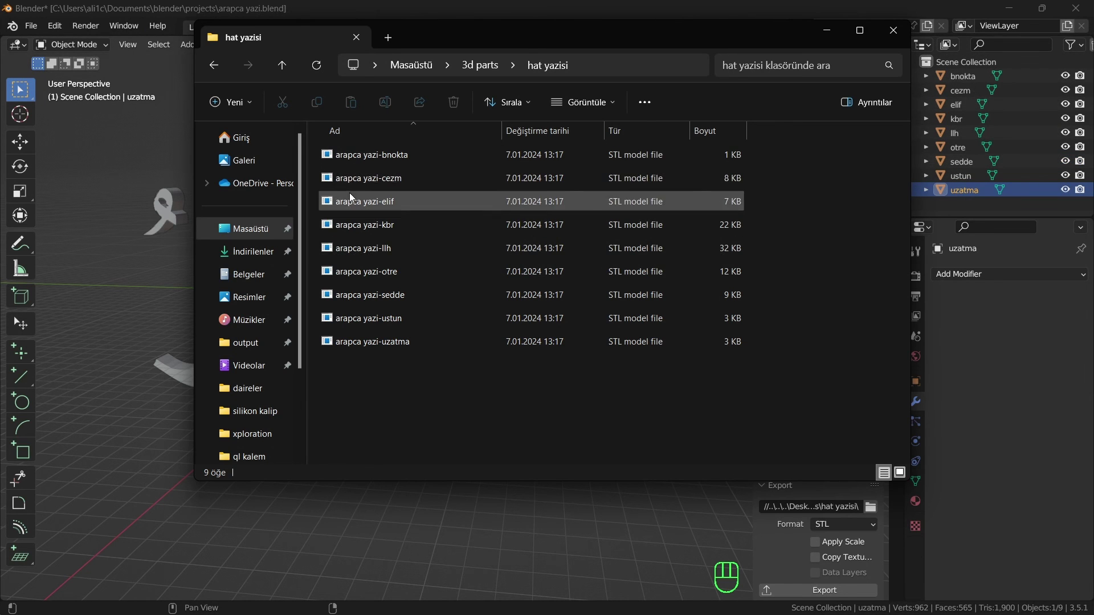
left_click(366, 249)
left_click(391, 356)
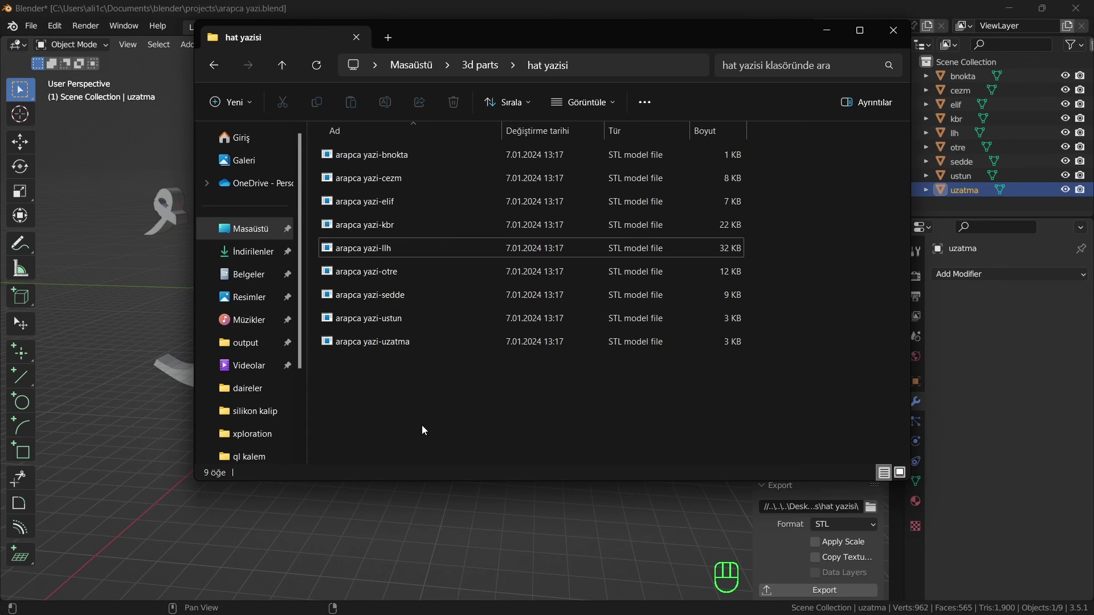